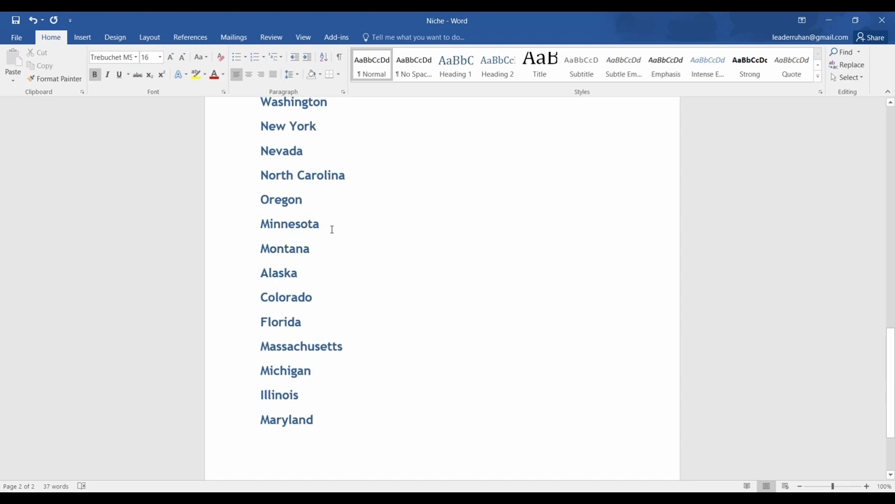
Review the list of US states in the Niche document
scroll(350, 217, up, 5)
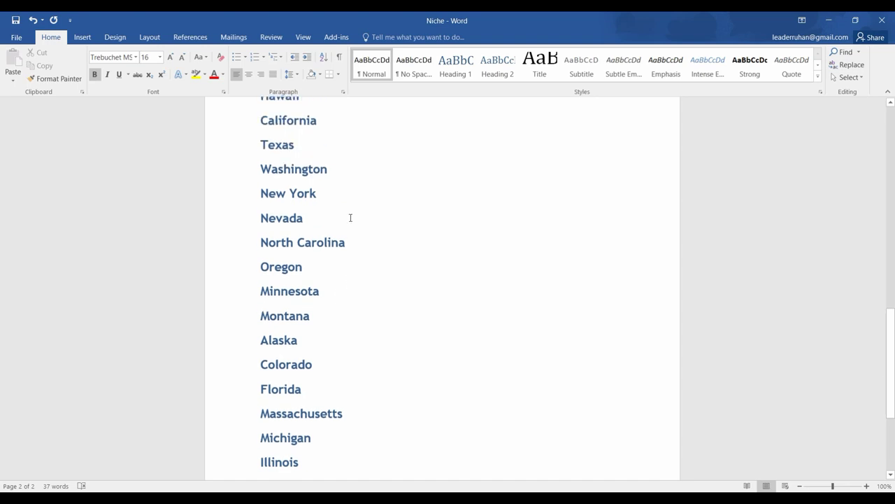
scroll(352, 220, down, 6)
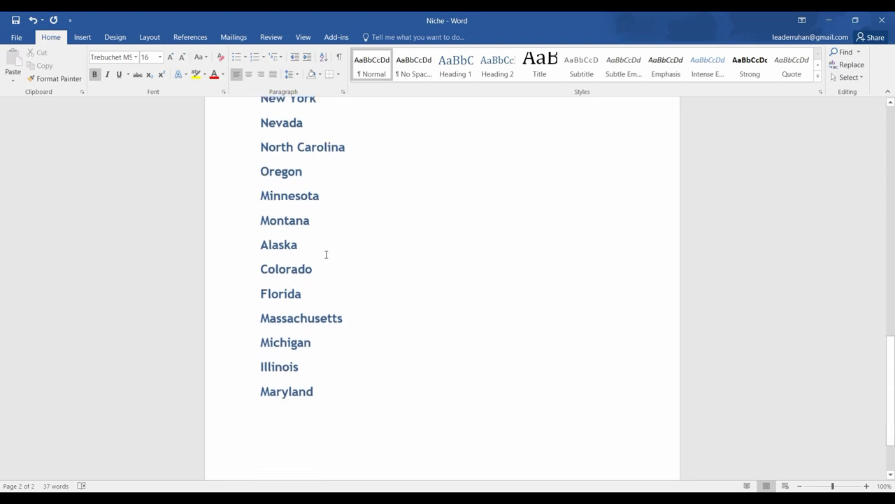
scroll(326, 255, up, 6)
scroll(326, 254, down, 3)
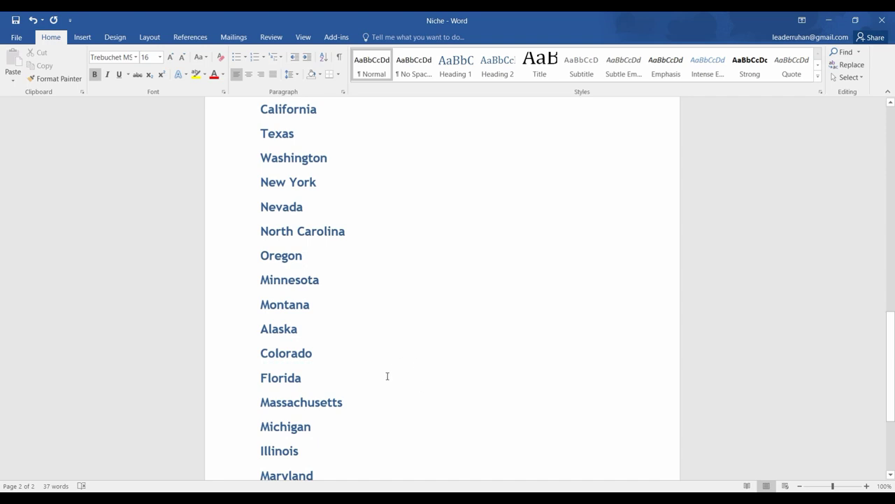
Switch to Audience Insights in the browser and review the audience's locations, age range, gender and interests
key(alt+Tab)
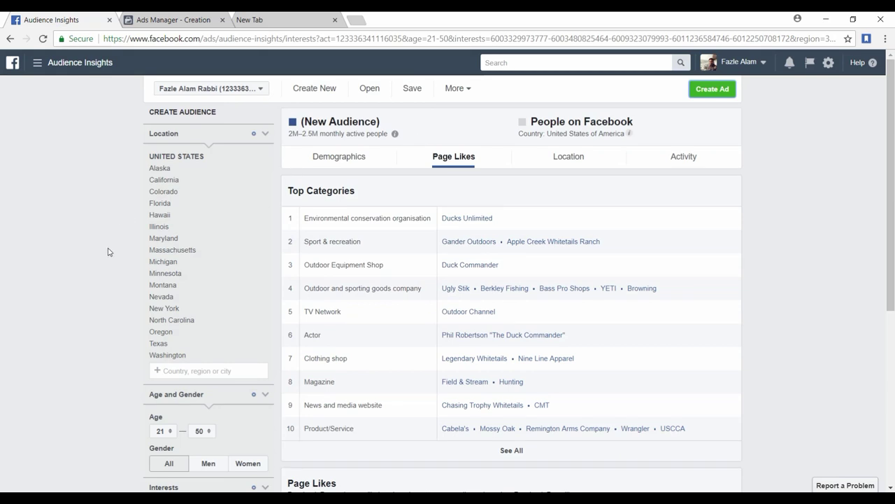
scroll(124, 246, down, 4)
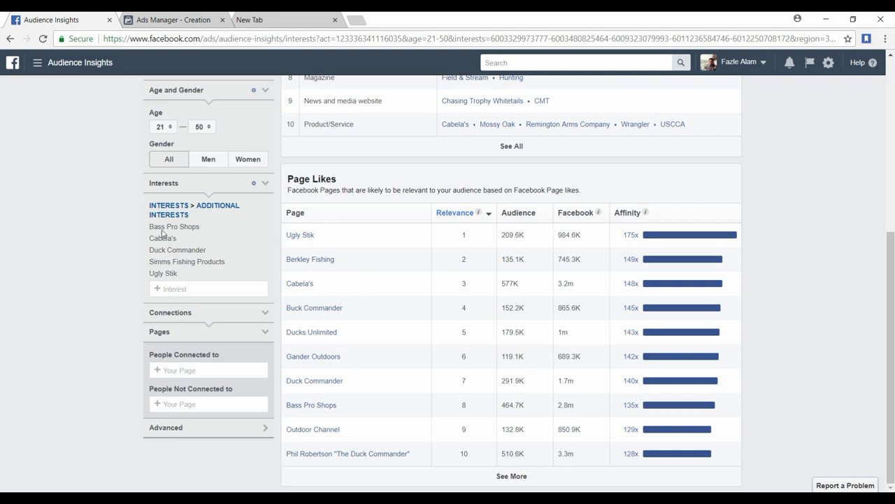
scroll(64, 228, up, 1)
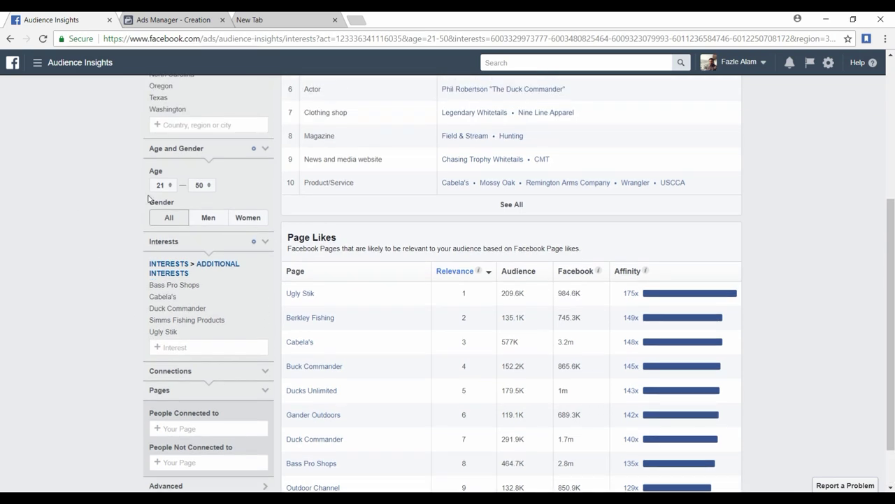
scroll(128, 182, up, 3)
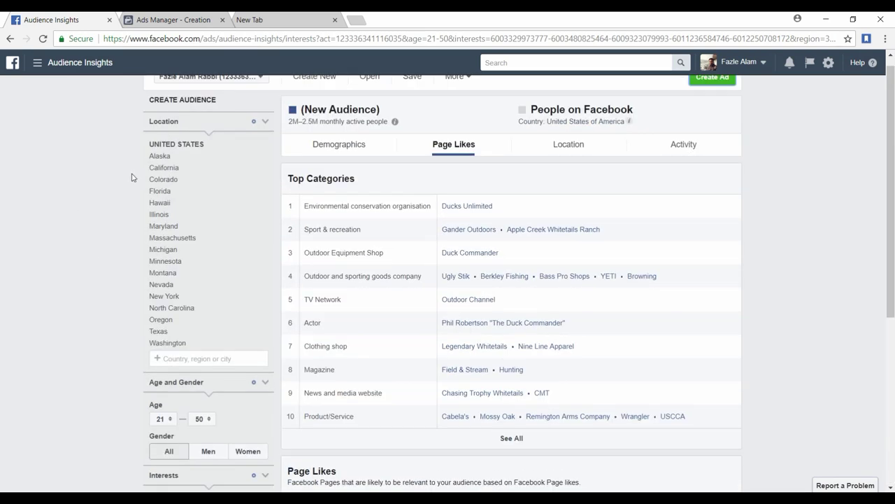
scroll(38, 168, down, 1)
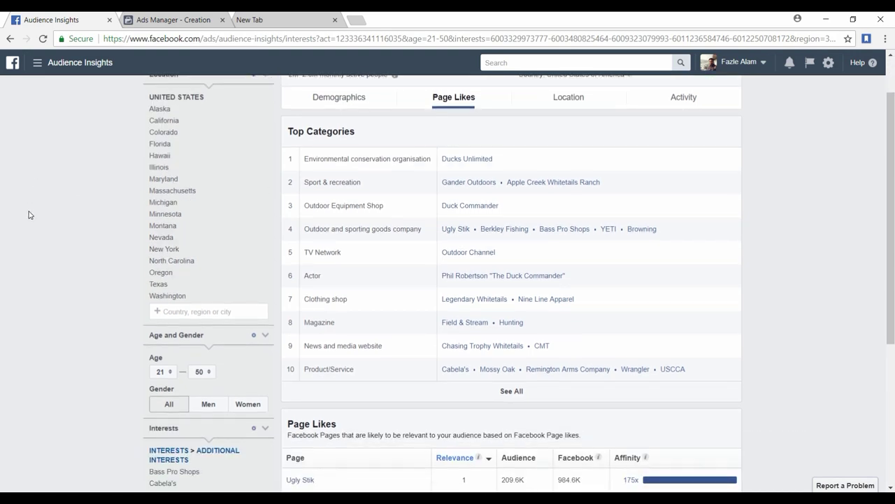
scroll(29, 214, down, 3)
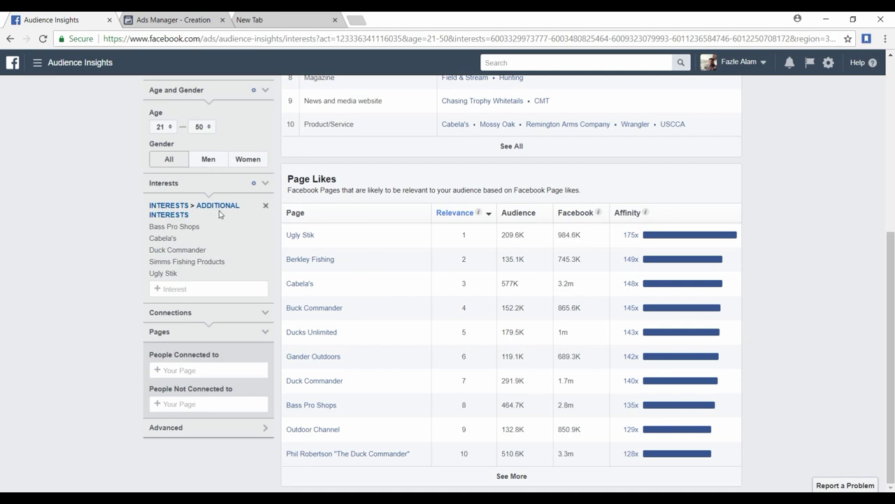
scroll(220, 213, up, 3)
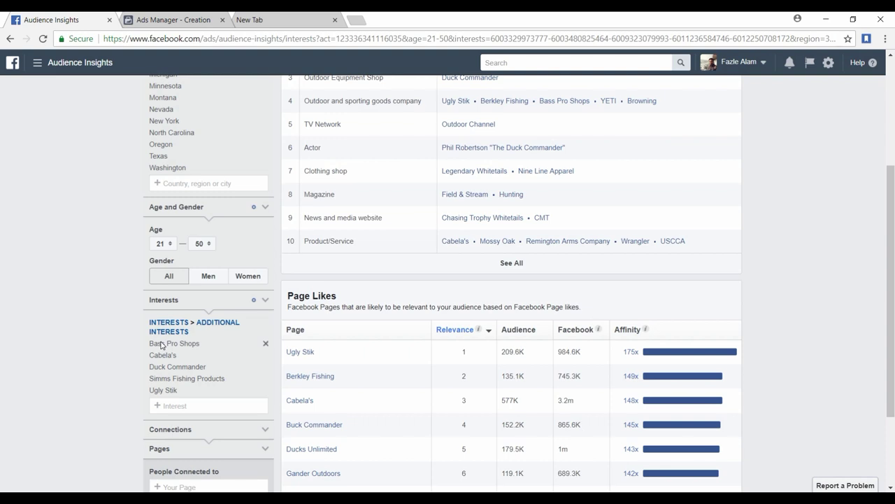
scroll(96, 304, up, 3)
scroll(114, 265, up, 1)
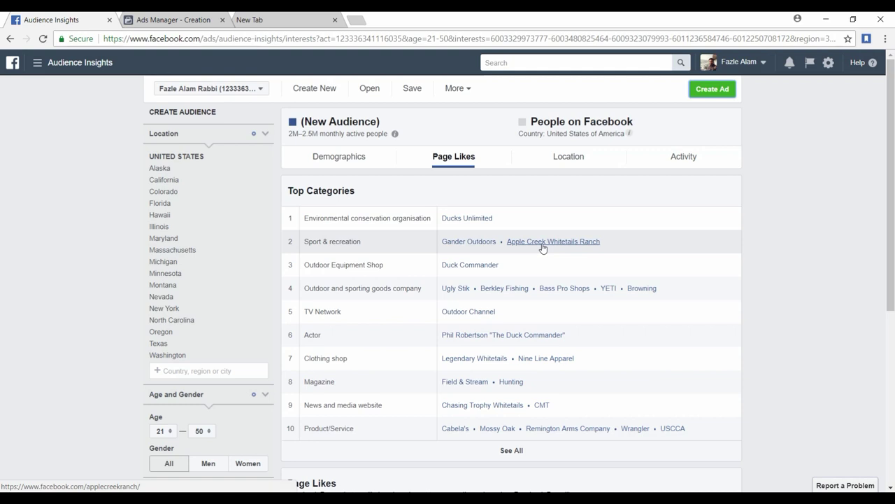
Open the Gander Outdoors, Berkley Fishing, YETI and Field & Stream pages from Top Categories in separate new tabs
right_click(475, 247)
click(493, 252)
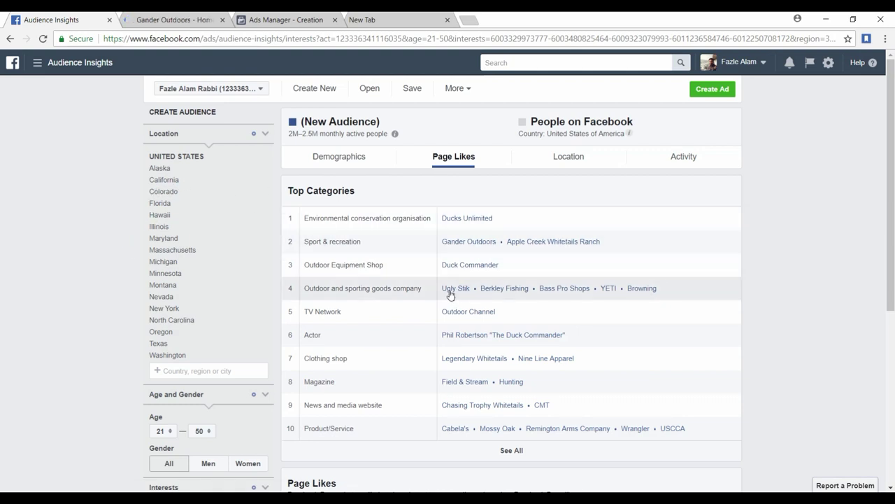
right_click(501, 291)
click(525, 296)
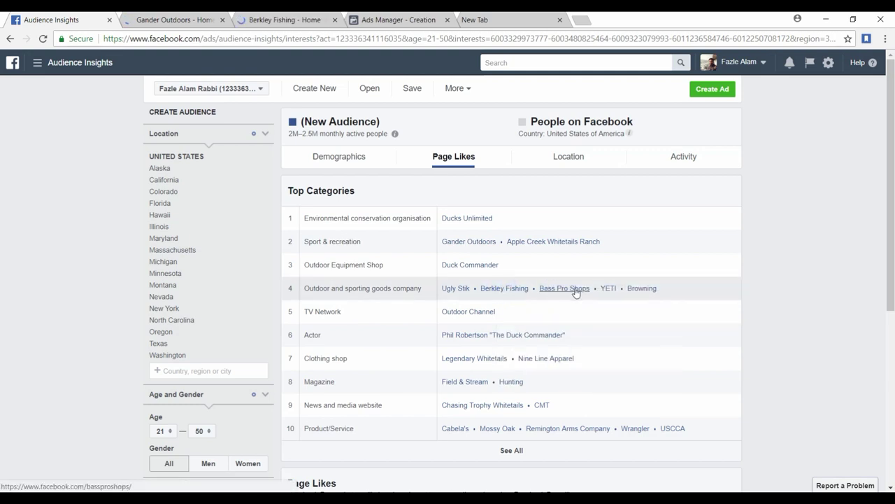
right_click(604, 294)
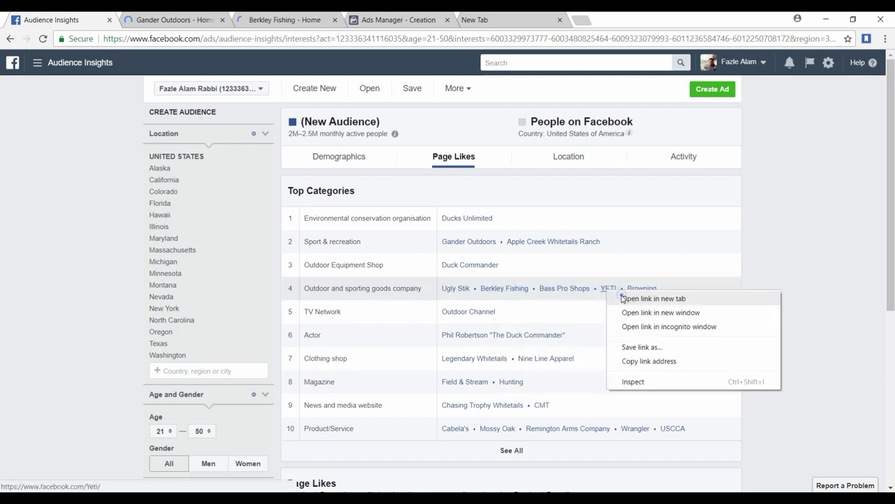
click(628, 299)
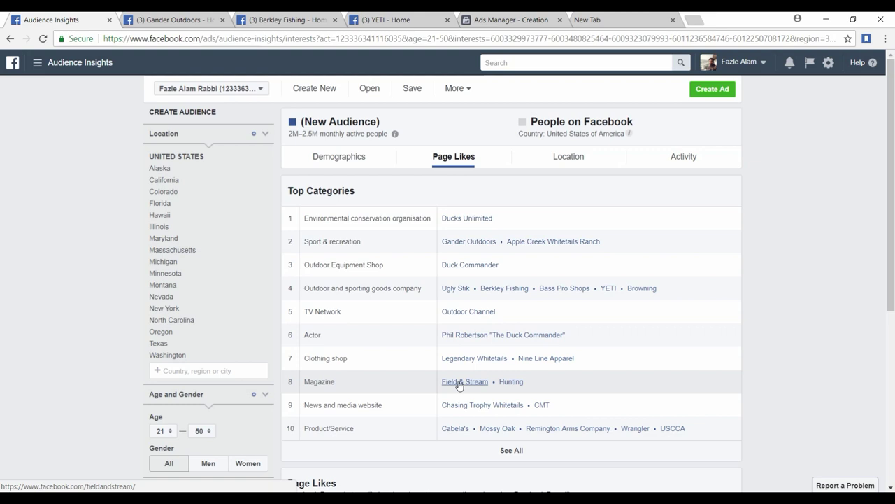
right_click(460, 384)
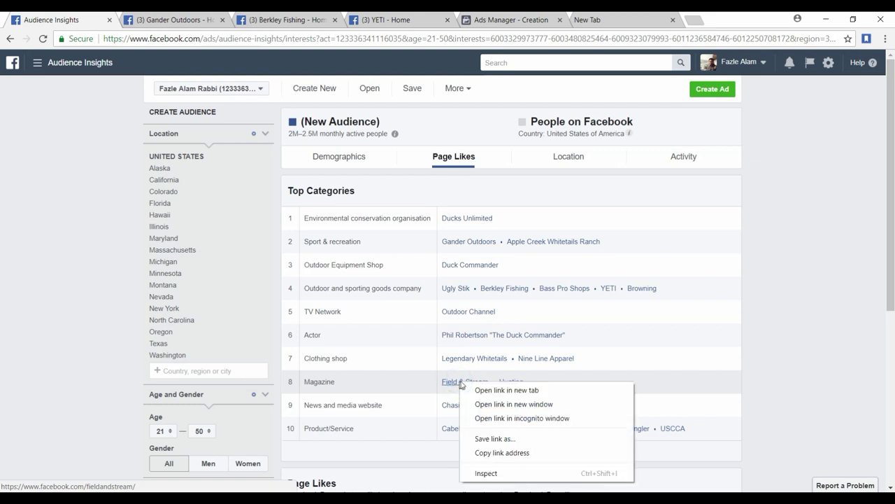
click(489, 391)
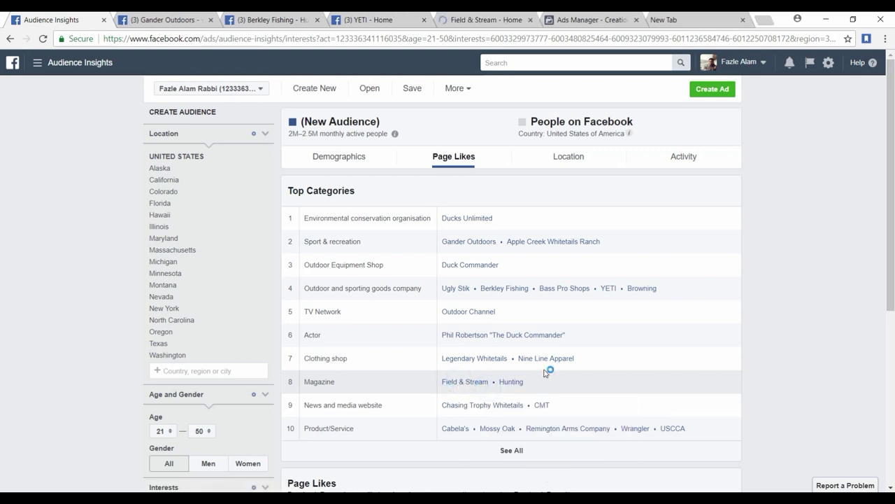
Look over the remaining top categories and the Page Likes table for other relevant pages
scroll(539, 369, down, 2)
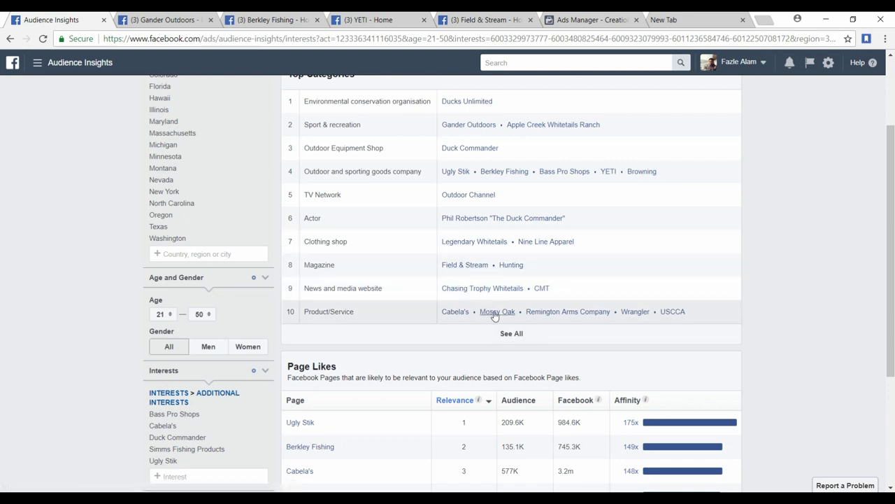
scroll(691, 316, down, 3)
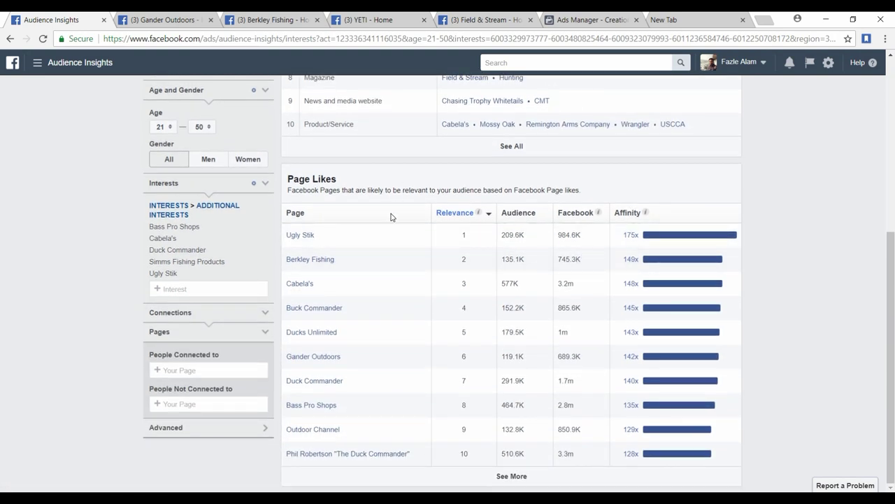
scroll(286, 120, up, 2)
scroll(301, 159, down, 2)
scroll(215, 105, up, 5)
View the opened Gander Outdoors page, close its chat window and examine the page's posts and engagement
click(179, 17)
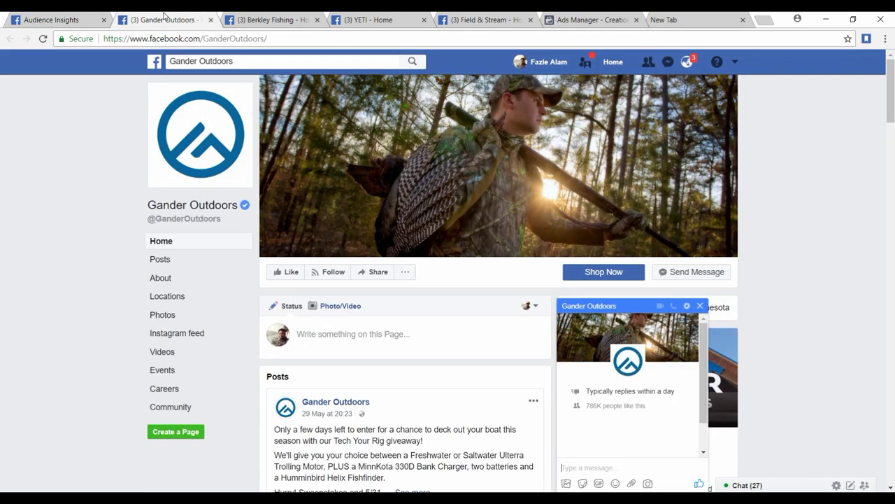
click(699, 306)
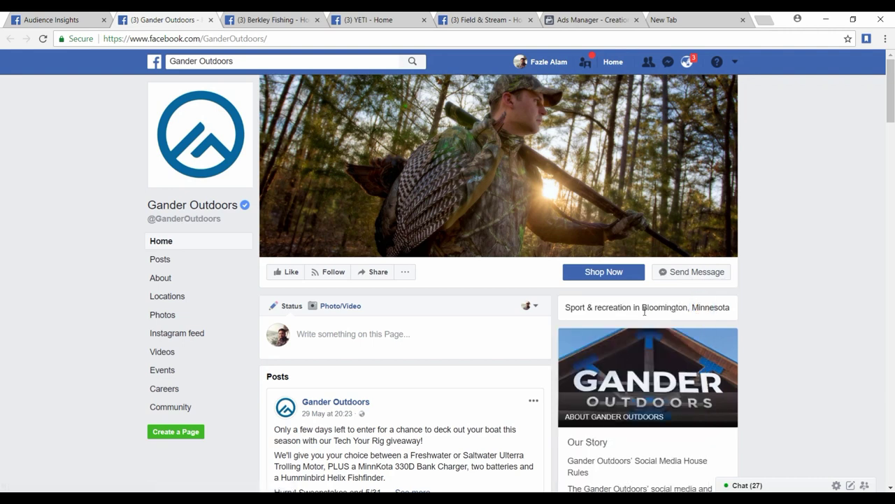
scroll(521, 331, down, 8)
scroll(520, 331, down, 15)
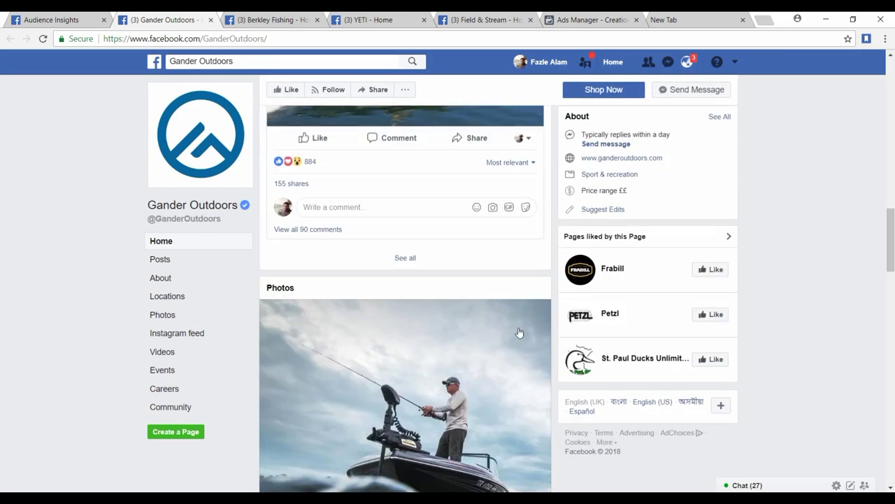
scroll(519, 327, down, 10)
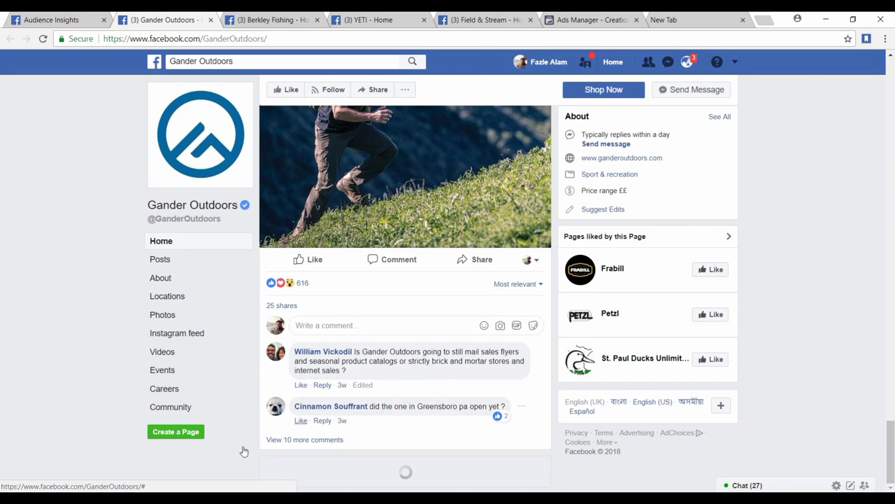
scroll(452, 383, down, 10)
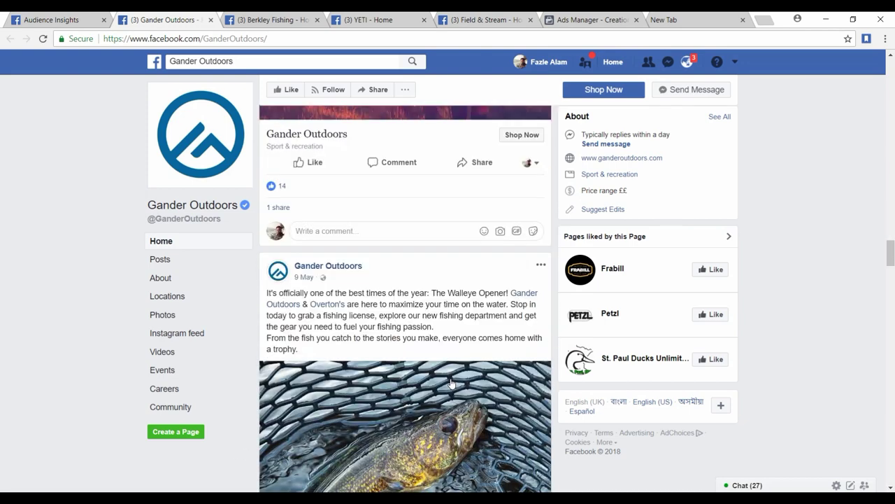
scroll(450, 378, down, 5)
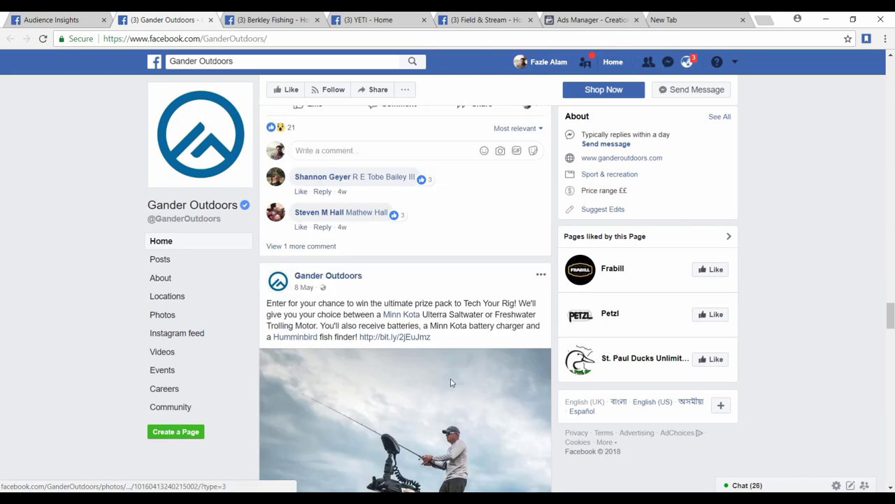
scroll(451, 378, up, 10)
drag(891, 265, 890, 70)
View the opened Berkley Fishing page and examine its posts, photos, comments and engagement
click(280, 18)
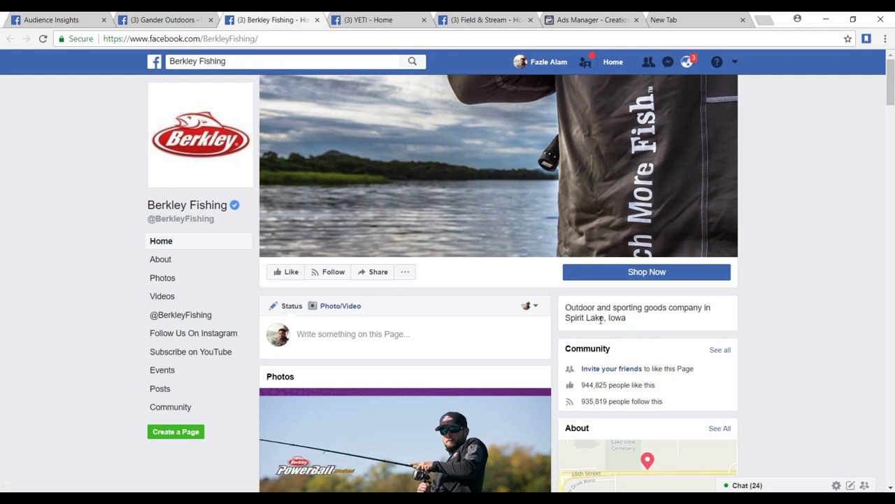
scroll(600, 320, down, 10)
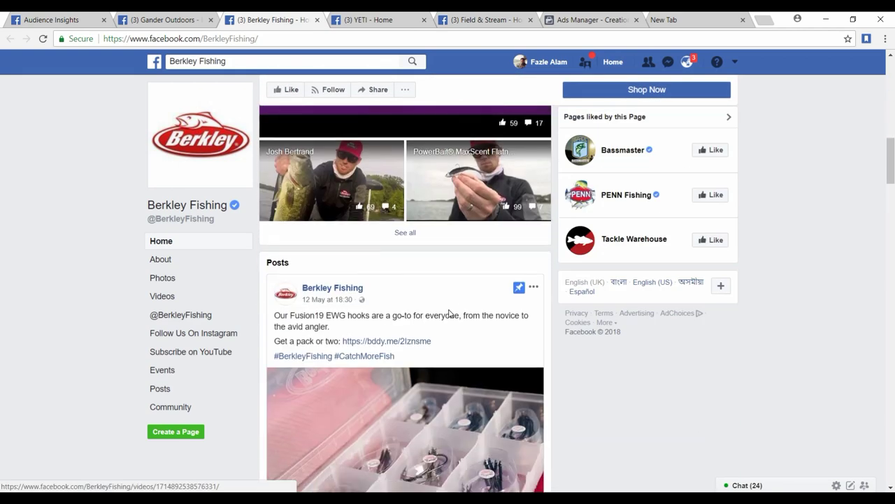
scroll(449, 313, down, 15)
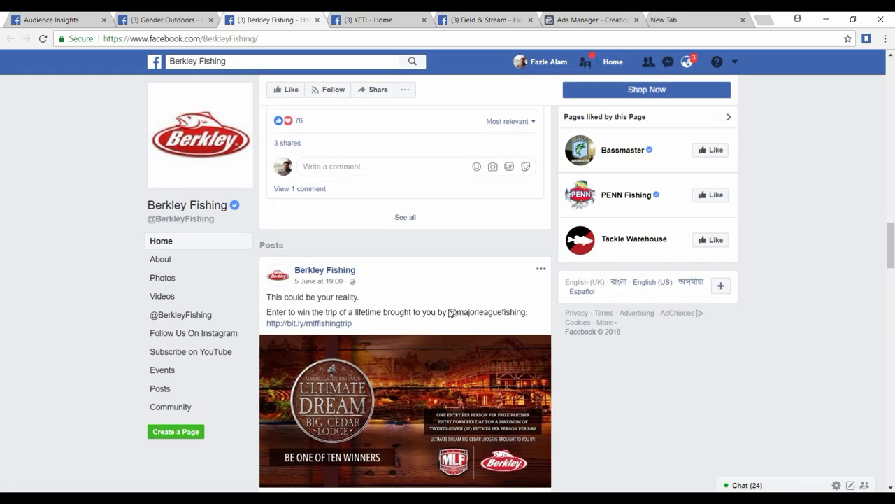
scroll(451, 313, down, 3)
scroll(362, 303, down, 20)
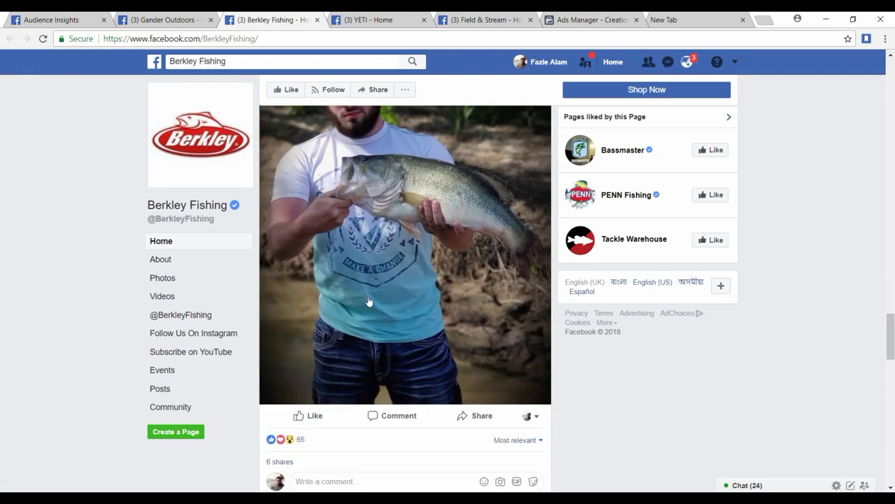
scroll(368, 299, down, 6)
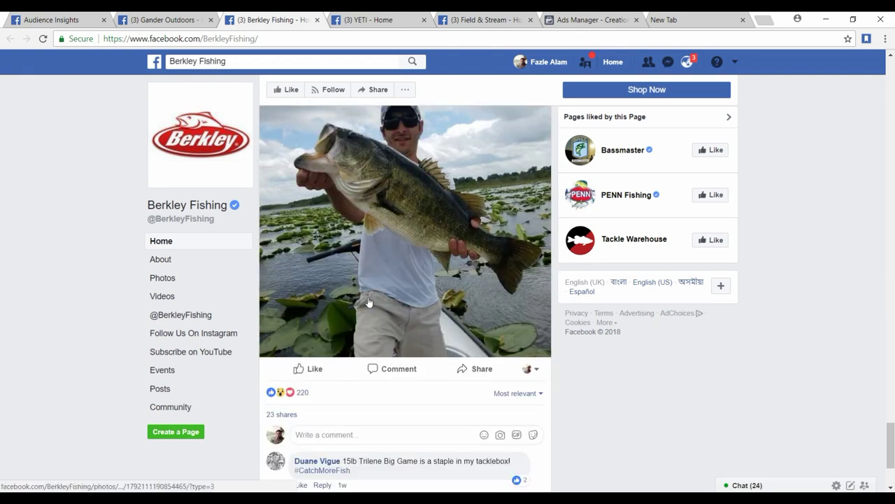
scroll(368, 302, up, 5)
scroll(370, 302, down, 3)
scroll(369, 302, down, 5)
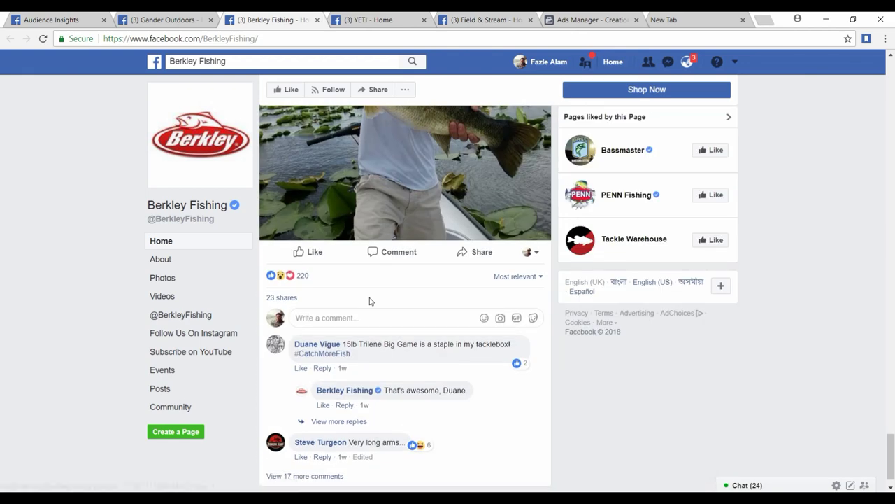
scroll(369, 303, down, 1)
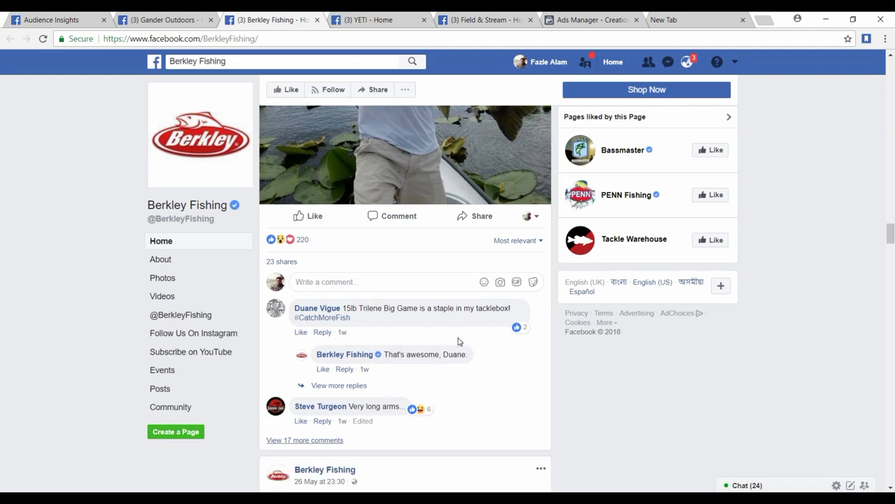
scroll(335, 442, down, 7)
scroll(456, 369, up, 3)
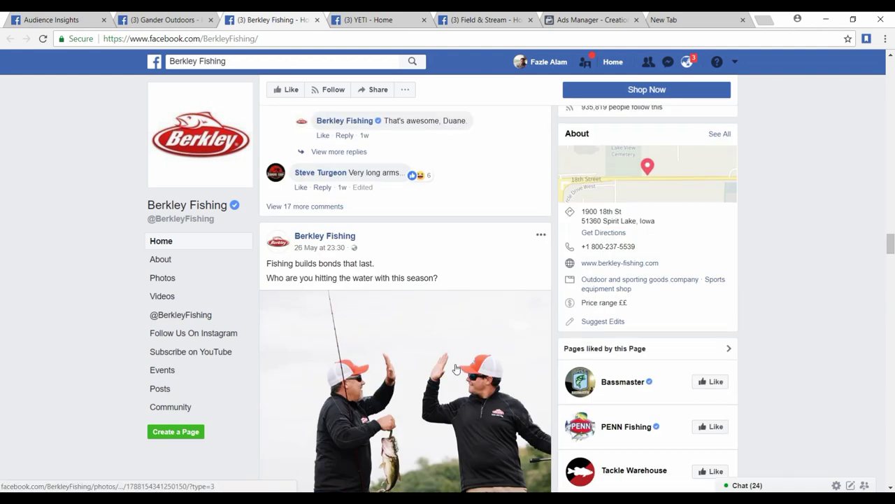
scroll(456, 369, down, 12)
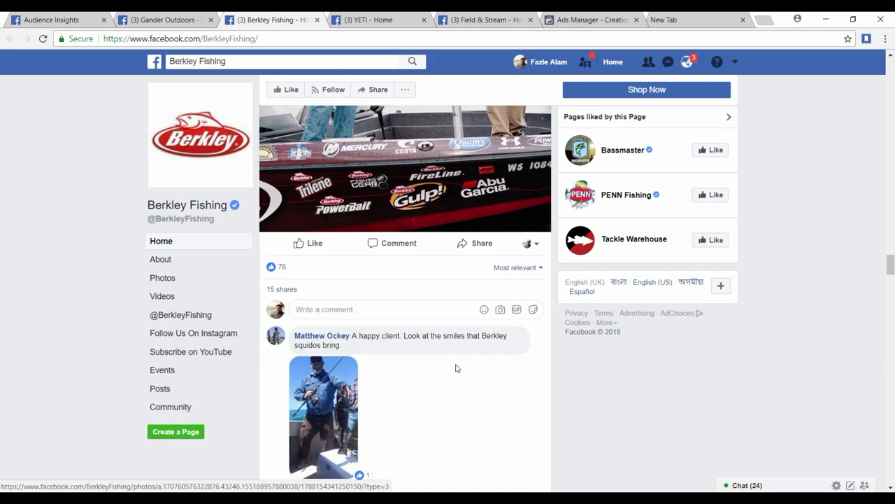
scroll(456, 368, down, 4)
scroll(795, 355, up, 5)
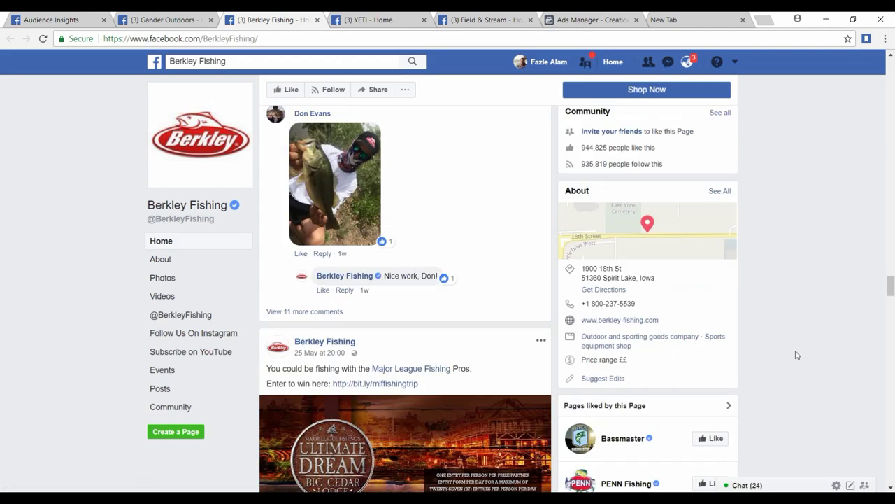
Finish looking over the Berkley Fishing posts, and examine the YETI page's recent posts, engagement and featured products
scroll(1, 299, down, 5)
scroll(2, 300, up, 15)
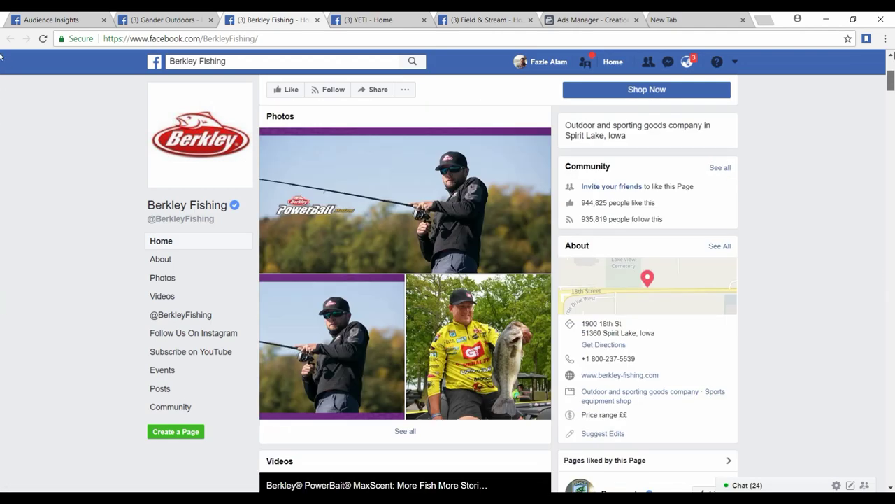
click(371, 16)
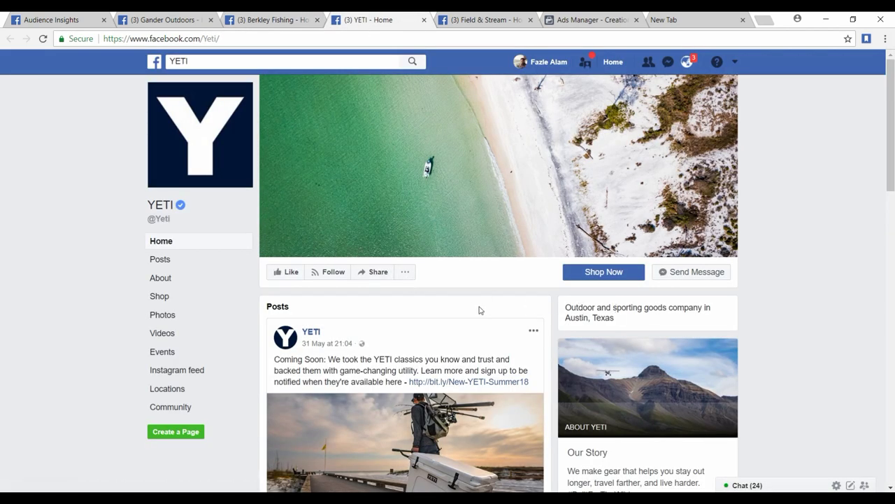
scroll(480, 310, down, 5)
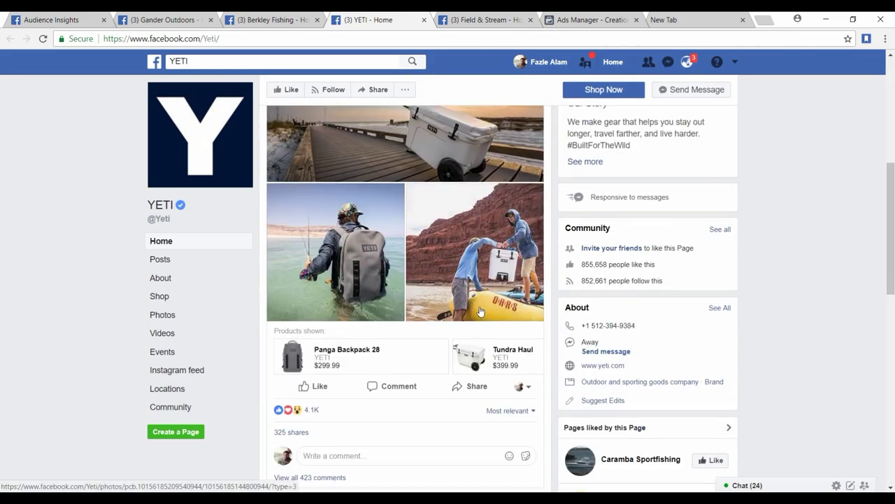
scroll(480, 310, up, 5)
scroll(482, 315, down, 6)
scroll(483, 315, down, 5)
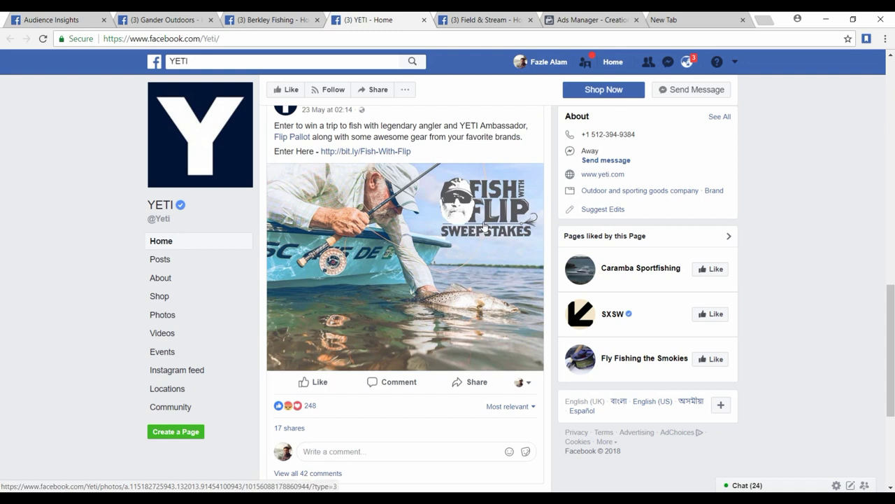
scroll(361, 314, down, 3)
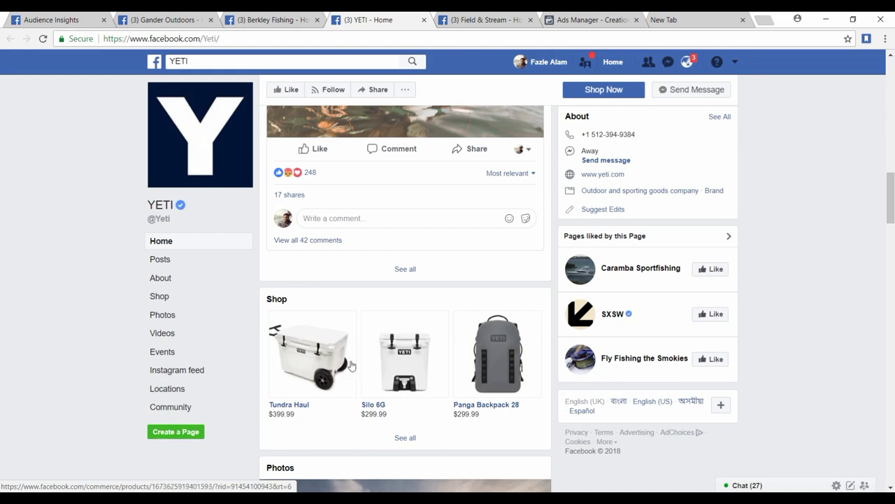
scroll(352, 365, up, 5)
scroll(352, 365, up, 5)
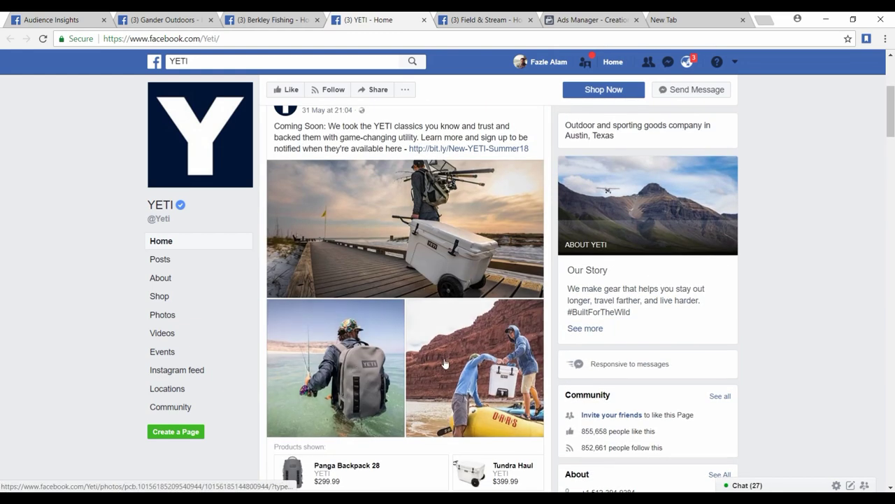
scroll(450, 358, up, 1)
Examine the YETI page's shop, photos, videos, and older posts with their reactions and comments
scroll(433, 387, down, 6)
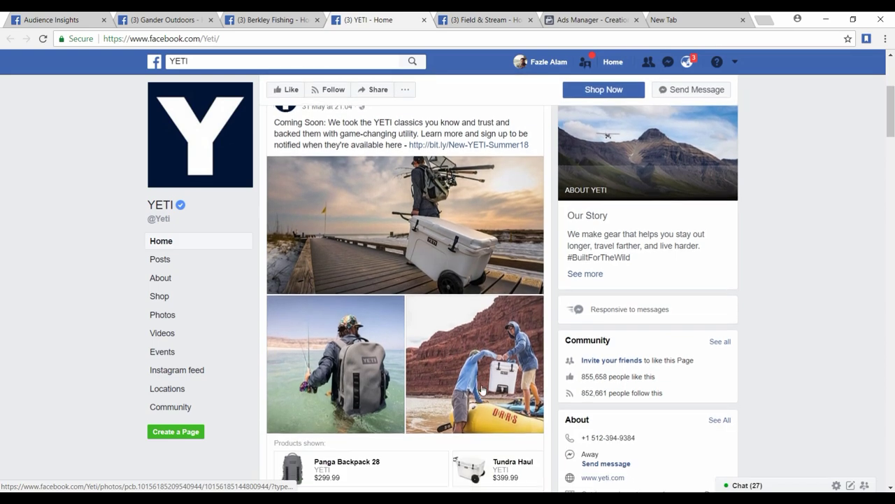
scroll(358, 381, down, 5)
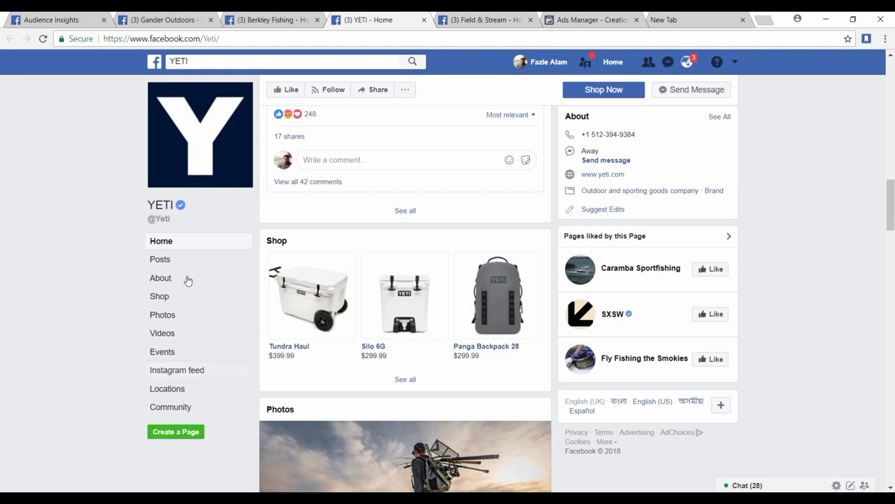
scroll(353, 310, down, 2)
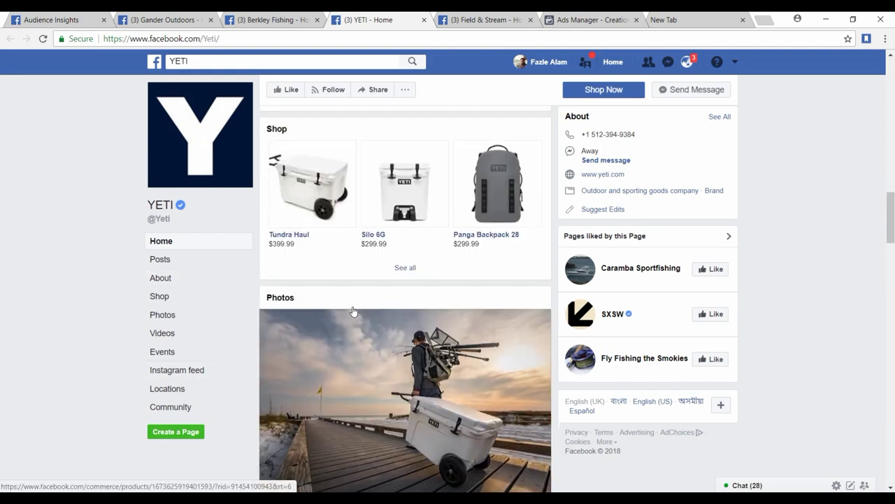
scroll(354, 310, down, 10)
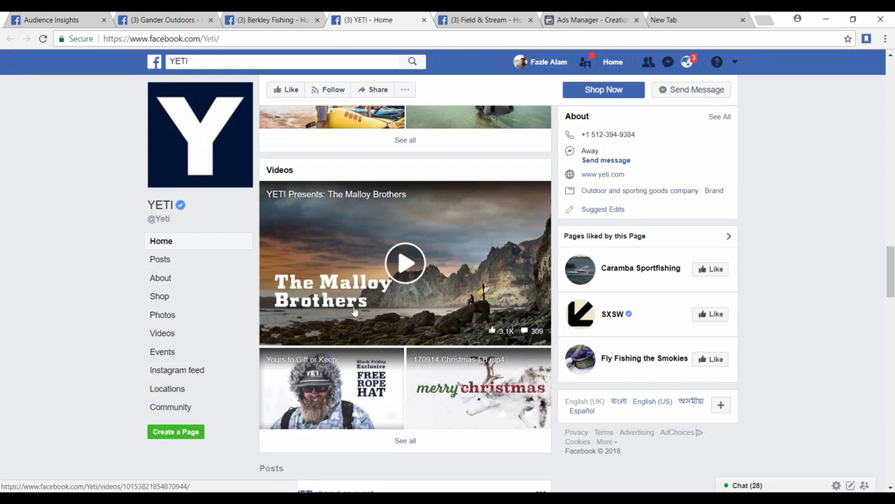
scroll(354, 310, down, 10)
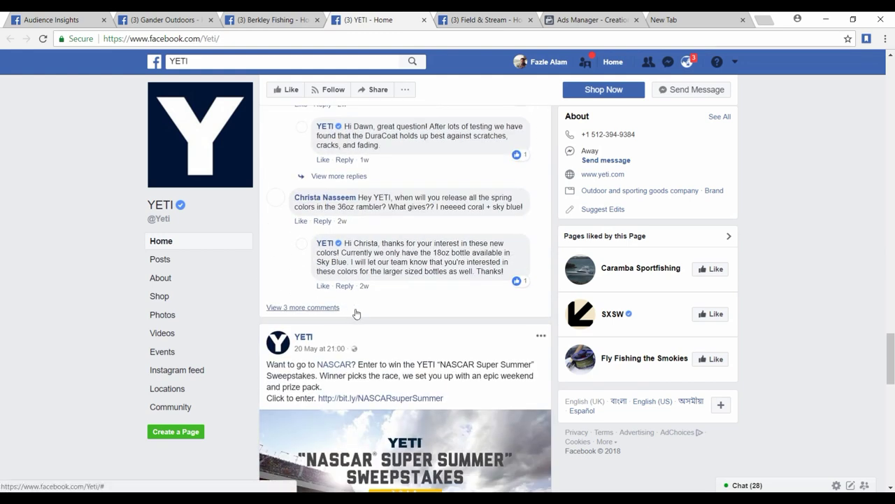
scroll(357, 316, down, 10)
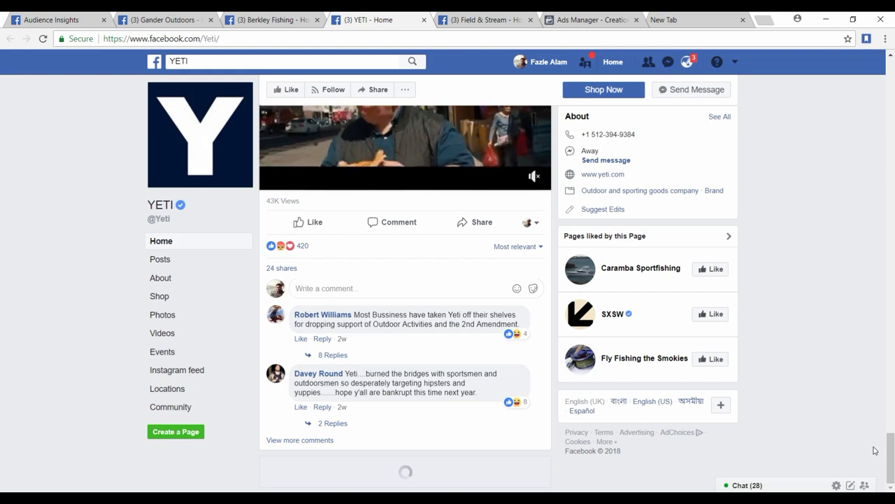
scroll(888, 445, down, 5)
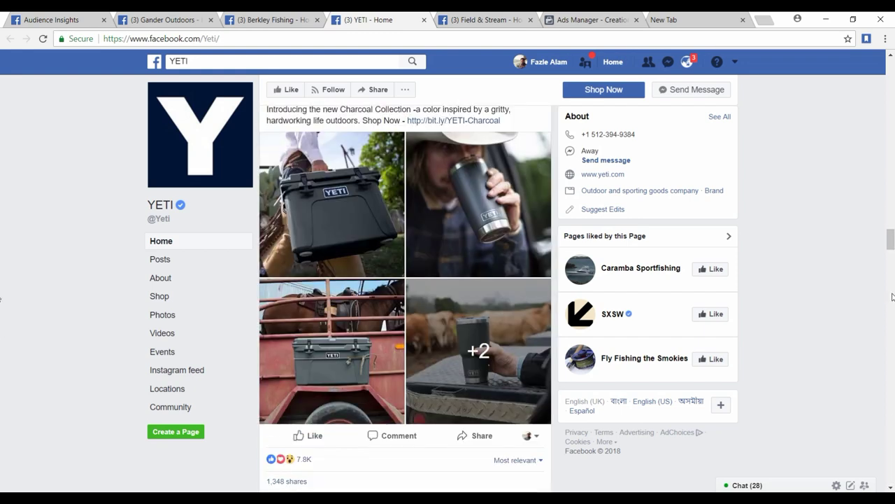
drag(890, 239, 890, 66)
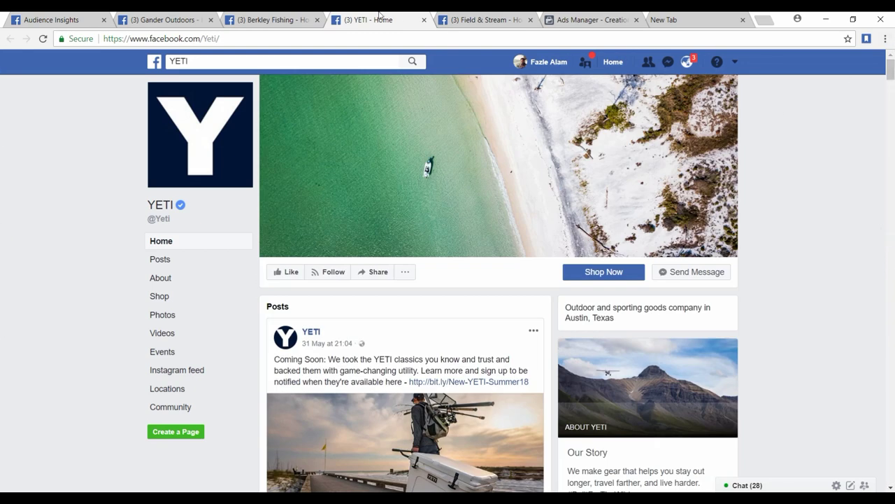
View the opened Field & Stream page and examine its recent posts, photos and upcoming events
click(482, 17)
scroll(443, 175, down, 4)
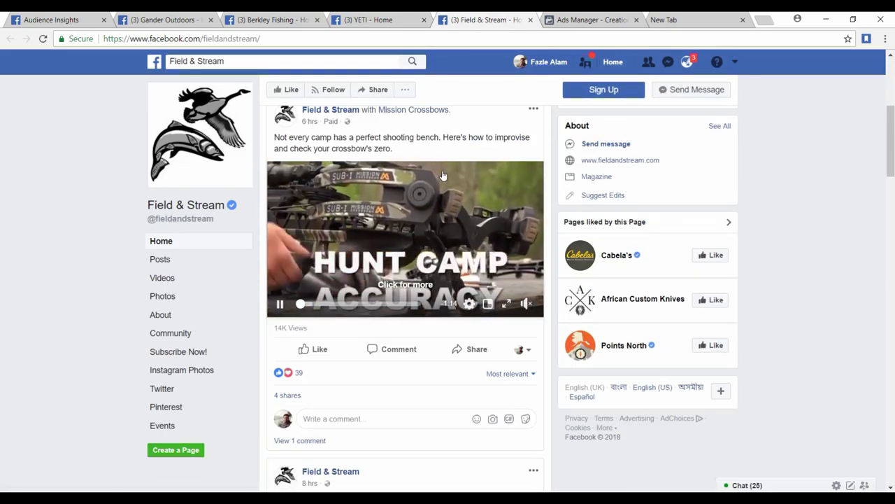
scroll(443, 174, up, 4)
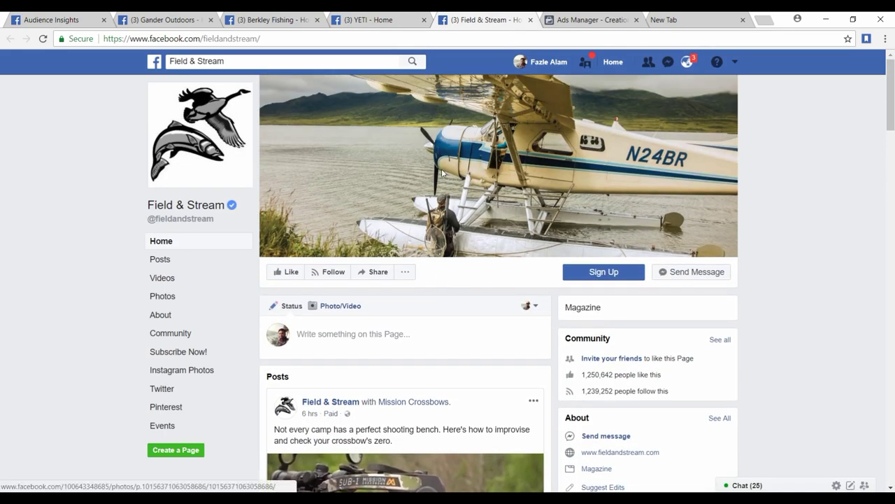
scroll(442, 174, down, 8)
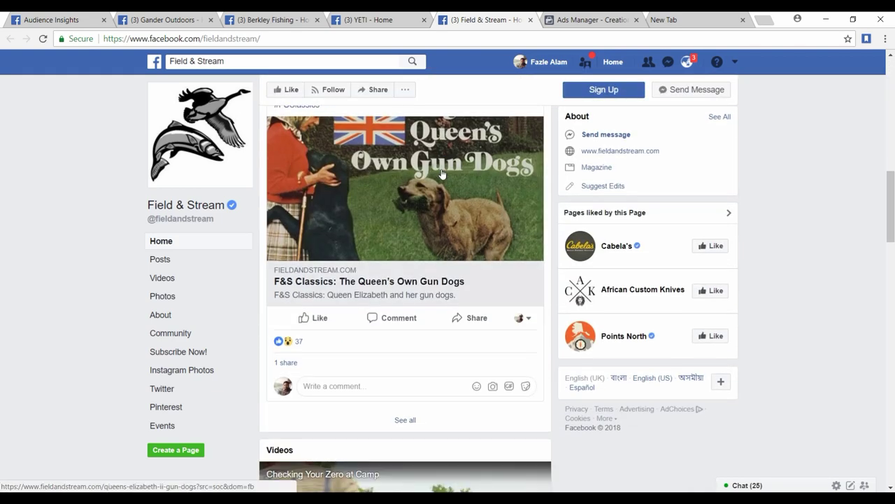
scroll(442, 174, down, 5)
scroll(441, 173, down, 9)
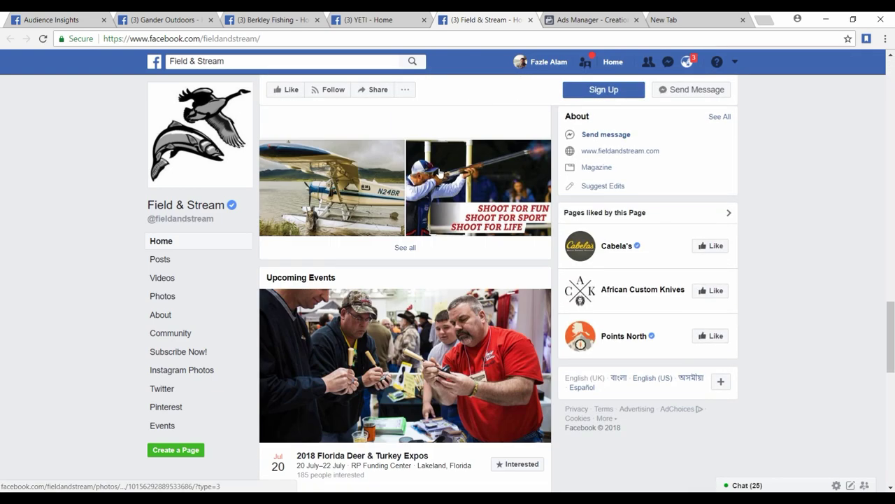
scroll(439, 172, down, 6)
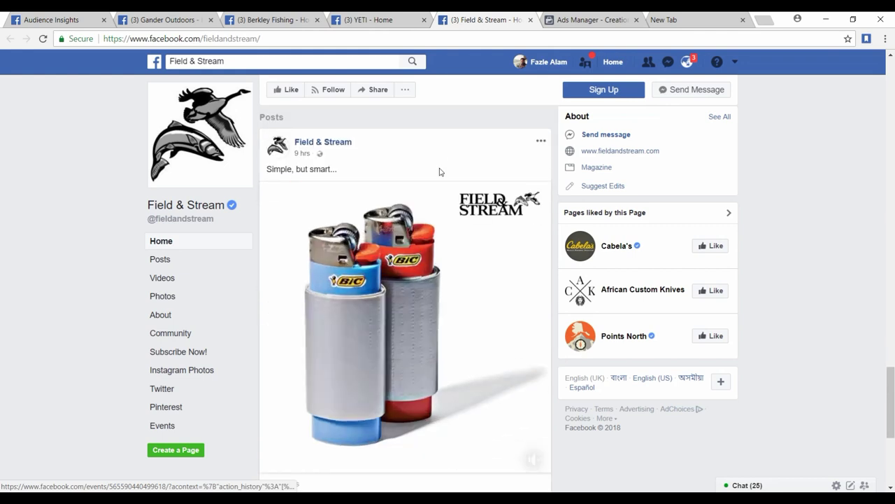
scroll(440, 172, up, 5)
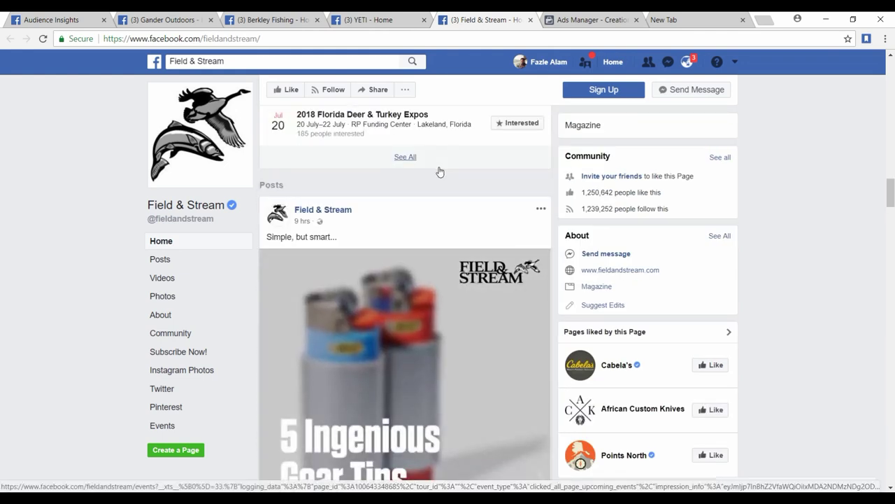
Read through the Field & Stream page's older posts, checking their reactions, shares and comments
scroll(441, 172, down, 5)
scroll(439, 168, down, 20)
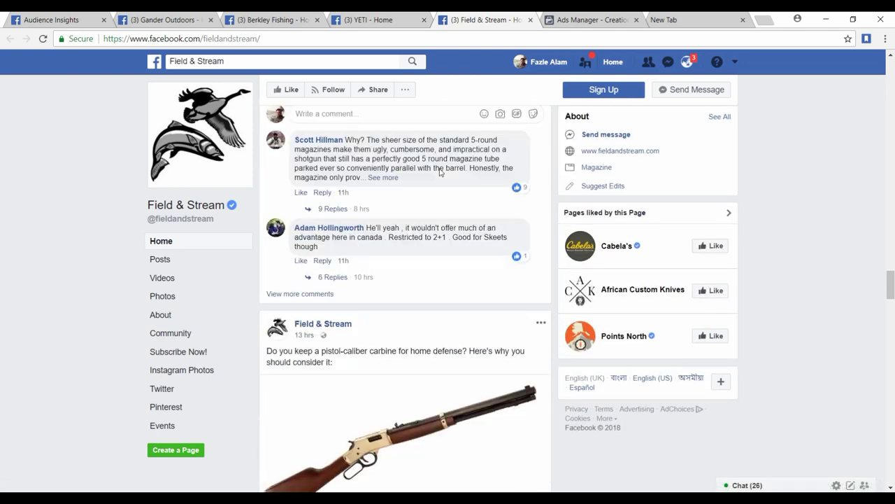
scroll(439, 172, down, 12)
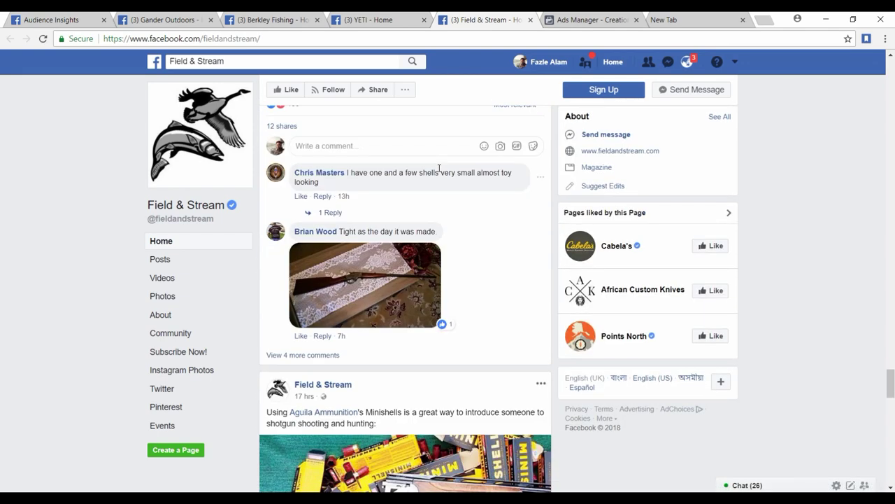
scroll(493, 220, down, 15)
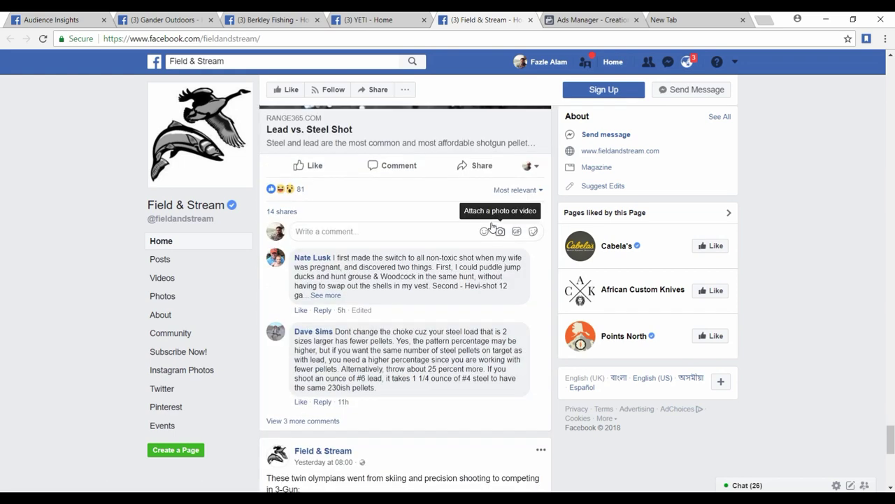
scroll(493, 227, down, 1)
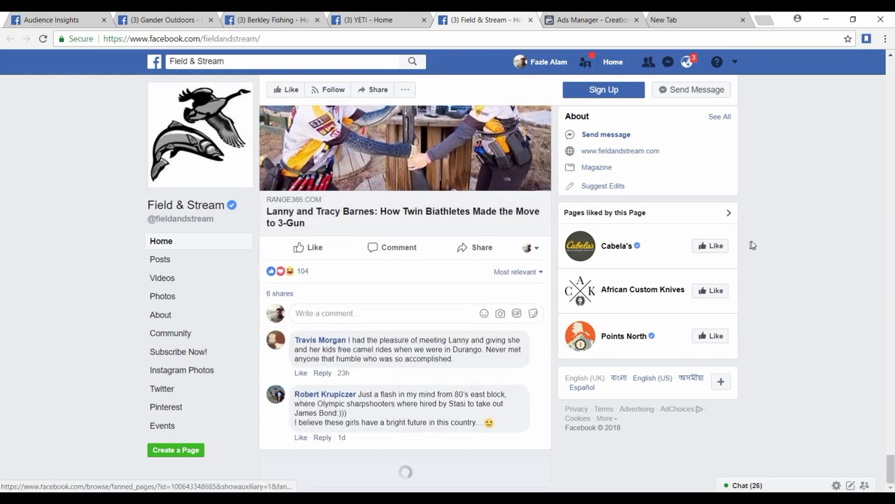
scroll(753, 242, up, 10)
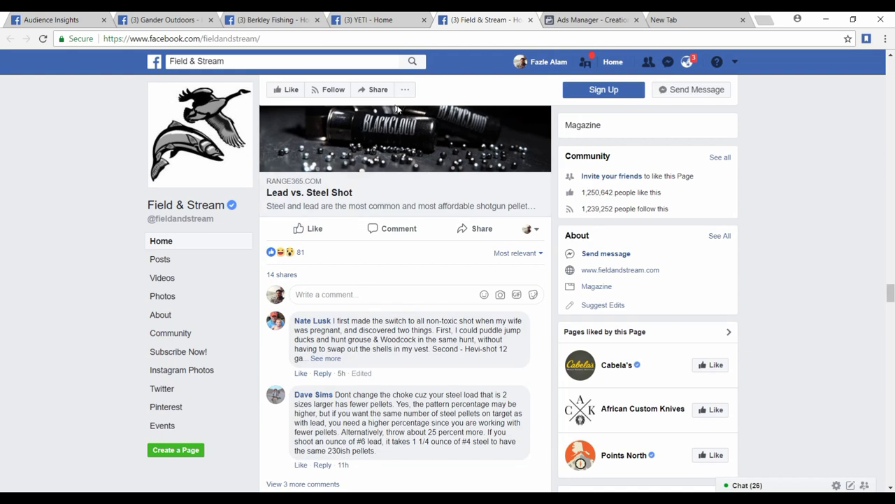
Pin the Gander Outdoors, Berkley Fishing, YETI and Field & Stream browser tabs
click(160, 24)
right_click(161, 20)
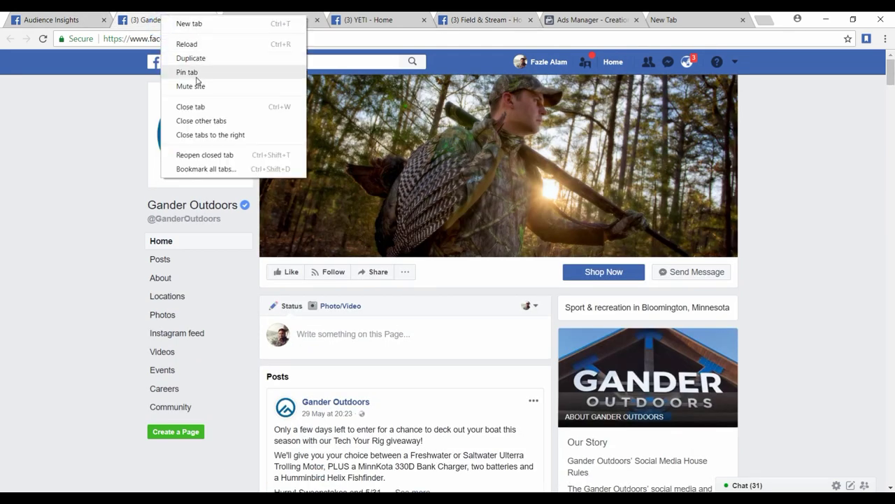
click(196, 75)
right_click(192, 20)
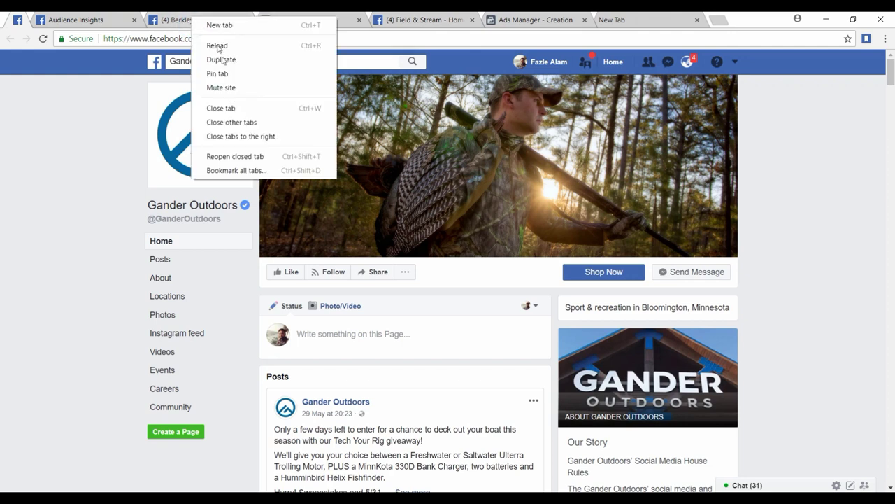
click(231, 74)
click(206, 16)
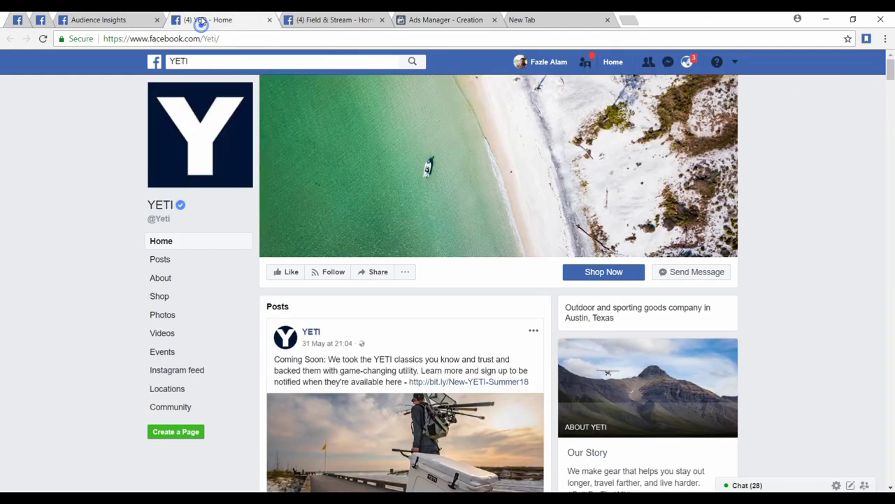
right_click(201, 21)
click(225, 74)
right_click(227, 19)
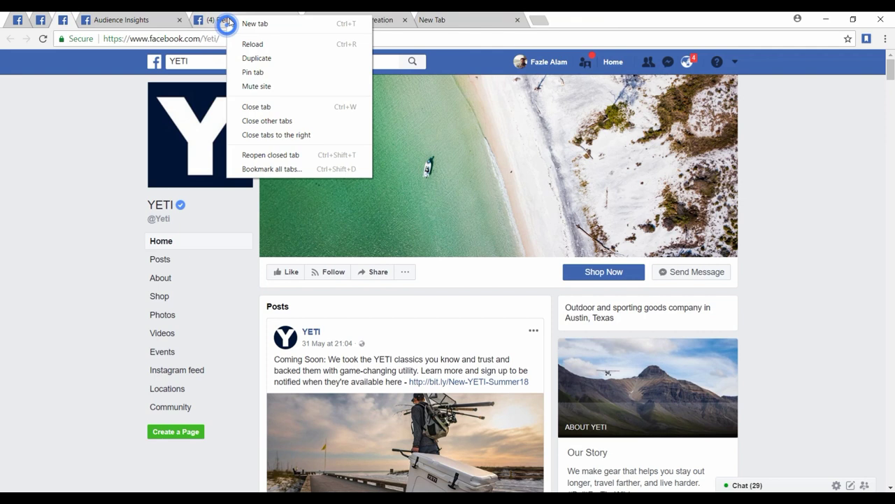
click(242, 72)
Return to Audience Insights and review the Page Likes table alongside the selected interests
click(180, 16)
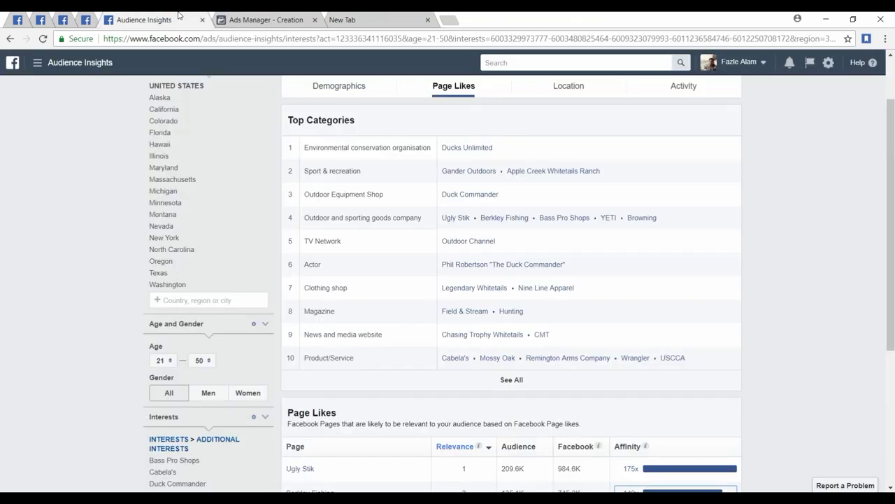
scroll(109, 176, down, 3)
scroll(110, 177, down, 1)
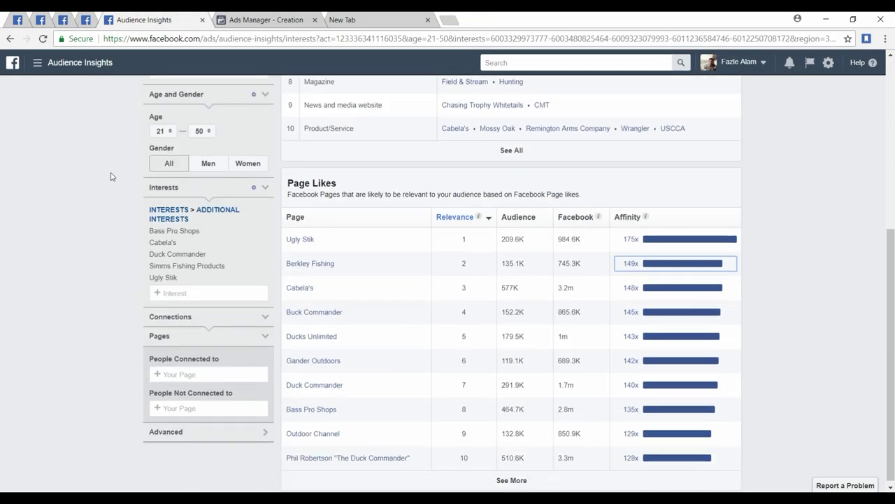
click(56, 178)
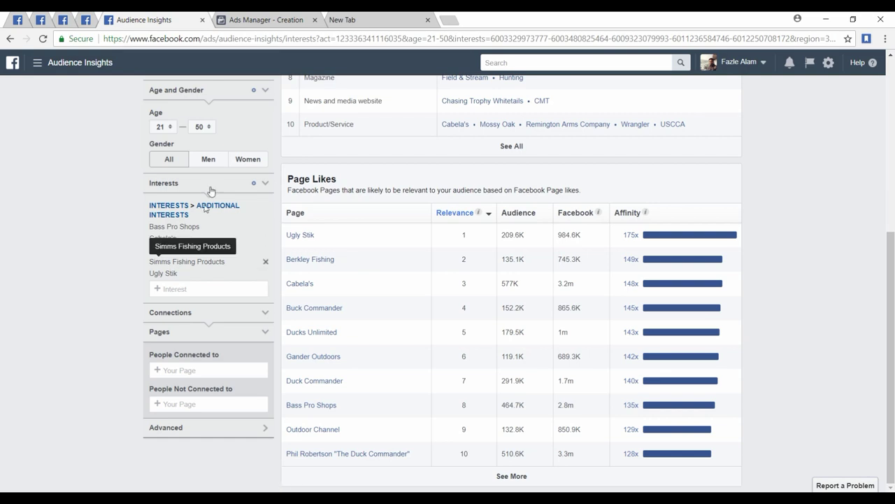
Switch to Ads Manager and review the 21-50 ad set's conversion, audience and placement settings
click(256, 21)
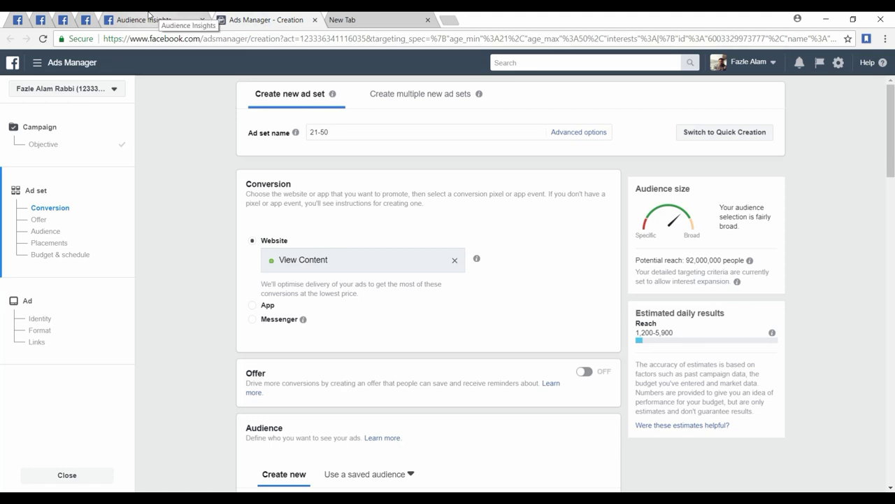
scroll(456, 294, down, 10)
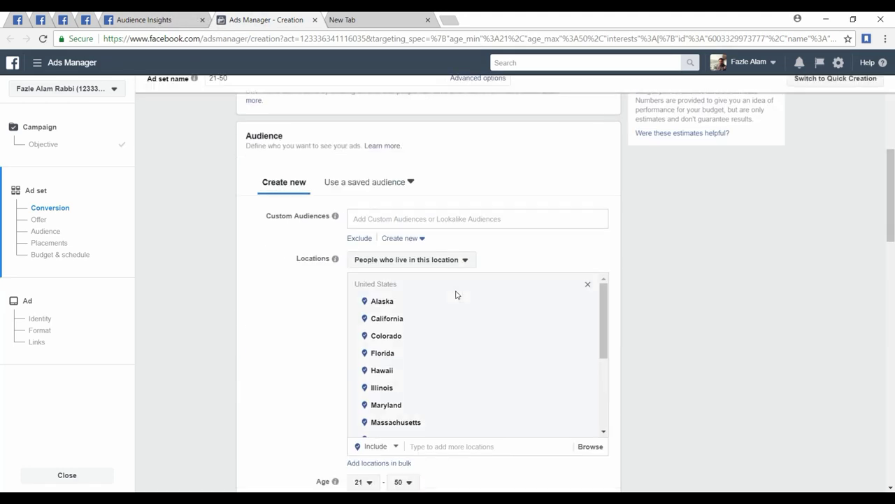
scroll(455, 293, down, 2)
scroll(456, 293, up, 8)
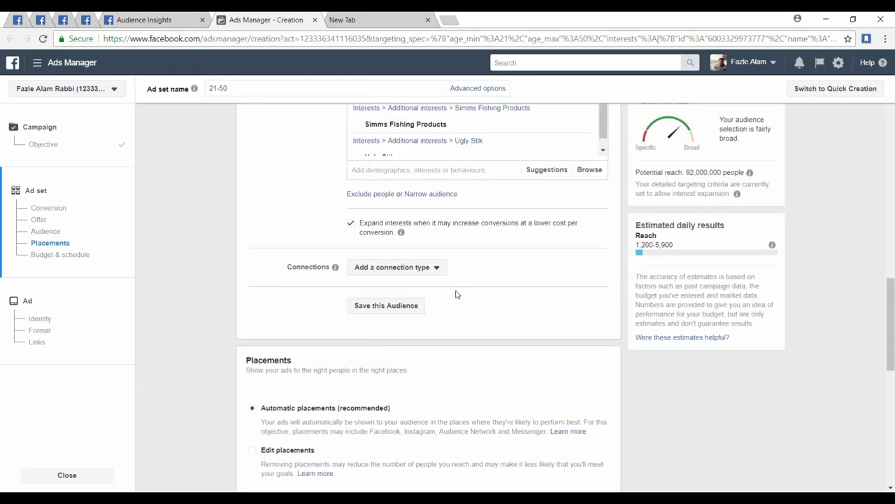
scroll(456, 294, up, 3)
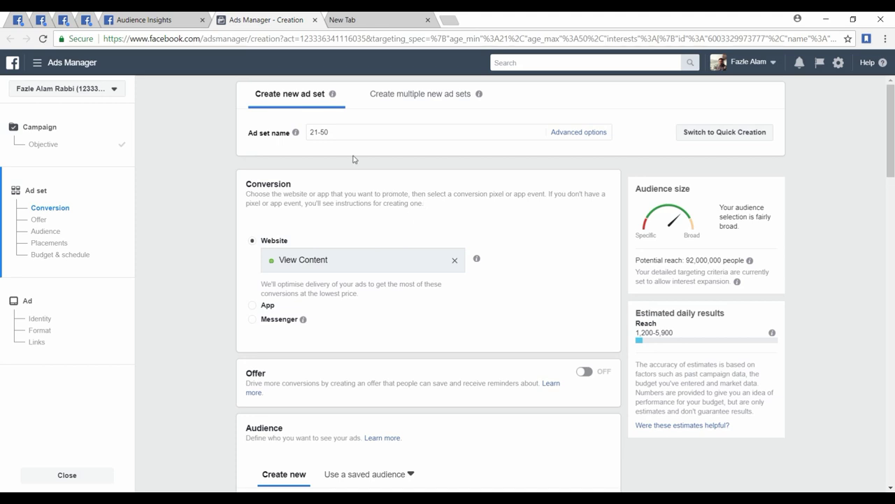
Return to Audience Insights and restrict the audience's gender to Women
click(147, 17)
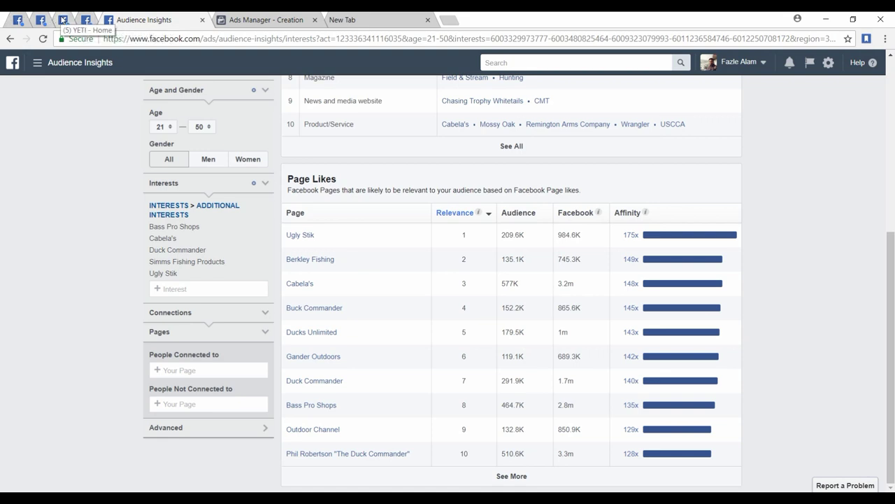
scroll(37, 189, up, 5)
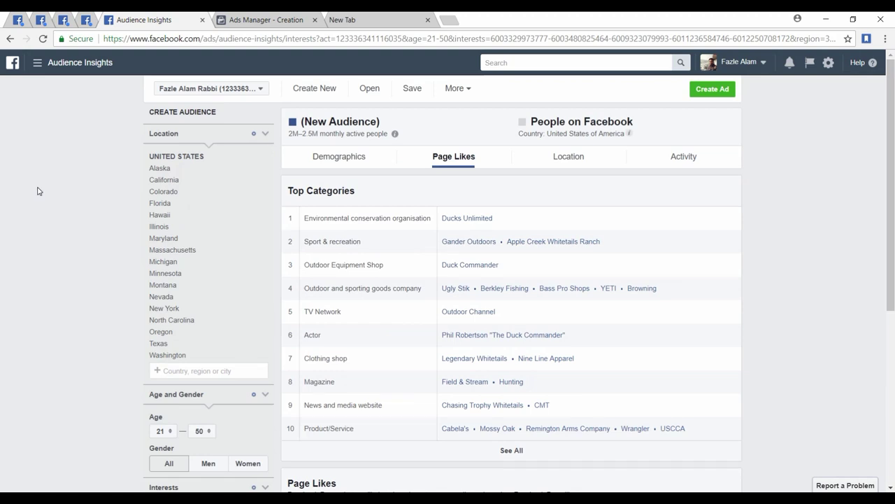
scroll(38, 191, down, 3)
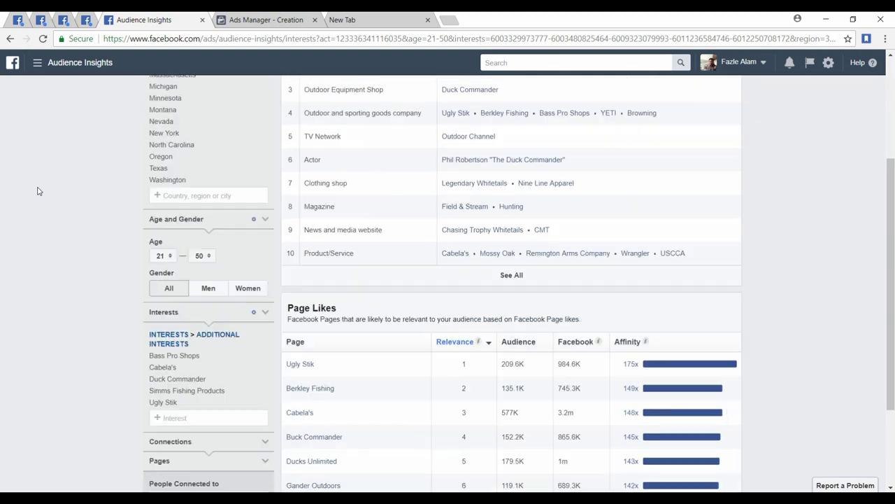
click(238, 288)
scroll(100, 260, up, 3)
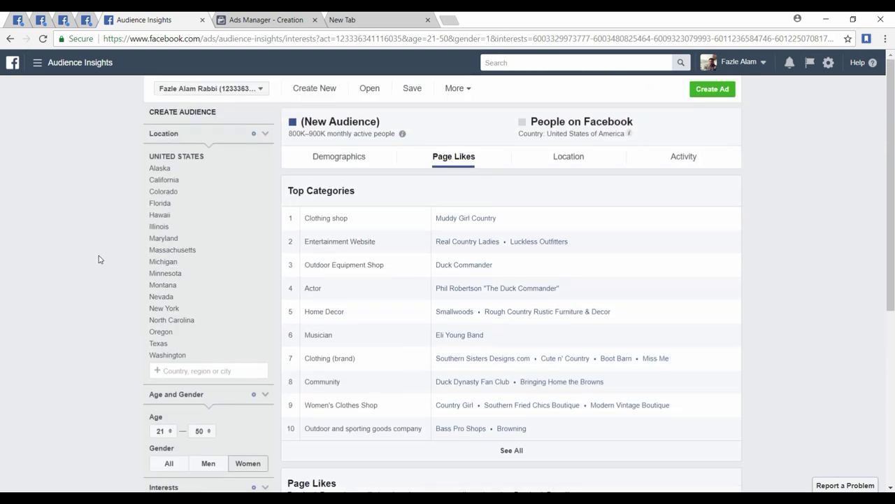
Expand the Page Likes table for the women's audience and review the additional pages
scroll(105, 259, down, 4)
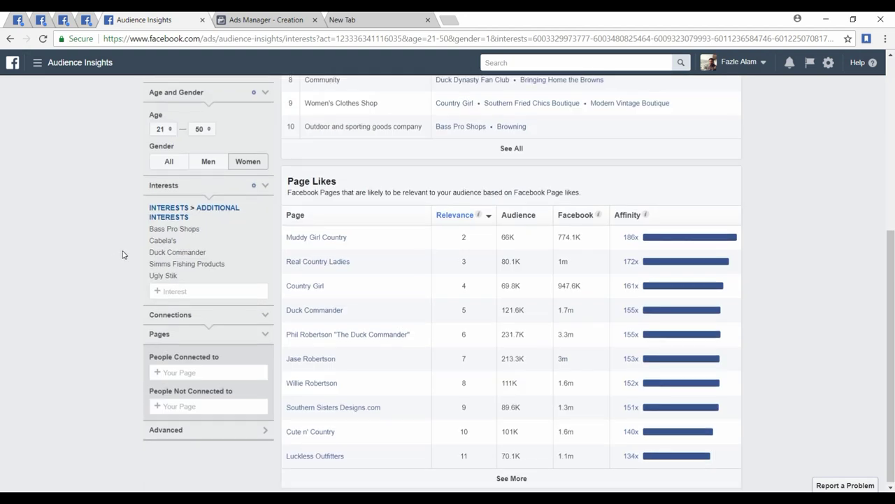
click(513, 475)
scroll(512, 429, down, 3)
click(509, 475)
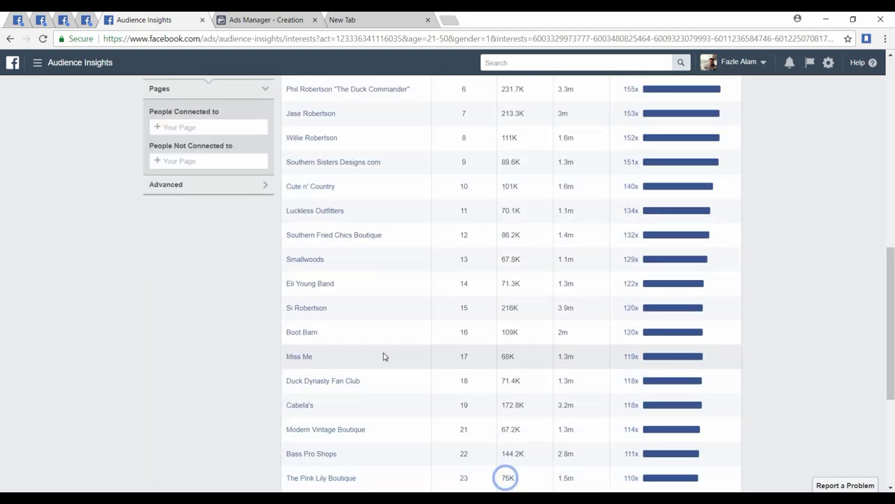
scroll(389, 353, up, 5)
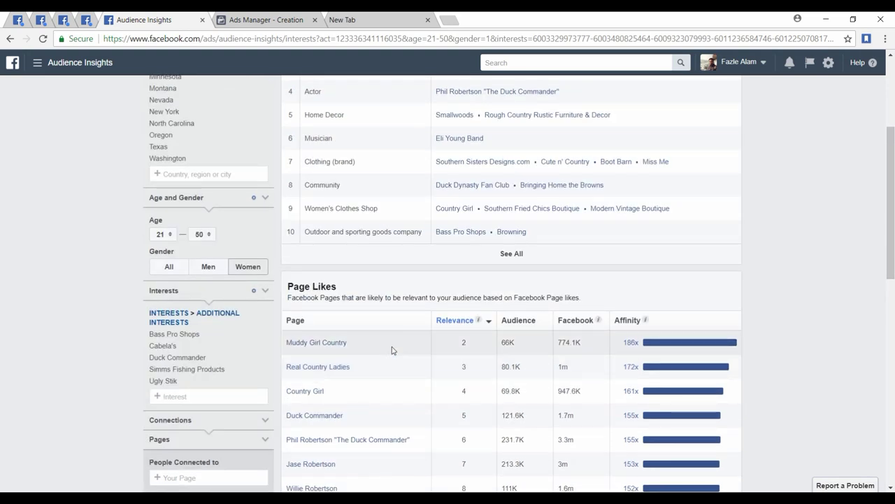
Open the Muddy Girl Country page from Page Likes in a new tab and dismiss its chat window
right_click(337, 341)
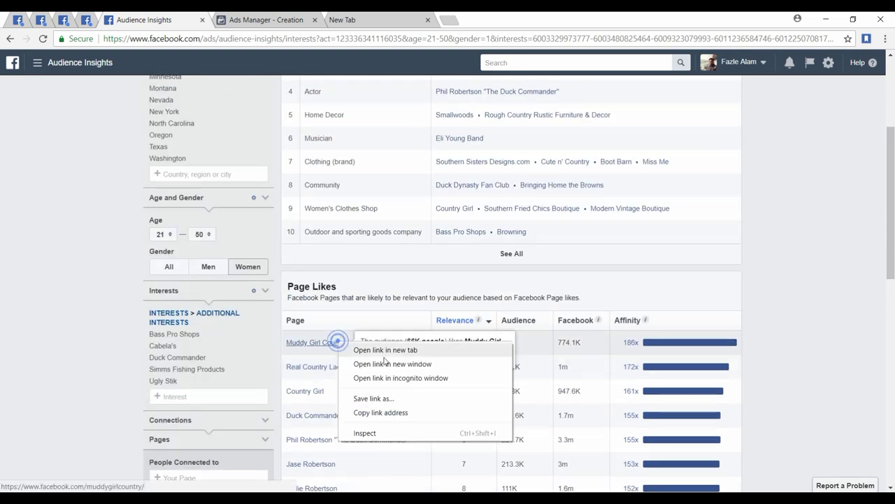
click(386, 351)
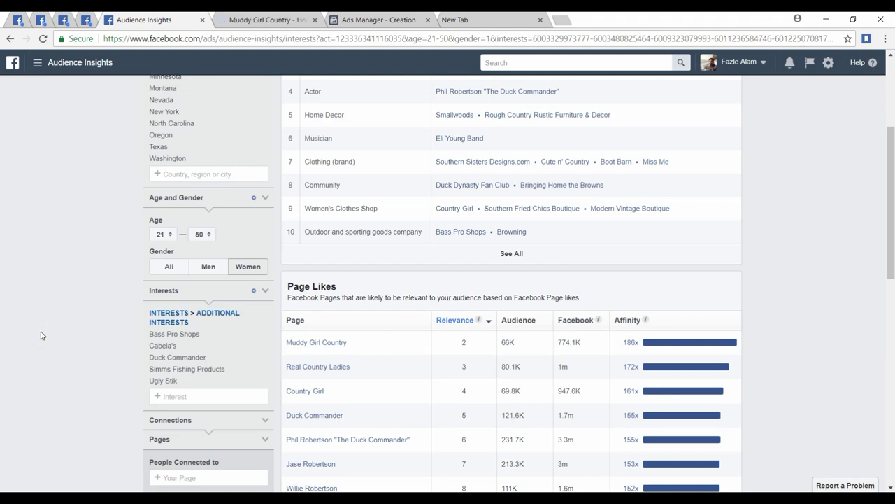
click(281, 14)
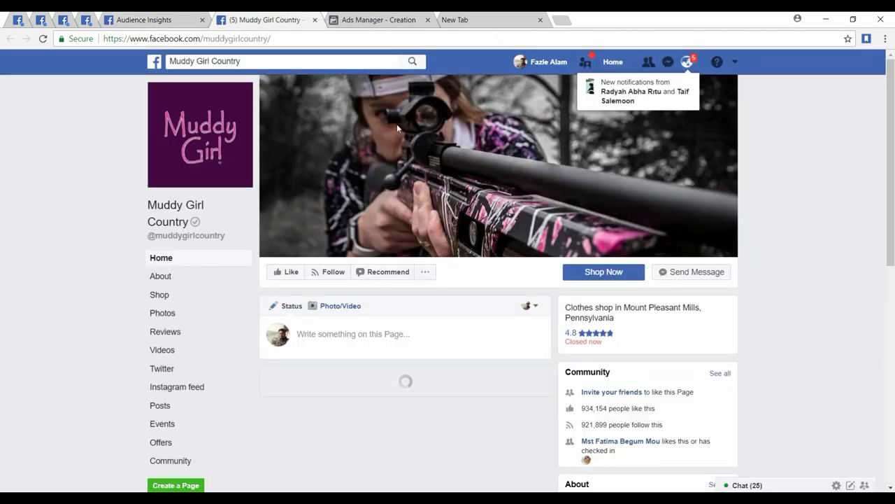
scroll(238, 208, down, 3)
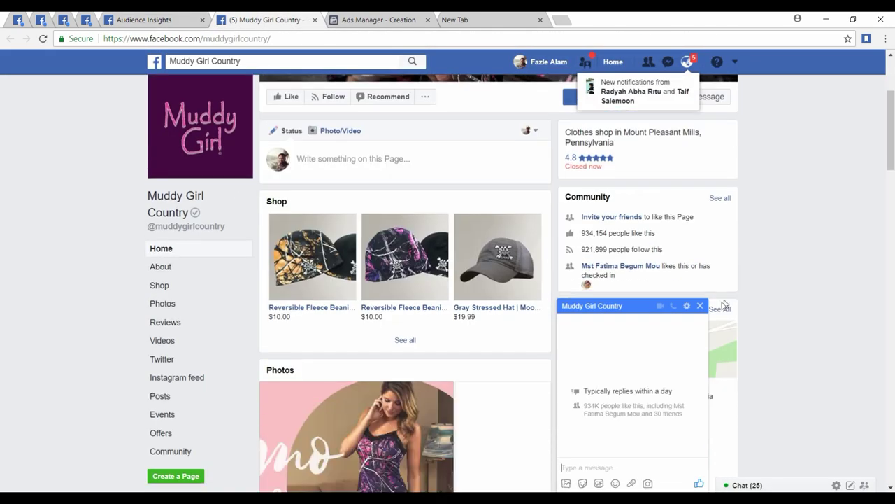
click(700, 306)
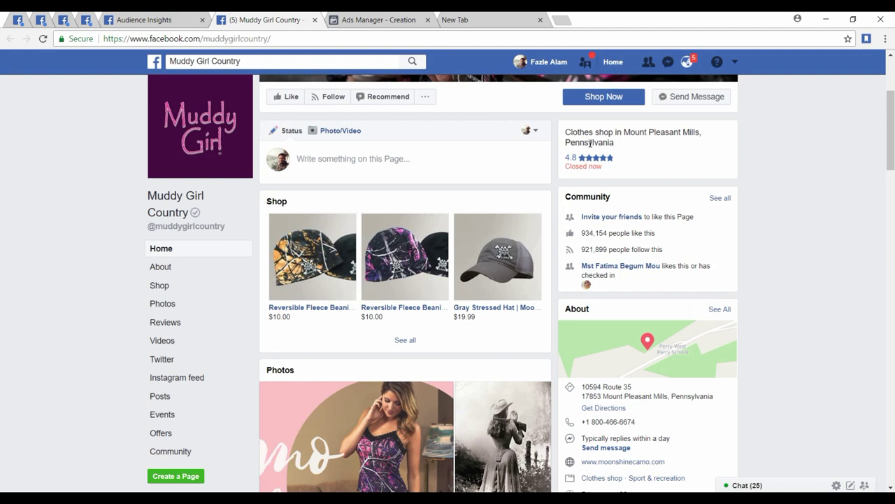
Examine the Muddy Girl Country page's shop items, photos, reviews and videos, plus the engagement on its recent posts
scroll(154, 295, down, 10)
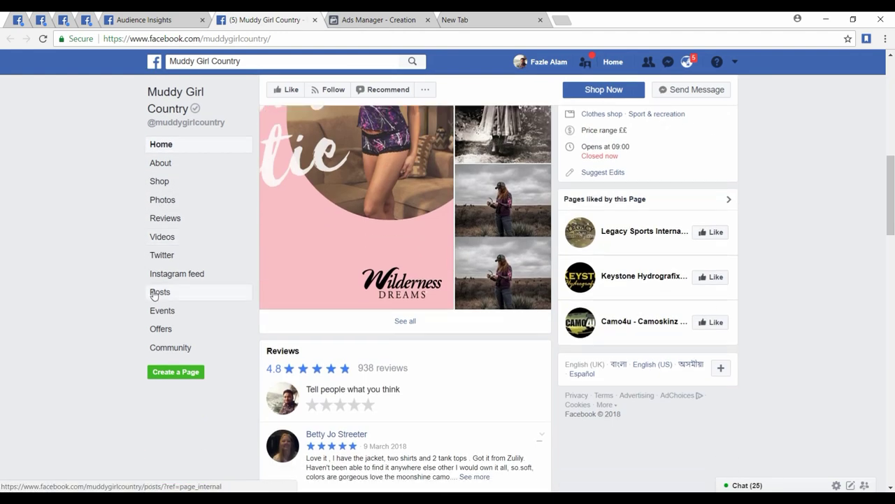
scroll(154, 295, up, 10)
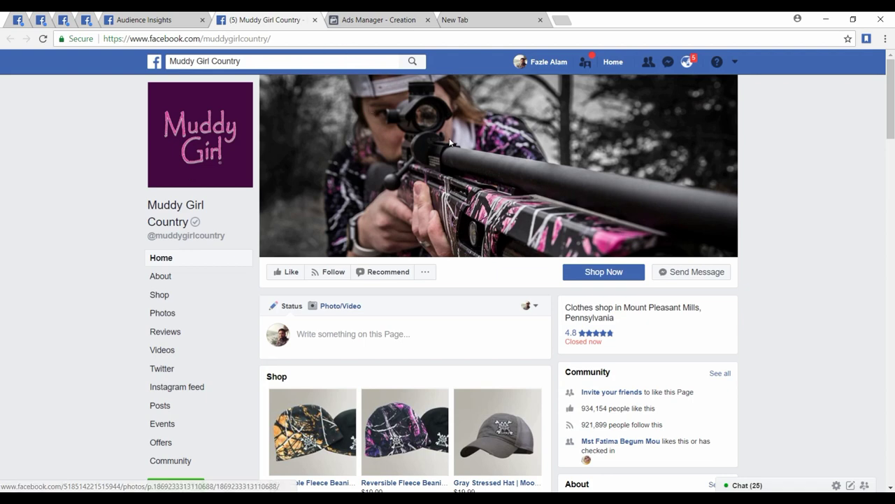
scroll(451, 144, down, 3)
scroll(449, 142, down, 3)
scroll(449, 142, up, 3)
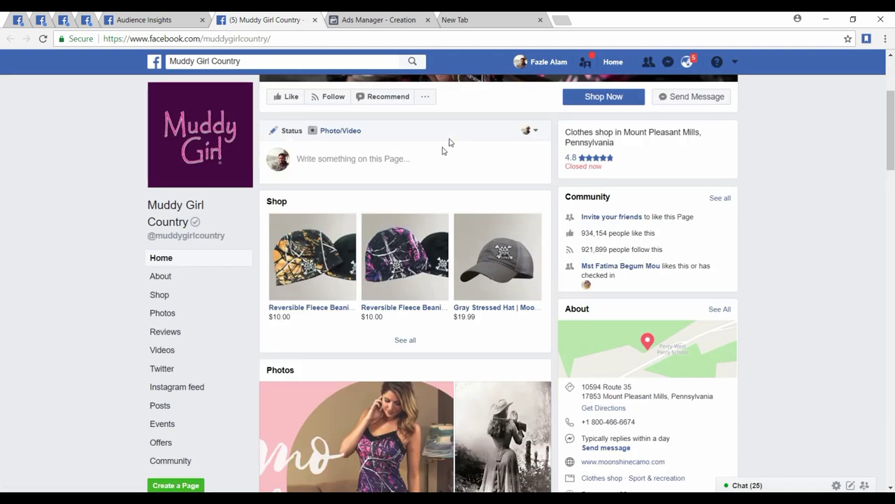
scroll(394, 200, down, 8)
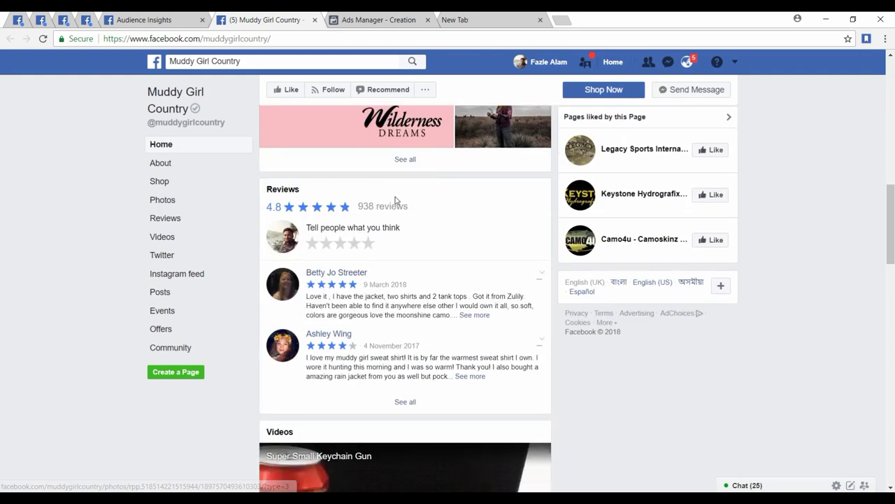
scroll(394, 200, down, 4)
scroll(395, 200, down, 12)
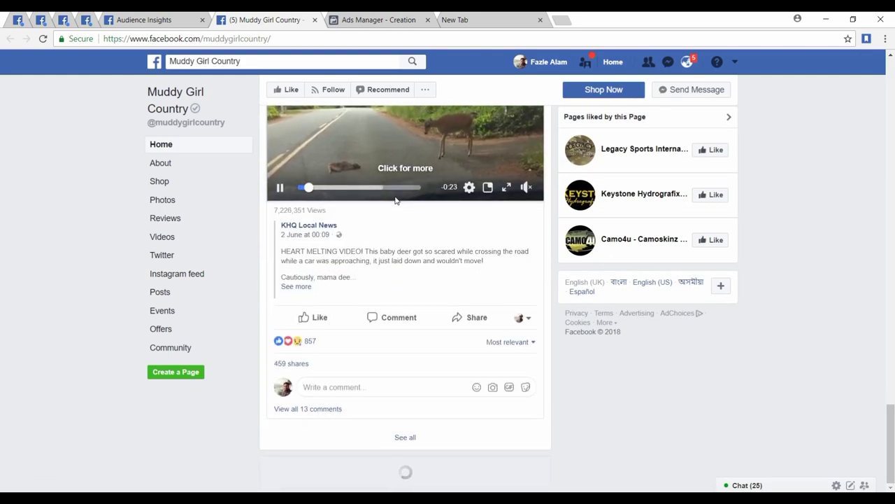
scroll(394, 200, up, 15)
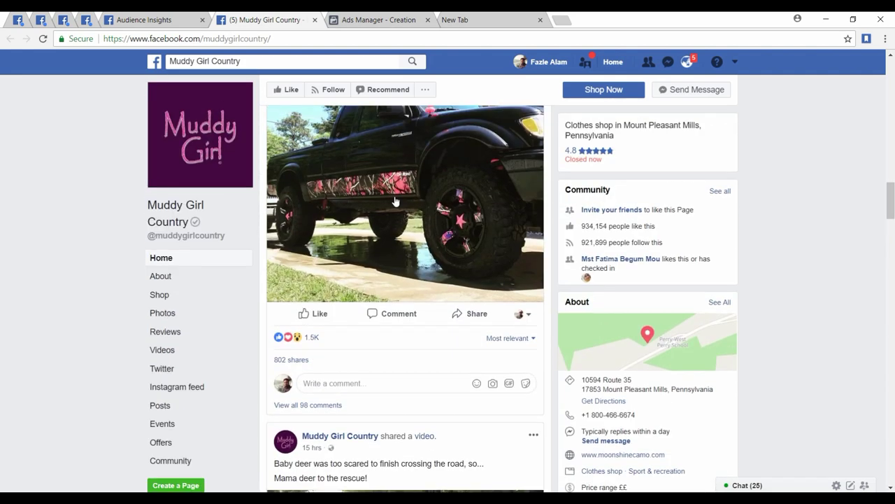
Switch to Ads Manager and turn off interest expansion in the 21-50 ad set's detailed targeting
click(359, 18)
click(256, 18)
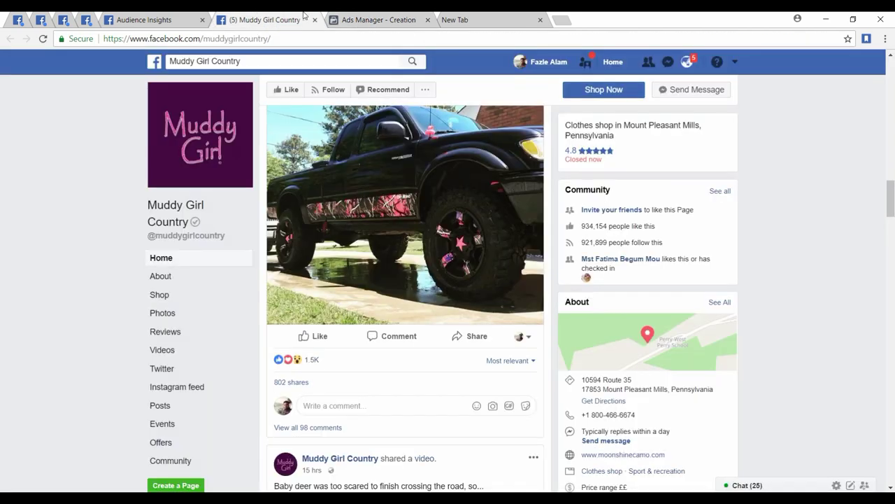
click(372, 15)
scroll(236, 242, down, 3)
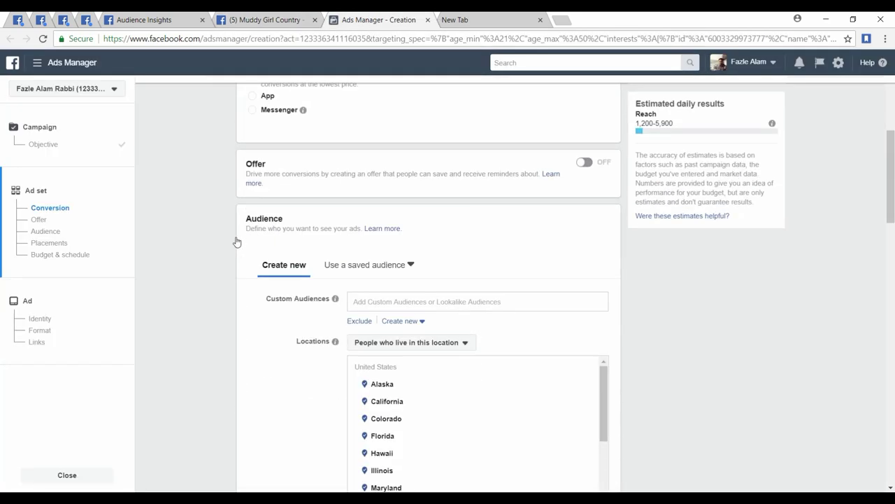
scroll(225, 221, up, 4)
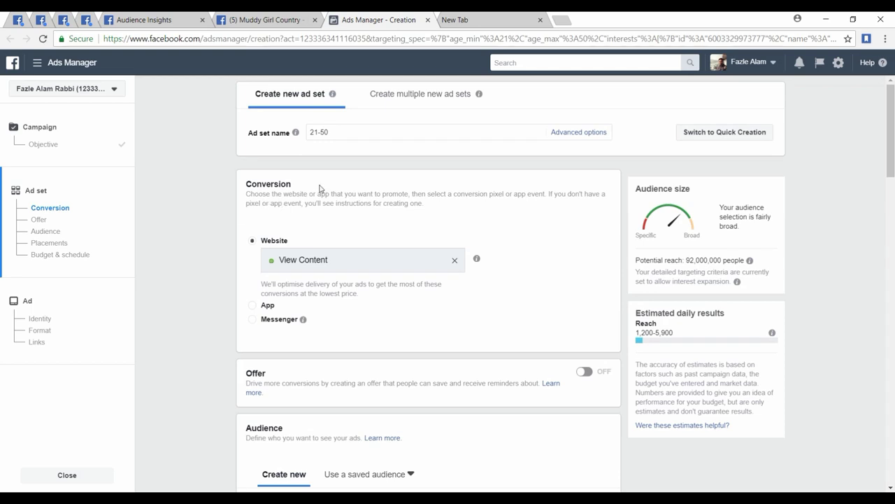
scroll(392, 223, down, 2)
scroll(523, 220, down, 5)
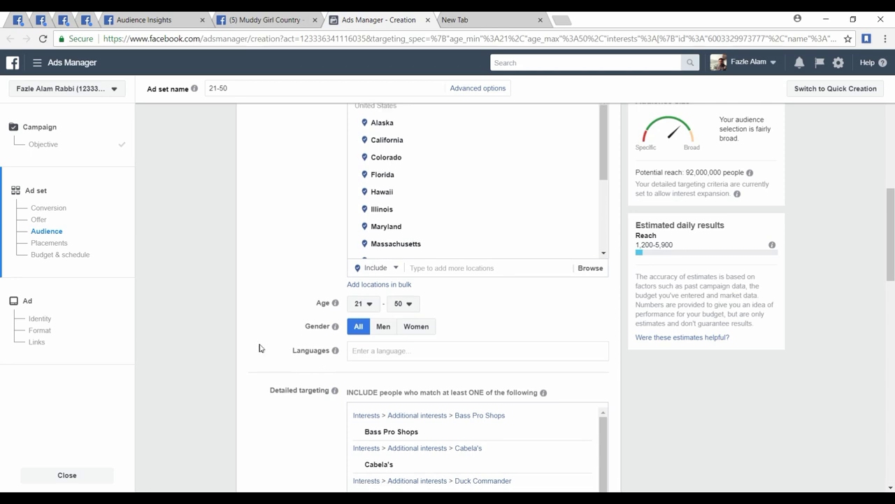
scroll(262, 347, down, 5)
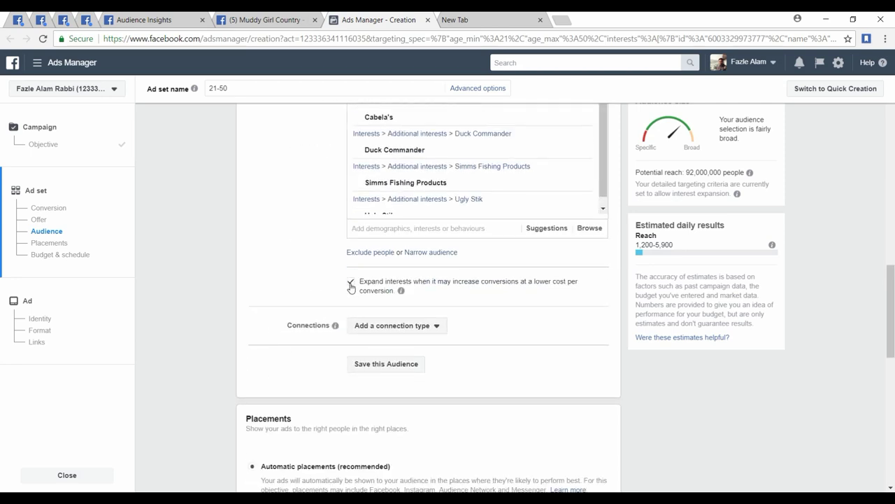
click(351, 283)
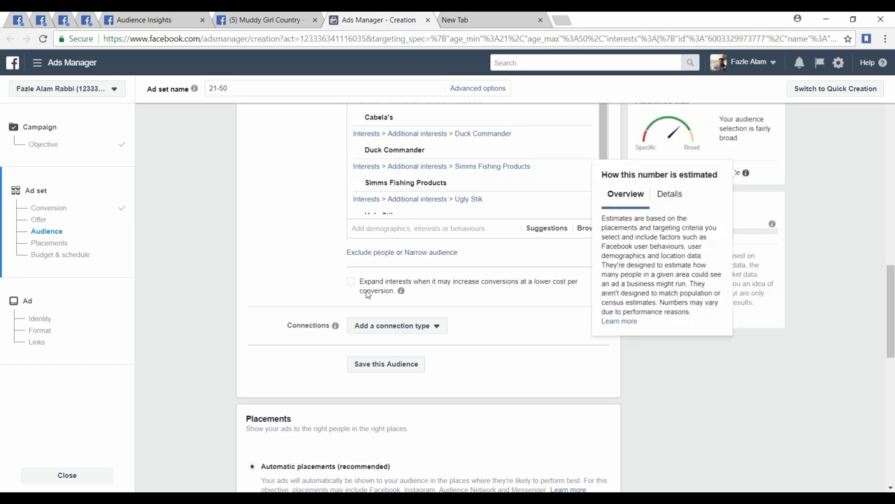
Change the ad set's placements from Automatic placements to Edit placements
scroll(312, 272, down, 5)
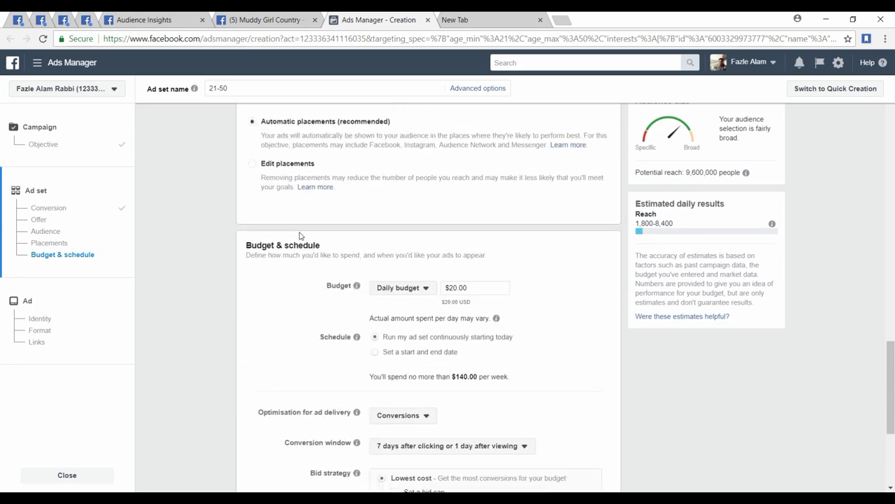
click(253, 163)
scroll(332, 282, down, 1)
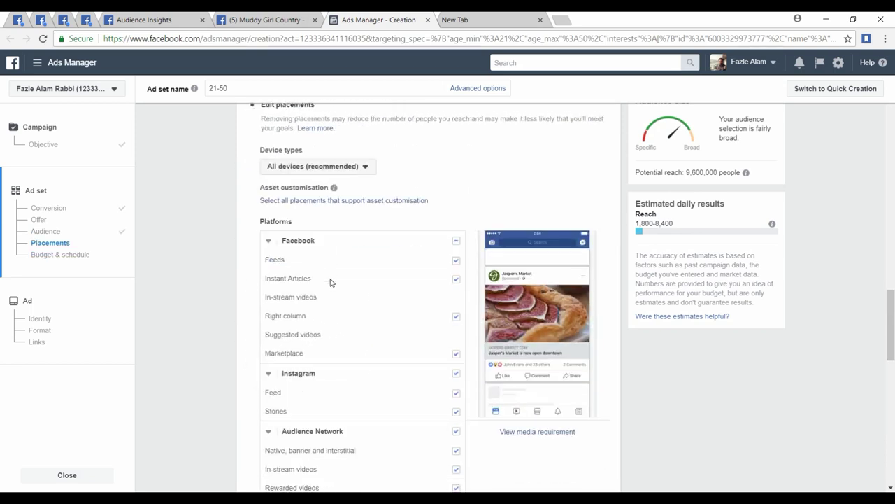
Review the Facebook, Instagram, Audience Network and Messenger placement options together with their previews and the audience size
scroll(357, 279, down, 3)
scroll(359, 279, up, 2)
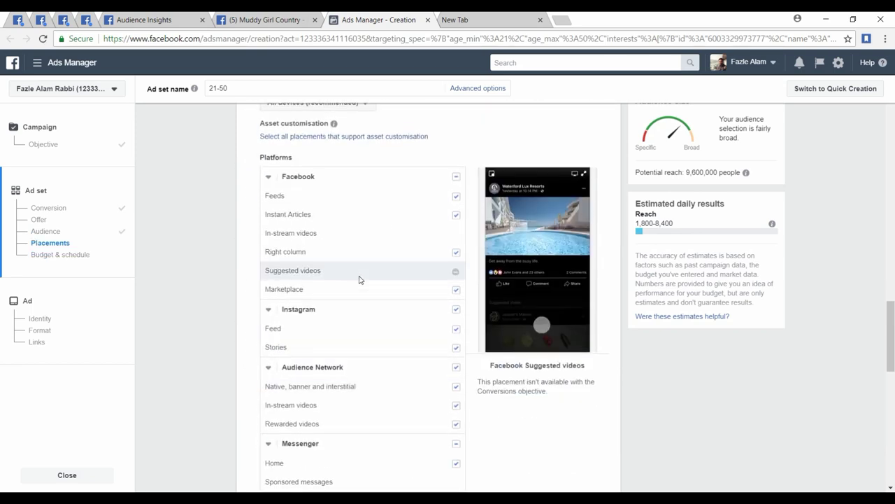
scroll(359, 279, down, 3)
scroll(426, 300, up, 2)
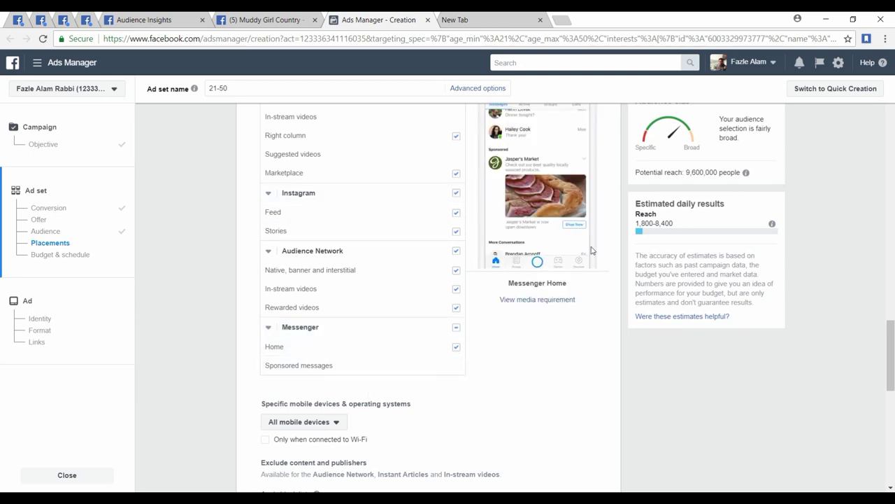
scroll(608, 188, up, 3)
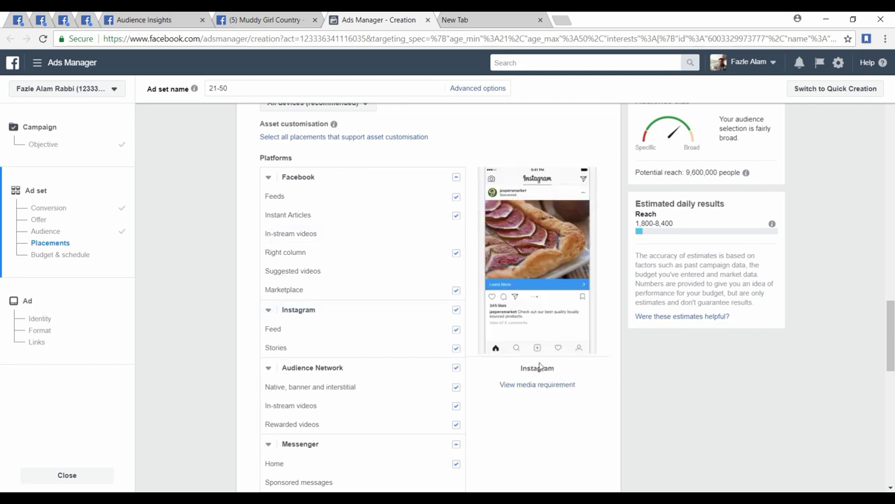
scroll(444, 408, down, 3)
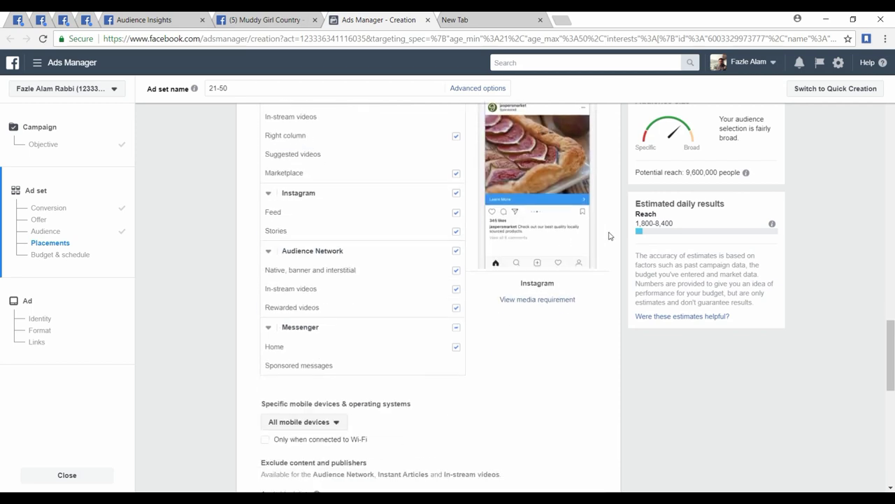
scroll(608, 235, up, 2)
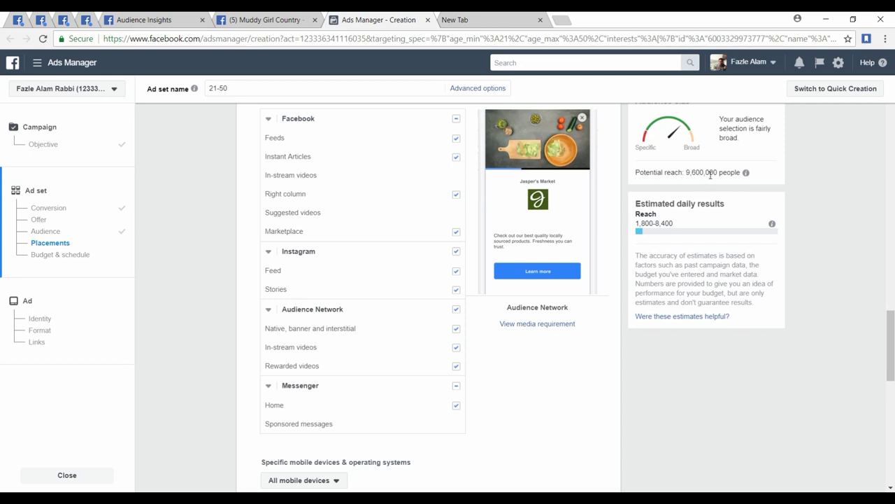
Exclude Audience Network, Instagram, Facebook Marketplace, Right column and Instant Articles from the ad set's placements
click(457, 310)
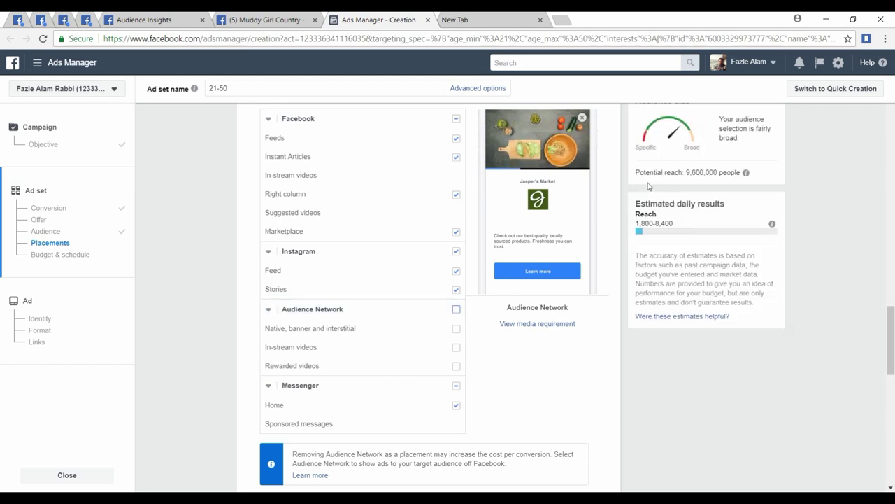
click(455, 253)
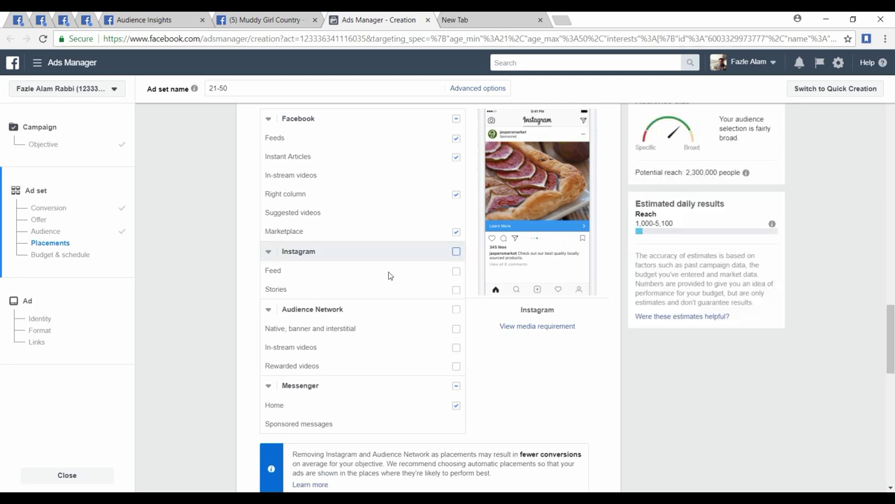
scroll(384, 249, up, 2)
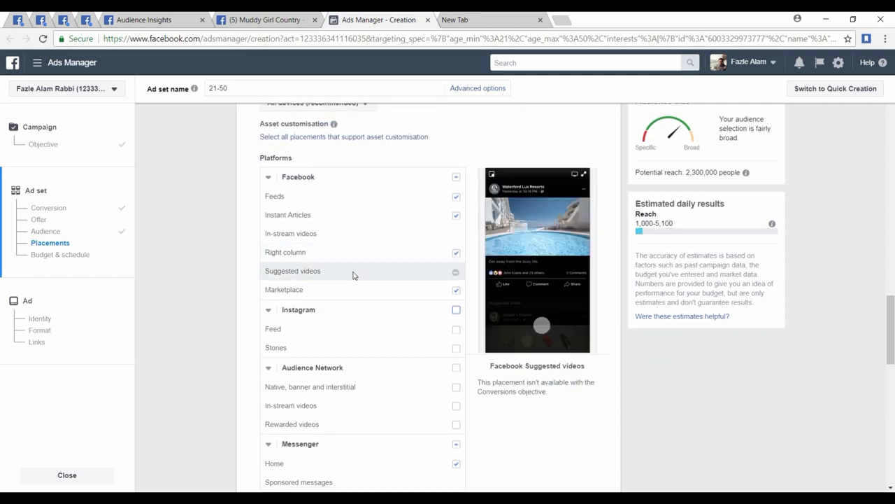
click(456, 292)
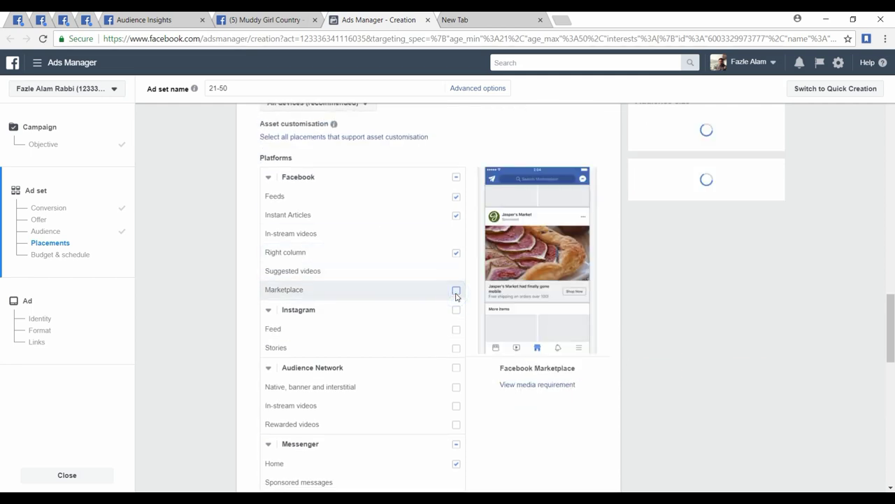
click(457, 255)
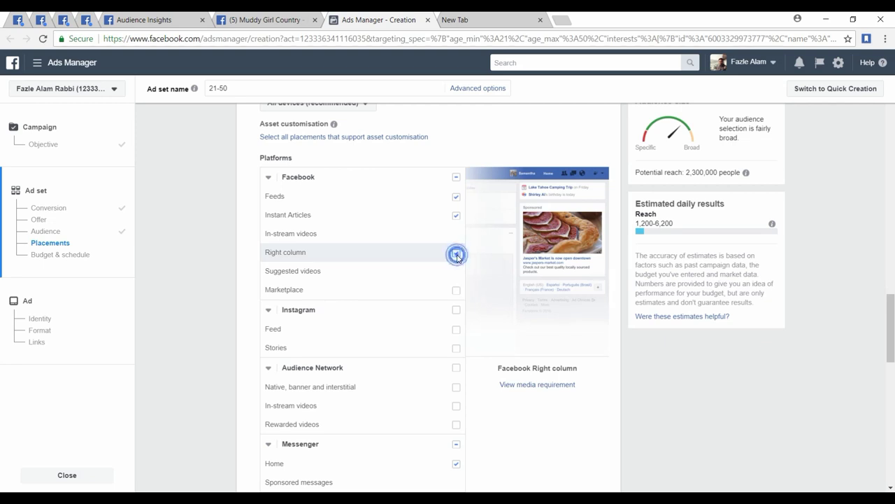
click(457, 218)
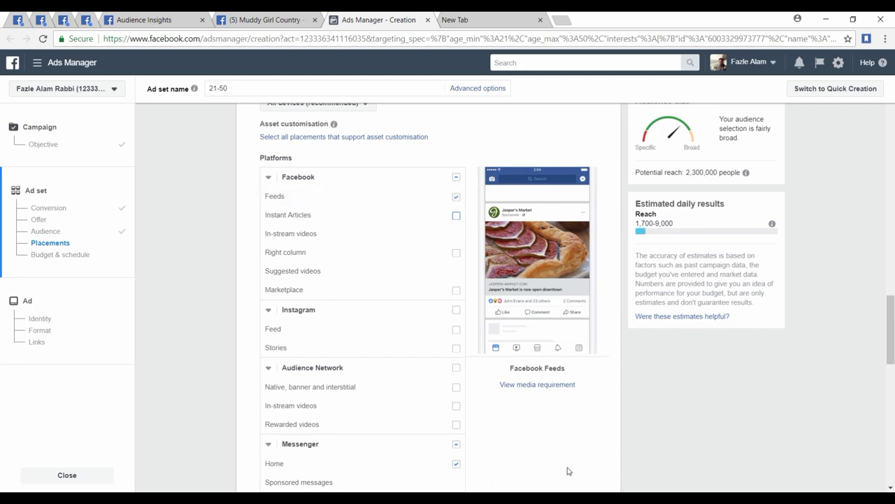
Set the gender of the 21-50 ad set's audience to Women
scroll(568, 471, up, 3)
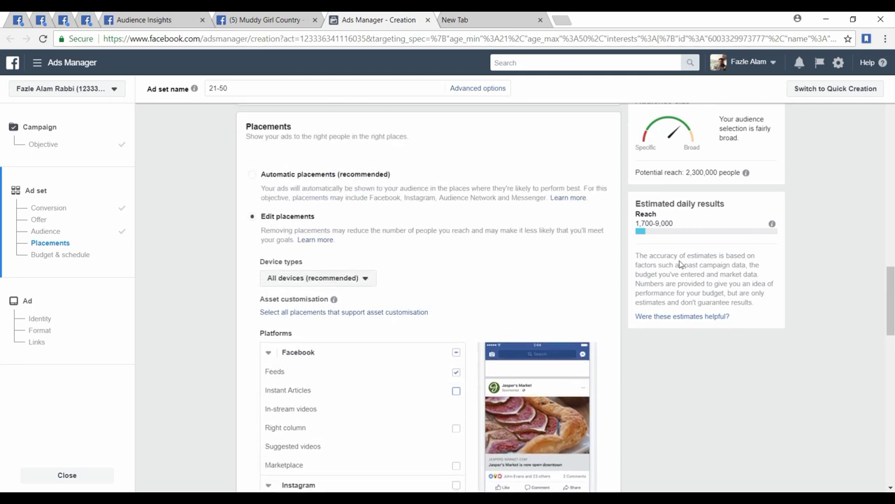
scroll(533, 289, up, 6)
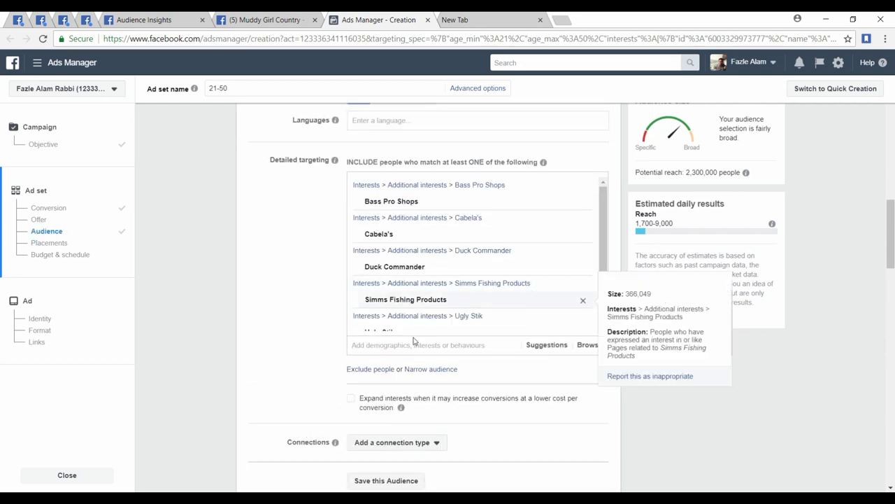
scroll(293, 319, up, 3)
scroll(292, 319, up, 2)
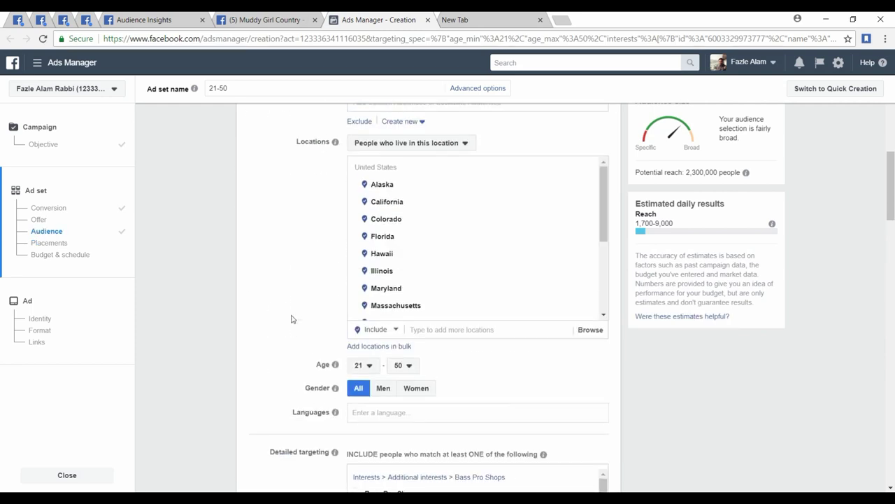
scroll(293, 319, up, 1)
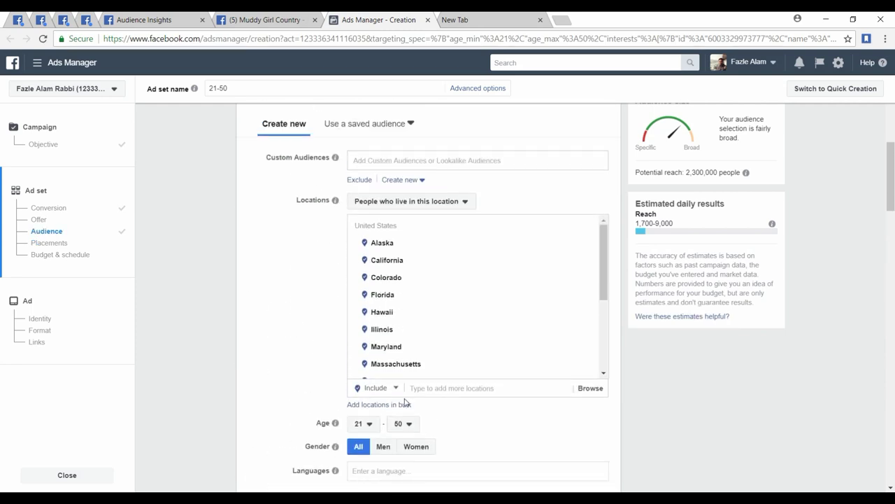
click(419, 447)
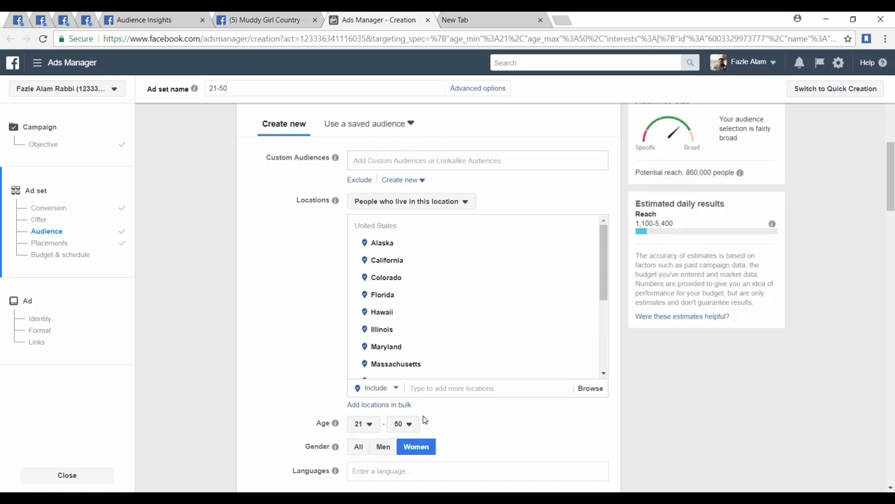
Add a narrowing condition to the detailed targeting and check the included interests from Bass Pro Shops to Ugly Stik
scroll(285, 334, down, 5)
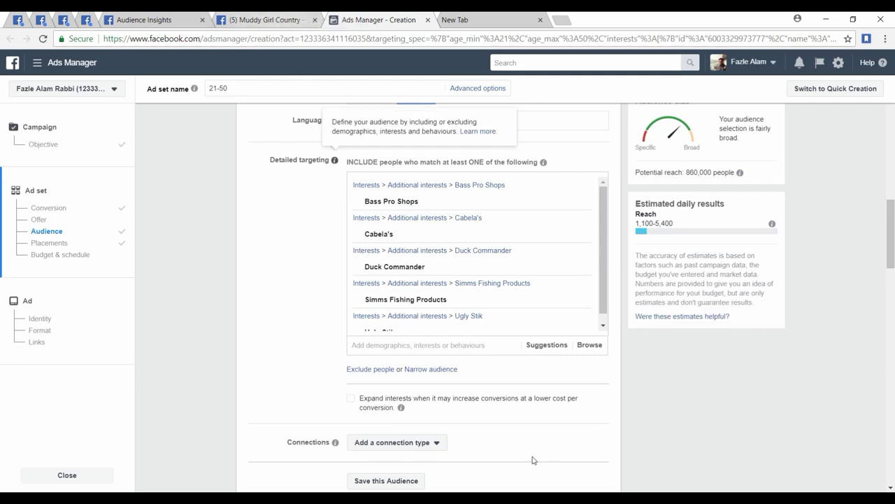
click(432, 369)
scroll(428, 258, down, 1)
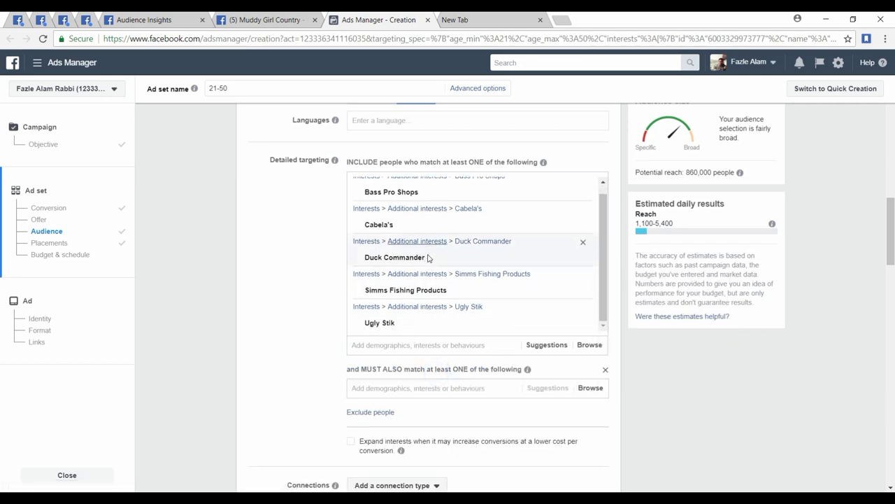
mouse_move(429, 259)
mouse_move(383, 230)
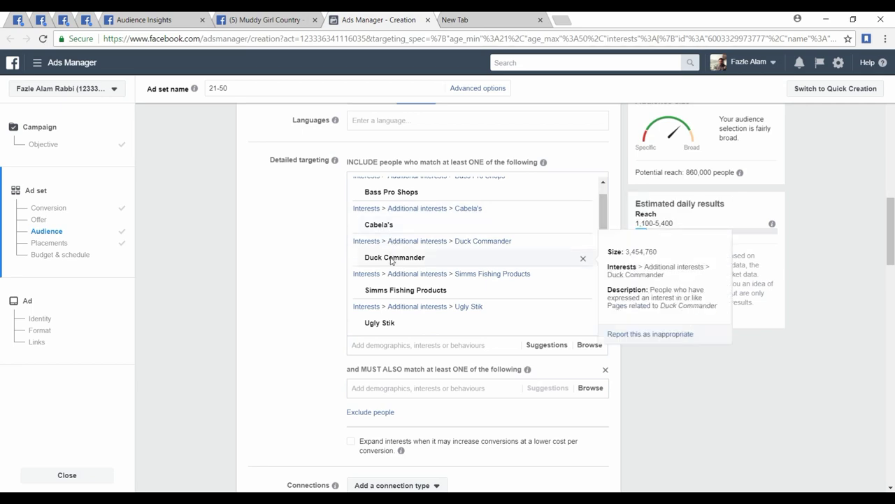
mouse_move(406, 289)
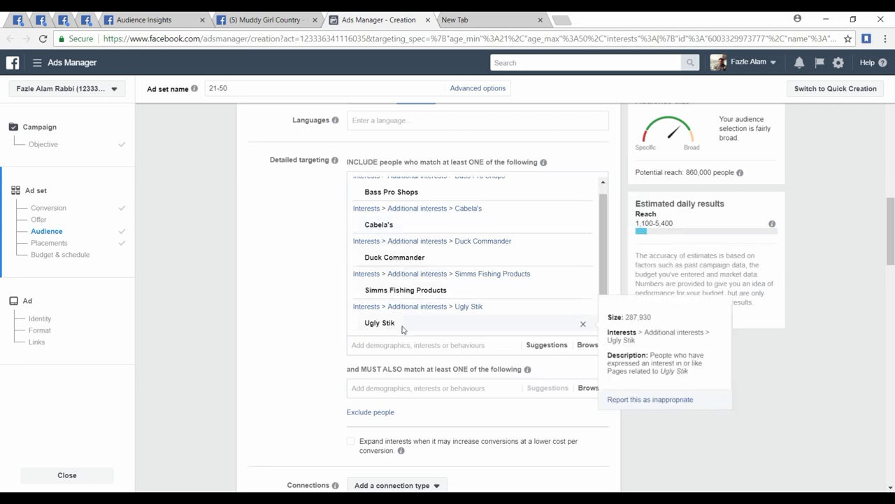
Try to find muddy girl country as an interest for the must-also-match condition, and clear the search text
click(391, 388)
text(muddy girl country)
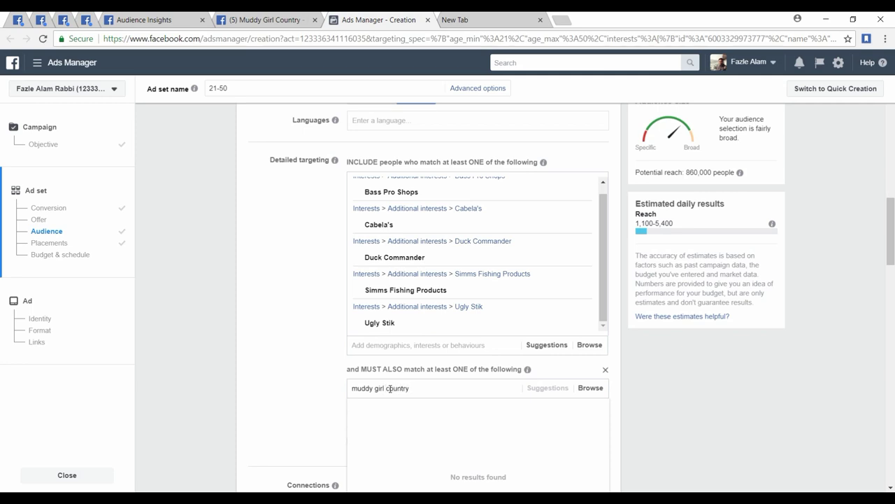
key(BackSpace)
key(BackSpace)
key(BackSpace)
key(BackSpace)
key(BackSpace)
key(BackSpace)
key(BackSpace)
key(BackSpace)
key(BackSpace)
key(BackSpace)
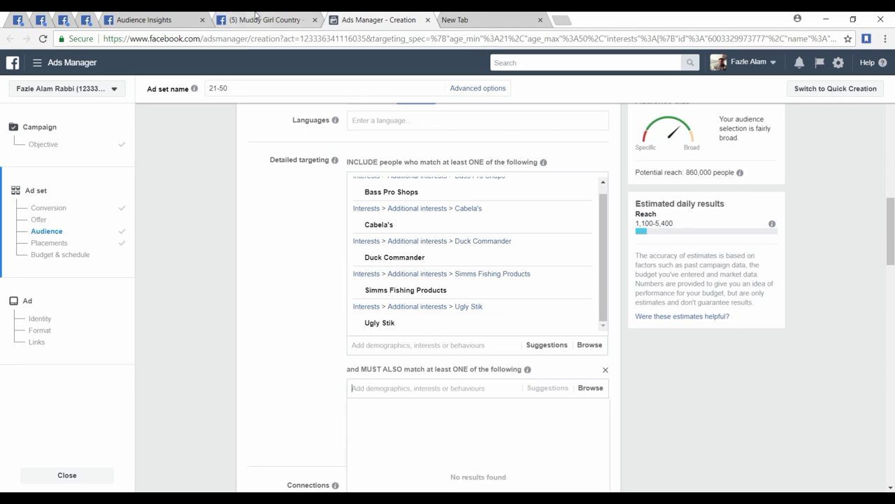
Close the Muddy Girl Country page and open Real Country Ladies from the Audience Insights page likes in a new tab
click(256, 16)
click(314, 20)
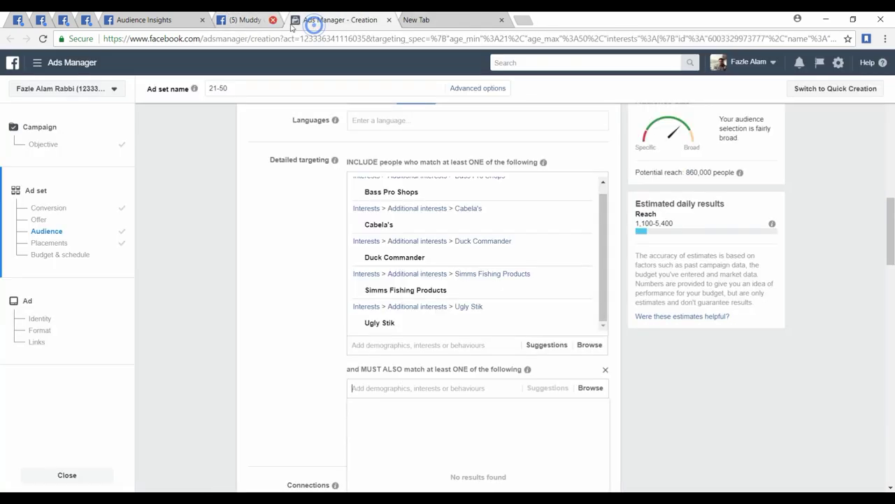
click(165, 16)
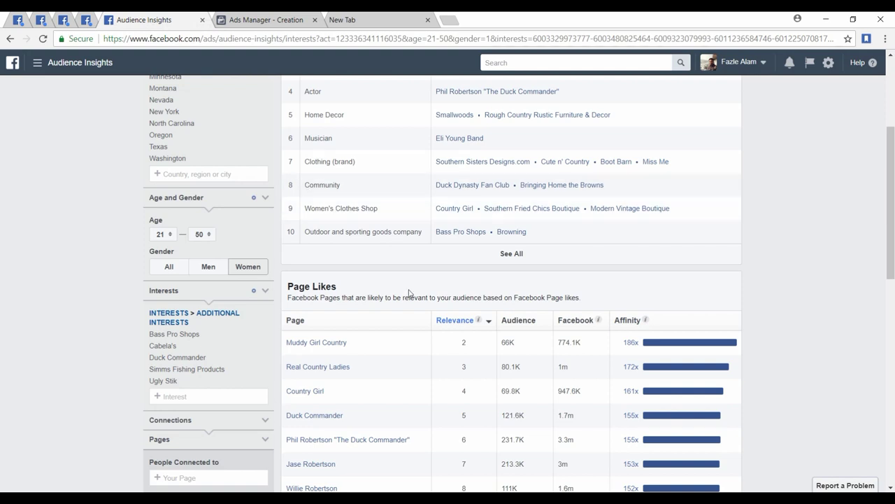
right_click(334, 370)
click(381, 375)
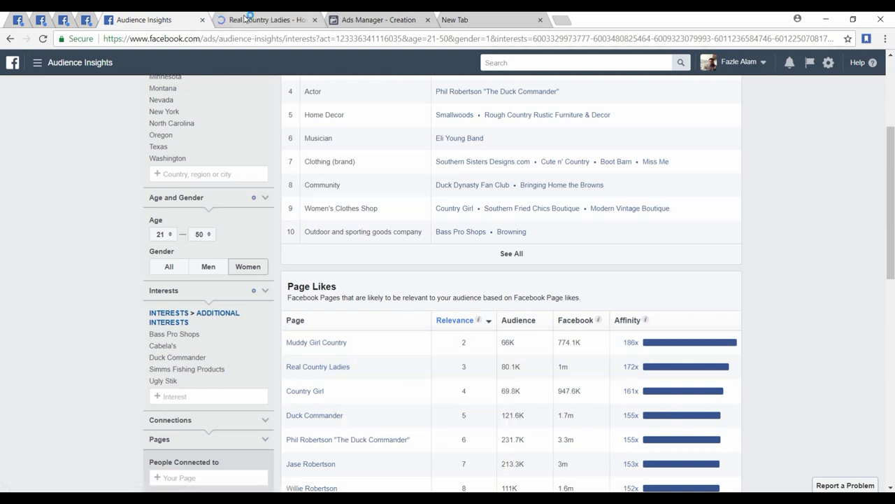
click(245, 19)
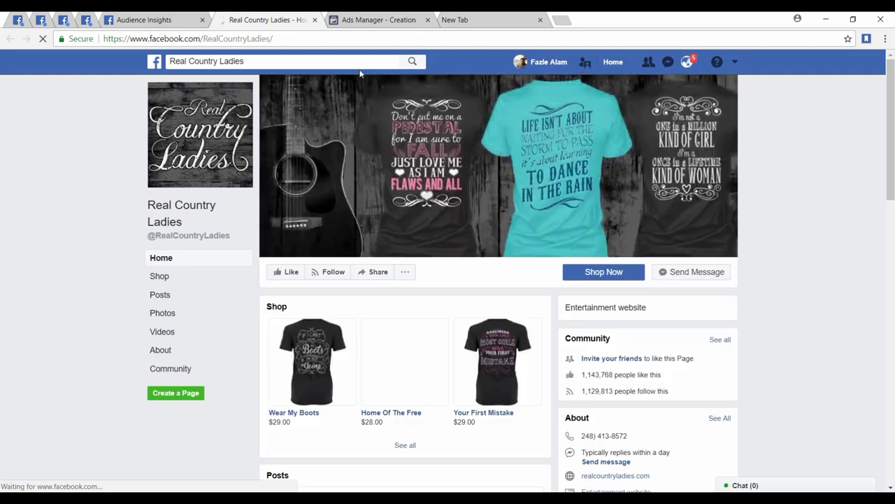
Examine the Real Country Ladies page's shop items and the comments on its shirt cover photo, dismissing the chat window
scroll(480, 183, down, 2)
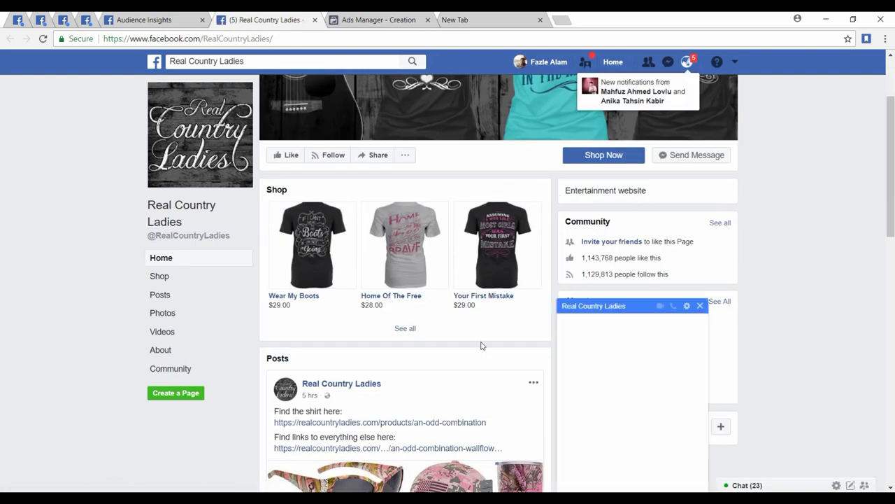
scroll(480, 345, down, 4)
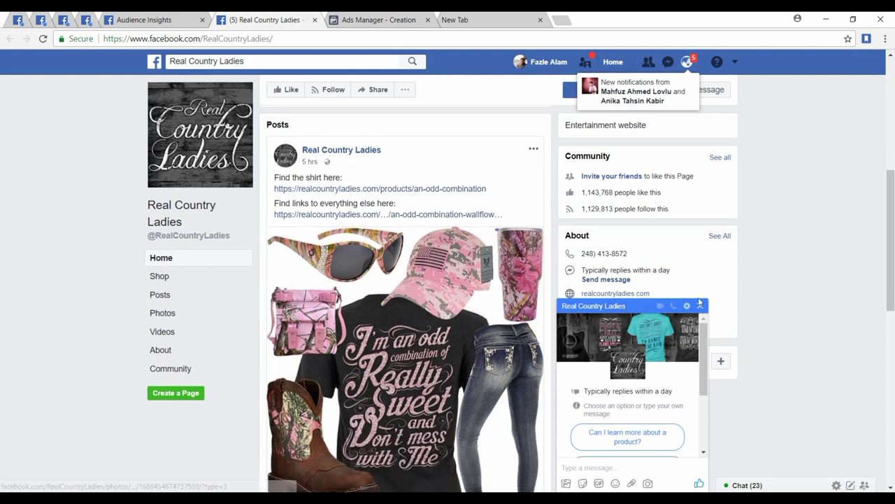
click(699, 305)
scroll(472, 291, up, 6)
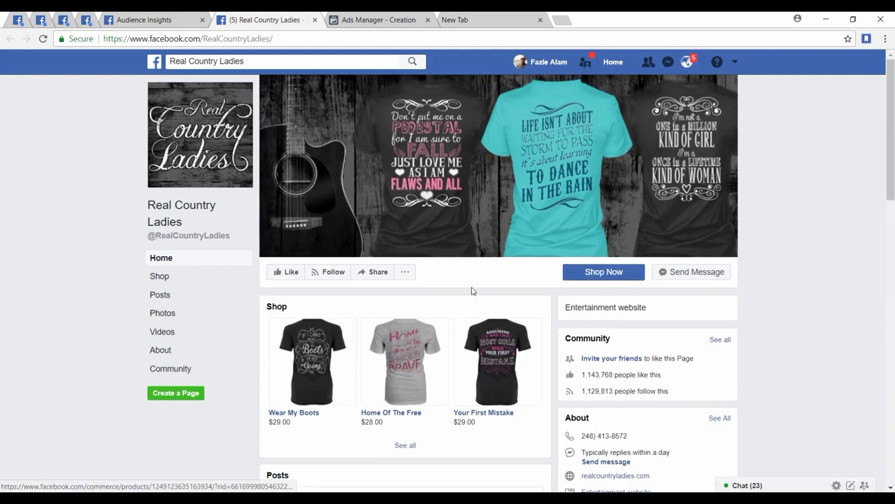
click(444, 182)
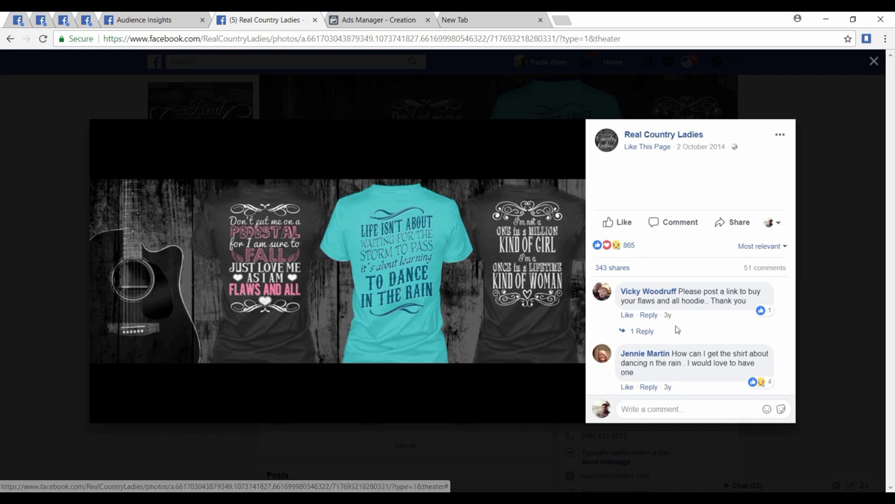
scroll(676, 326, down, 3)
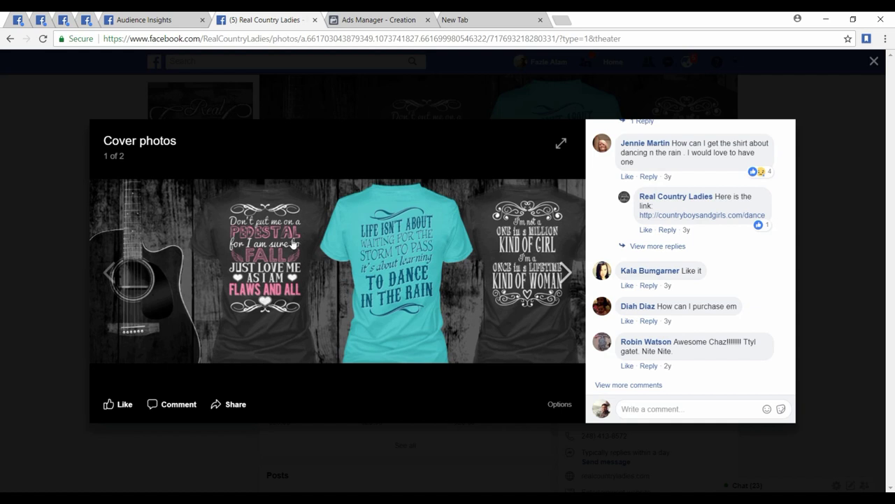
click(3, 251)
Examine the Real Country Ladies page's posts, photos and videos, including the reactions, shares and comments on recent quote posts
scroll(512, 361, down, 2)
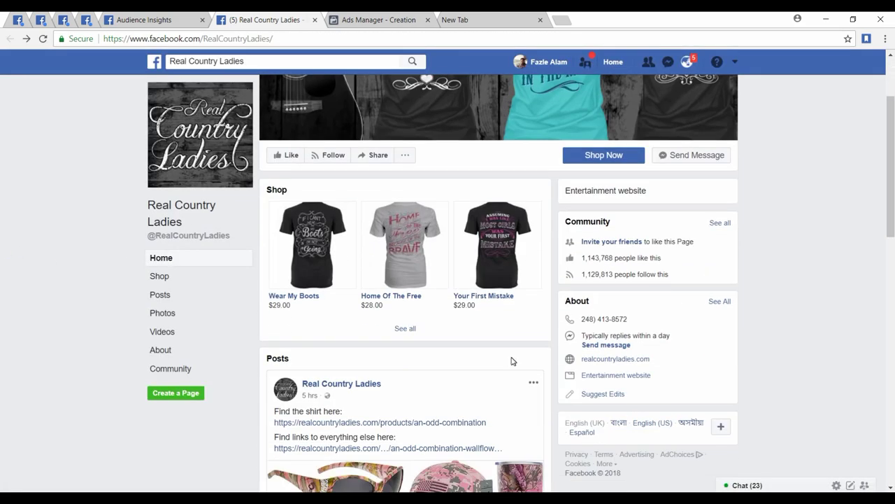
scroll(511, 361, down, 10)
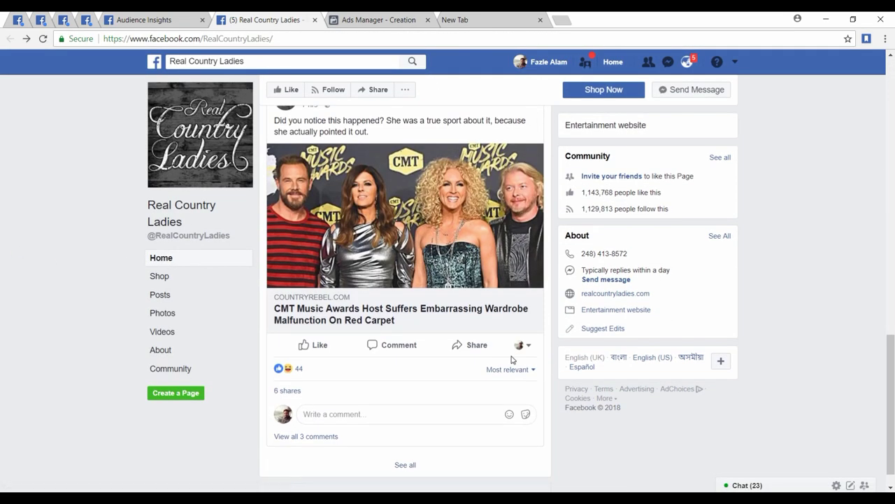
scroll(511, 361, down, 7)
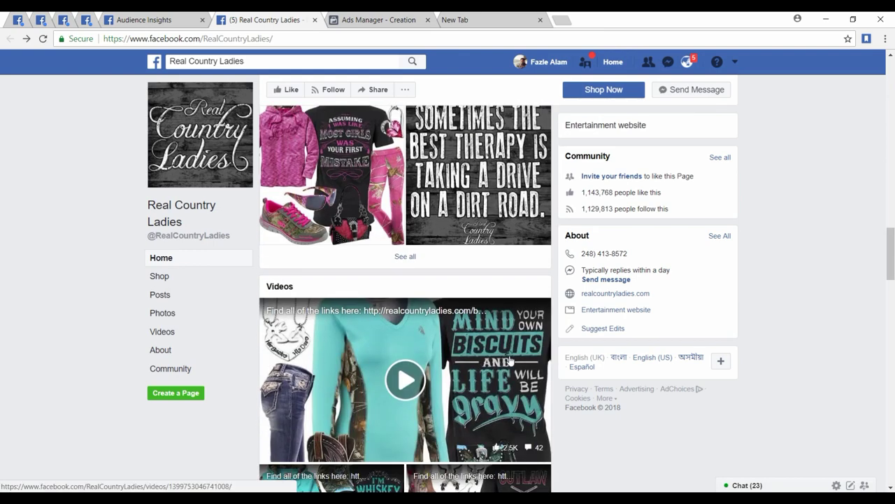
scroll(510, 361, down, 14)
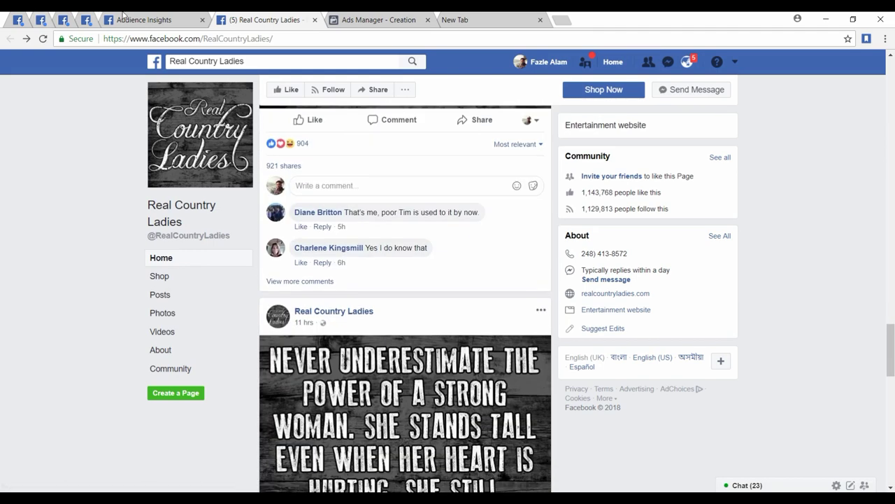
click(123, 15)
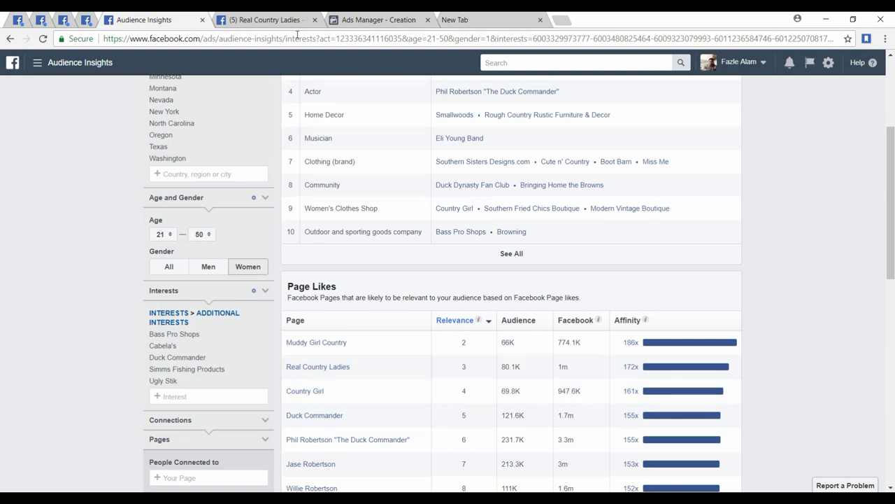
click(279, 21)
scroll(355, 328, down, 8)
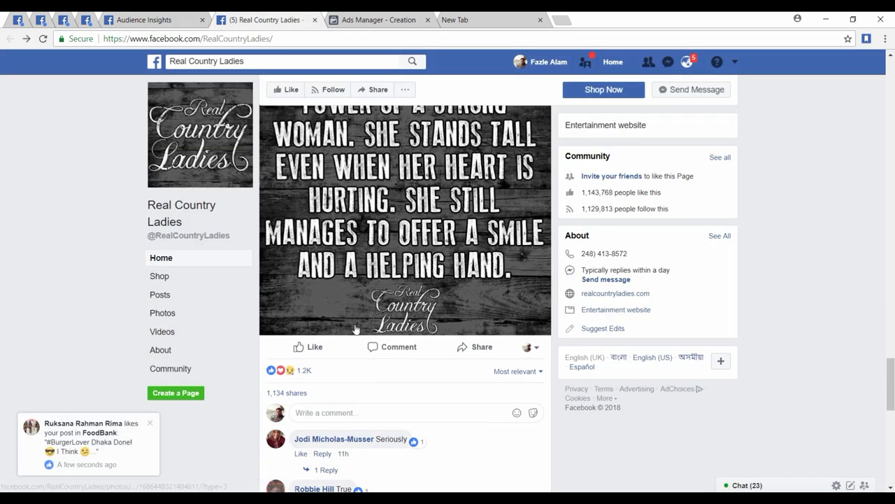
scroll(356, 329, down, 5)
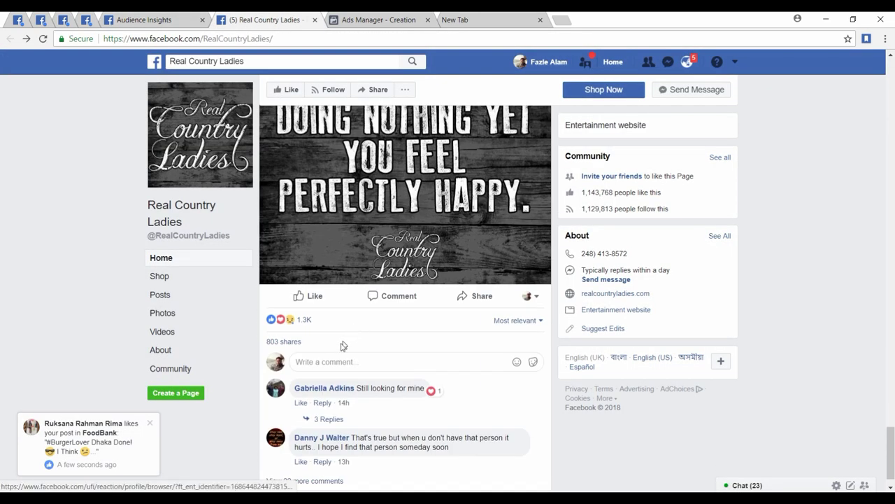
click(149, 423)
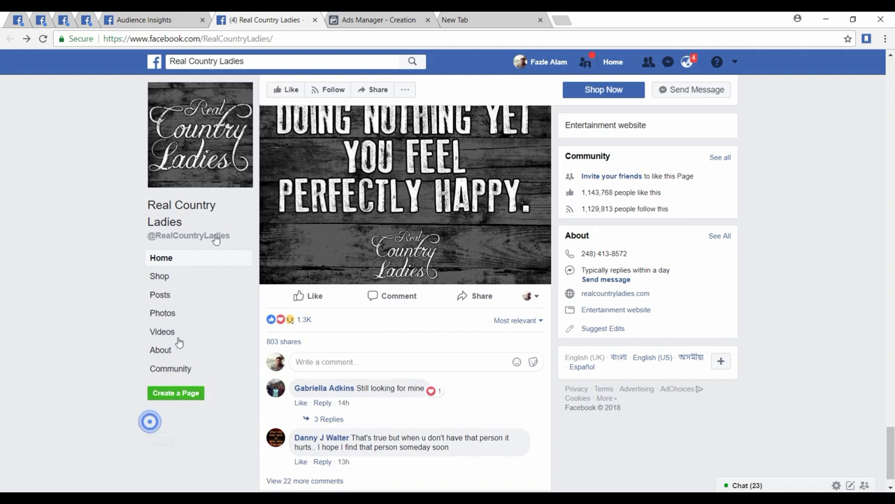
Add the Real Country Ladies interest to the ad set's must-also-match condition in the detailed targeting
click(378, 18)
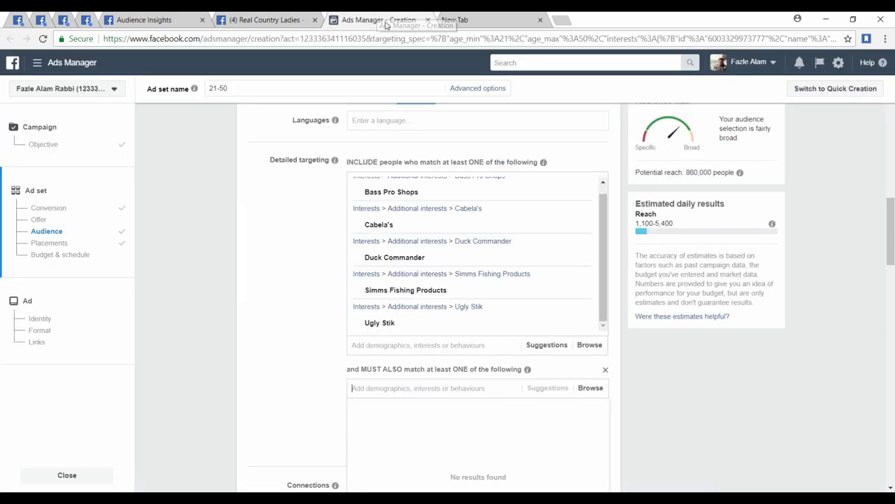
click(385, 389)
text(real con)
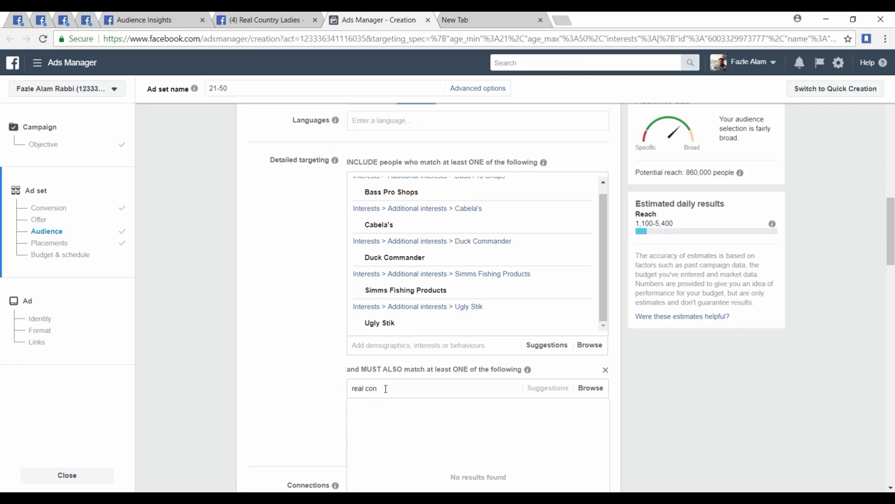
key(BackSpace)
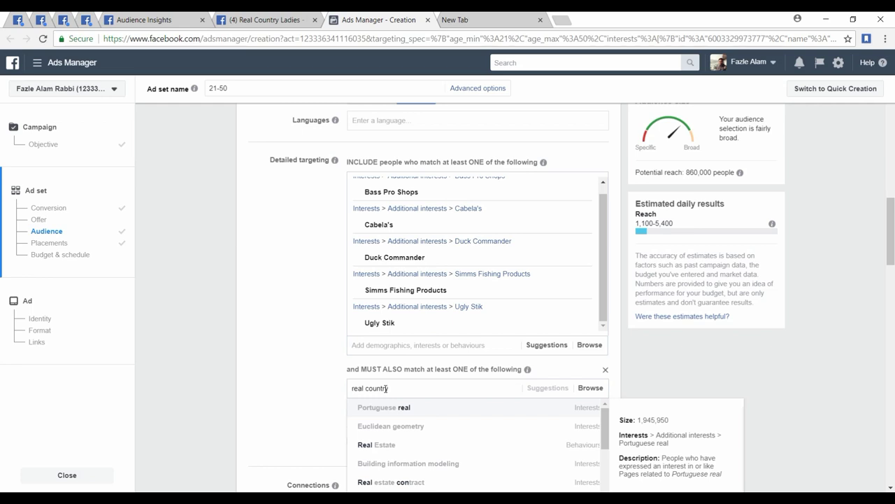
scroll(290, 404, down, 1)
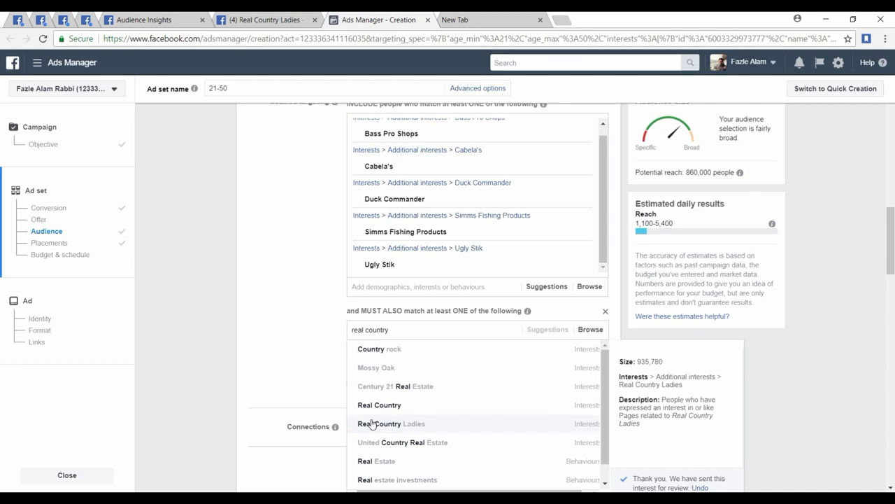
click(372, 426)
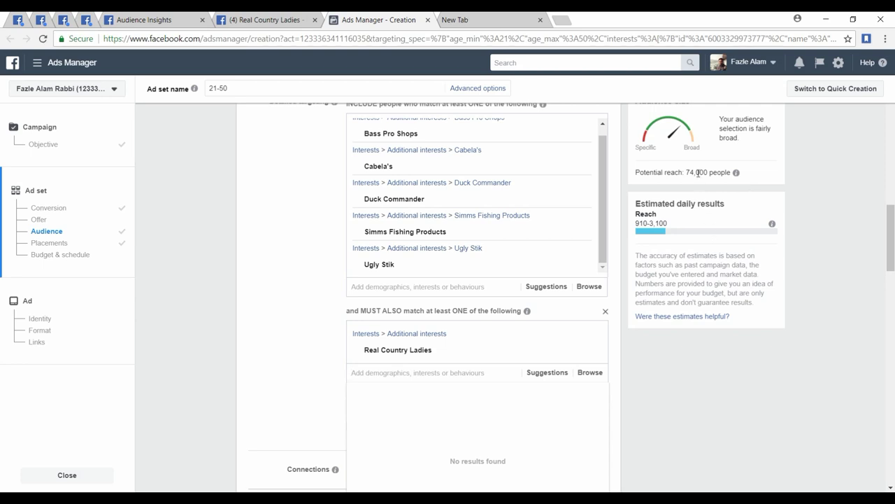
Review the ad set's audience settings, including locations, age, gender, detailed targeting and potential reach
scroll(592, 194, up, 1)
scroll(271, 201, up, 3)
scroll(272, 202, down, 3)
scroll(276, 205, up, 10)
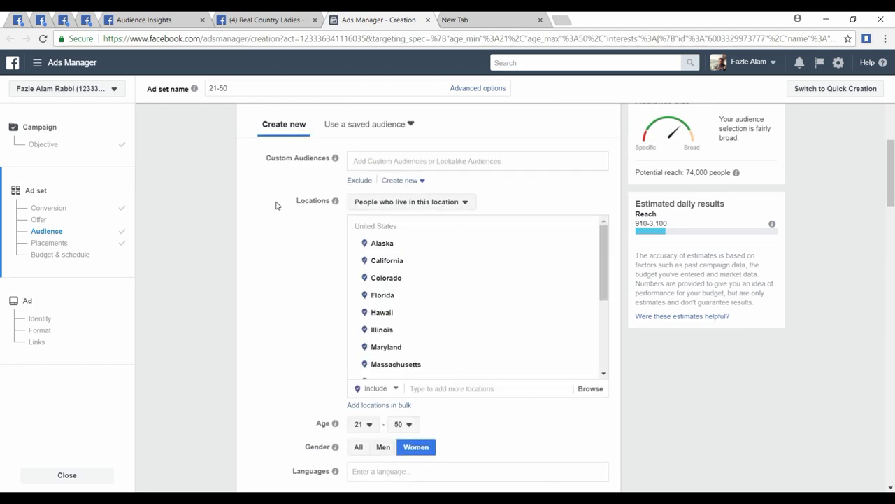
scroll(276, 205, down, 10)
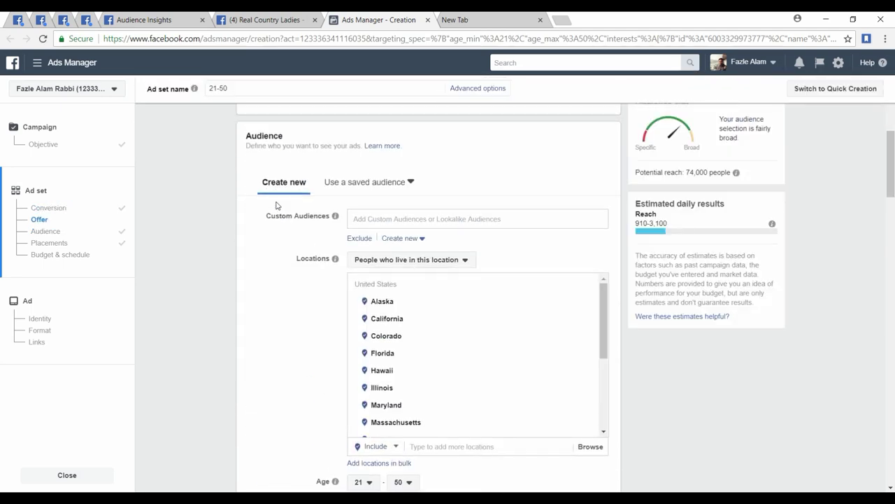
scroll(276, 208, down, 3)
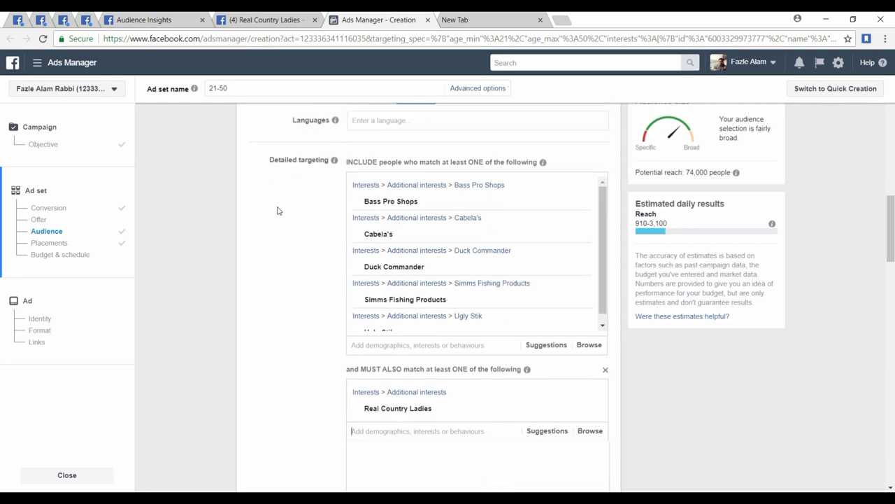
scroll(276, 209, up, 3)
scroll(277, 211, down, 1)
Switch to the Niche document in Word, start a new page after the list of states, and save it
key(alt+Tab)
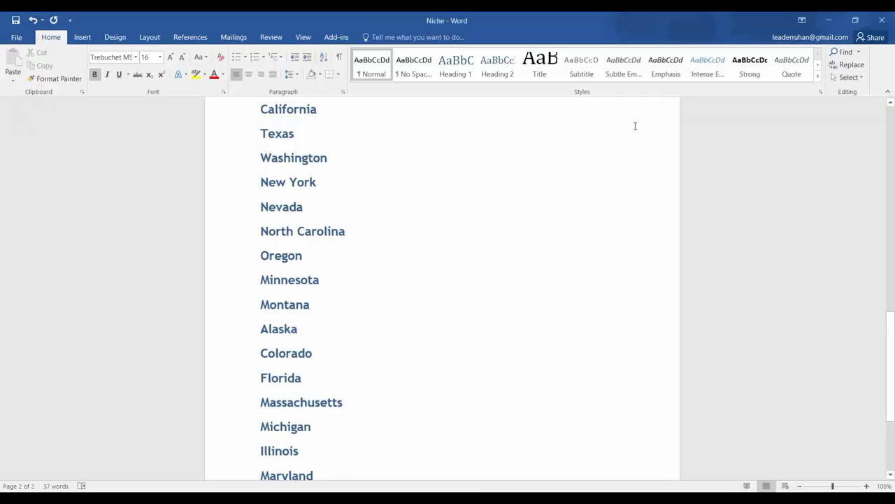
scroll(524, 297, down, 2)
key(ctrl+Return)
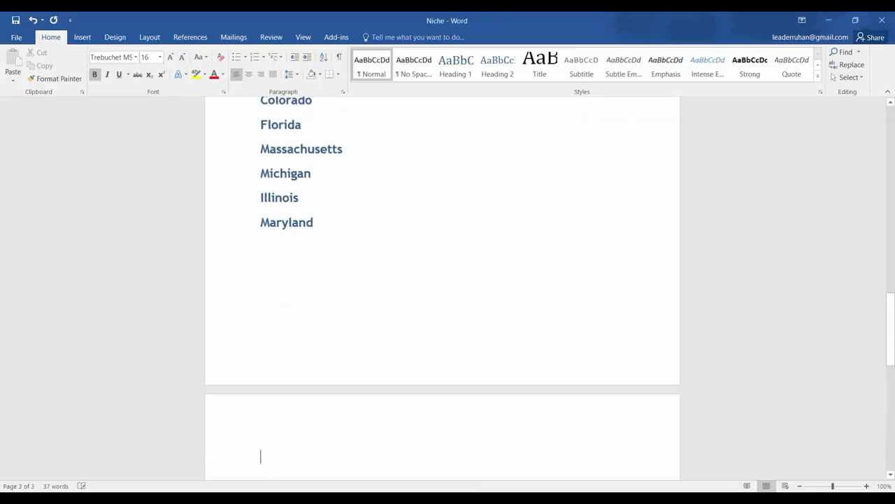
key(ctrl+s)
Write Real Country Ladies on the new page of the Niche document and colour the text black
key(alt+Tab)
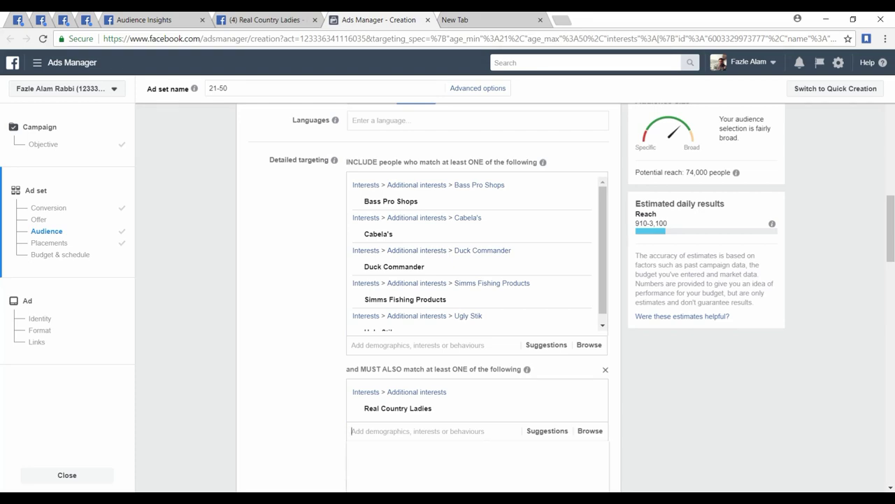
key(alt+Tab)
text(Real Country Ladies)
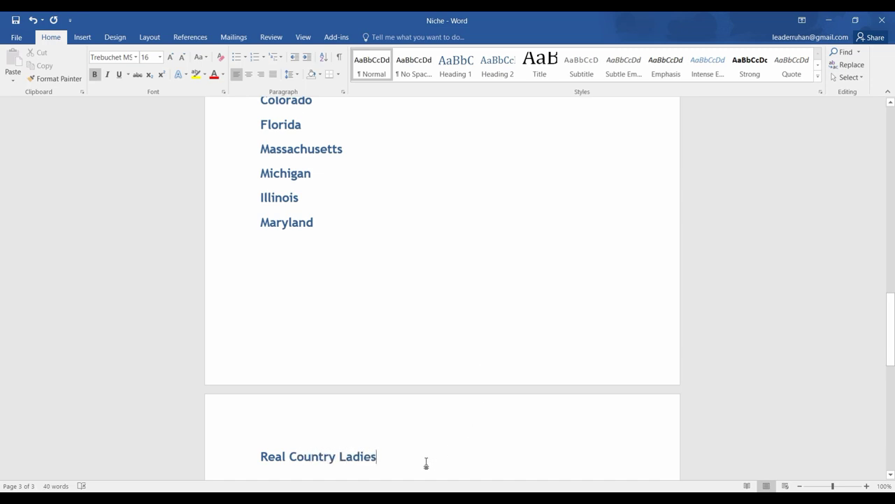
drag(411, 460, 190, 422)
click(221, 74)
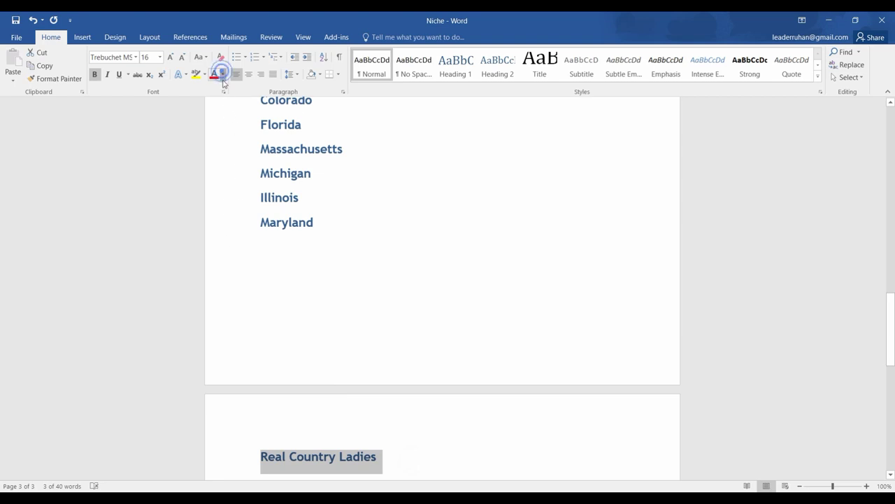
click(219, 90)
click(395, 446)
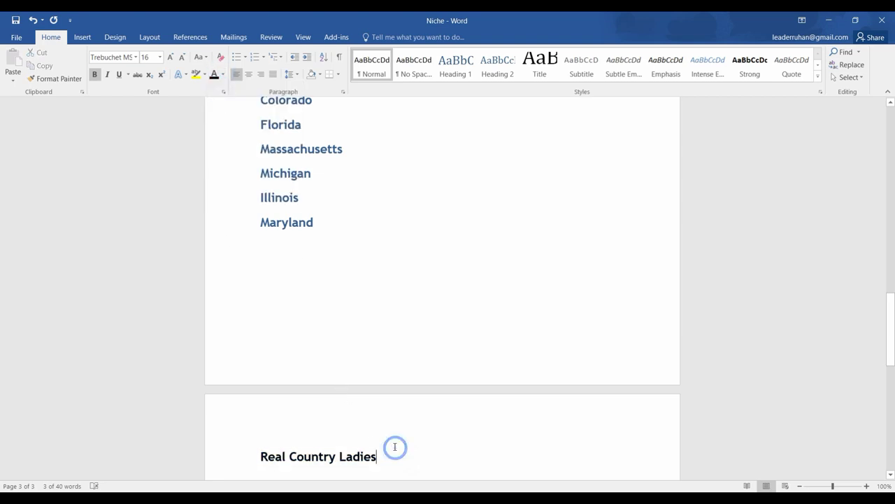
scroll(390, 413, down, 3)
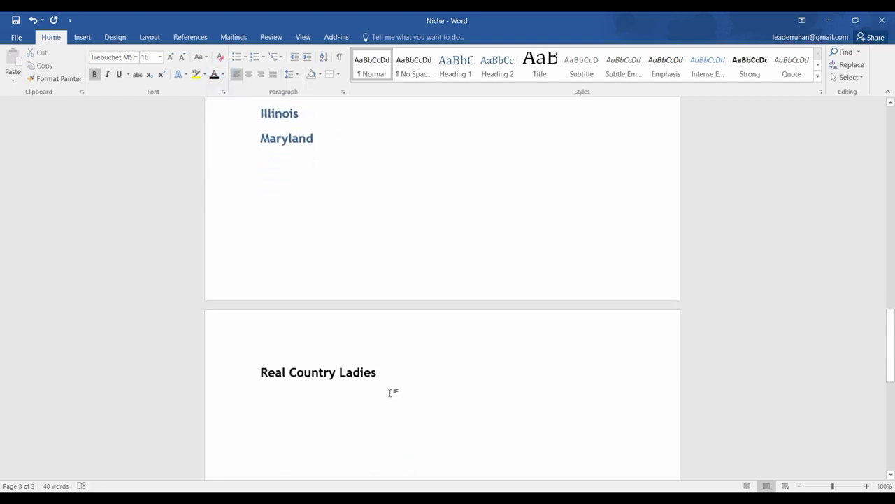
Return to Ads Manager, remove Real Country Ladies from the must-also-match condition, and close its Facebook page
key(alt+Tab)
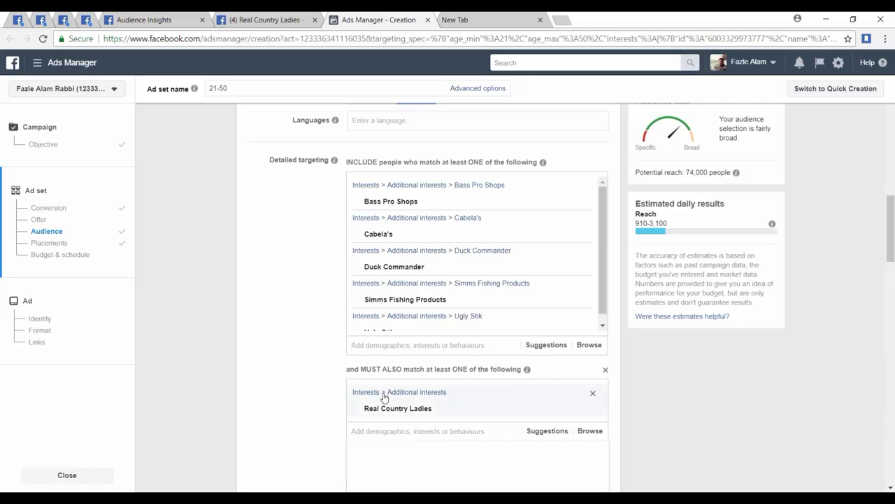
click(593, 409)
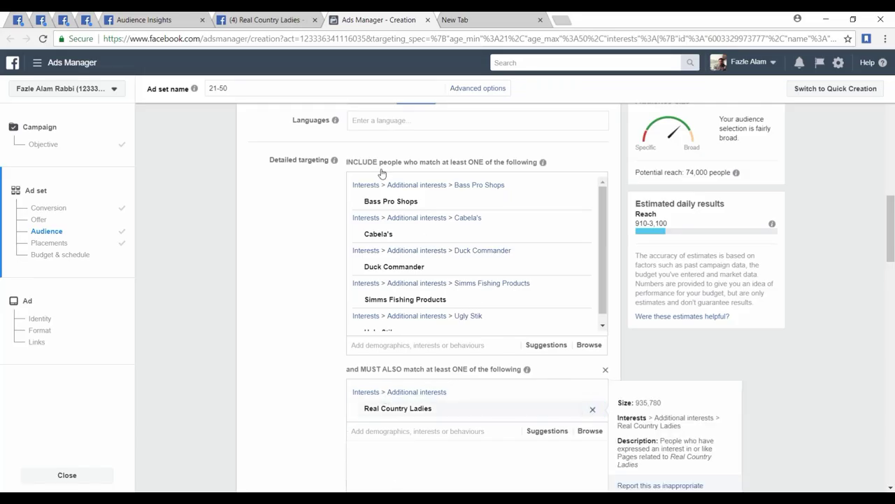
click(305, 20)
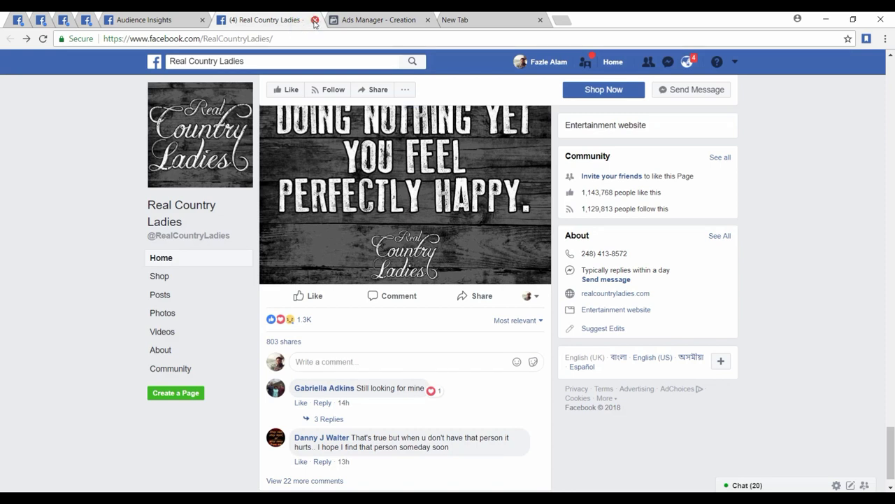
click(315, 20)
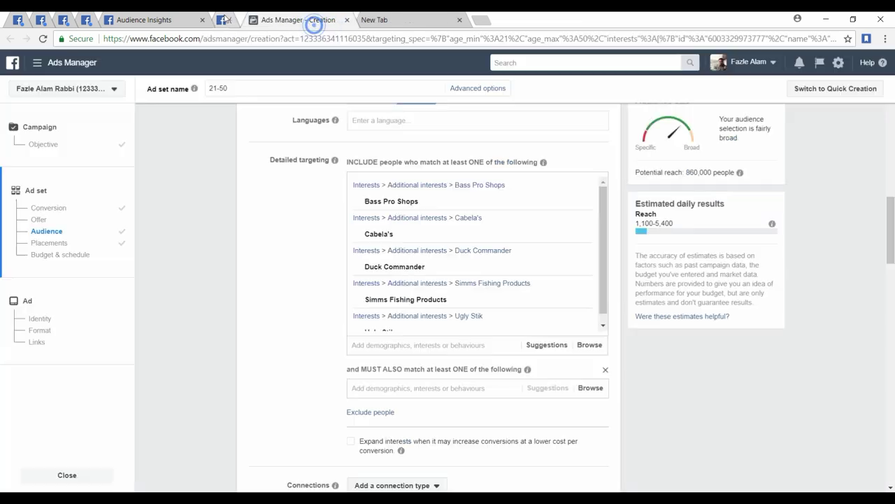
Open Country Girl, Southern Sisters Designs.com and Cute n' Country from the Audience Insights page likes in new tabs
click(161, 20)
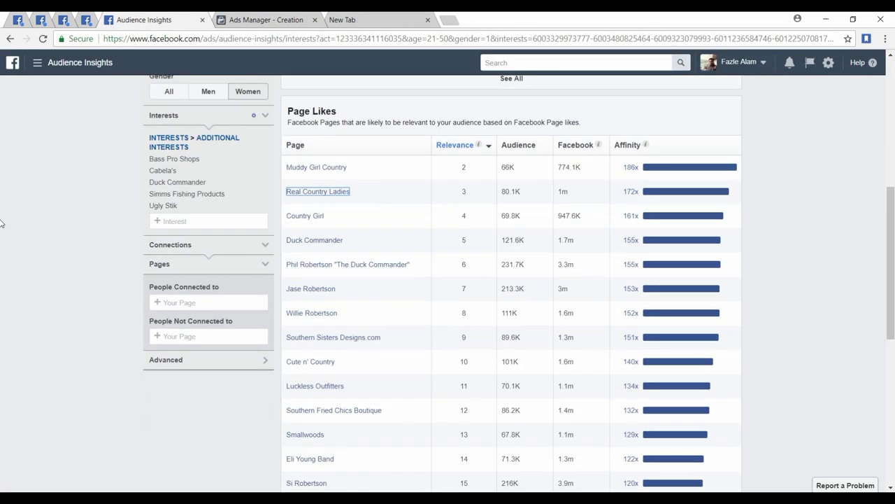
right_click(308, 219)
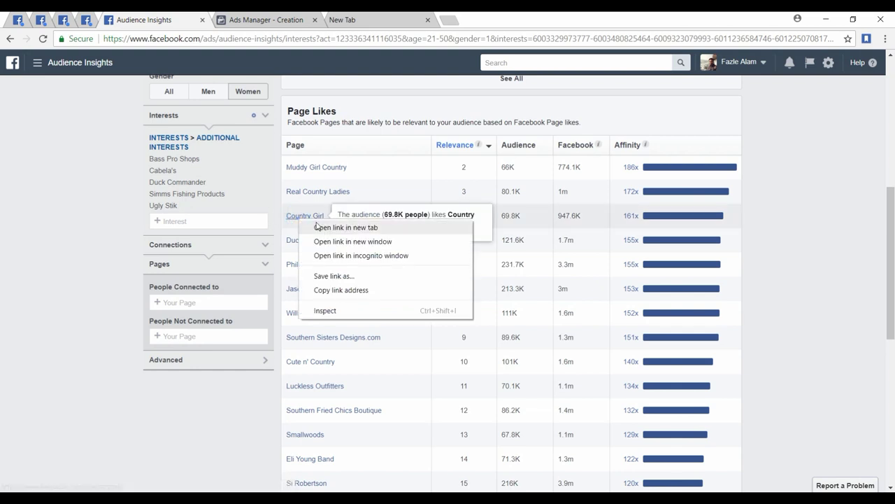
click(343, 227)
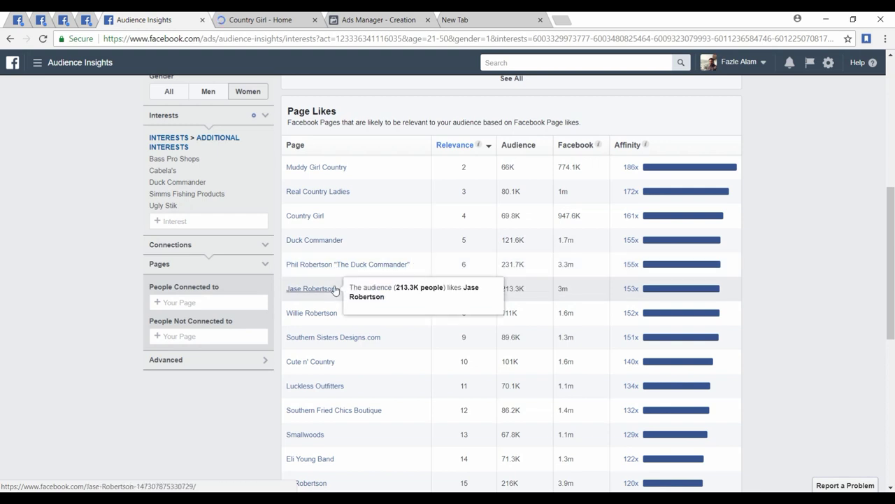
right_click(317, 341)
click(359, 348)
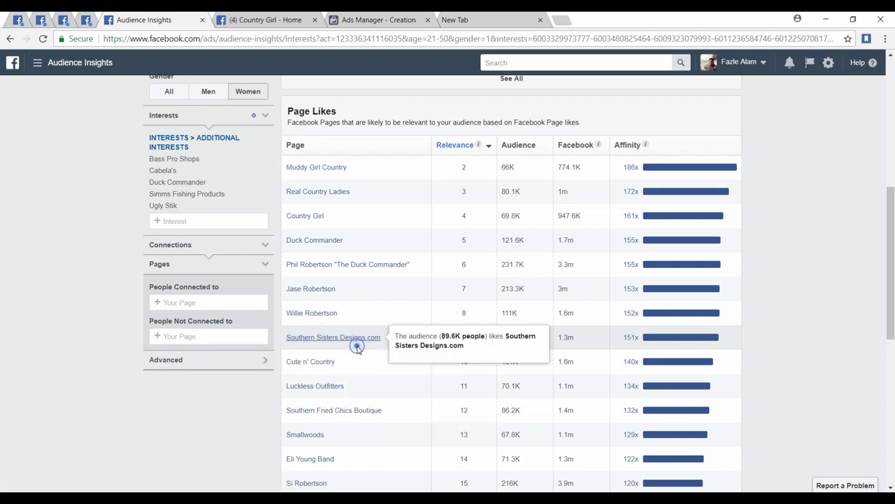
right_click(310, 366)
click(334, 371)
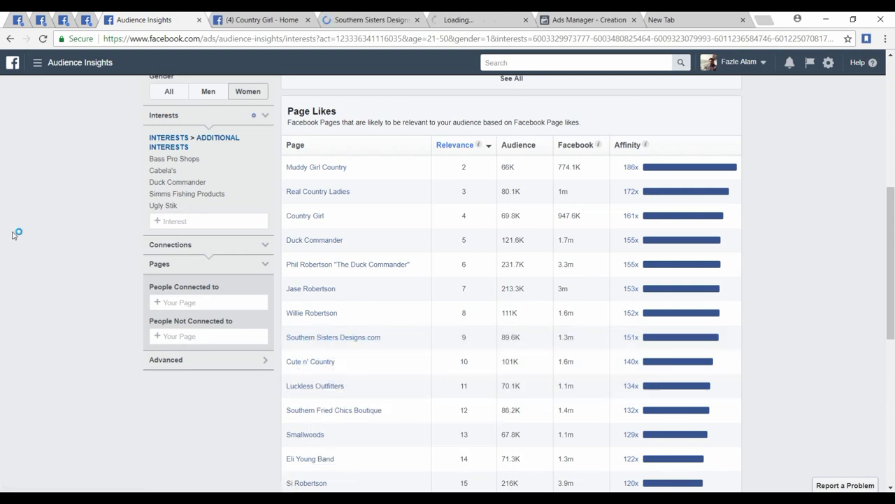
Examine the Country Girl page's products, shop, groups and posts, including the reactions, shares and comments
click(223, 20)
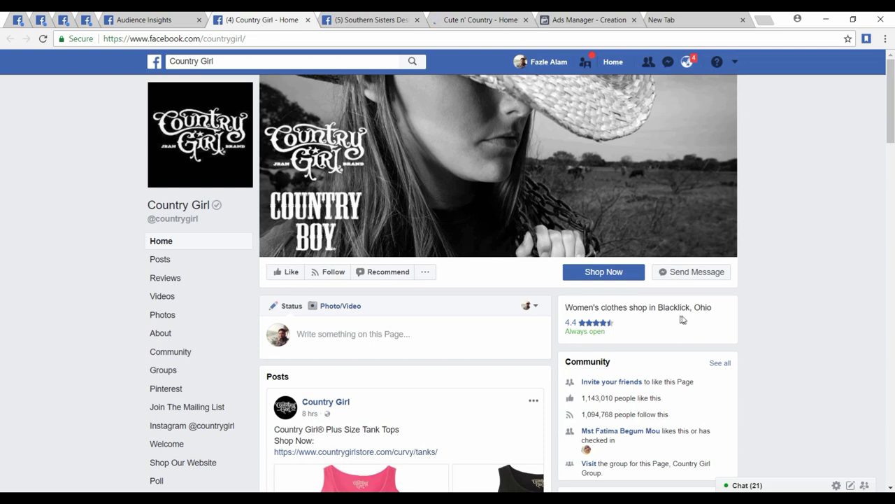
scroll(413, 271, down, 5)
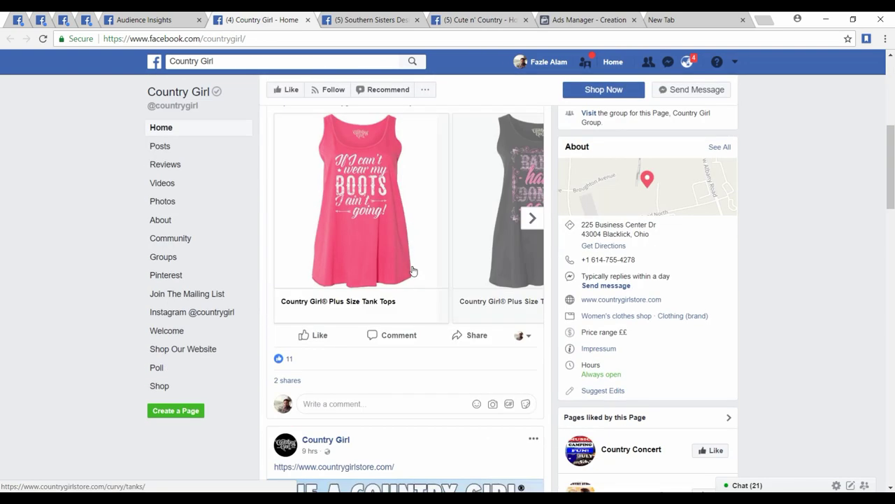
scroll(439, 268, down, 4)
scroll(439, 266, down, 15)
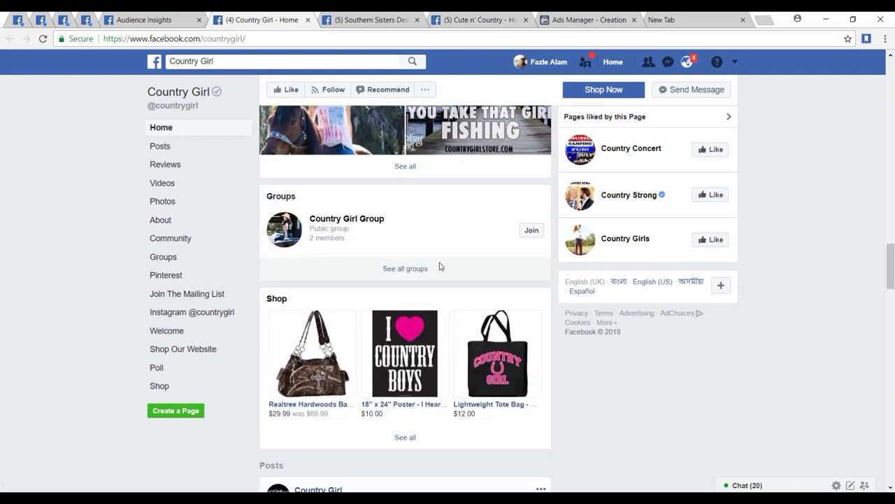
scroll(439, 266, down, 9)
scroll(439, 267, down, 12)
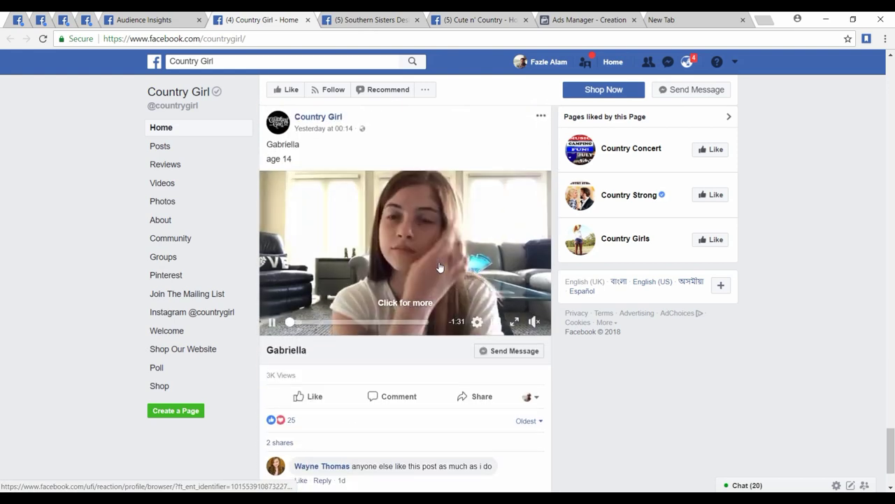
scroll(440, 267, down, 2)
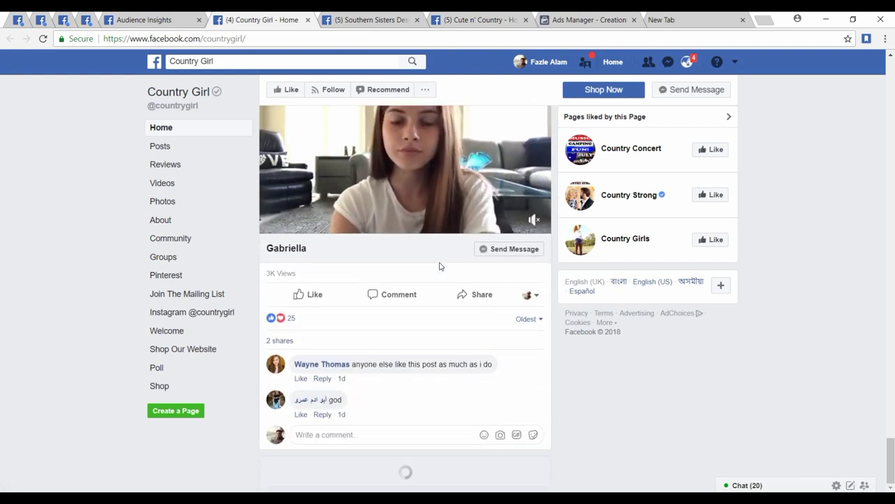
scroll(440, 266, down, 8)
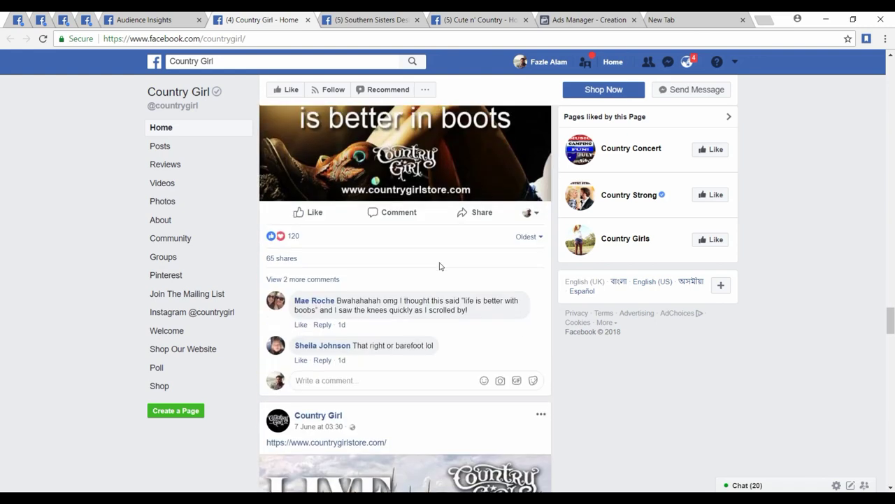
scroll(440, 267, down, 5)
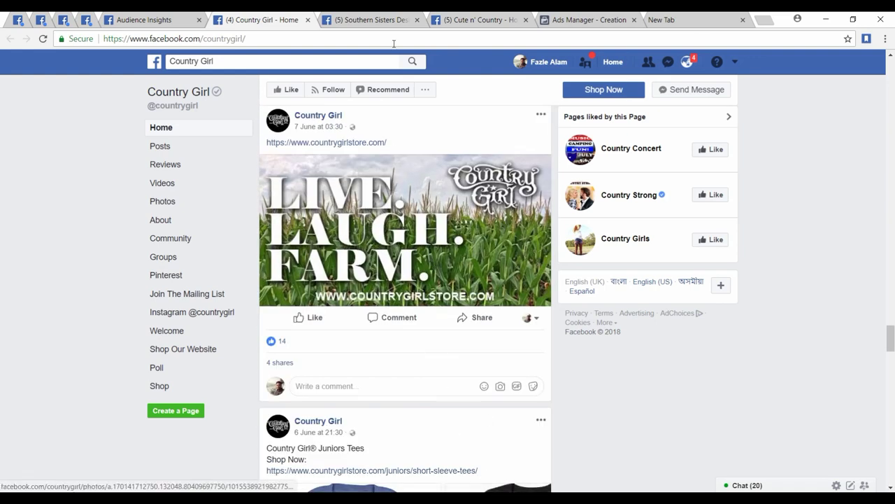
Add the Country Girl interest to the ad set's must-also-match condition in the detailed targeting
click(574, 20)
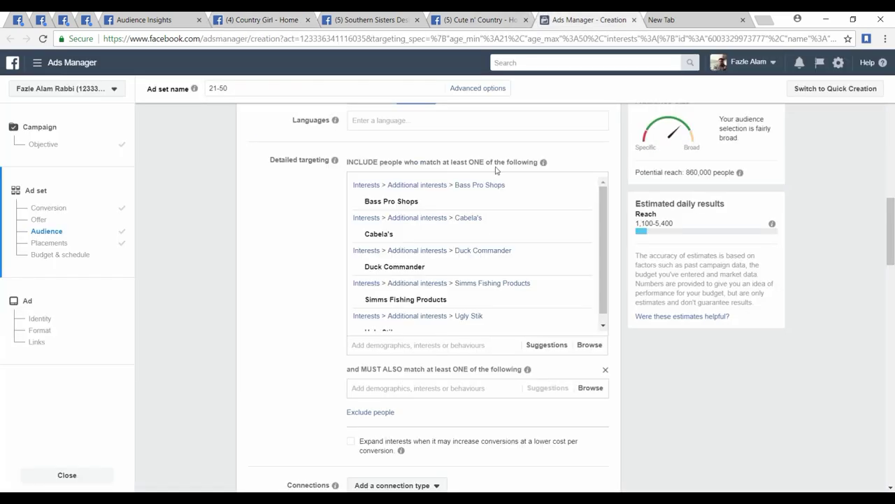
click(417, 387)
text(country girl)
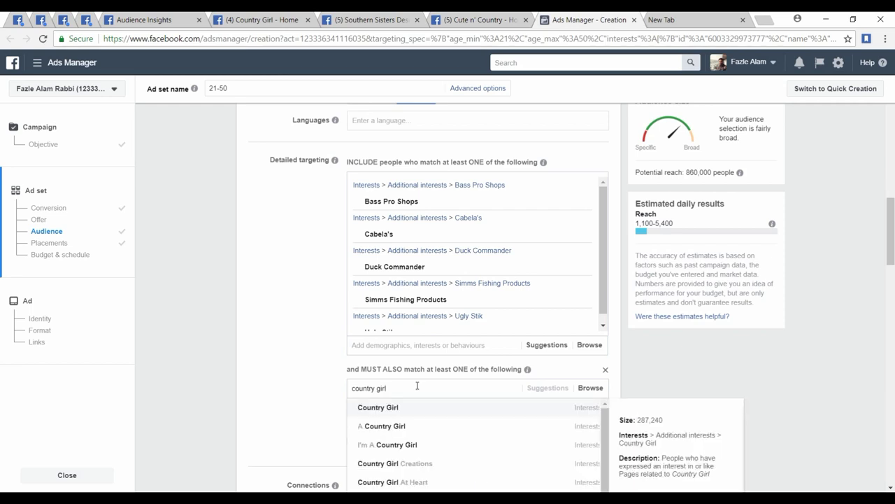
click(379, 407)
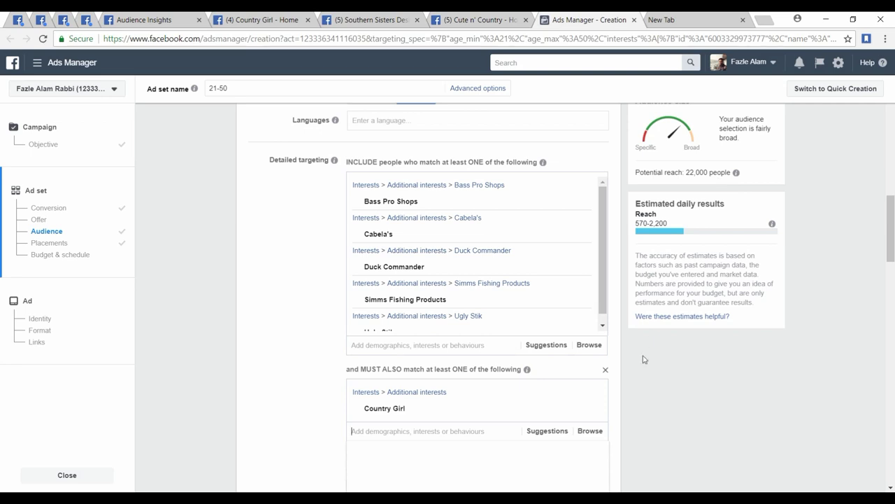
mouse_move(594, 411)
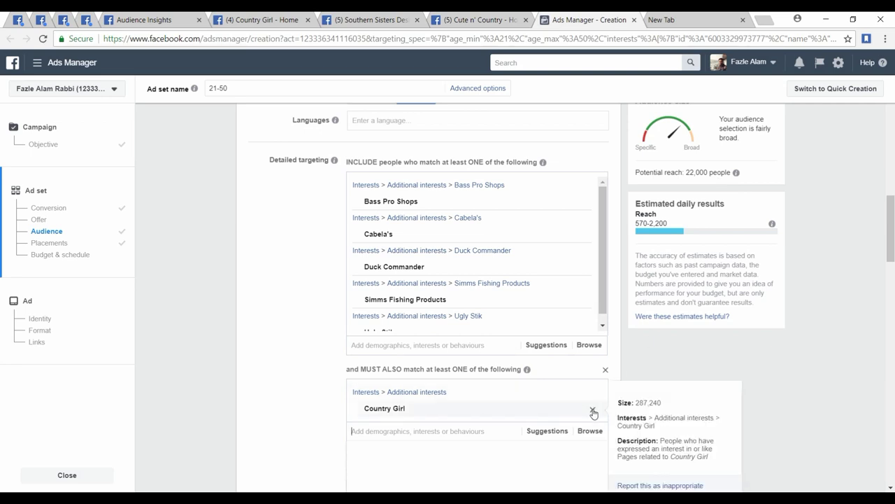
Remove Country Girl from the must-also-match condition and close its Facebook page
click(593, 411)
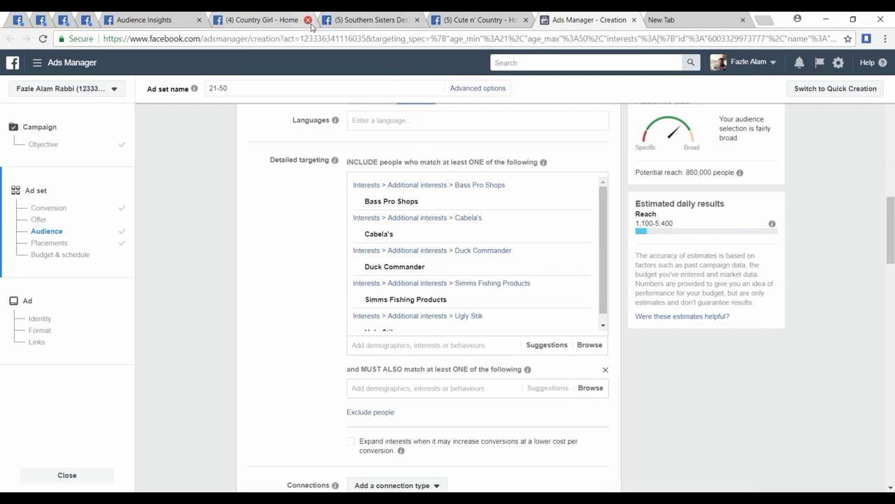
click(311, 27)
click(308, 20)
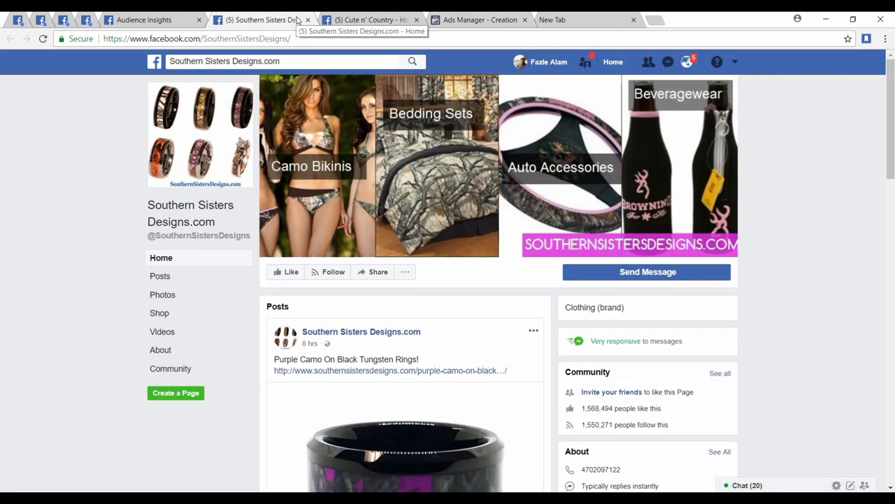
Examine the Southern Sisters Designs.com page's photos, shop, videos and product posts, including their reactions, shares and comments
scroll(323, 187, down, 3)
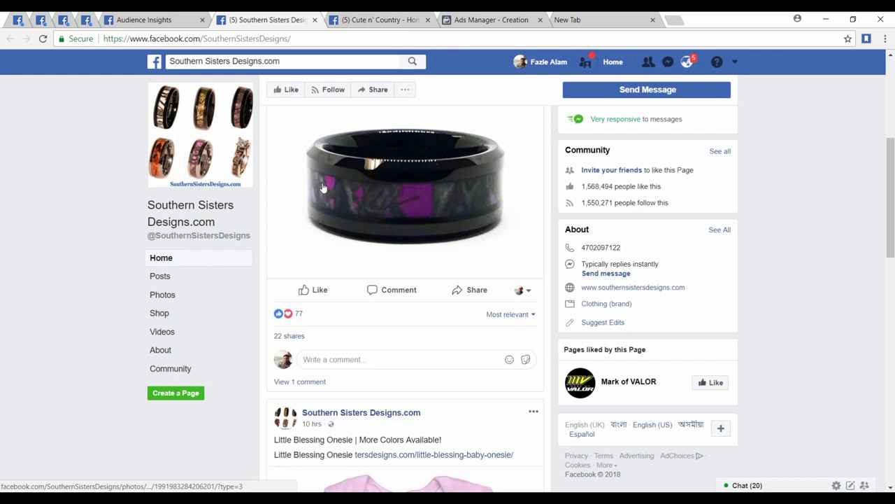
scroll(323, 187, up, 2)
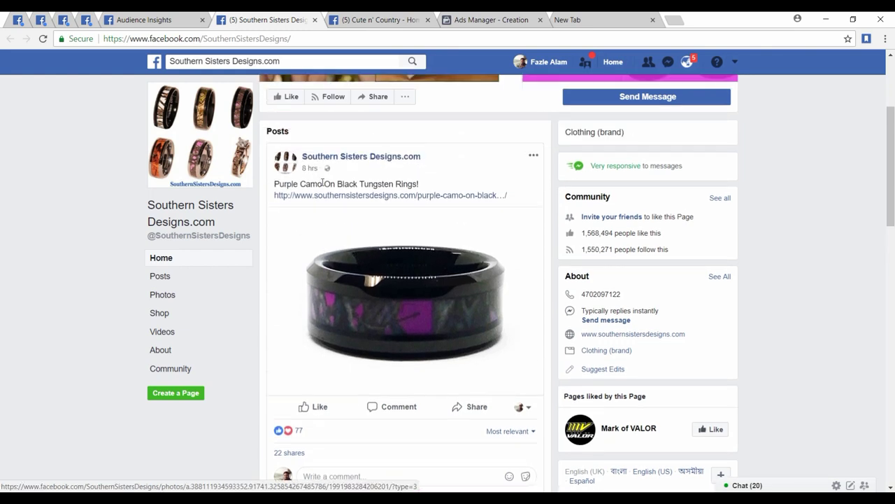
scroll(322, 186, down, 4)
scroll(322, 184, down, 2)
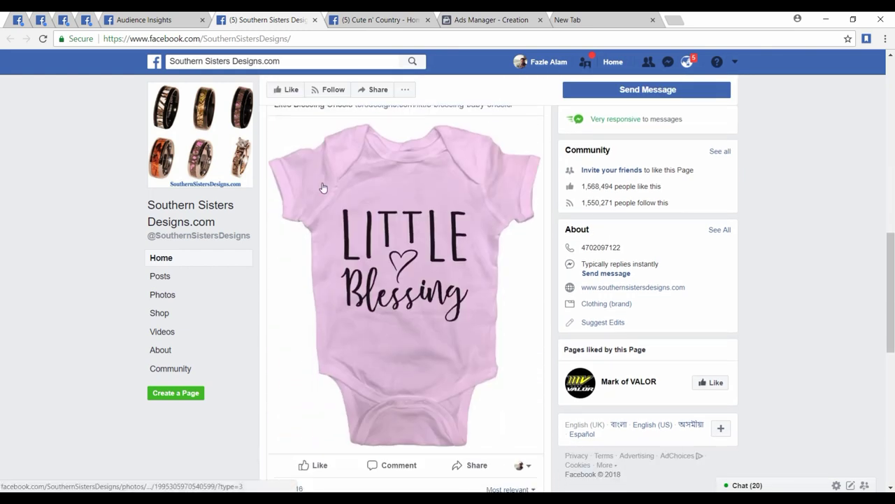
scroll(469, 268, down, 5)
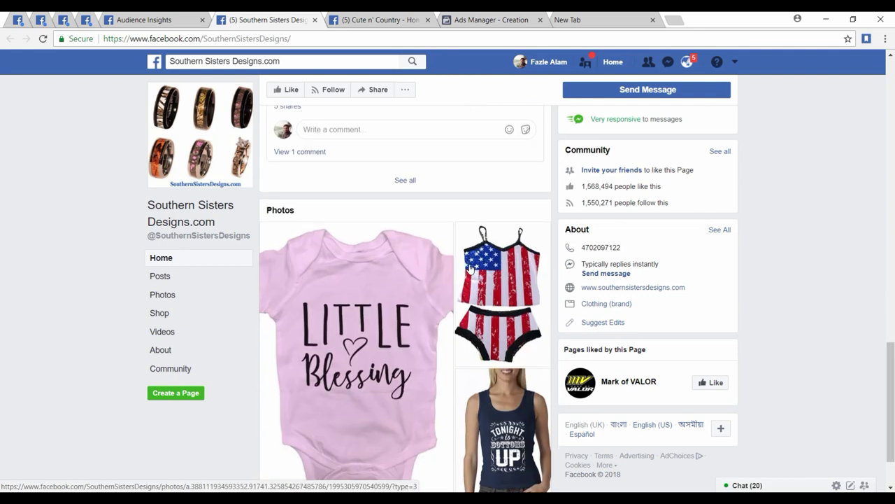
scroll(469, 269, down, 1)
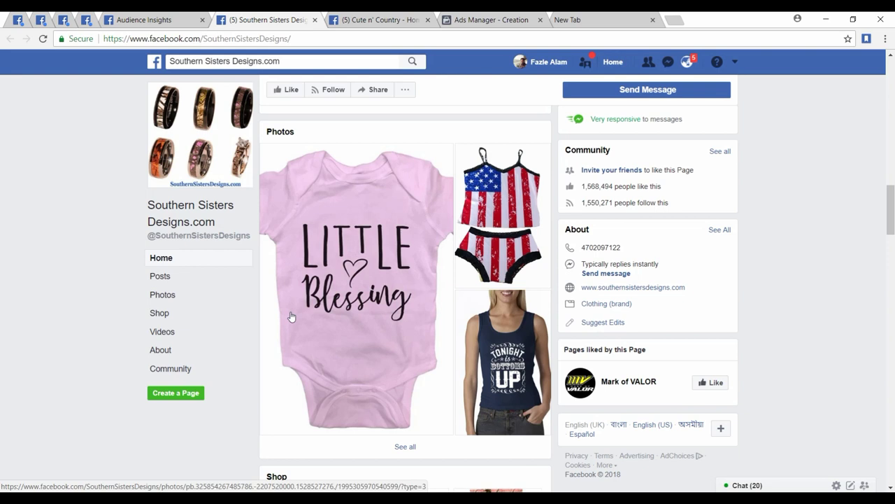
scroll(324, 301, down, 6)
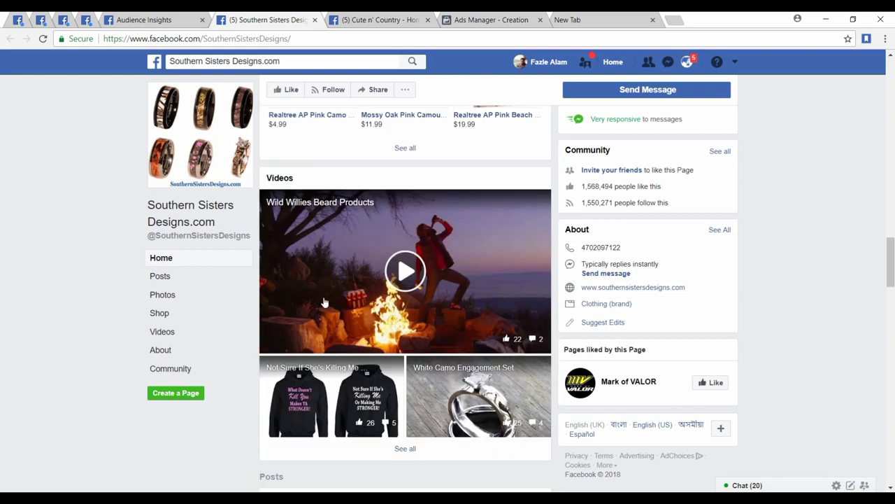
scroll(324, 302, down, 7)
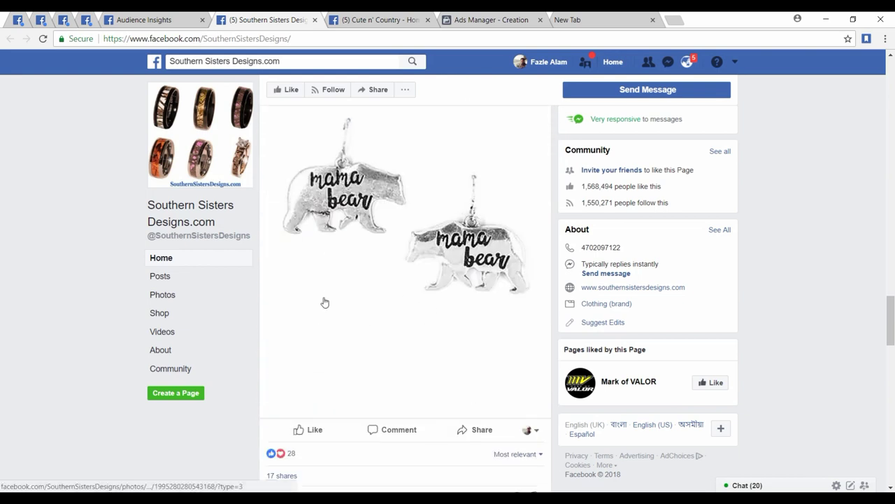
scroll(325, 301, down, 10)
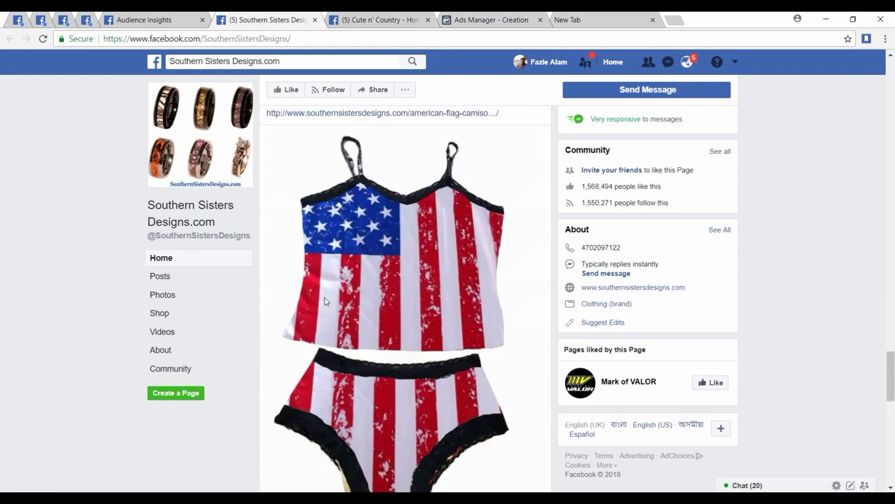
scroll(324, 302, down, 6)
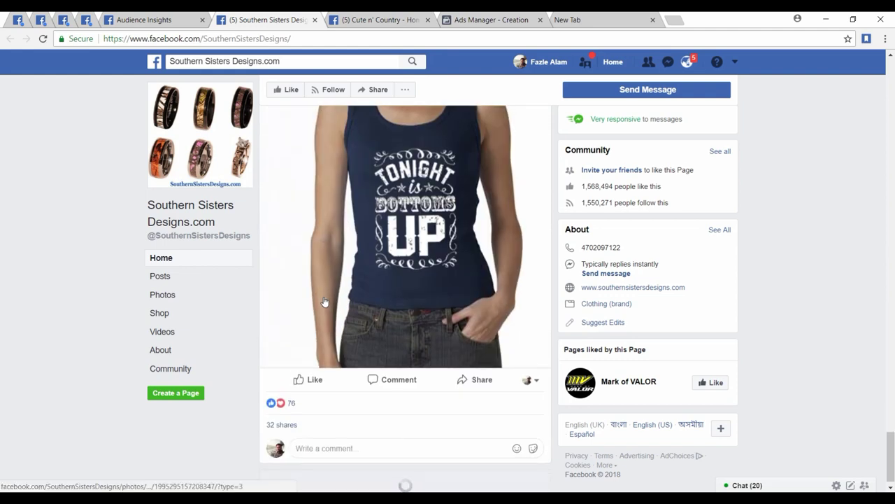
scroll(324, 301, down, 1)
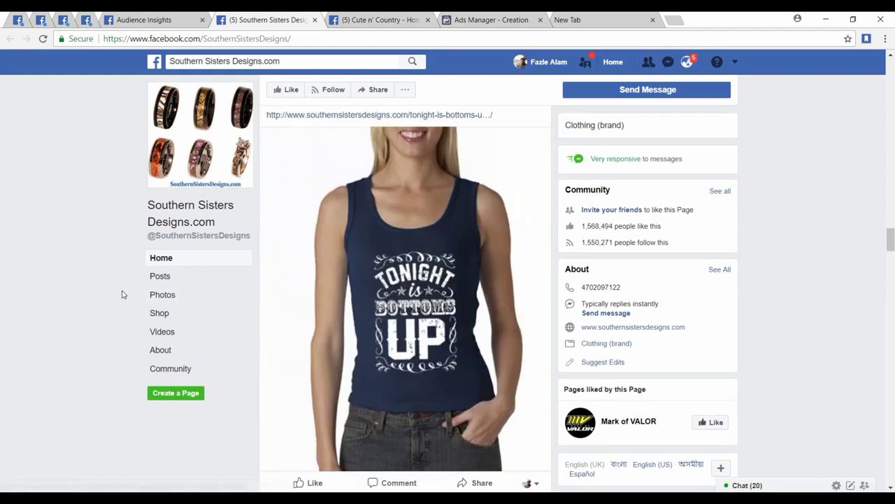
scroll(121, 294, up, 3)
scroll(122, 293, down, 2)
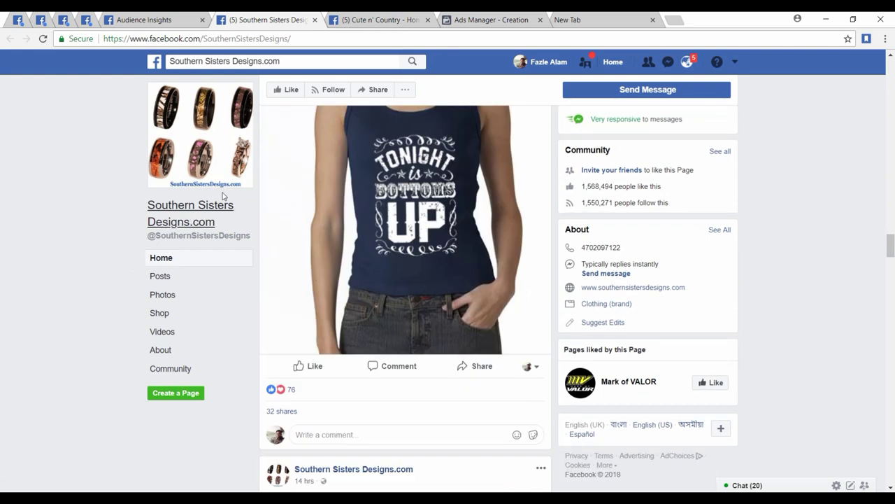
scroll(301, 214, down, 3)
scroll(315, 222, down, 5)
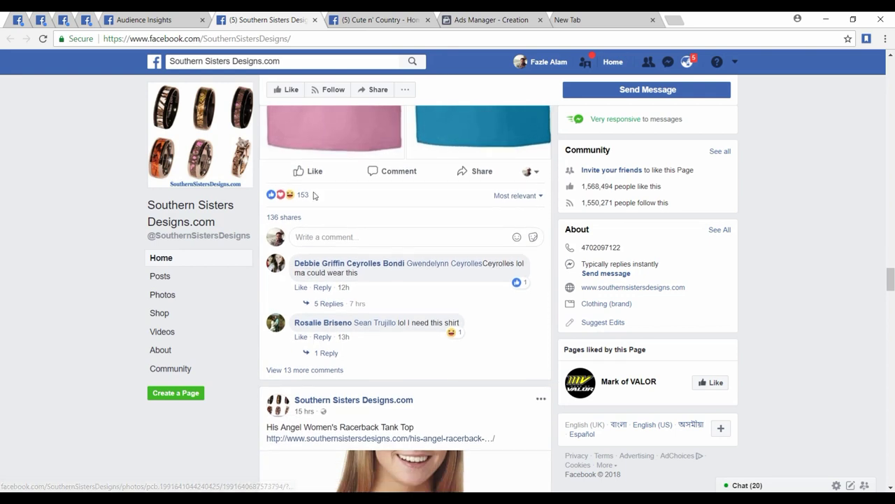
scroll(314, 222, down, 2)
Search the must-also-match interests in Ads Manager for "southern sister" and close the Southern Sisters Designs.com page
click(489, 19)
click(413, 388)
text(southern sister)
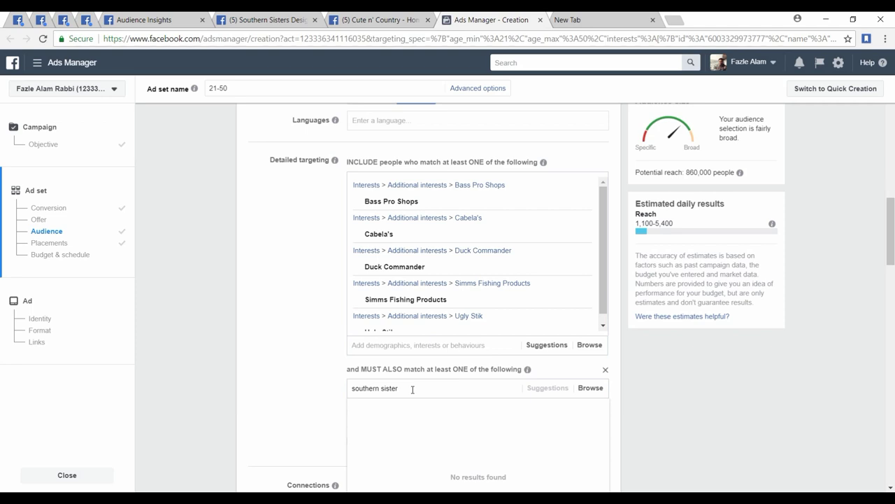
click(250, 331)
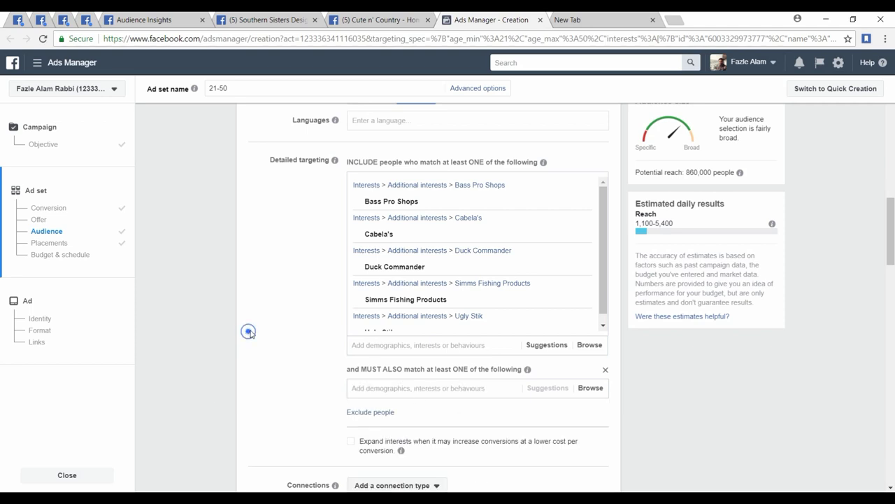
click(314, 19)
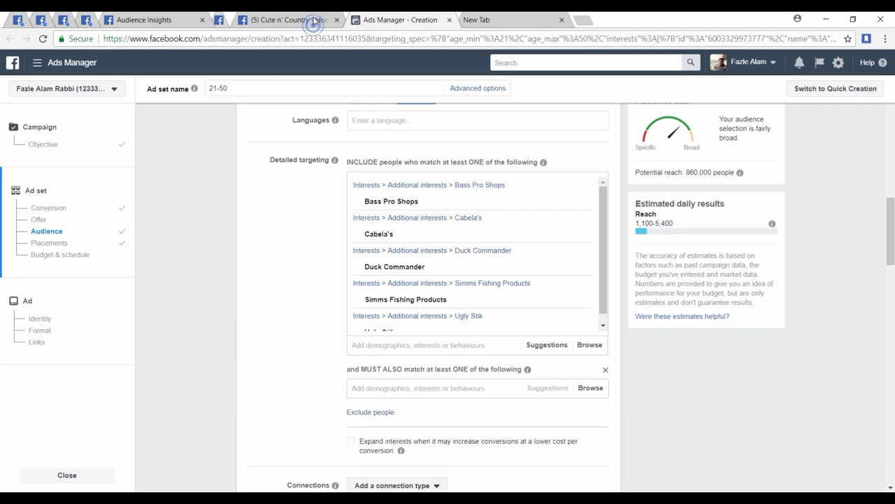
Examine the Cute n' Country page's shop products, photos, videos, community figures and post engagement, dismissing its chat window
click(267, 15)
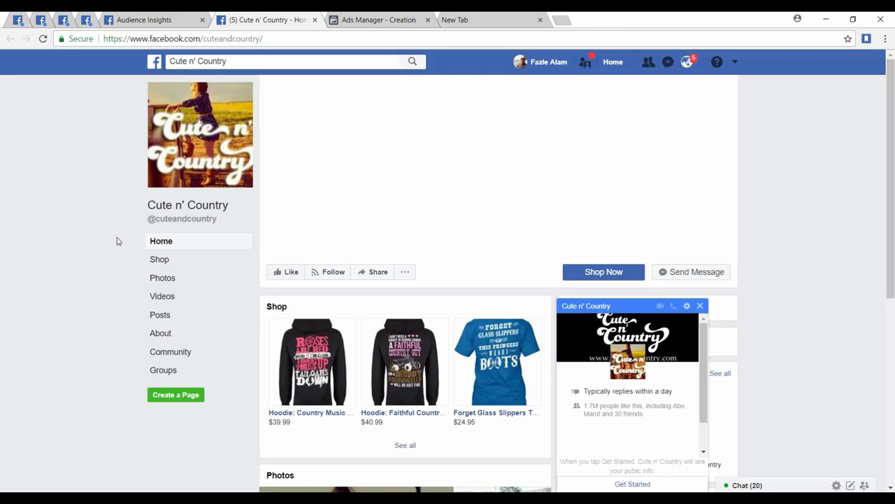
click(702, 307)
scroll(454, 347, down, 5)
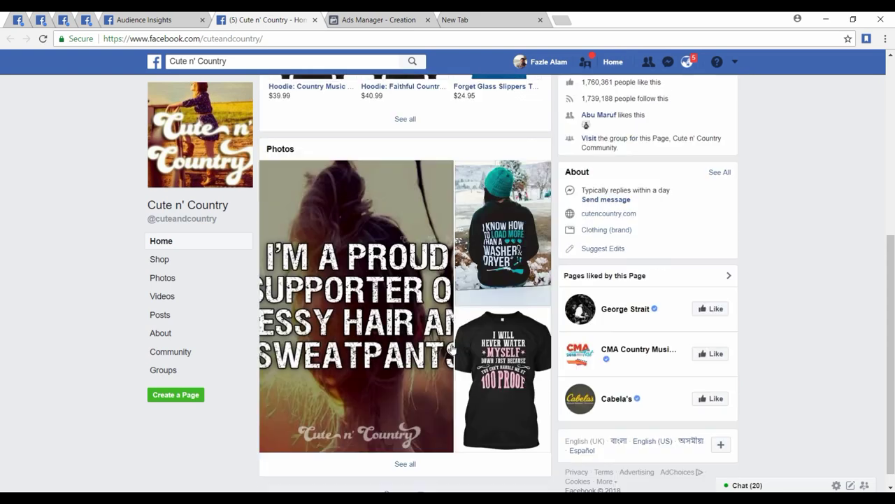
scroll(454, 347, down, 1)
scroll(453, 347, up, 4)
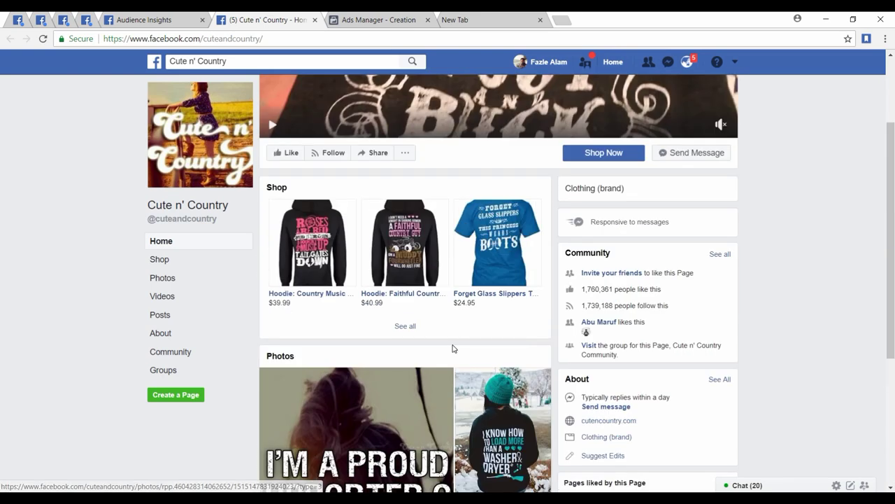
scroll(452, 348, down, 2)
scroll(453, 347, up, 2)
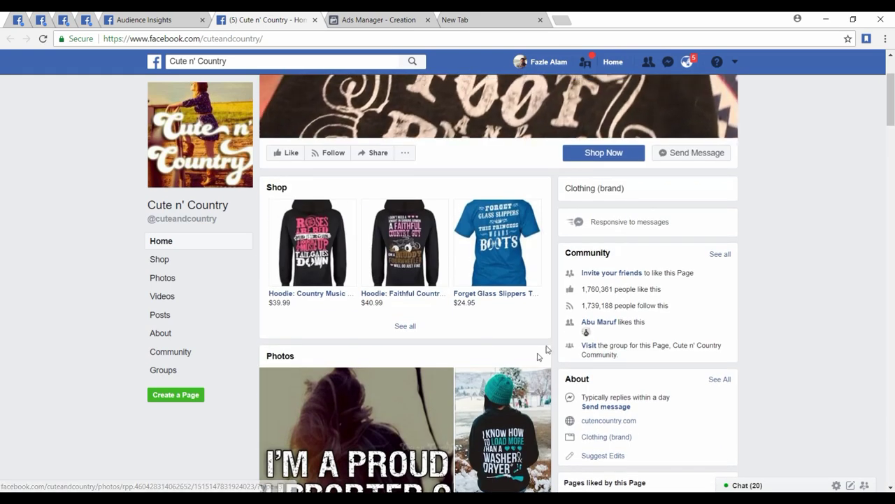
scroll(369, 311, down, 12)
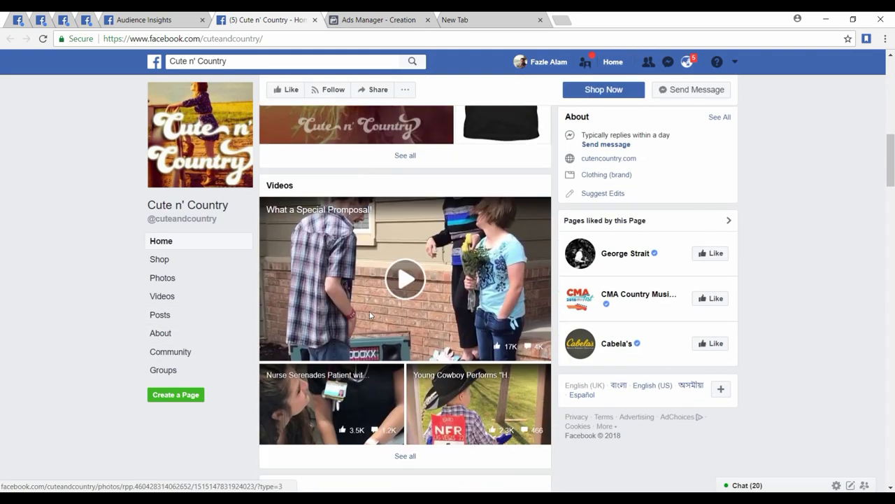
scroll(369, 315, down, 4)
scroll(369, 315, up, 5)
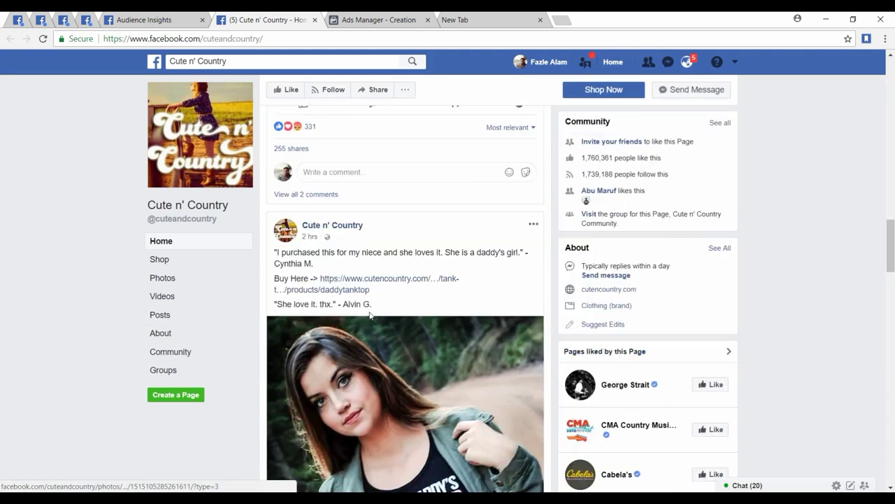
scroll(369, 317, down, 5)
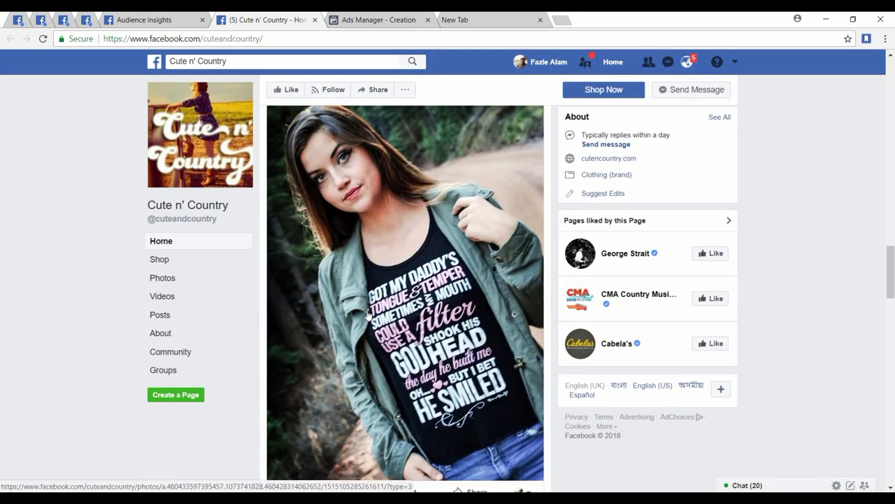
Search the must-also-match interests in Ads Manager for "cute n country" and close the Cute n' Country page
click(382, 18)
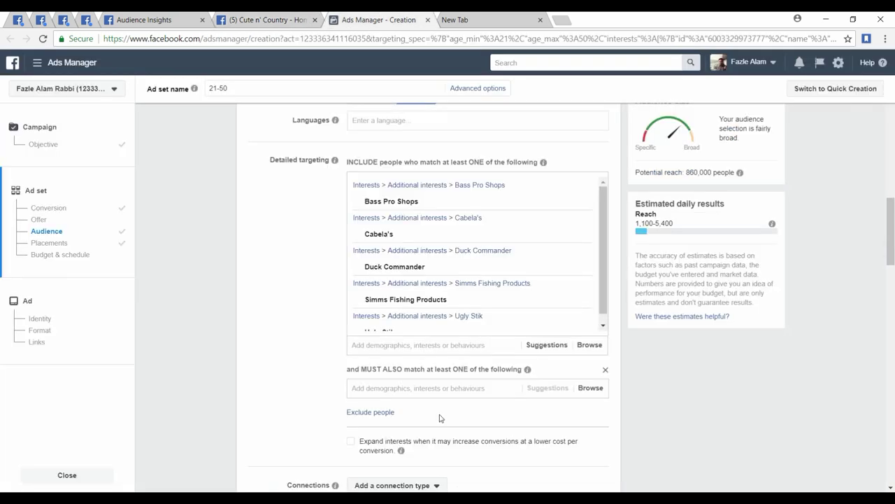
click(429, 388)
text(cute n country)
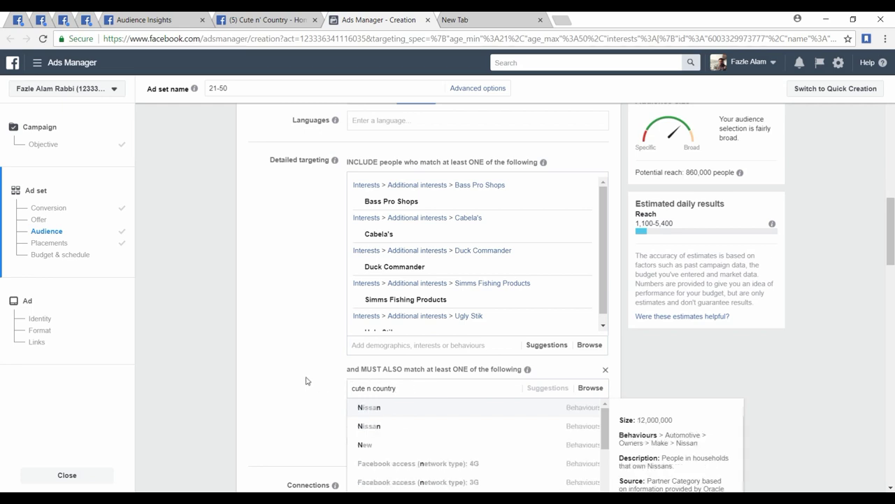
scroll(306, 381, down, 3)
scroll(420, 238, down, 2)
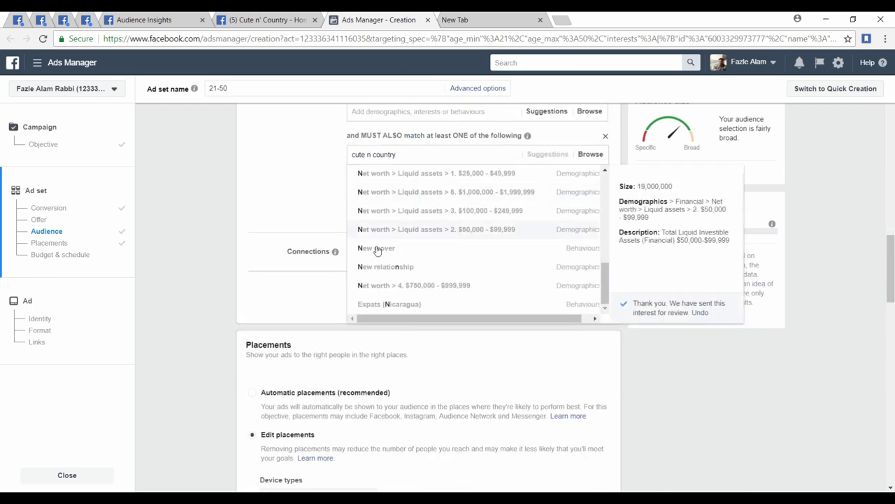
click(266, 216)
scroll(266, 217, up, 5)
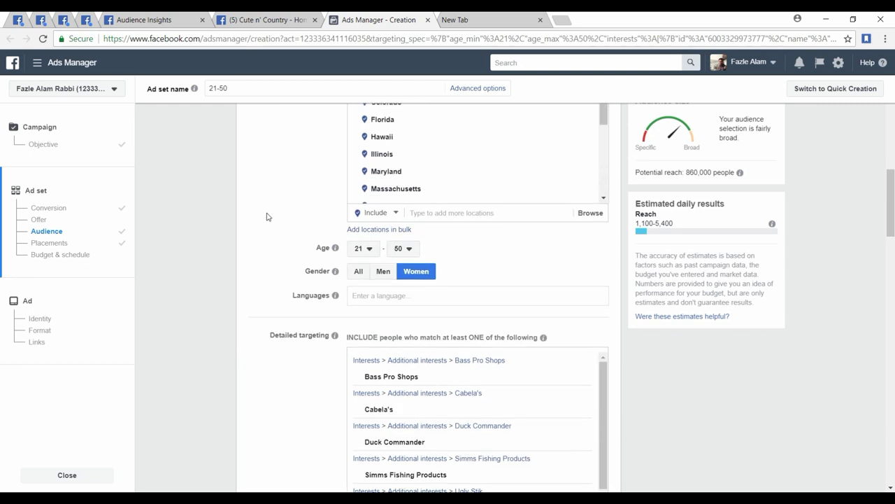
scroll(265, 216, up, 2)
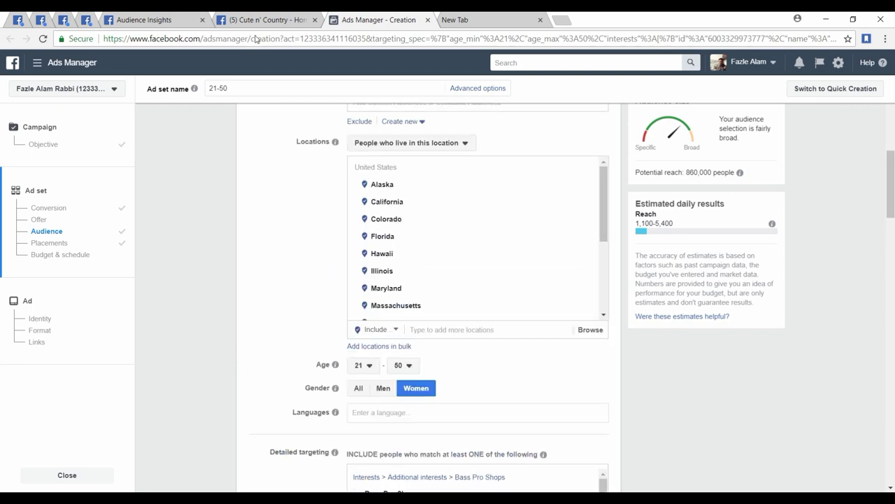
click(317, 20)
Open Luckless Outfitters, Southern Fried Chics Boutique, Smallwoods and Miss Me from the Audience Insights page likes in new tabs
click(163, 21)
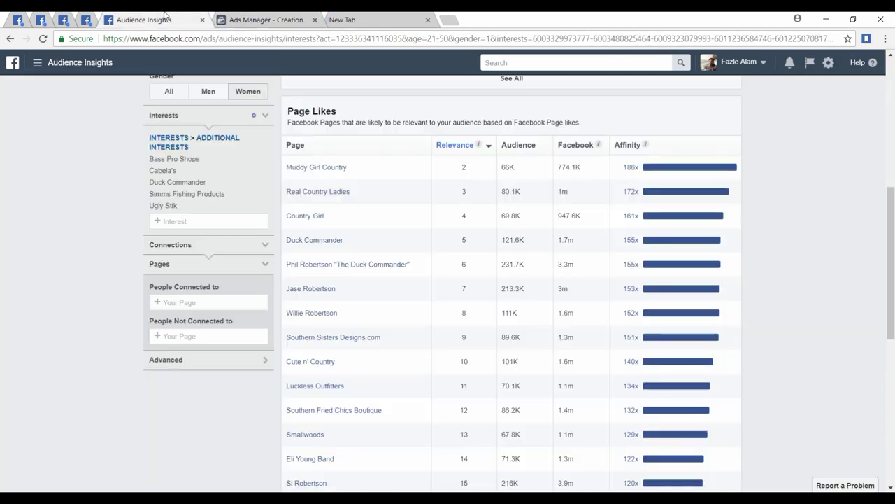
right_click(322, 393)
click(349, 399)
scroll(260, 376, down, 2)
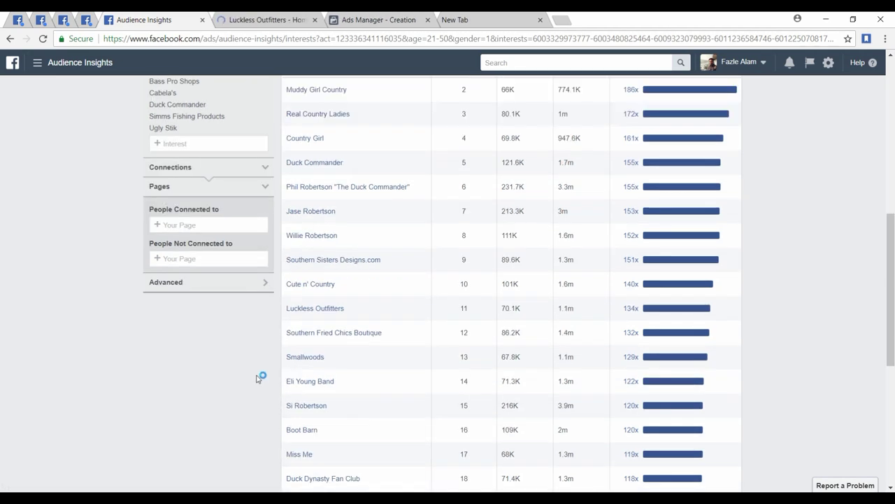
right_click(329, 296)
click(347, 301)
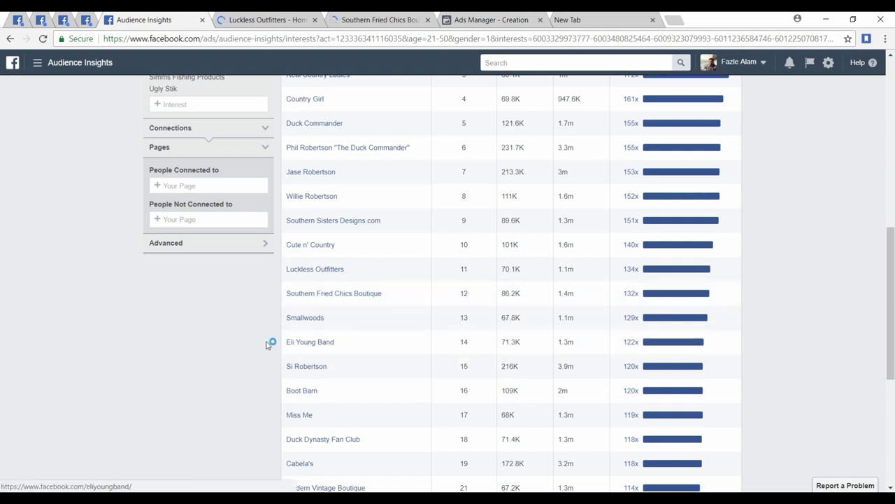
right_click(297, 322)
click(320, 328)
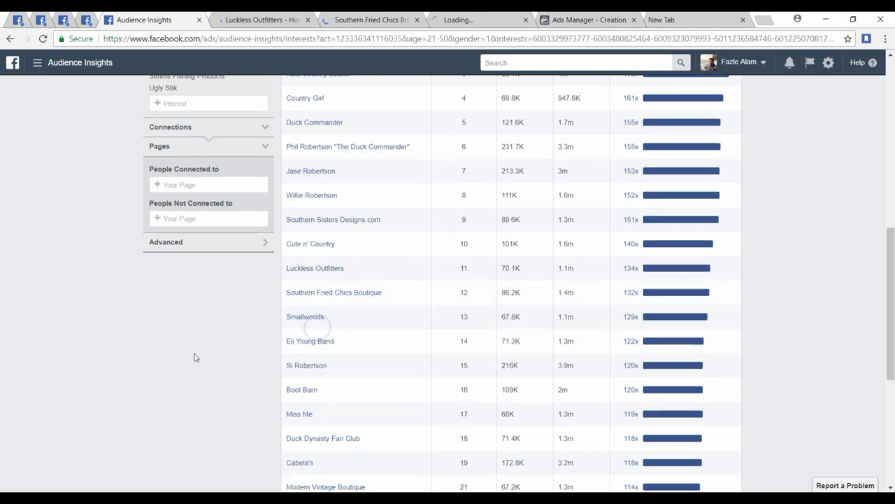
scroll(324, 228, down, 3)
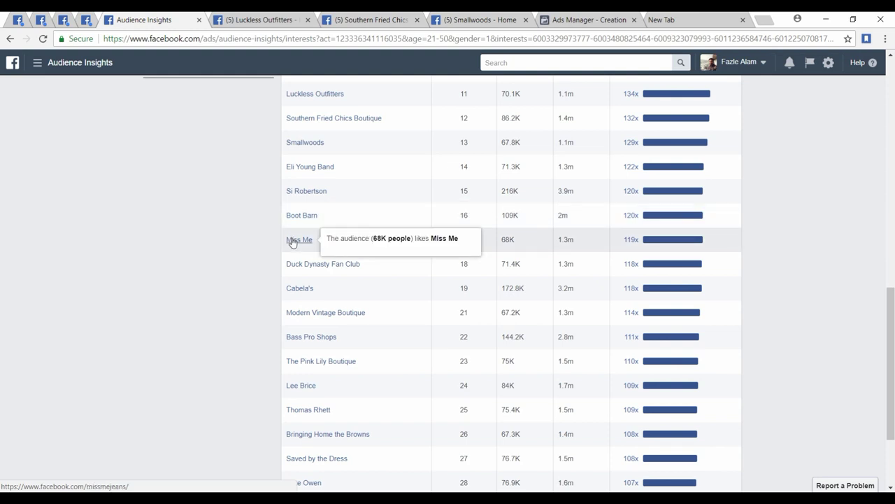
right_click(292, 240)
click(308, 247)
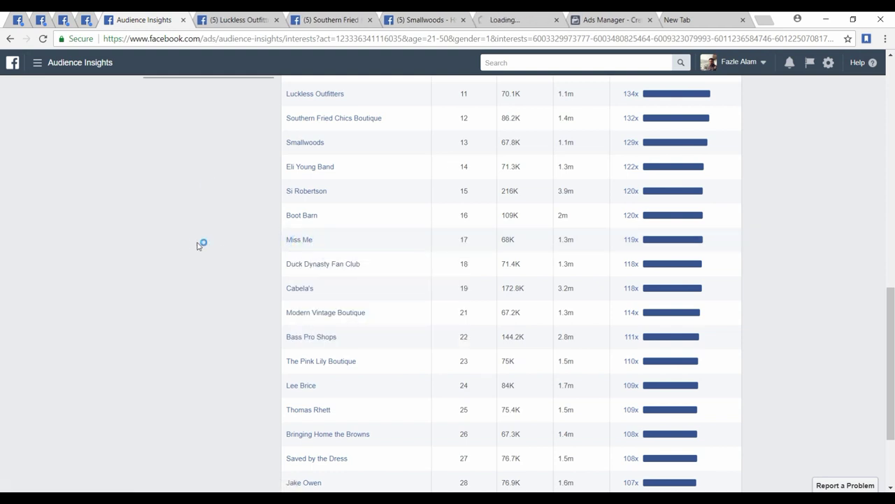
Examine the Luckless Outfitters page's shop products, community figures, photos and post engagement, dismissing the notification pop-ups
click(242, 17)
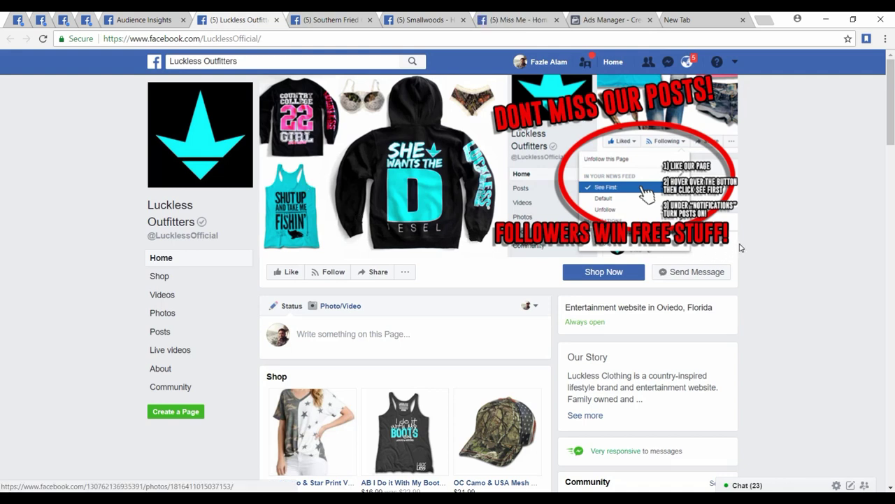
scroll(741, 248, down, 2)
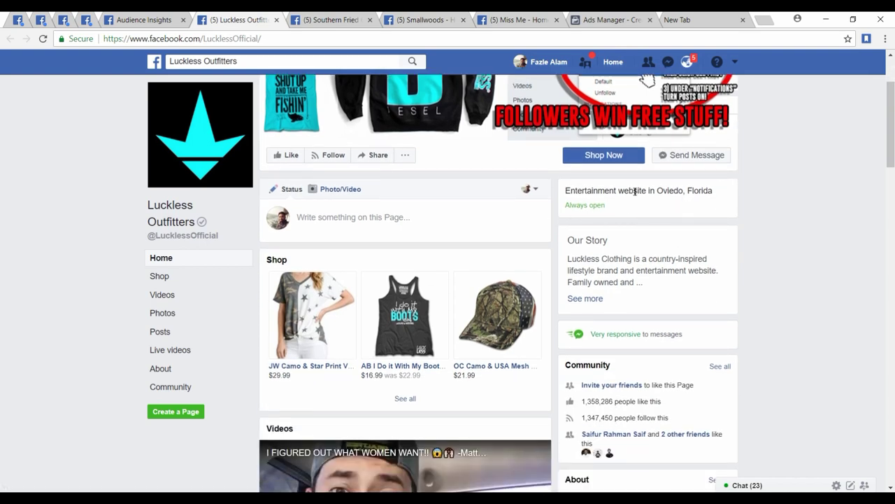
scroll(692, 189, down, 15)
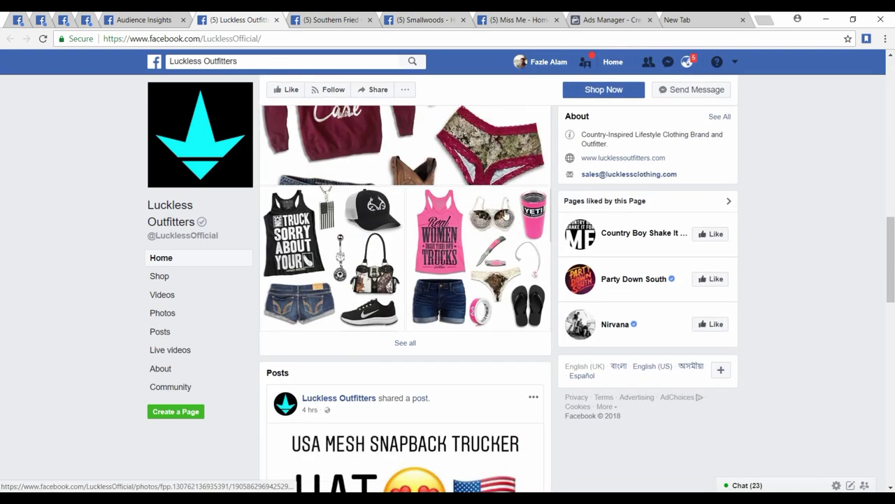
scroll(507, 214, down, 8)
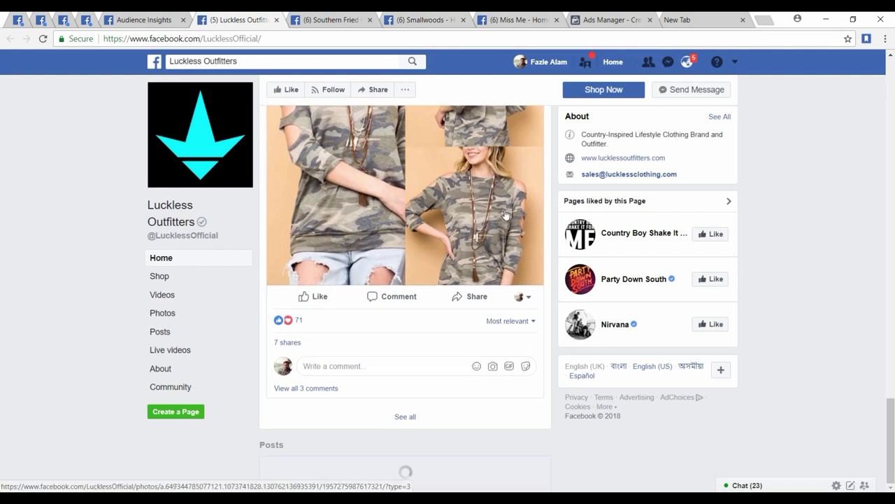
scroll(507, 214, down, 8)
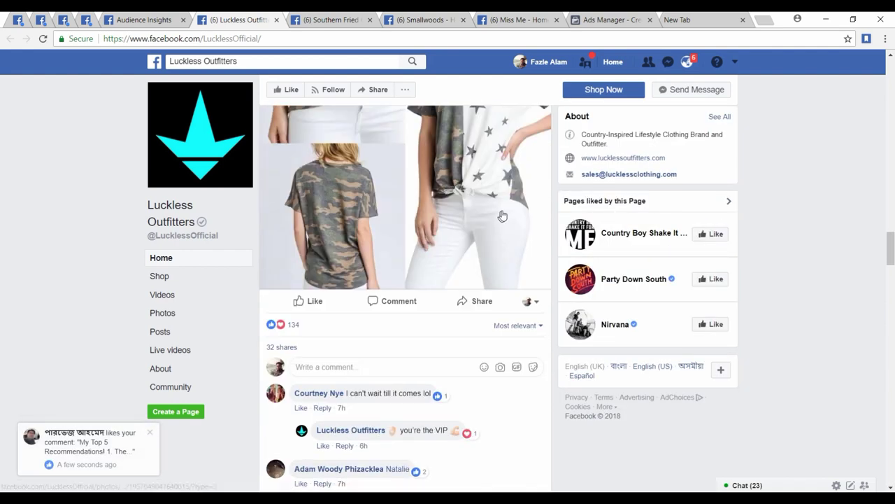
click(149, 434)
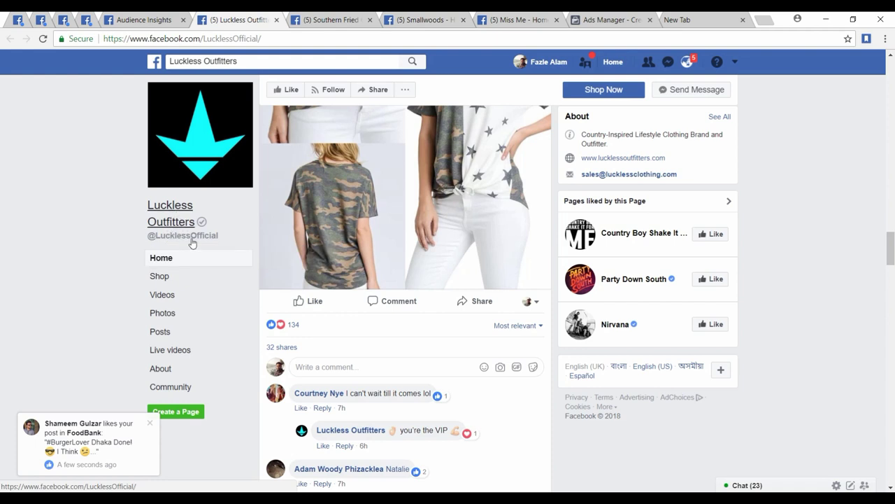
click(149, 423)
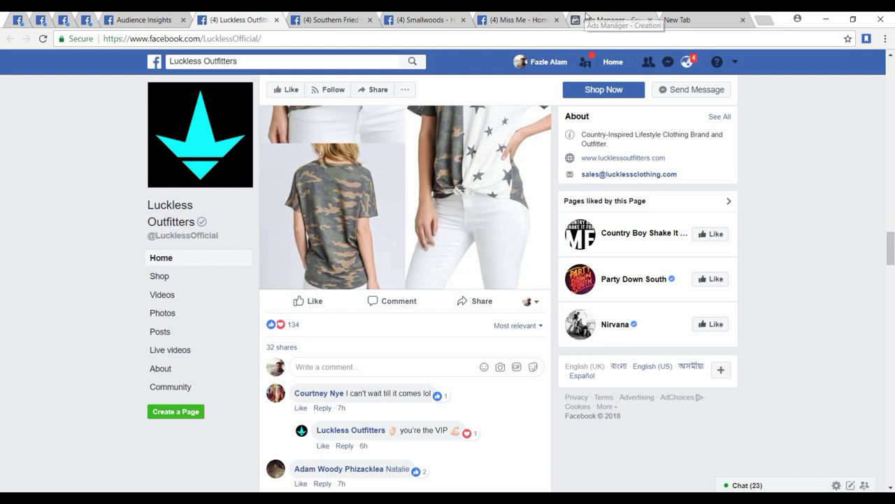
Search the must-also-match interests in Ads Manager for "luckless" and check the Luckless Clothing interest's audience size
click(587, 15)
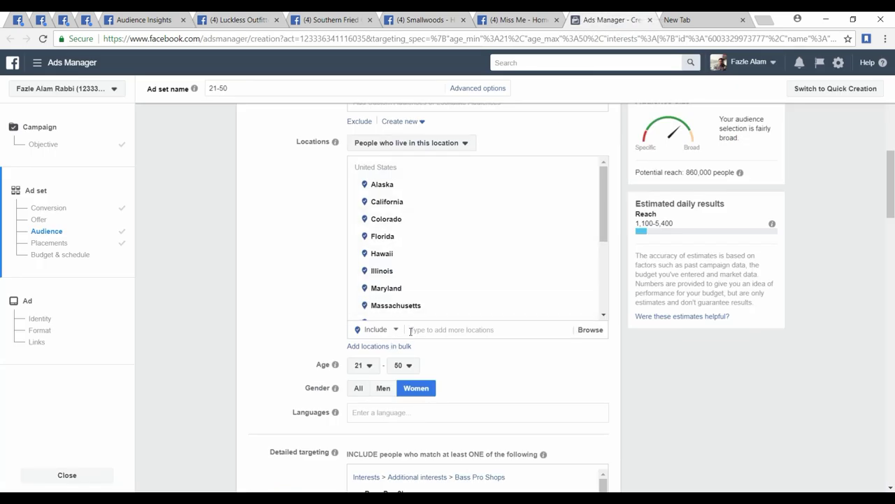
scroll(477, 373, down, 6)
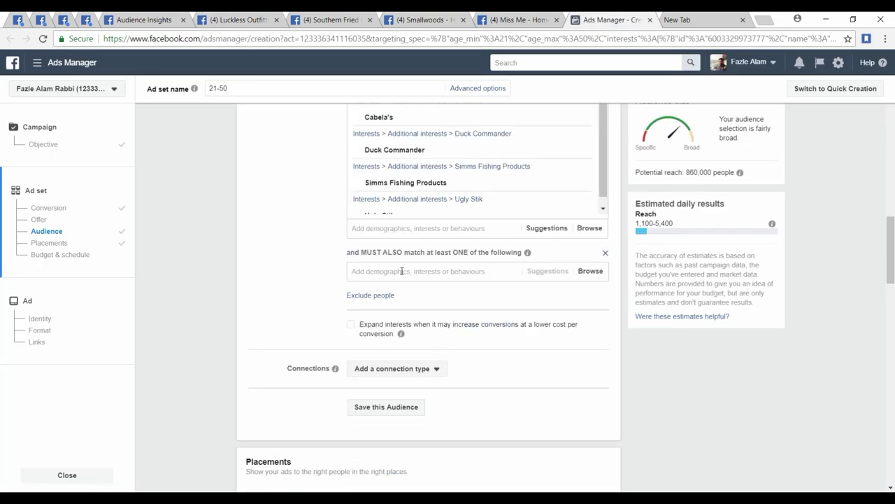
click(402, 271)
text(luckless)
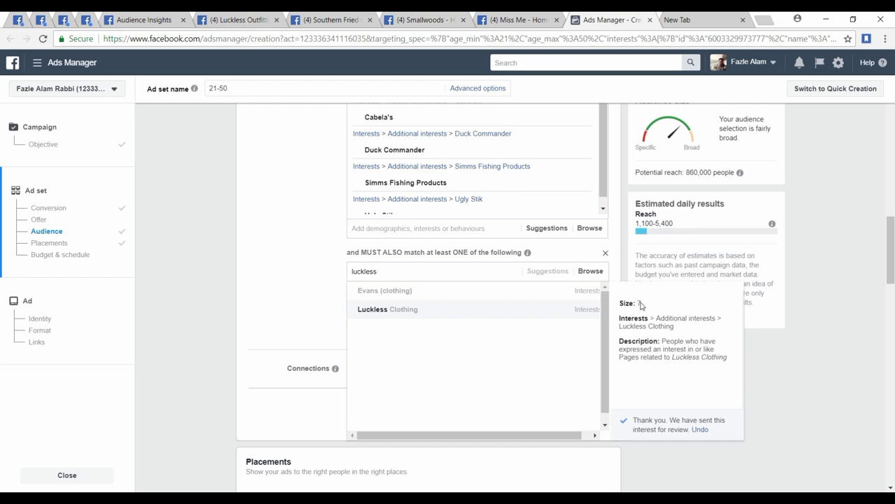
click(304, 319)
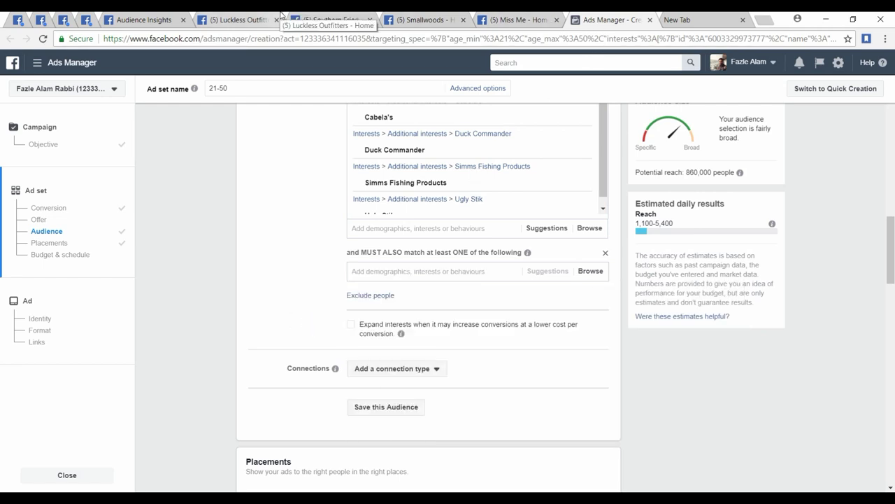
Return to the Luckless Outfitters page, dismiss its notification pop-ups and close the page
click(245, 19)
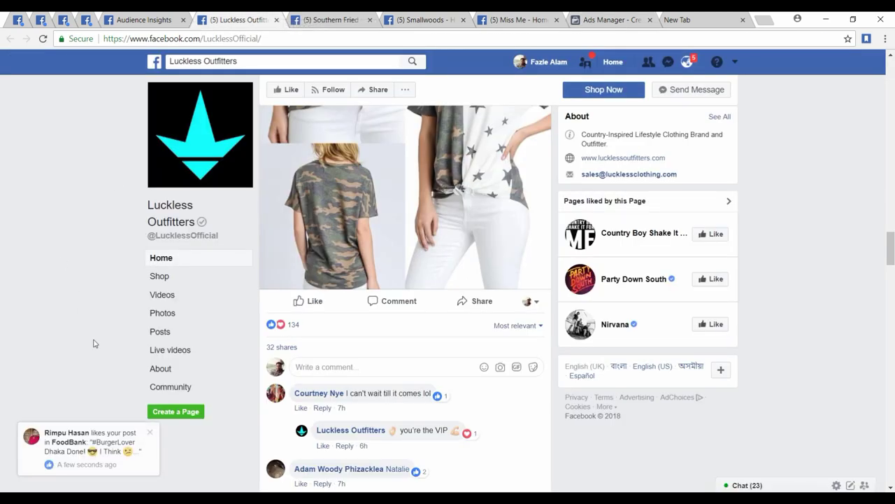
click(149, 431)
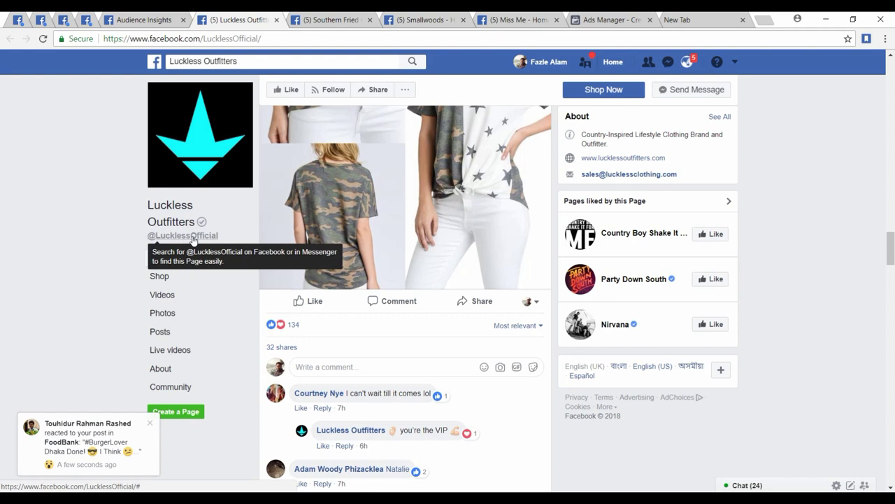
click(149, 423)
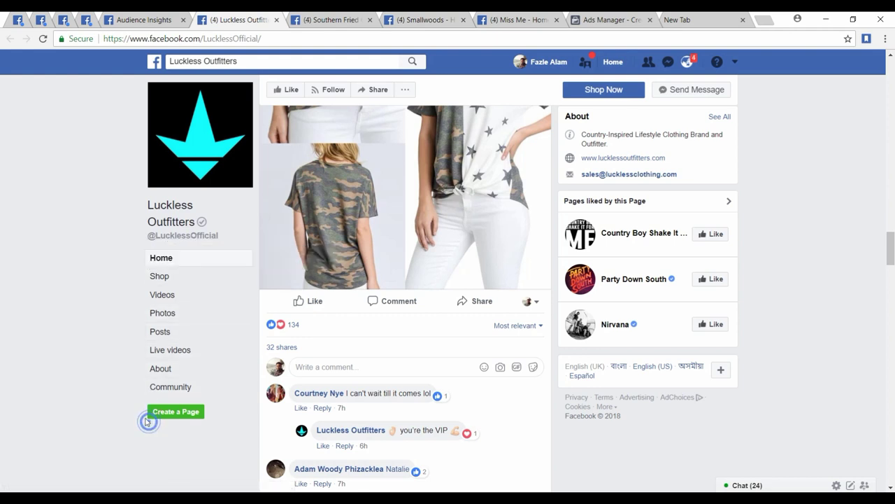
click(277, 20)
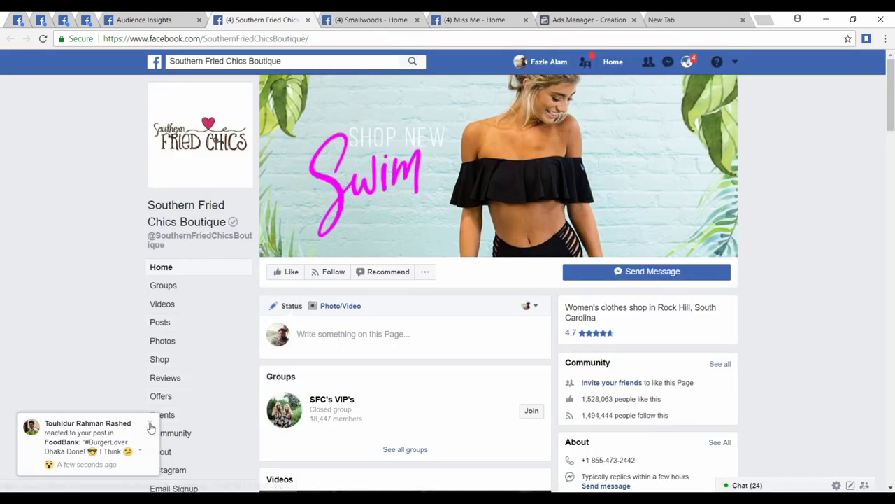
Review the Southern Fried Chics Boutique page's name, community figures and business details
scroll(161, 314, down, 1)
scroll(160, 314, down, 2)
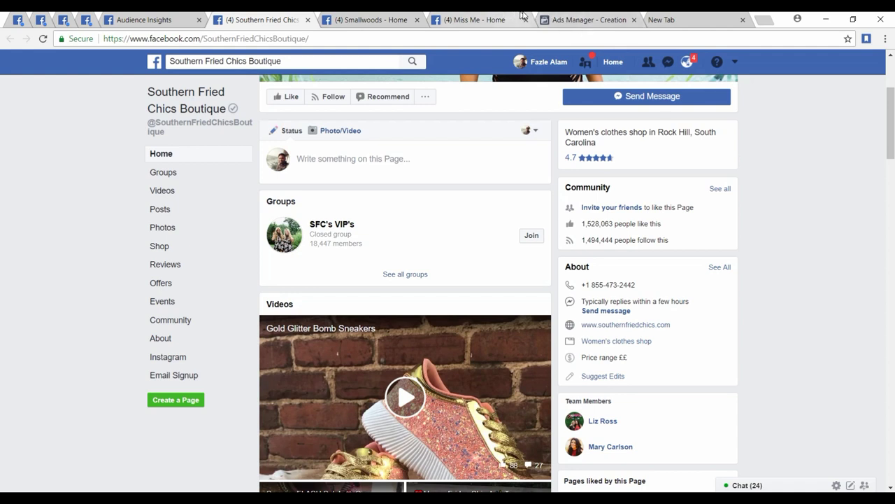
click(585, 19)
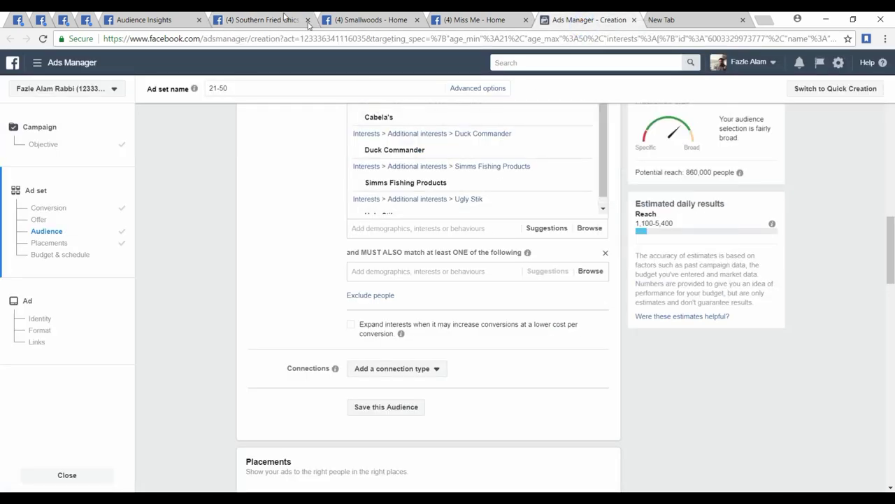
click(258, 17)
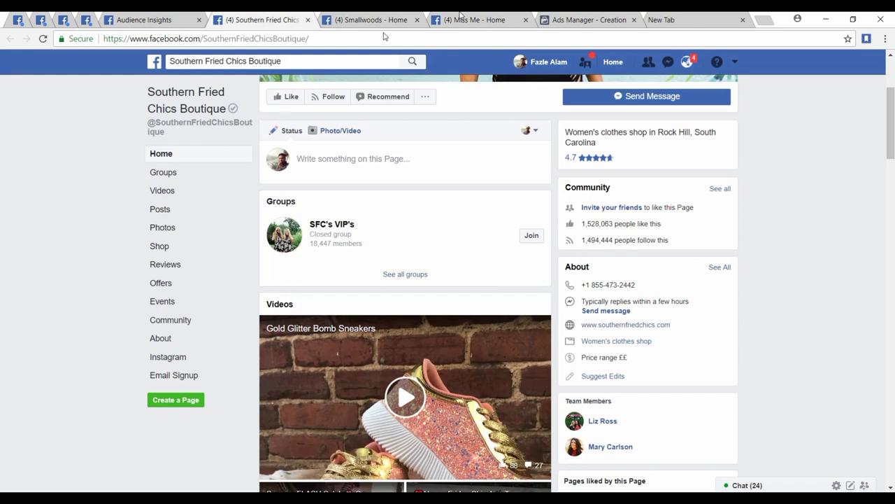
Search the must-also-match interests in Ads Manager for "southern fried" and close the Southern Fried Chics Boutique page
click(570, 16)
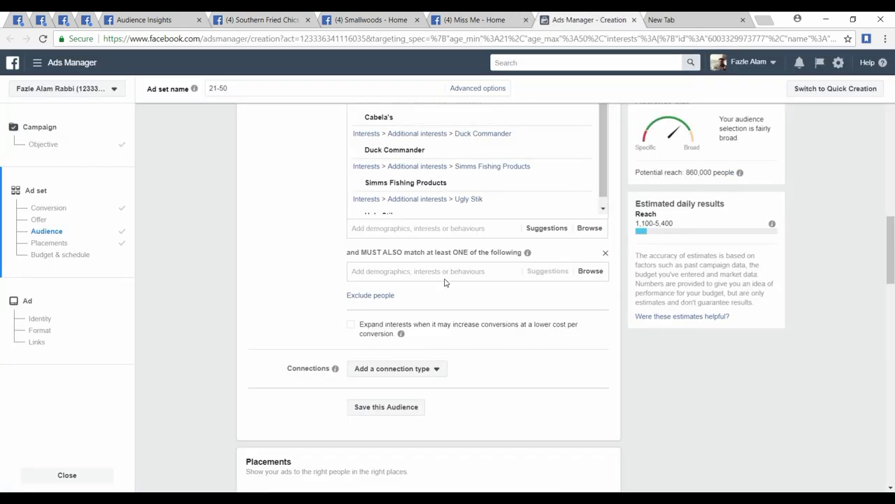
click(445, 278)
text(southern)
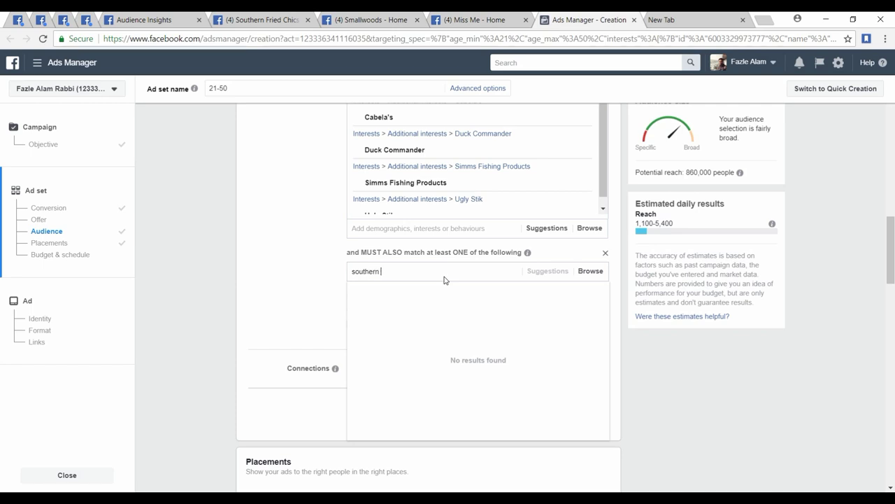
text( fried)
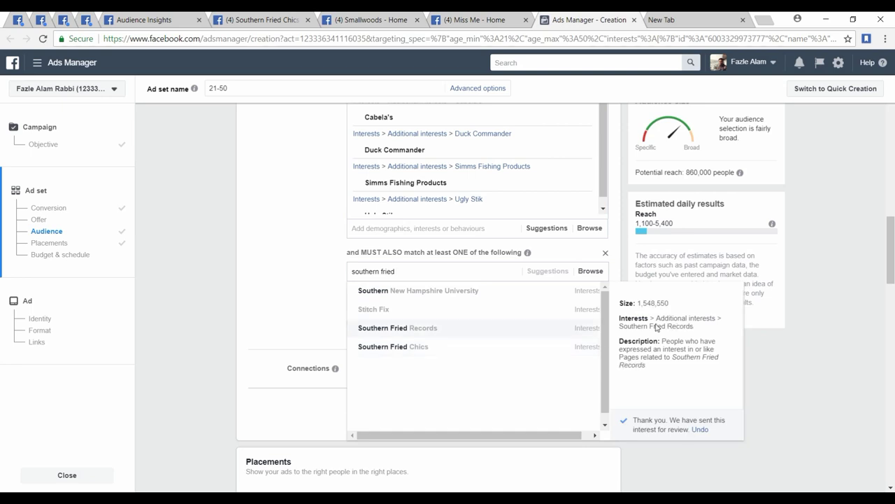
click(287, 273)
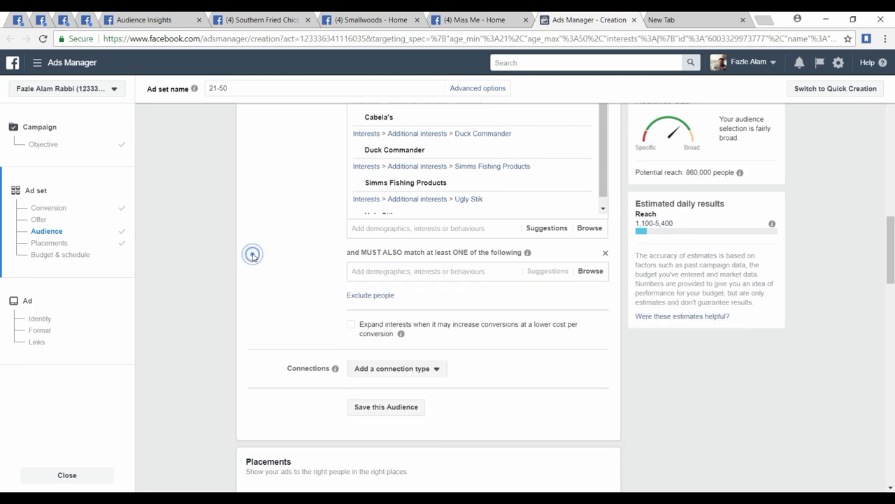
click(283, 20)
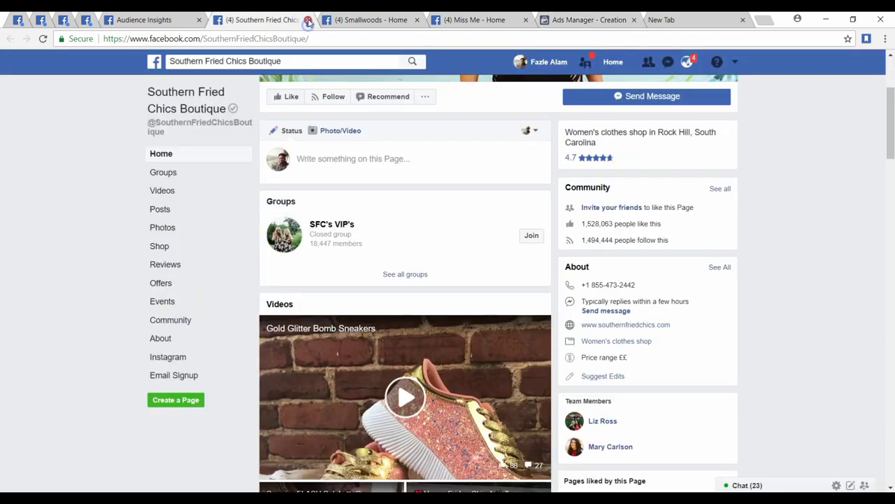
click(308, 20)
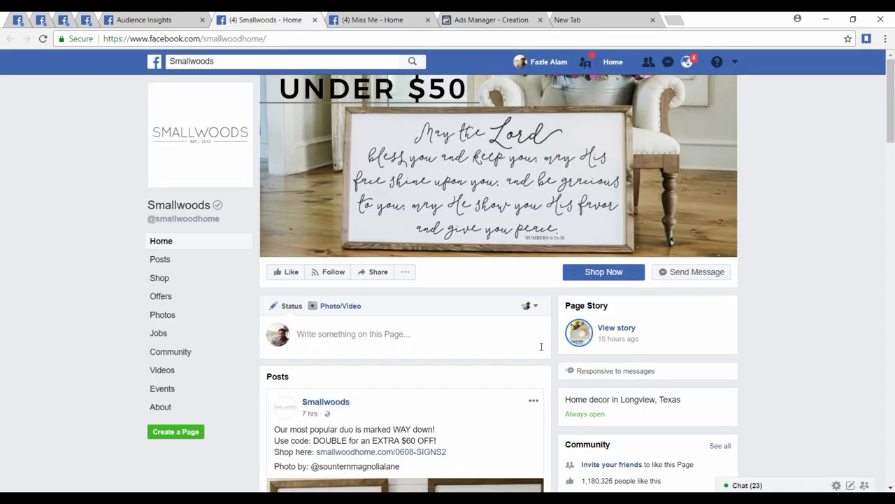
Examine the Smallwoods page's posts, engagement, photos, videos, community figures and page name
scroll(541, 347, down, 3)
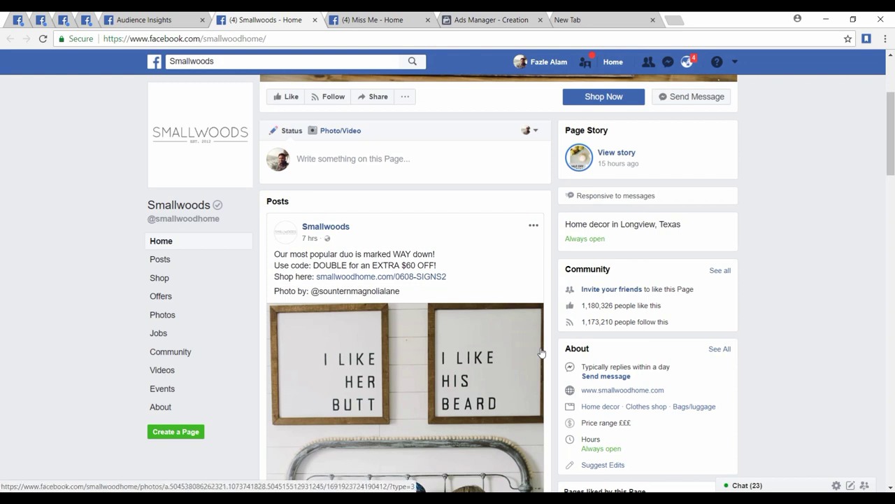
scroll(540, 352, down, 3)
scroll(541, 352, down, 4)
scroll(541, 351, up, 3)
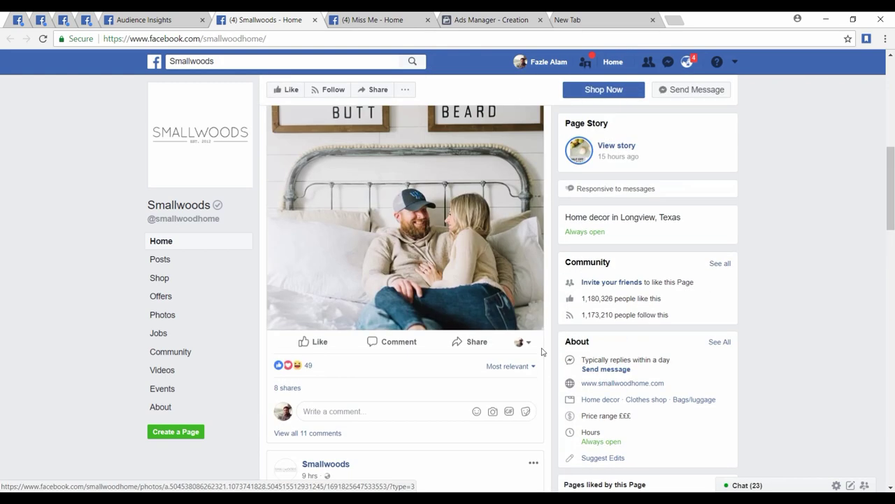
scroll(541, 351, up, 6)
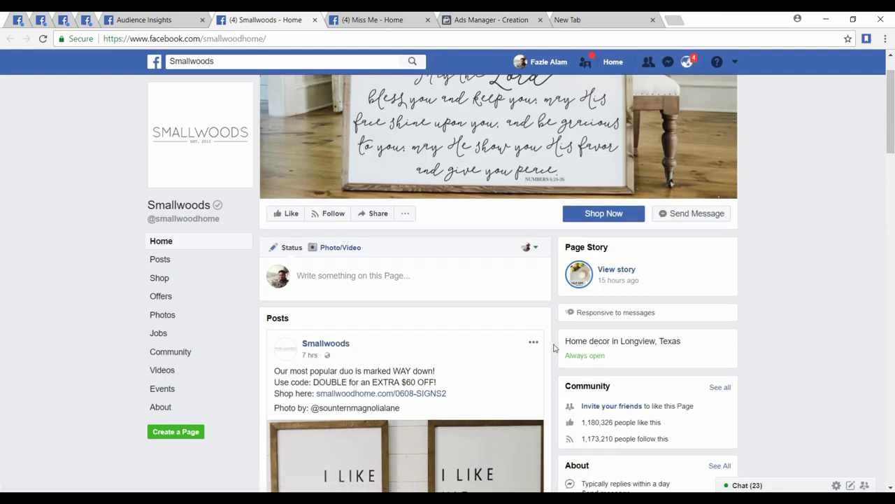
scroll(553, 347, down, 15)
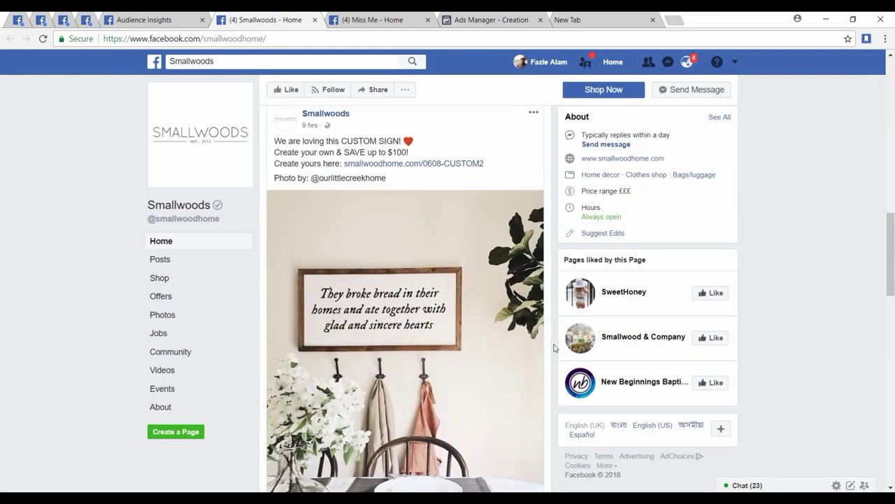
scroll(553, 347, down, 8)
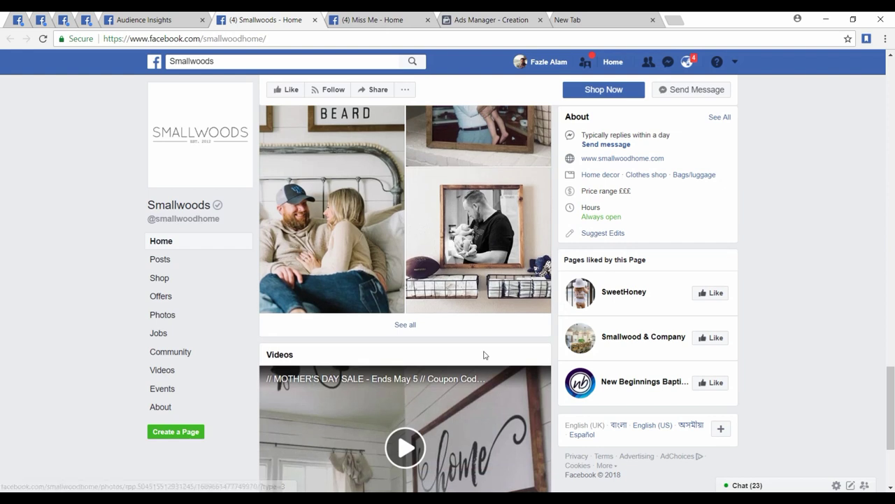
scroll(401, 328, down, 3)
scroll(394, 343, down, 3)
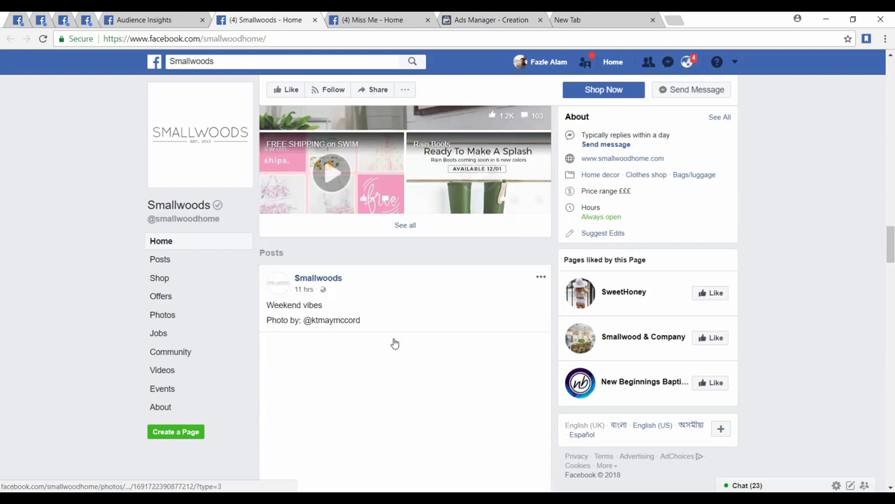
scroll(396, 342, up, 3)
scroll(395, 343, up, 4)
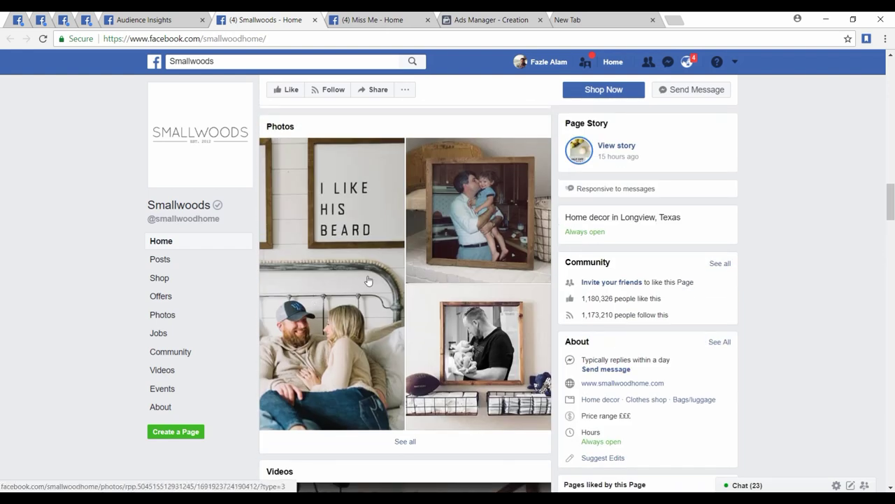
scroll(480, 322, down, 6)
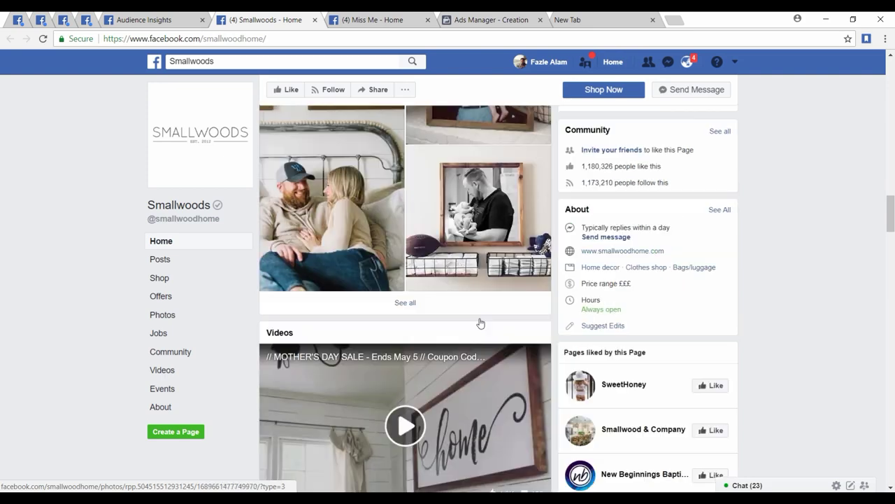
scroll(481, 322, down, 5)
scroll(480, 320, up, 5)
scroll(480, 320, up, 3)
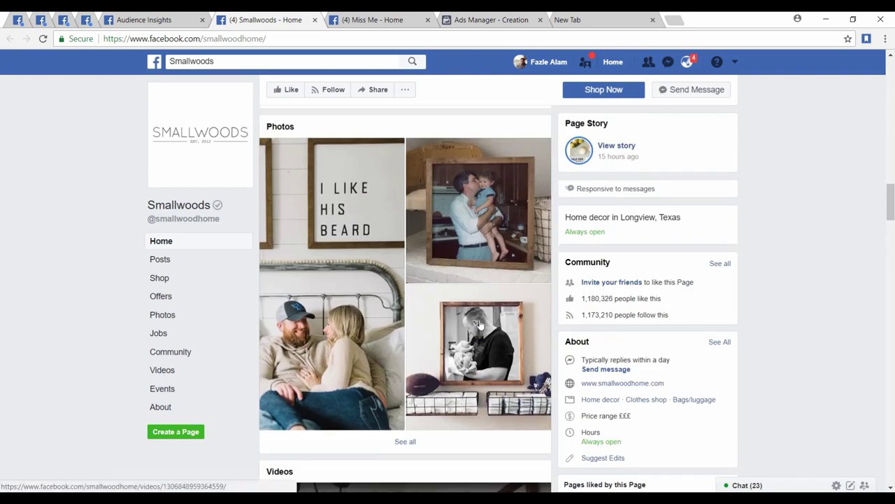
scroll(480, 322, down, 6)
scroll(479, 322, up, 10)
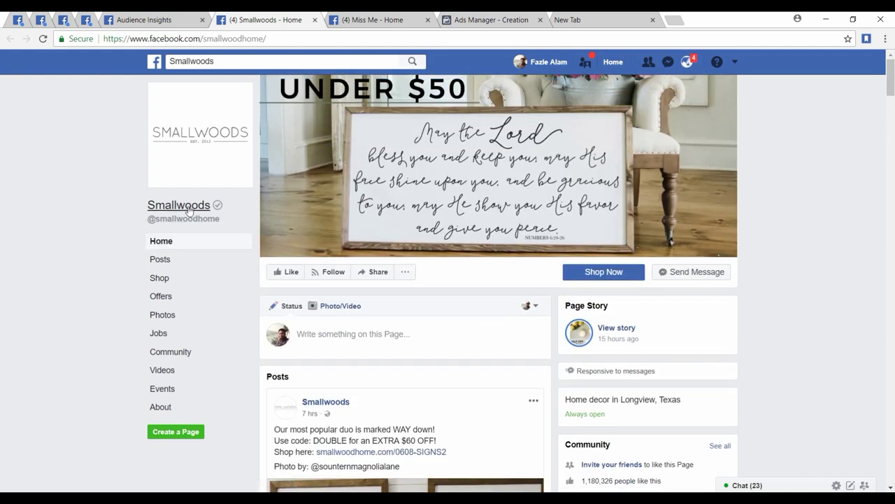
mouse_move(186, 225)
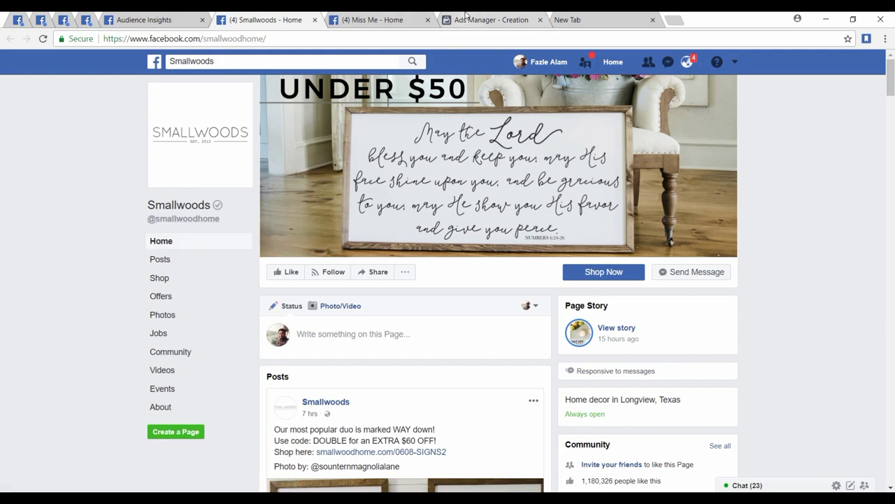
Search the must-also-match interests in Ads Manager for "small" and recheck the Smallwoods page's handle
click(490, 20)
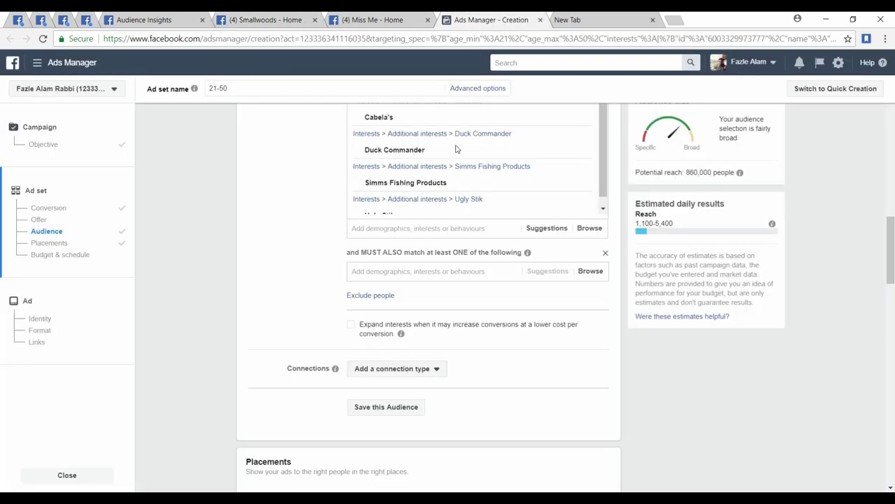
click(434, 271)
text(small)
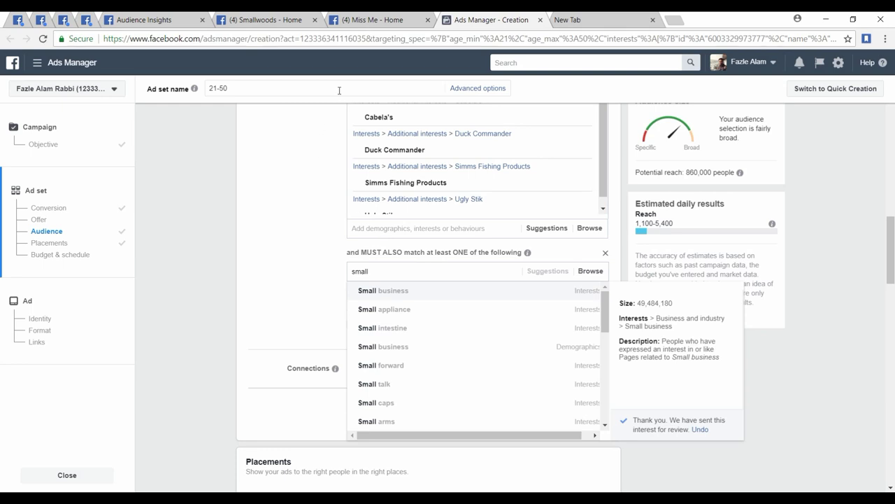
click(283, 17)
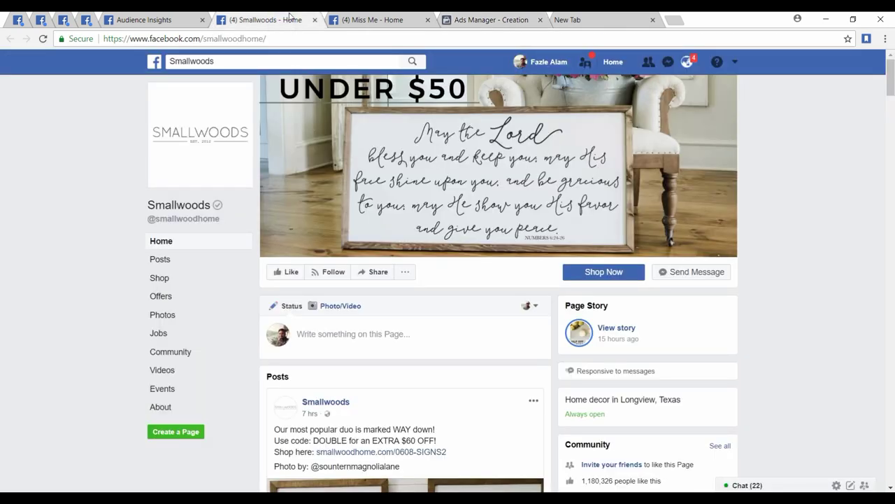
Search the must-also-match interests in Ads Manager for "smallwoodhome" and clear the search text
click(493, 19)
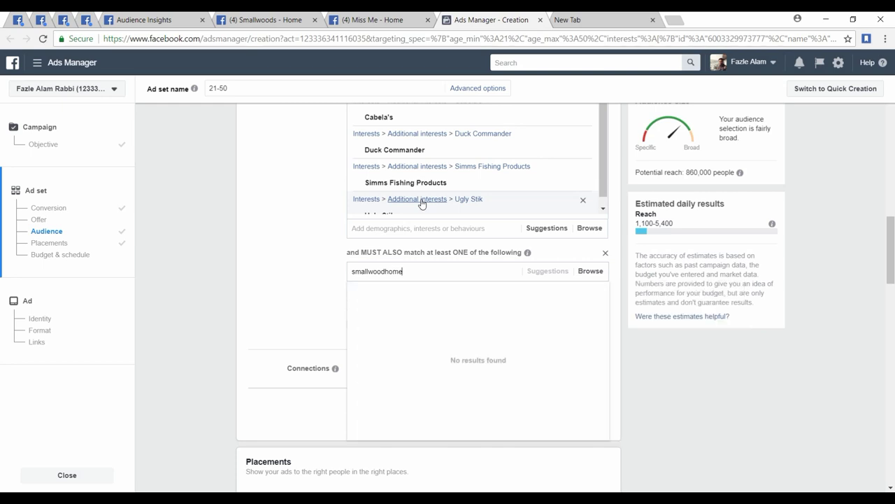
key(BackSpace)
key(BackSpace)
key(BackSpace)
key(BackSpace)
key(BackSpace)
key(BackSpace)
key(BackSpace)
key(BackSpace)
key(BackSpace)
key(BackSpace)
key(BackSpace)
key(BackSpace)
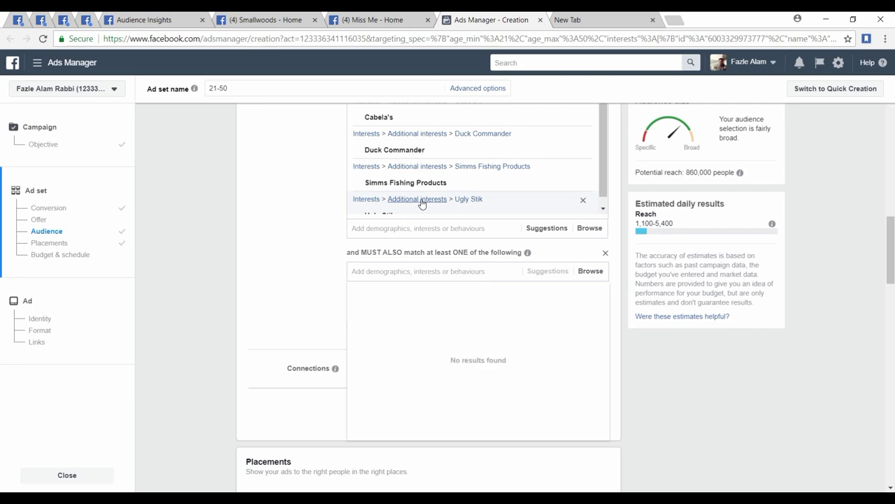
Review the Smallwoods page's community figures, business details, videos and recent posts, and close the page
click(246, 17)
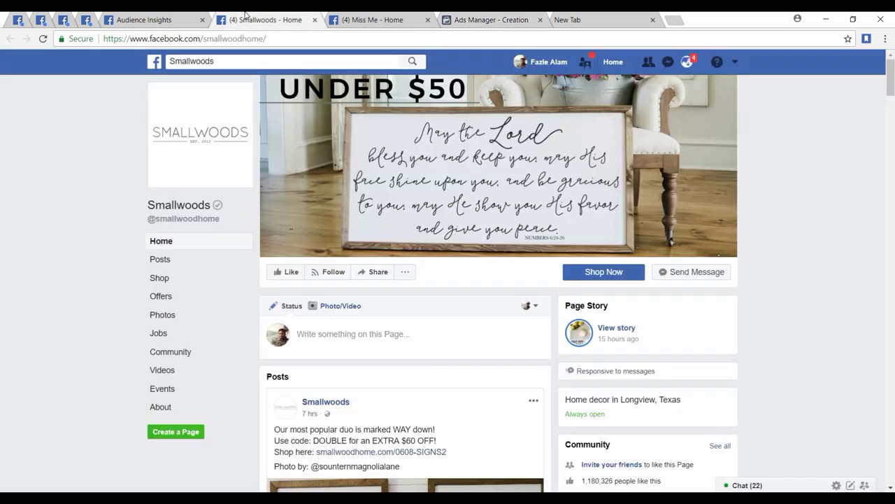
scroll(490, 273, down, 3)
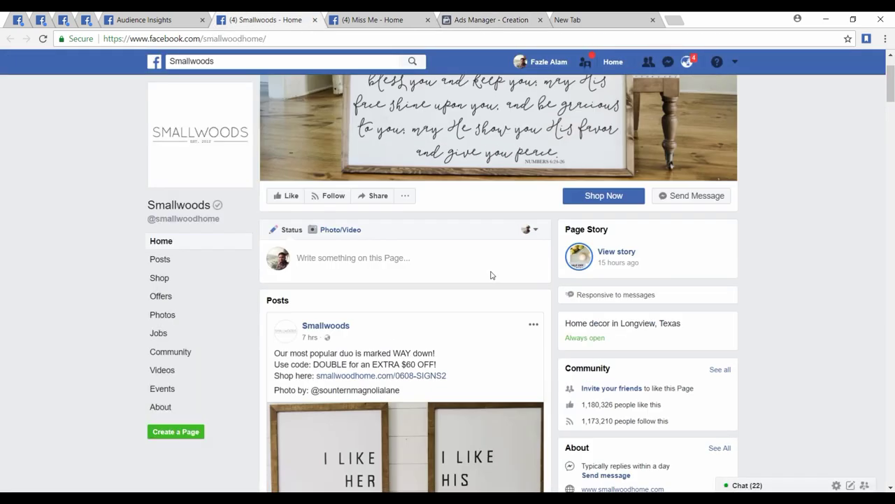
scroll(582, 271, down, 2)
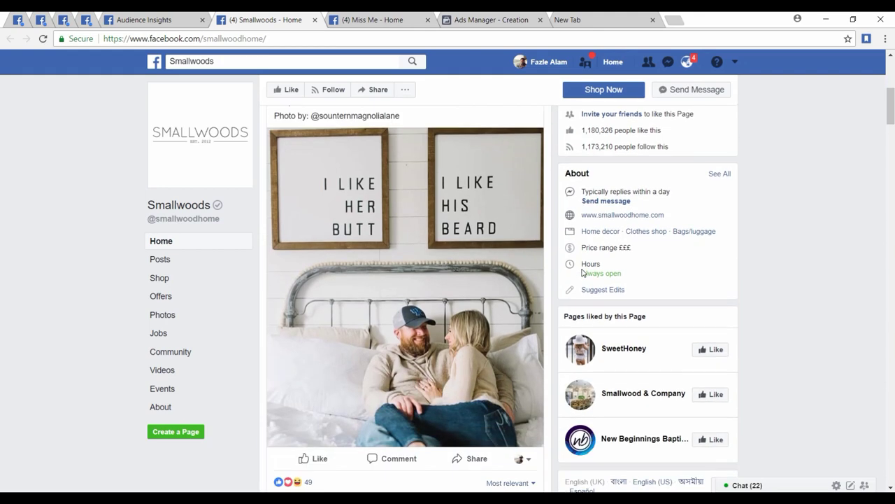
scroll(582, 272, down, 4)
scroll(582, 272, down, 20)
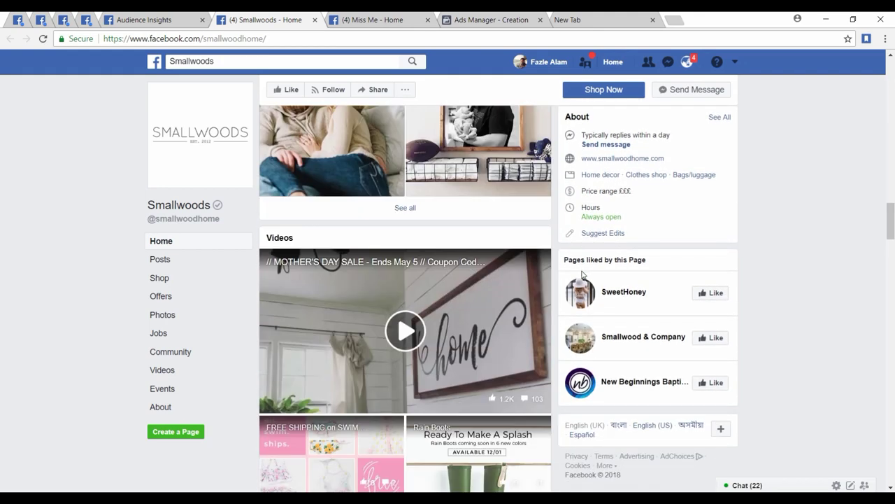
scroll(582, 273, down, 15)
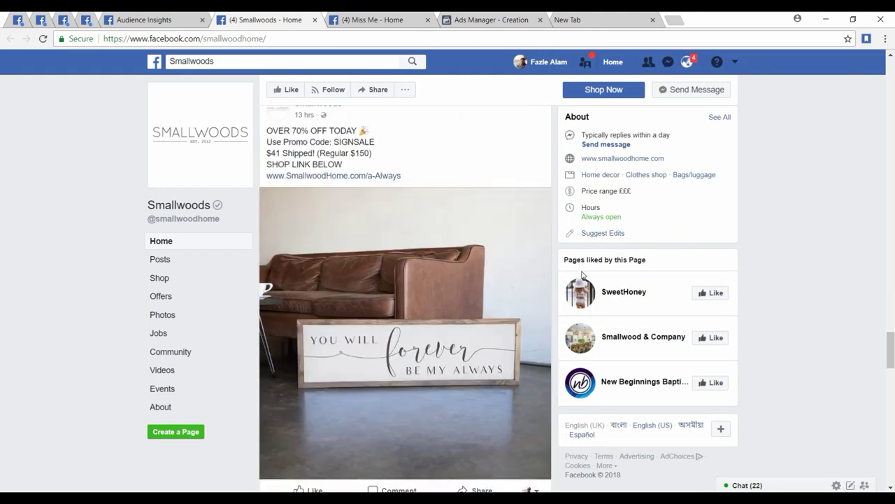
scroll(376, 228, down, 3)
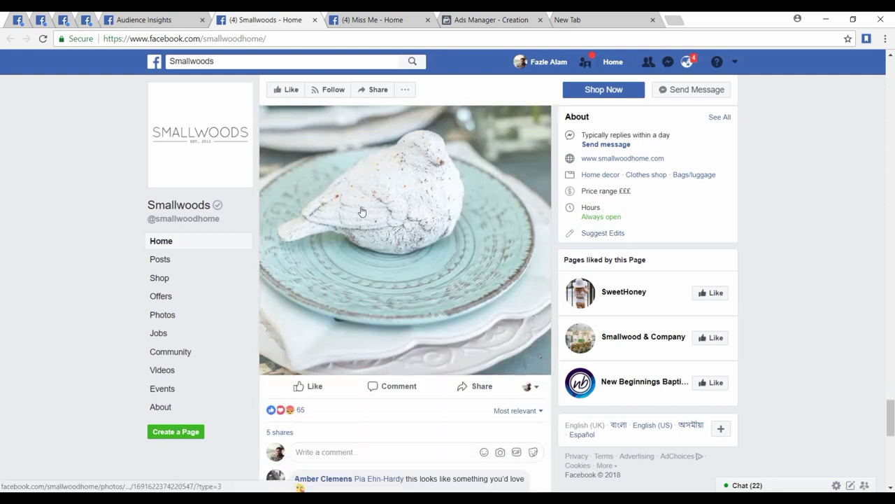
click(316, 21)
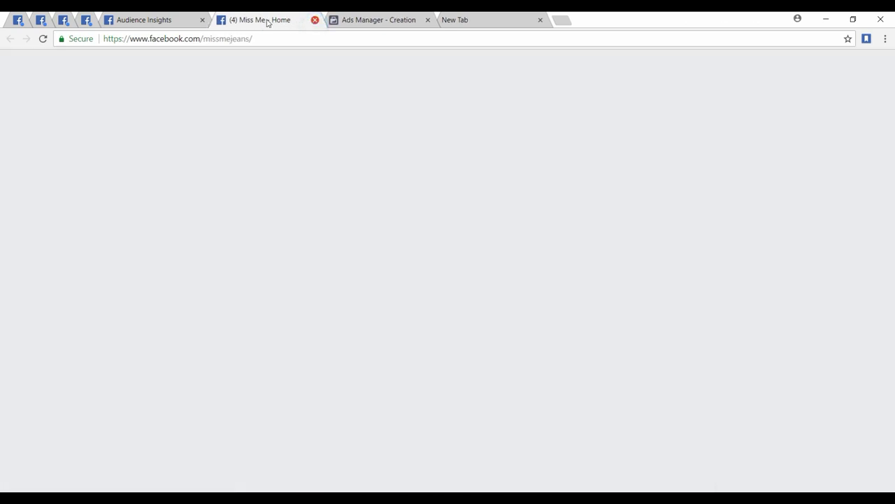
Examine the Miss Me page's community figures, photos, posts and shop items, dismissing its notification and chat pop-ups
scroll(140, 240, down, 2)
scroll(140, 240, down, 3)
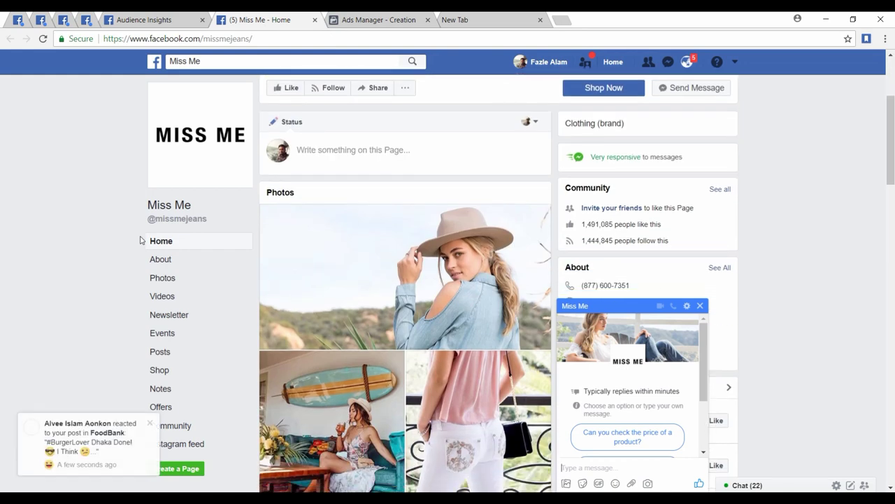
click(149, 423)
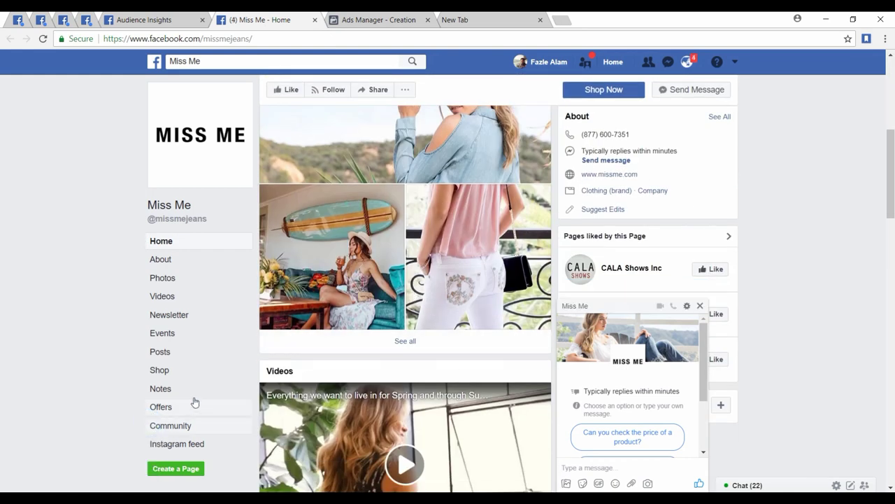
click(700, 306)
scroll(323, 318, down, 4)
scroll(323, 318, down, 4)
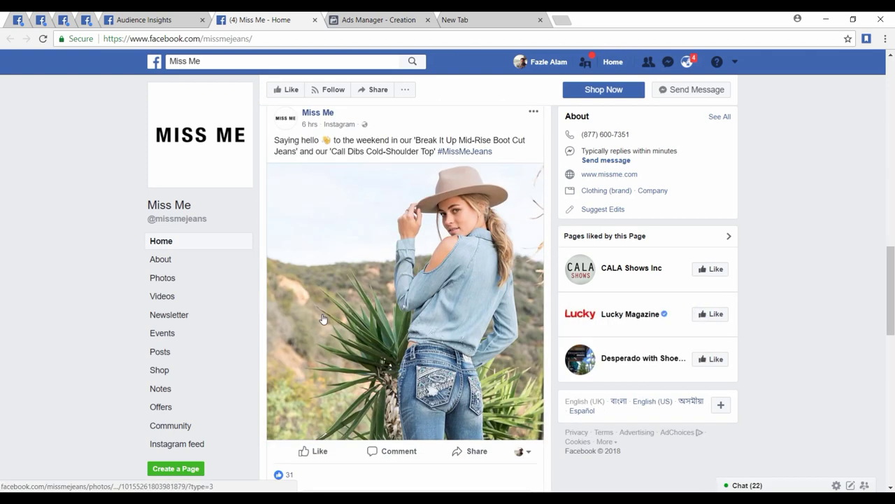
scroll(323, 318, down, 10)
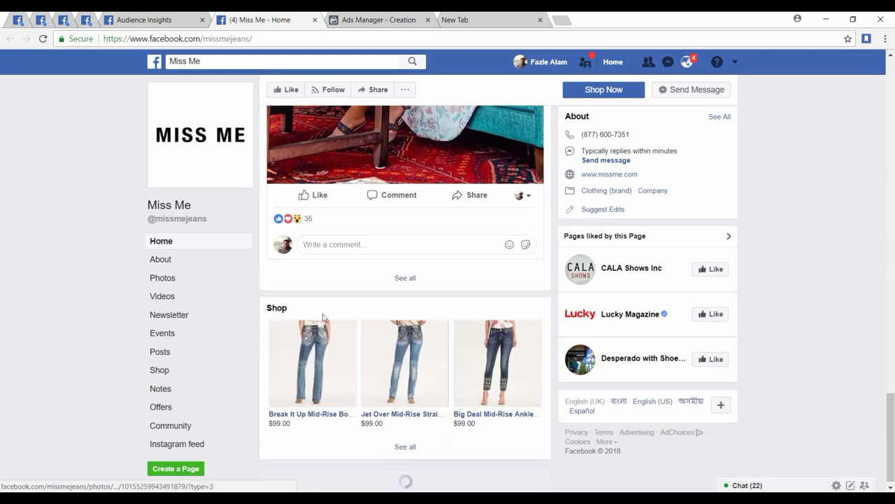
scroll(650, 210, up, 5)
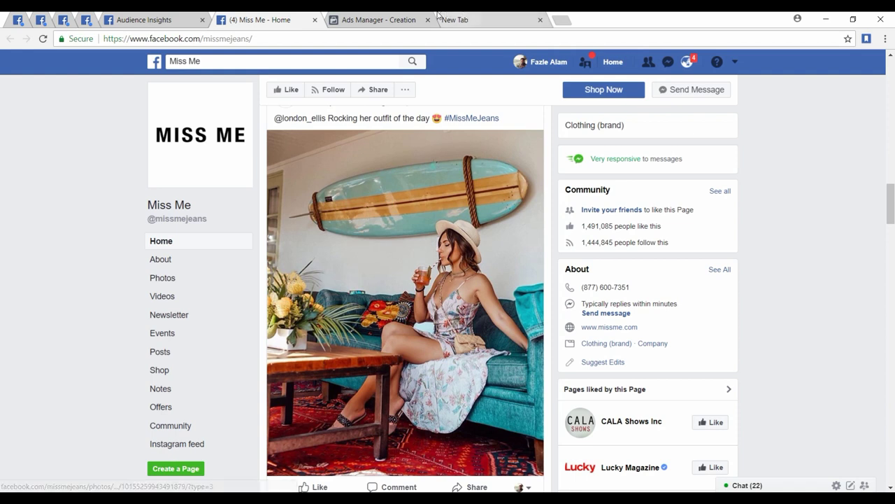
Test Miss Me as a must-also-match interest in Ads Manager to check the potential reach, and remove it again
click(371, 18)
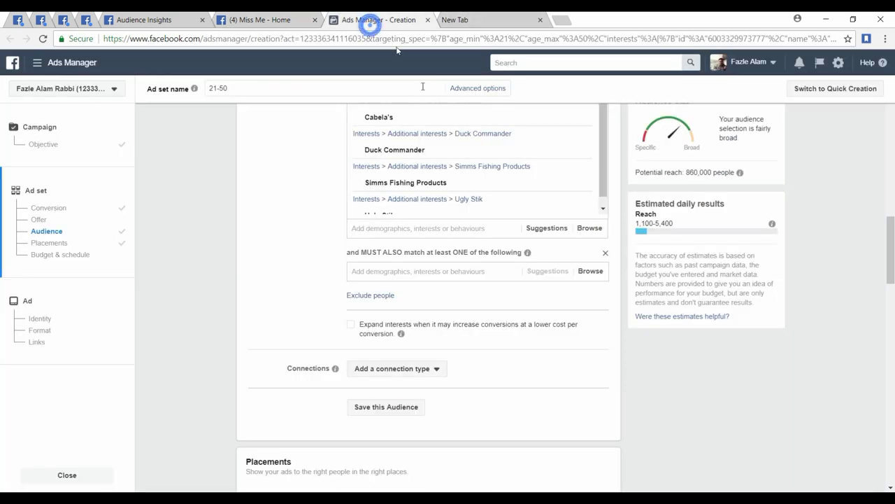
click(422, 270)
text(miss me)
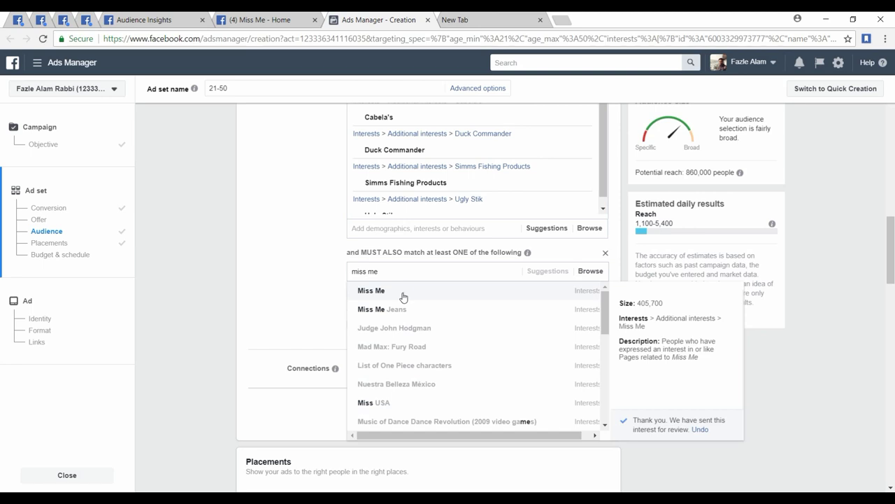
click(403, 297)
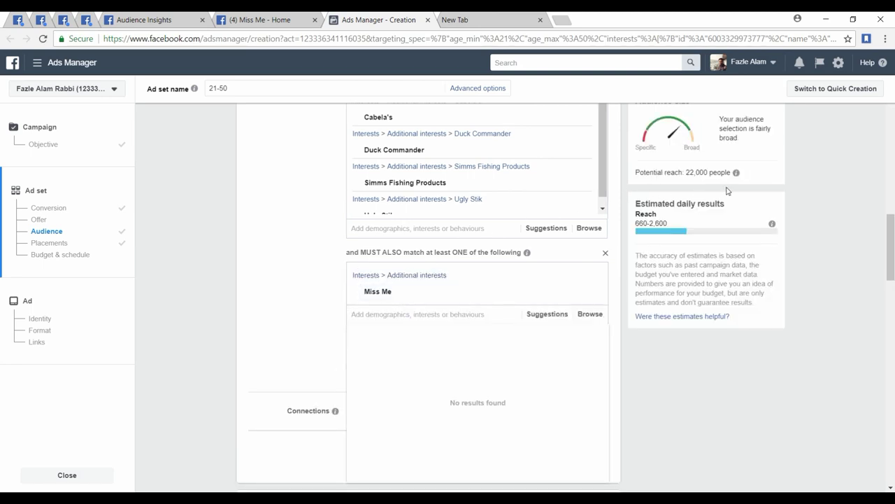
mouse_move(580, 294)
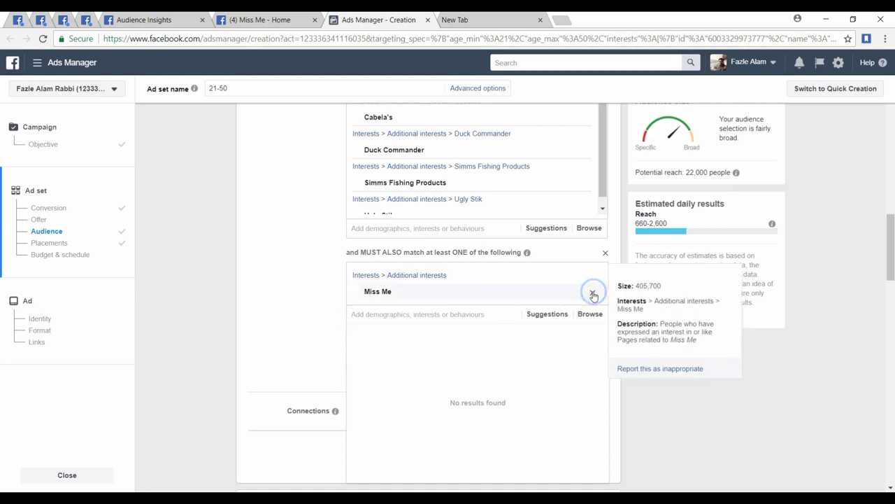
click(592, 293)
Set the ad set's daily budget to $16.00
scroll(288, 282, down, 6)
scroll(288, 282, down, 7)
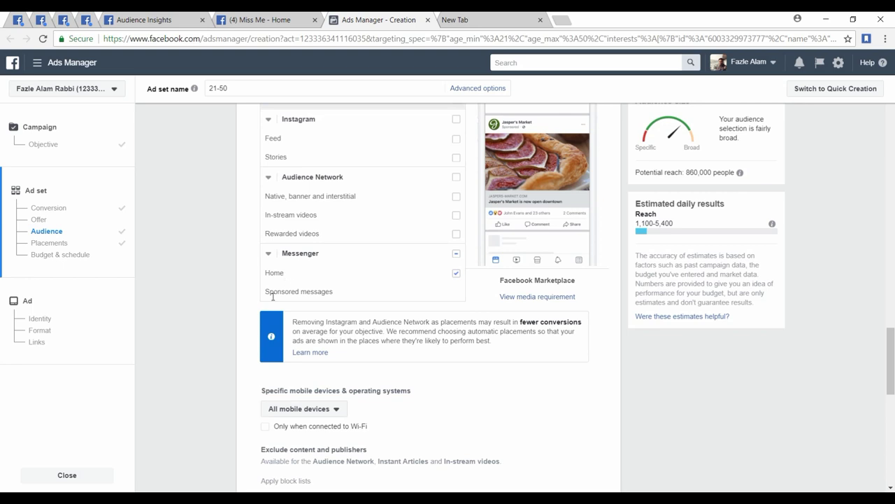
click(455, 306)
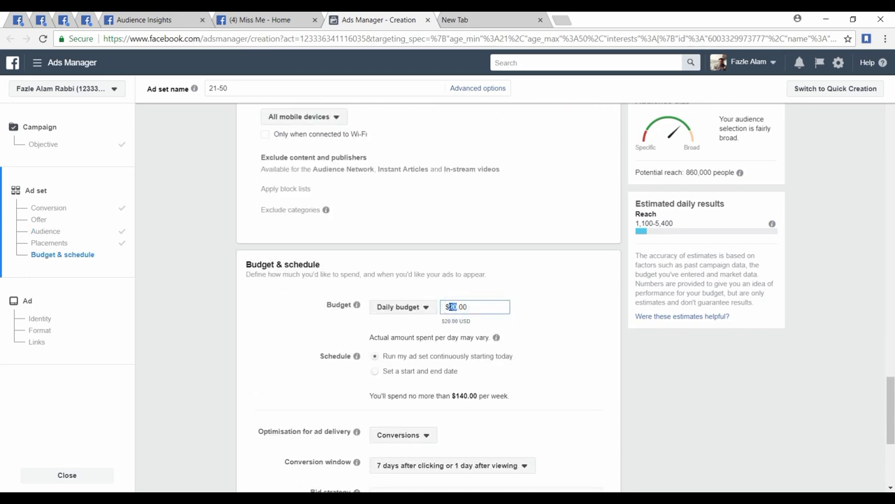
text(16)
click(544, 308)
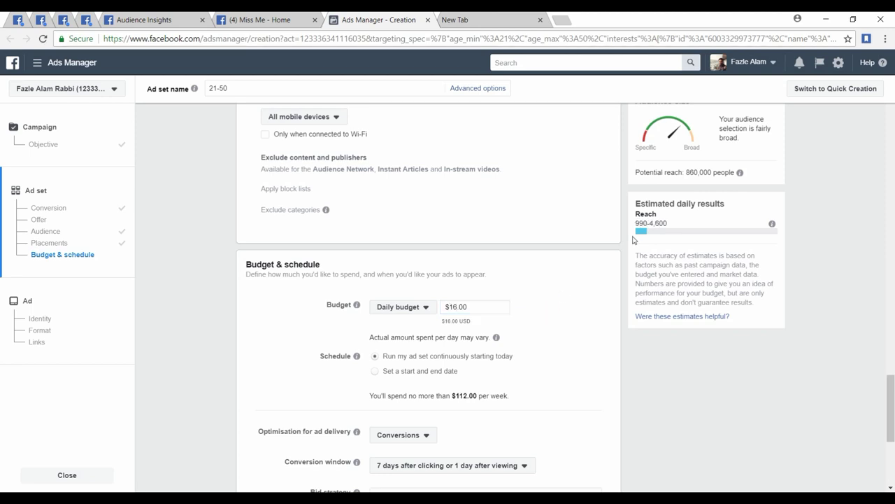
Review the ad set's placements, budget and schedule, and audience targeting settings in Ads Manager
scroll(539, 323, up, 8)
right_click(541, 326)
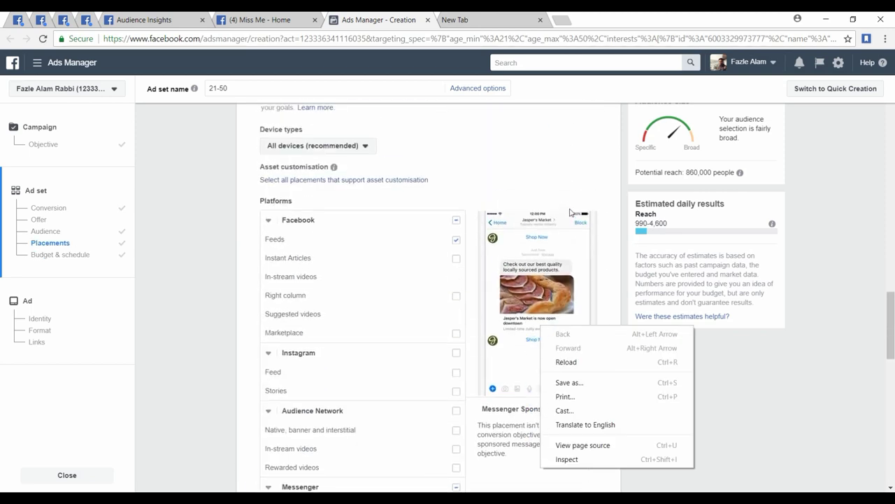
click(546, 171)
scroll(546, 173, up, 7)
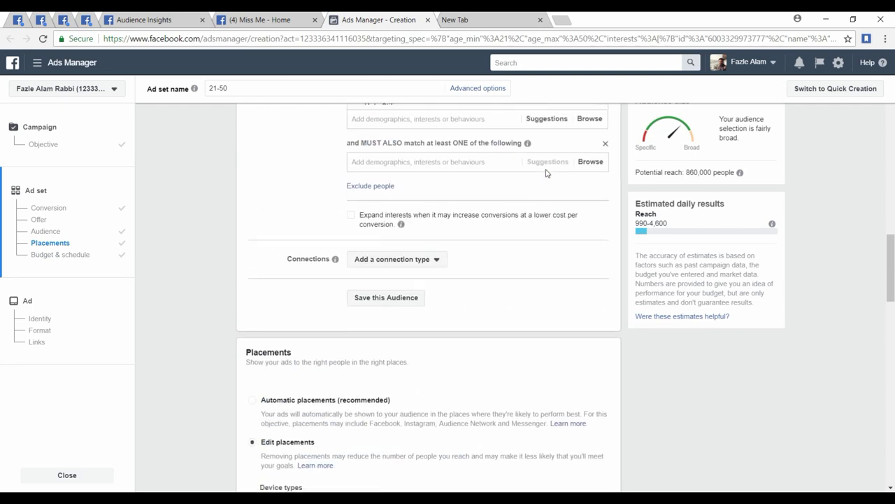
click(276, 20)
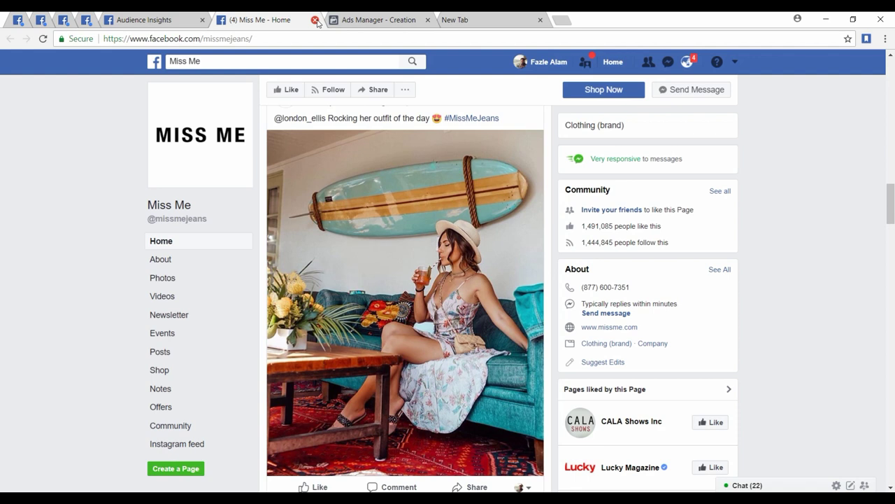
click(381, 20)
scroll(404, 340, down, 10)
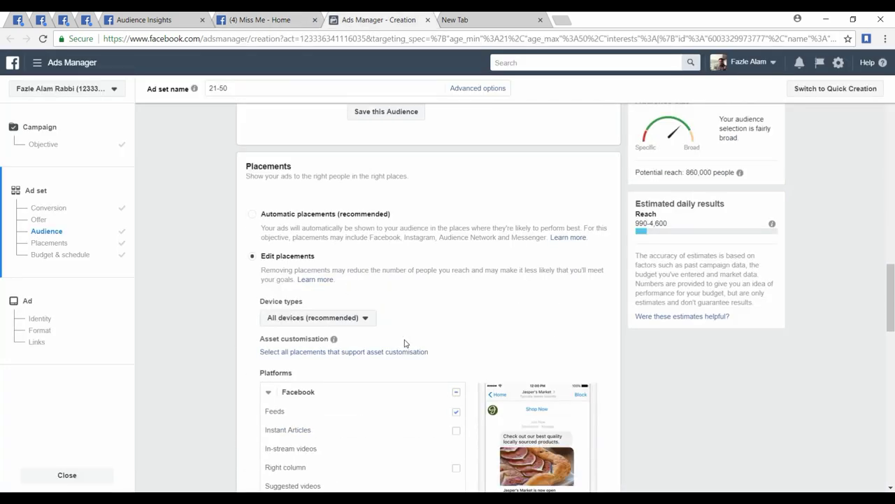
scroll(404, 342, down, 2)
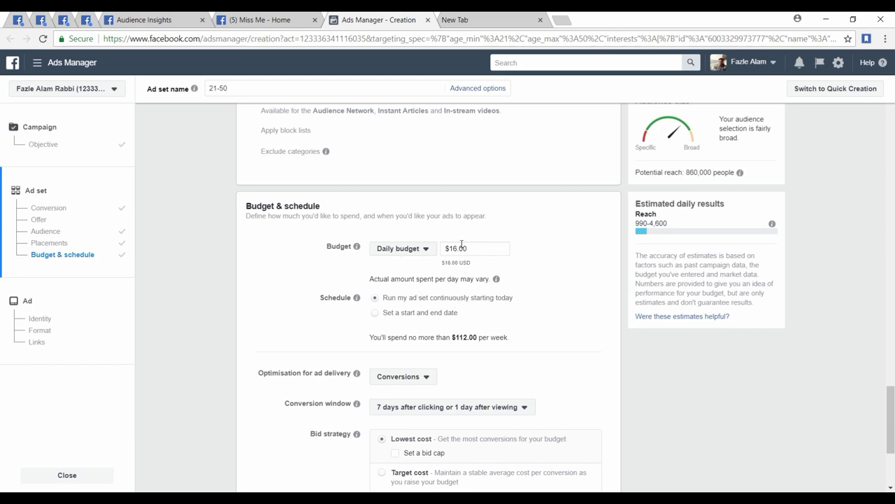
scroll(570, 264, up, 20)
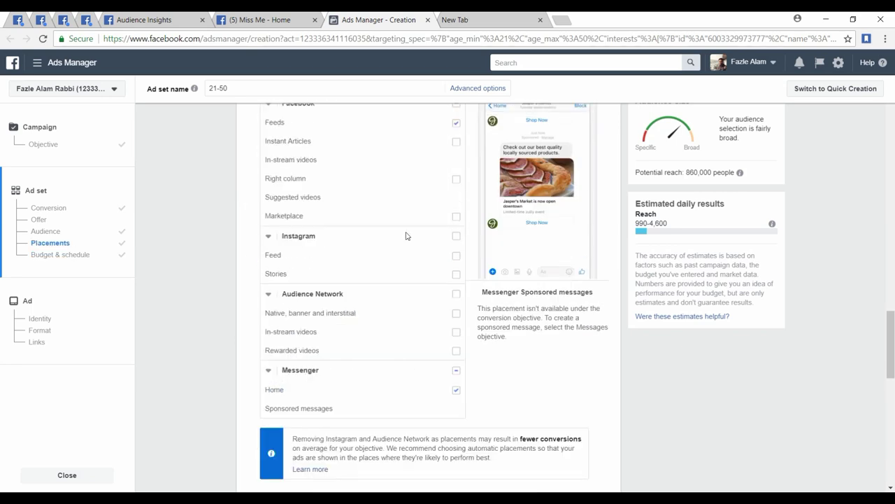
scroll(253, 131, up, 5)
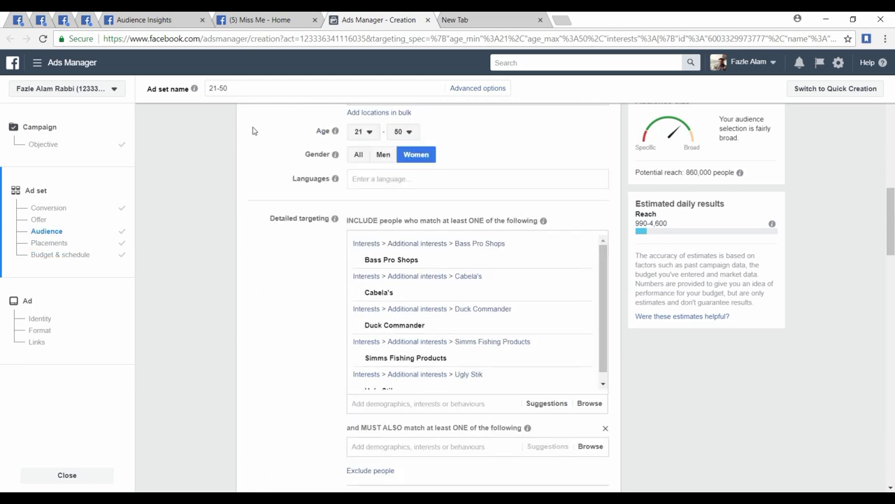
Close the Miss Me page and look through the related pages in Audience Insights down to Modern Vintage Boutique
click(282, 26)
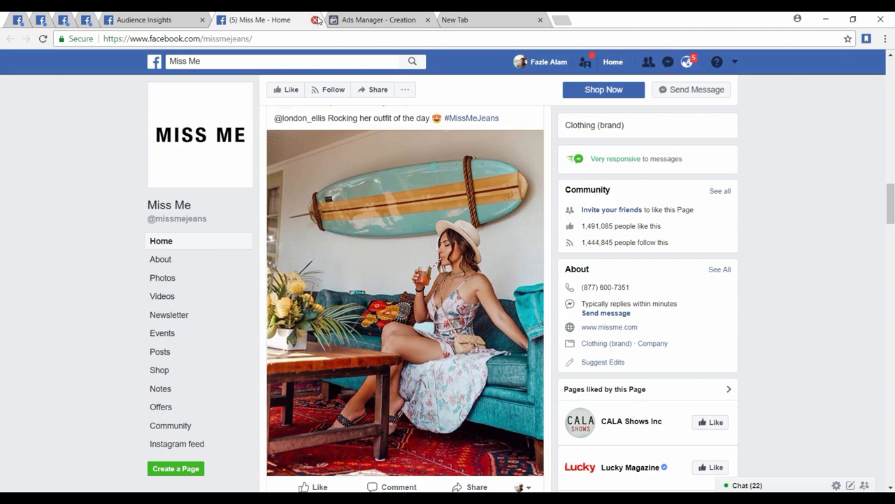
click(314, 20)
click(120, 17)
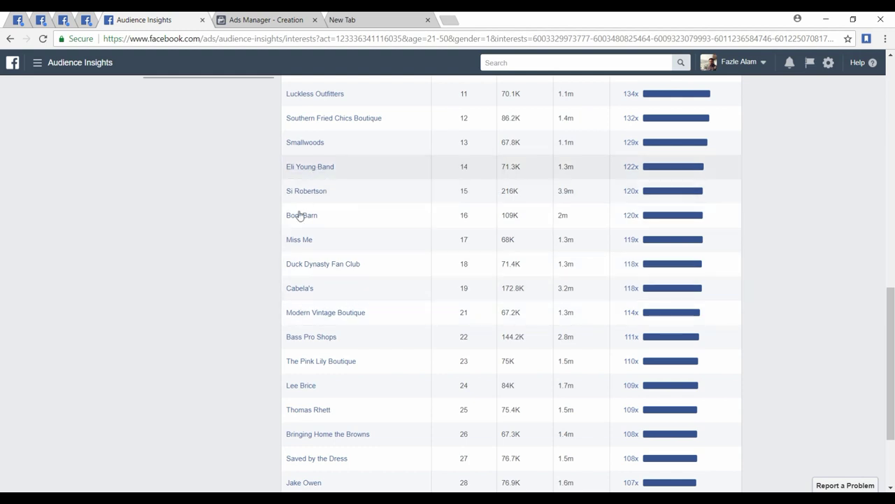
mouse_move(312, 269)
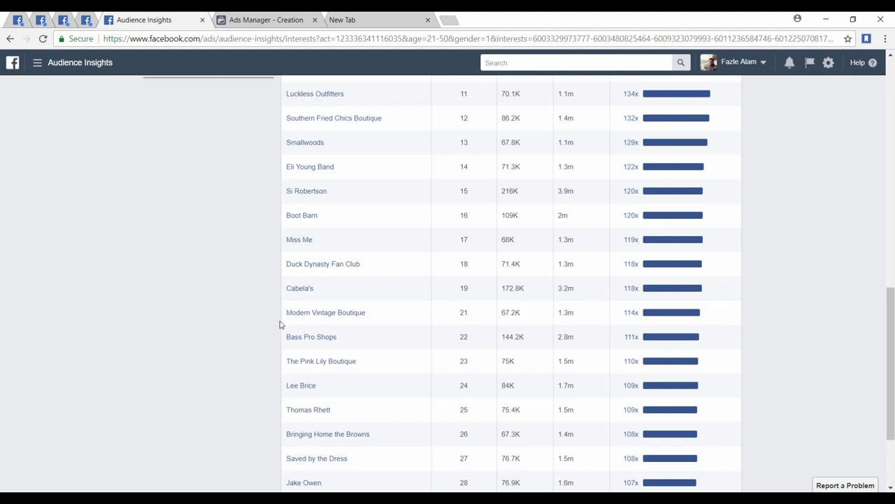
mouse_move(304, 317)
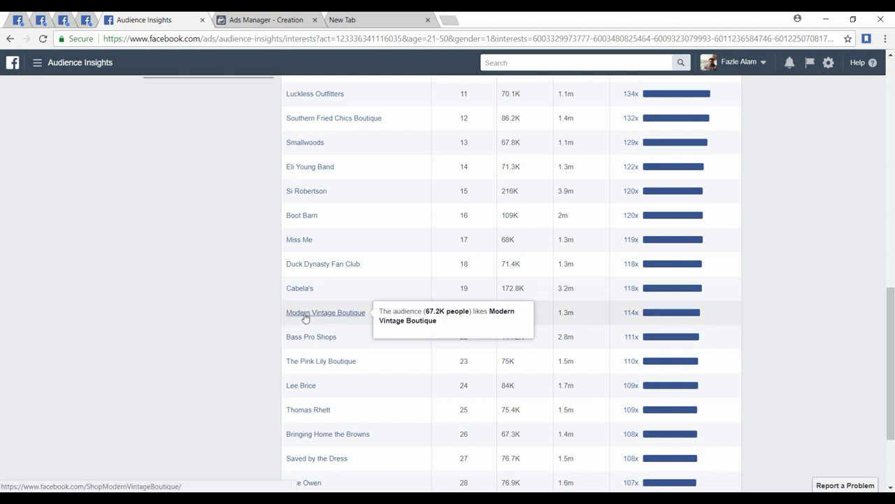
Open the Modern Vintage Boutique, The Pink Lily Boutique and Bringing Home the Browns pages in new tabs from the Audience Insights list
right_click(305, 318)
click(336, 327)
mouse_move(302, 342)
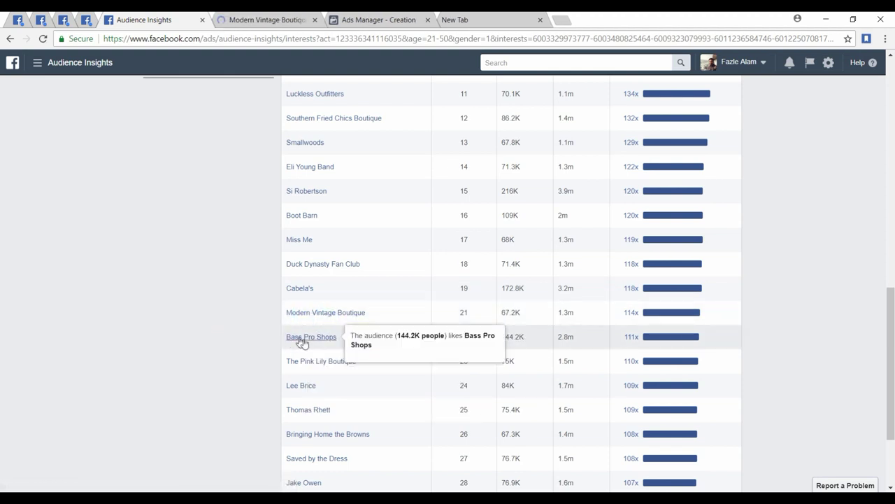
right_click(308, 365)
click(330, 370)
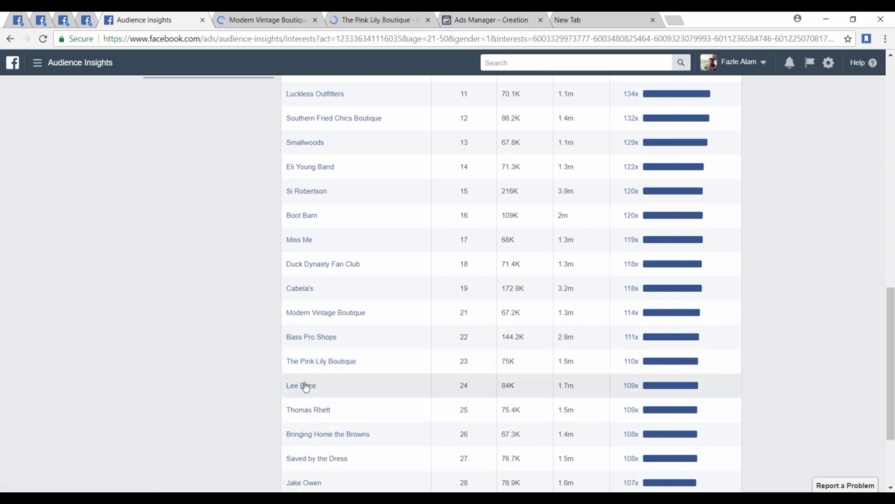
mouse_move(306, 387)
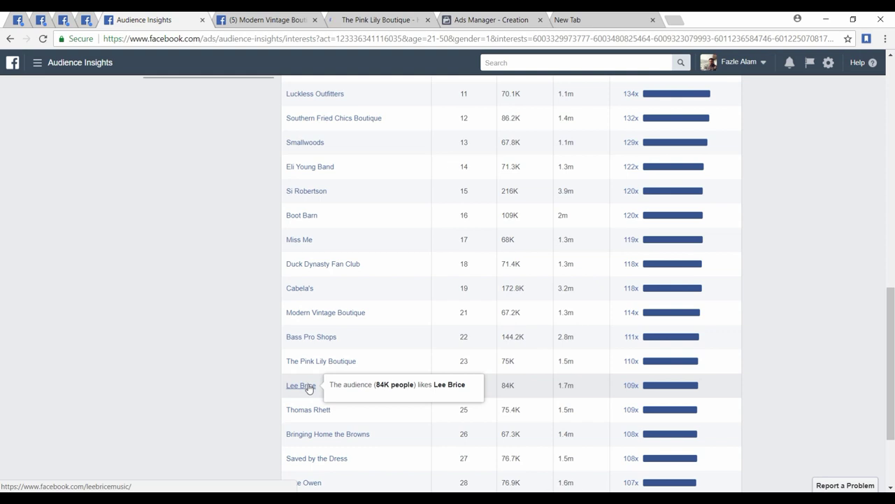
scroll(252, 387, down, 1)
mouse_move(314, 357)
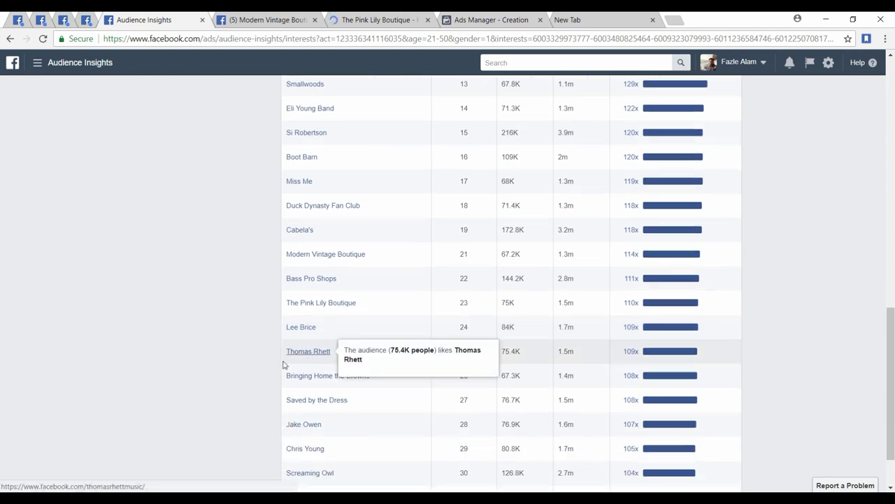
mouse_move(340, 377)
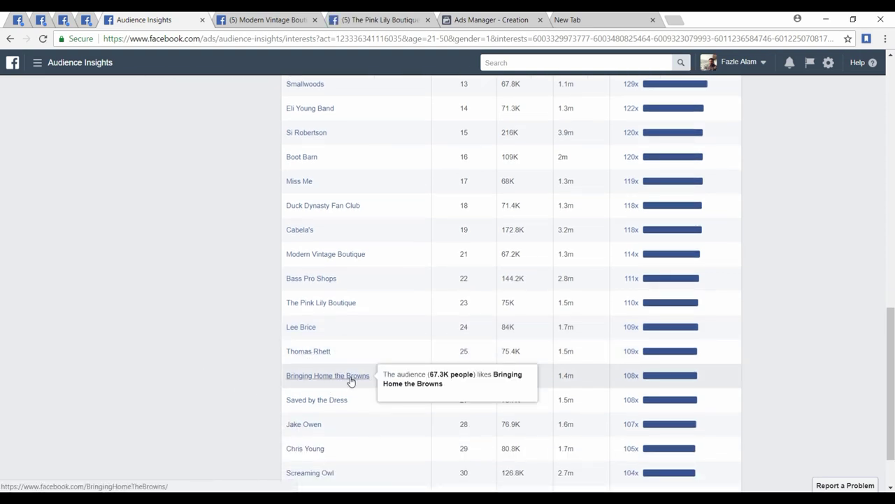
right_click(306, 377)
click(350, 382)
click(224, 385)
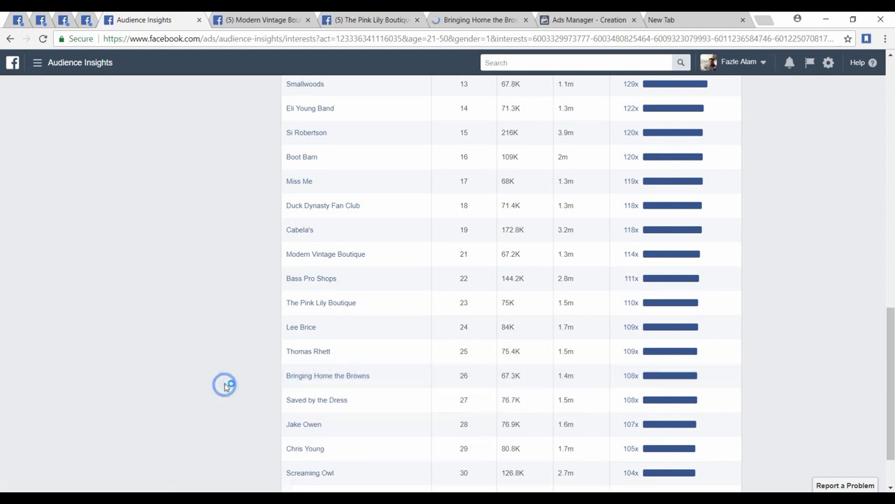
Look through the Modern Vintage Boutique page, including its category, community figures, posts and videos
click(247, 22)
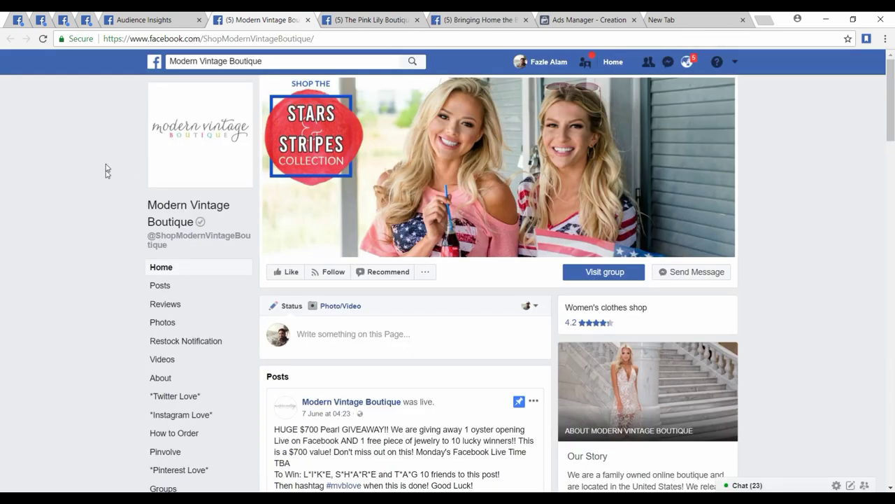
scroll(79, 231, down, 2)
scroll(78, 230, up, 2)
scroll(75, 231, down, 3)
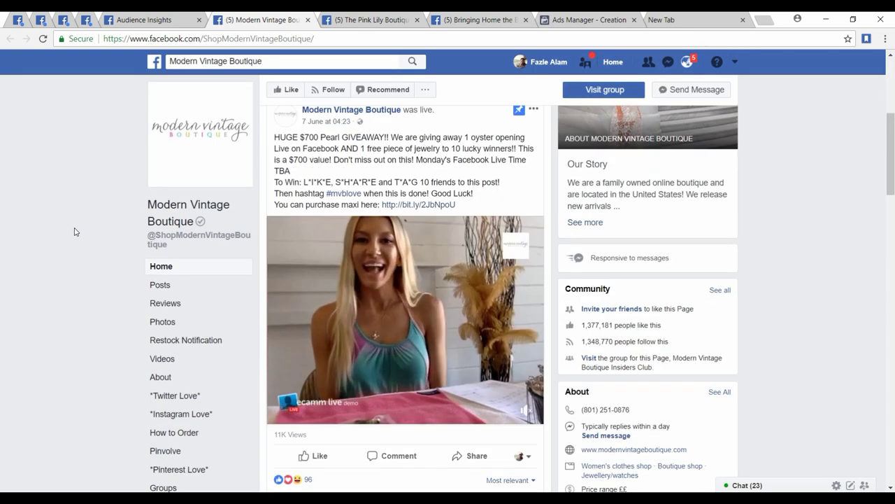
scroll(434, 205, up, 2)
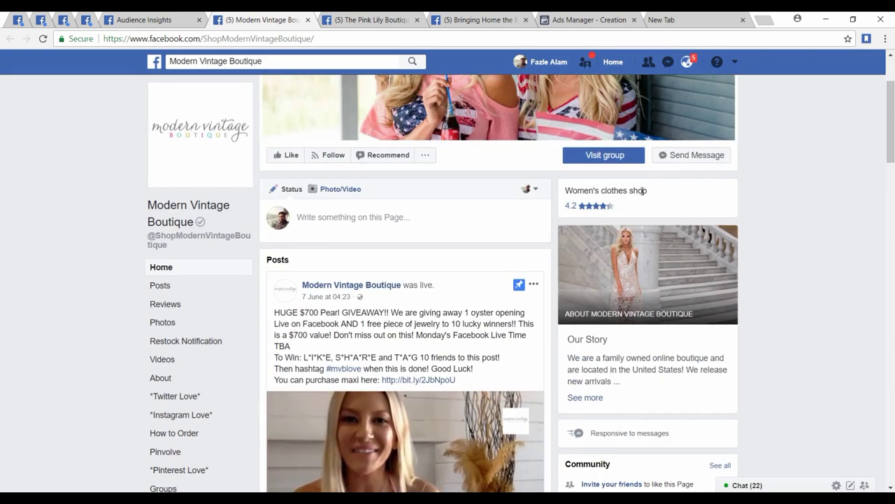
scroll(642, 191, down, 2)
scroll(480, 297, down, 5)
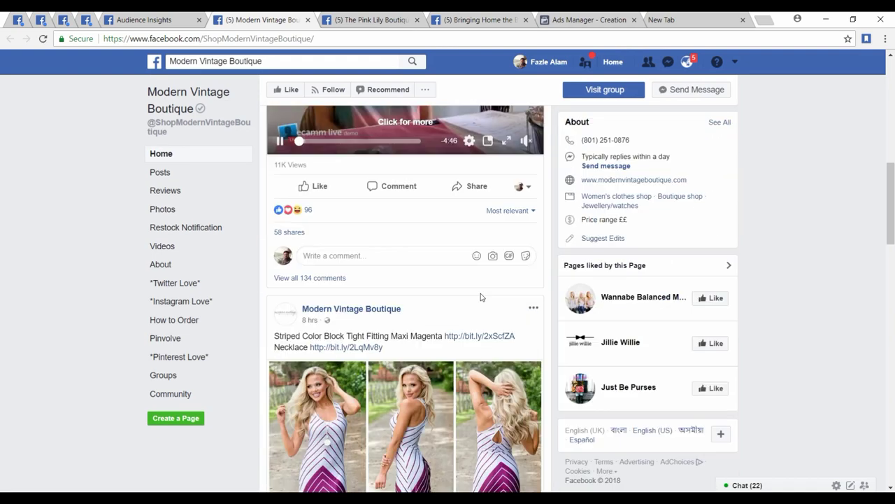
scroll(480, 298, down, 3)
scroll(480, 298, down, 15)
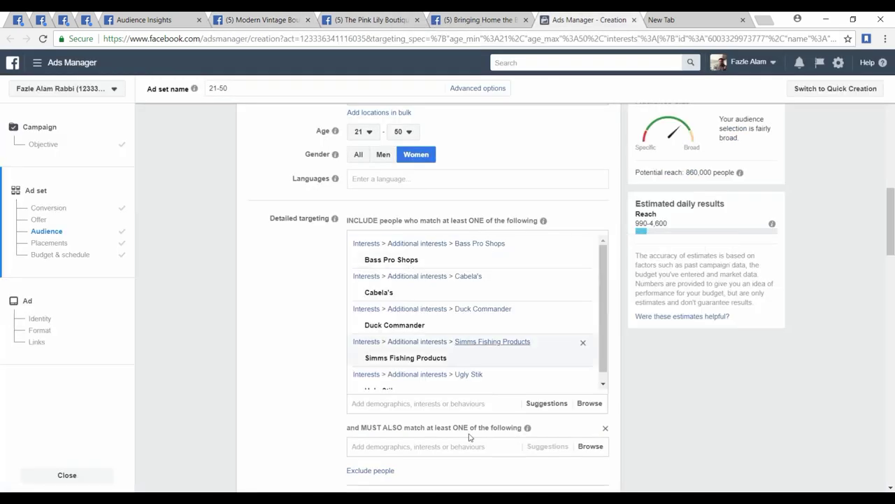
Add Modern Vintage Boutique as a must-also-match interest in Ads Manager and check the potential reach
click(588, 20)
click(438, 445)
text(mo)
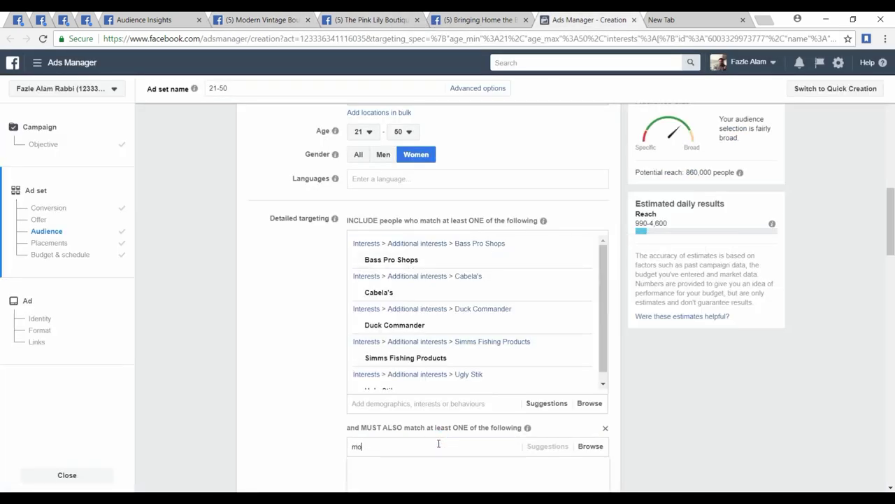
text(dern vintage)
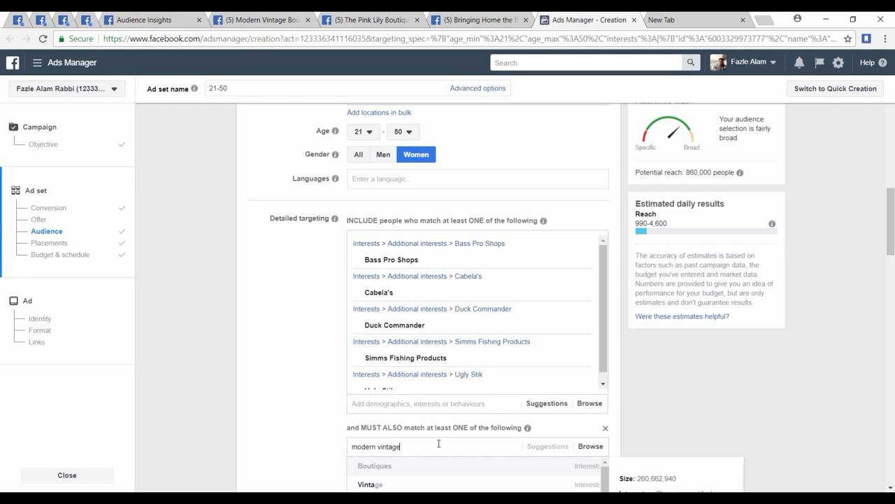
scroll(315, 422, down, 3)
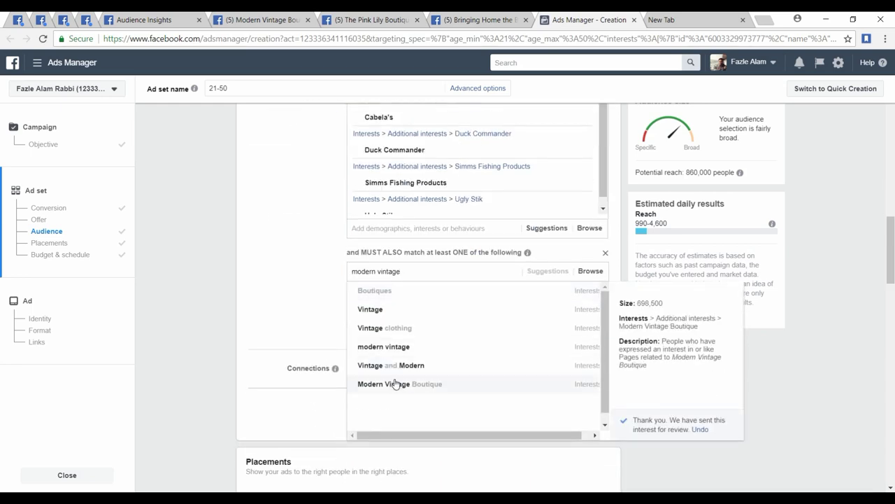
click(395, 384)
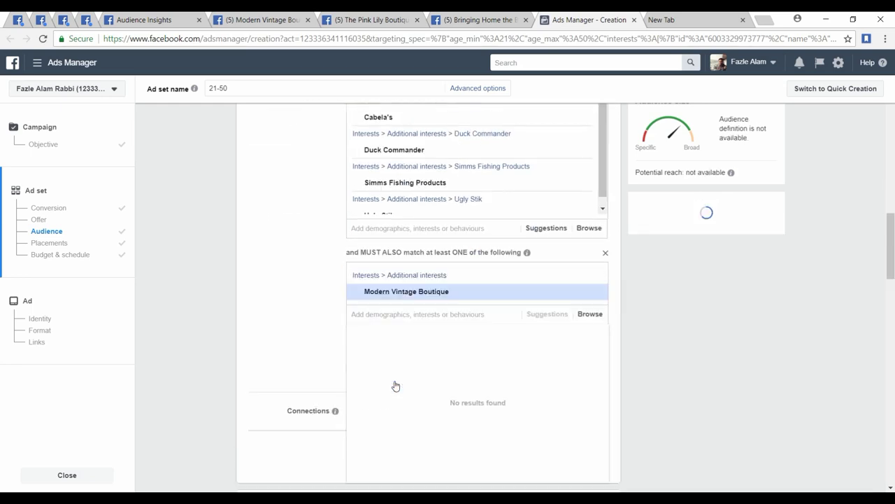
click(283, 337)
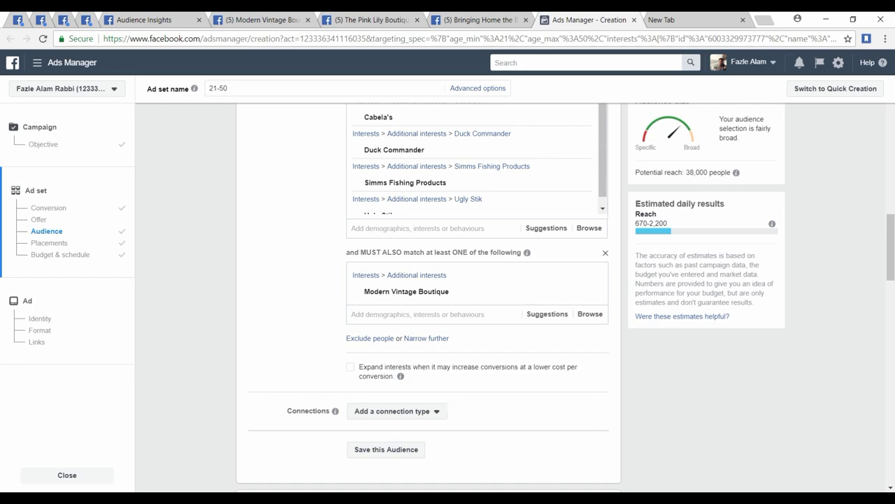
Switch to the Niche document in Word and add "Modern Vintage Boutique" on a new line below Real Country Ladies
click(476, 447)
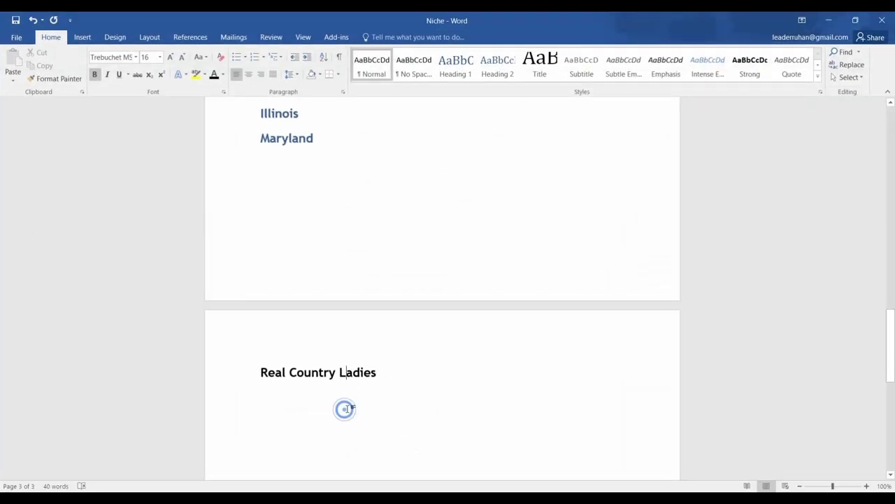
click(424, 373)
key(Return)
text(Modern Vintage )
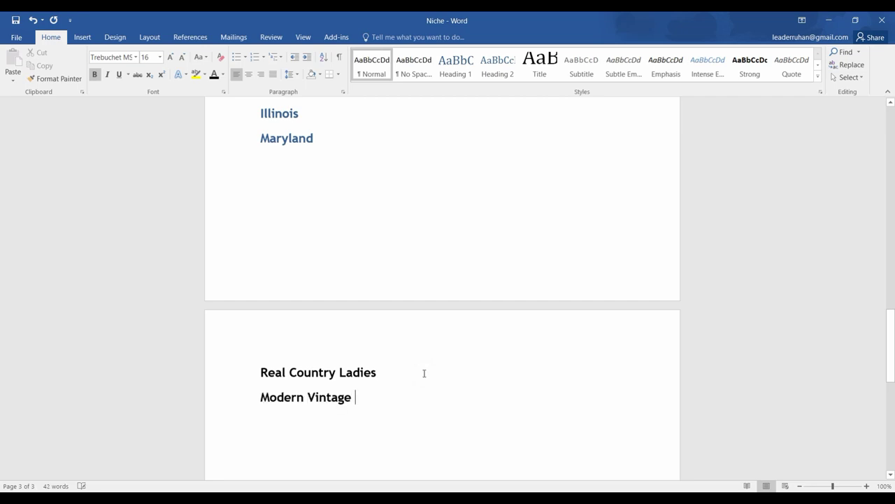
text(Boutique)
key(alt+Tab)
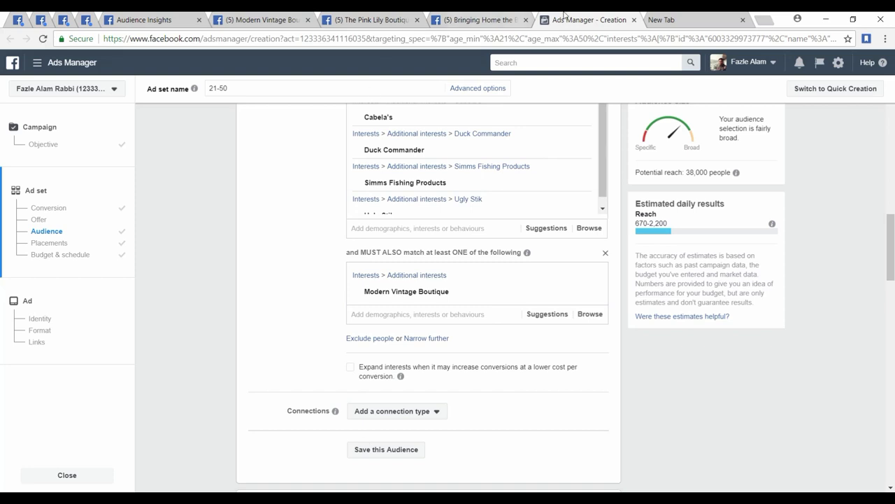
Close the Modern Vintage Boutique page and remove that interest from the must-also-match targeting in Ads Manager
click(307, 18)
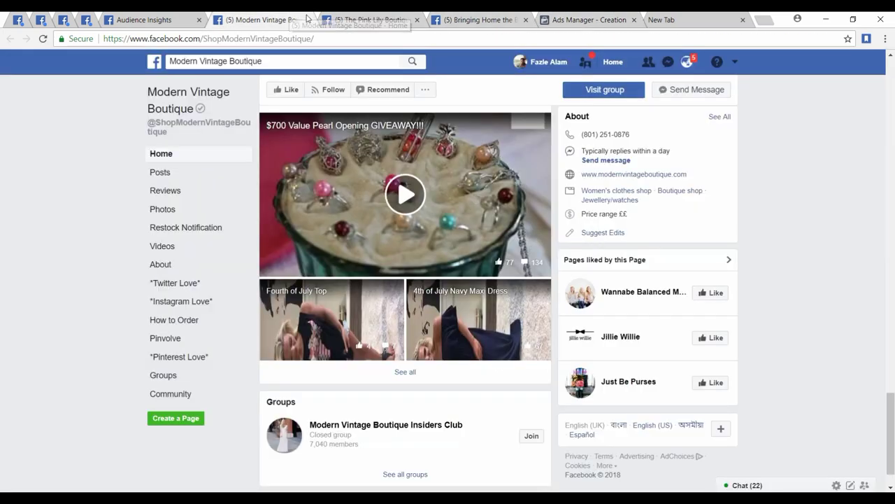
click(309, 20)
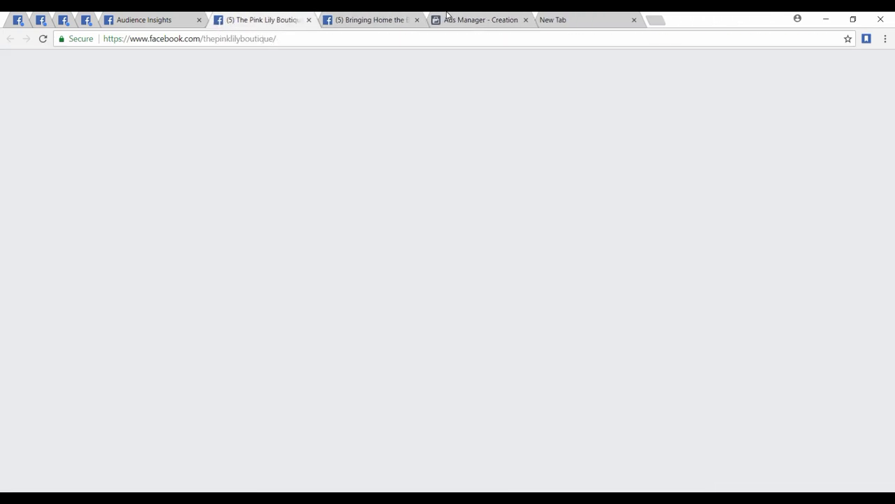
click(490, 20)
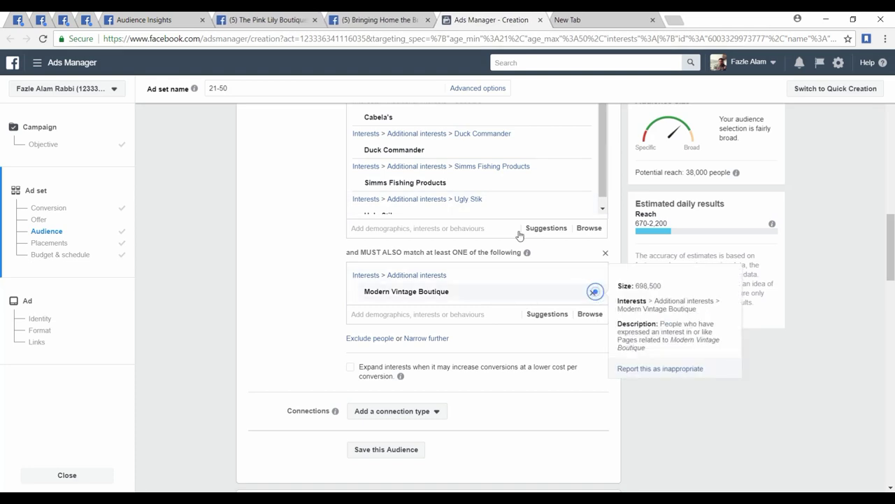
click(592, 293)
Look through The Pink Lily Boutique page's category, community figures and posts, closing its chat window
click(278, 19)
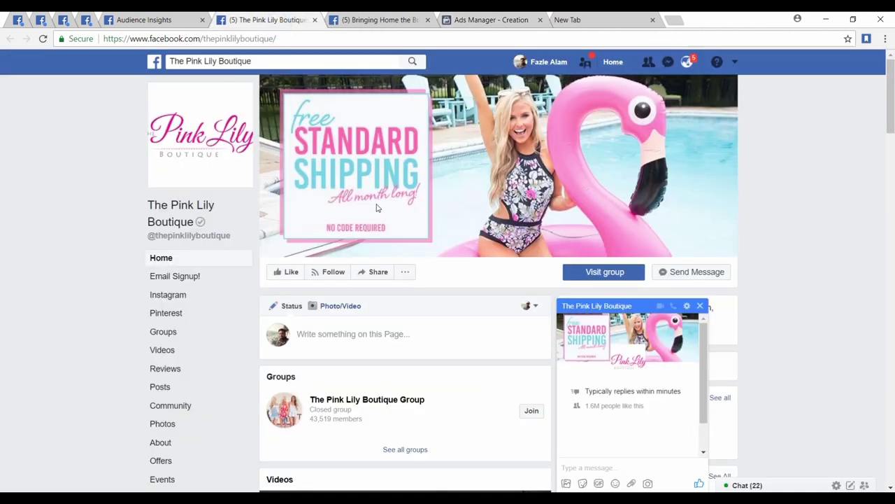
scroll(419, 224, down, 2)
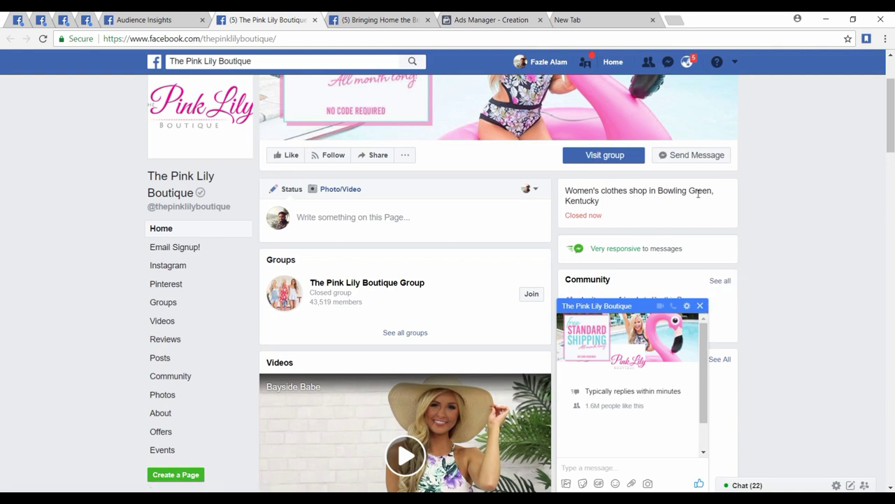
click(699, 305)
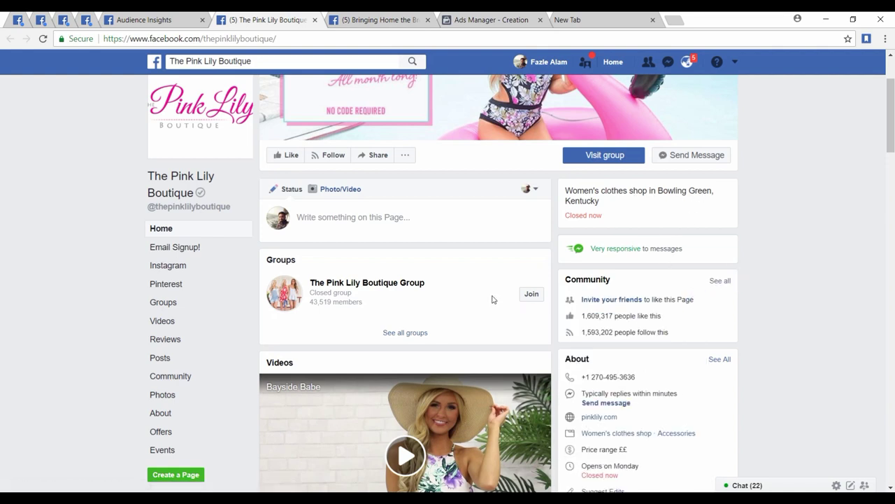
scroll(492, 299, down, 3)
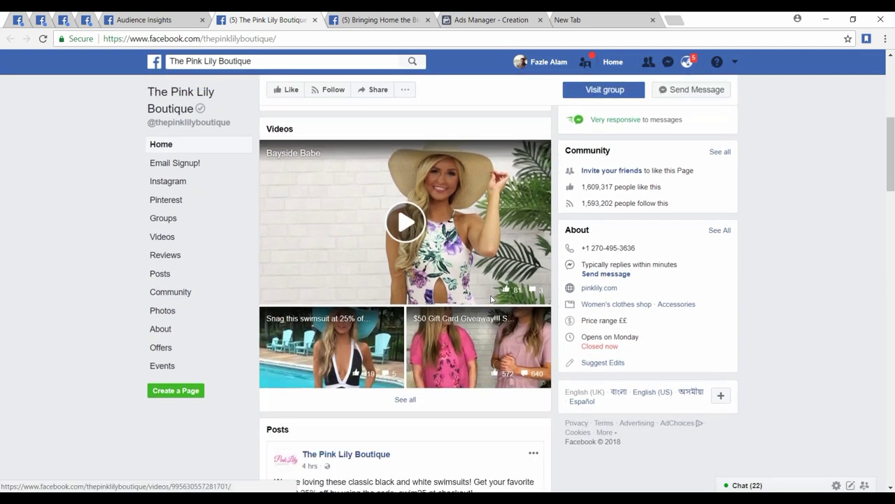
scroll(492, 299, down, 5)
scroll(490, 300, down, 10)
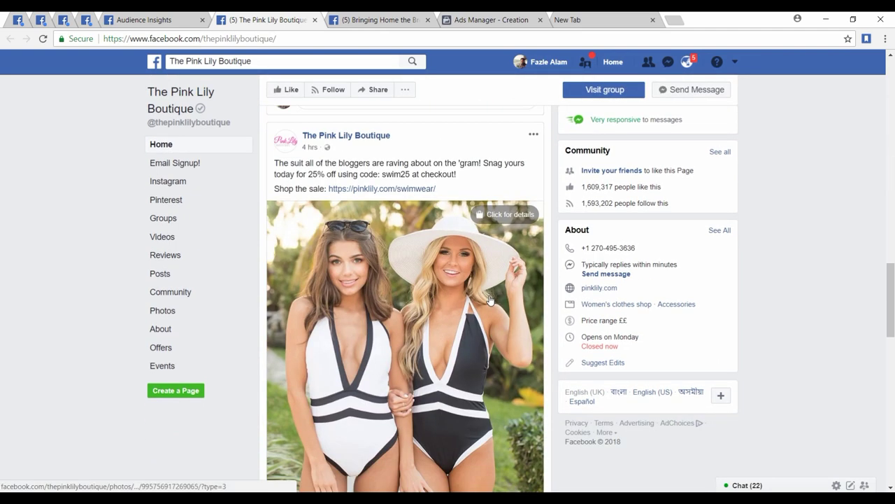
scroll(385, 119, up, 6)
scroll(384, 123, up, 6)
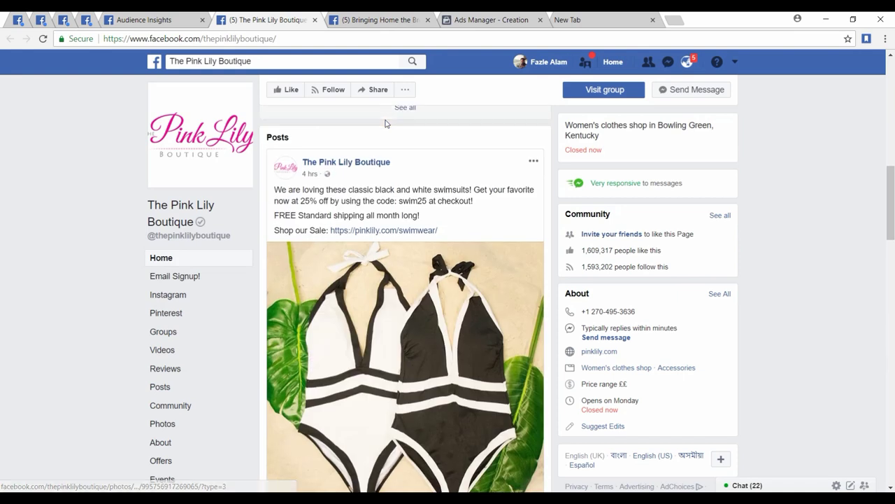
Add The Pink Lily Boutique as a must-also-match interest in Ads Manager
click(498, 19)
click(377, 272)
text(th)
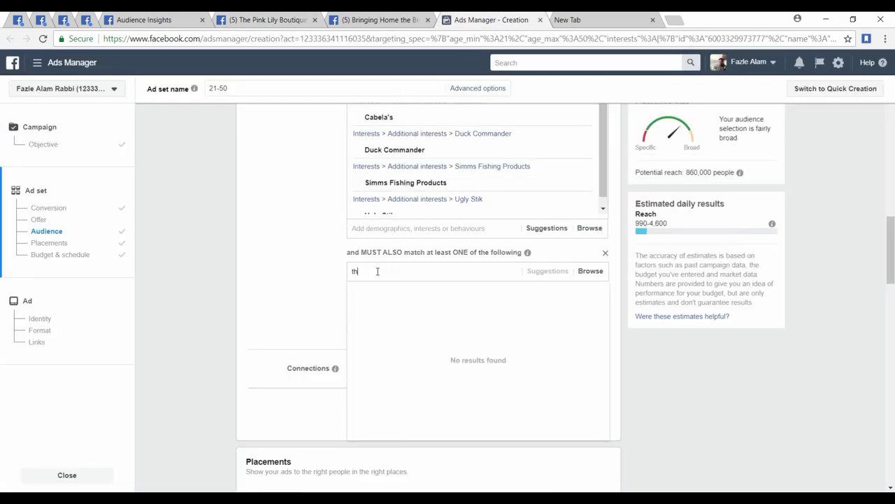
text(e pink lily)
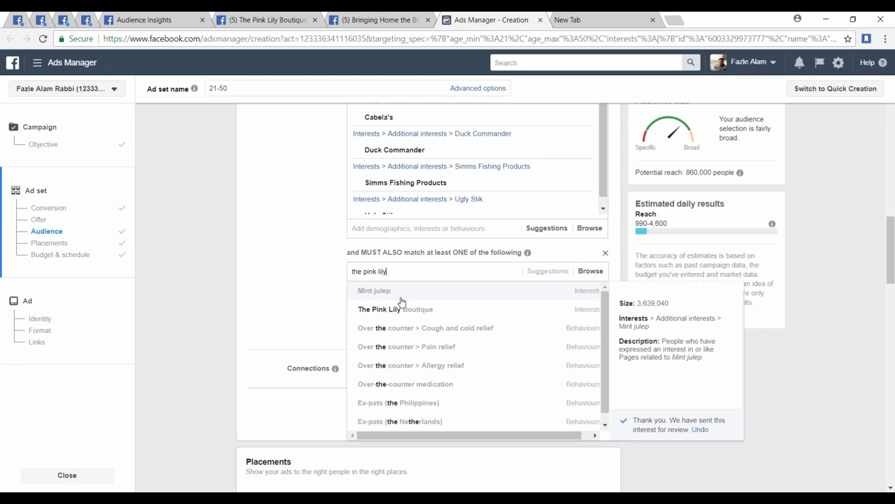
click(413, 313)
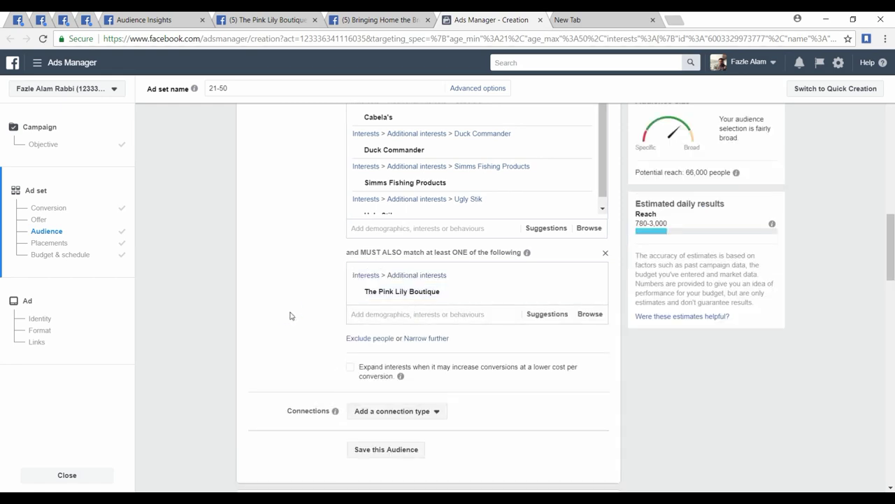
Switch to the Niche document in Word and add "The Pink Lily Boutique" on a new line below Modern Vintage Boutique
key(alt+Tab)
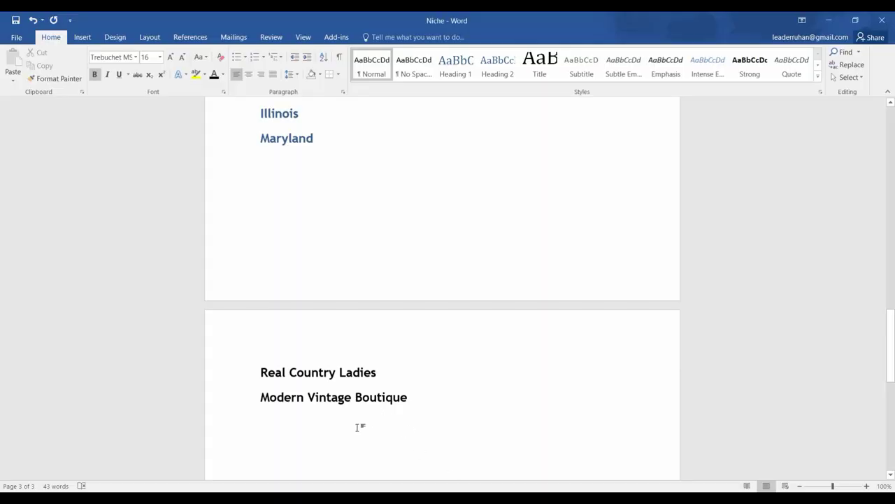
text(The Pink Lil)
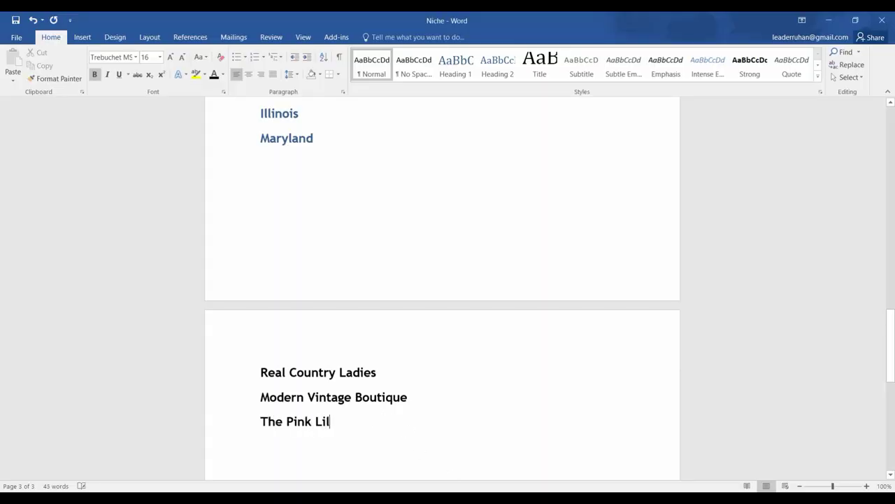
text(y Boutique)
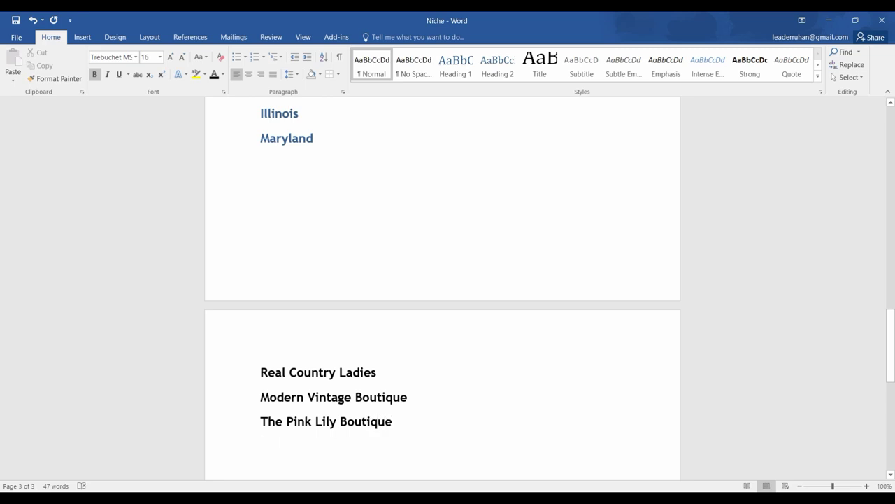
key(alt+Tab)
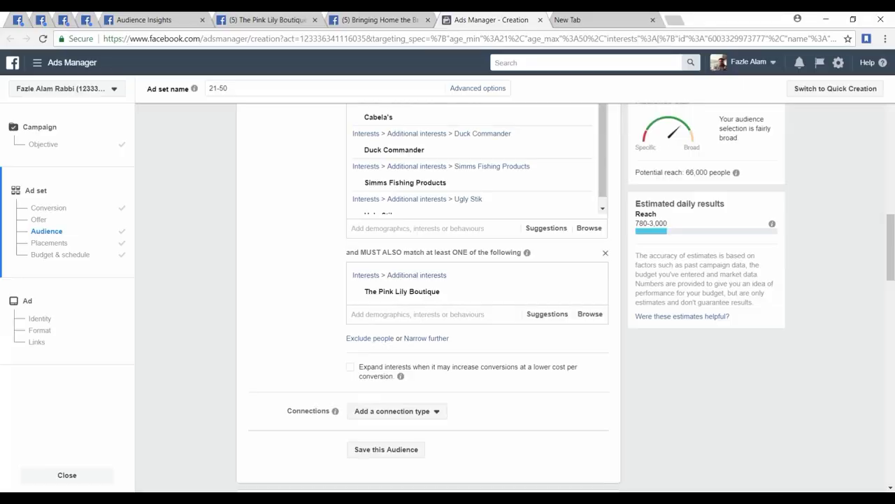
Check the audience targeting with The Pink Lily Boutique in Ads Manager and close that boutique's Facebook page
scroll(292, 335, down, 2)
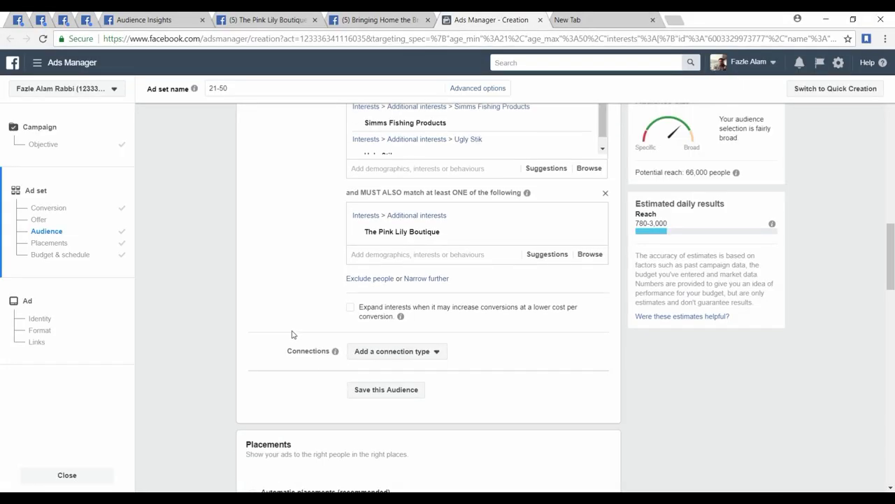
scroll(292, 335, up, 3)
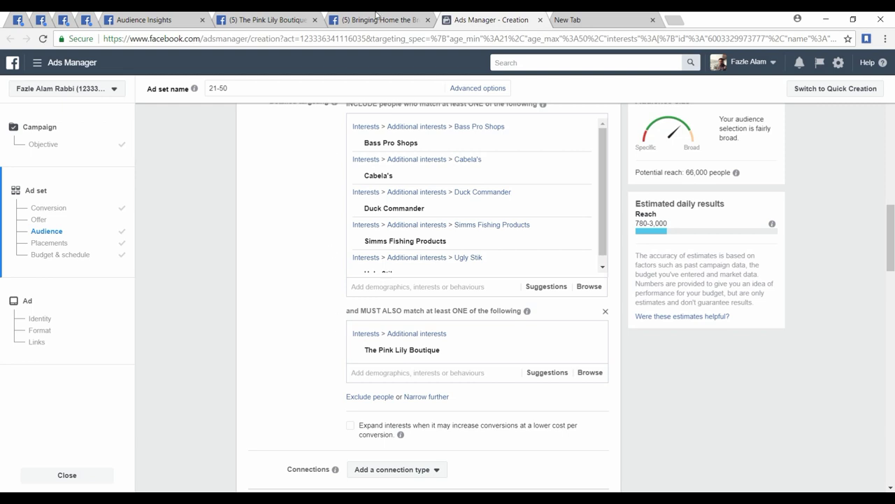
click(371, 18)
click(279, 17)
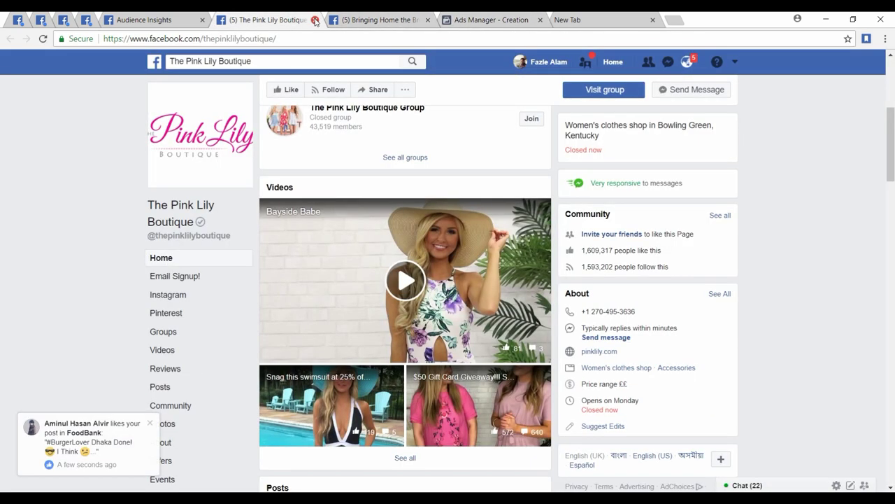
click(315, 19)
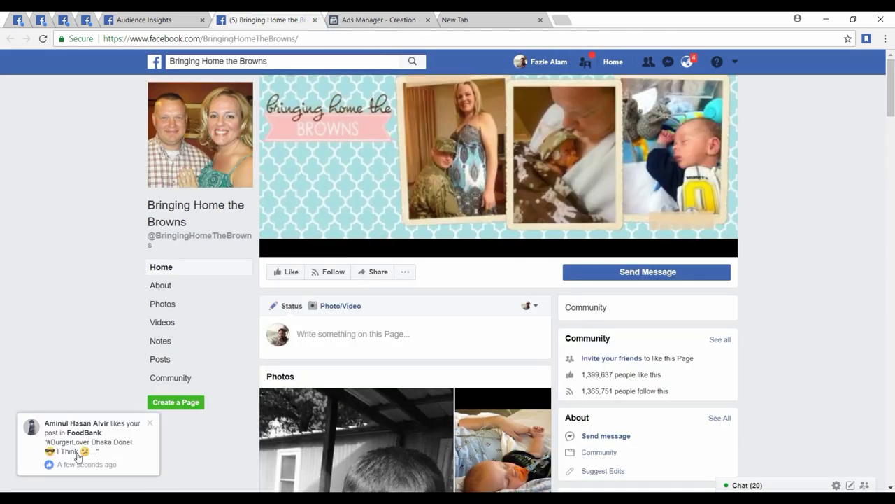
Look through the Bringing Home the Browns page's category, community figures and posts, dismissing the notification, and close the page
click(149, 422)
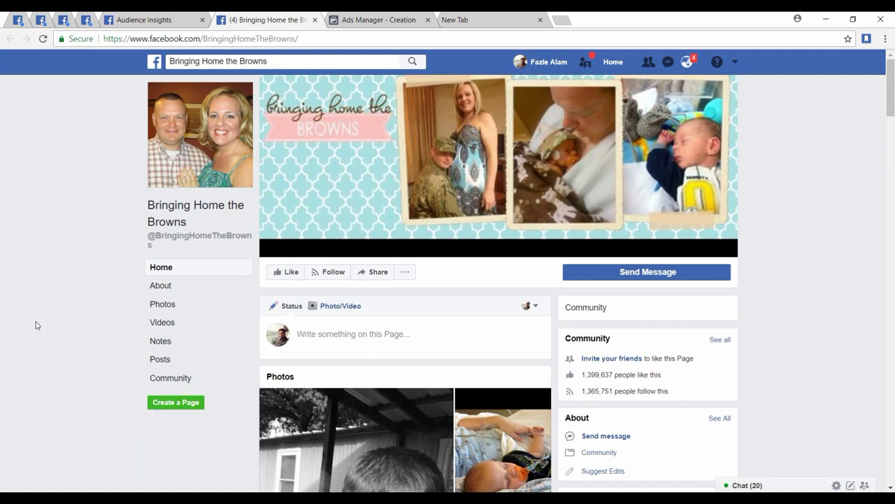
scroll(37, 325, down, 3)
scroll(37, 325, up, 1)
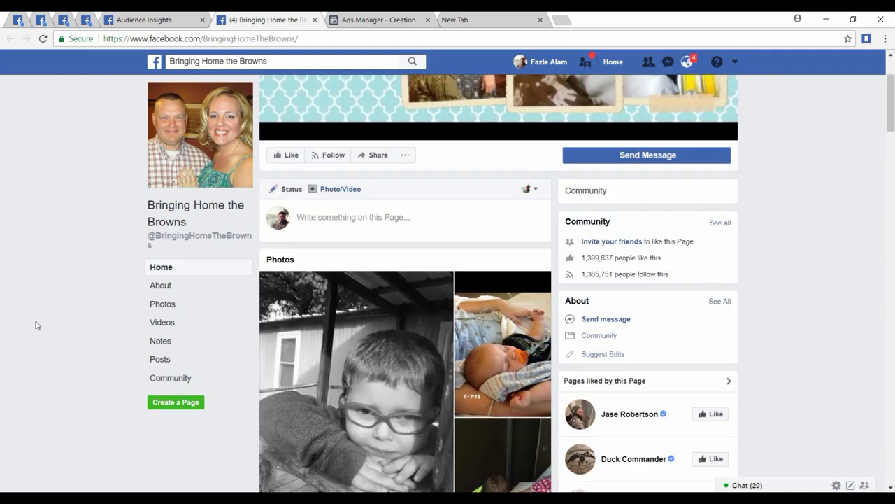
mouse_move(216, 244)
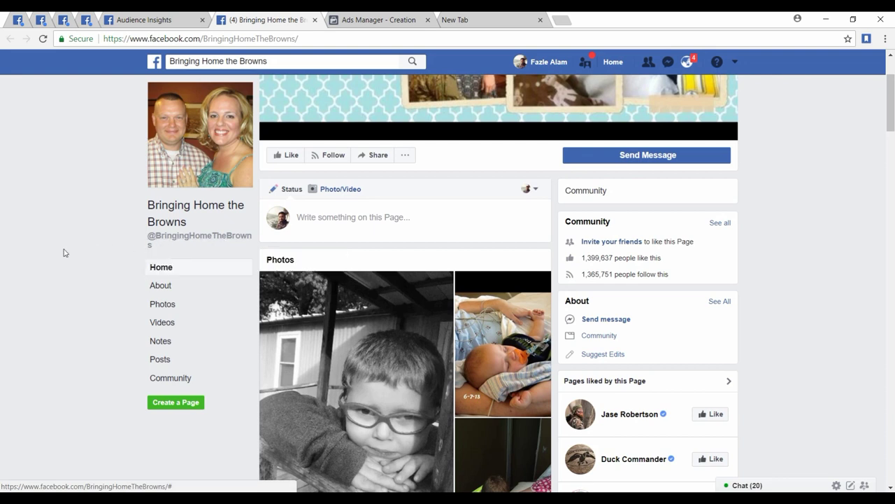
scroll(64, 253, down, 1)
scroll(63, 254, down, 4)
scroll(63, 253, up, 5)
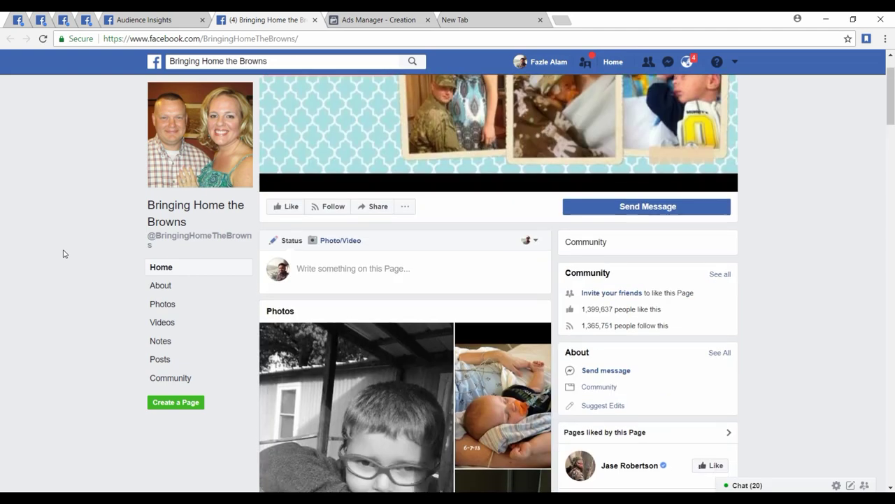
scroll(63, 254, down, 6)
scroll(63, 254, down, 5)
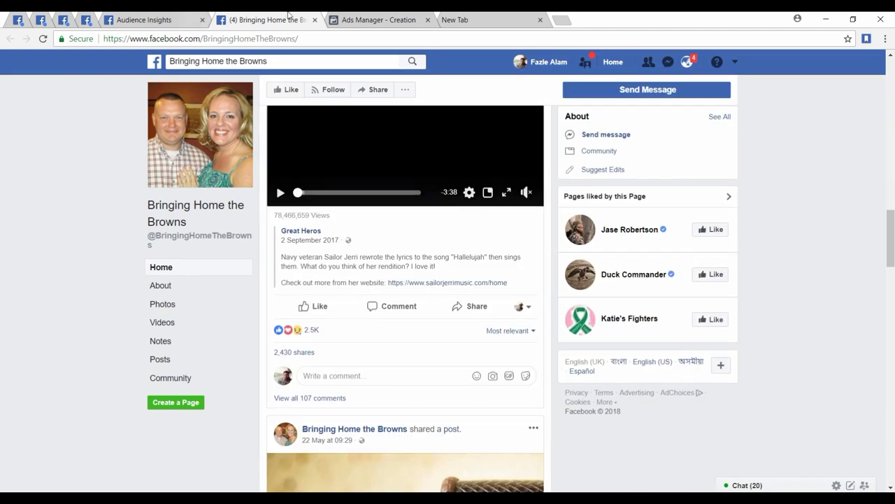
click(315, 20)
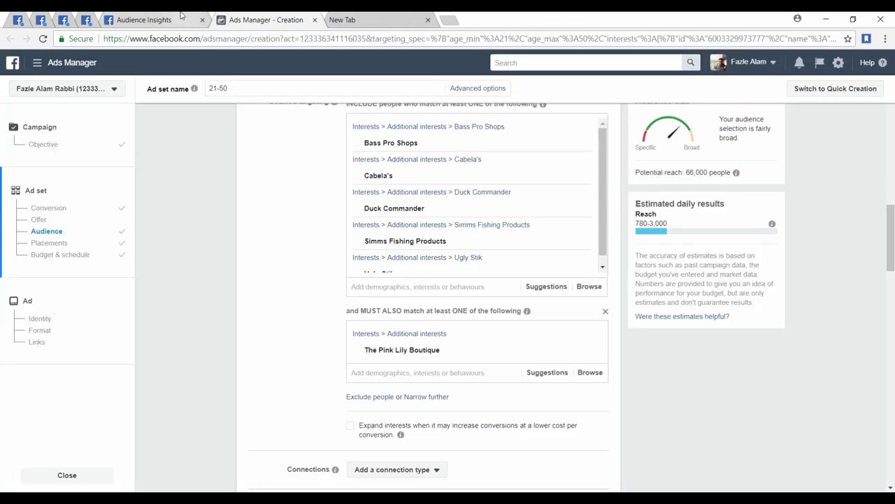
Open the Saved by the Dress, Screaming Owl and maurices pages from the Audience Insights page likes list, each in a new tab
click(154, 19)
scroll(189, 361, down, 1)
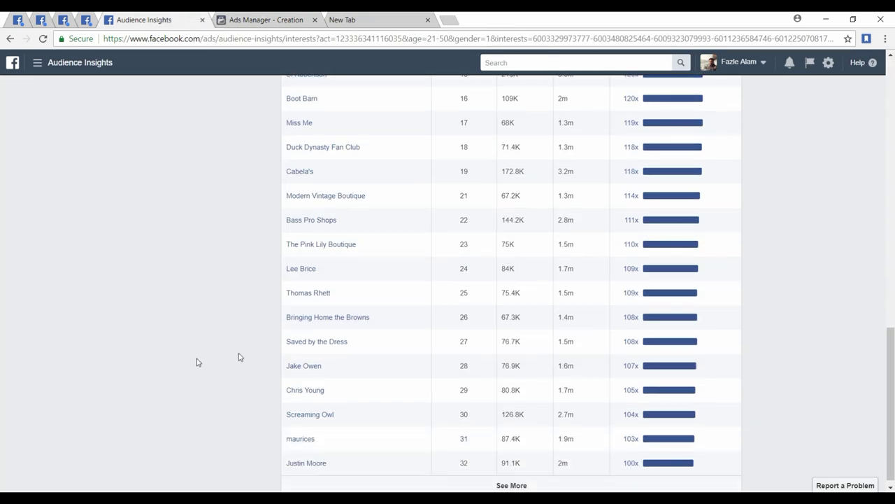
right_click(322, 347)
click(371, 352)
mouse_move(294, 369)
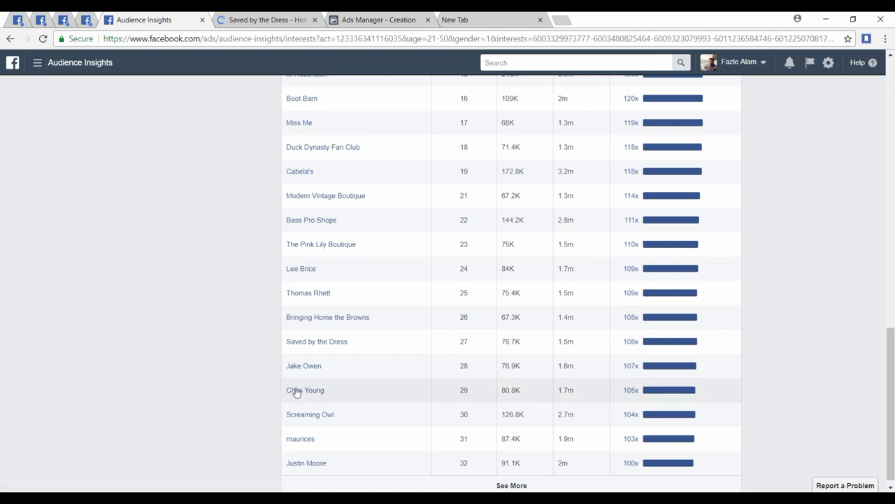
scroll(236, 388, down, 1)
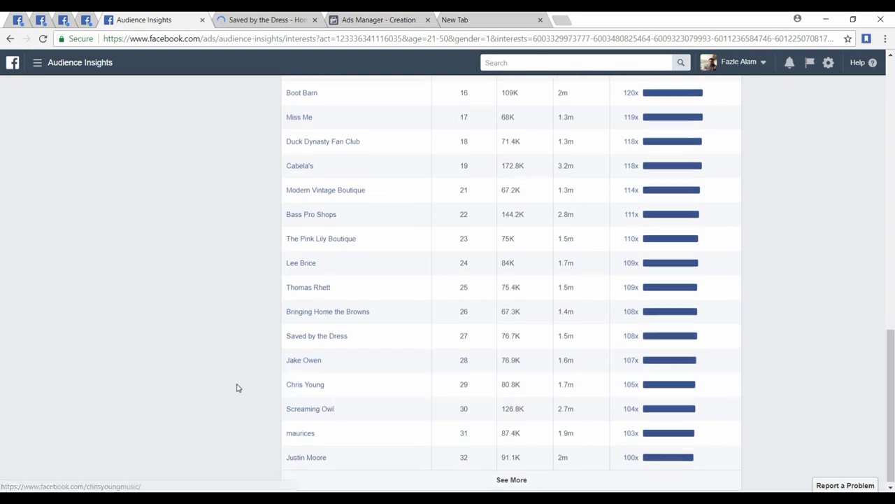
right_click(311, 404)
click(359, 312)
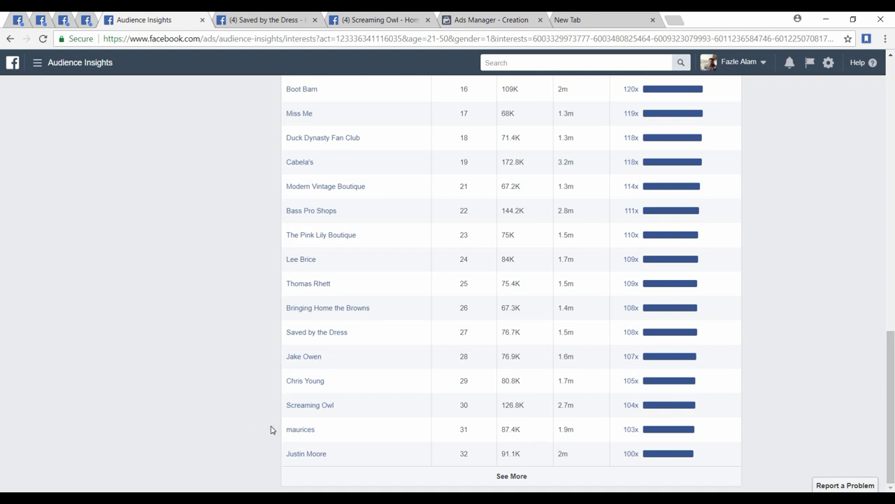
right_click(302, 428)
click(359, 331)
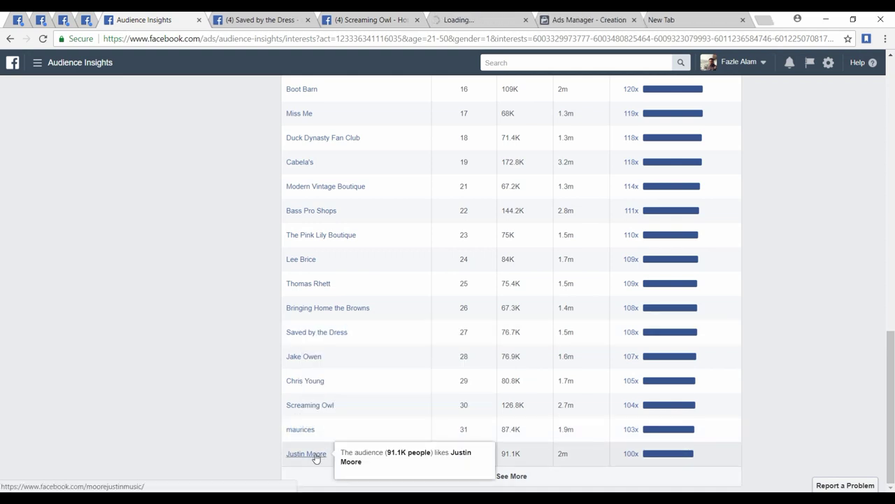
Examine the Saved by the Dress page's category, story, community figures and posts, closing its chat window
click(299, 18)
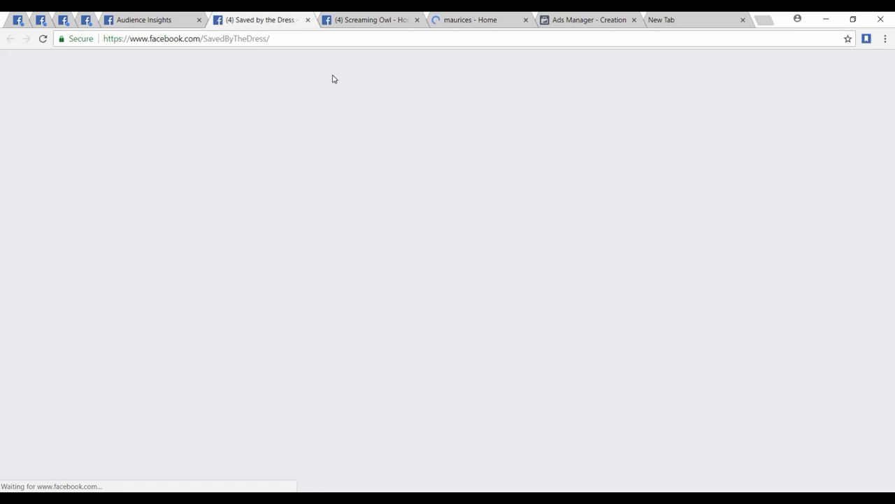
scroll(350, 280, down, 3)
scroll(489, 293, up, 3)
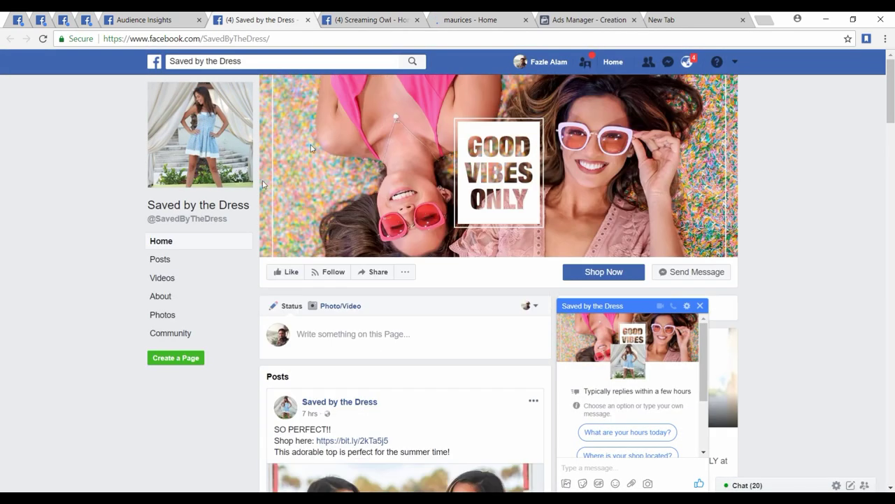
click(700, 306)
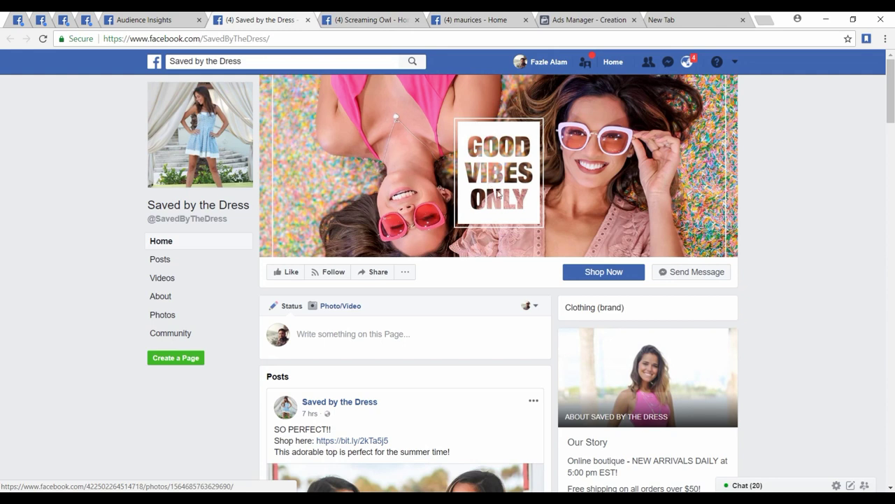
scroll(431, 147, down, 3)
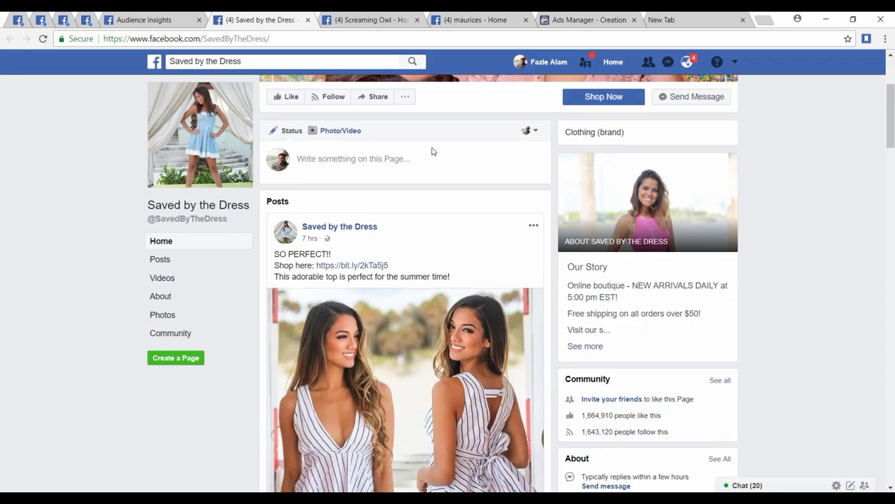
scroll(432, 149, down, 1)
scroll(433, 150, up, 4)
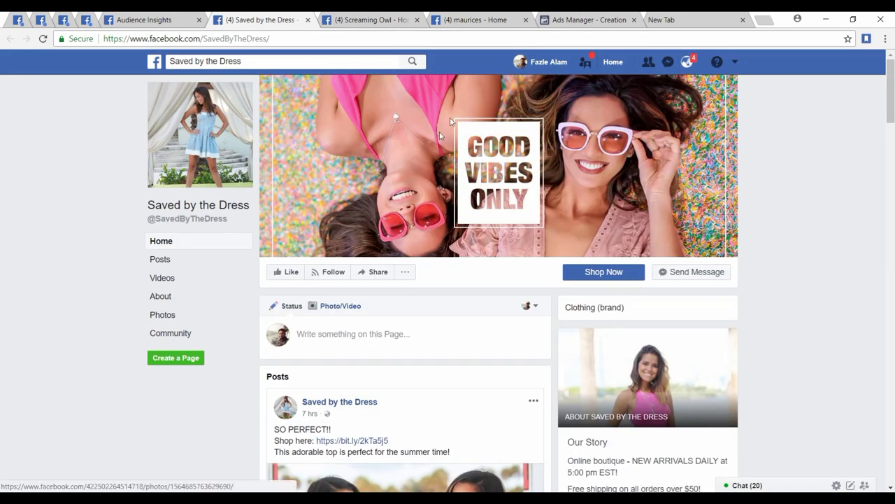
scroll(441, 134, down, 5)
scroll(445, 157, up, 4)
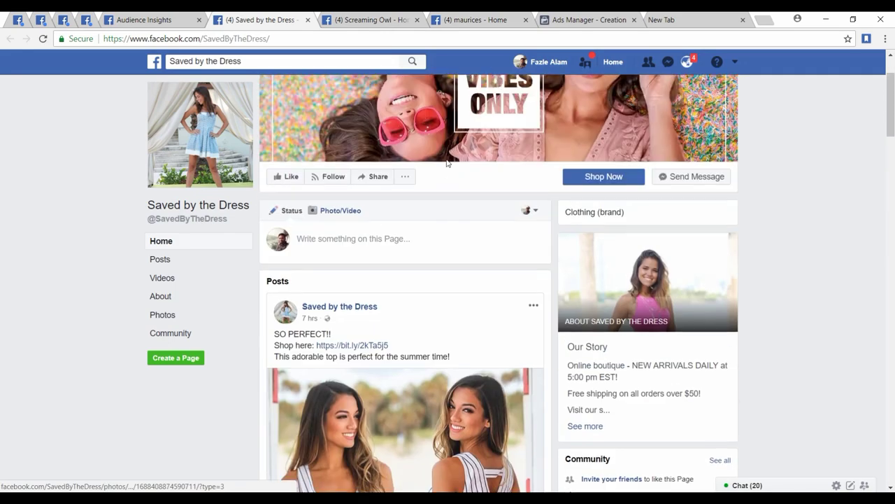
scroll(447, 163, up, 2)
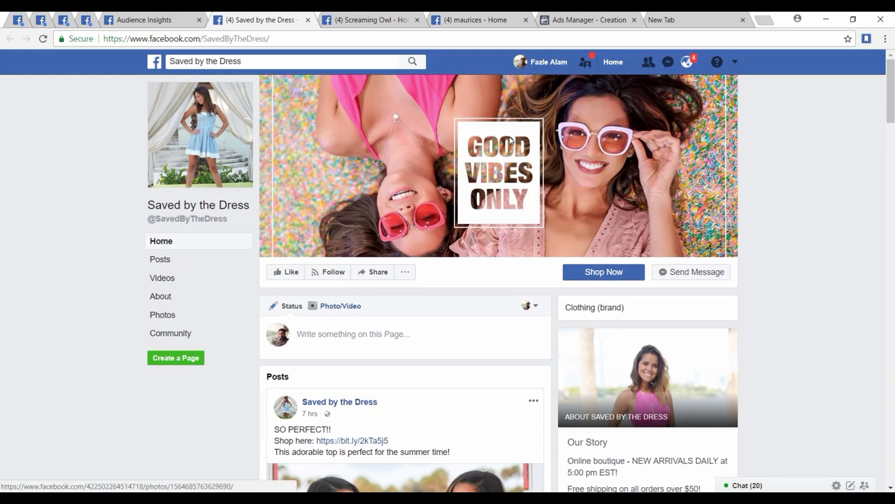
scroll(510, 155, down, 3)
scroll(515, 210, down, 2)
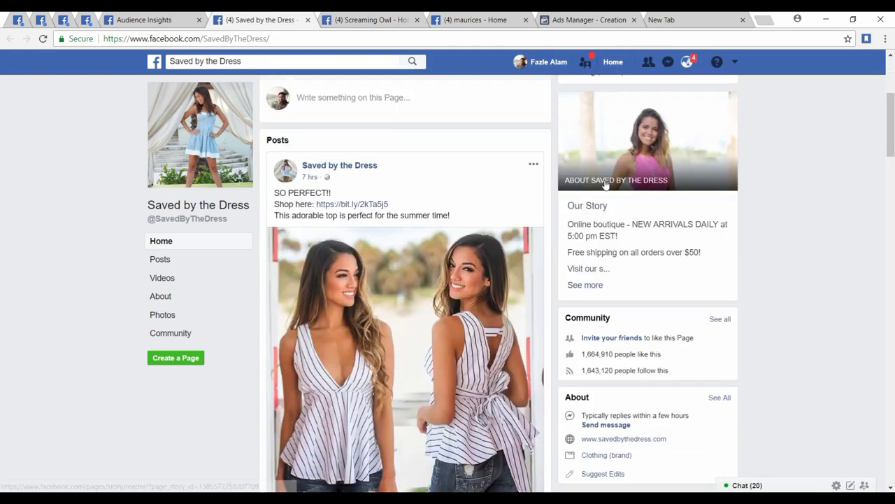
scroll(574, 231, down, 6)
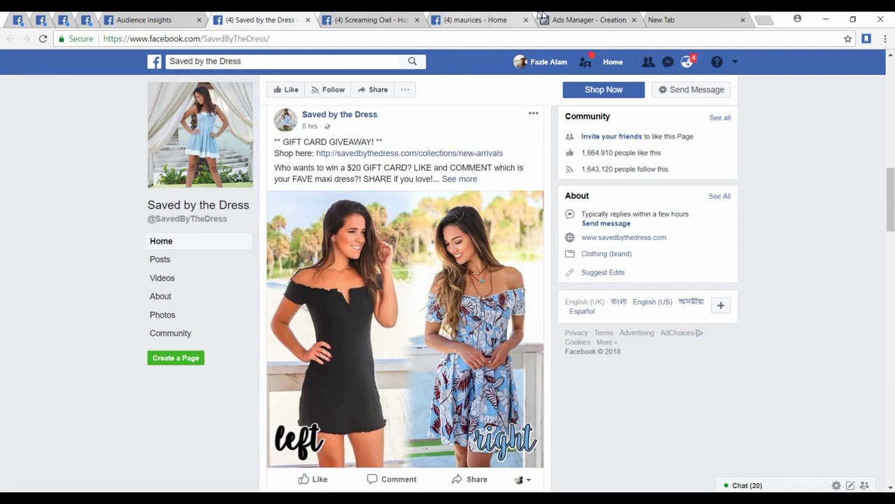
Replace The Pink Lily Boutique with Saved by the Dress as the must-also-match interest in Ads Manager
click(588, 20)
mouse_move(449, 351)
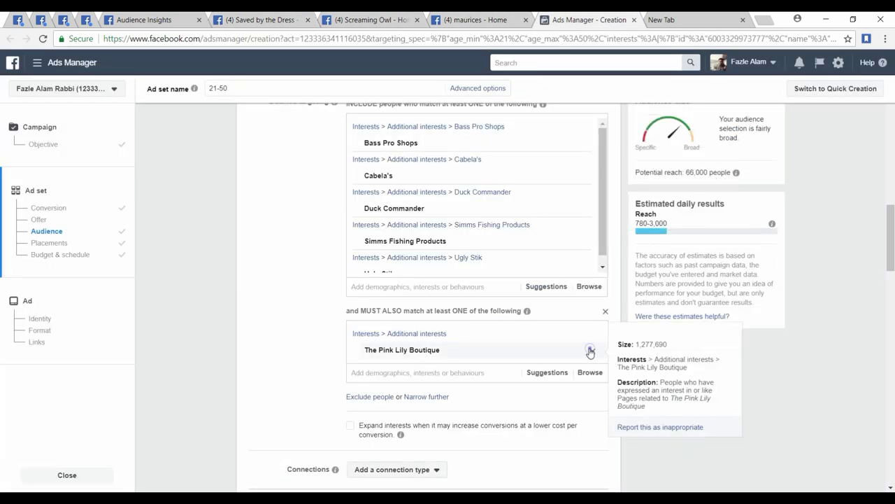
click(593, 351)
click(408, 327)
text(s)
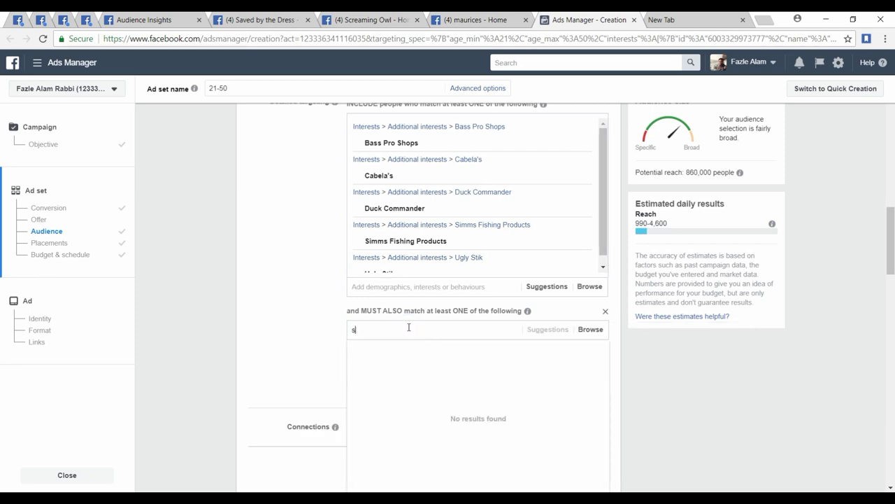
text(aved by the)
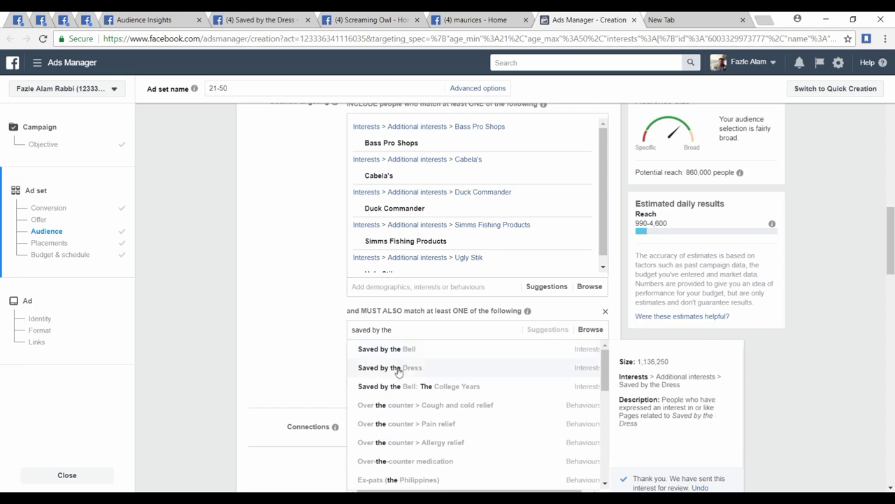
click(398, 368)
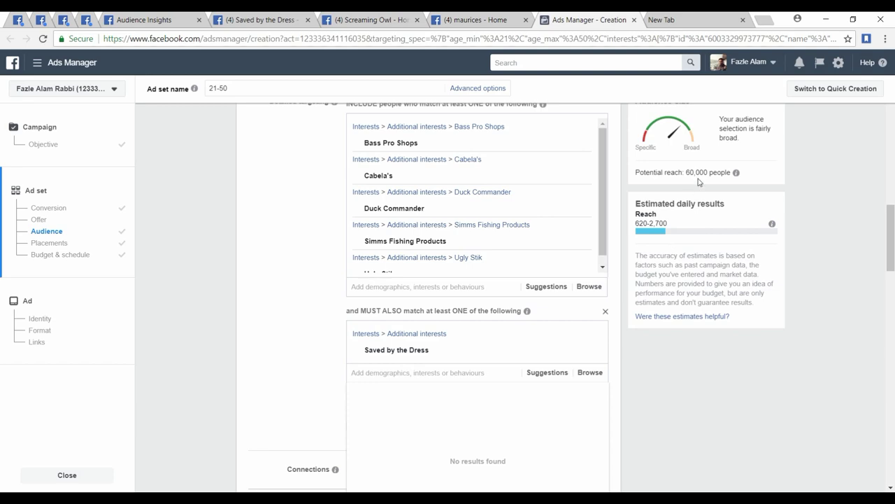
Switch to the Niche document in Word and add "Saved By The Dress" below The Pink Lily Boutique, followed by a new line
key(alt+Tab)
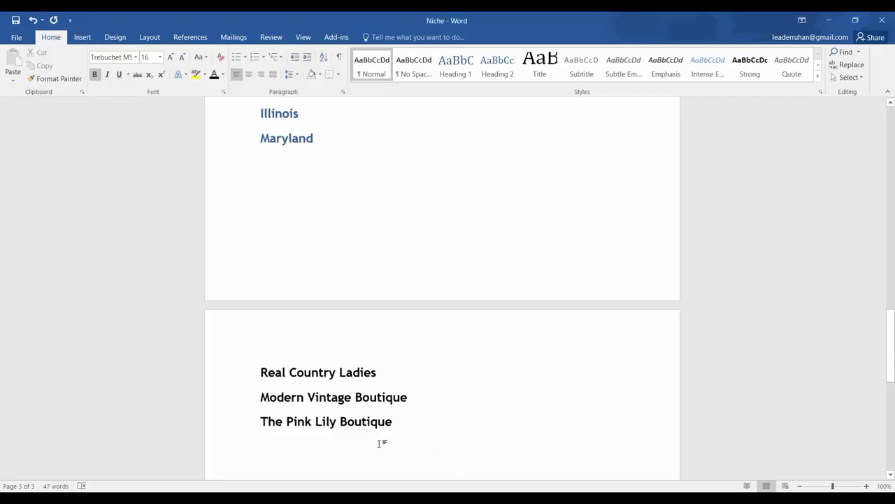
text(Saved By The Dress)
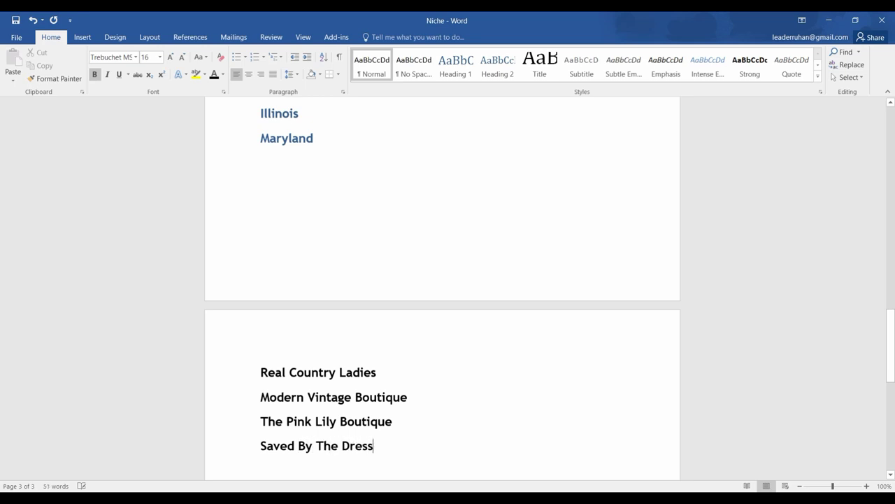
key(Return)
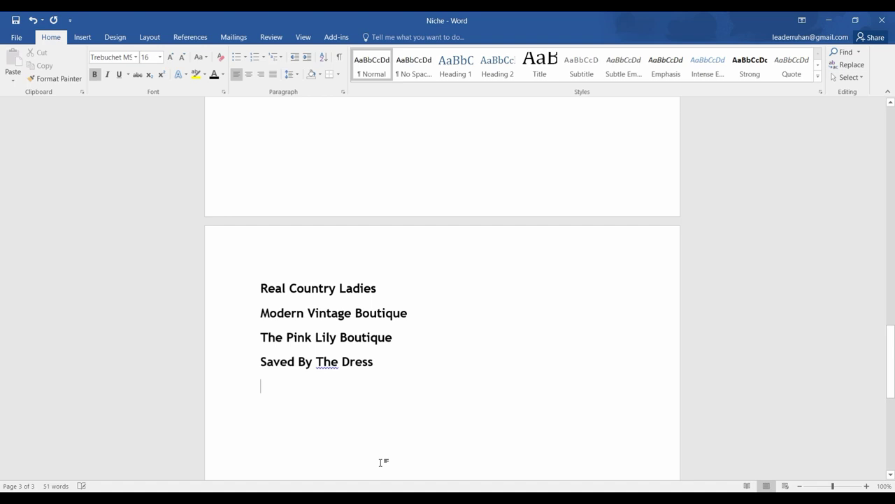
Return to Ads Manager in Chrome, dismiss the open interest suggestions and close the Saved by the Dress page
mouse_move(388, 498)
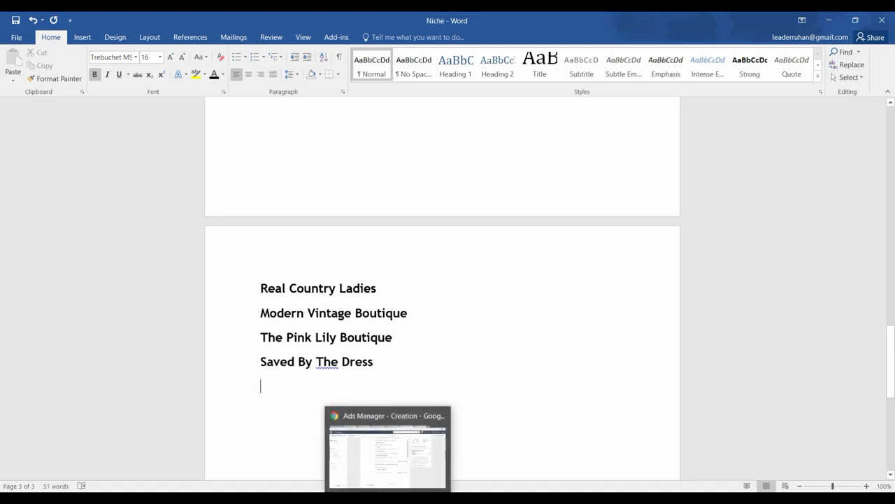
click(387, 498)
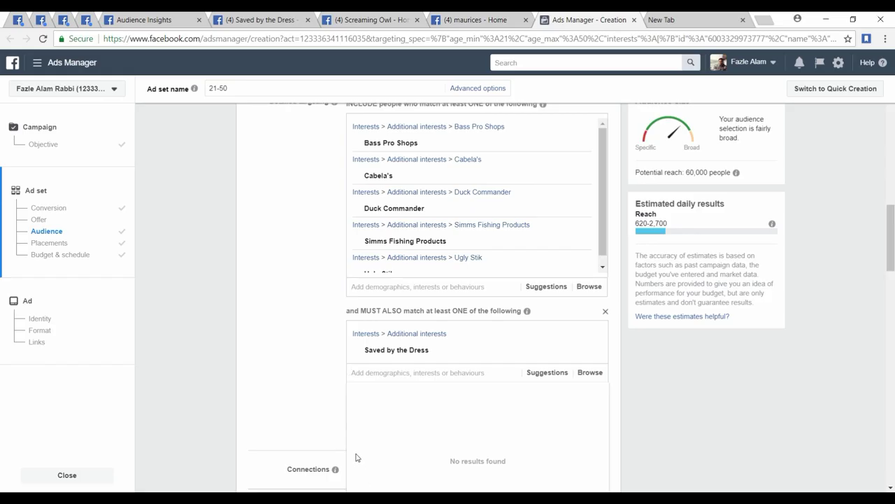
click(295, 352)
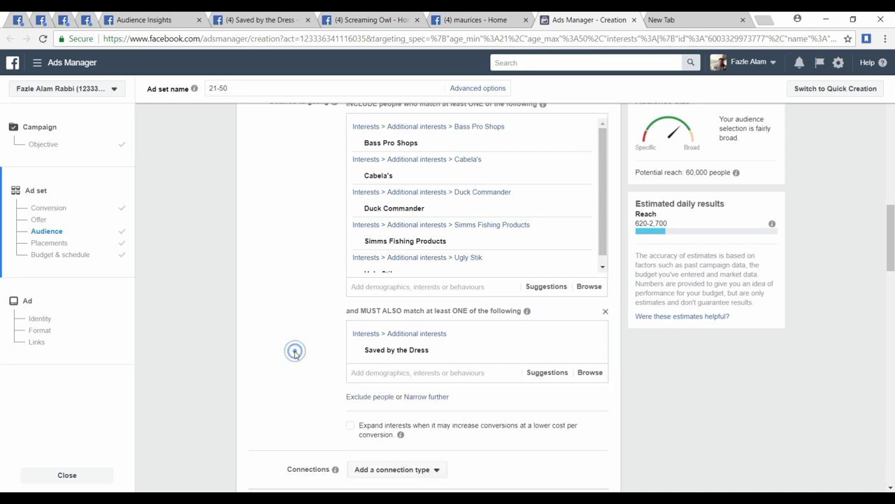
click(273, 20)
click(306, 21)
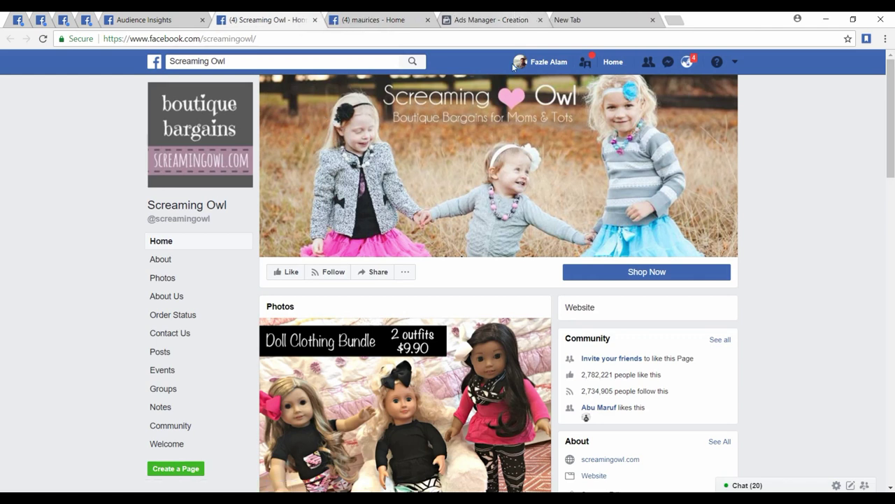
Look through the photos and posts on the Screaming Owl Facebook page to see what kind of products it offers
click(490, 20)
click(593, 351)
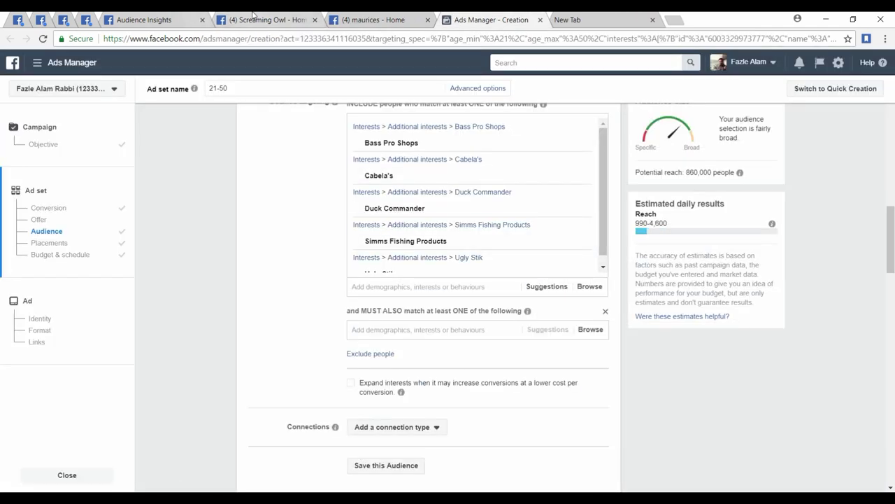
click(266, 19)
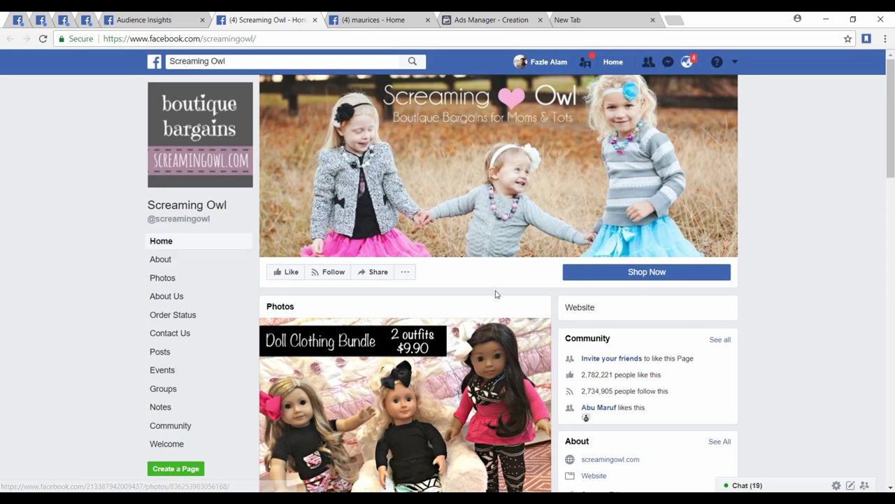
scroll(496, 295, down, 3)
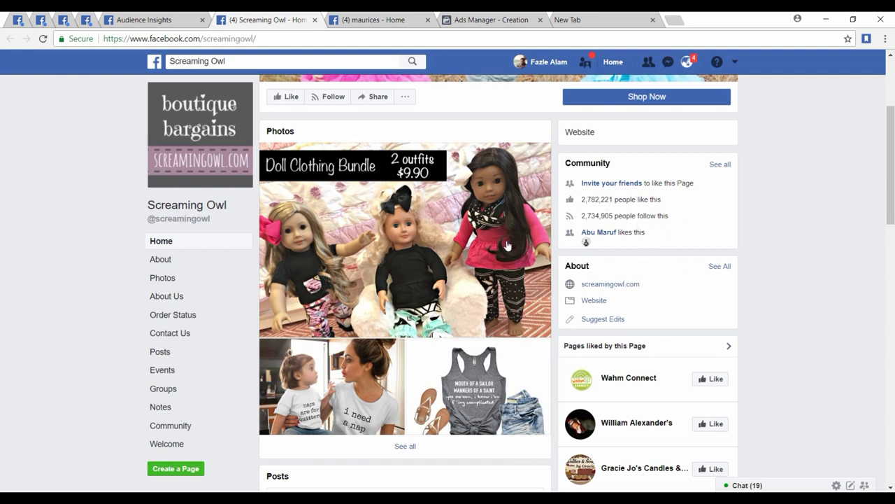
scroll(431, 244, down, 4)
scroll(431, 246, down, 7)
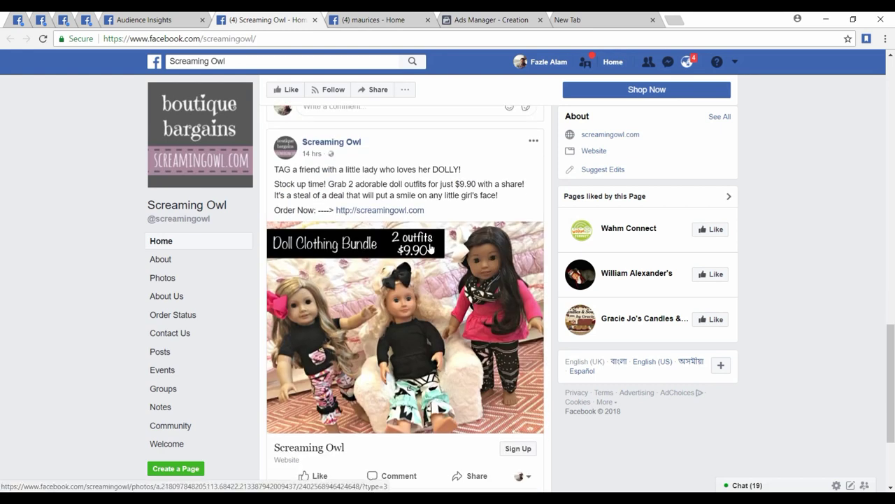
scroll(430, 249, down, 2)
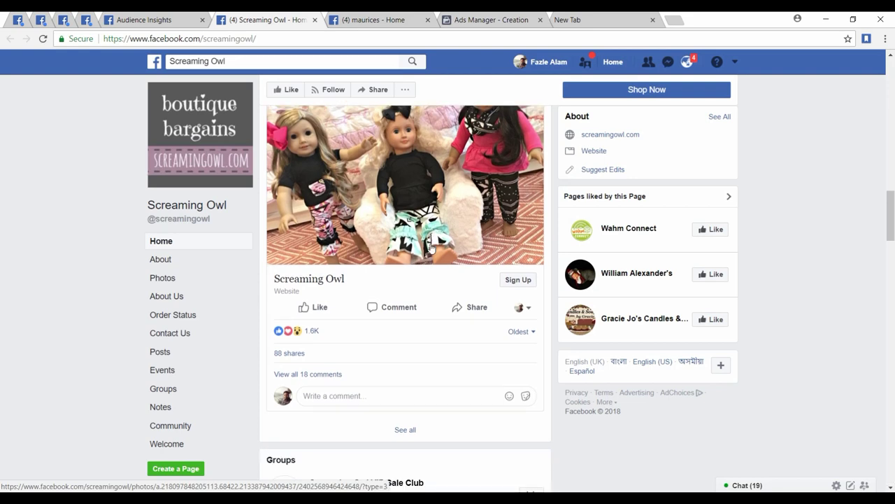
scroll(430, 246, up, 6)
scroll(424, 224, down, 10)
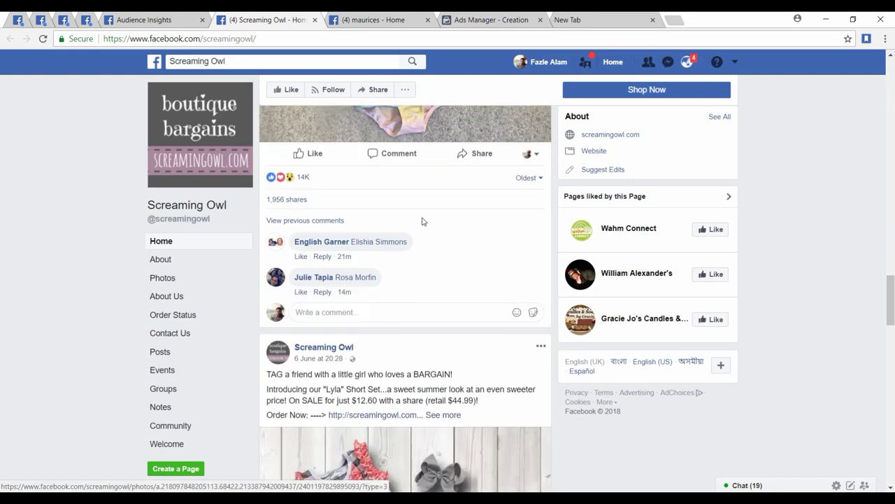
scroll(421, 222, down, 10)
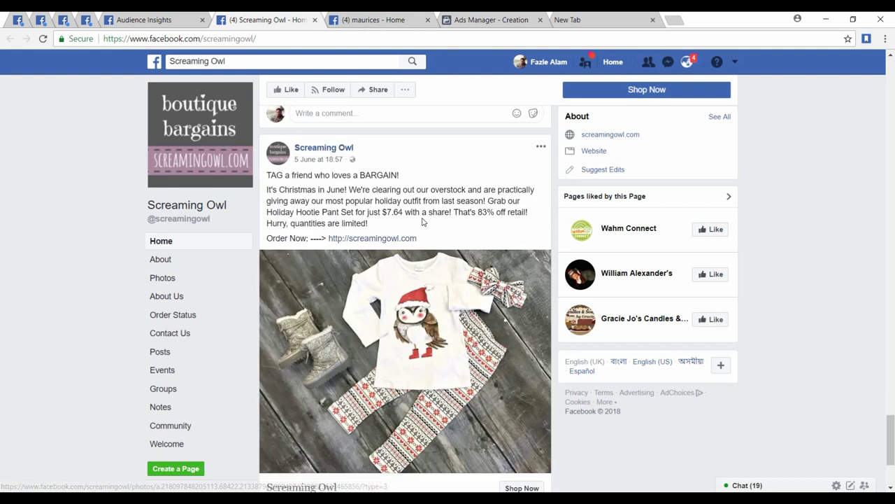
scroll(422, 222, up, 7)
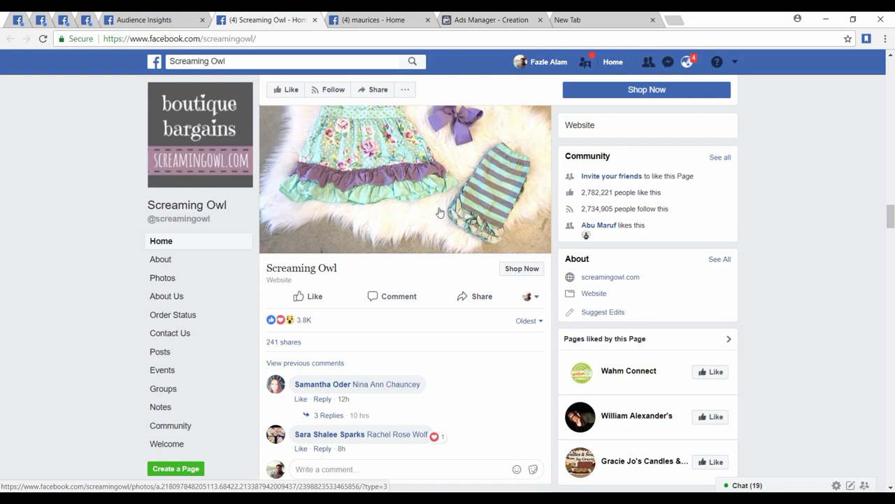
Search for "screaming owl" as an interest in the must-also-match condition in Ads Manager, and clear the search
click(490, 19)
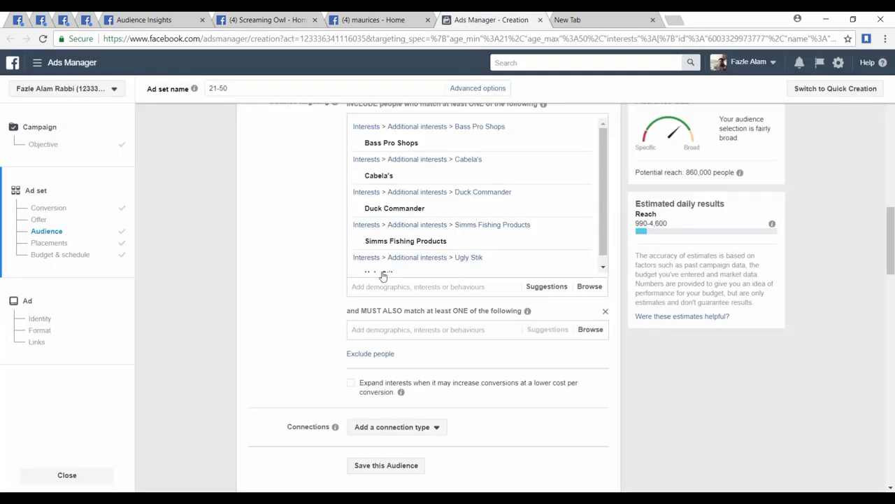
click(362, 329)
text(sd)
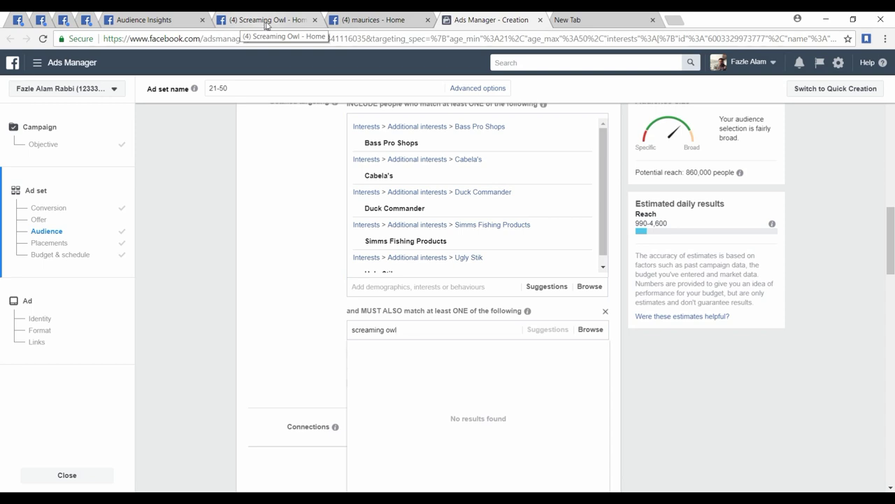
triple_click(388, 331)
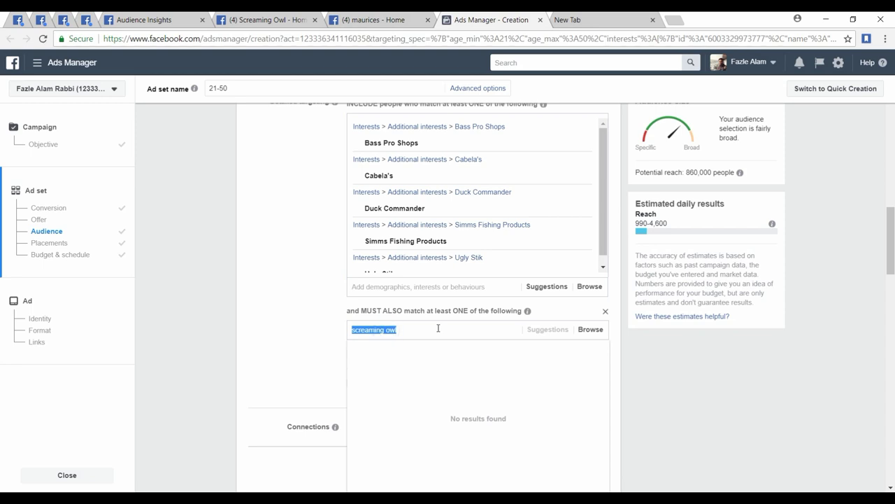
click(438, 329)
click(286, 346)
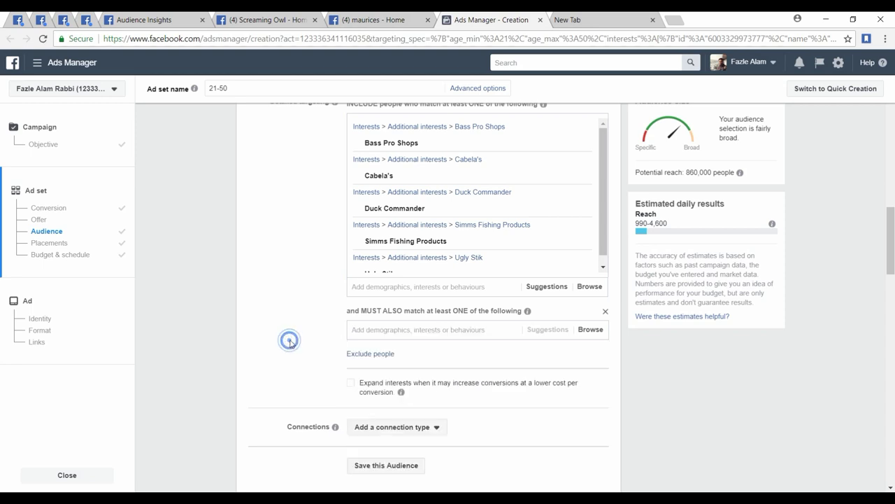
Close the Screaming Owl page and the maurices chat window, and look over the maurices page's videos and photos
click(293, 17)
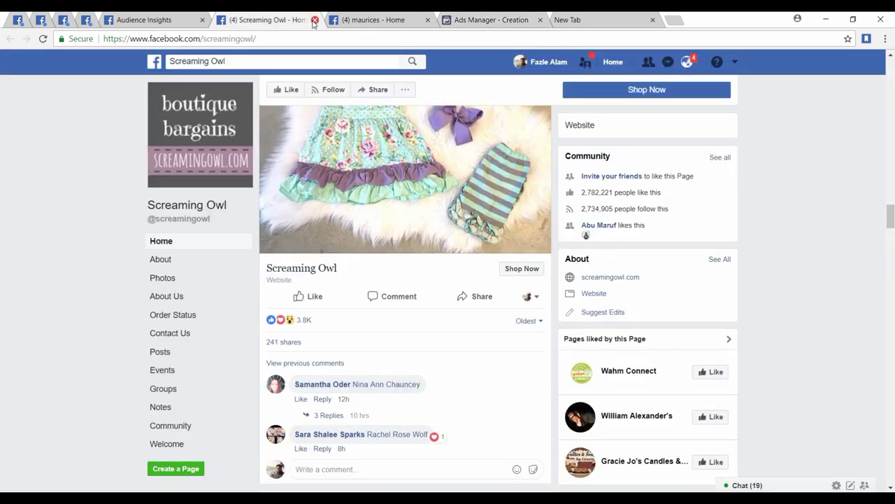
click(314, 23)
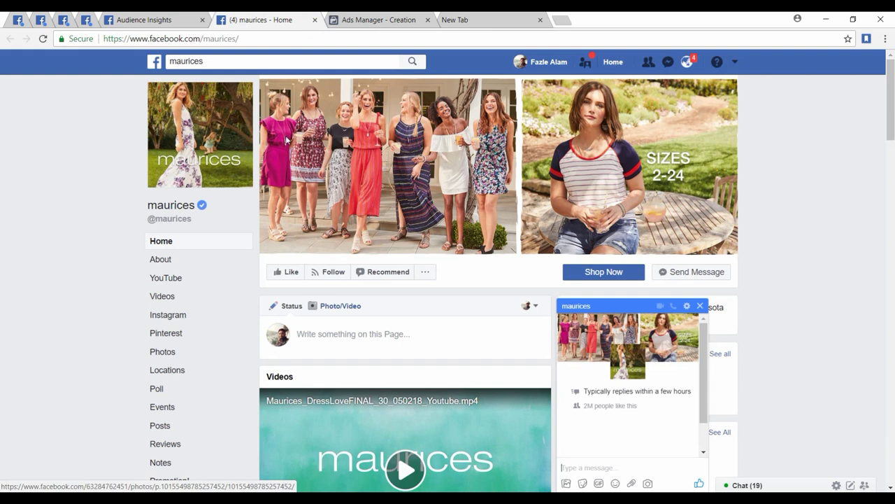
click(699, 305)
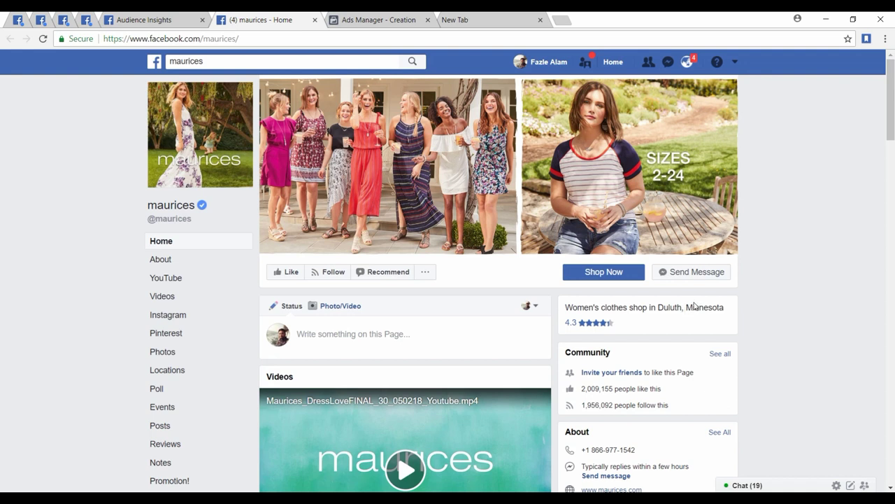
scroll(464, 271, down, 4)
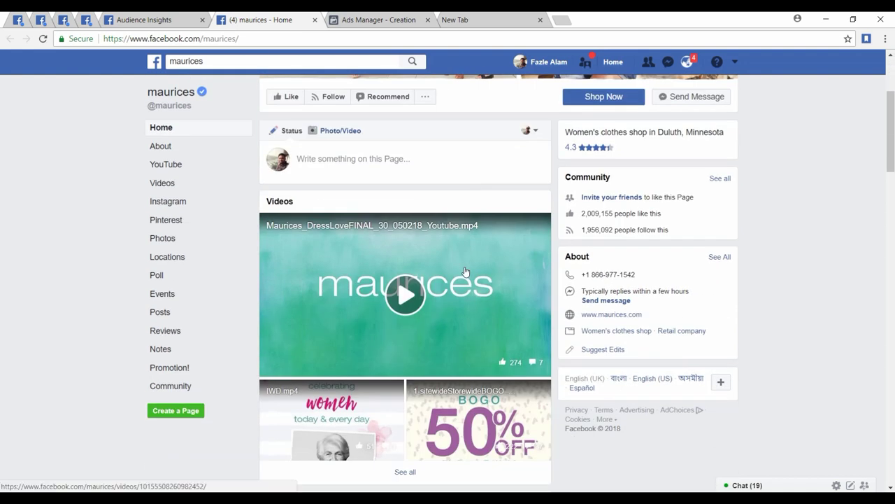
scroll(465, 271, down, 10)
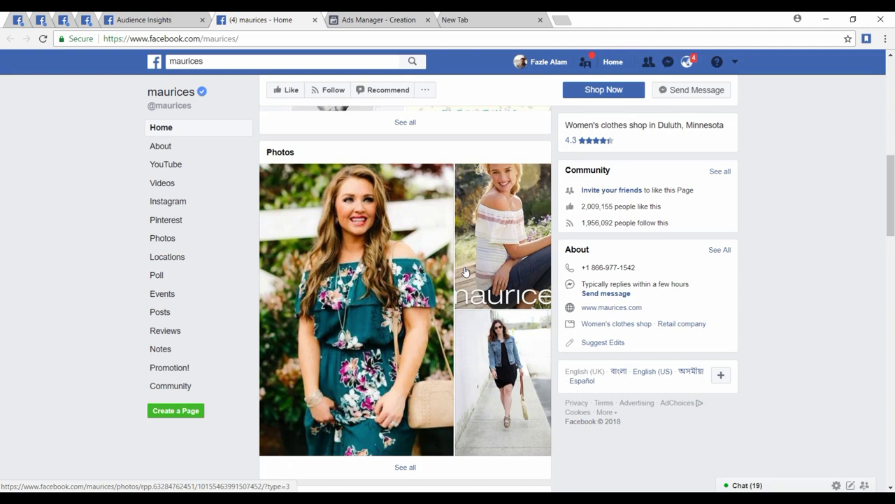
scroll(465, 270, up, 4)
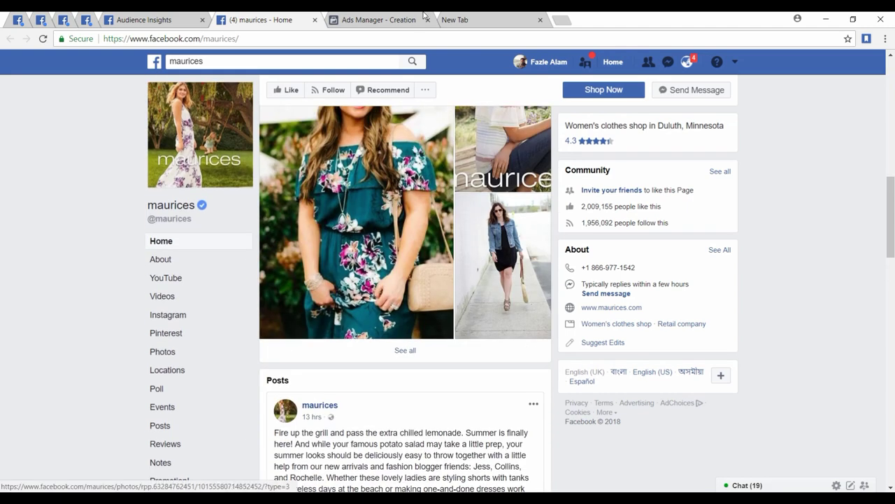
Add Maurices as an interest in the must-also-match condition of the ad set's audience in Ads Manager
click(391, 20)
click(433, 331)
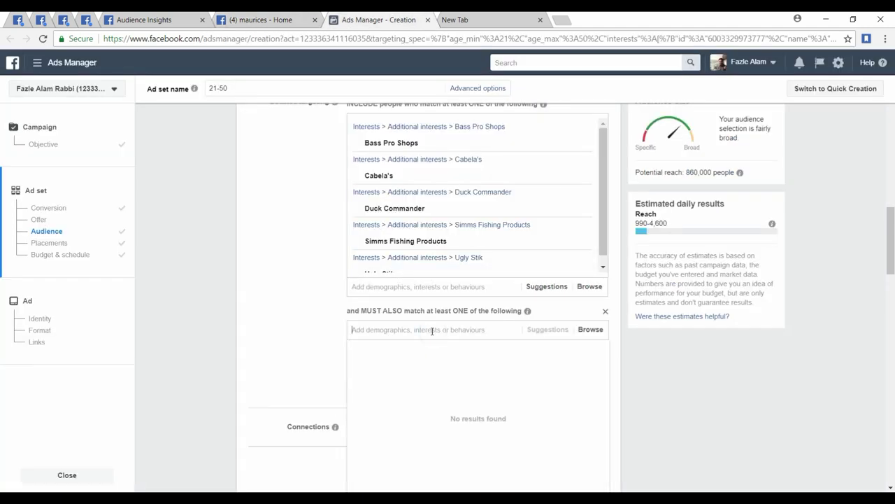
click(259, 16)
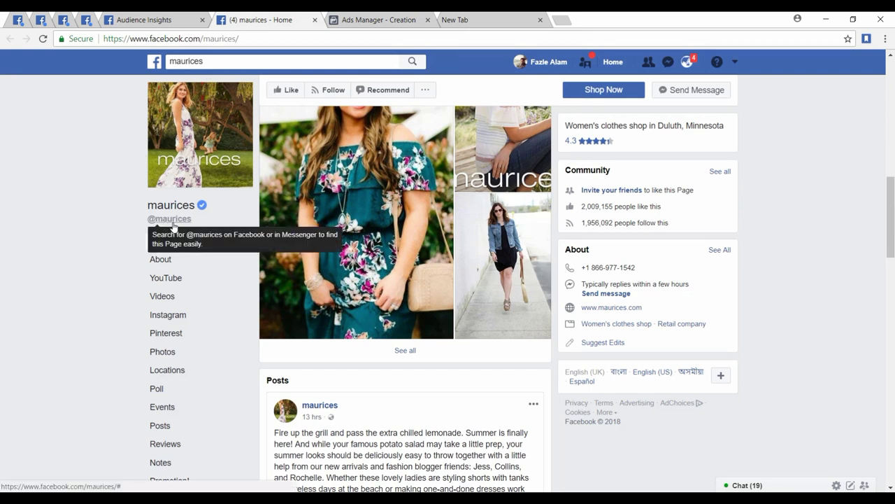
click(388, 20)
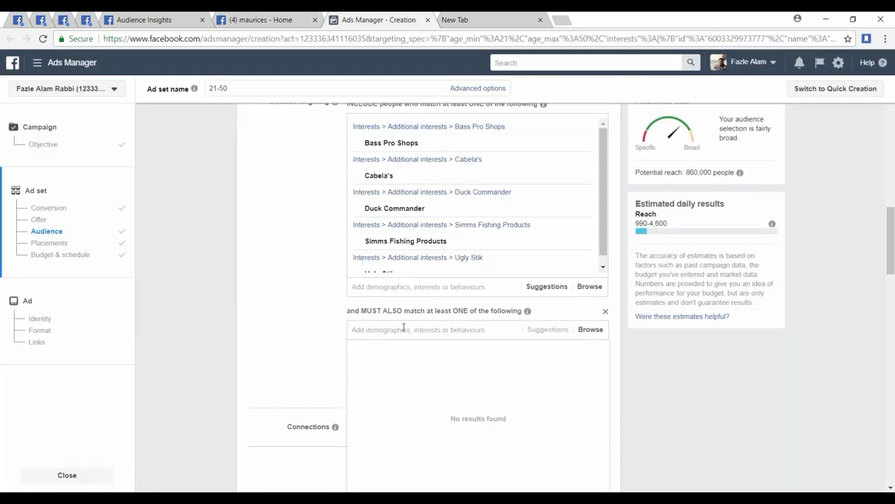
text(maurices)
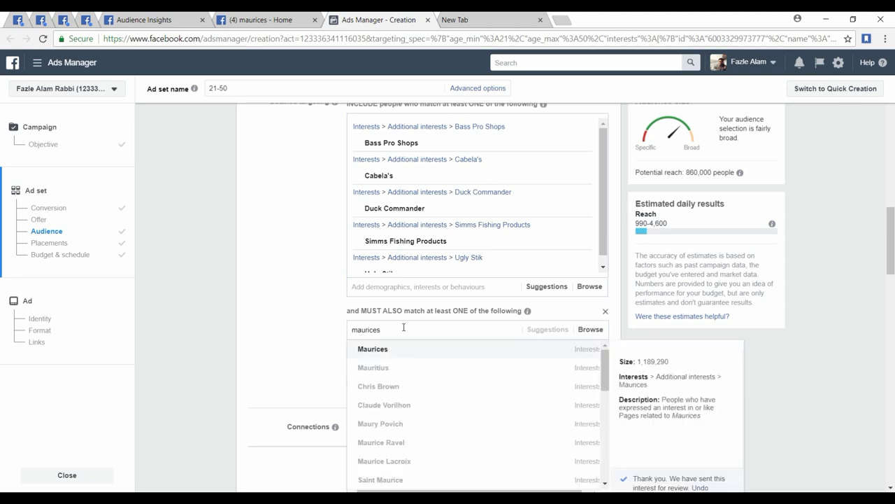
click(394, 348)
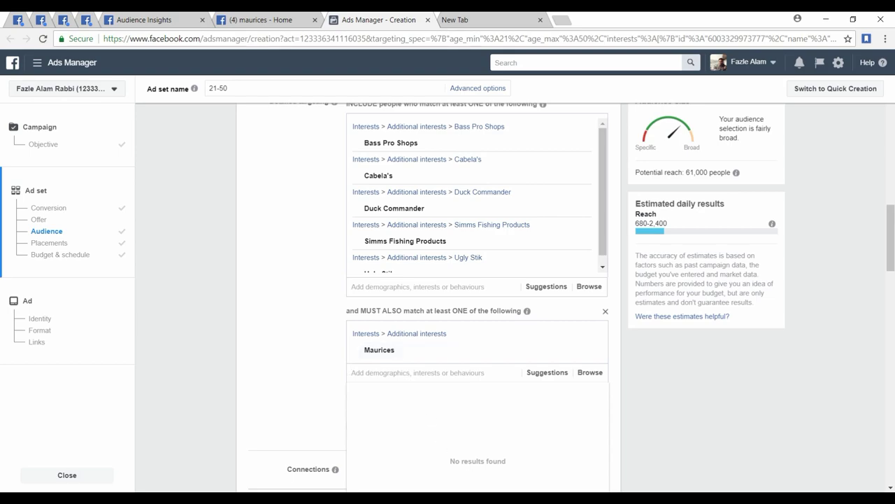
Switch to the Niche document in Word to check the list of pages, and return to Ads Manager
key(alt+Tab)
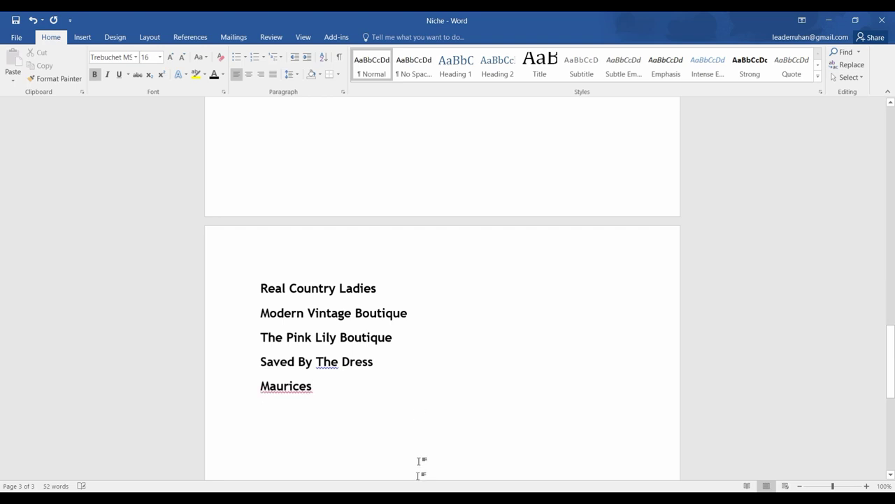
key(alt+Tab)
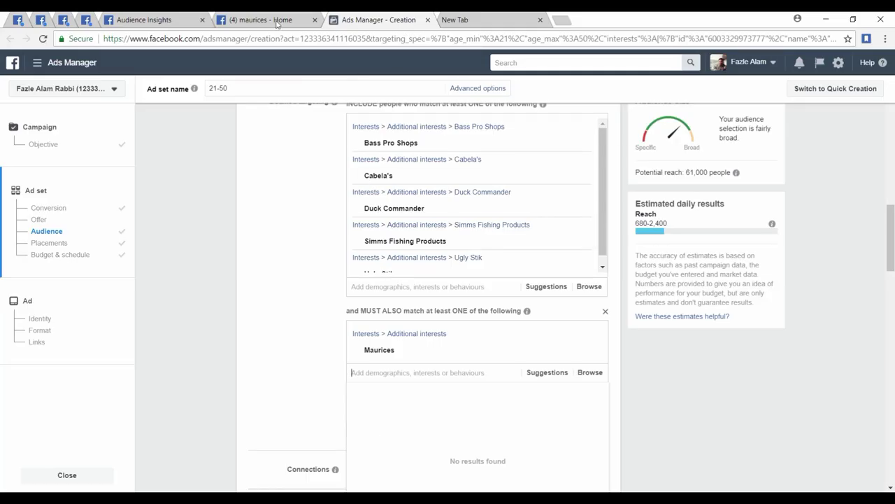
Remove Maurices from the must-also-match interests and close the maurices Facebook page
mouse_move(575, 357)
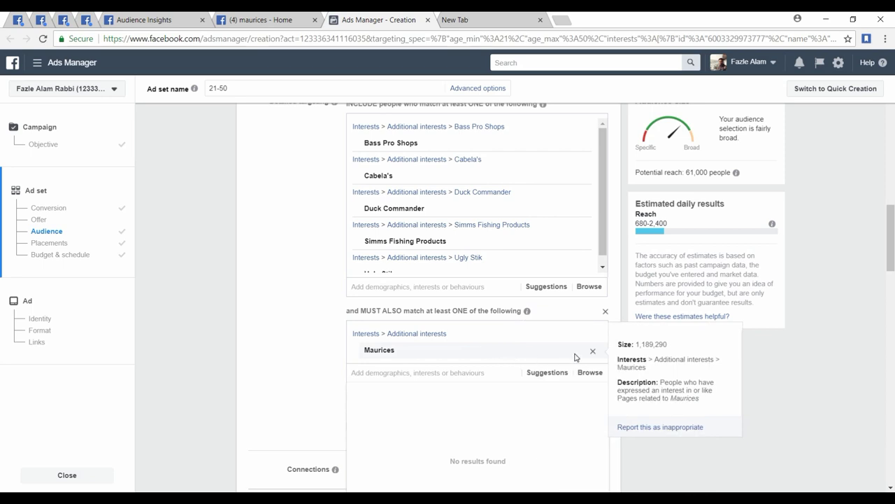
click(591, 353)
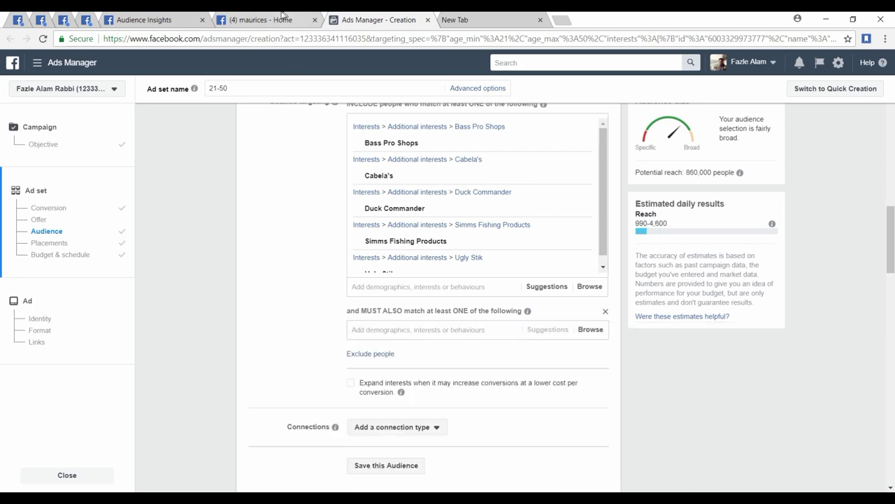
click(242, 18)
key(ctrl+w)
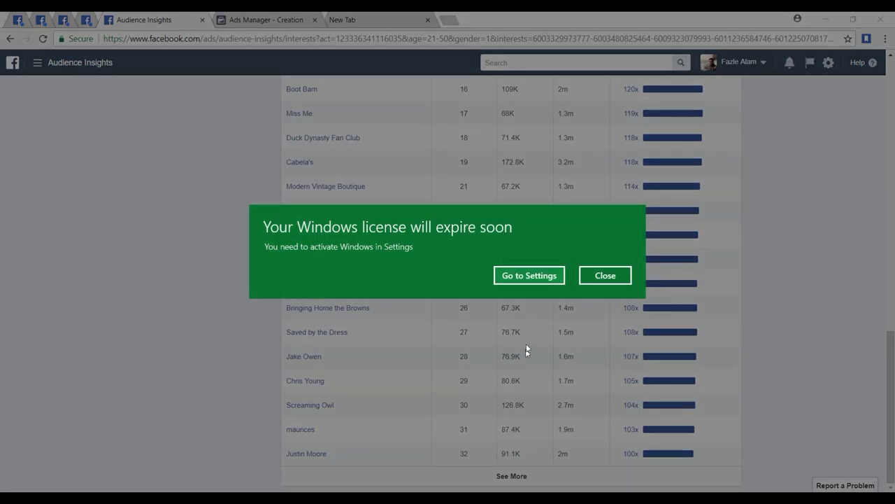
Dismiss the Windows license notice and load more rows in the Audience Insights page likes list
click(605, 275)
click(536, 476)
scroll(471, 458, down, 5)
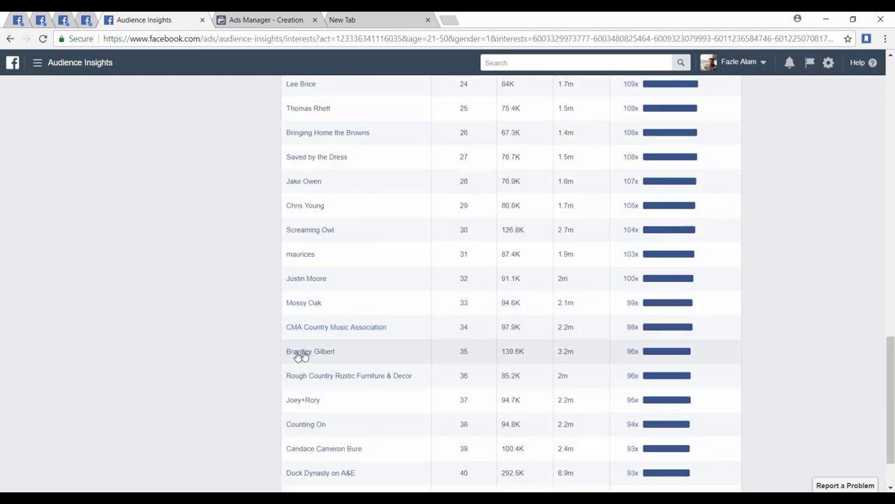
scroll(283, 358, down, 2)
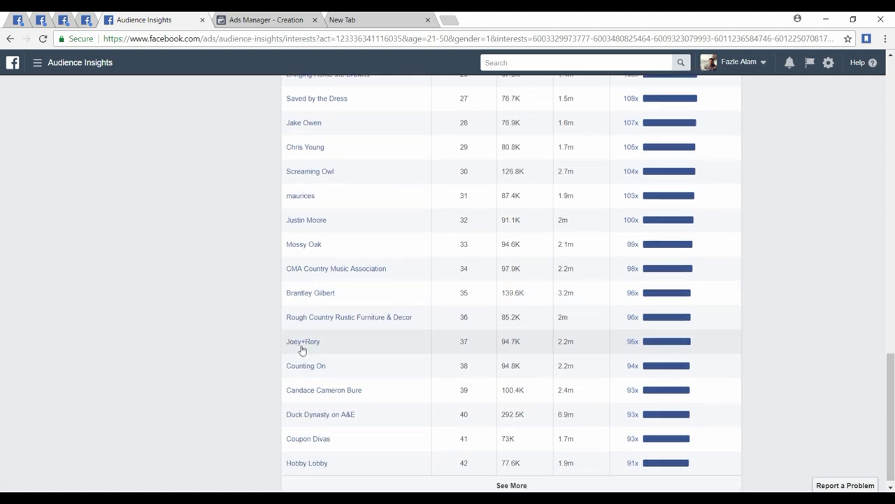
Open the Joey+Rory, Counting On, Candace Cameron Bure, Coupon Divas and Hobby Lobby pages from the page likes list in separate tabs
right_click(308, 343)
click(336, 348)
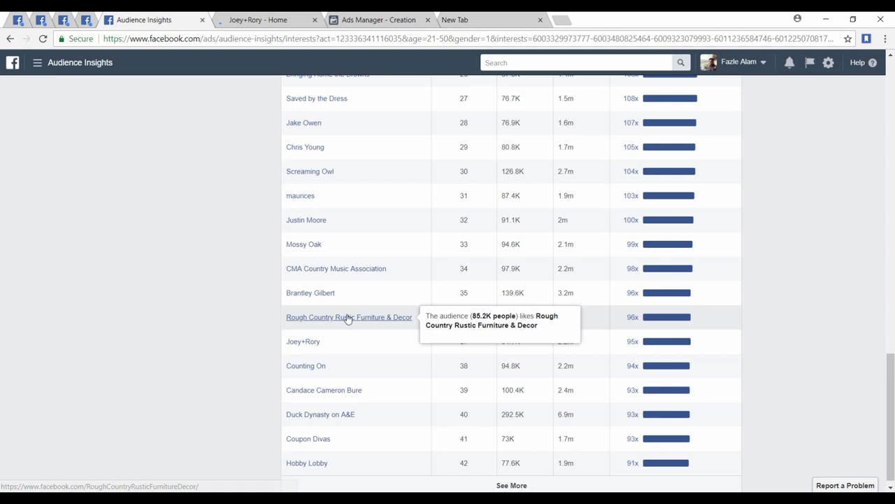
right_click(303, 364)
click(352, 372)
scroll(265, 374, down, 1)
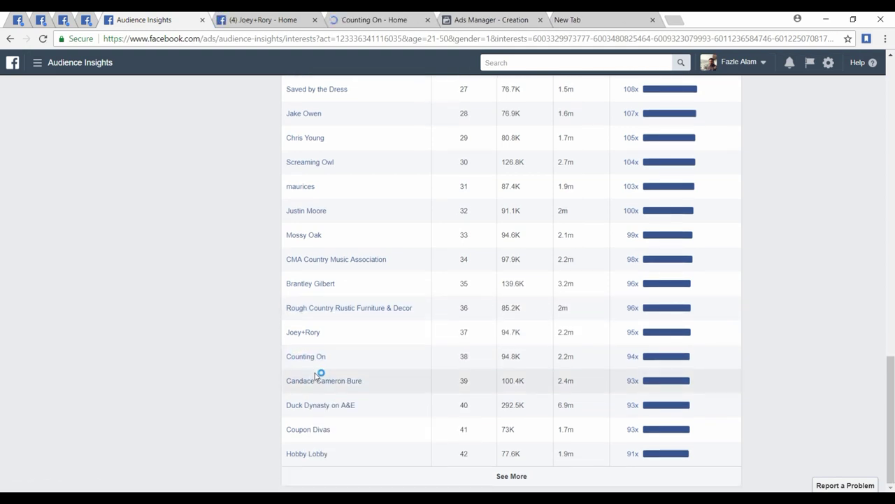
right_click(336, 387)
click(364, 393)
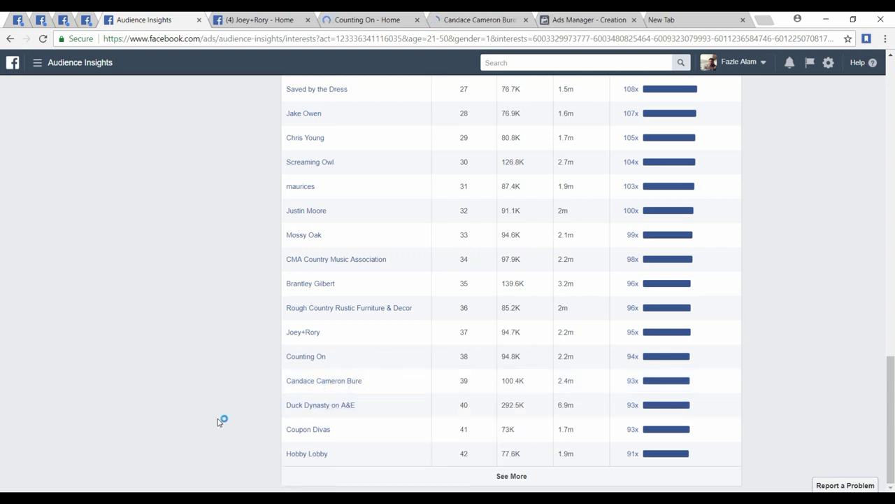
right_click(306, 429)
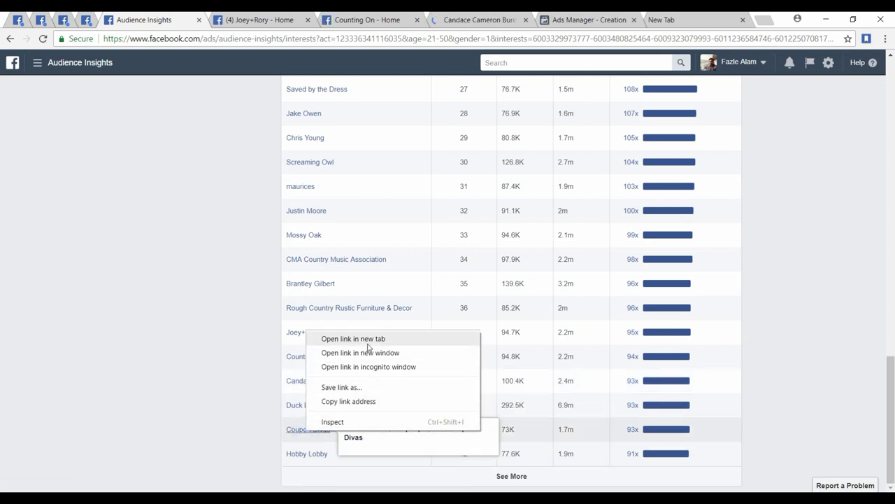
click(367, 340)
right_click(313, 455)
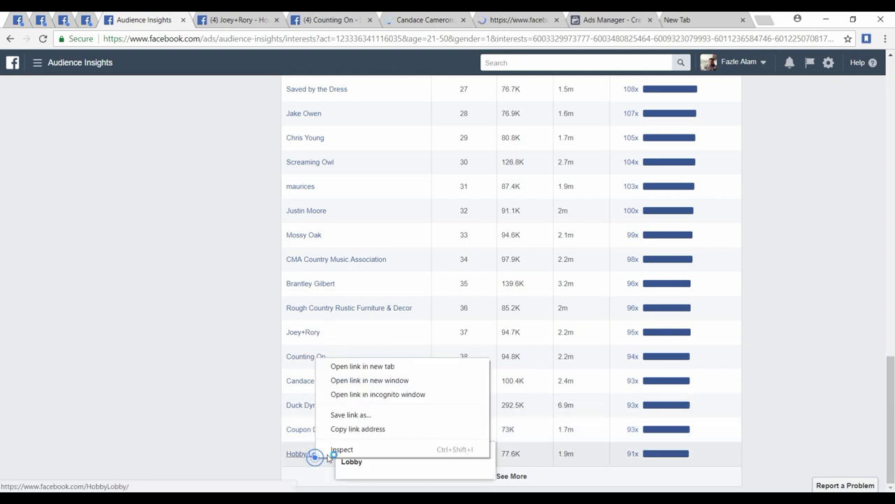
click(384, 361)
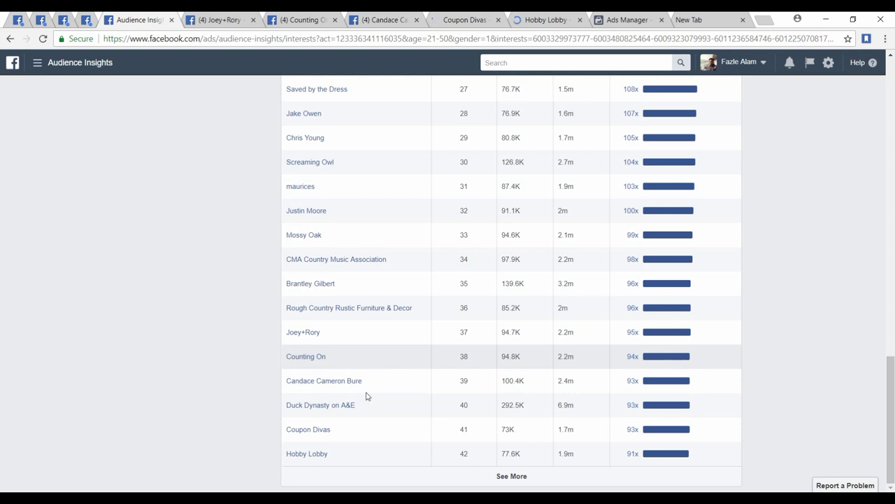
Review the posts on the Joey+Rory page, and close both the Joey+Rory and Counting On pages
click(236, 17)
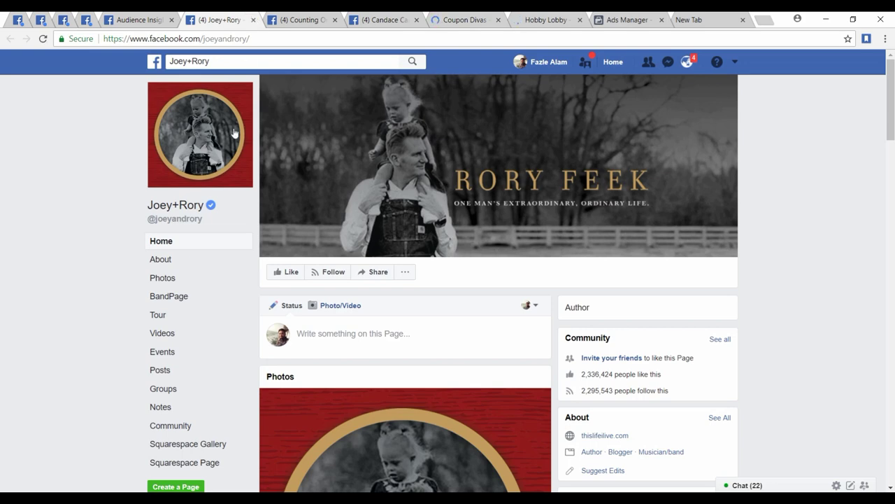
scroll(234, 133, down, 13)
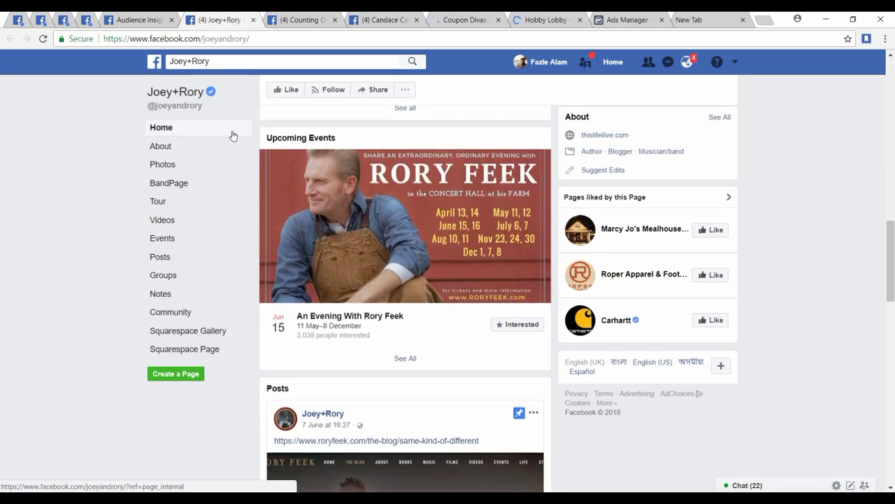
scroll(233, 136, down, 10)
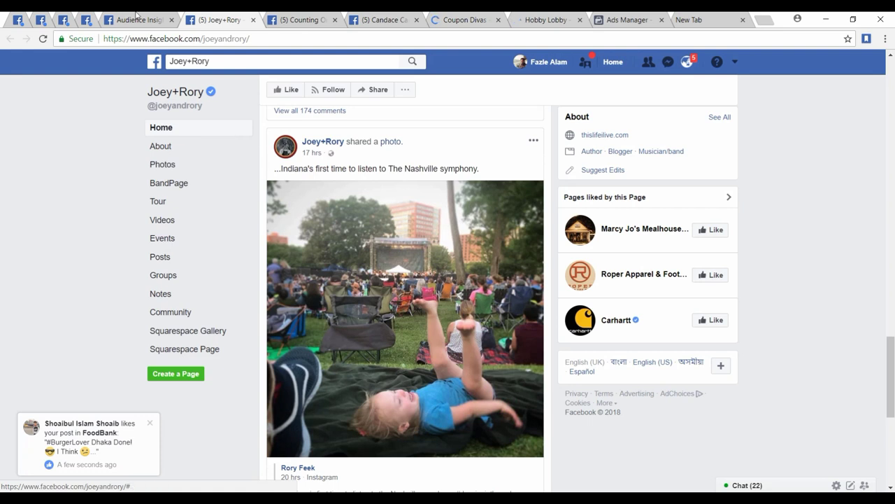
click(254, 20)
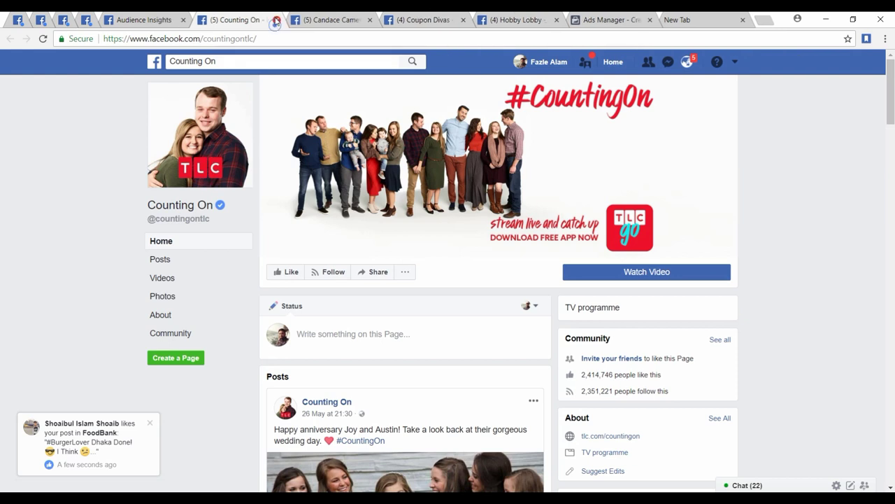
click(277, 21)
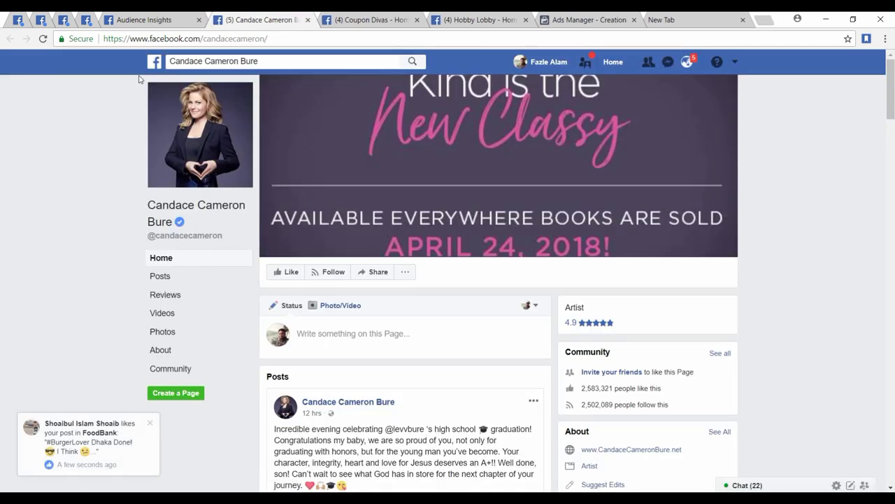
Dismiss the Facebook notification and look over the latest post on the Candace Cameron Bure page
click(150, 424)
scroll(316, 331, down, 5)
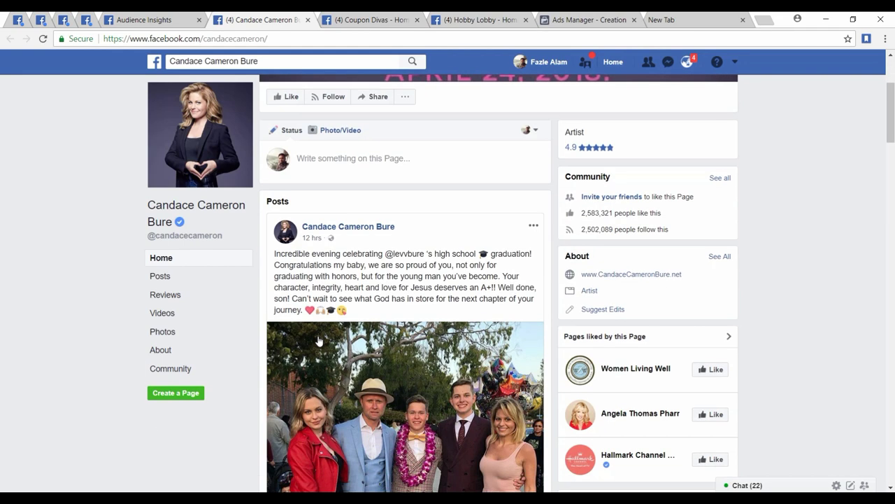
scroll(316, 331, down, 4)
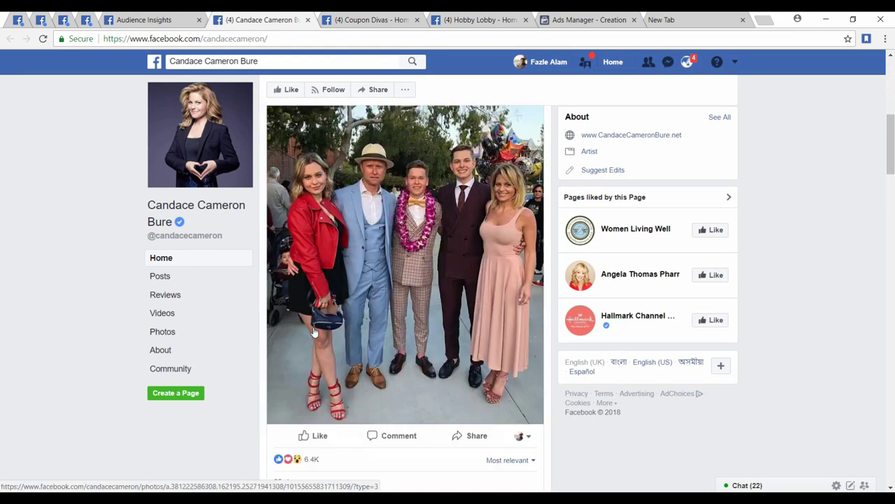
scroll(313, 331, up, 8)
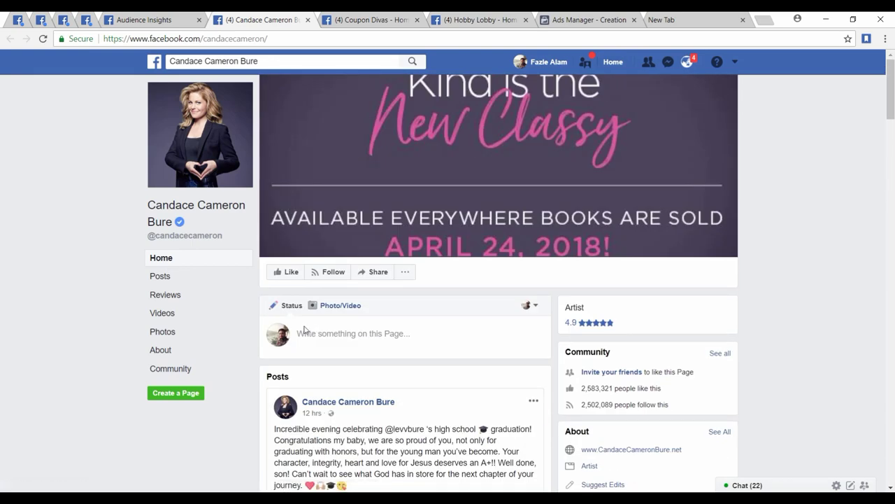
Copy the name Candace Cameron Bure from the Facebook search field on her page
click(244, 62)
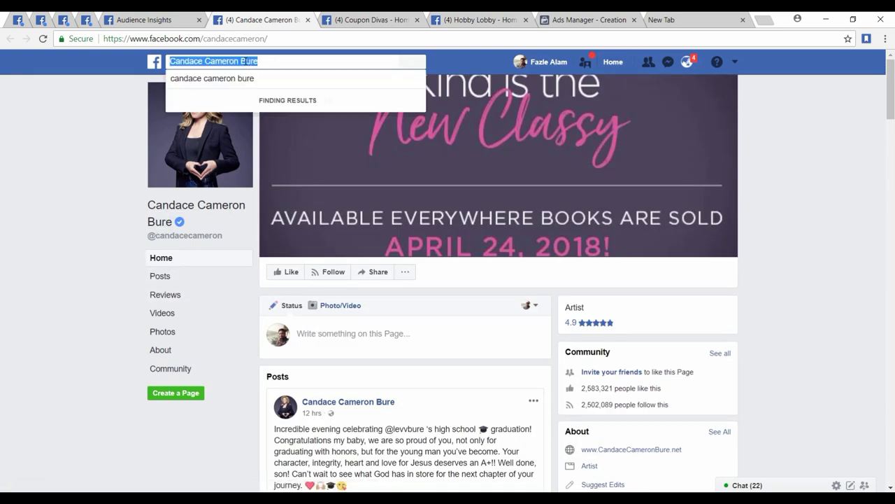
right_click(246, 61)
click(265, 87)
click(30, 175)
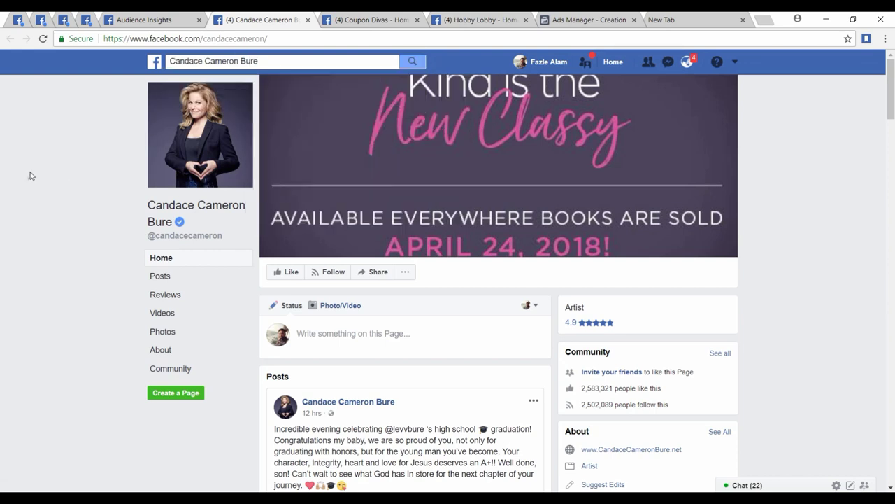
Search Google for the copied name Candace Cameron Bure and read through the results
click(693, 19)
click(375, 39)
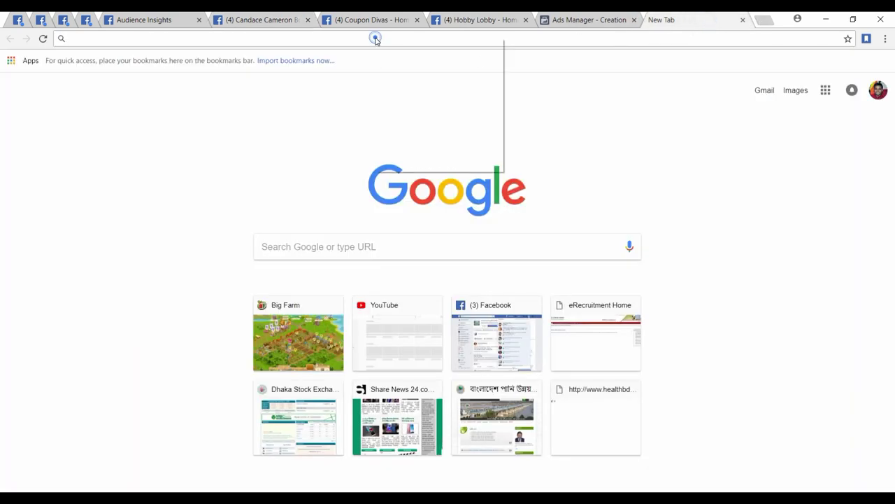
right_click(376, 38)
click(405, 96)
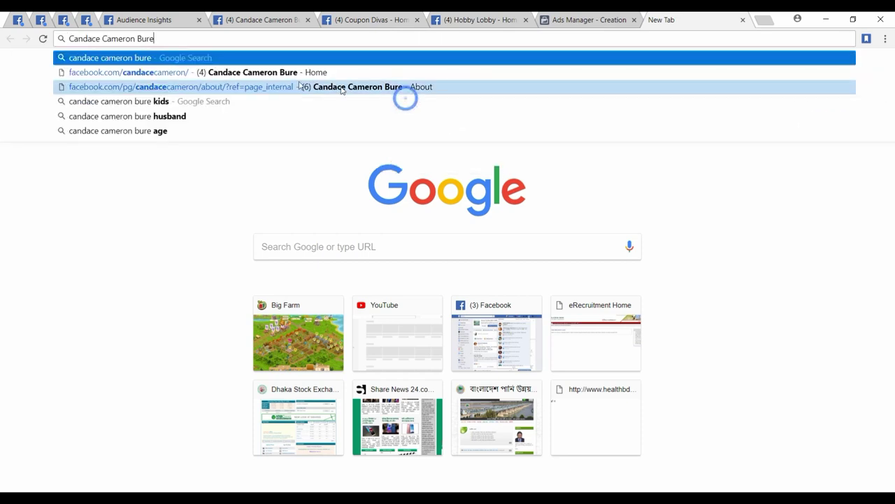
click(172, 58)
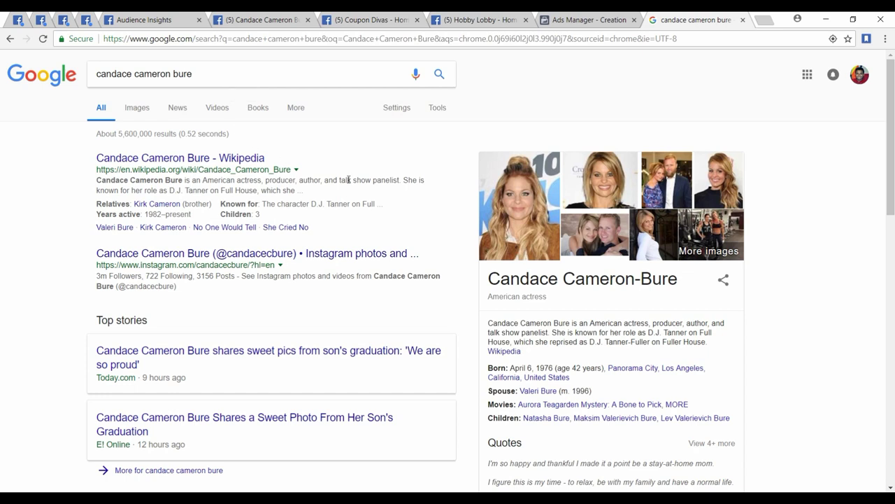
scroll(543, 296, down, 3)
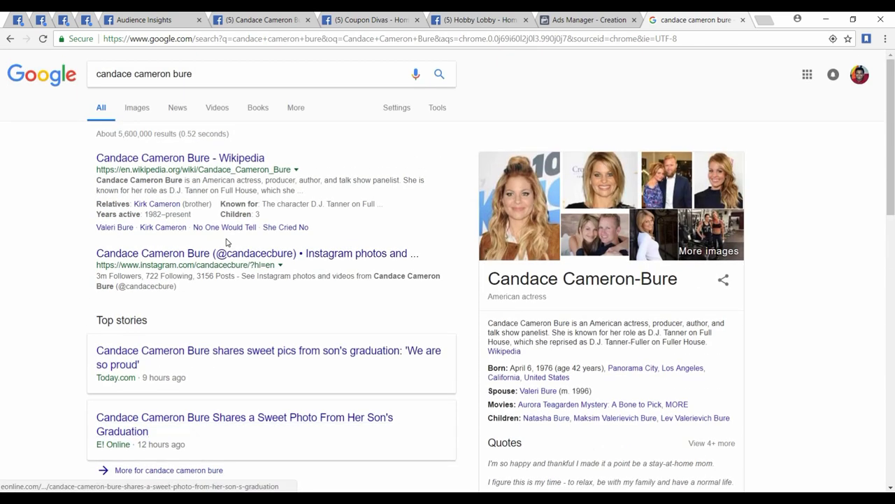
scroll(226, 243, down, 1)
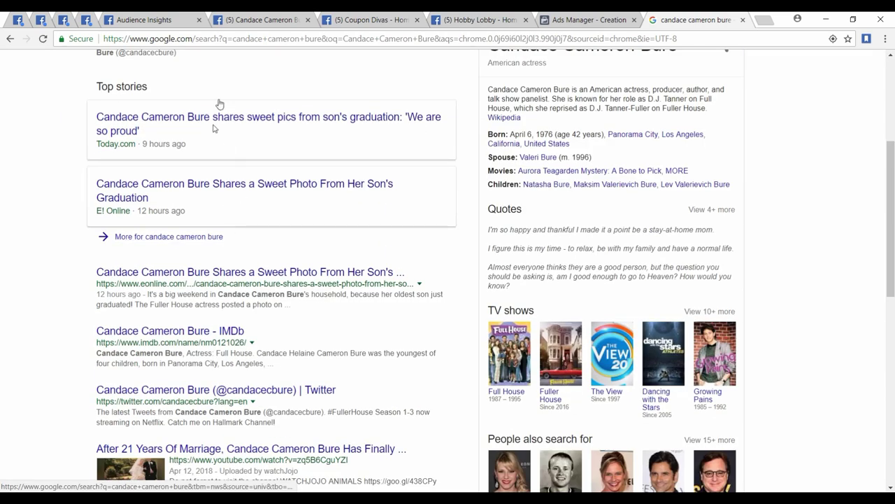
Glance at the Audience Insights list and the Hobby Lobby page, and move the Candace Cameron Bure page behind all other open tabs
click(146, 20)
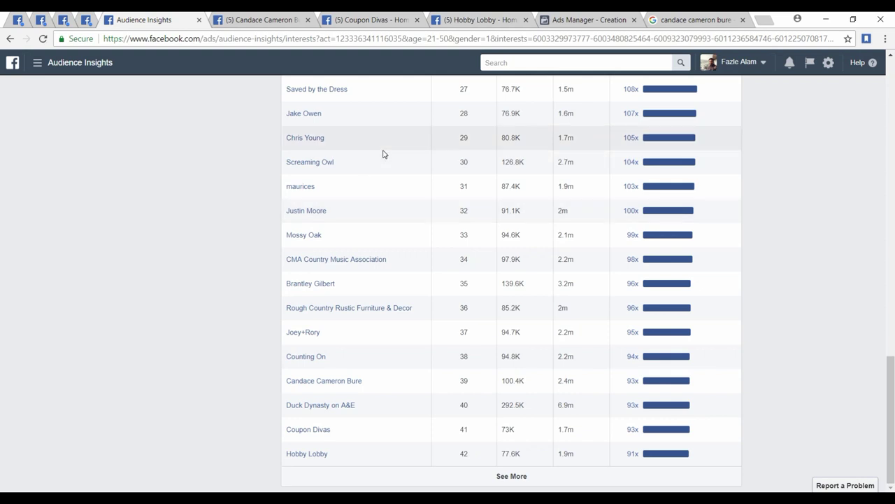
click(471, 18)
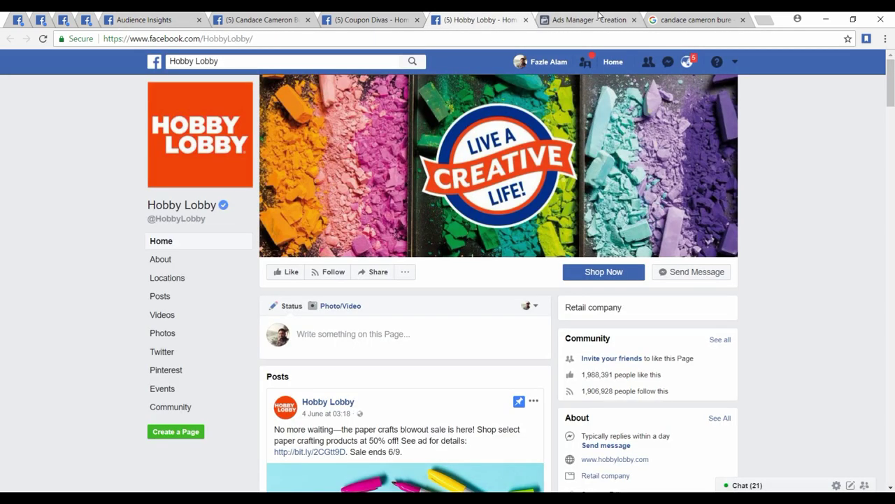
click(263, 19)
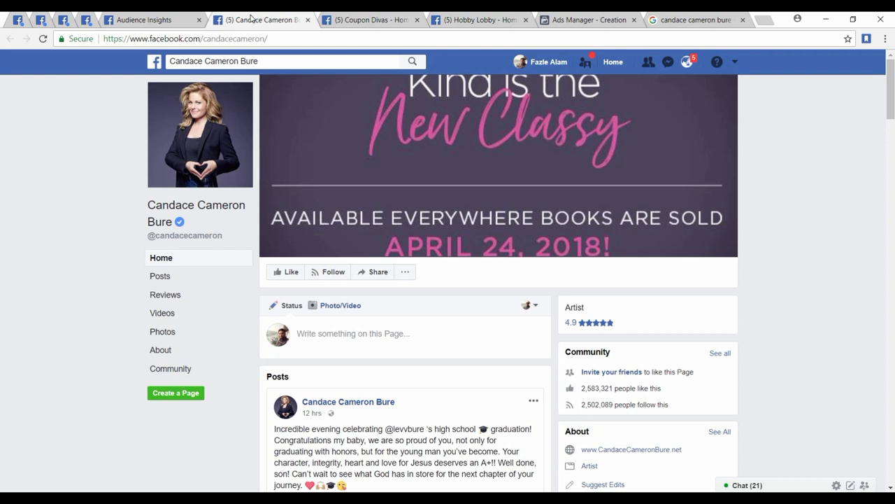
drag(236, 17, 659, 25)
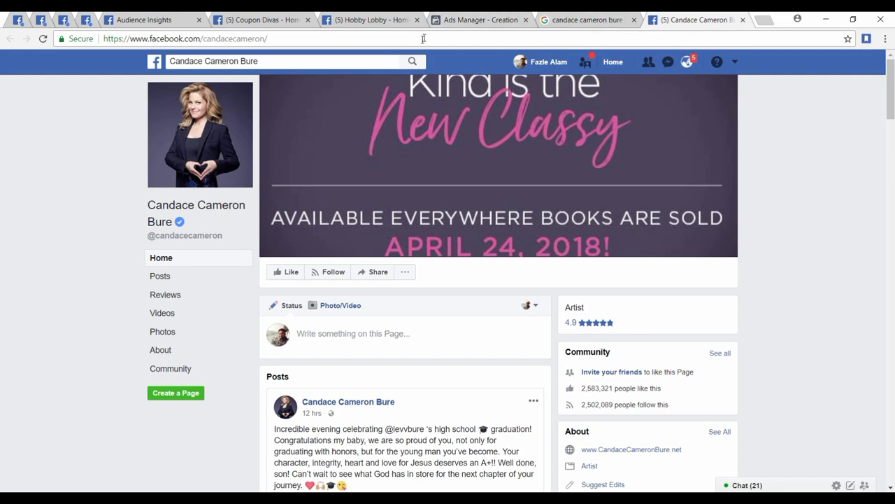
View the Coupon Divas page and read the full Google results page for Candace Cameron Bure
click(257, 17)
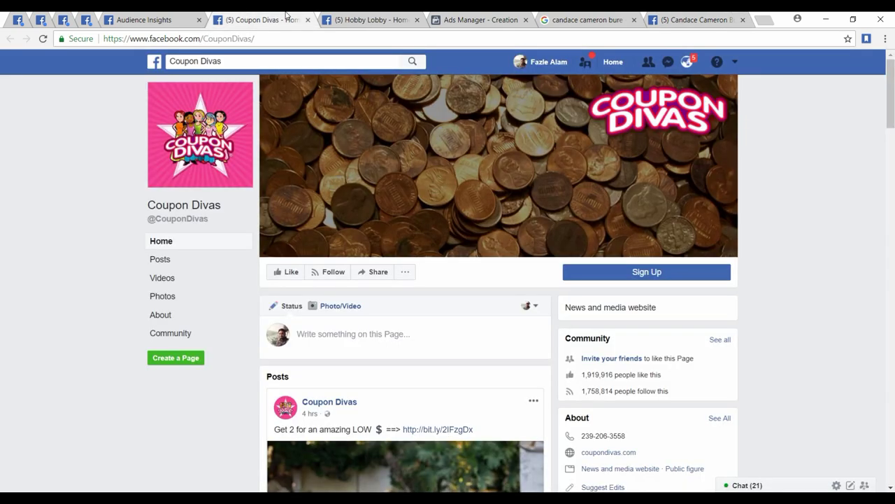
click(557, 14)
scroll(314, 304, down, 8)
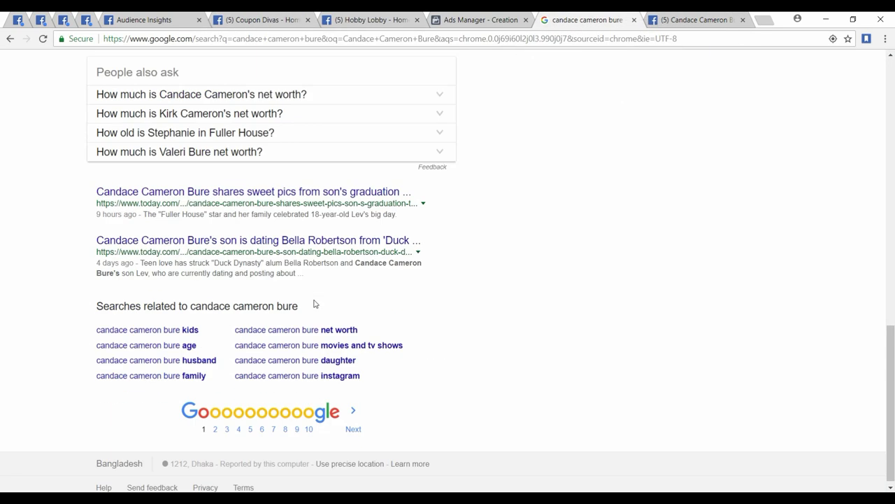
scroll(374, 282, up, 10)
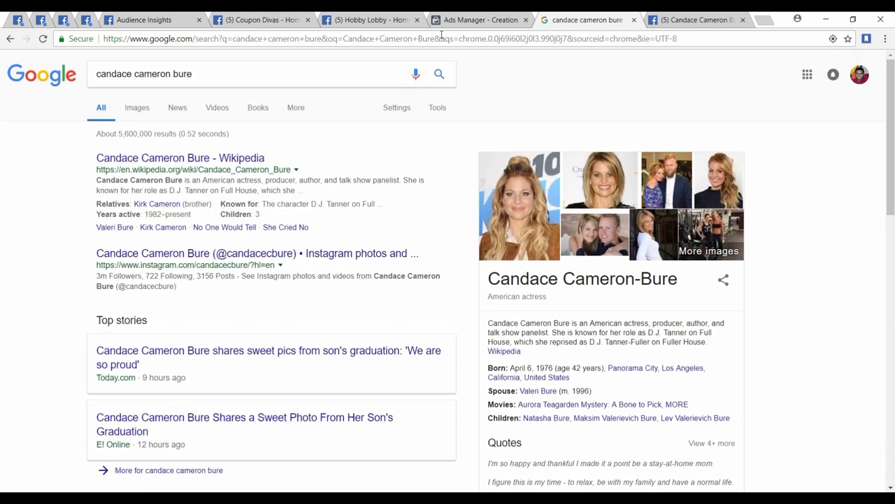
Examine the posts and comments on the Candace Cameron Bure Facebook page to judge how well the page fits the niche
click(688, 16)
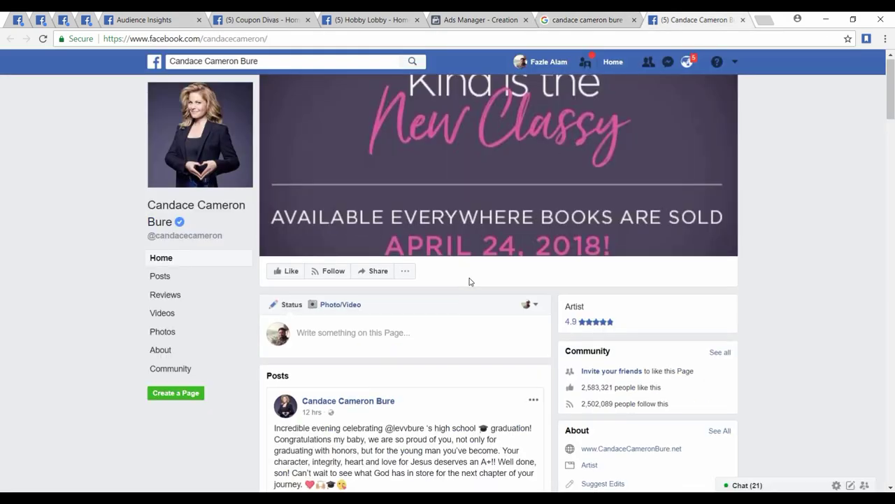
scroll(469, 283, down, 5)
scroll(469, 282, down, 10)
scroll(469, 283, up, 3)
scroll(470, 282, down, 15)
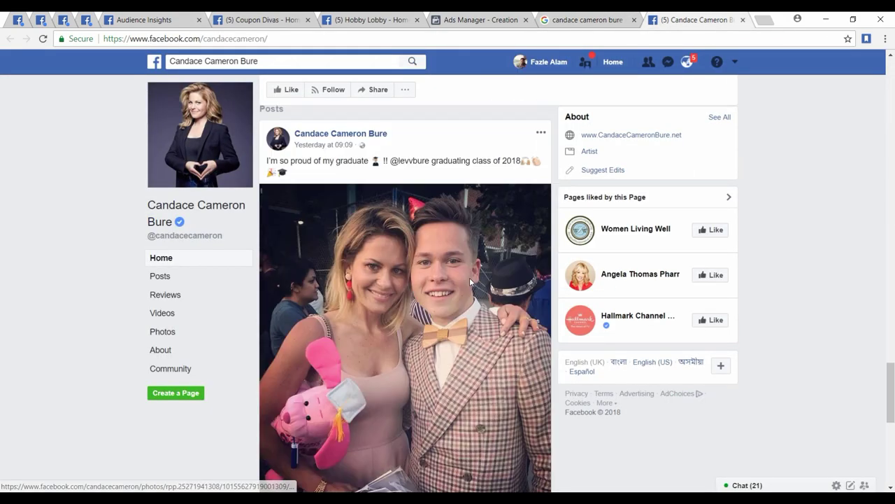
scroll(470, 283, down, 5)
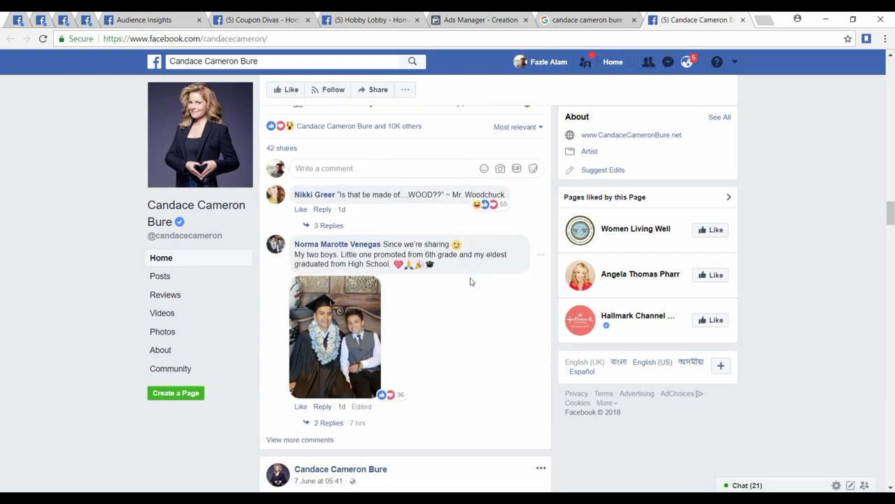
scroll(470, 282, down, 8)
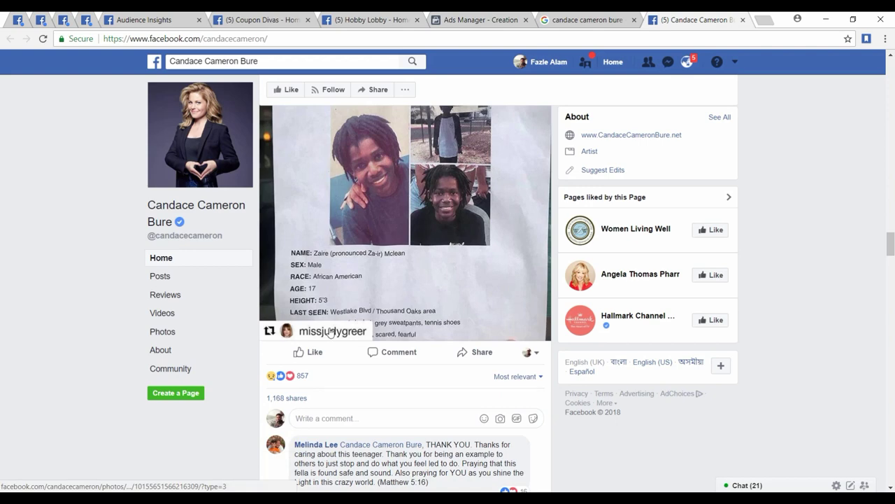
scroll(330, 332, down, 10)
scroll(326, 326, down, 13)
scroll(325, 326, down, 12)
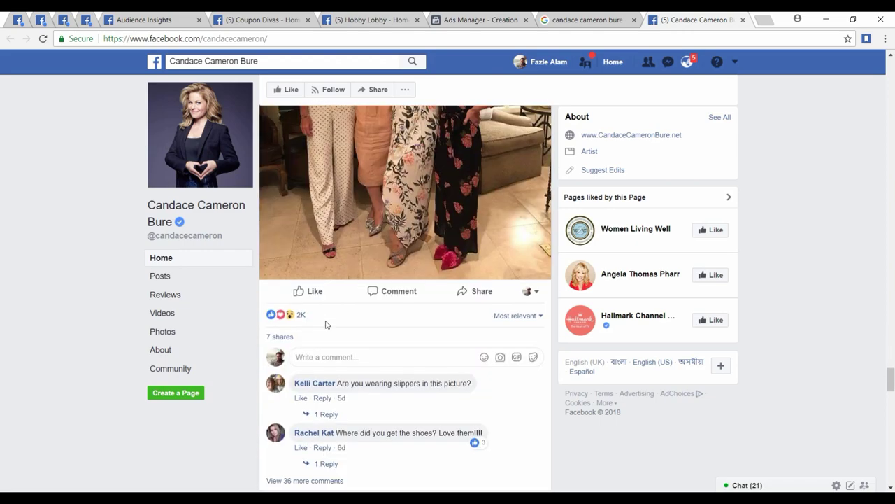
scroll(325, 325, down, 8)
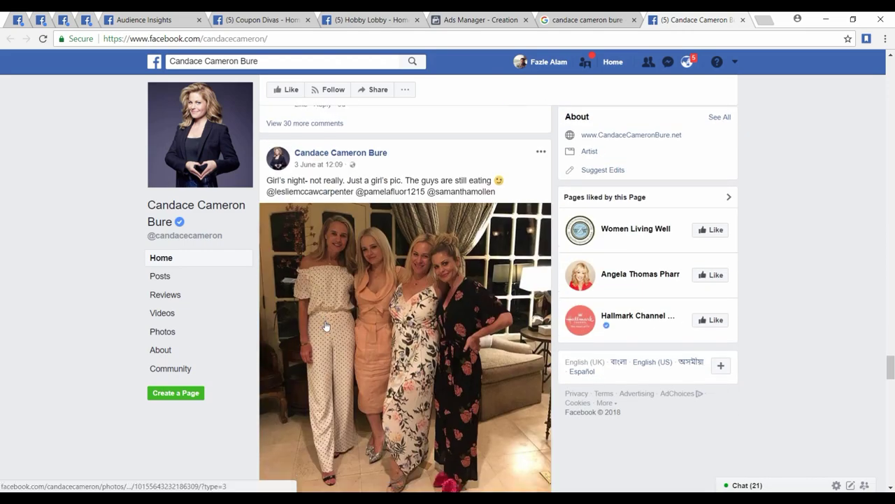
scroll(325, 326, down, 8)
scroll(325, 324, up, 2)
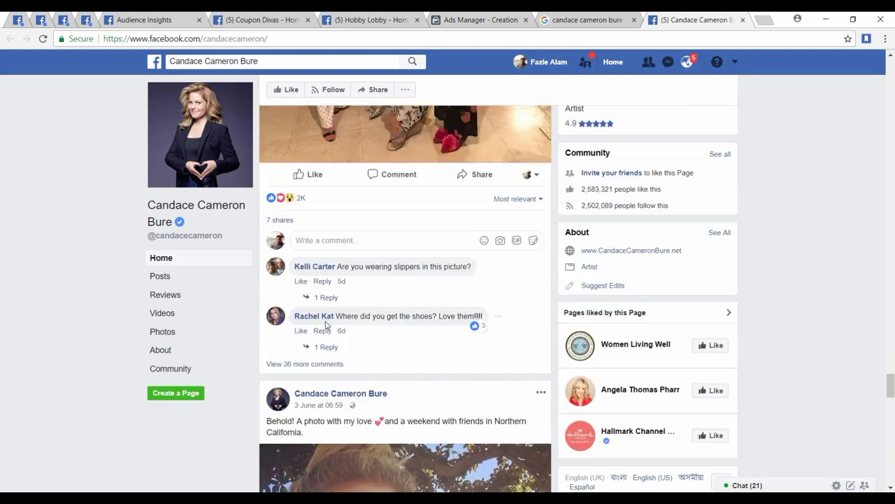
Read further down through the older posts and comments on the Candace Cameron Bure page
scroll(325, 324, down, 9)
scroll(326, 322, down, 10)
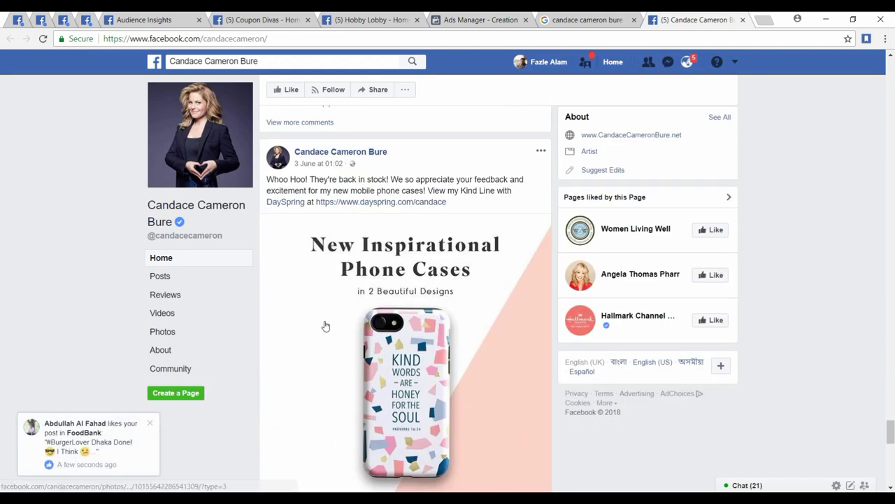
scroll(325, 320, down, 5)
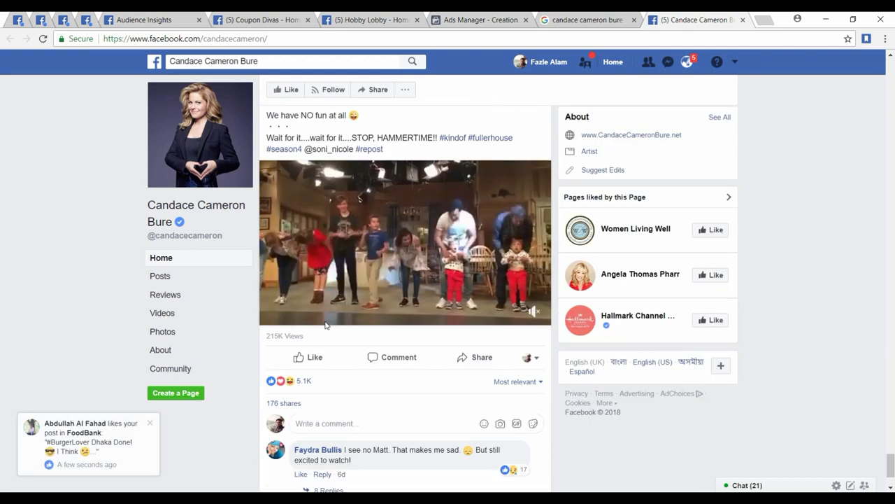
scroll(326, 320, down, 3)
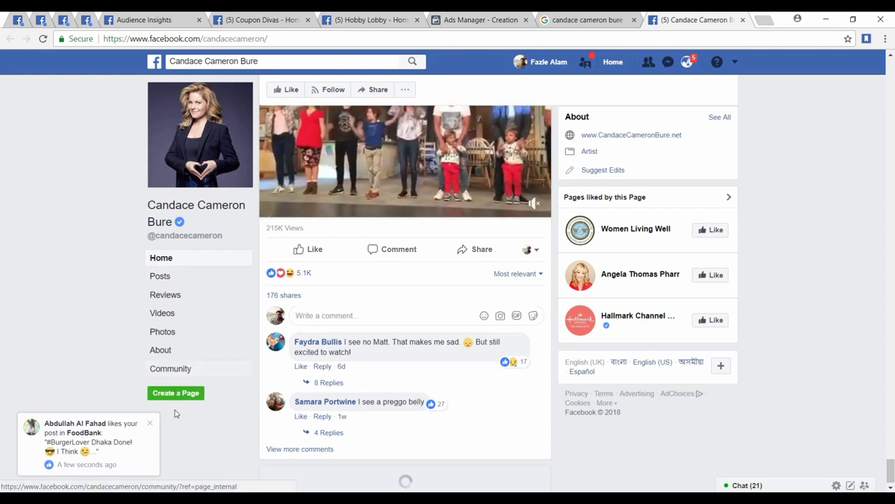
click(149, 422)
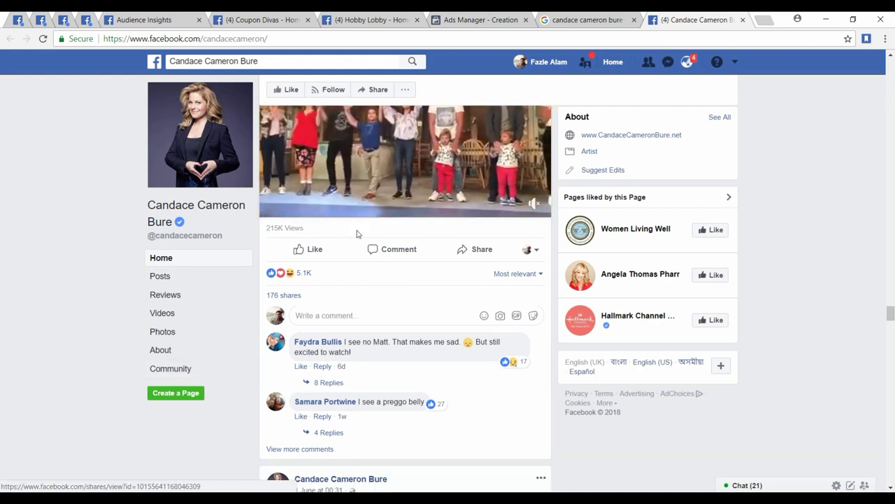
Take another look at the Coupon Divas page and close it
click(238, 19)
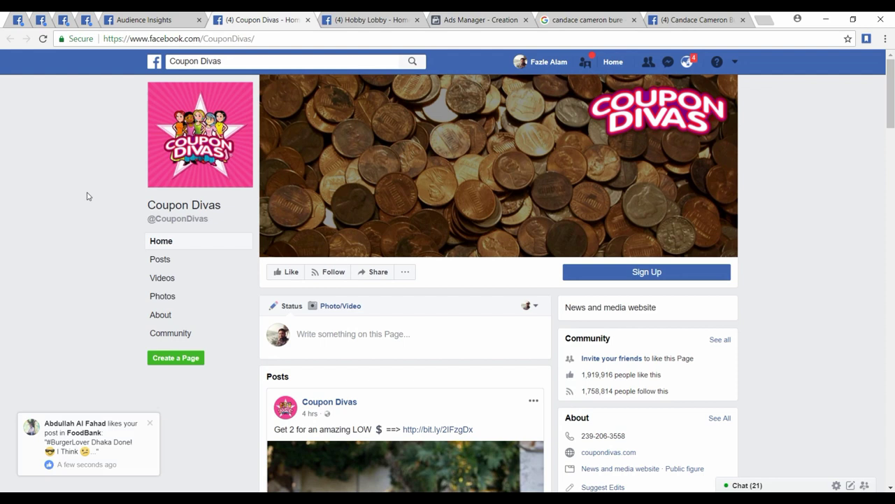
click(149, 423)
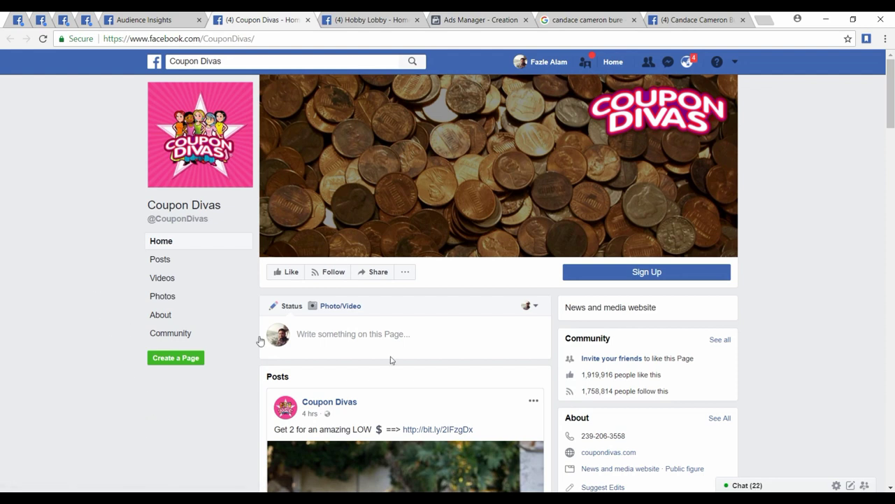
click(308, 21)
Look through the posts, videos and photos on the Hobby Lobby page to judge how well it fits the niche
scroll(59, 243, down, 12)
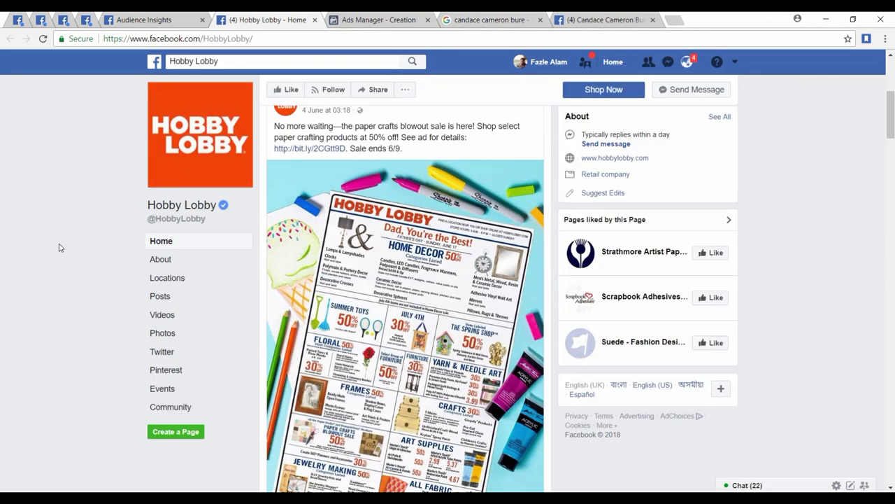
scroll(59, 249, down, 10)
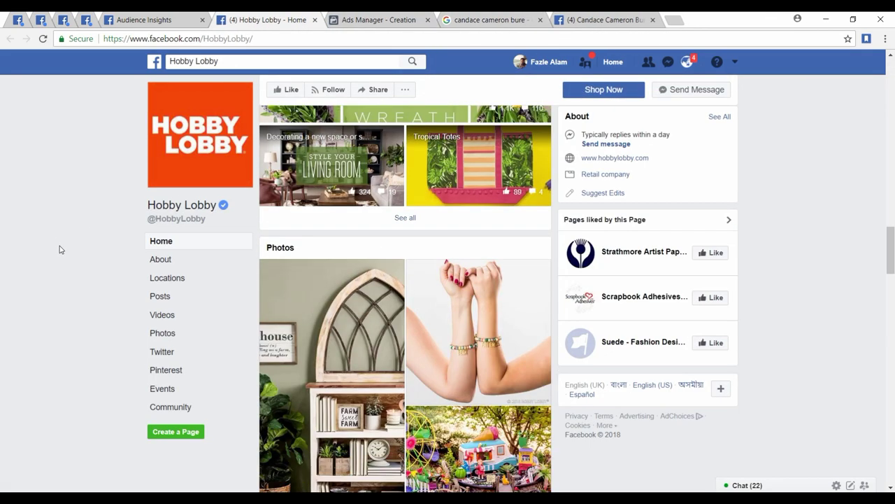
scroll(60, 249, down, 4)
scroll(60, 250, down, 10)
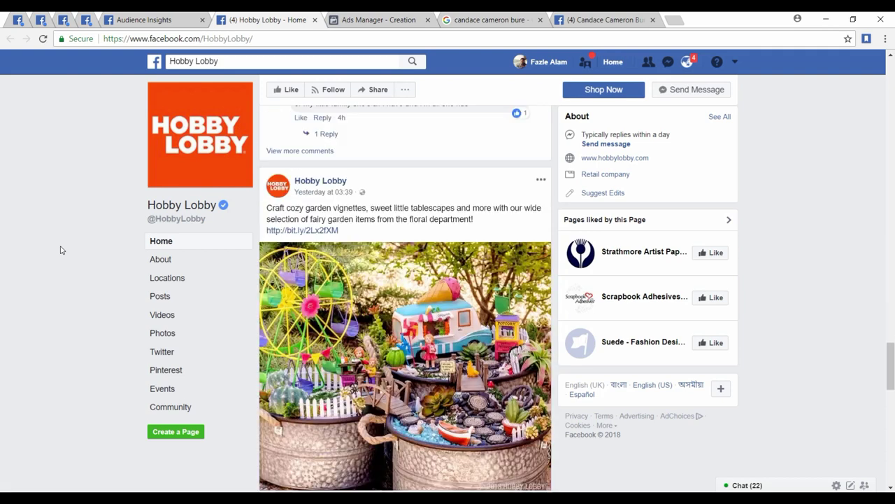
Add Hobby Lobby as a must-also-match interest in the ad set's detailed targeting
click(378, 20)
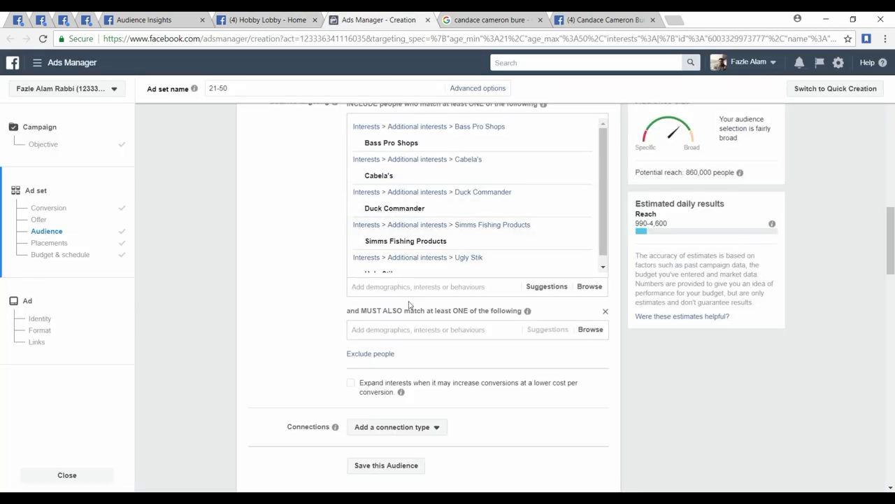
click(407, 331)
text(hobby lovvy)
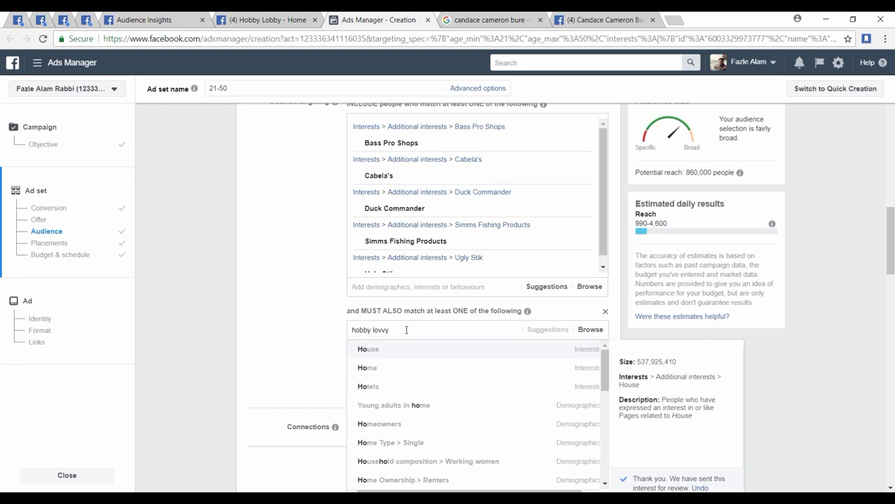
key(BackSpace)
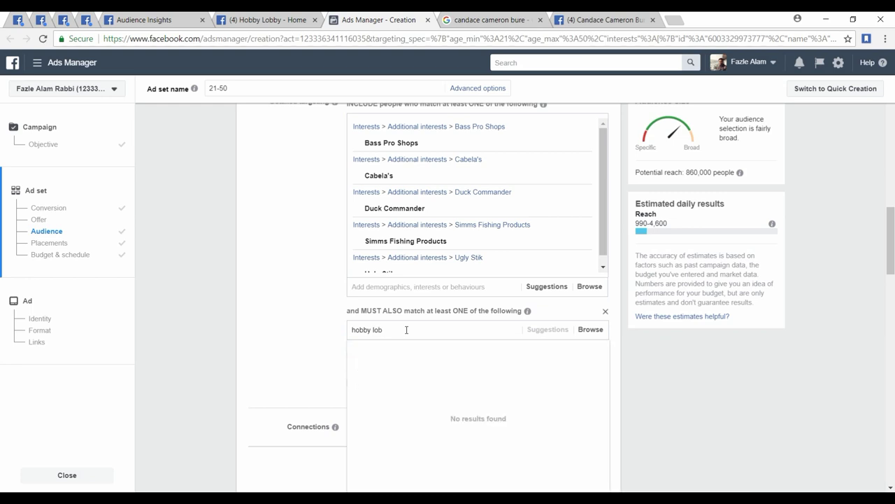
click(408, 349)
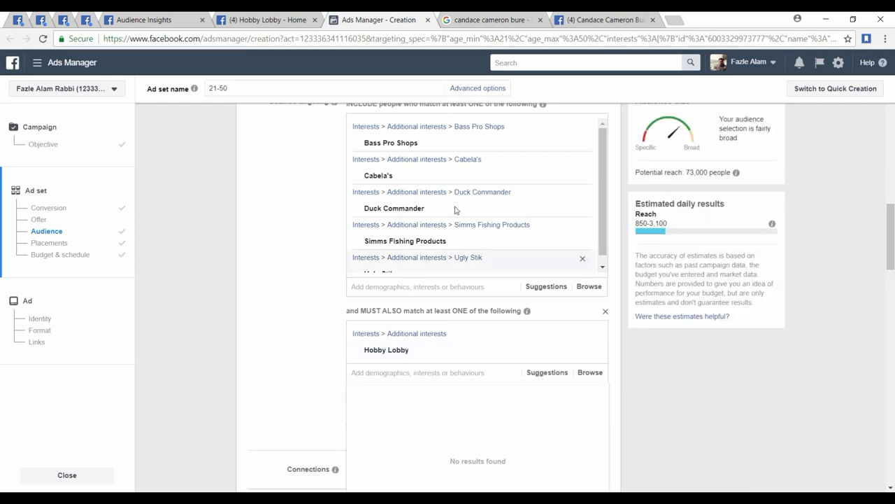
Compare the potential reach for men and for women with the Hobby Lobby interest, ending with gender set to Women
scroll(272, 259, up, 3)
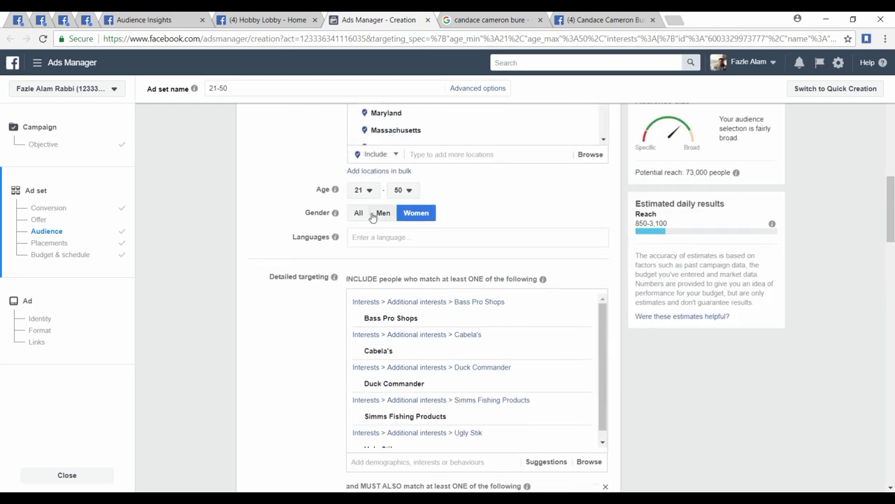
click(383, 214)
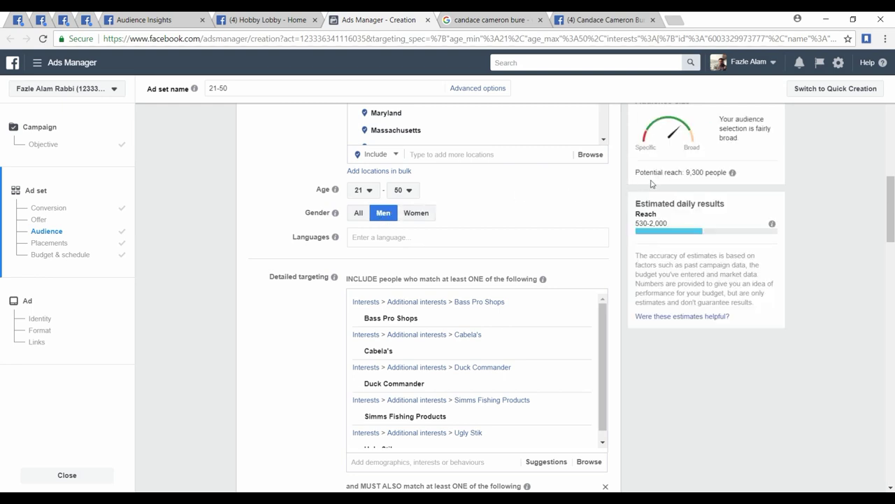
click(417, 215)
scroll(300, 292, down, 3)
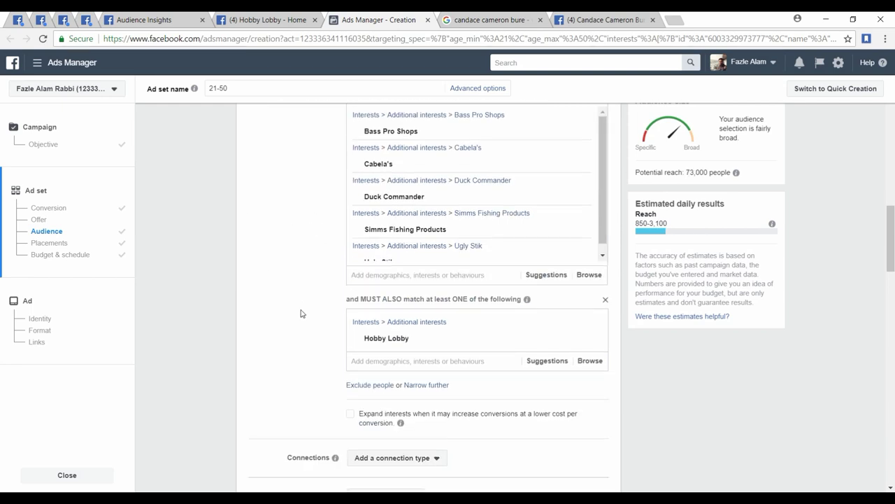
scroll(301, 313, down, 2)
mouse_move(423, 181)
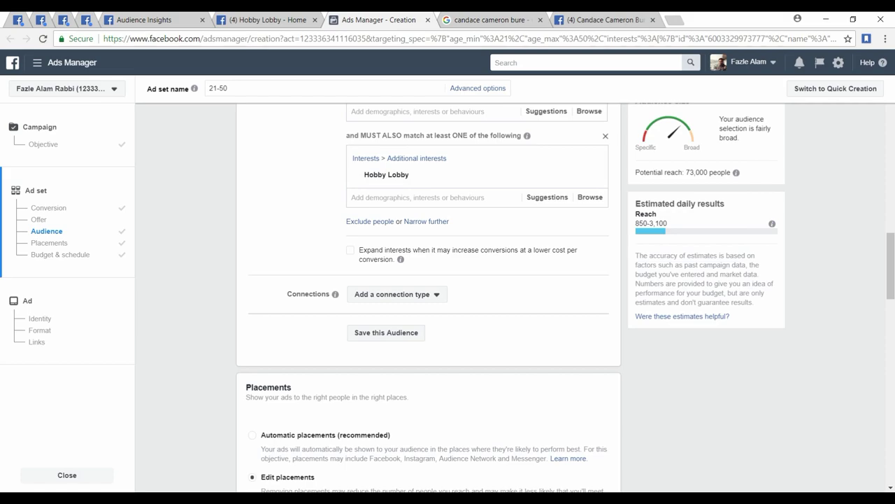
Switch to the Niche document in Word, note Hobby Lobby below Maurices in the page list, and return to Ads Manager
key(alt+Tab)
click(350, 394)
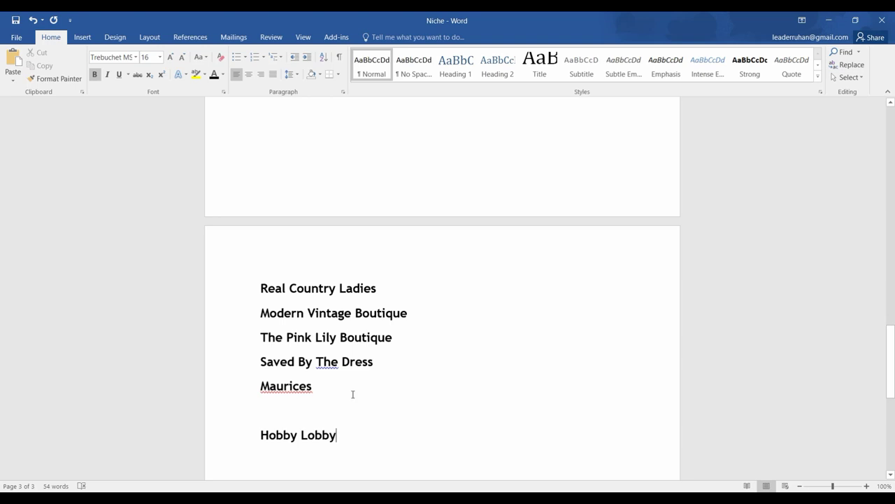
click(298, 412)
click(352, 434)
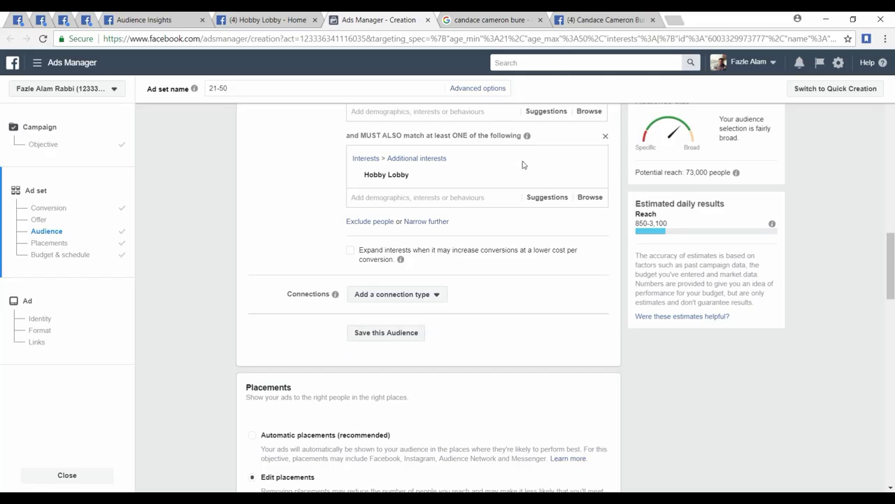
Remove Hobby Lobby from the must-also-match interests and close its Facebook page
click(592, 178)
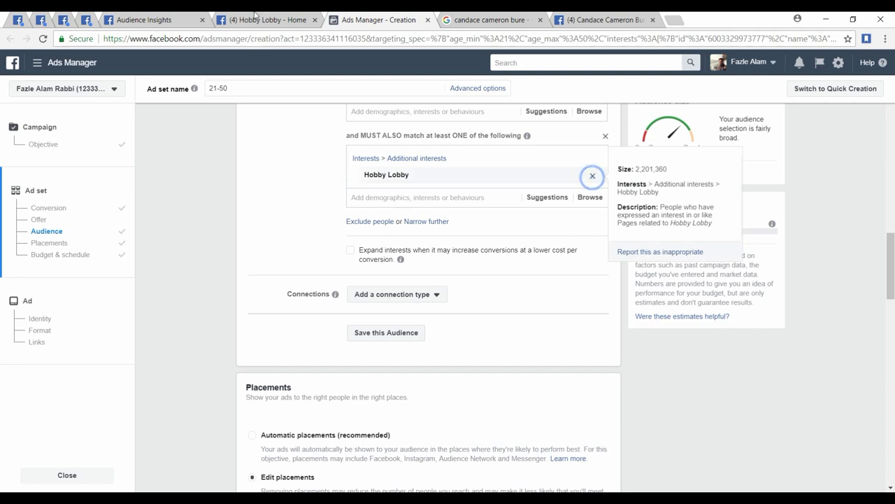
click(314, 20)
Load more page likes in Audience Insights and scan the entries ranked below Hobby Lobby for relevant pages
click(128, 17)
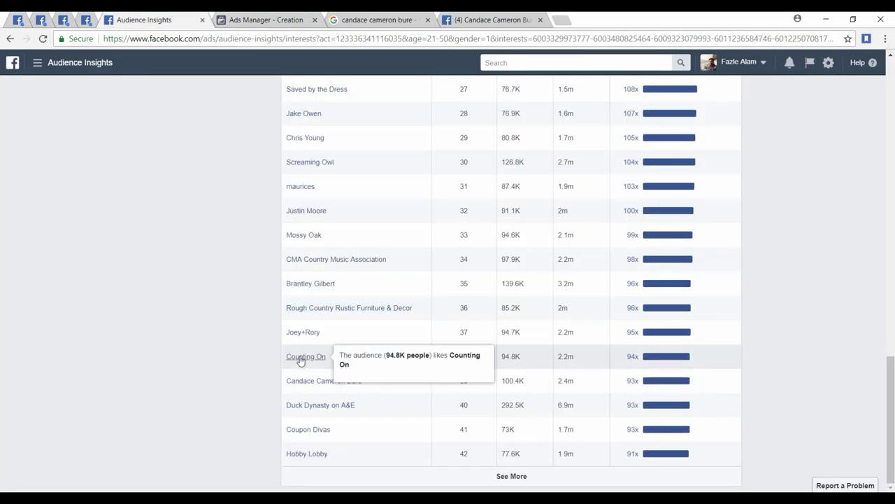
click(422, 485)
scroll(250, 363, down, 3)
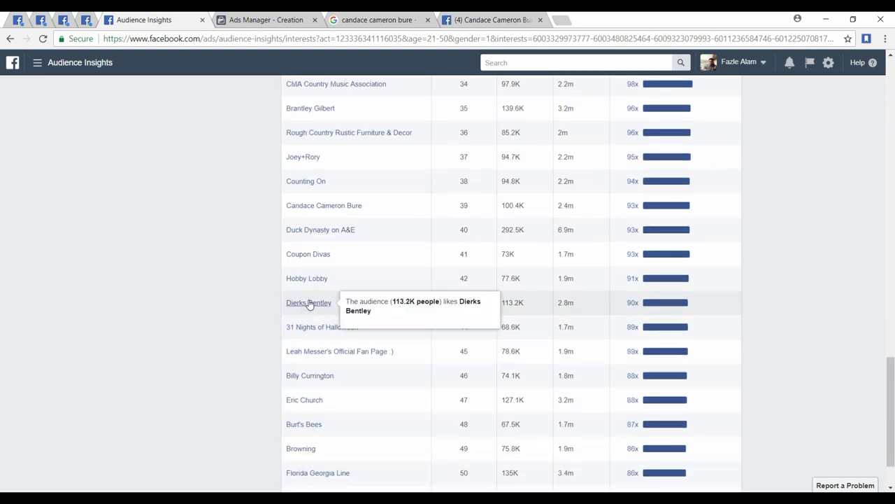
mouse_move(310, 333)
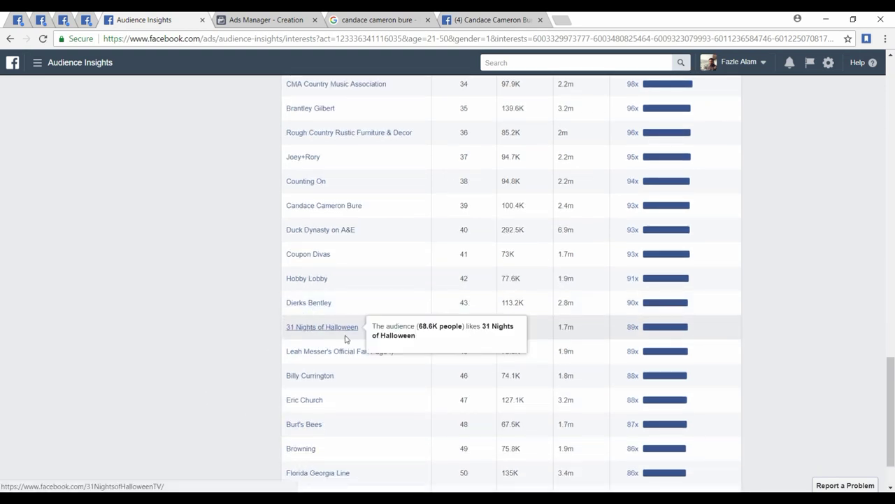
mouse_move(328, 356)
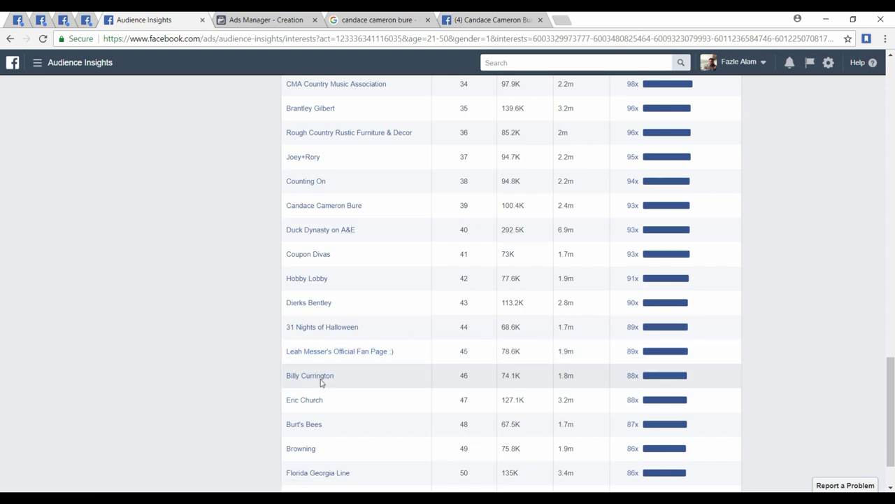
scroll(315, 400, down, 1)
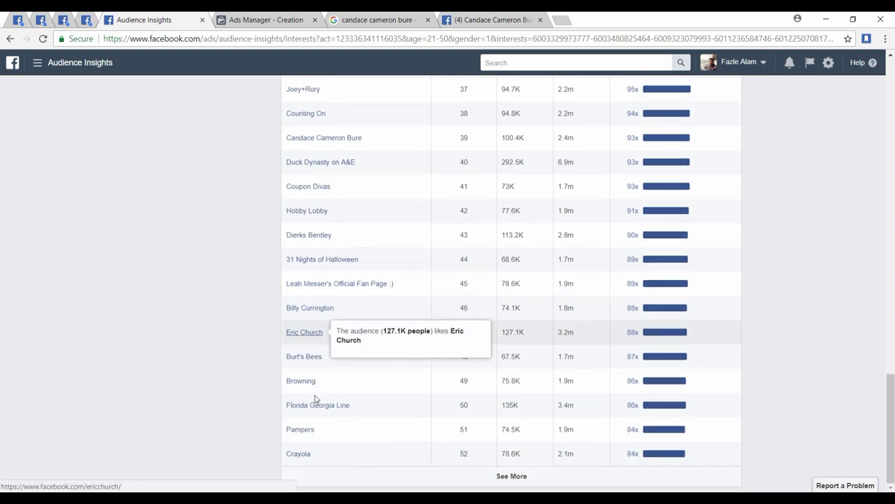
Open the Burt's Bees, Pampers and Crayola pages from the Audience Insights list in separate new tabs
middle_click(311, 361)
mouse_move(292, 384)
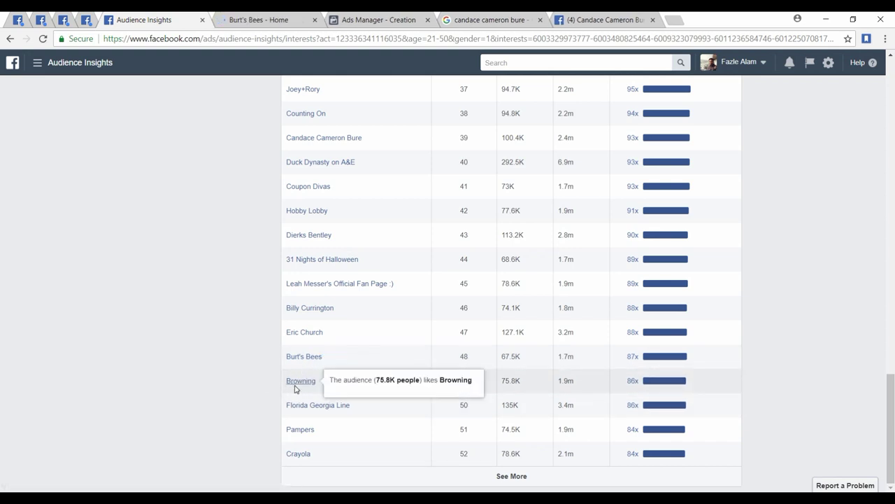
right_click(312, 430)
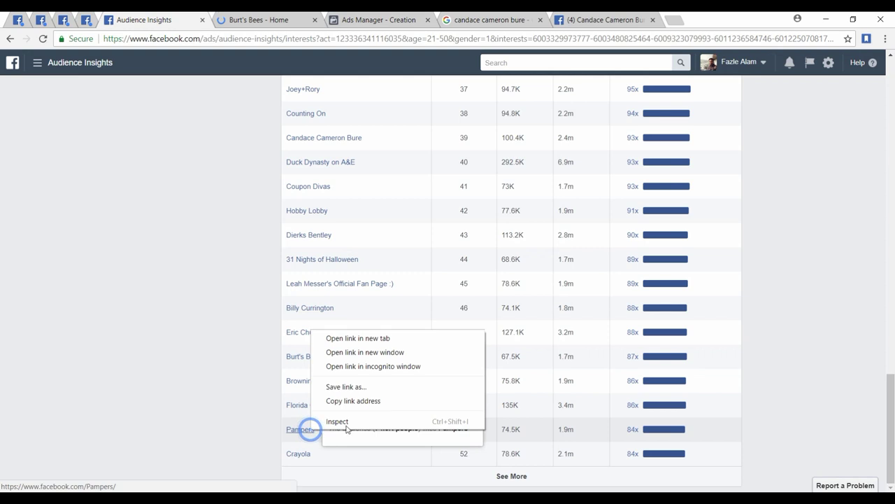
click(358, 339)
right_click(298, 454)
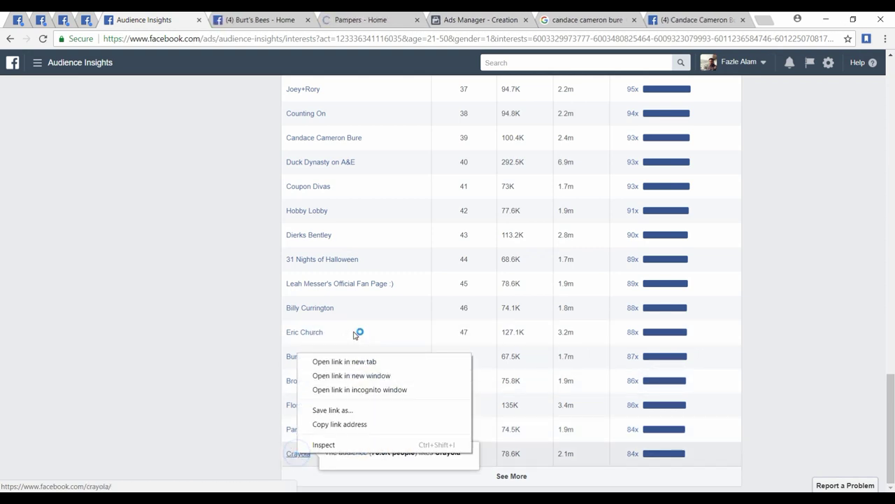
click(360, 361)
Dismiss the chat window on the Burt's Bees page and examine its business category, photos and posts
click(212, 19)
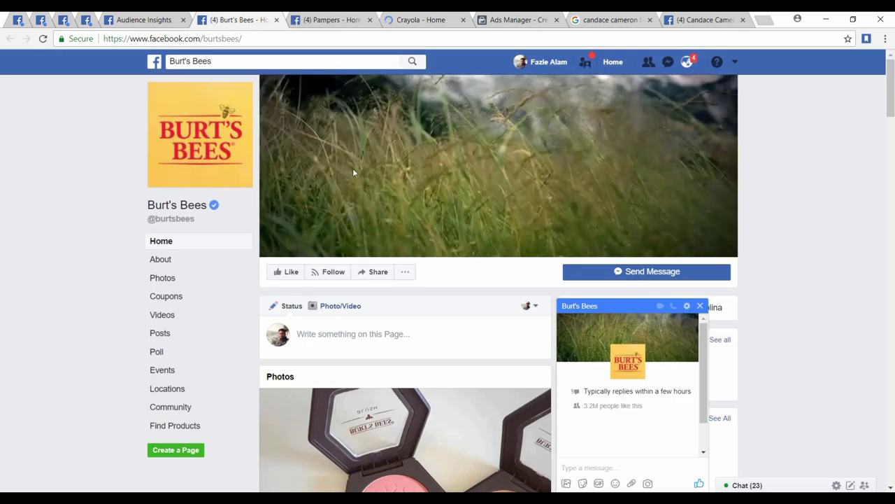
click(700, 307)
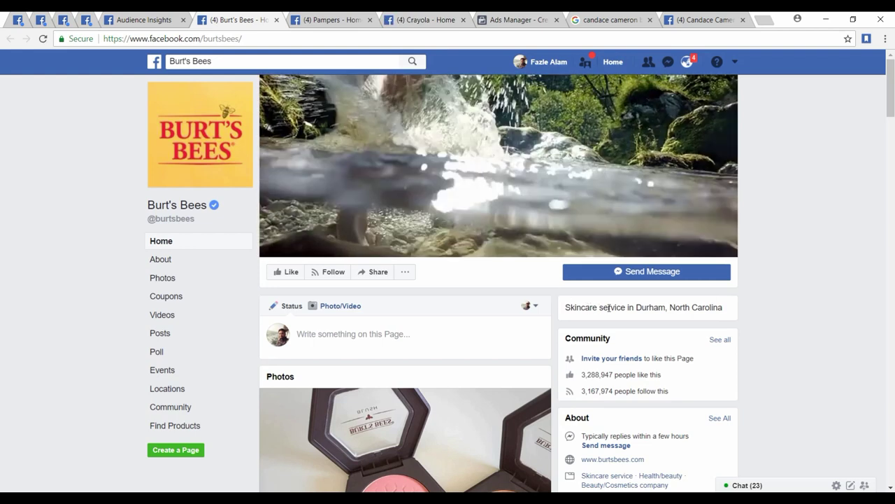
scroll(609, 307, down, 3)
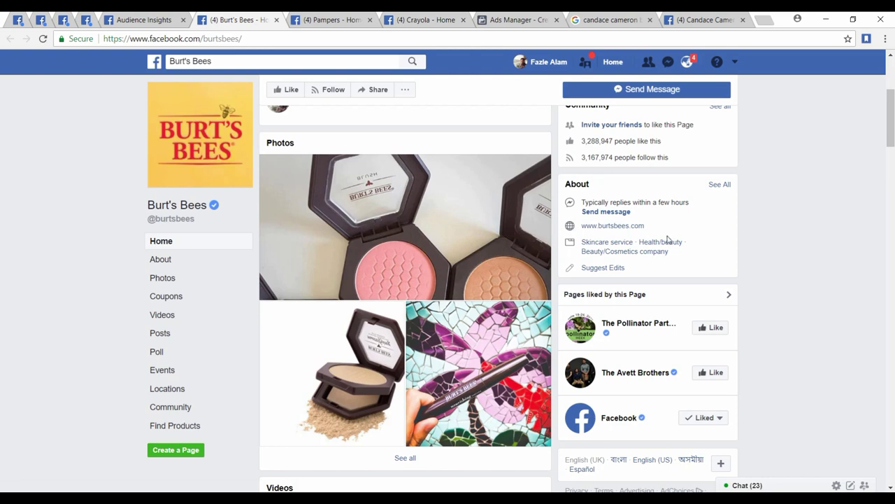
scroll(668, 240, up, 3)
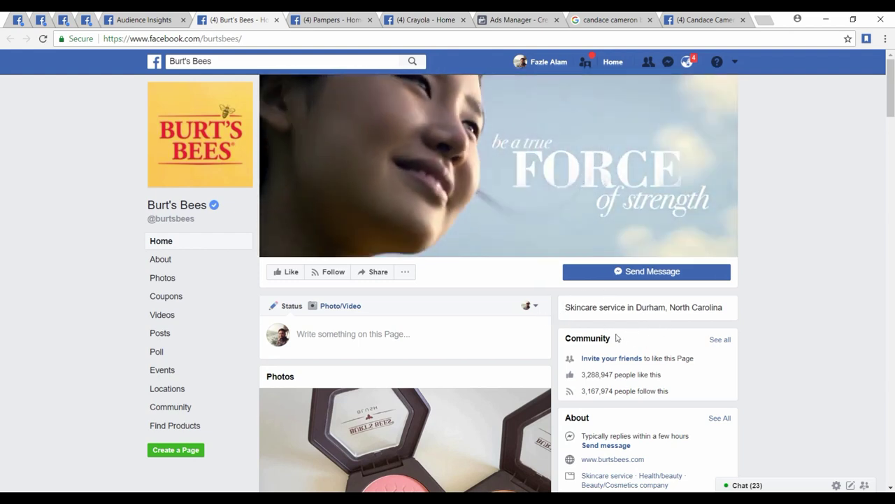
scroll(363, 364, down, 3)
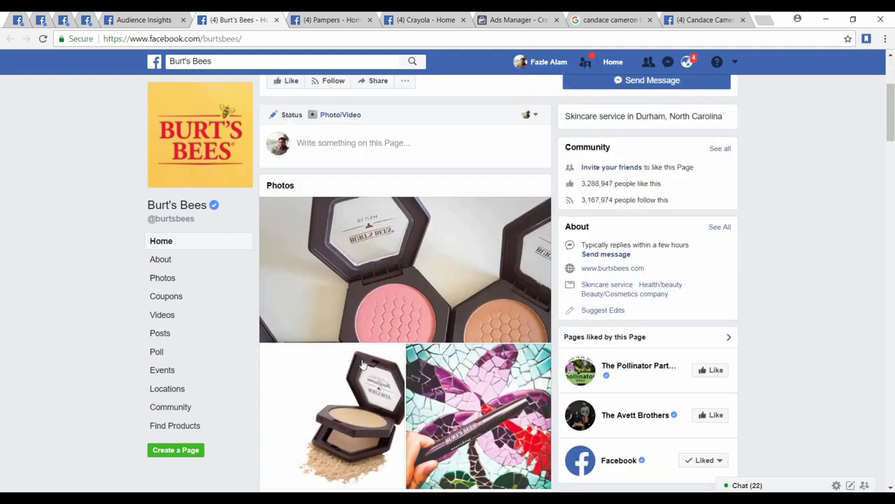
scroll(362, 364, down, 15)
scroll(364, 365, down, 15)
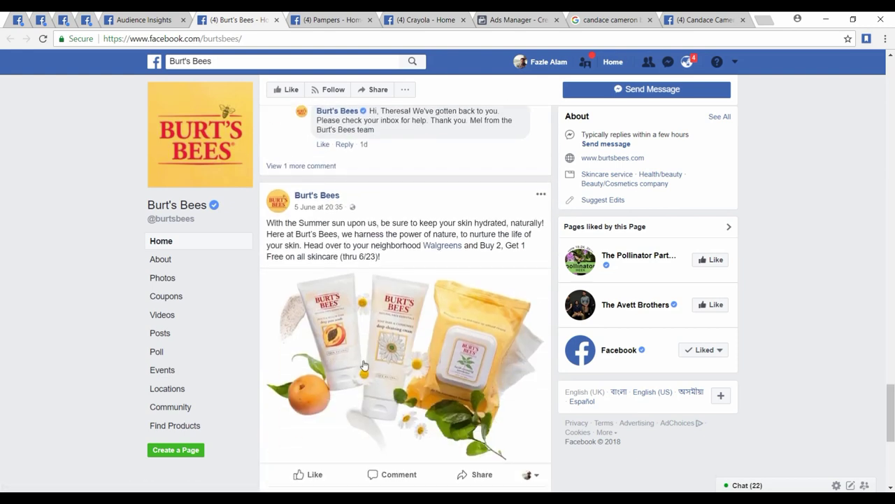
Add Burt's Bees as a must-also-match interest for the ad set in Ads Manager
click(593, 19)
click(530, 21)
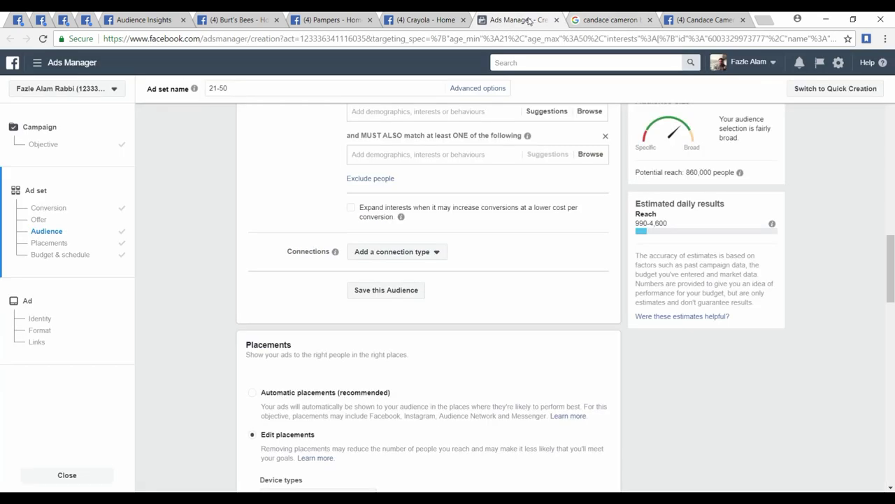
click(430, 155)
text(burt's)
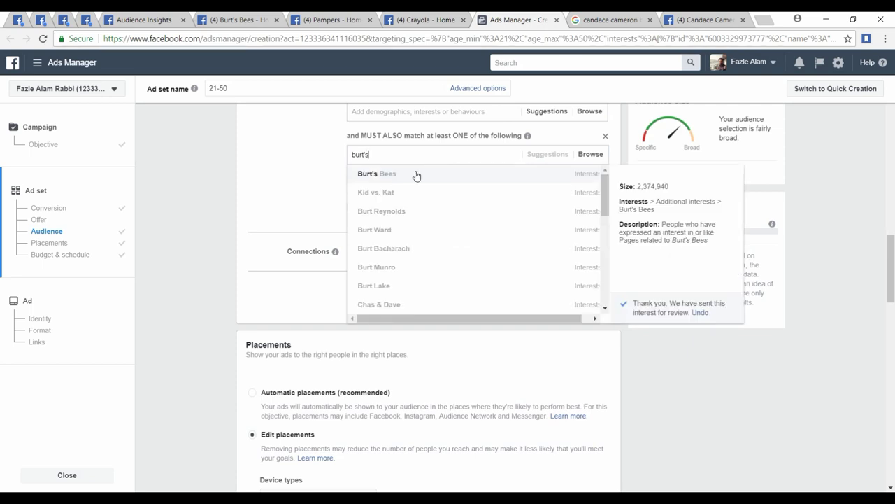
click(416, 175)
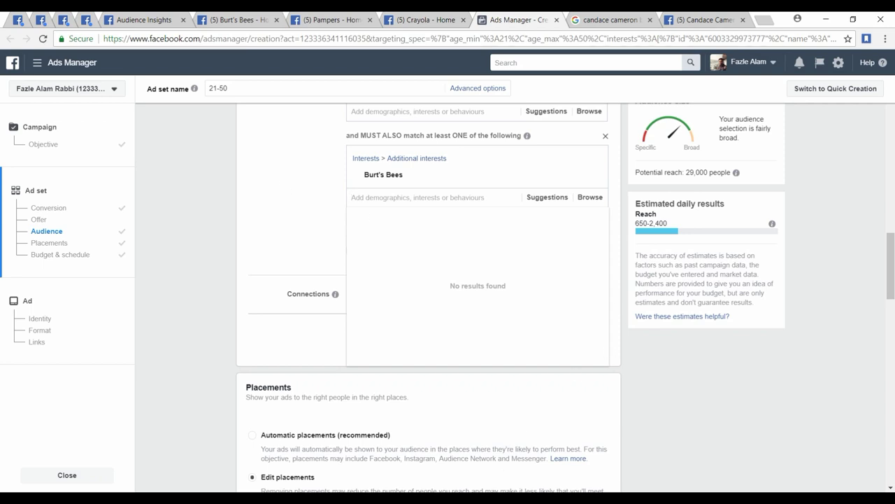
Switch to the Niche document in Word, note Burt's Bees below Hobby Lobby, and return to Ads Manager
key(alt+Tab)
scroll(395, 380, down, 3)
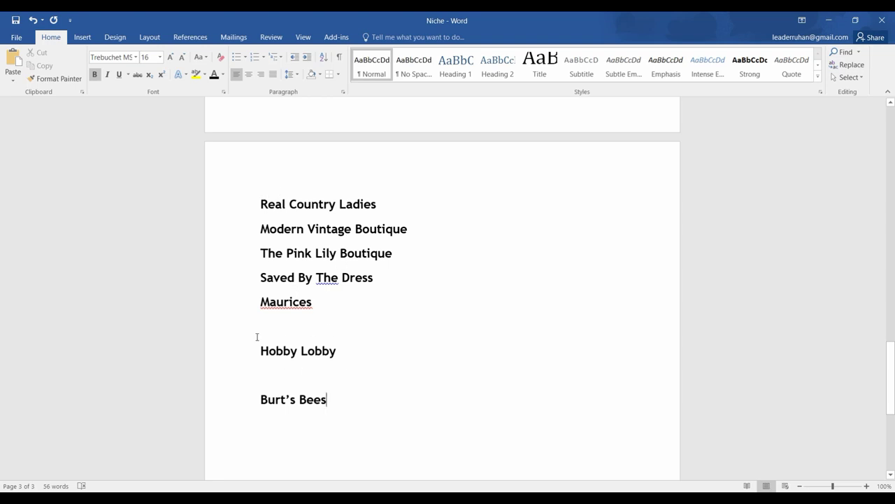
key(alt+Tab)
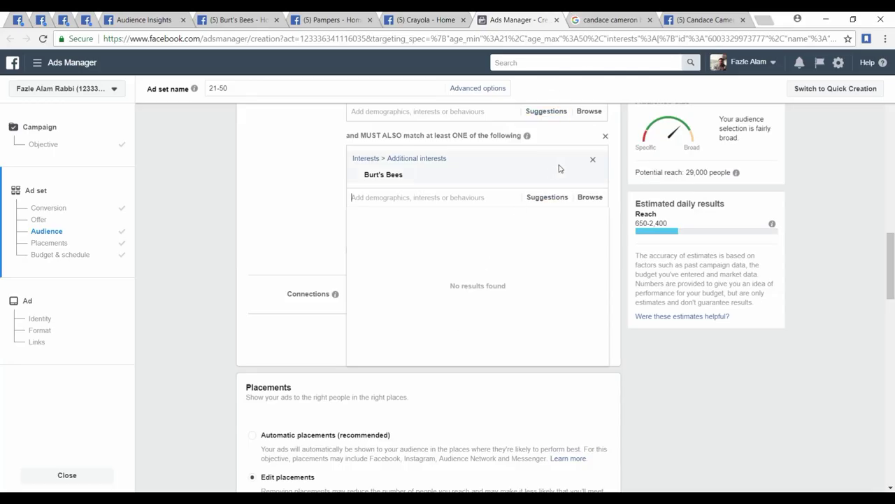
Remove Burt's Bees from the must-also-match interests and close its Facebook page
click(592, 177)
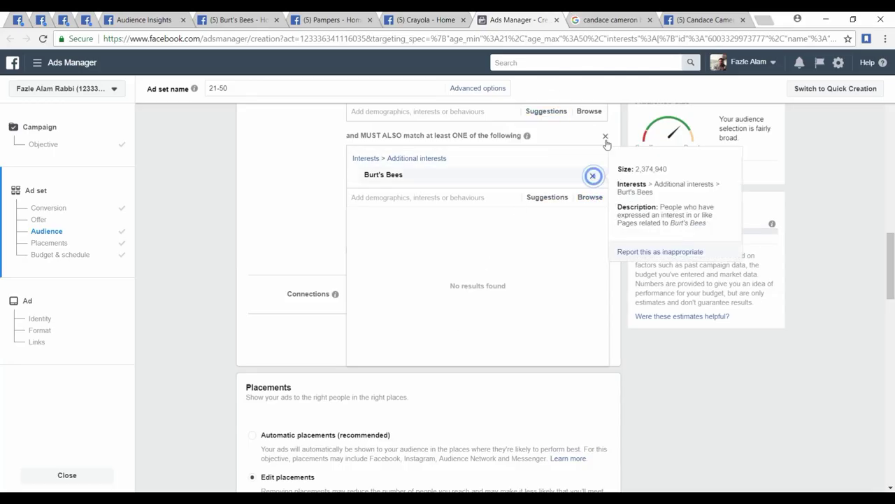
click(325, 19)
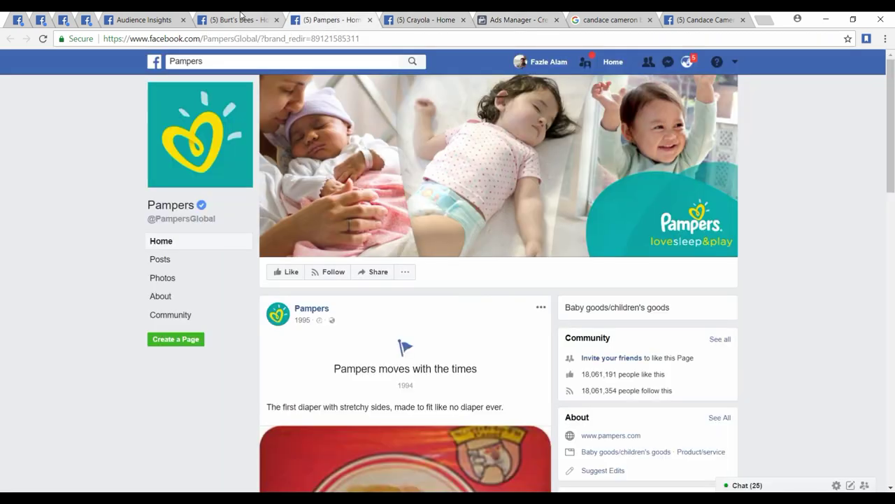
click(269, 19)
click(277, 21)
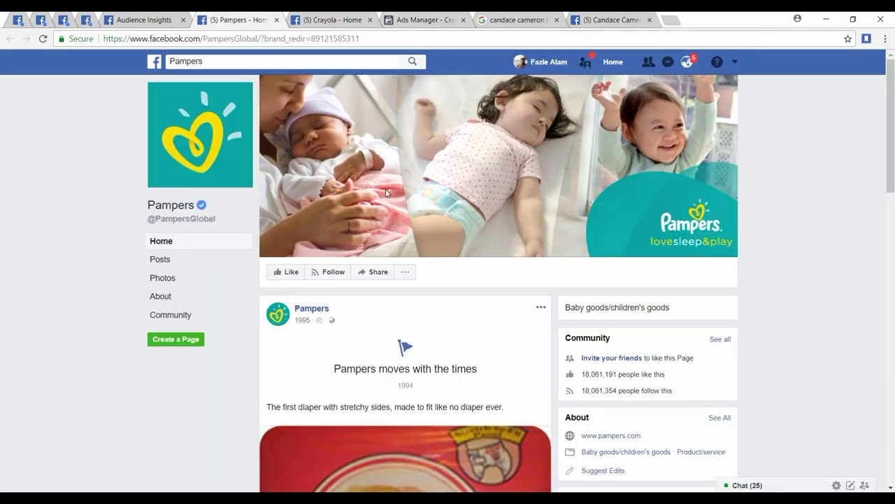
Examine the Pampers page's business category and posts, then close the page
scroll(385, 193, down, 5)
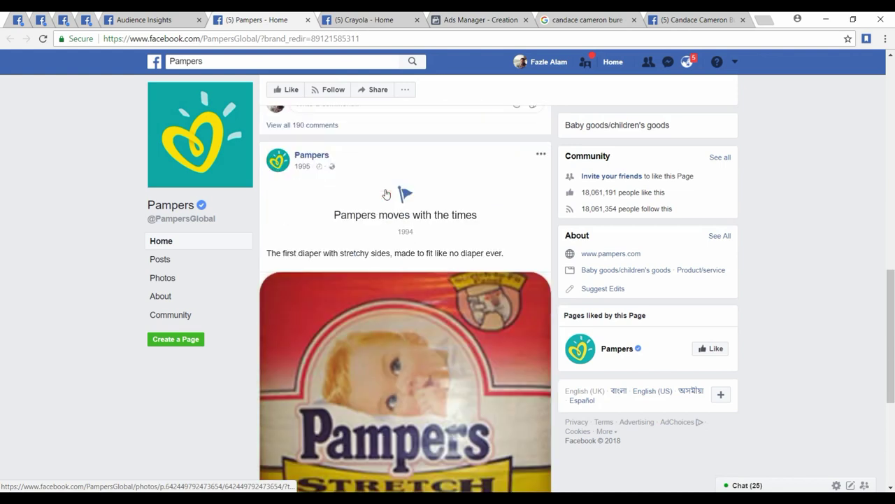
scroll(386, 193, down, 5)
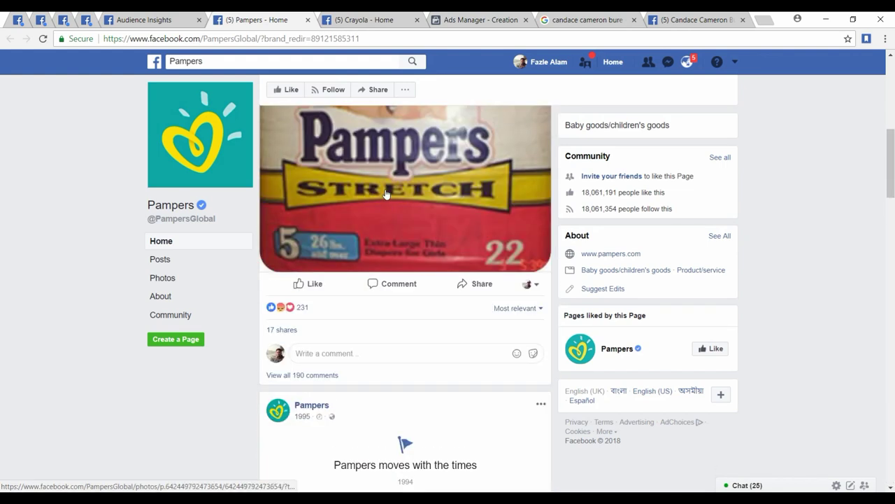
scroll(386, 193, down, 2)
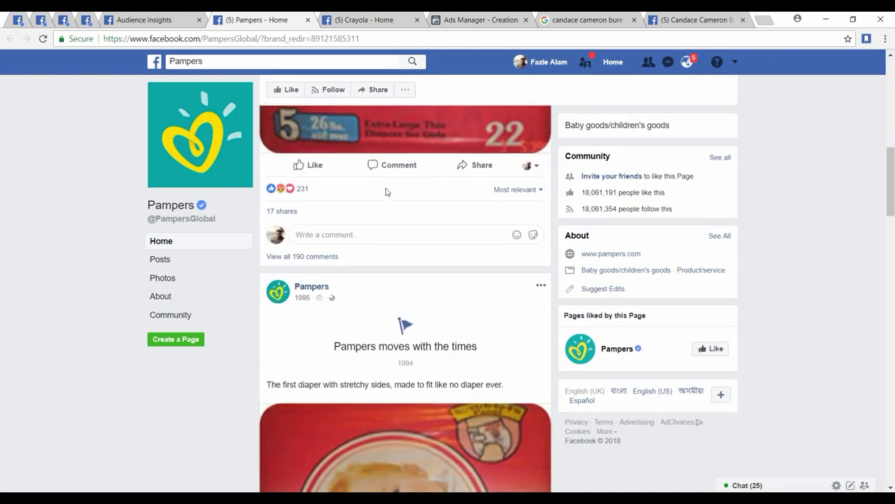
scroll(304, 293, down, 8)
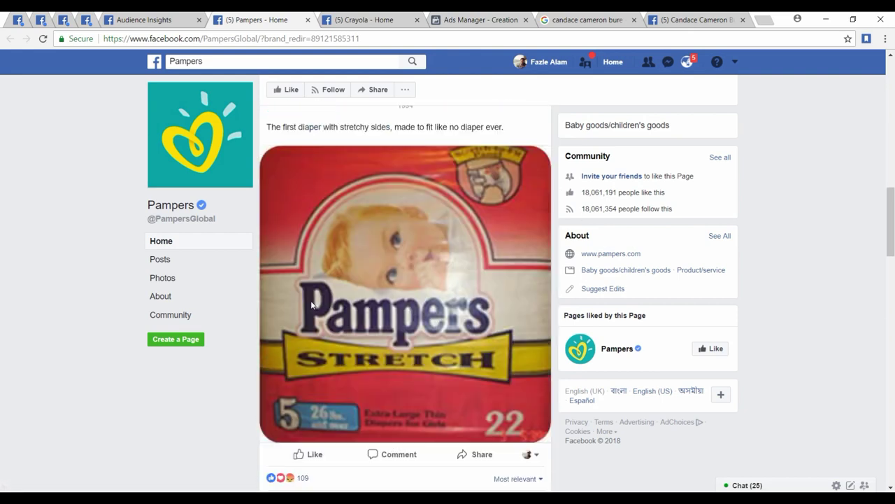
scroll(312, 308, up, 5)
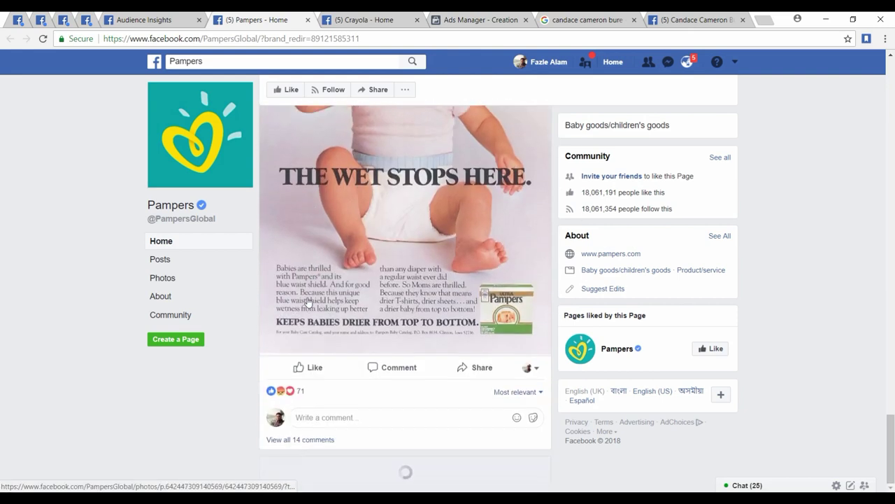
scroll(255, 321, down, 4)
scroll(255, 273, up, 1)
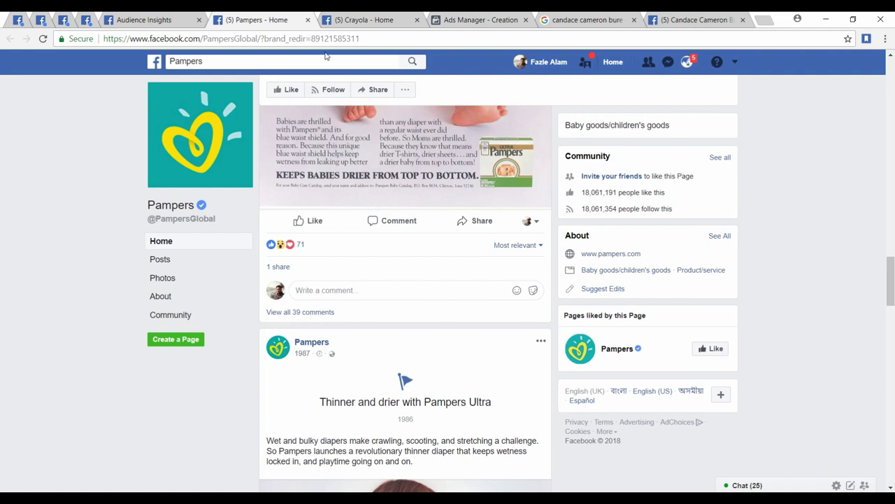
click(307, 20)
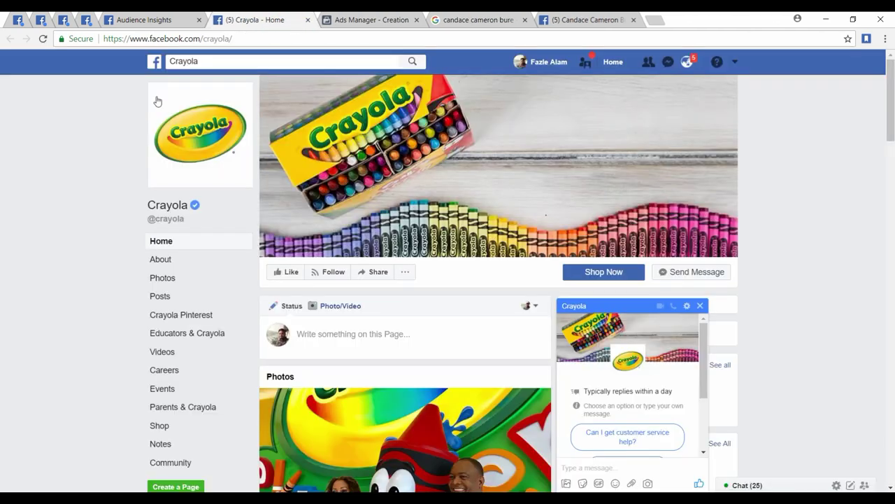
Dismiss the chat window on the Crayola page, examine its category, photos and posts, and close the page
scroll(349, 182, down, 2)
scroll(596, 226, down, 2)
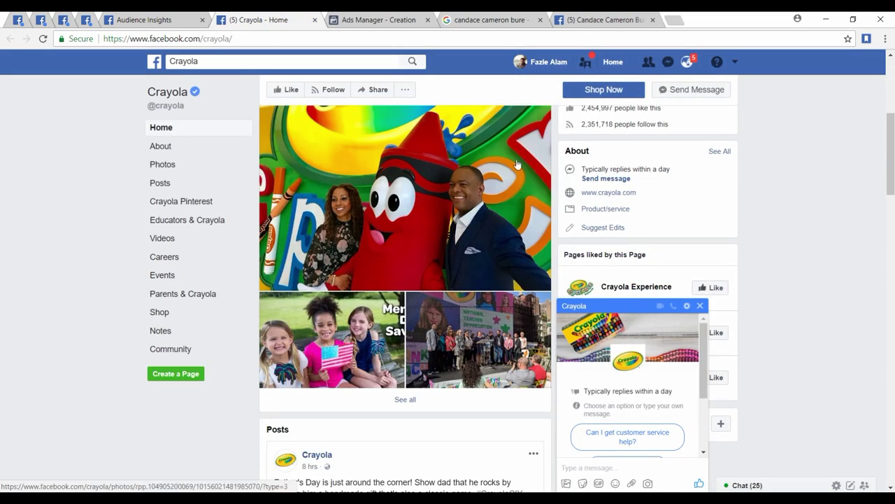
scroll(630, 259, up, 2)
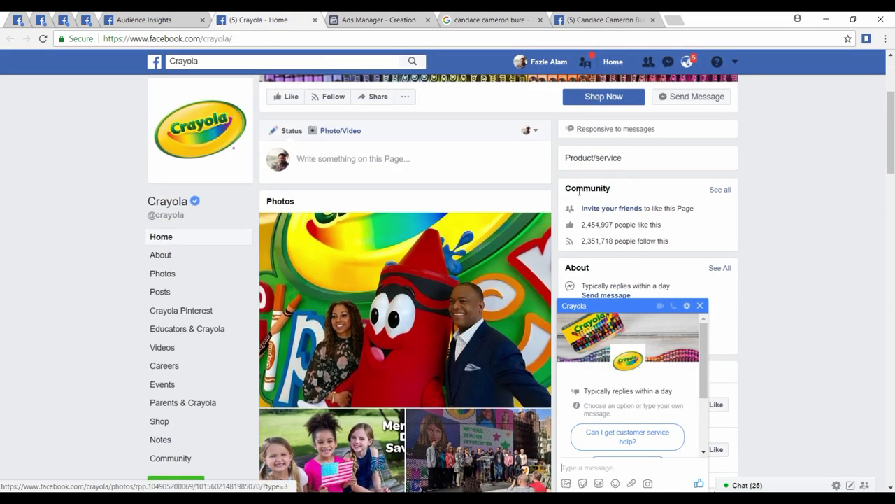
click(699, 306)
scroll(466, 307, down, 7)
scroll(467, 310, down, 9)
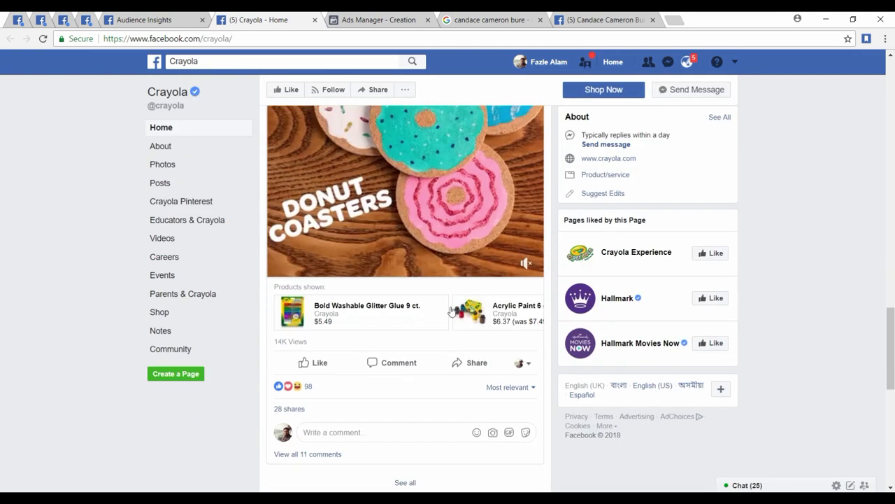
scroll(382, 321, up, 2)
scroll(383, 321, up, 10)
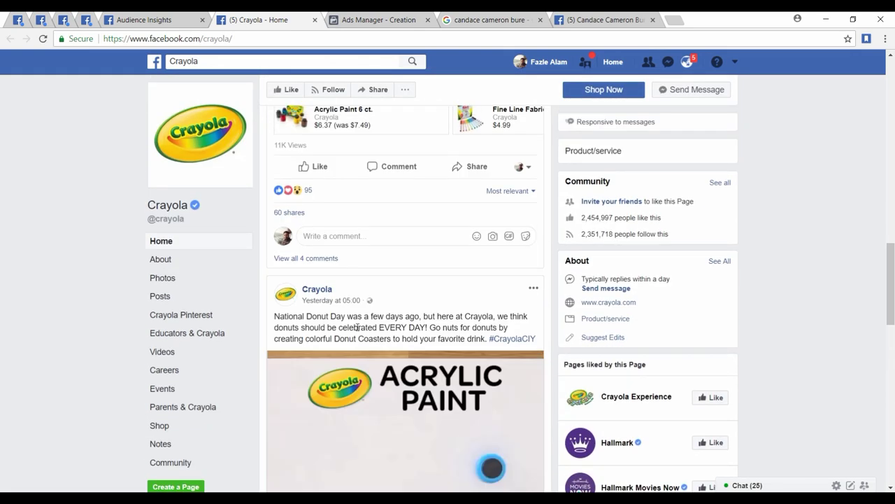
scroll(341, 177, up, 3)
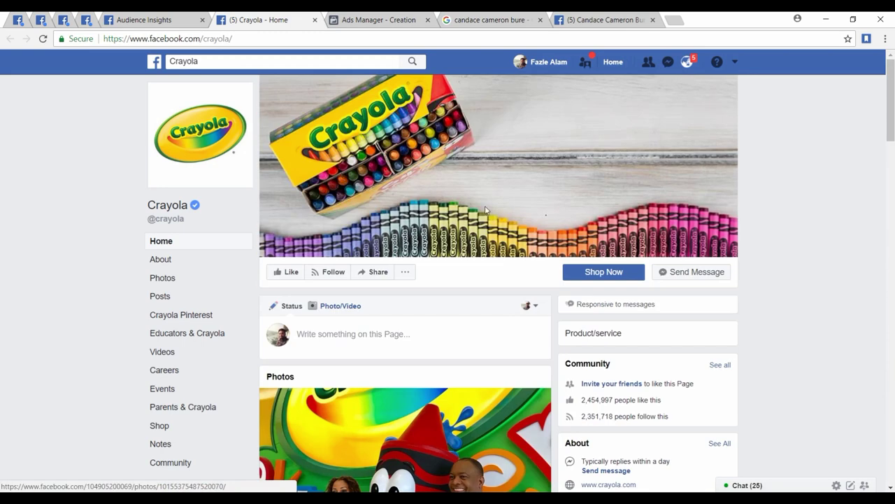
scroll(463, 210, down, 3)
scroll(474, 220, up, 3)
click(314, 20)
Load more page likes in Audience Insights and scan the entries ranked below Crayola for relevant pages
click(168, 20)
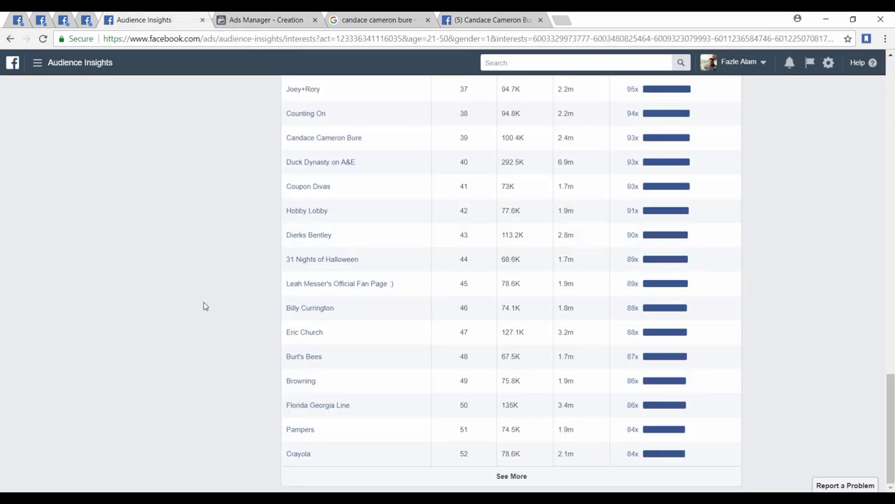
click(482, 483)
scroll(216, 425, down, 3)
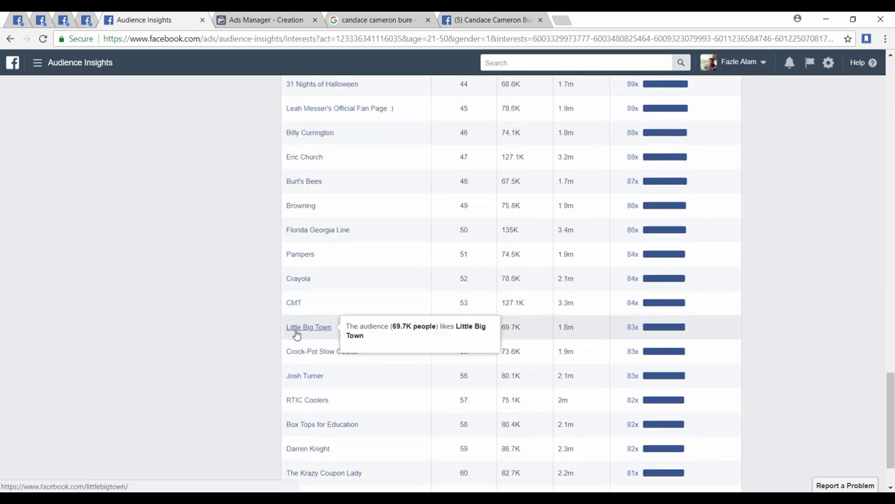
scroll(226, 352, down, 1)
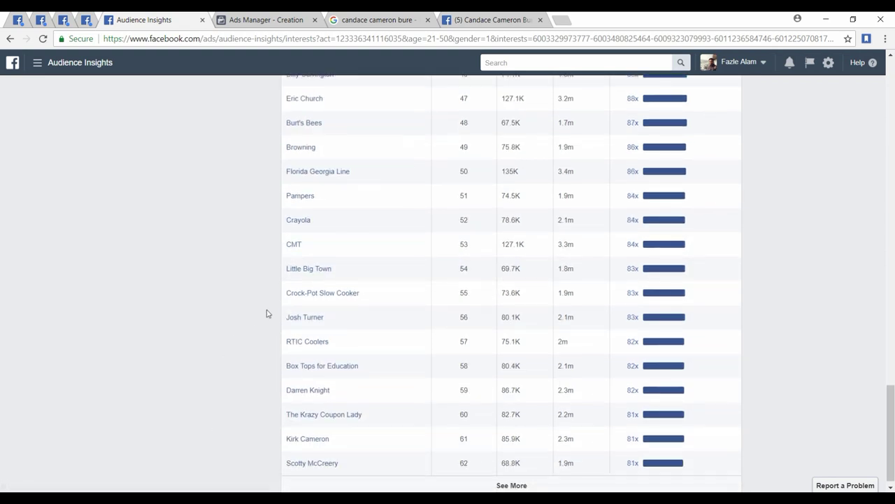
Open the Crock-Pot Slow Cooker, The Krazy Coupon Lady, Kirk Cameron and Scotty McCreery pages from the list in separate new tabs
right_click(339, 300)
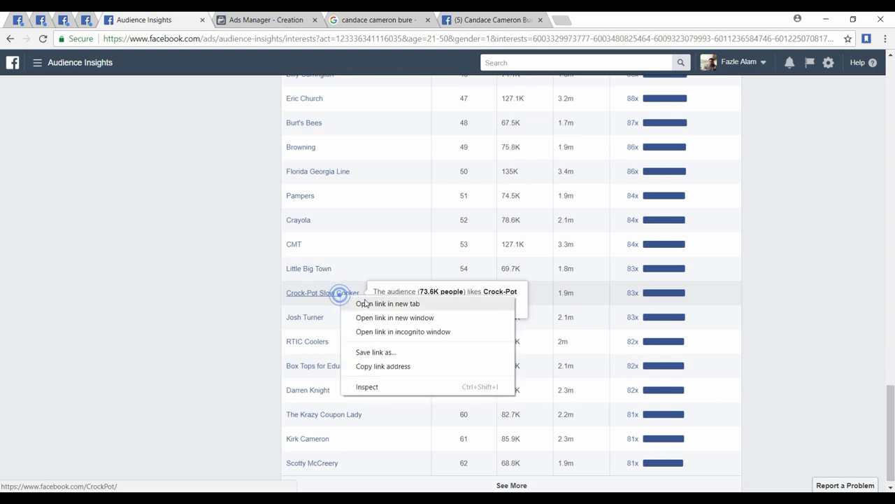
click(365, 303)
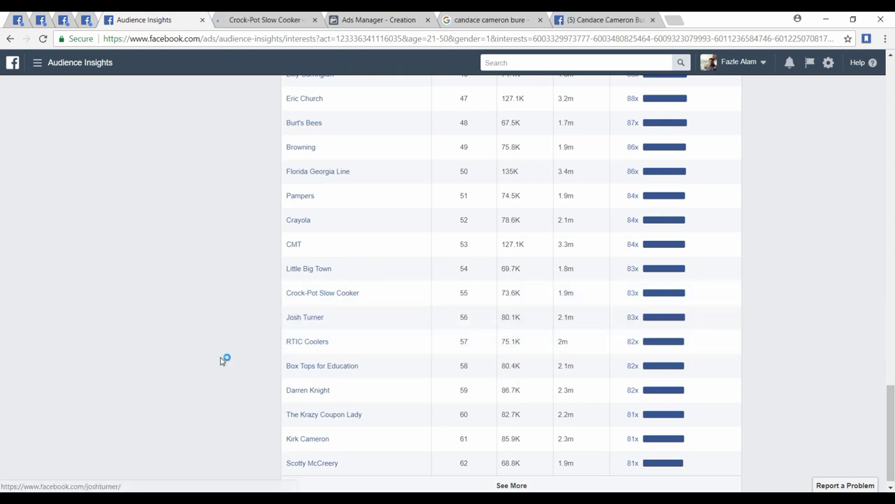
scroll(226, 360, down, 1)
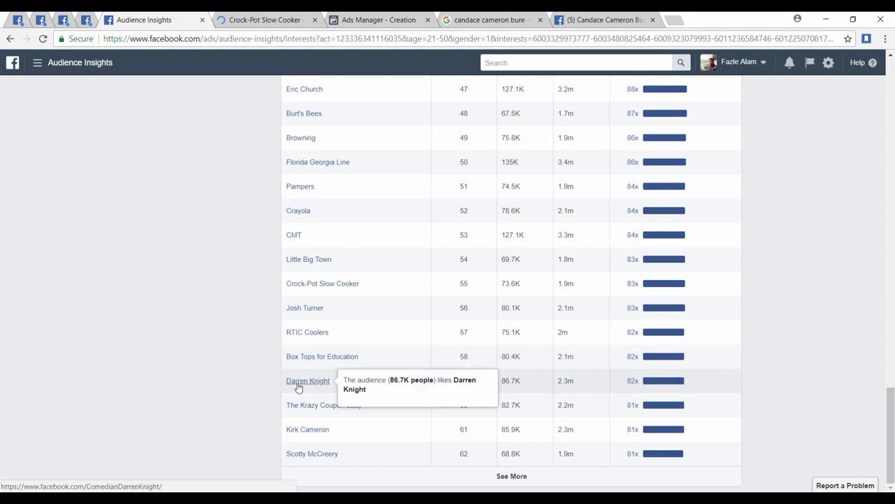
right_click(325, 406)
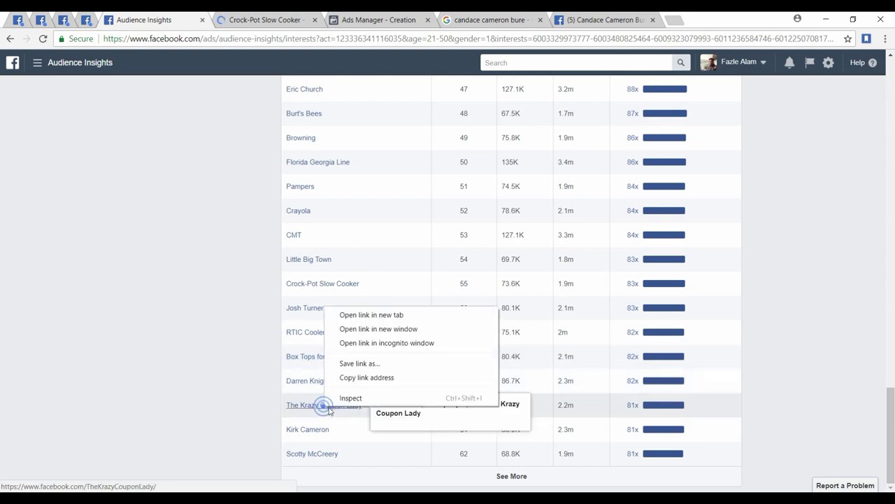
click(363, 313)
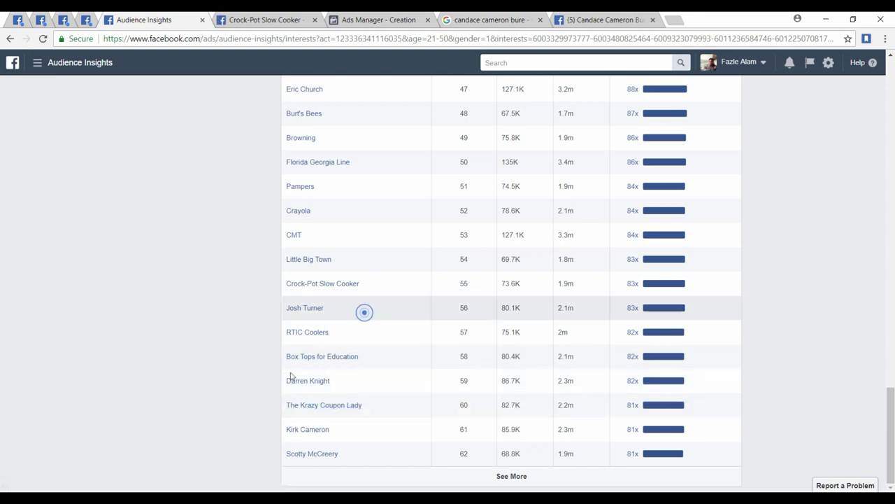
right_click(316, 430)
click(362, 338)
right_click(319, 456)
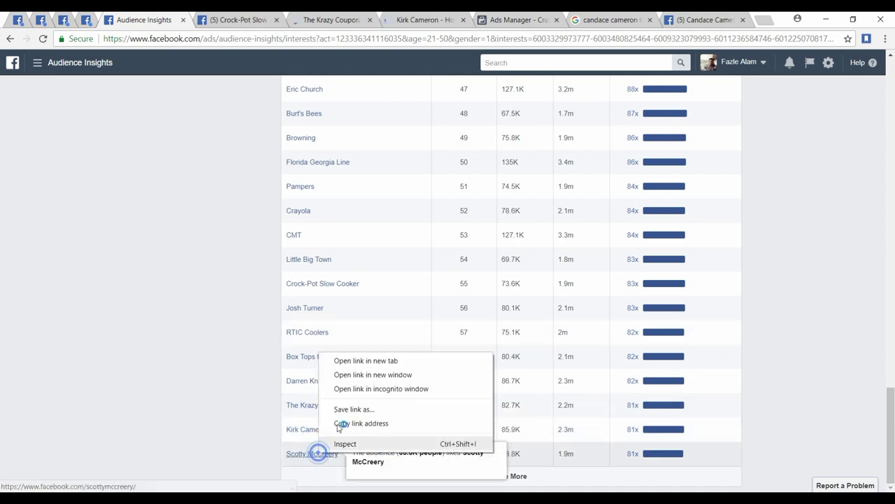
click(370, 360)
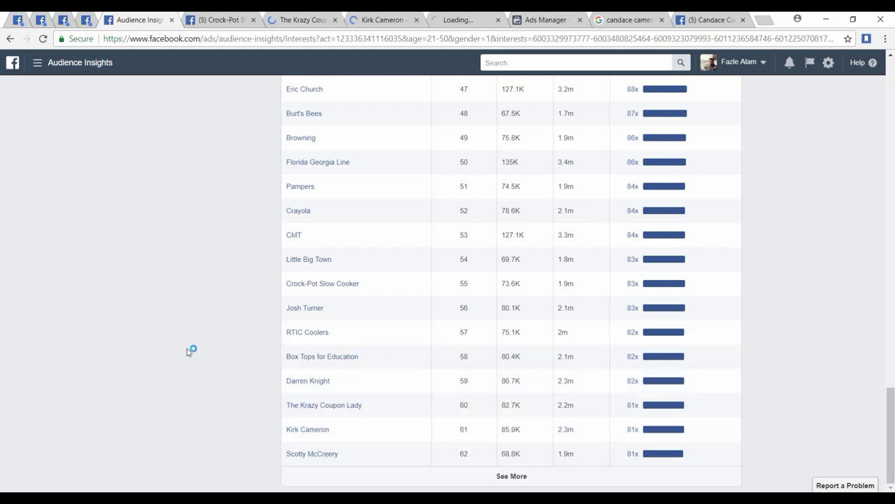
Dismiss the chat window on the Crock-Pot Slow Cooker page, examine its posts, videos and reviews, and close the page
click(224, 21)
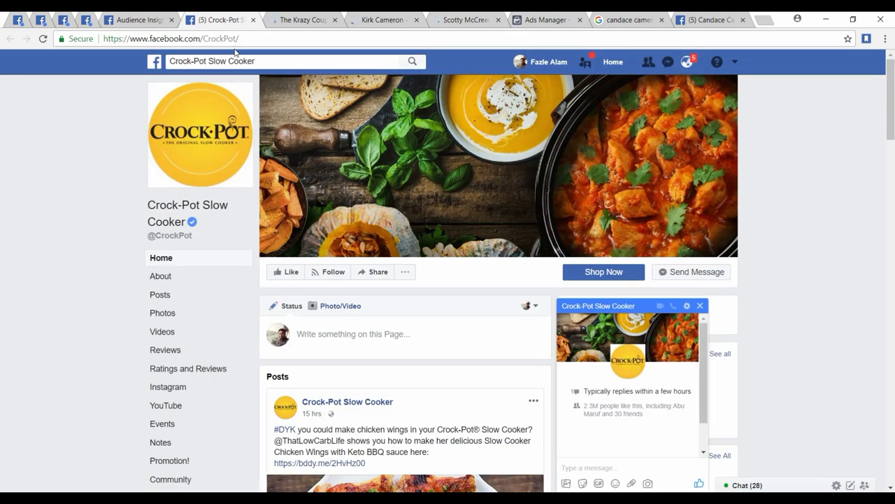
click(699, 306)
scroll(511, 319, down, 1)
scroll(512, 319, down, 10)
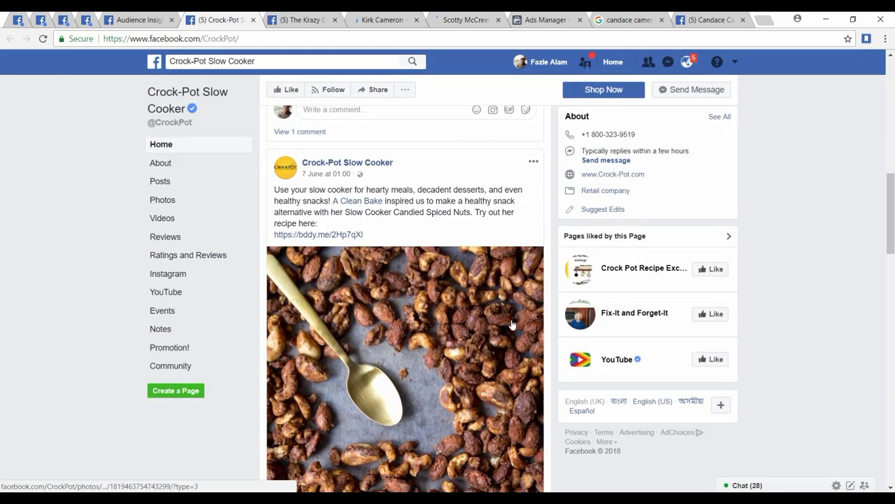
scroll(512, 325, down, 5)
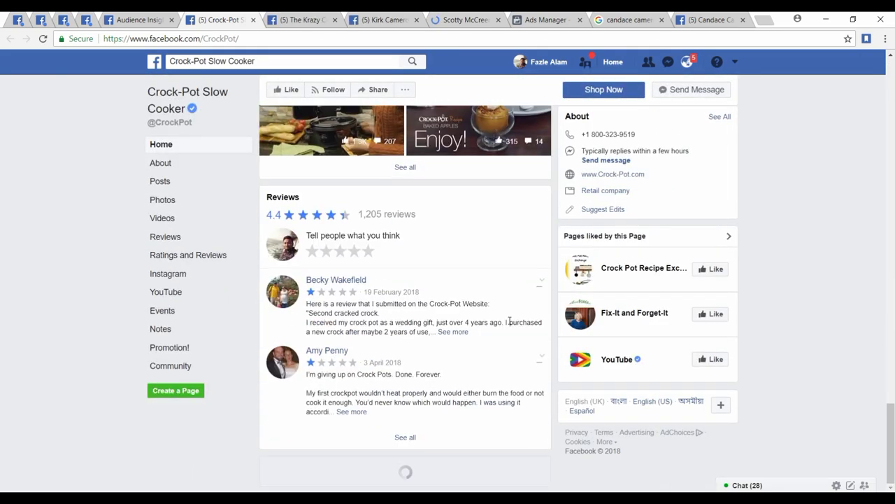
scroll(516, 318, up, 8)
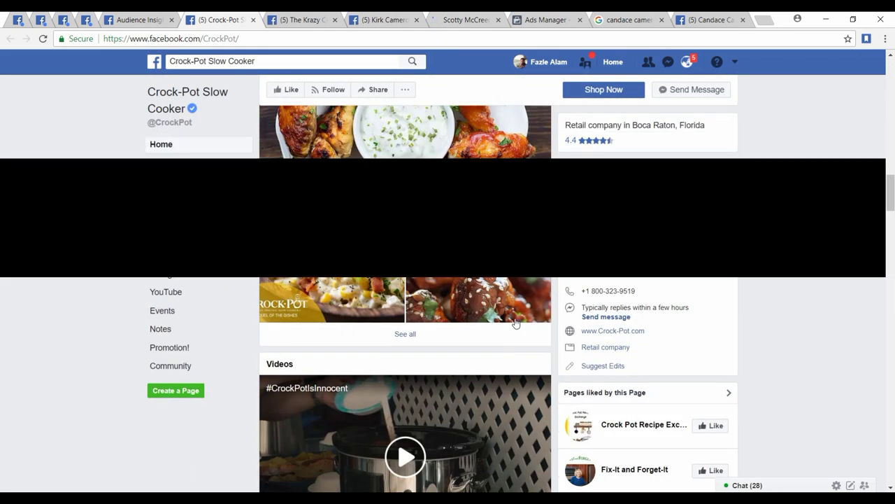
click(253, 20)
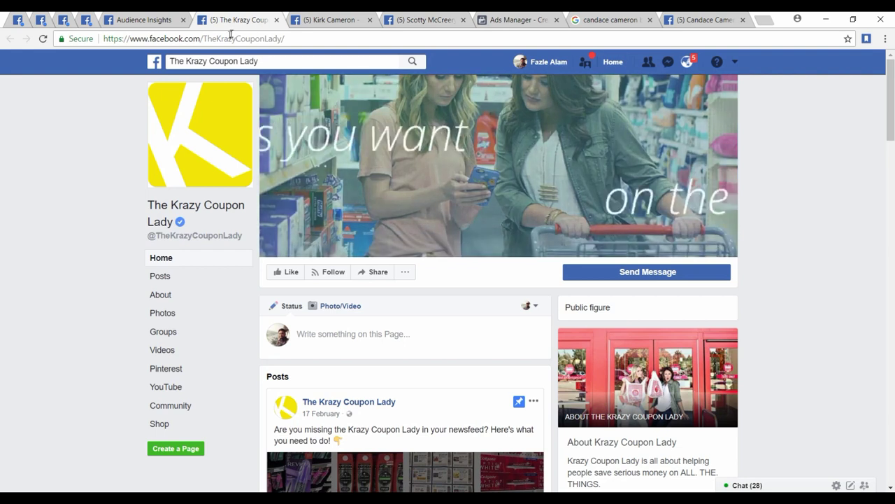
Close The Krazy Coupon Lady page and examine the Kirk Cameron page's category, photos and community section
click(277, 20)
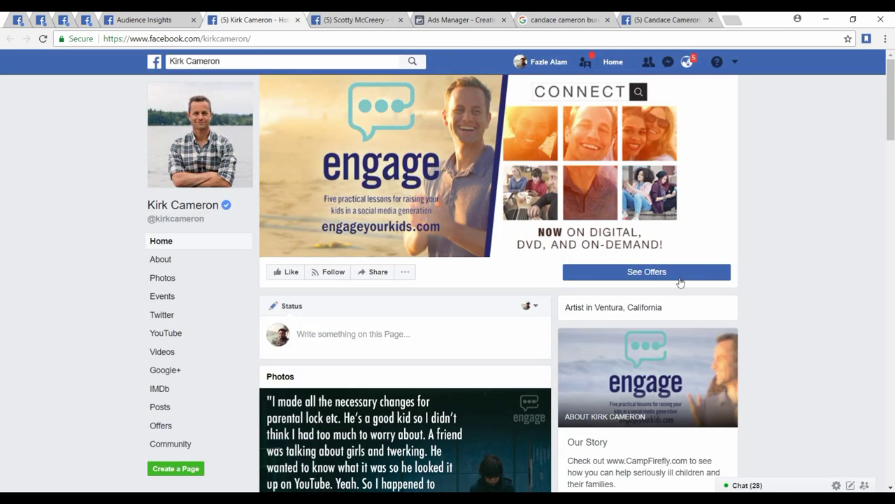
scroll(641, 304, down, 3)
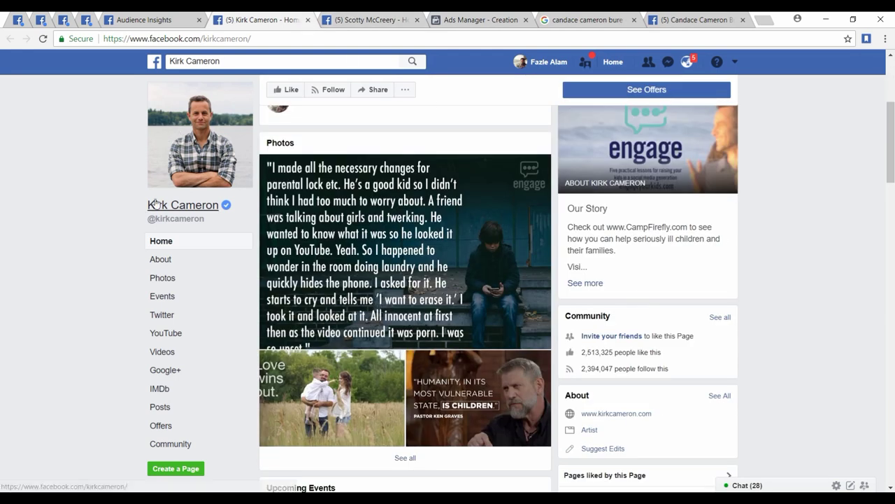
Copy the name from the Kirk Cameron page and search Google for it in a new tab
click(189, 61)
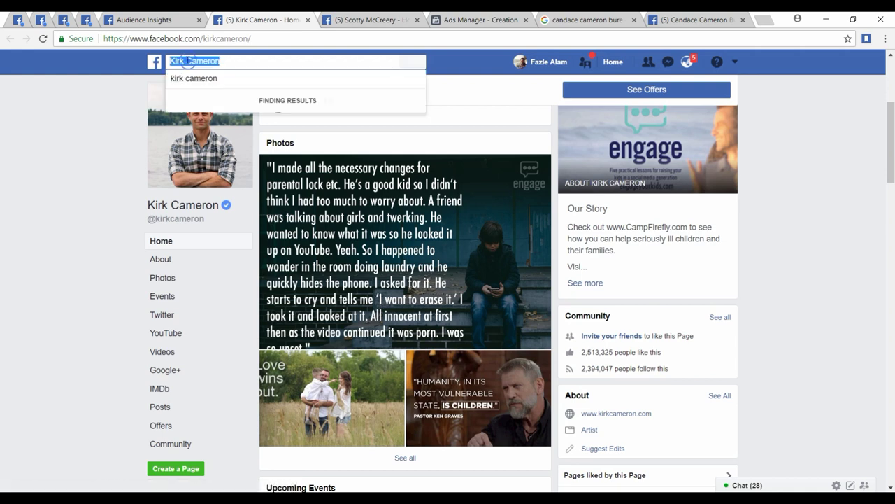
right_click(189, 61)
click(219, 85)
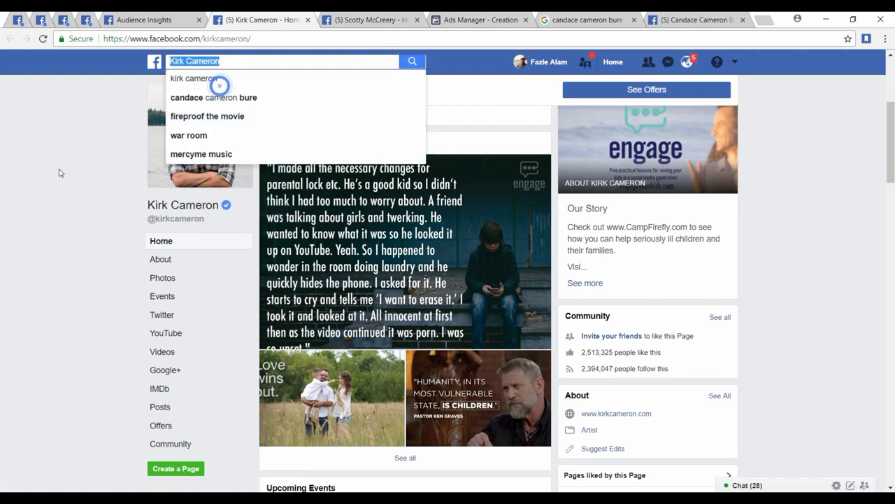
click(764, 20)
right_click(442, 40)
click(463, 97)
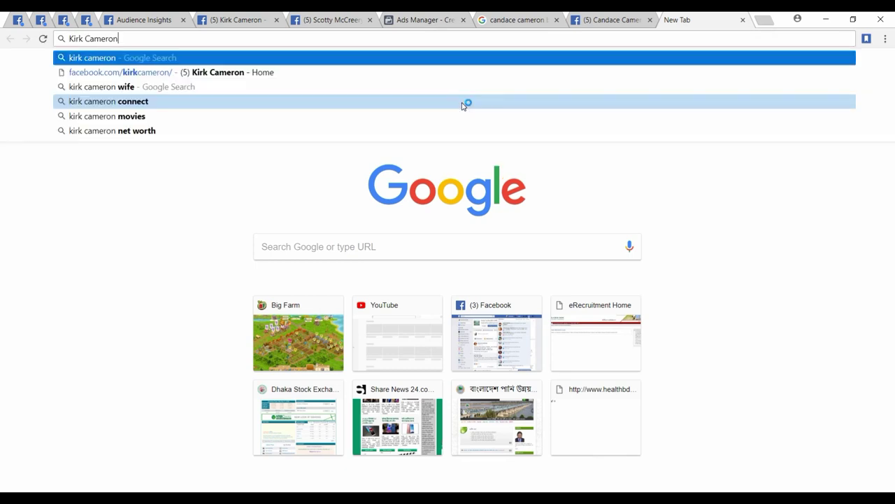
click(161, 58)
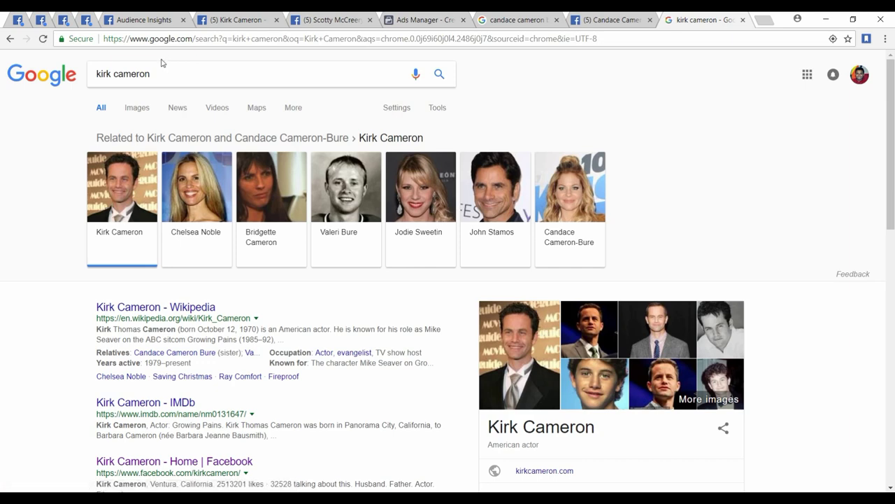
Examine the Kirk Cameron search results for his profession, biography, films and related people, and close the results tab
scroll(209, 140, down, 2)
scroll(232, 156, down, 3)
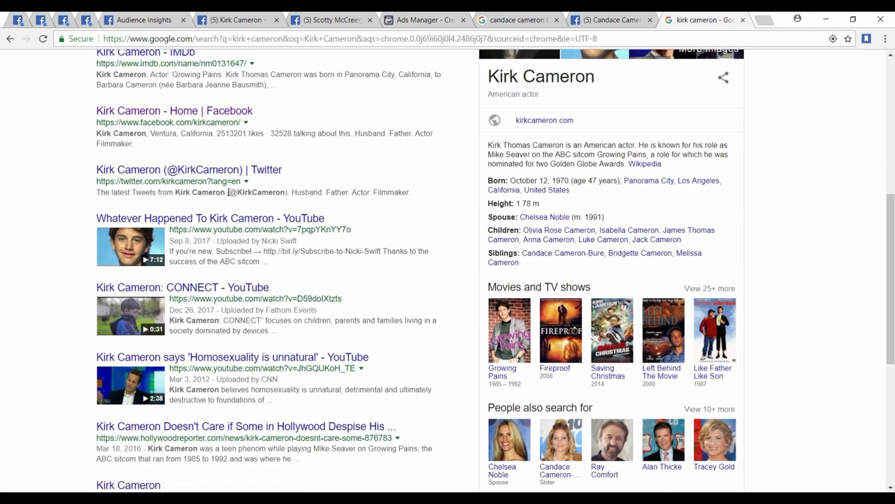
scroll(228, 192, down, 4)
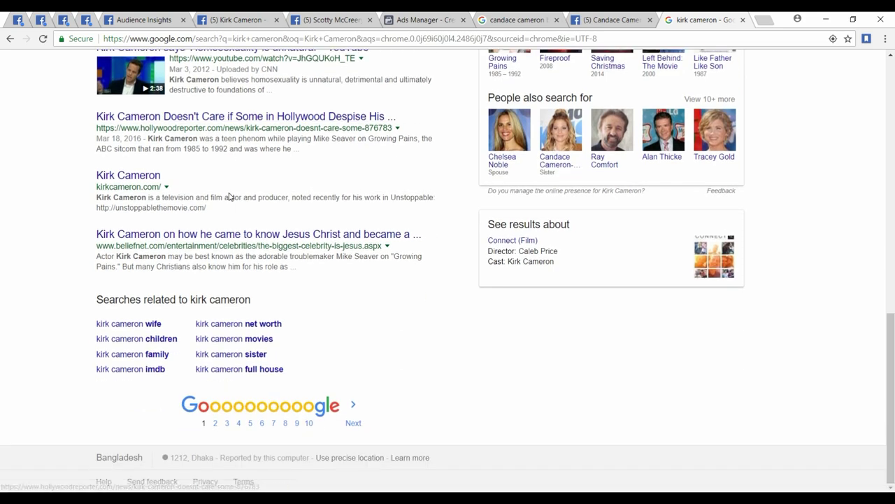
scroll(230, 197, up, 2)
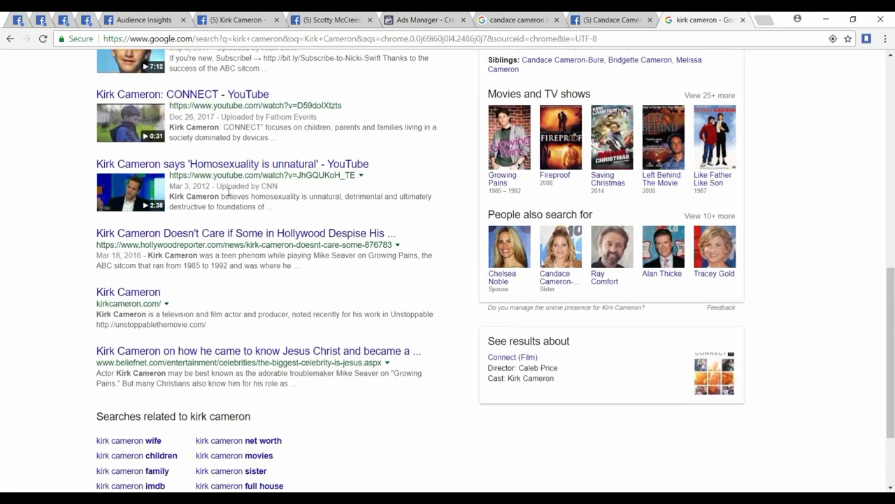
scroll(228, 192, up, 10)
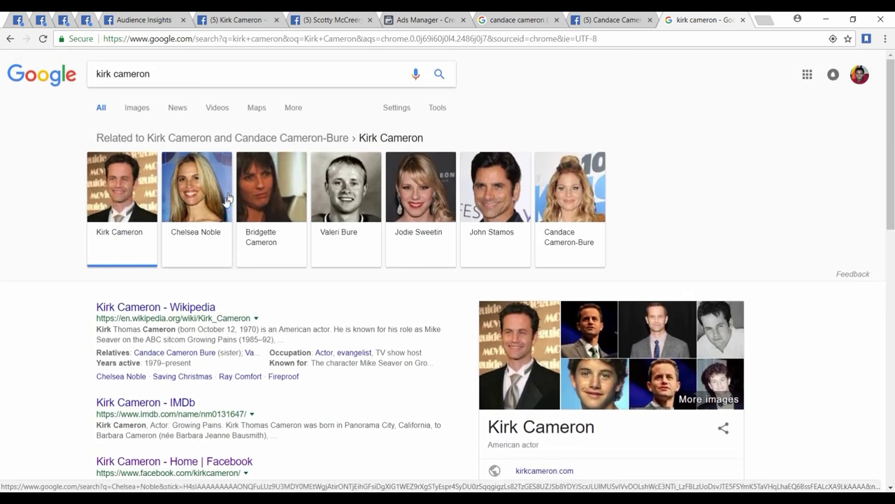
scroll(228, 199, down, 2)
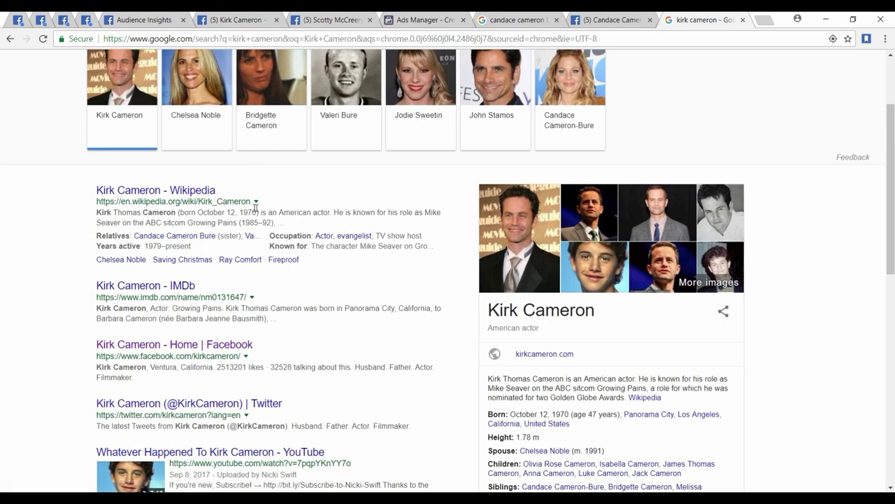
scroll(296, 208, down, 5)
scroll(296, 207, up, 1)
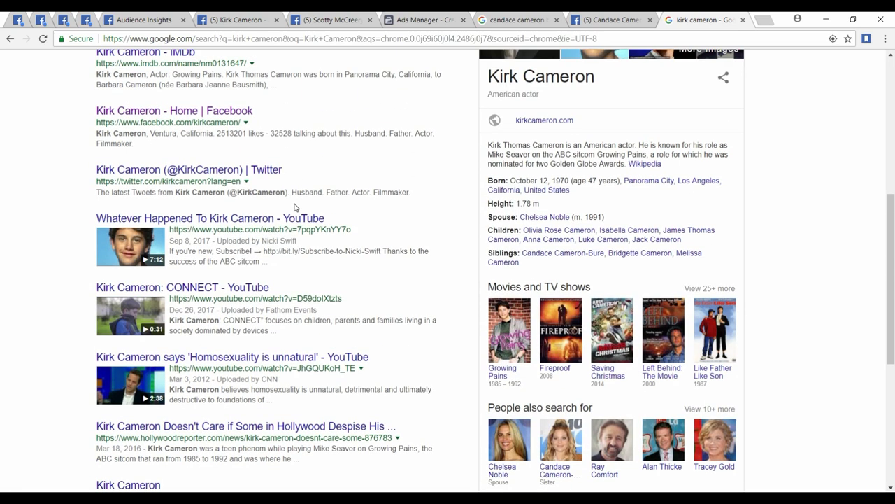
scroll(340, 212, down, 5)
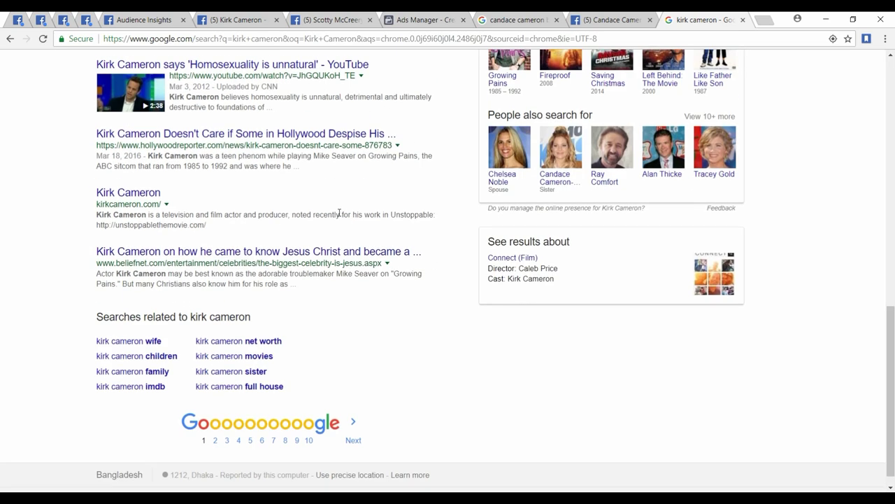
click(743, 20)
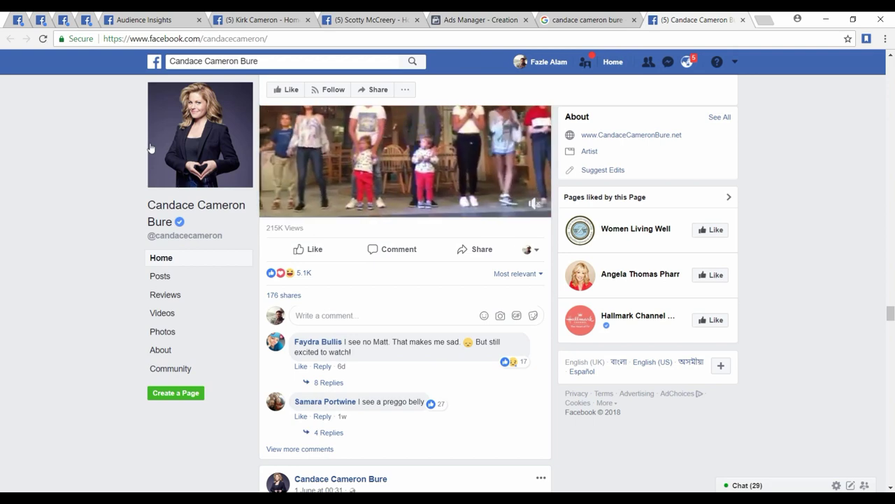
Examine the posts, category and community section on the Candace Cameron Bure page
scroll(140, 119, down, 4)
scroll(630, 181, up, 10)
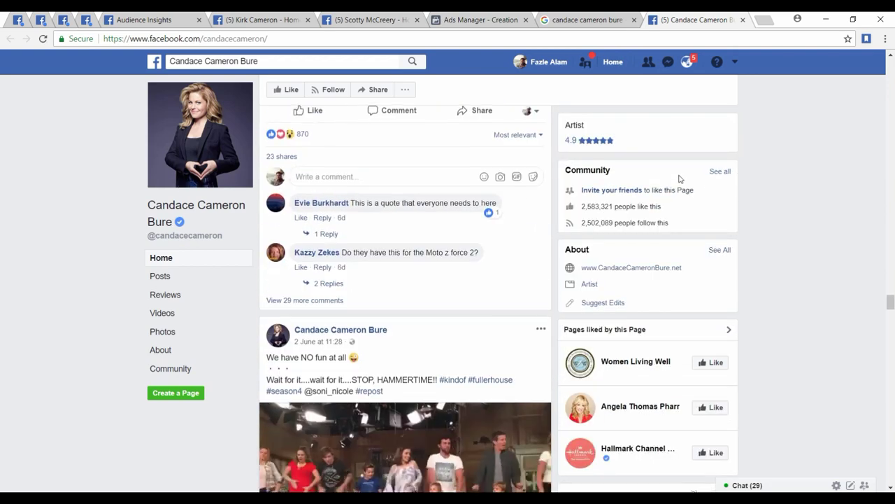
scroll(1, 61, up, 2)
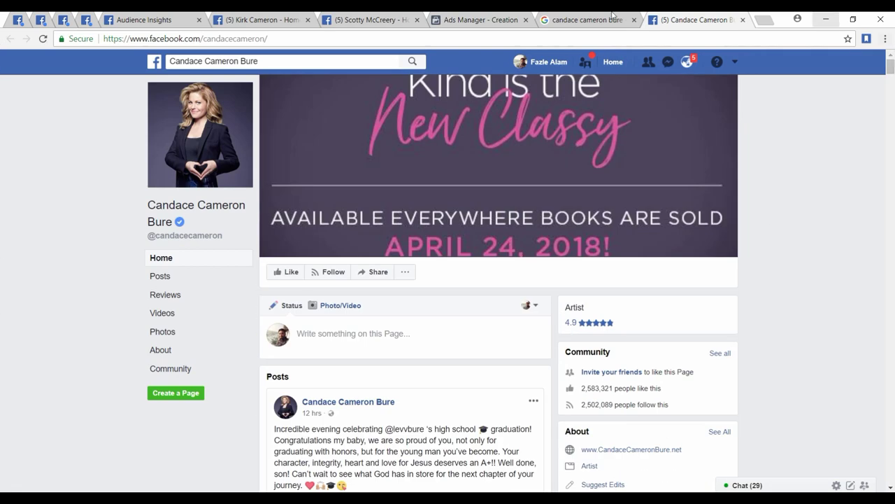
Review the top of the Kirk Cameron page again, and close both the Kirk Cameron and Scotty McCreery pages
click(268, 16)
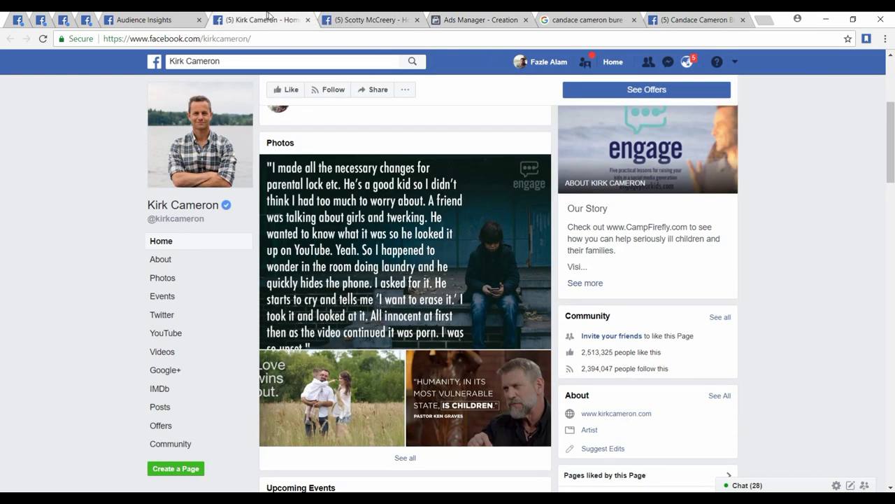
scroll(456, 144, up, 3)
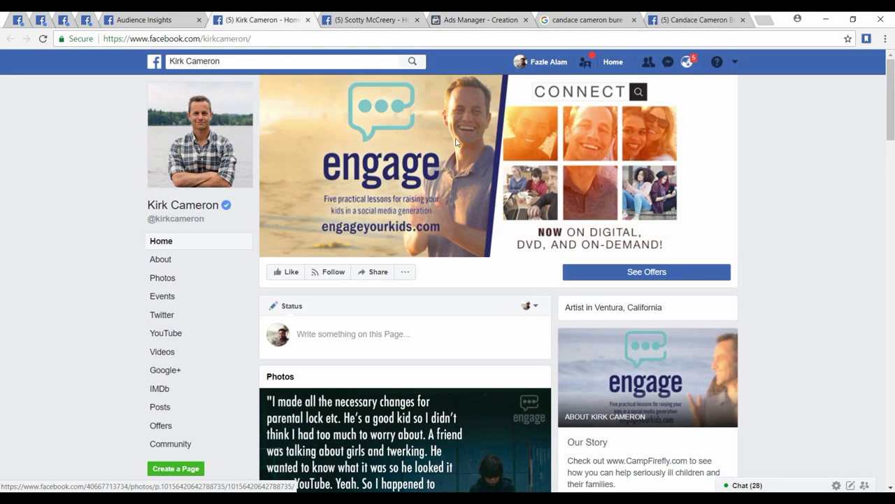
click(308, 19)
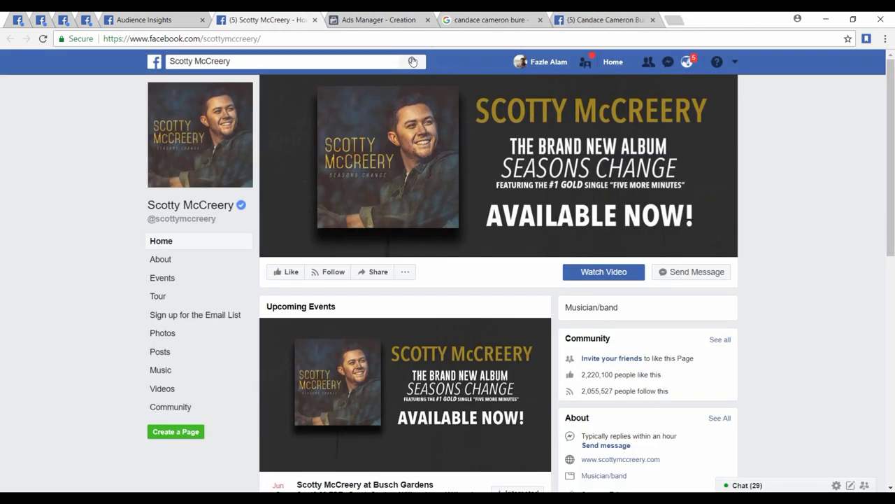
click(315, 19)
Load more page likes in Audience Insights and open the Michaels Stores page from the list in a new tab
click(180, 18)
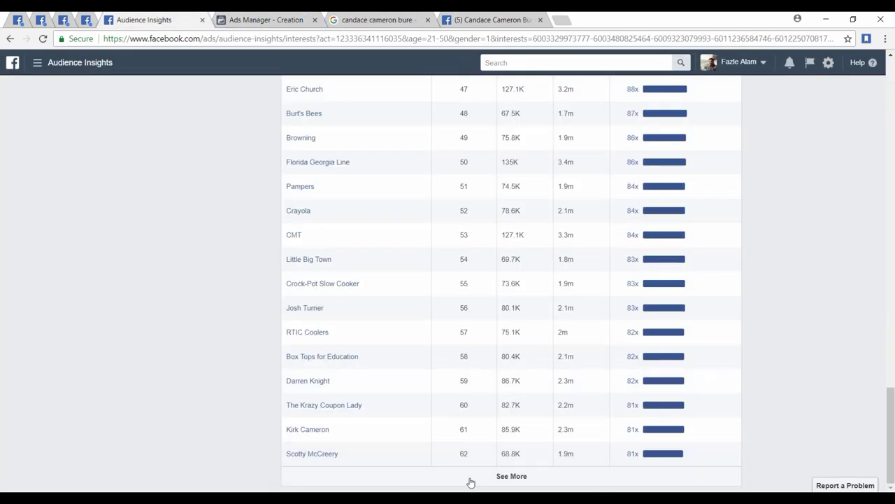
click(471, 482)
scroll(276, 410, down, 2)
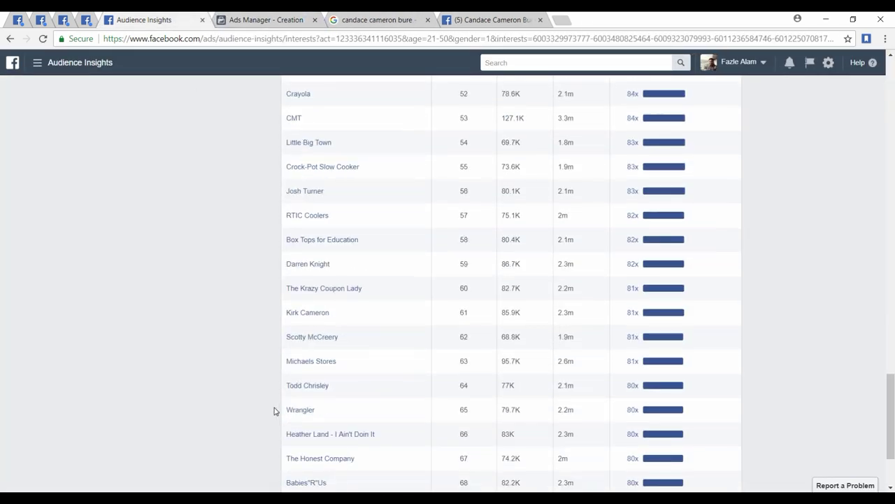
right_click(311, 365)
click(320, 371)
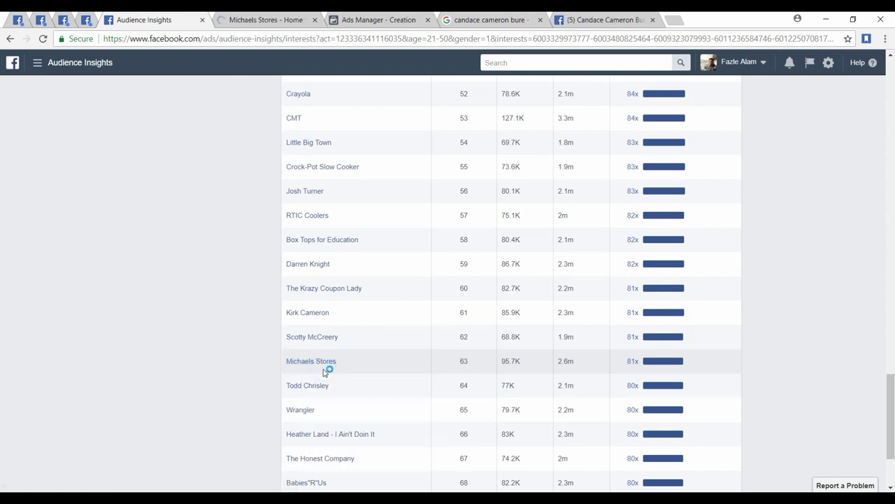
click(271, 19)
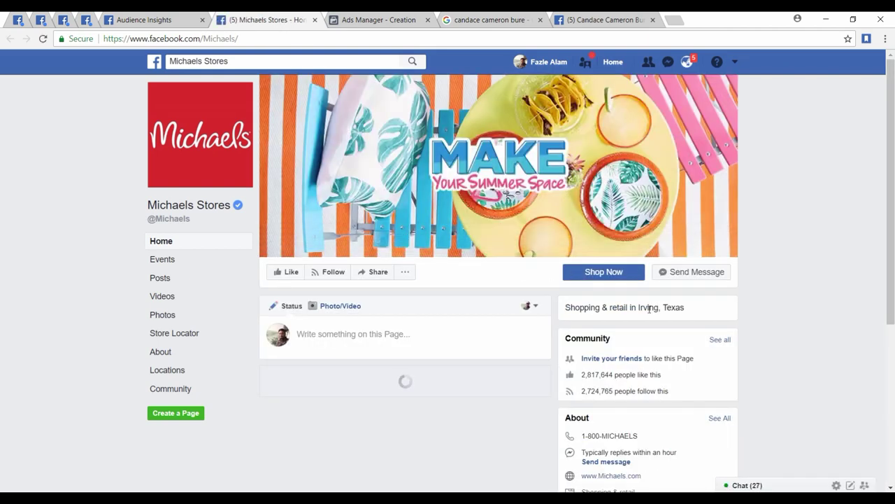
Examine the Michaels Stores page's category, events, videos and posts, dismissing the chat window
scroll(470, 305, down, 7)
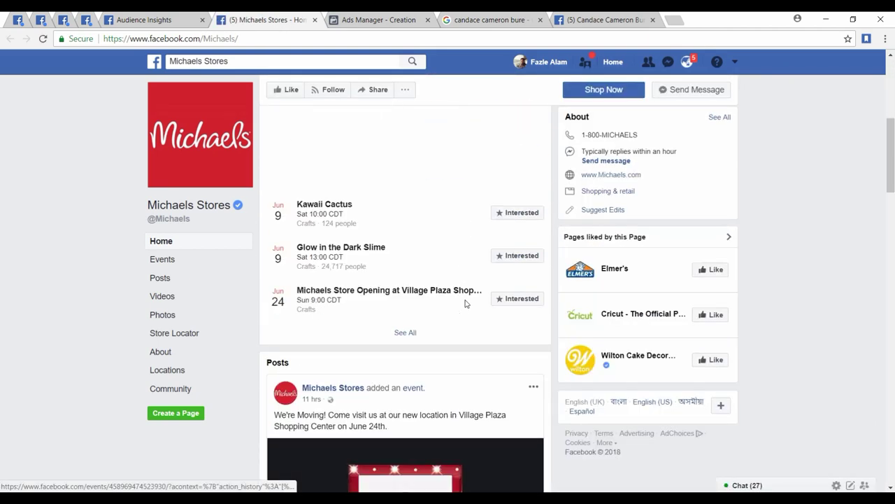
scroll(465, 306, down, 6)
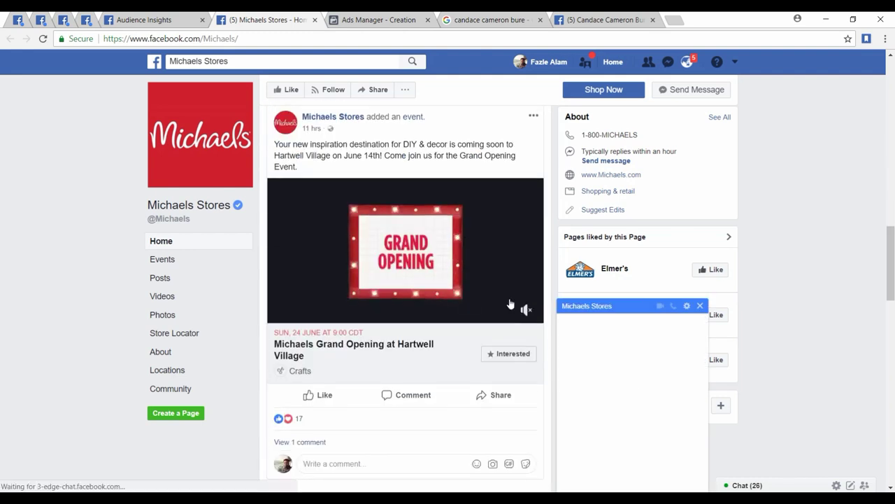
click(700, 307)
scroll(407, 330, down, 10)
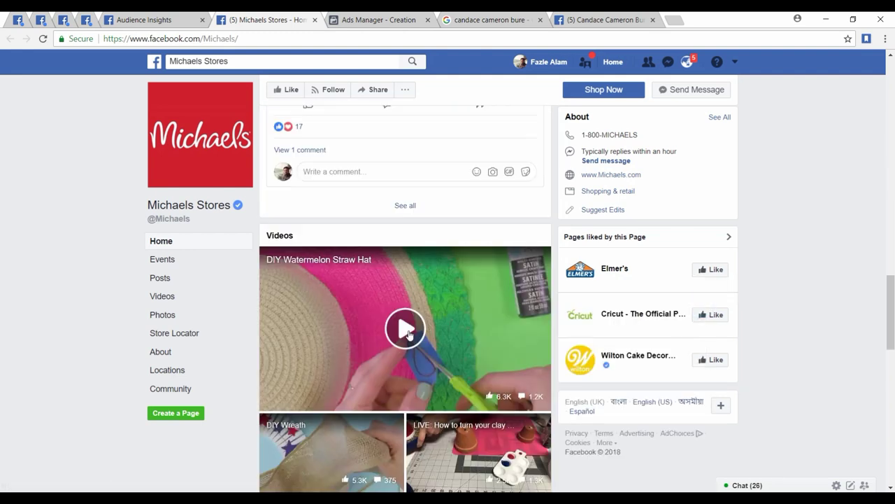
scroll(411, 335, down, 8)
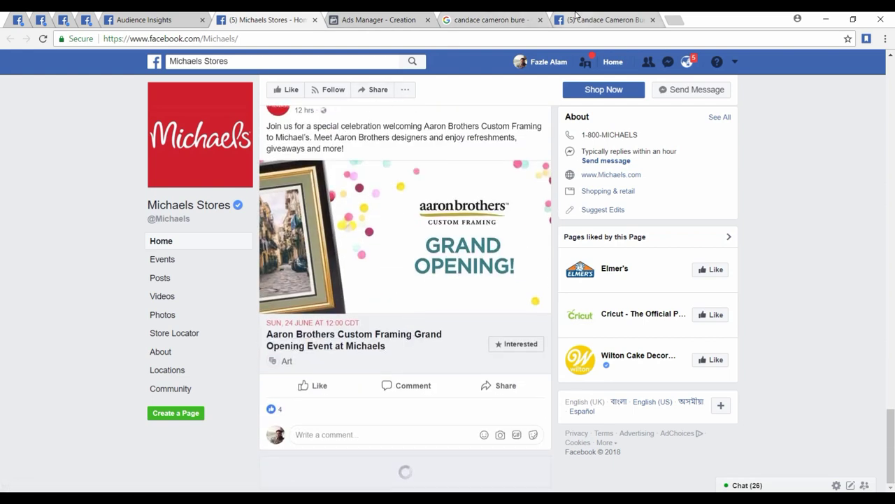
Close the Google results tab for Candace Cameron Bure
click(603, 20)
click(486, 15)
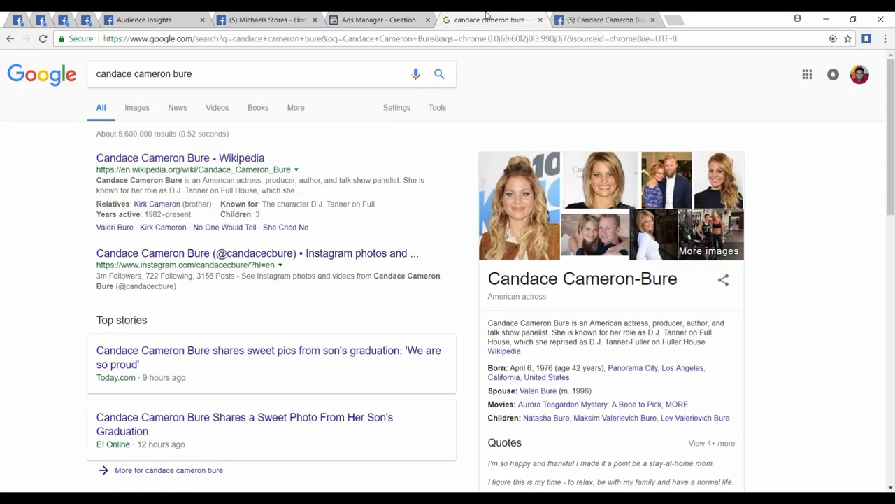
click(540, 21)
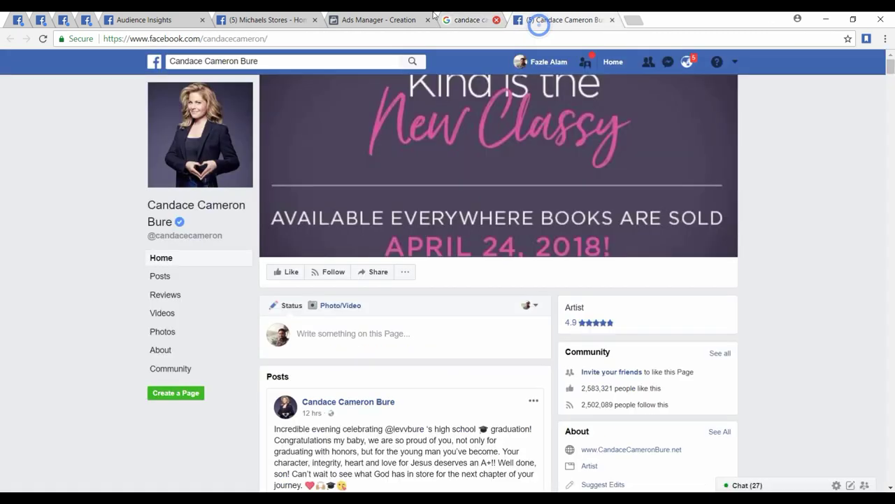
Add Michaels Stores as a must-also-match interest for the ad set audience in Ads Manager
click(374, 15)
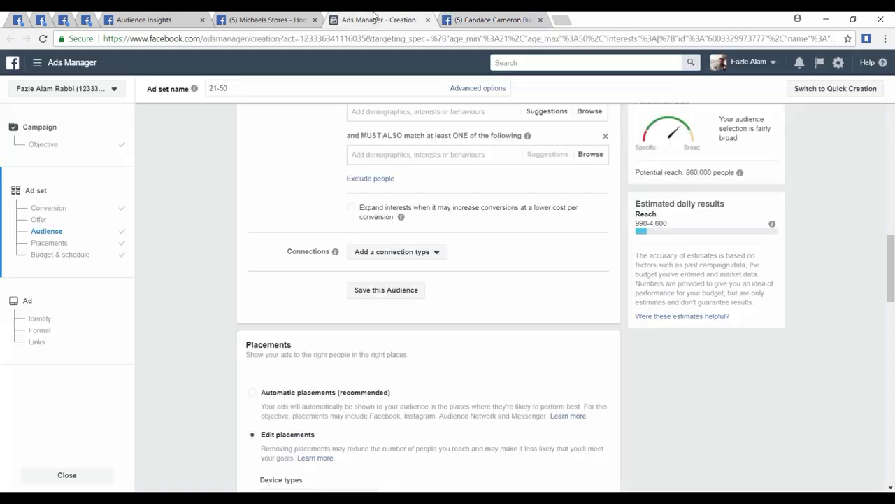
click(406, 154)
text(michaels)
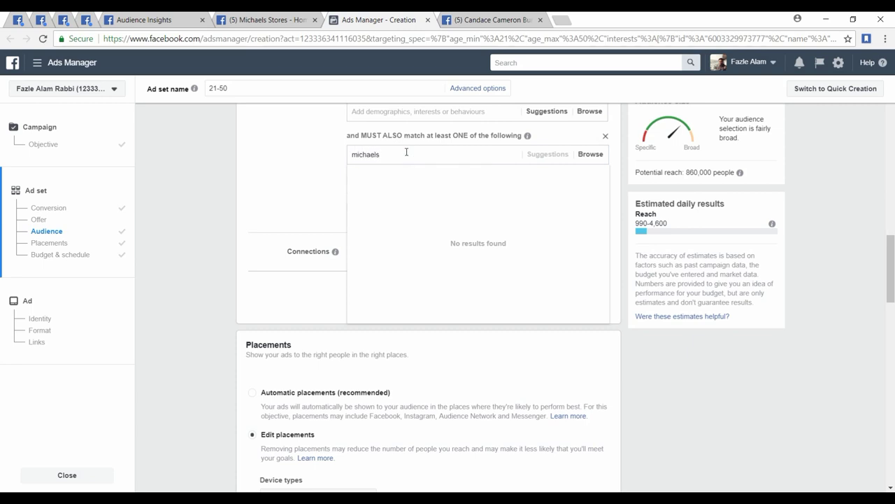
click(422, 175)
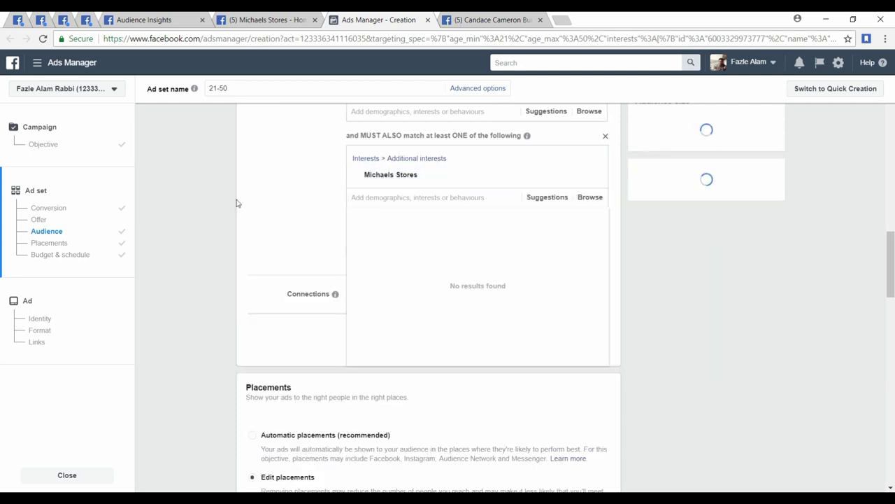
click(269, 211)
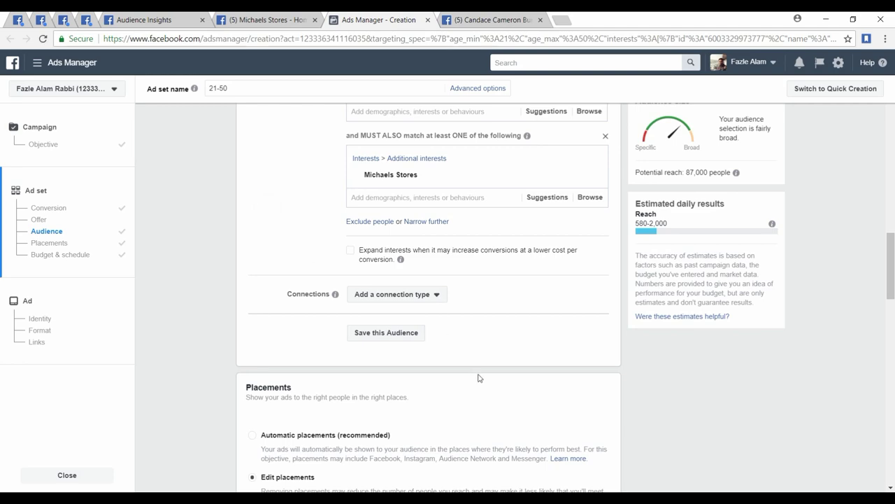
Switch to the Niche document in Word and add Michaels Stores on a new line below Hobby Lobby
key(alt+Tab)
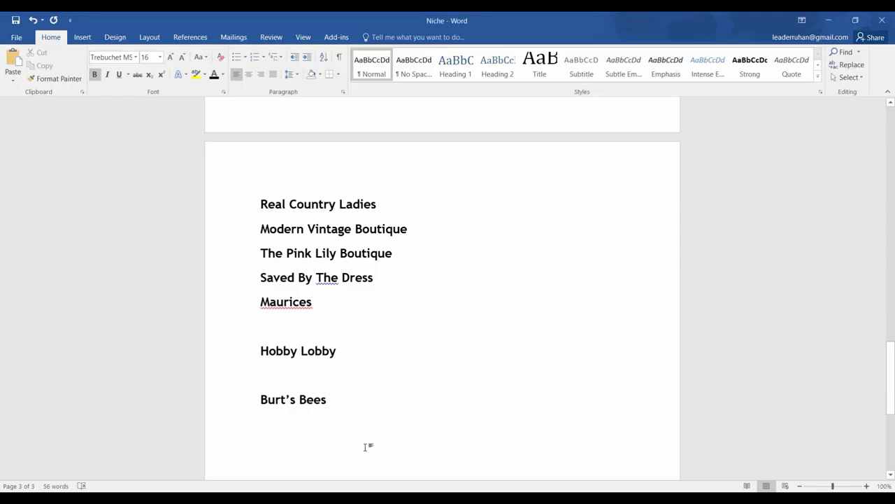
click(351, 348)
key(Return)
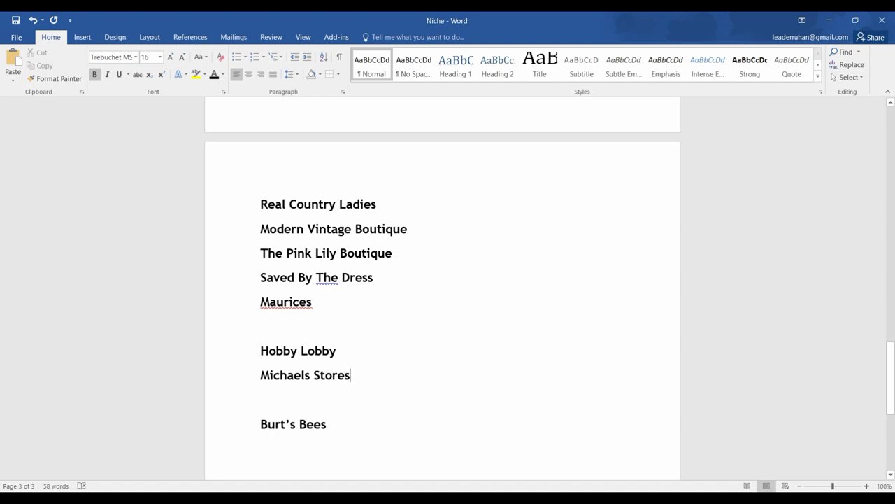
Switch back to Chrome and close the Michaels Stores page
key(alt+Tab)
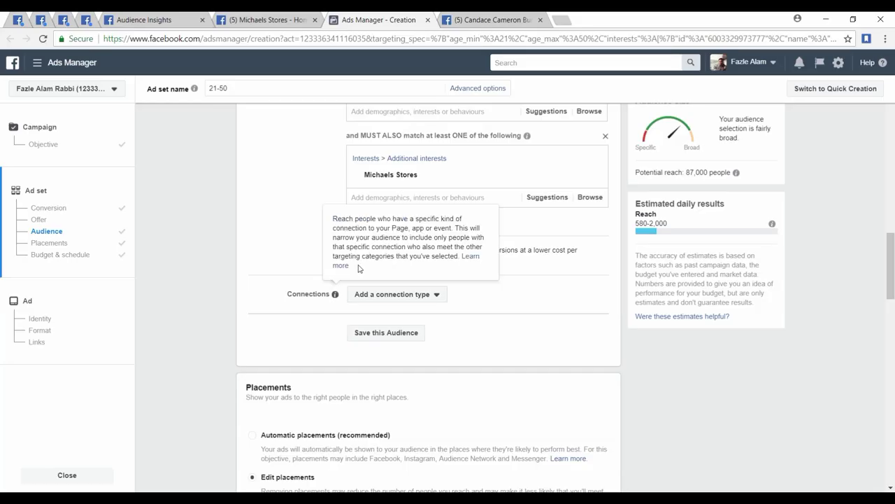
click(287, 20)
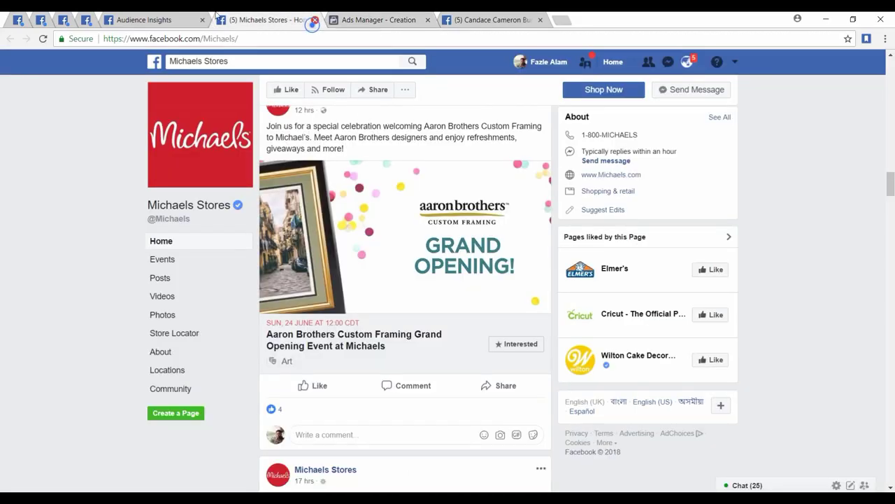
click(314, 19)
From the page likes list in Audience Insights, open The Honest Company, Babies"R"Us and One Country in new tabs
click(179, 17)
scroll(229, 299, down, 2)
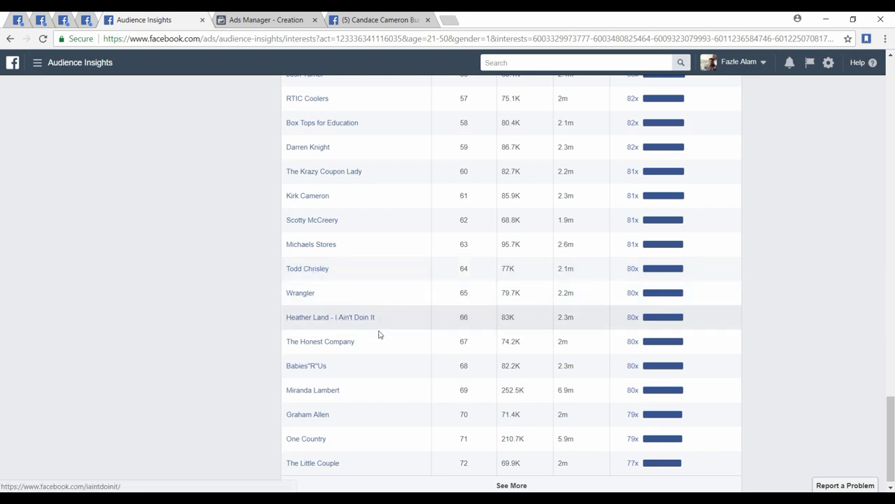
right_click(341, 343)
click(363, 351)
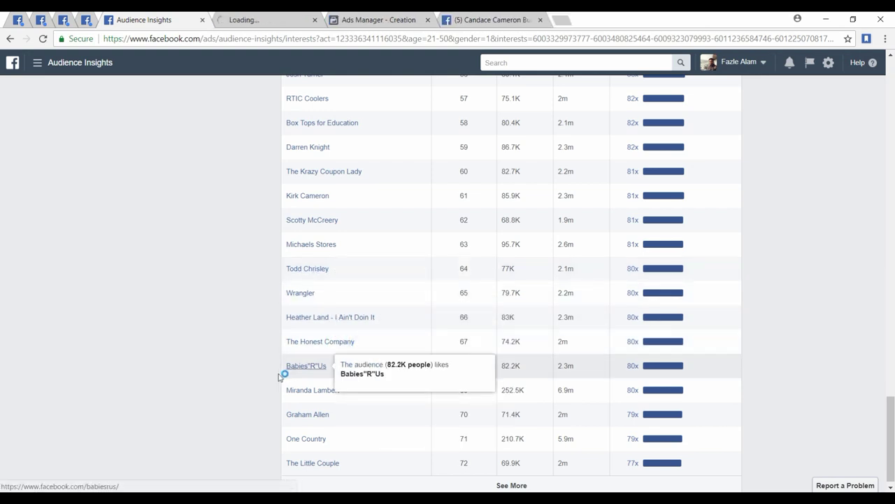
right_click(300, 368)
click(339, 372)
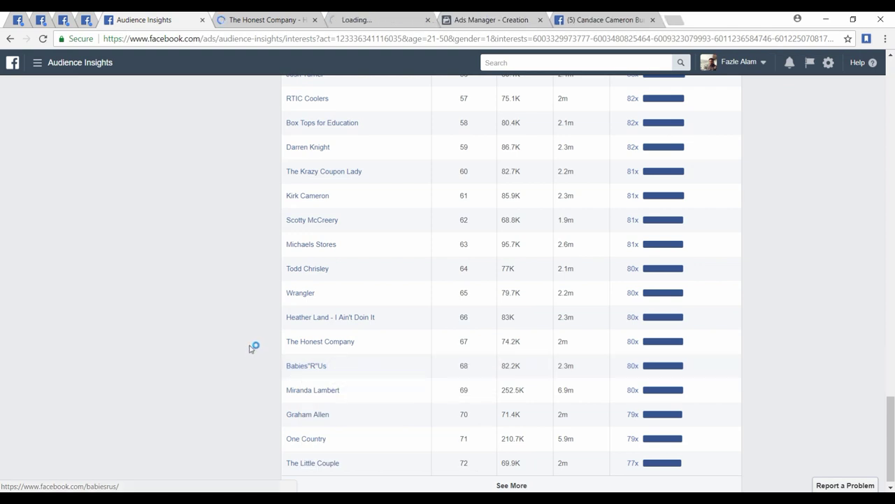
right_click(314, 431)
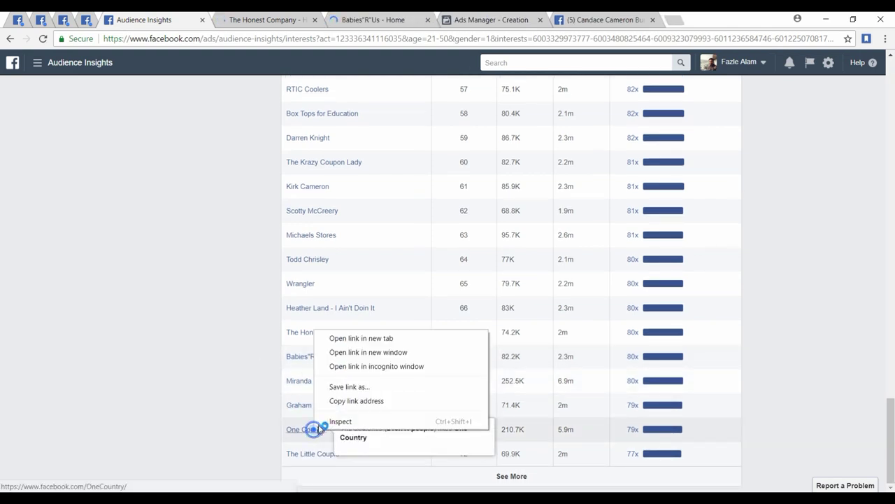
click(388, 338)
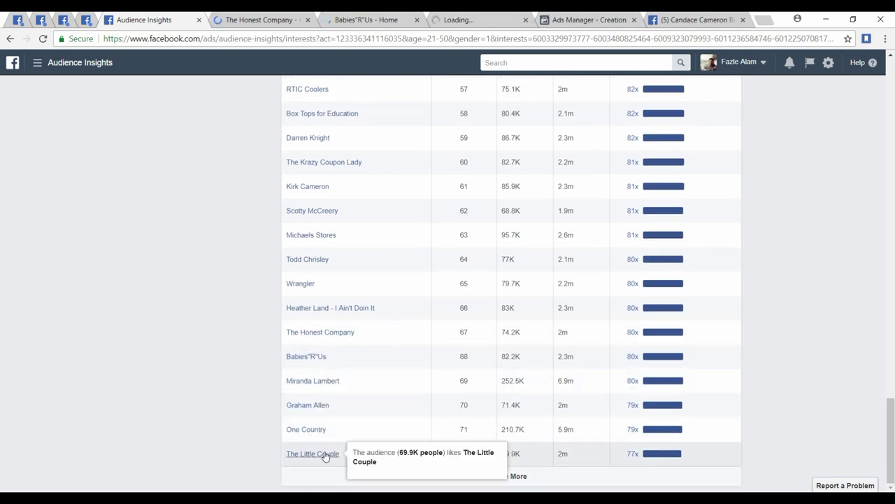
Examine The Honest Company page's category, posts, photos, videos and comments, dismissing the chat window
click(272, 19)
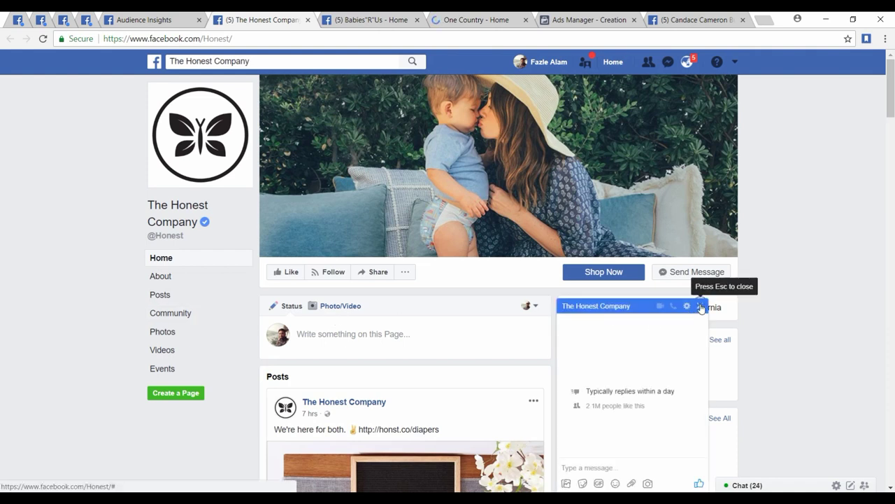
click(700, 307)
scroll(372, 313, down, 8)
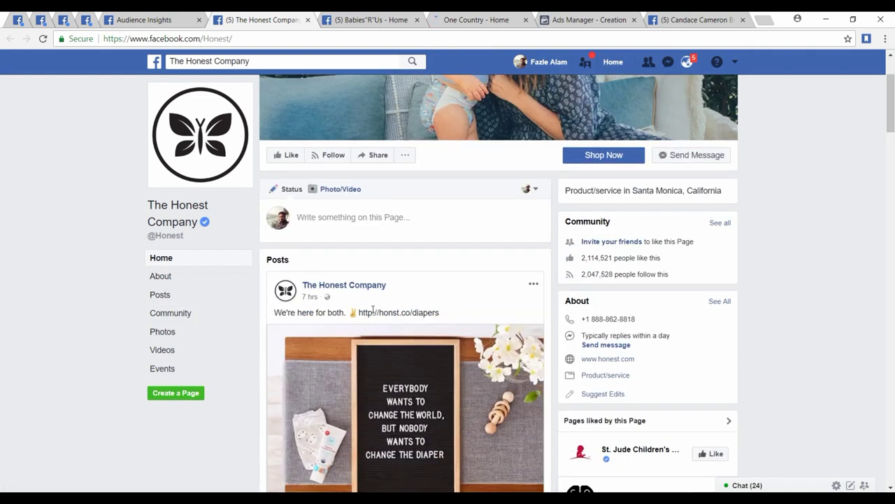
scroll(372, 315, down, 1)
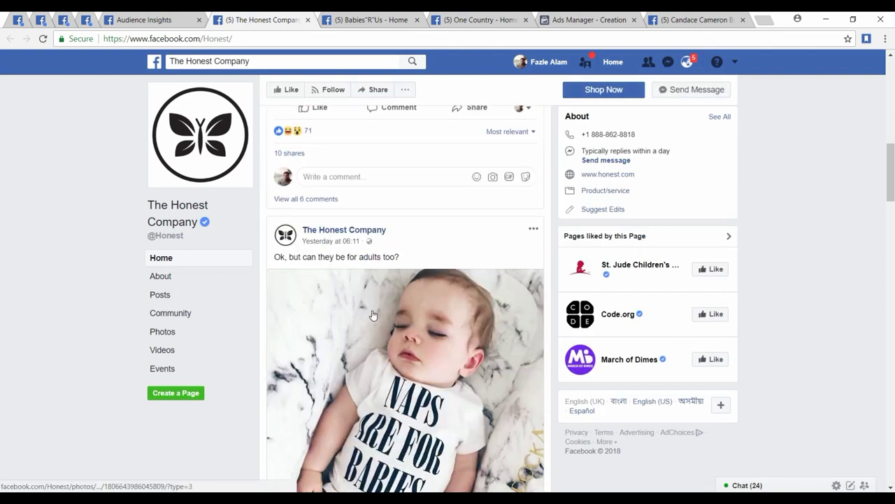
scroll(373, 315, down, 10)
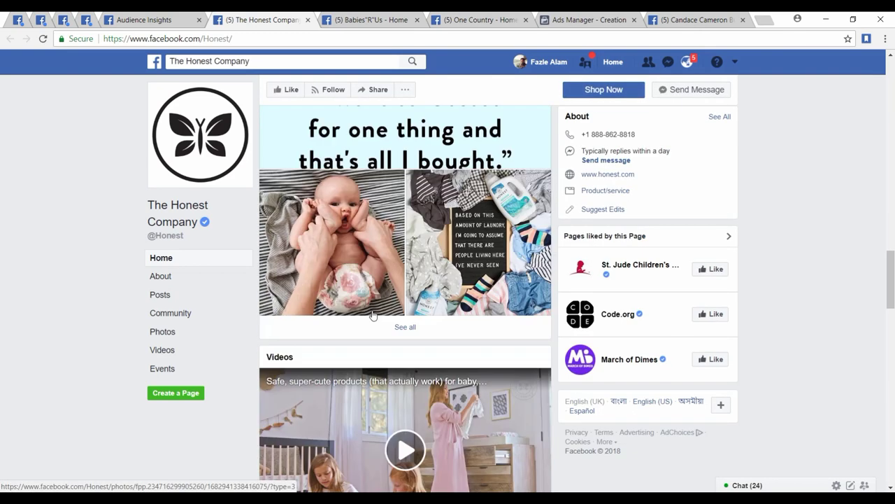
scroll(372, 315, down, 10)
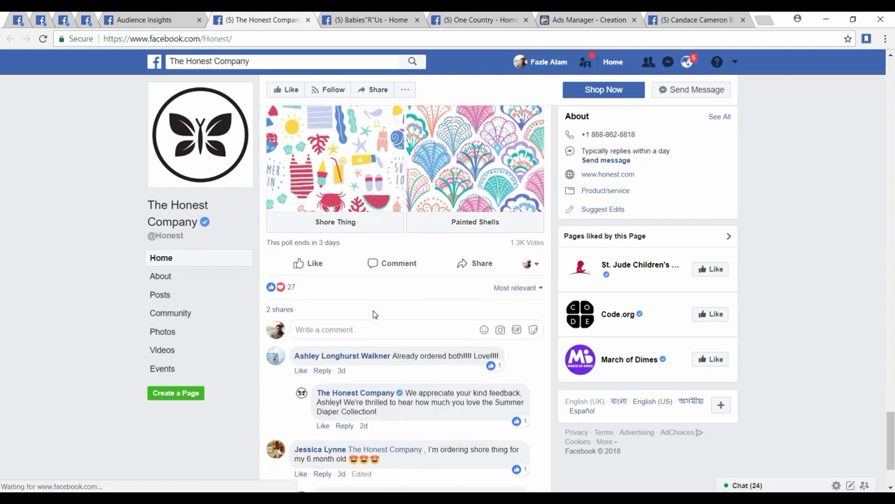
scroll(374, 312, down, 1)
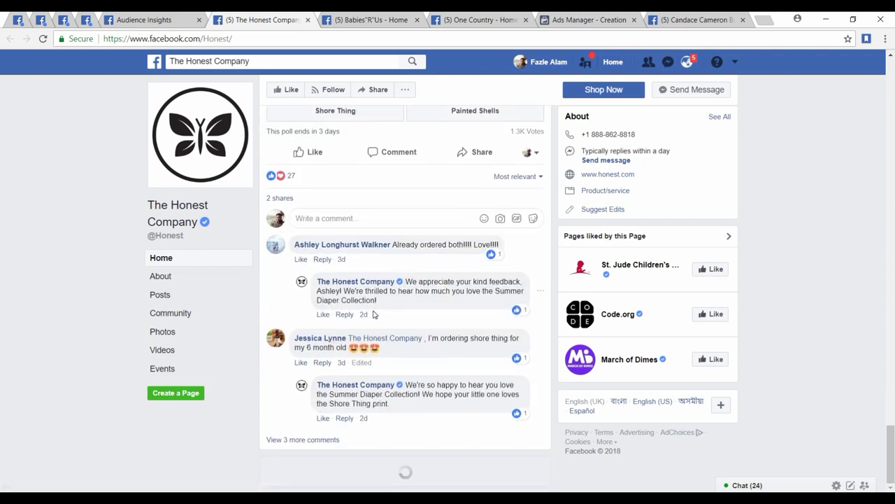
scroll(373, 315, up, 10)
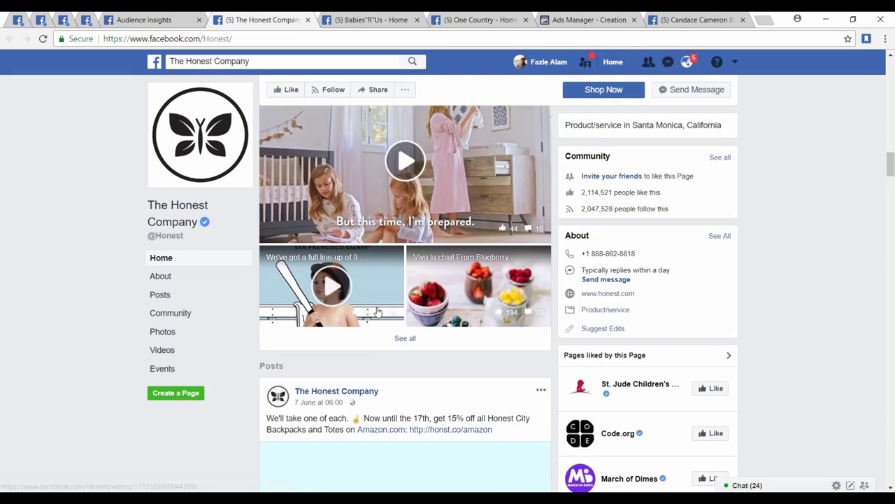
scroll(377, 312, up, 8)
In Ads Manager, replace Michaels Stores with The Honest Company as the must-also-match interest for the ad set audience
click(560, 16)
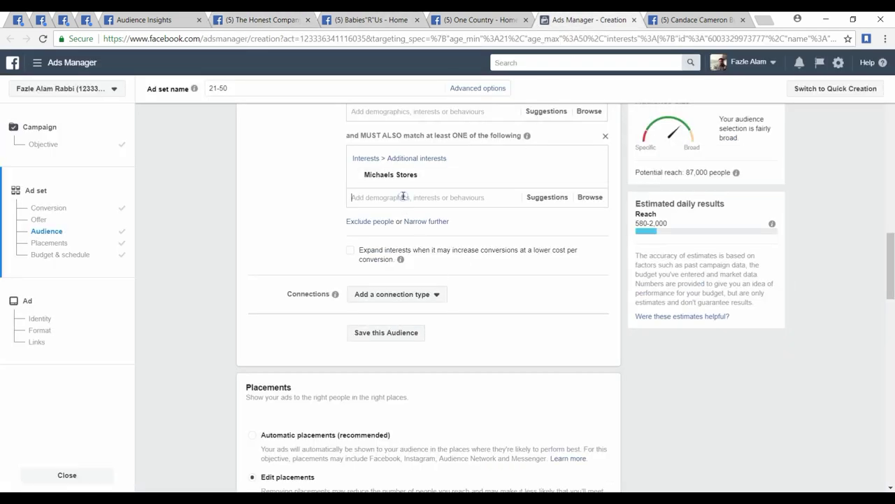
click(403, 196)
mouse_move(537, 175)
click(592, 176)
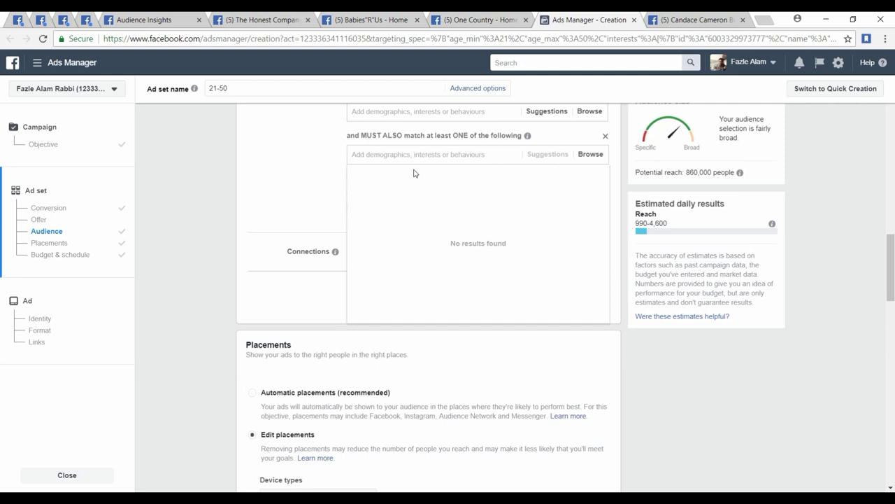
click(399, 156)
text(the honest company)
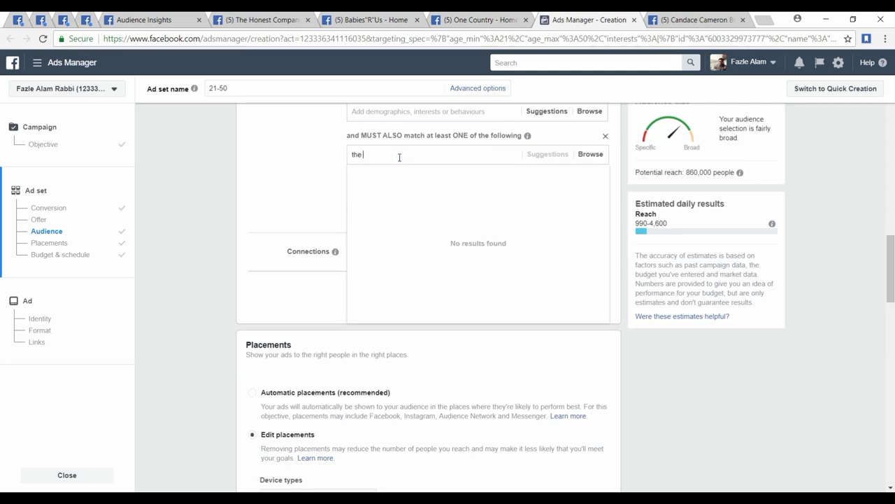
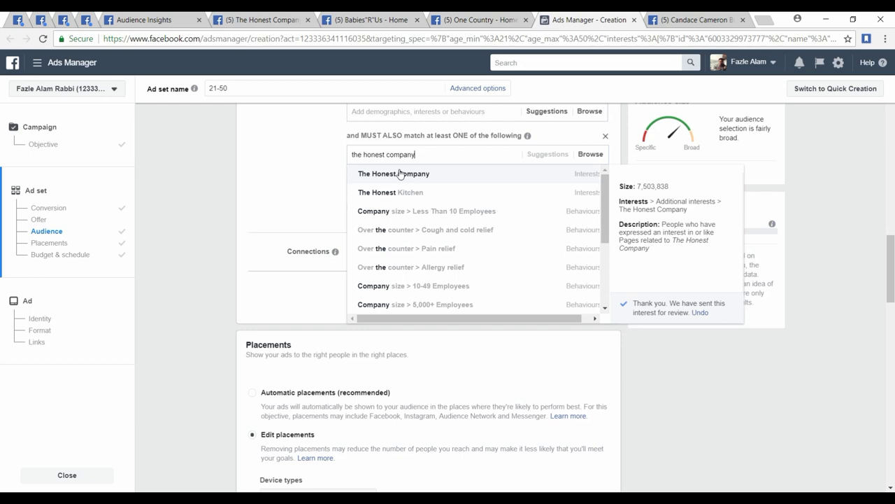
click(400, 173)
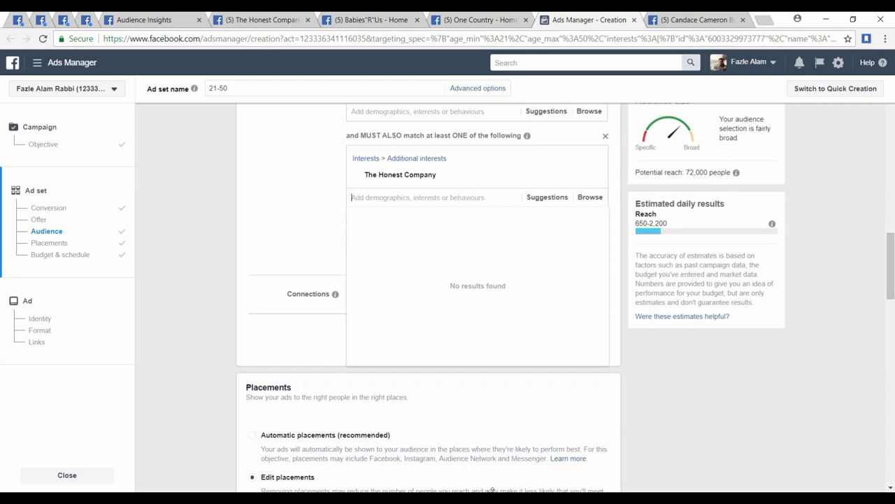
Switch to the Niche document in Word and add The Honest Company on a new line below Michaels Stores
key(alt+Tab)
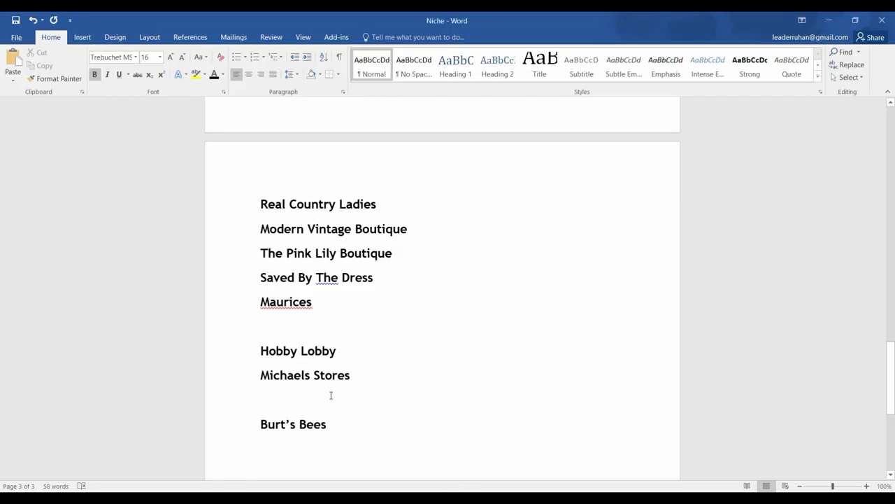
click(375, 376)
key(Return)
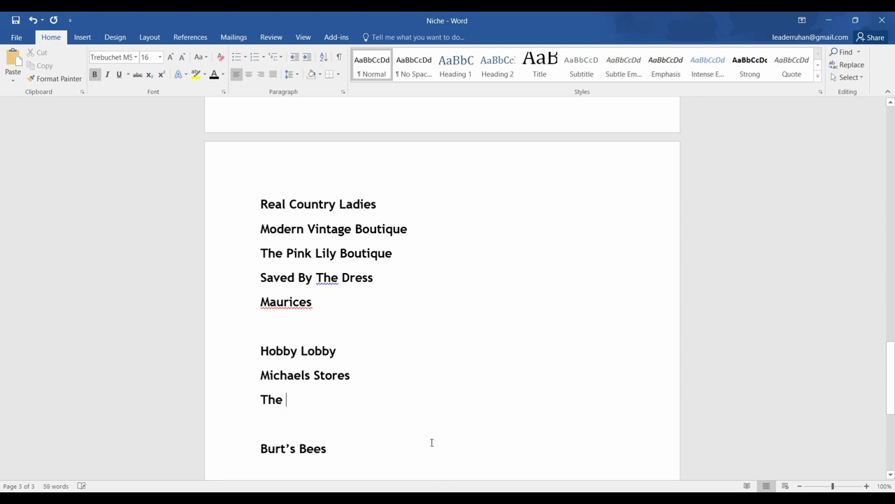
text(Company)
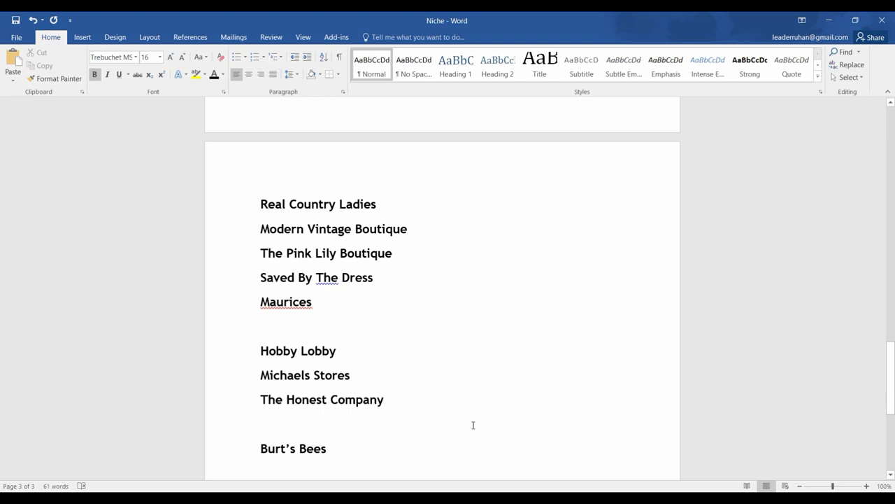
Return to Ads Manager in Chrome, remove The Honest Company from the must-also-match interests, and close its Facebook page
key(alt+Tab)
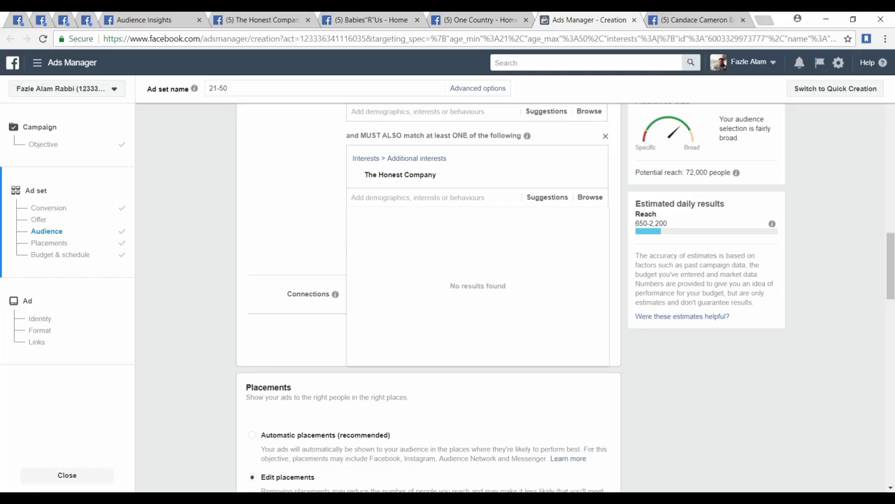
click(592, 175)
click(294, 19)
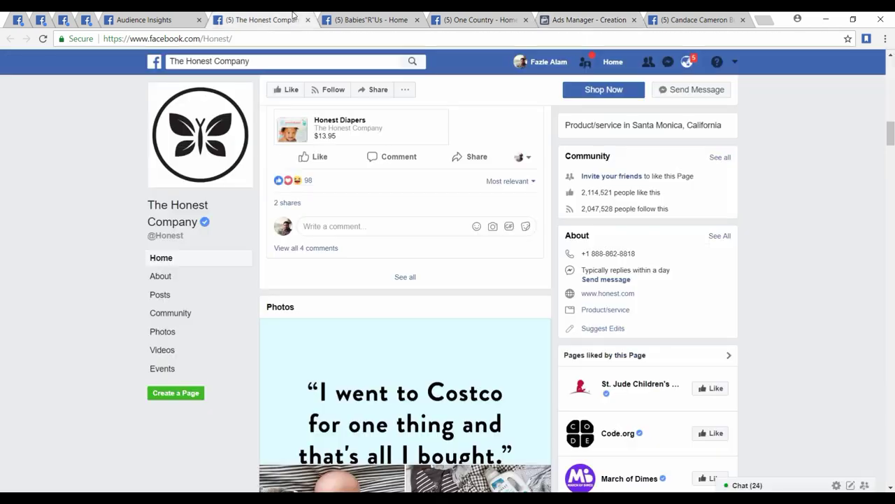
click(308, 20)
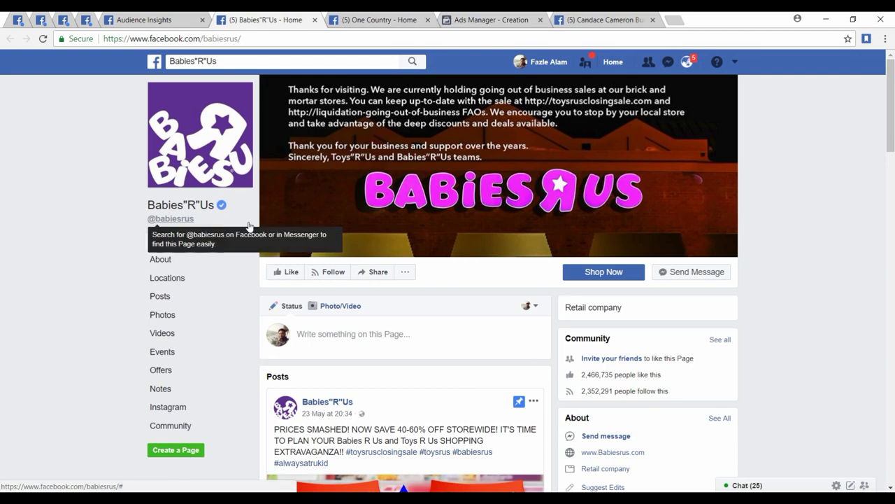
Examine the Babies"R"Us page's category, posts, photos, videos and upcoming events
scroll(300, 259, down, 4)
scroll(298, 260, up, 3)
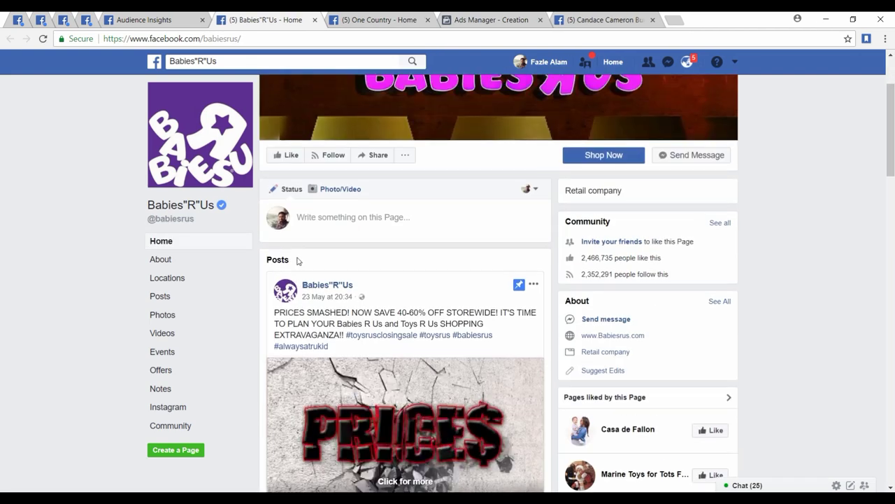
scroll(297, 259, down, 10)
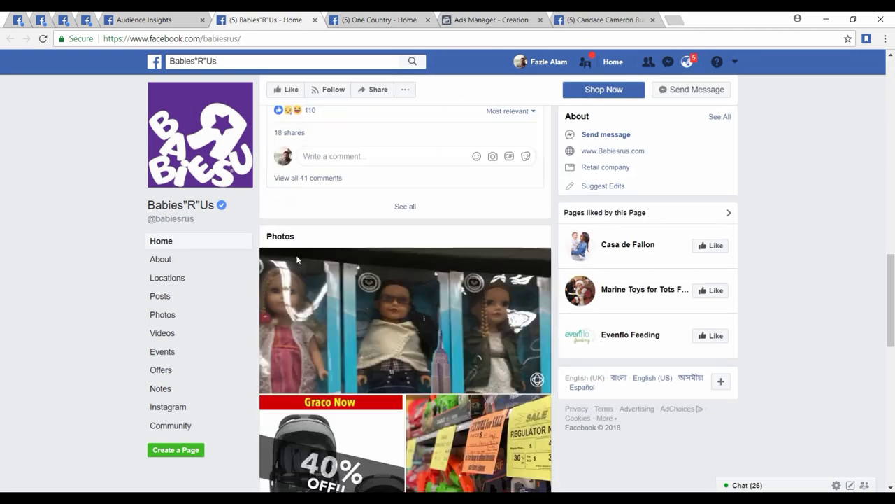
scroll(298, 260, down, 8)
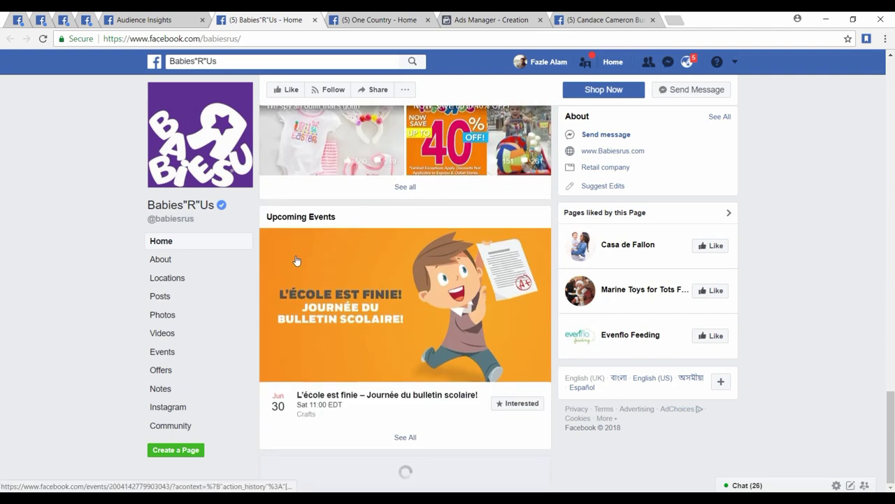
scroll(297, 260, up, 5)
Add Babies "R" Us as a must-also-match interest for the ad set audience in Ads Manager
click(483, 20)
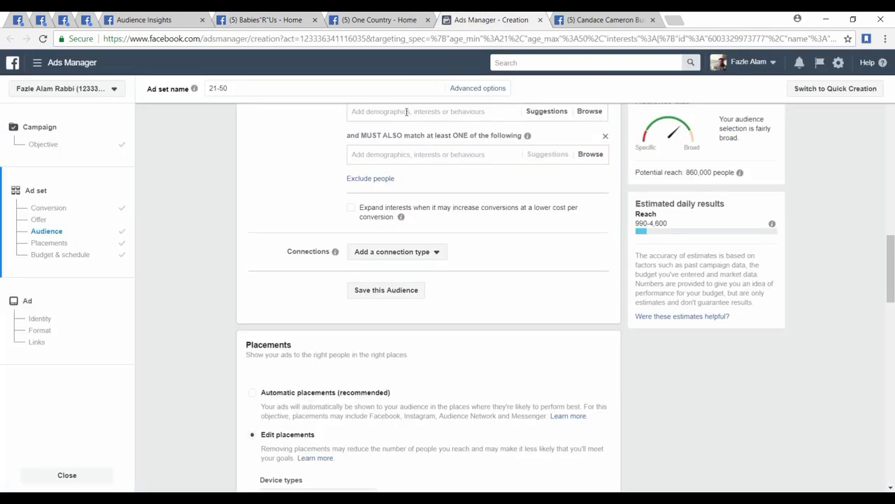
click(372, 156)
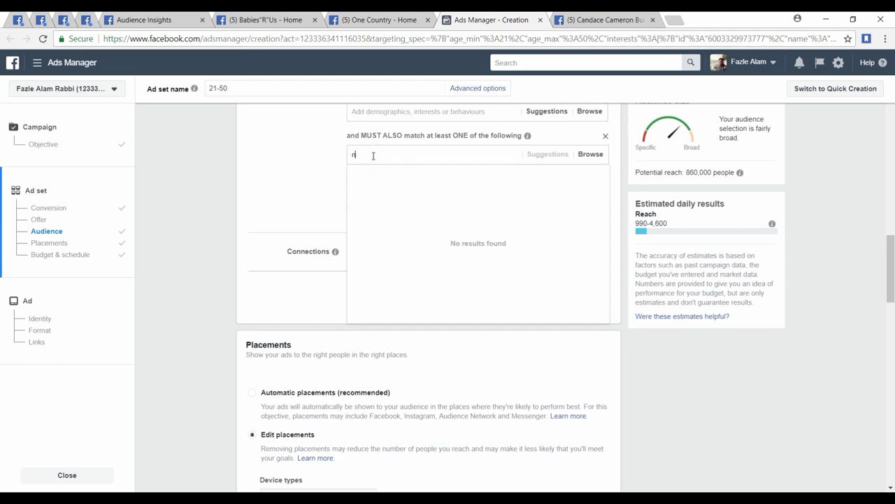
text(babies)
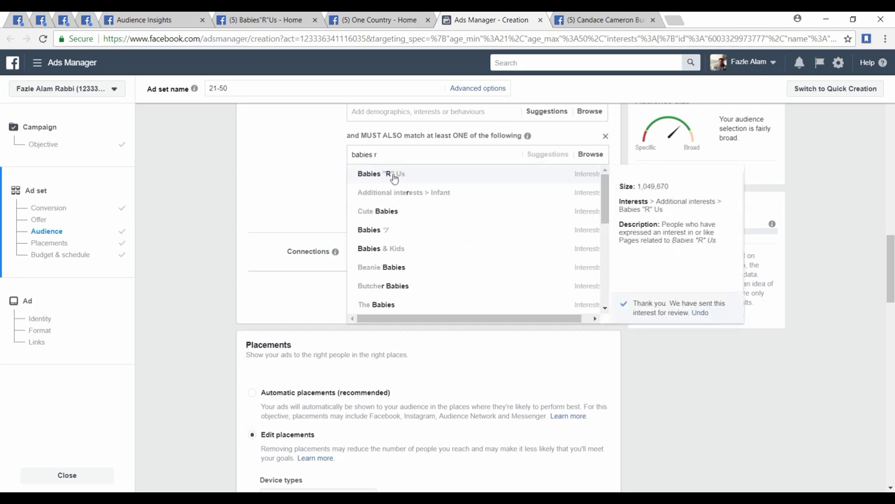
click(389, 174)
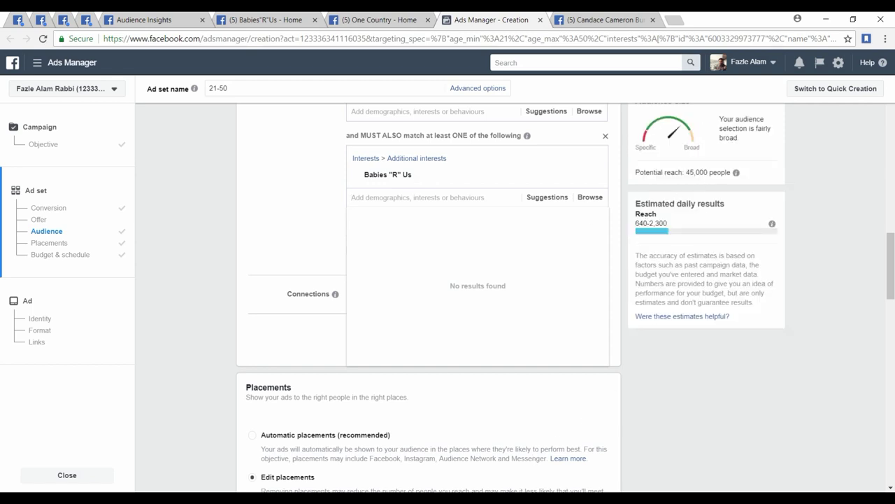
Switch to the Niche document in Word and add Babies R Us on a new line below The Honest Company
key(alt+Tab)
key(Return)
text(Babie)
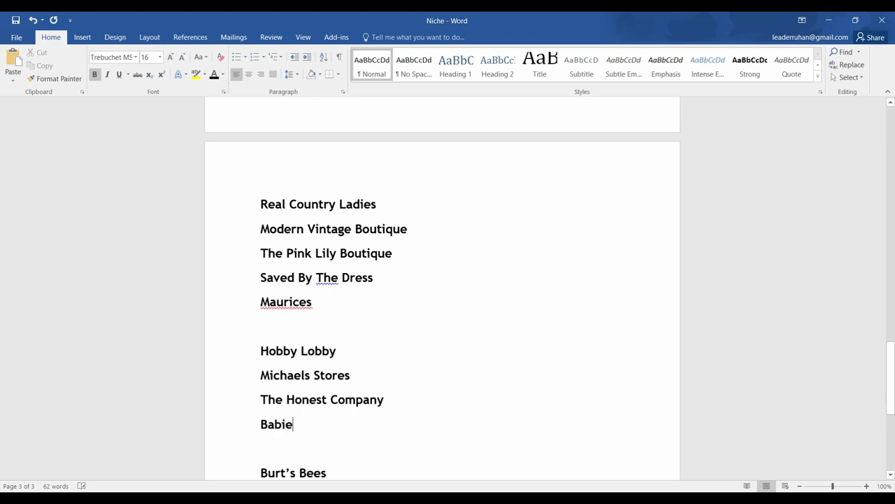
text(s R Us)
Switch back to Chrome and close the Babies"R"Us page
key(alt+Tab)
click(279, 16)
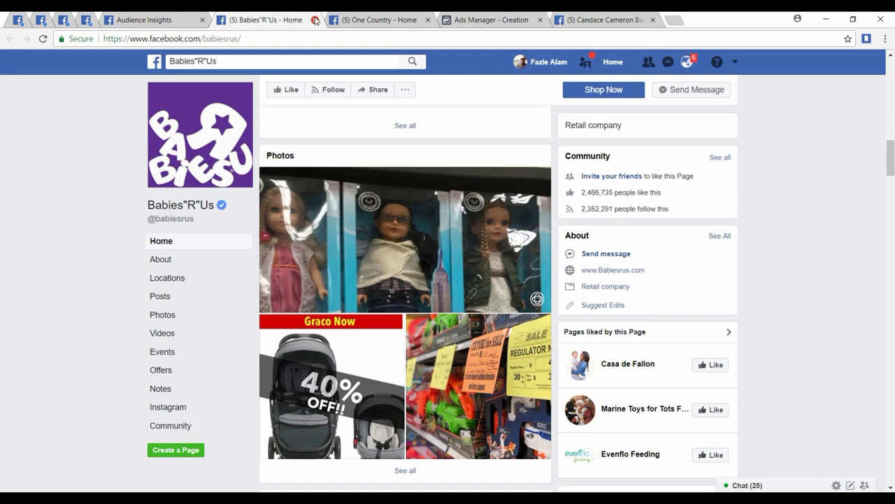
click(316, 20)
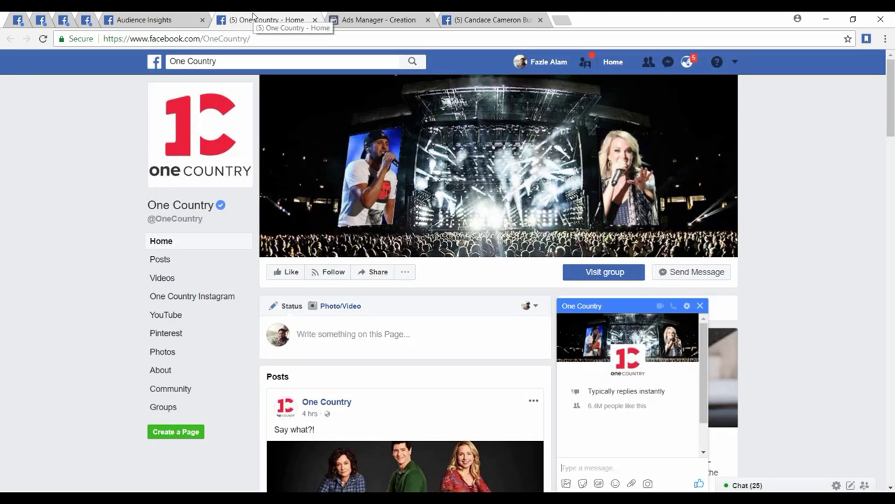
Dismiss the One Country chat, close that page, and load more related pages in the Audience Insights list
click(701, 306)
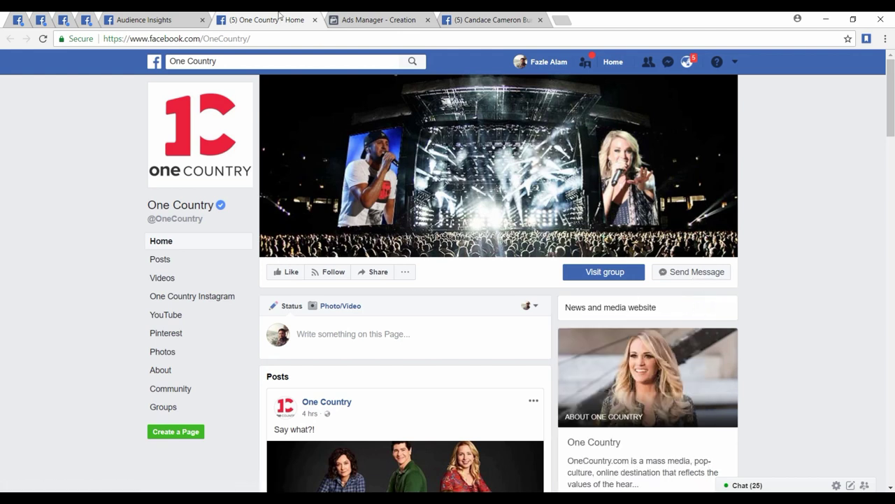
click(314, 21)
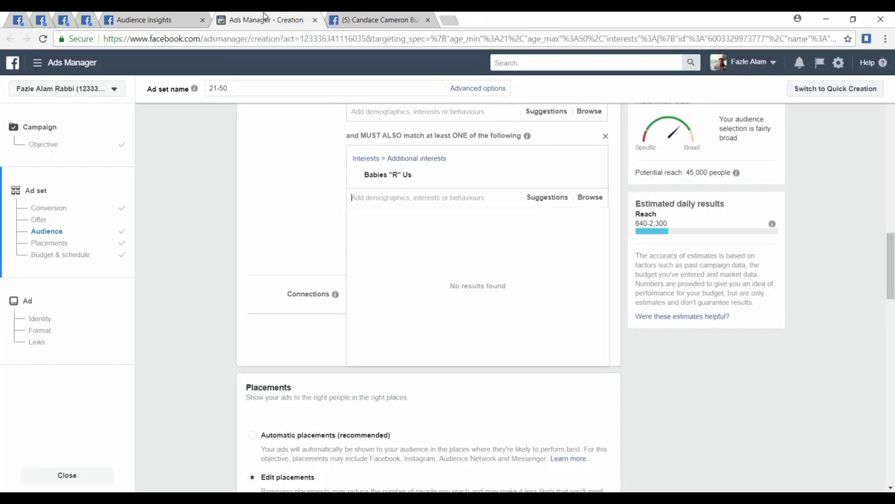
click(168, 17)
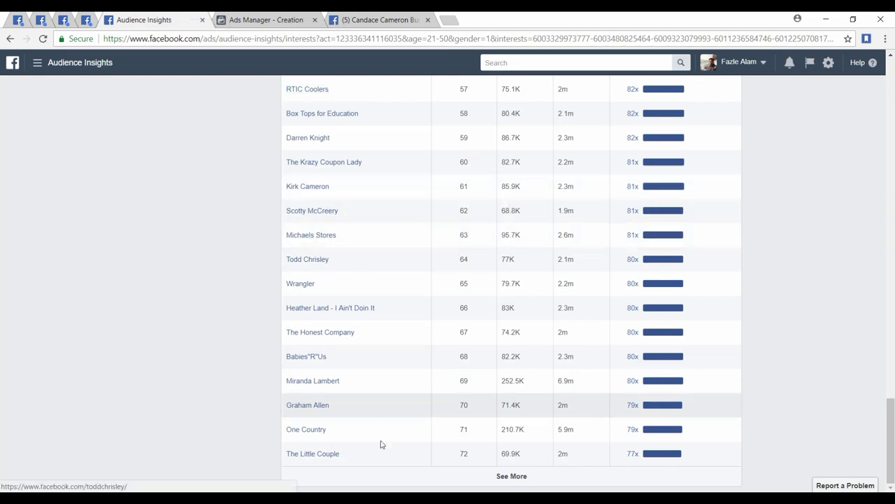
click(393, 477)
scroll(222, 358, down, 3)
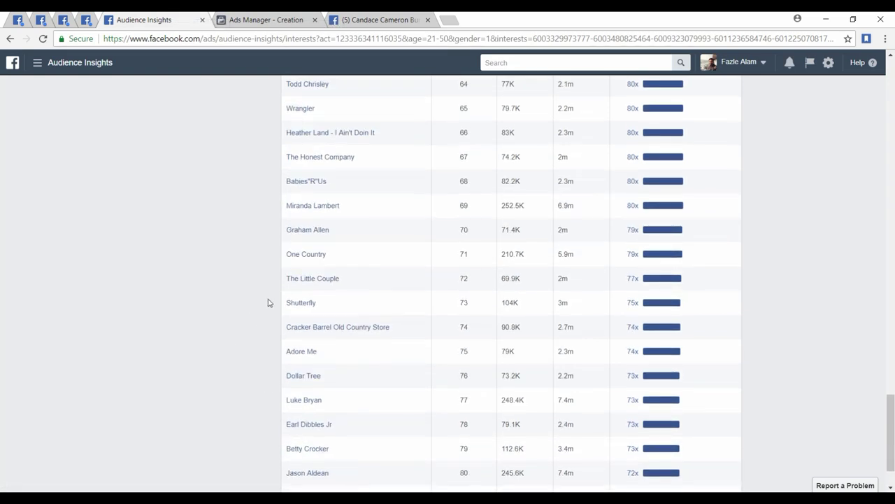
Open Adore Me, Cracker Barrel Old Country Store, Dollar Tree, The Mint Julep Boutique and Joanna Gaines from the list in new tabs
right_click(298, 357)
click(340, 363)
right_click(336, 327)
click(374, 335)
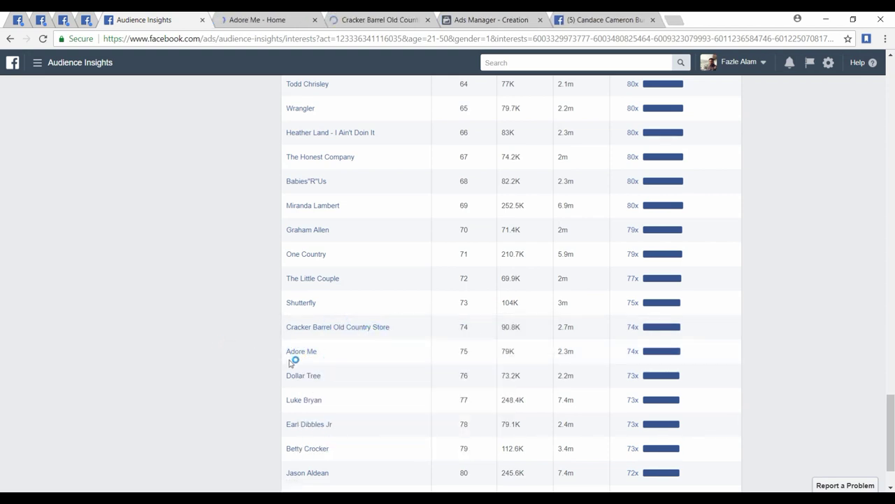
right_click(298, 379)
click(333, 383)
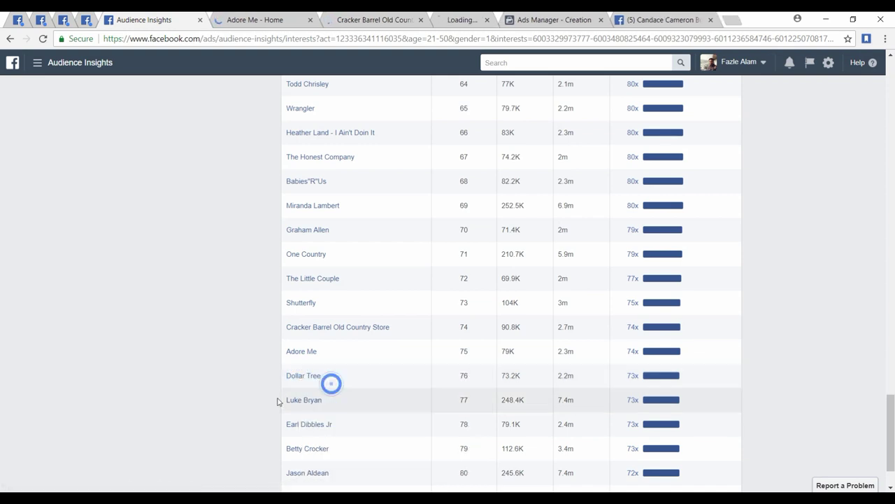
scroll(245, 384, down, 1)
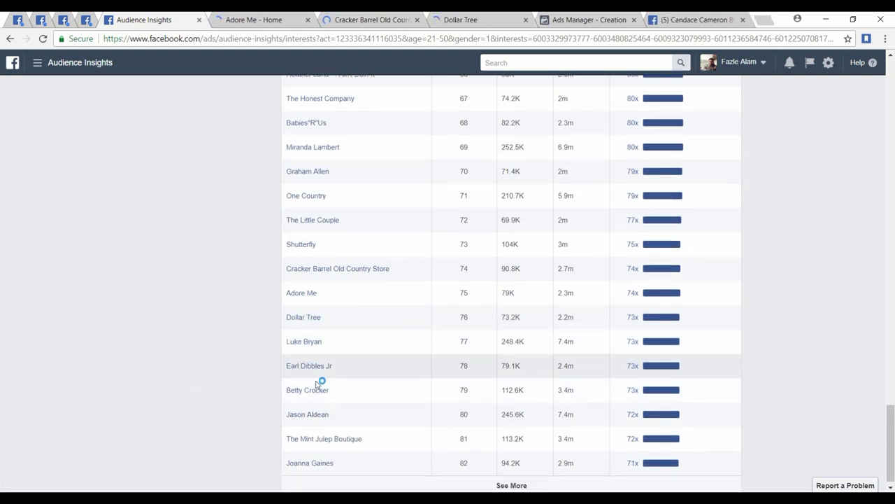
right_click(316, 444)
click(354, 348)
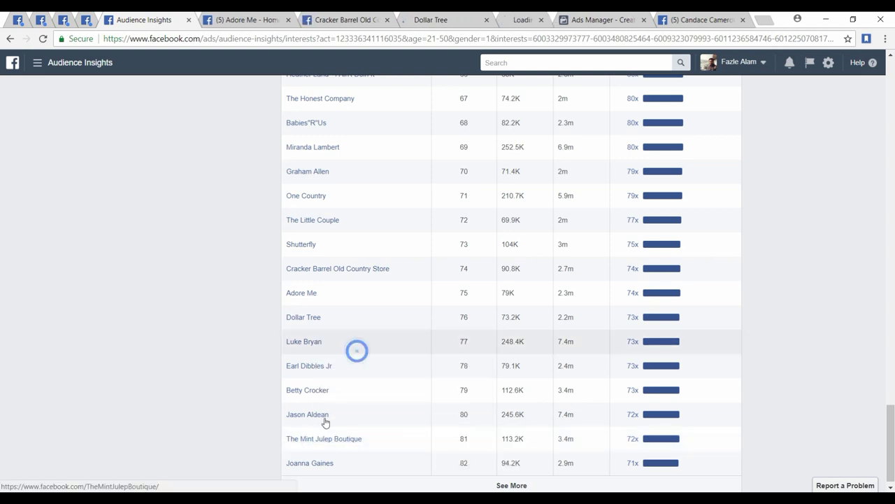
right_click(320, 464)
click(378, 367)
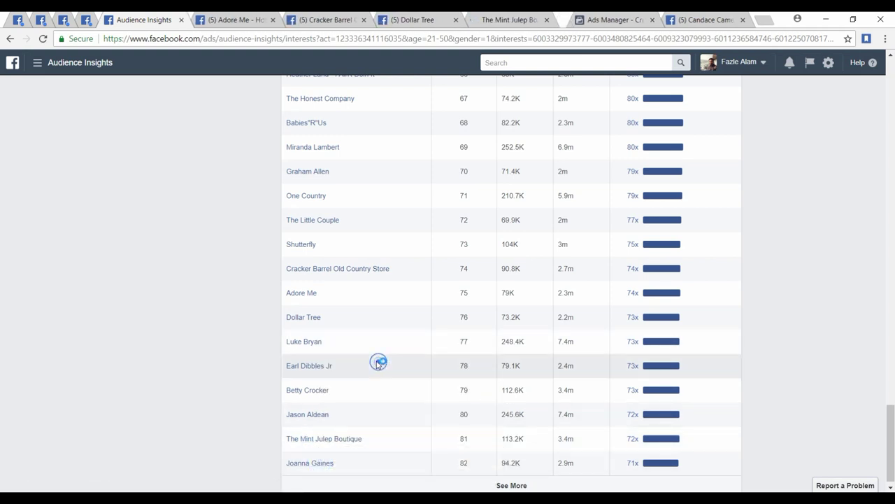
Dismiss the chat on the Adore Me page and check the page's category and community details
click(231, 19)
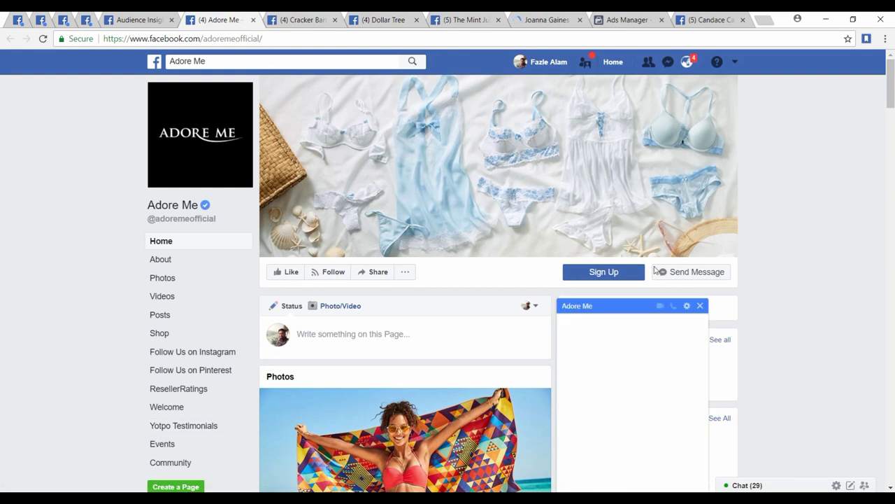
click(697, 307)
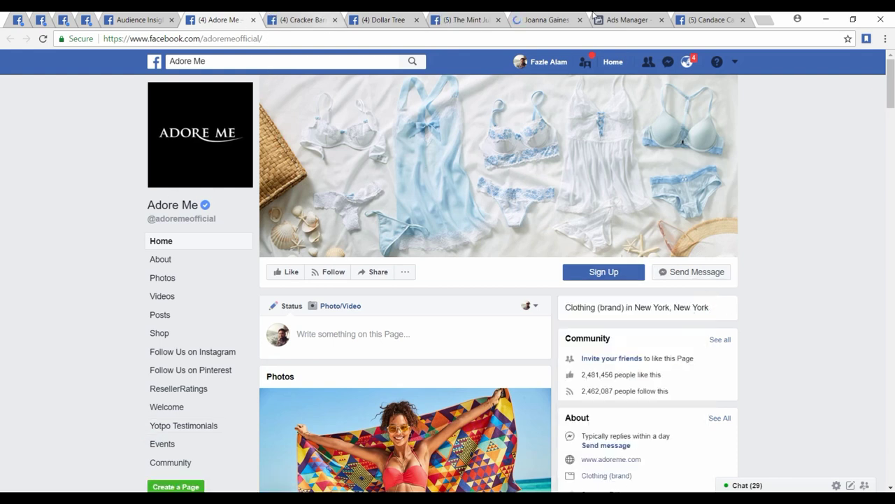
click(621, 15)
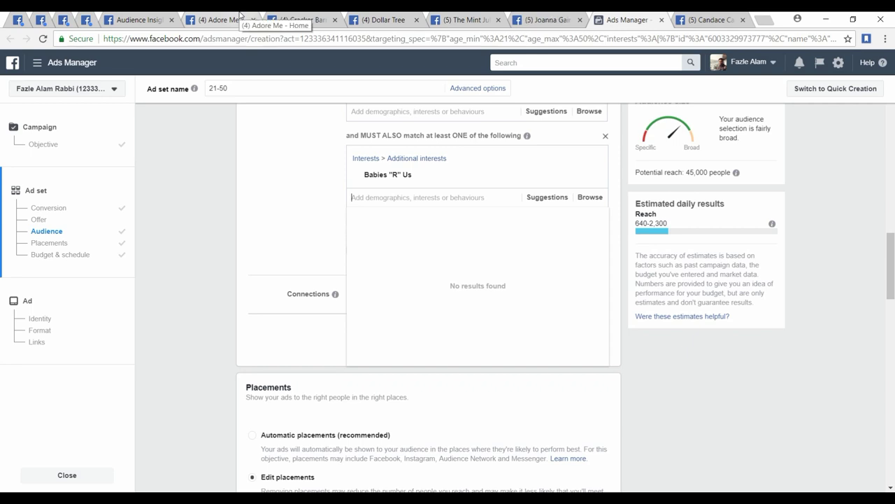
click(240, 15)
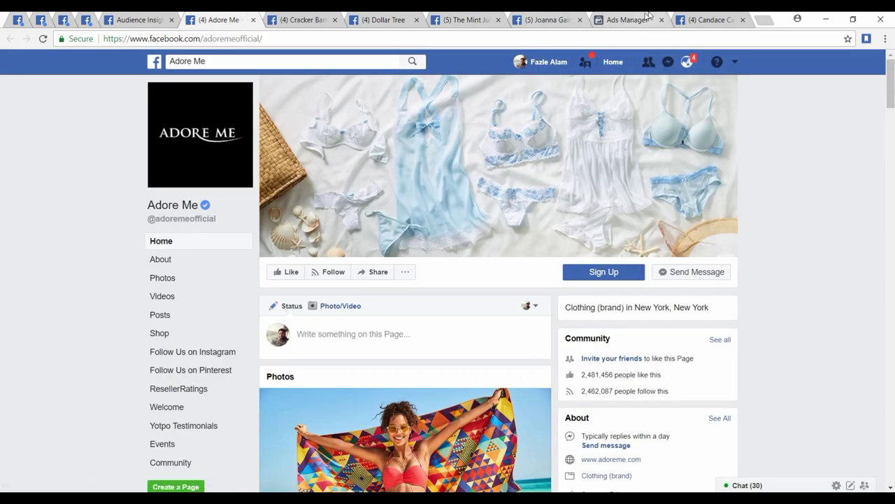
Replace Babies "R" Us with Adore Me as the must-also-match interest for the ad set audience in Ads Manager
click(622, 19)
click(593, 175)
click(397, 155)
text(adore me)
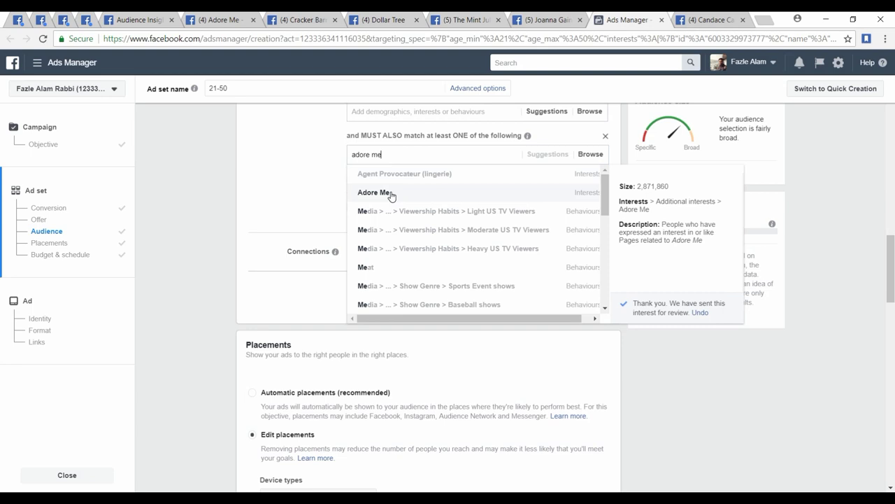
click(392, 193)
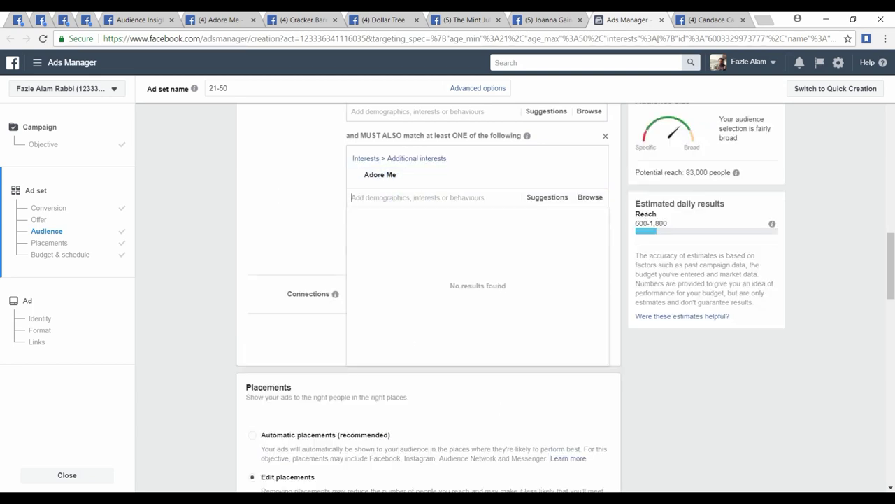
Switch to the Niche document in Word and add Adore Me on a new line below Maurices
key(alt+Tab)
click(346, 301)
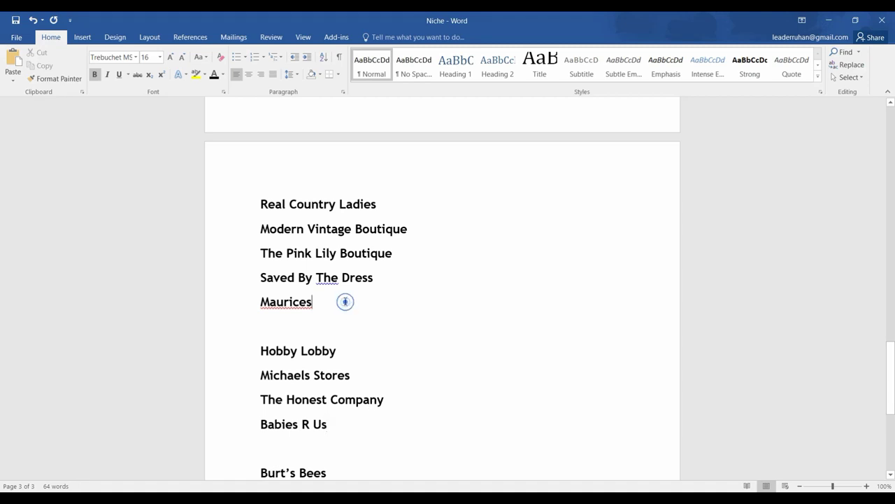
key(Return)
text(Adore Me)
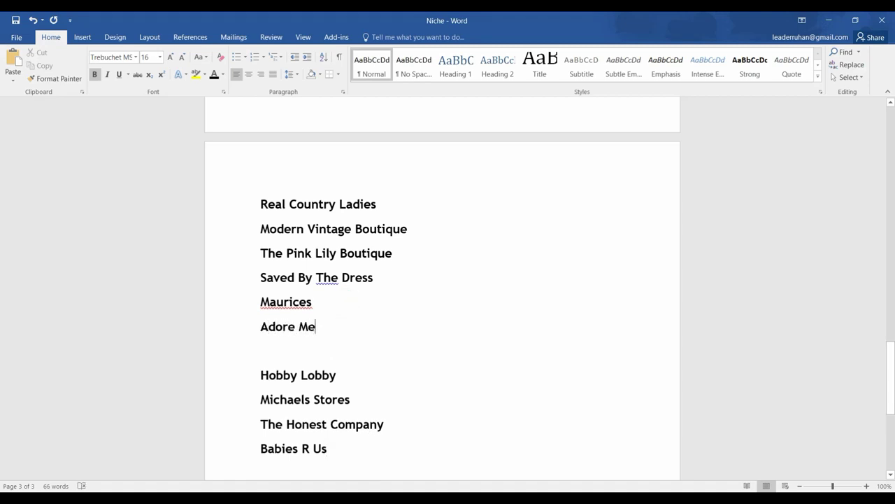
Switch back to Chrome, remove Adore Me from the must-also-match interests, and close the Adore Me page
key(alt+Tab)
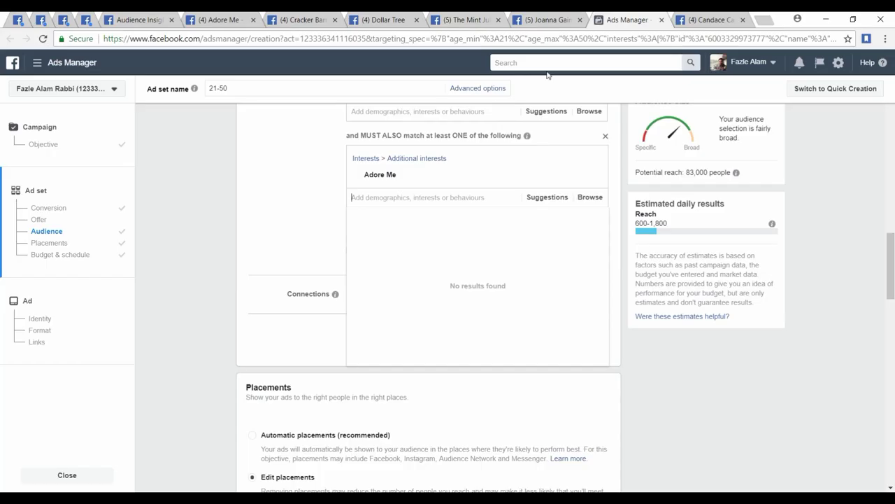
mouse_move(589, 174)
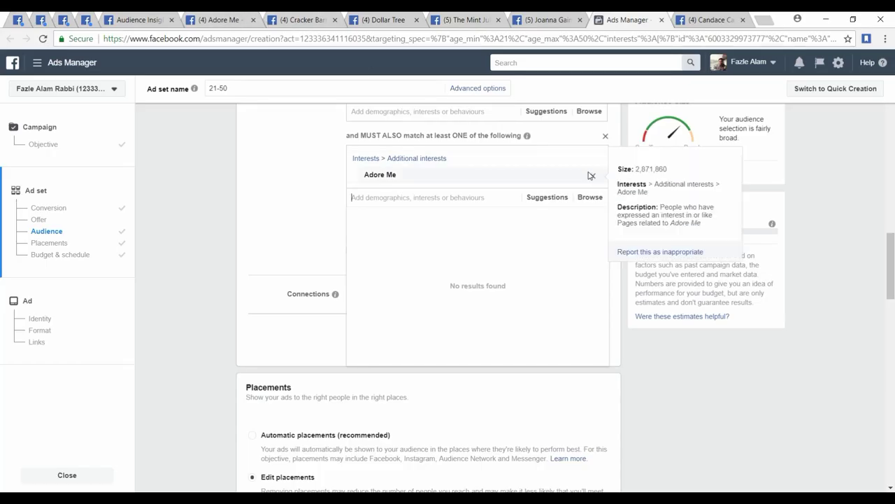
click(254, 19)
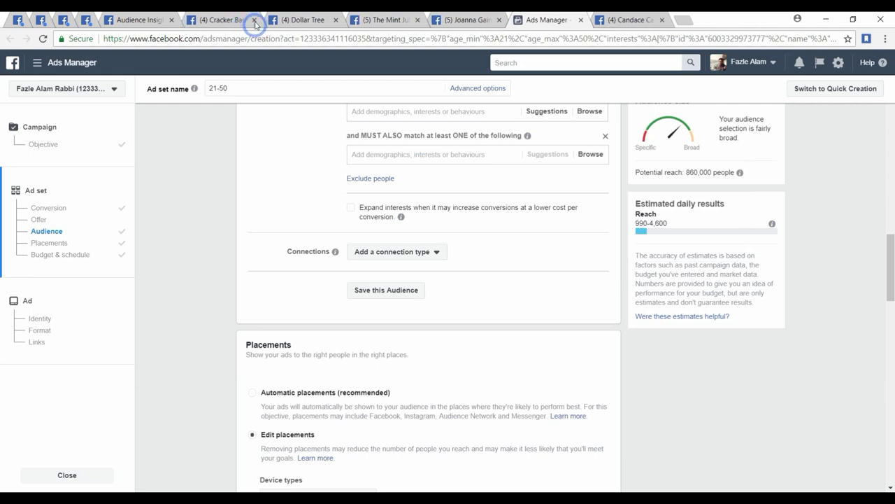
Check the Cracker Barrel Old Country Store and Dollar Tree pages and close both
click(219, 19)
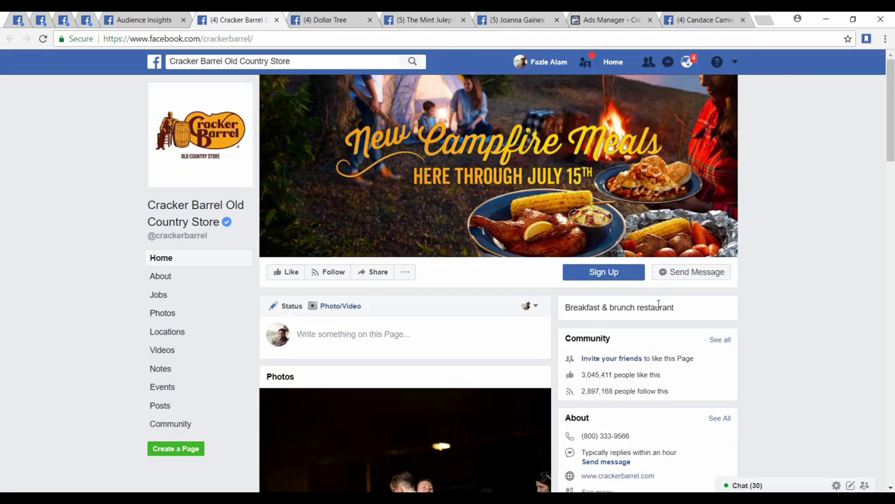
click(276, 20)
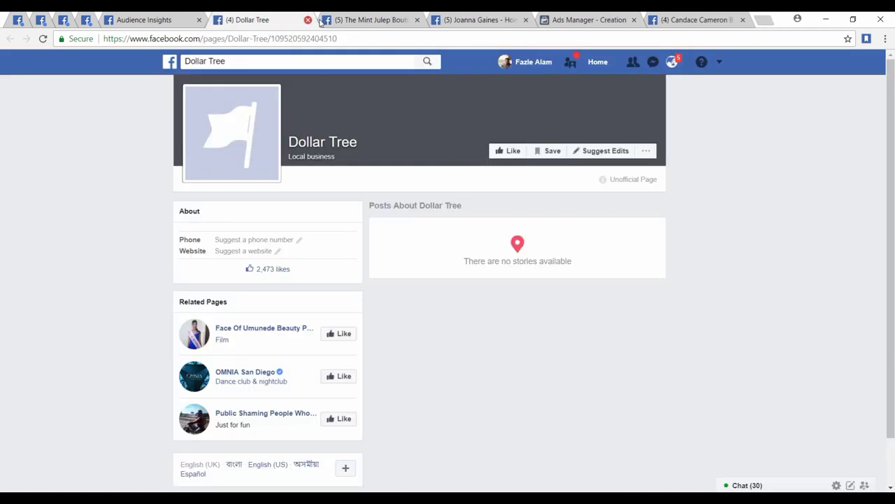
click(307, 20)
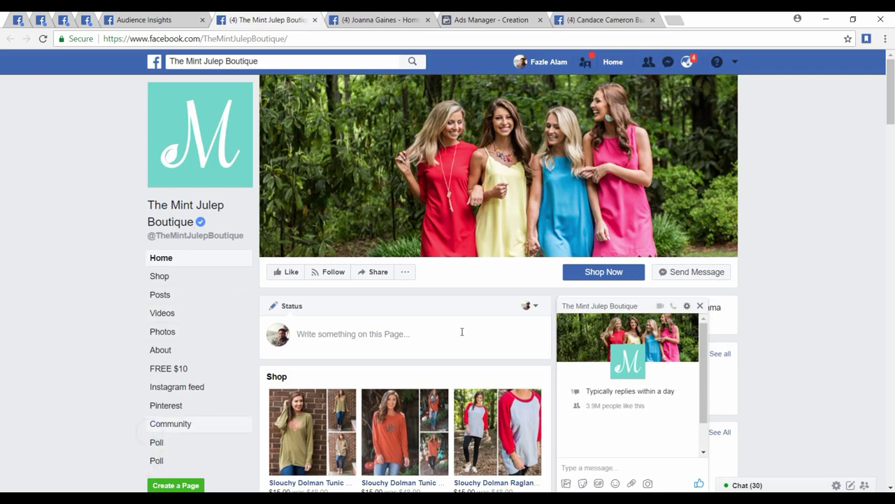
Dismiss The Mint Julep Boutique's chat and examine the page's posts, community figures and business details
click(700, 306)
scroll(481, 255, down, 8)
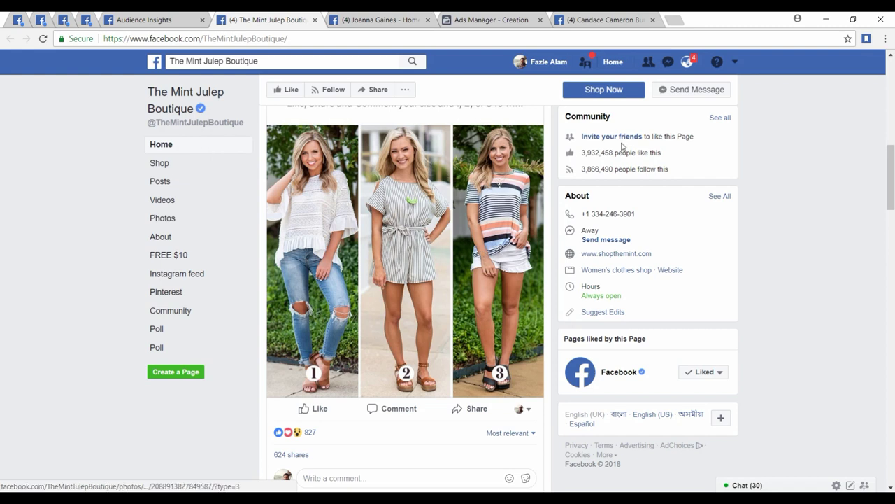
click(586, 15)
Add The Mint Julep Boutique as a must-also-match interest for the ad set audience in Ads Manager
click(491, 19)
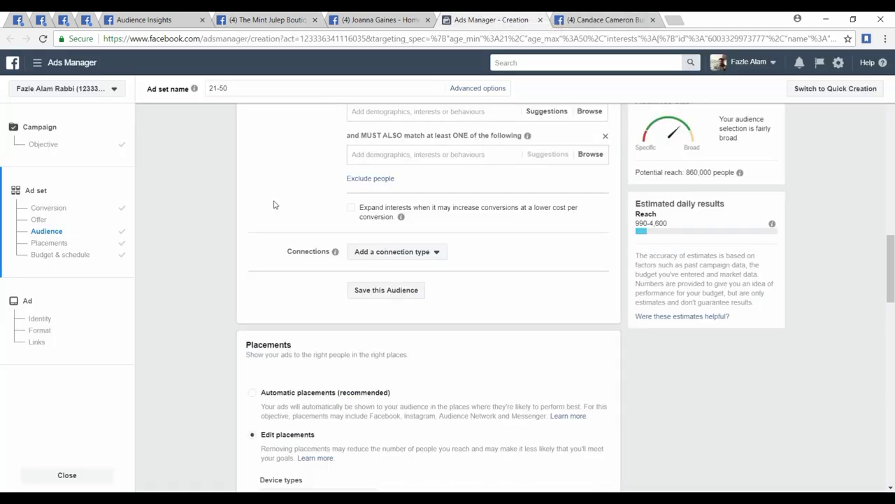
click(378, 159)
text(The mint julep)
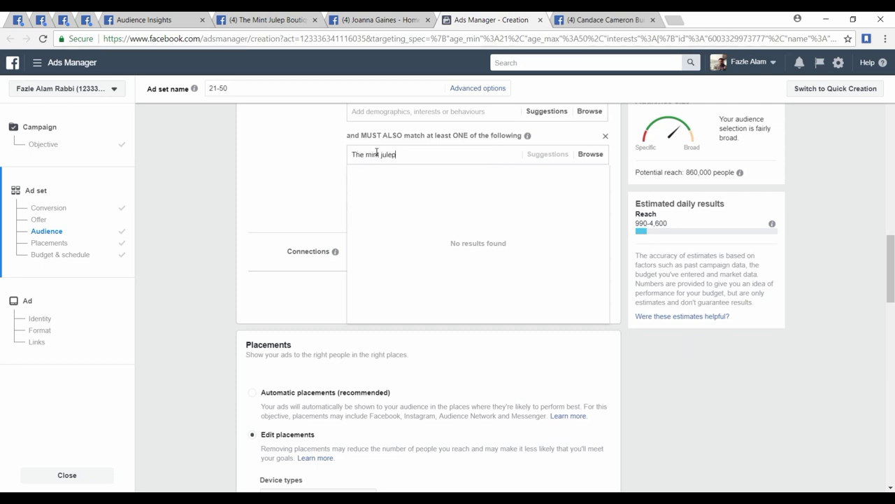
mouse_move(394, 193)
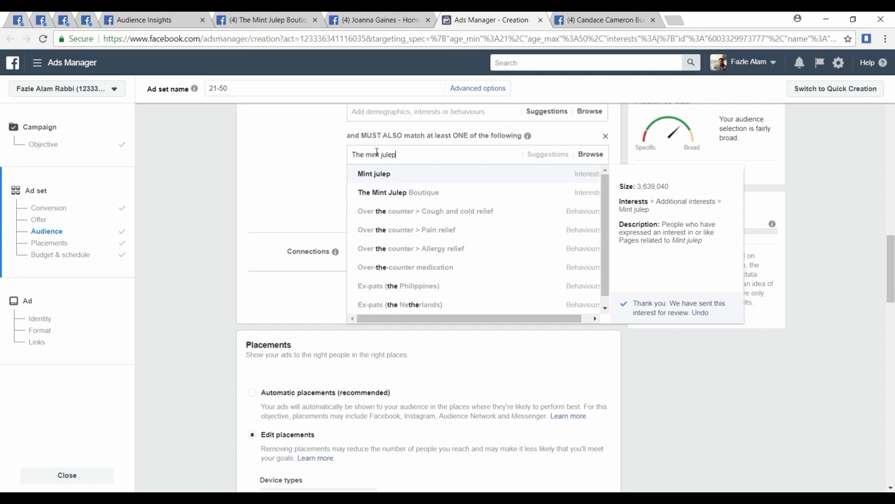
click(399, 192)
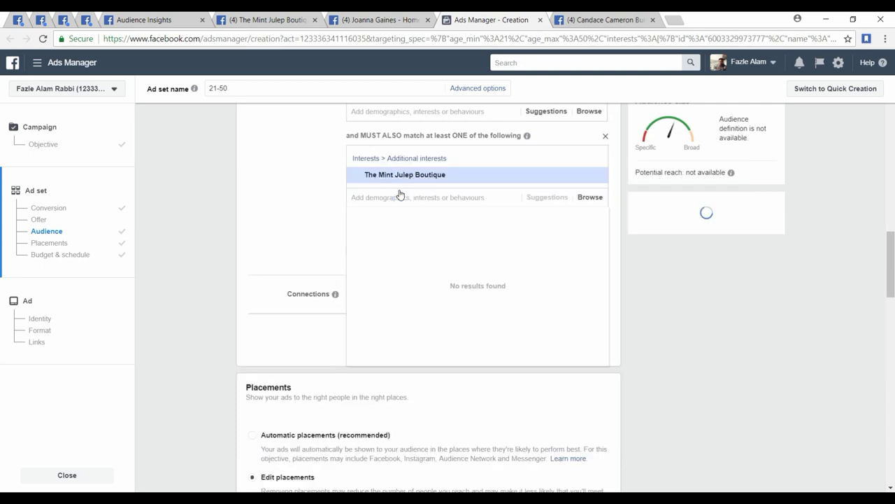
click(259, 208)
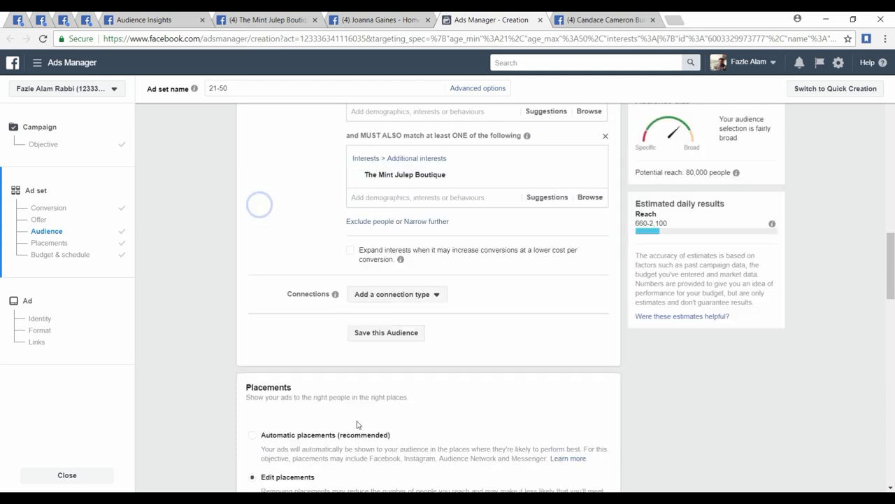
Switch to the Niche document in Word and add The Mint Julep Boutique on a new line below Adore Me
key(alt+Tab)
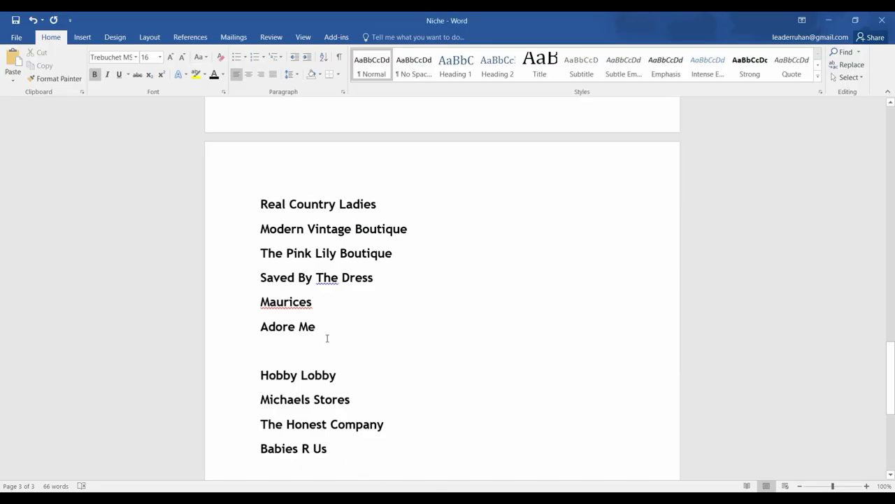
key(Return)
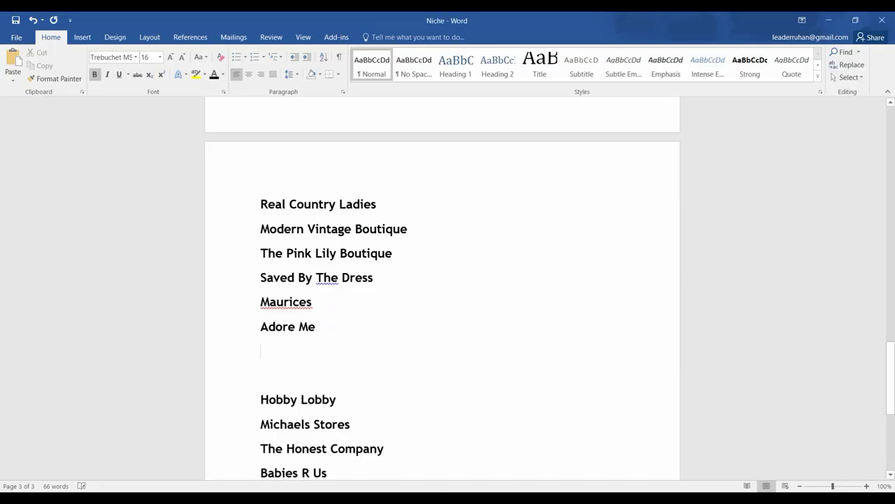
text(The Mint Julep Bu)
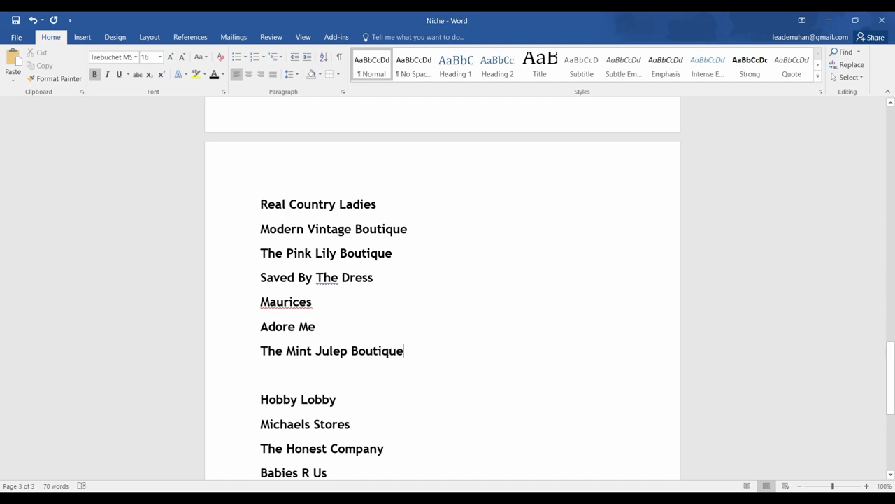
Switch back to Chrome, close The Mint Julep Boutique page, and bring up the Joanna Gaines page
key(alt+Tab)
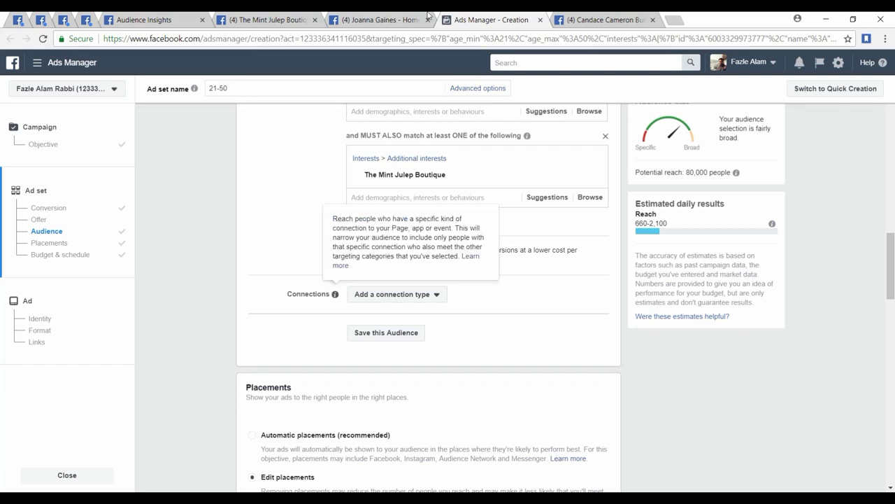
click(316, 20)
click(316, 20)
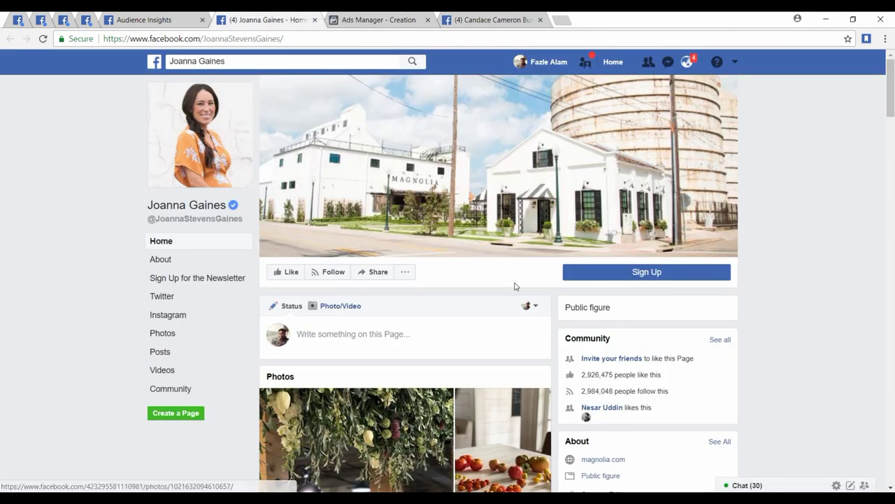
Examine the Joanna Gaines page's posts, reactions, comments and community figures, dismissing the notification that pops up
scroll(513, 284, down, 2)
scroll(513, 281, down, 15)
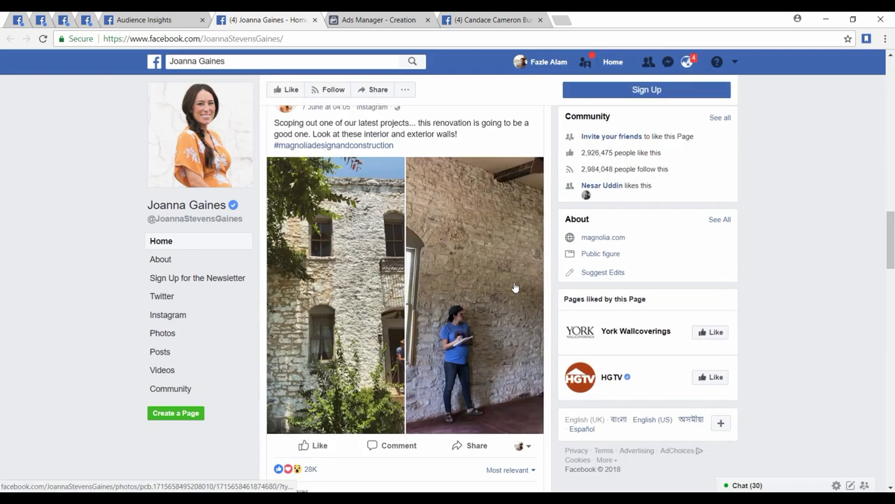
scroll(513, 284, down, 10)
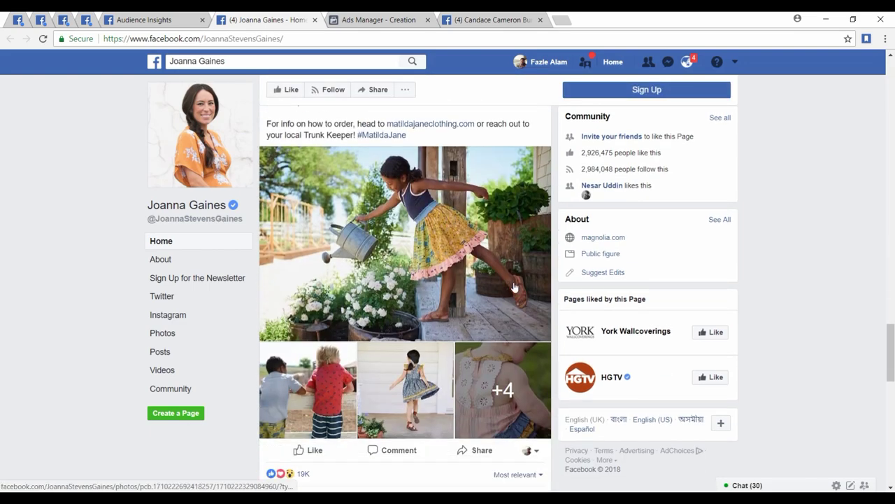
scroll(514, 285, up, 6)
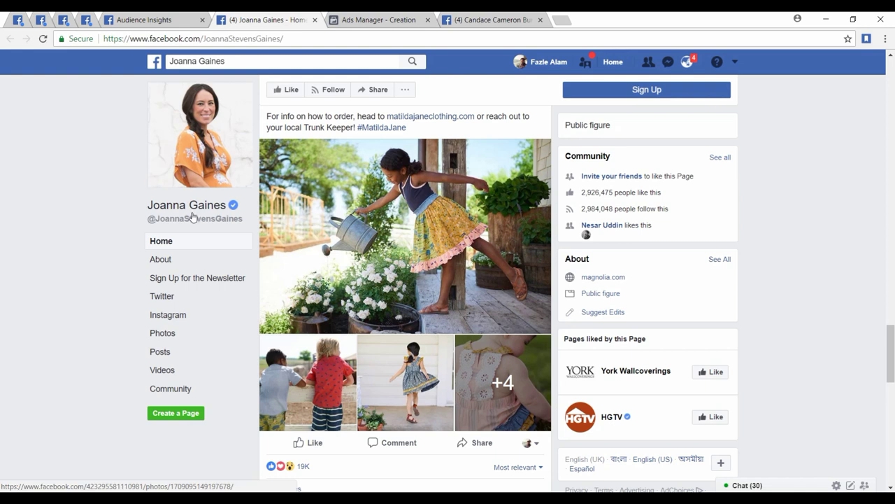
scroll(68, 200, down, 10)
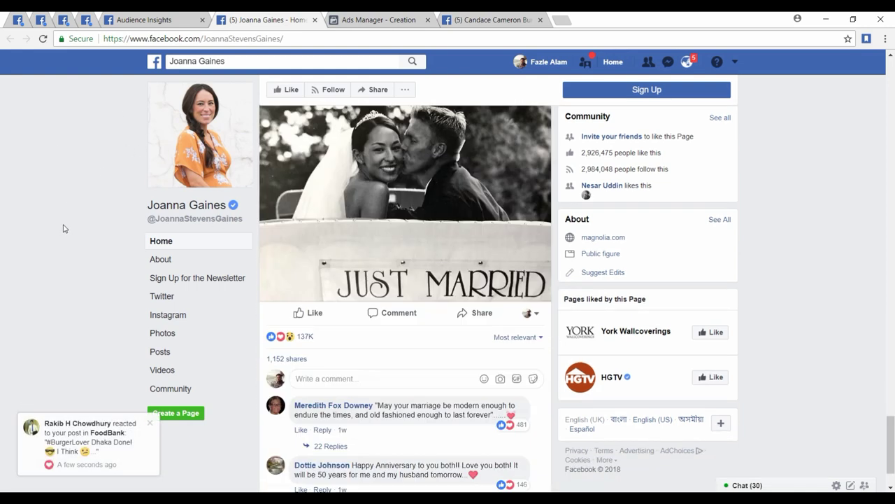
click(150, 426)
scroll(62, 307, down, 5)
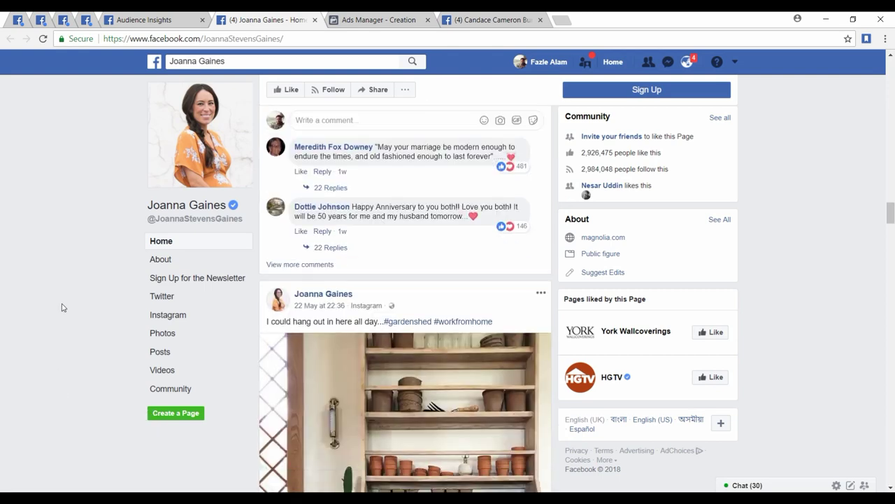
scroll(62, 307, down, 15)
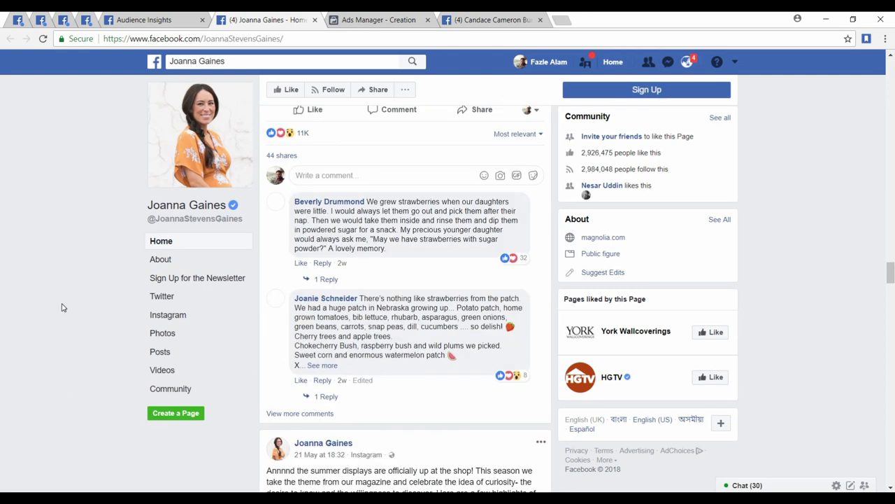
scroll(61, 307, down, 10)
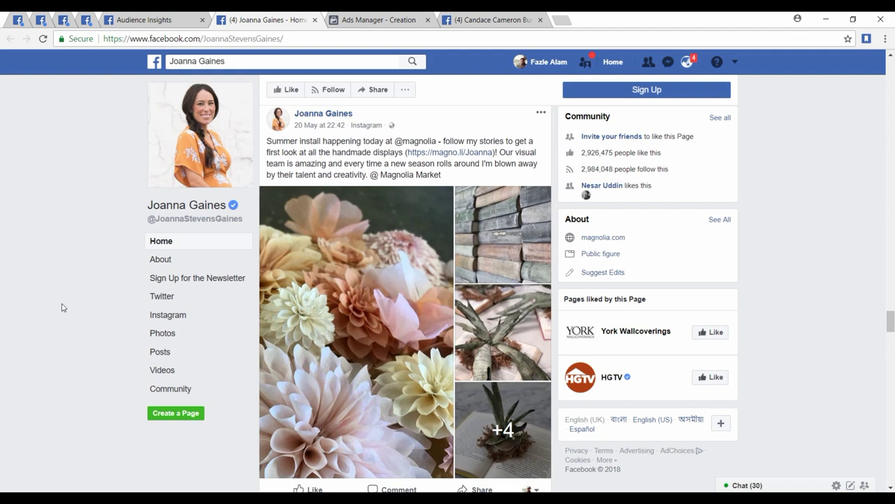
scroll(61, 307, down, 4)
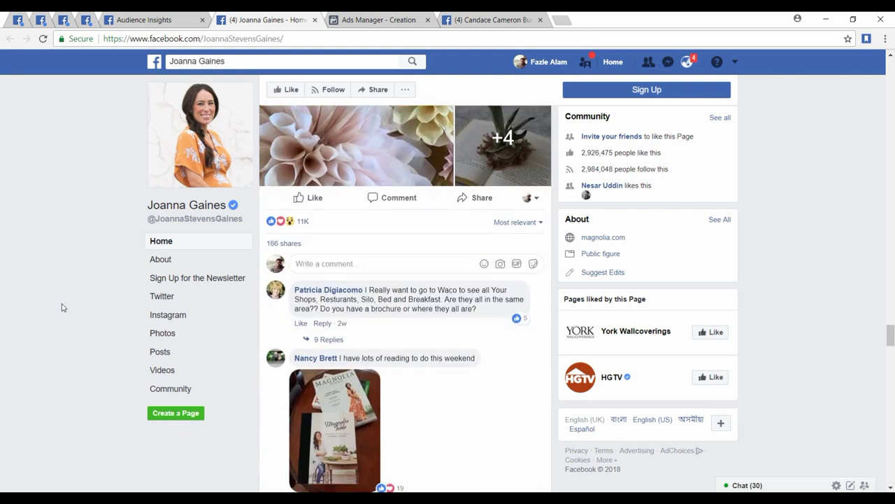
scroll(62, 307, up, 3)
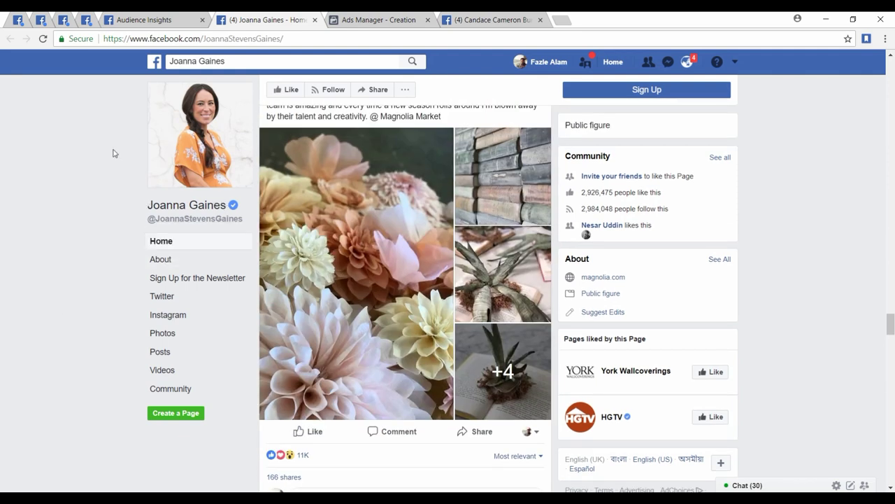
scroll(103, 229, up, 7)
scroll(103, 228, up, 3)
scroll(103, 228, up, 15)
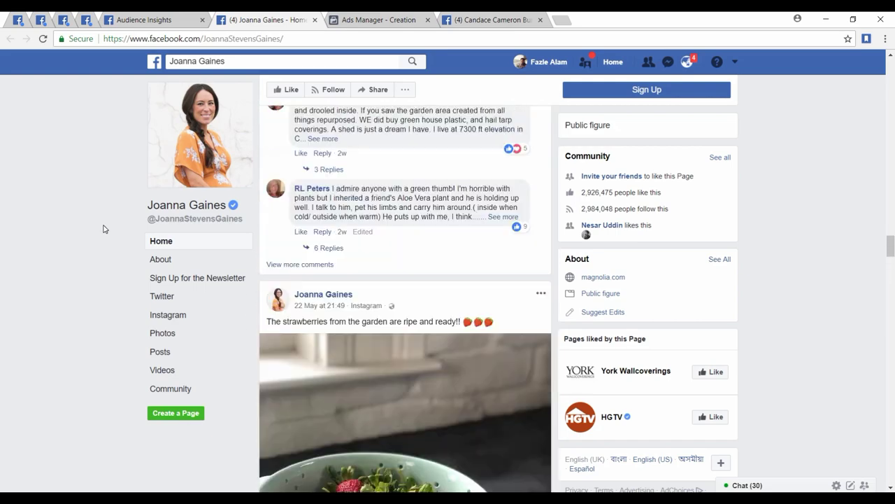
scroll(102, 229, up, 8)
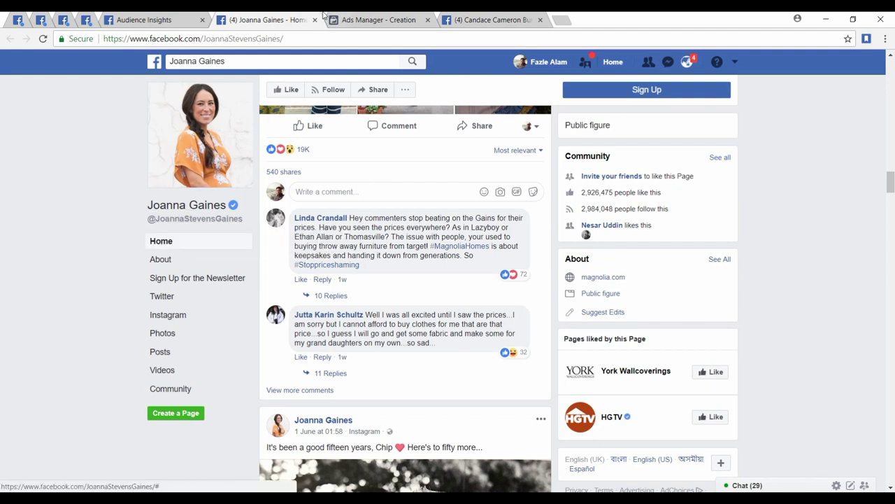
In Ads Manager, replace The Mint Julep Boutique with Joanna Gaines as the must-also-match interest and check its audience size
click(377, 19)
mouse_move(505, 180)
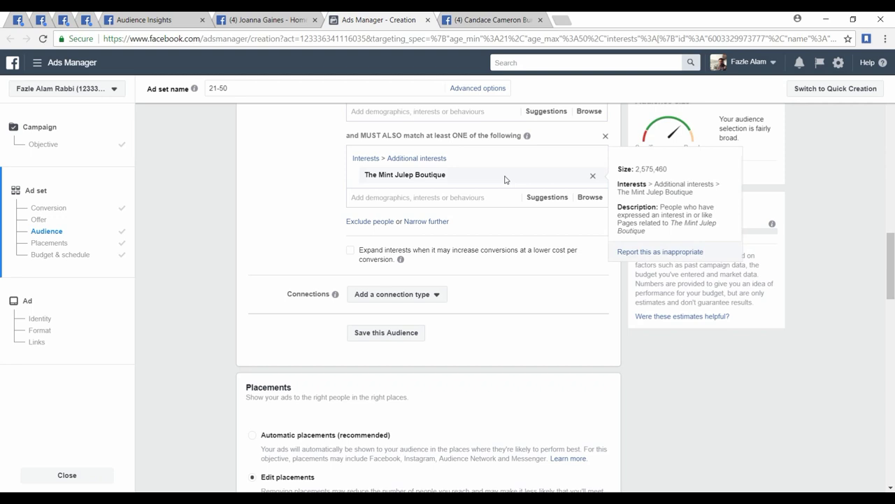
click(592, 176)
click(410, 155)
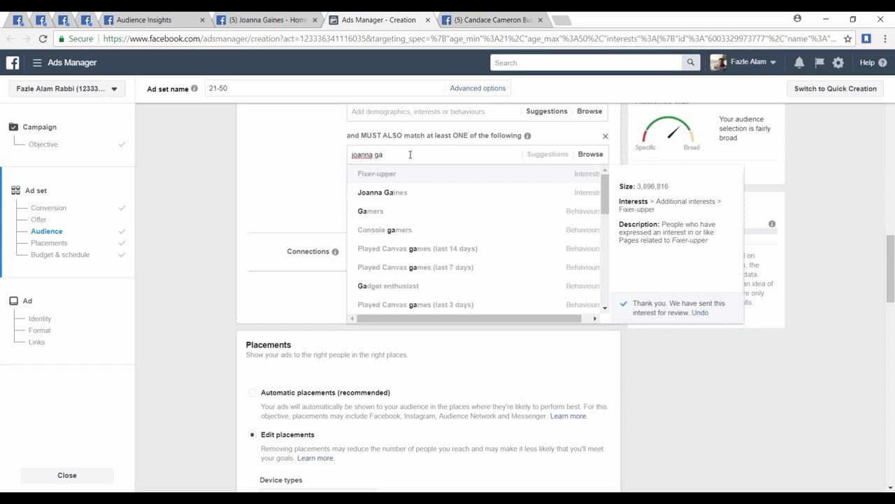
click(397, 193)
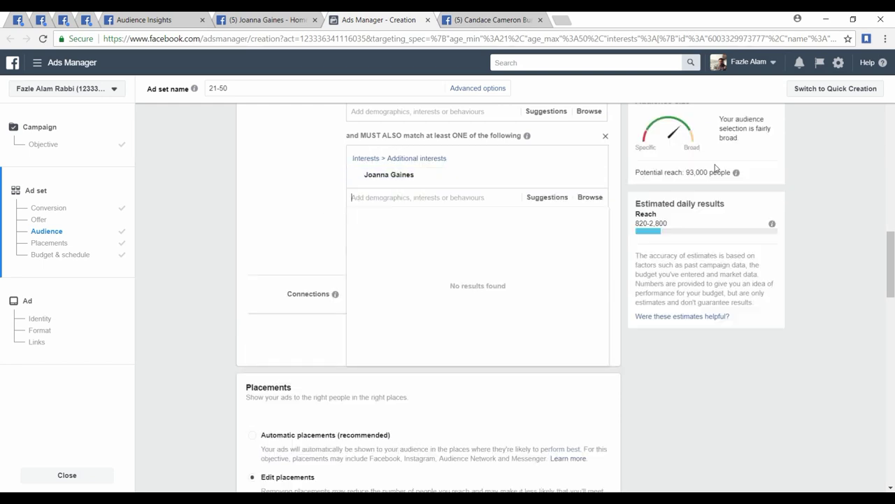
mouse_move(395, 177)
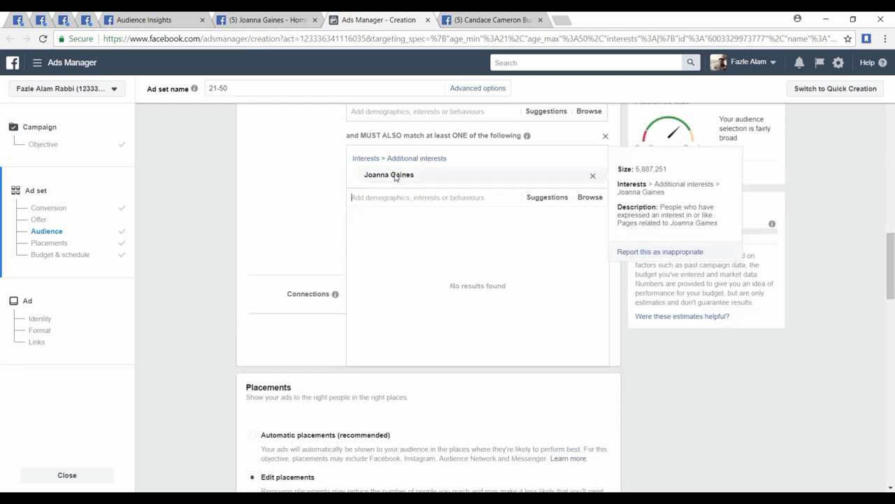
Remove Joanna Gaines from the must-also-match interests and move the Joanna Gaines page to the end of the open browser tabs
click(593, 178)
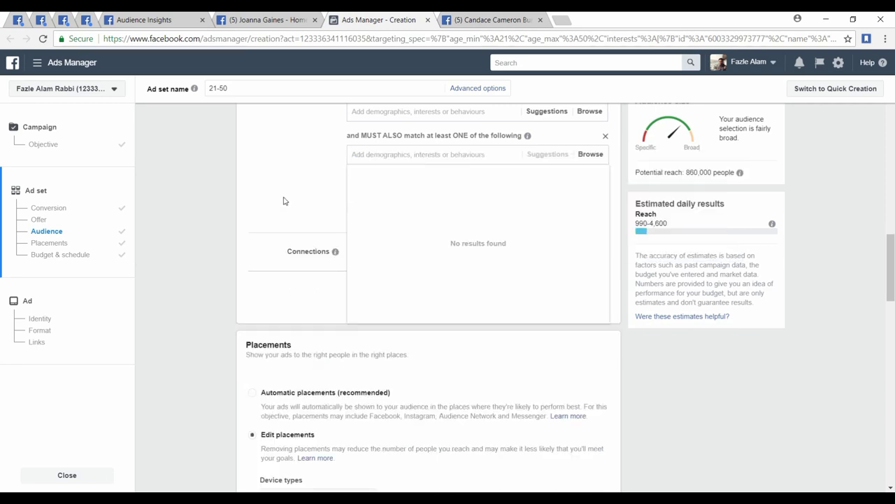
click(278, 15)
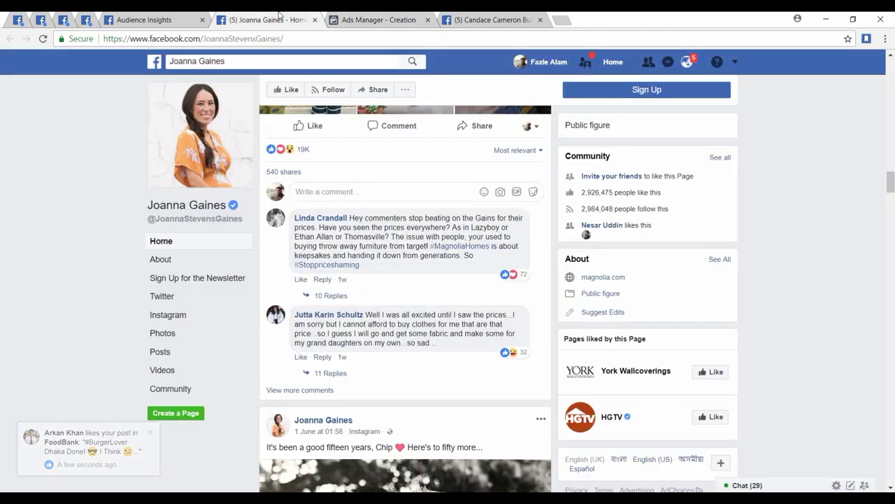
drag(261, 14, 499, 16)
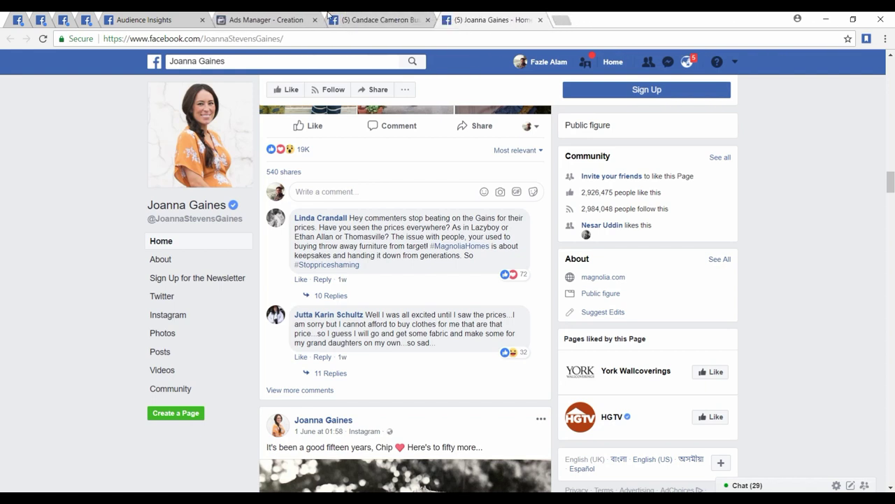
Return to Audience Insights, load more page likes, and open The Pioneer Woman - Ree Drummond page in a new browser tab
click(266, 16)
click(163, 16)
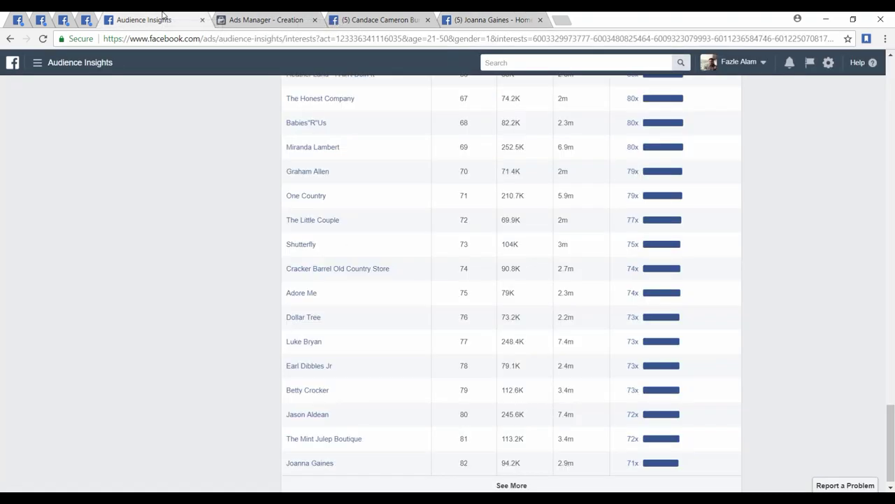
click(462, 483)
scroll(260, 300, down, 3)
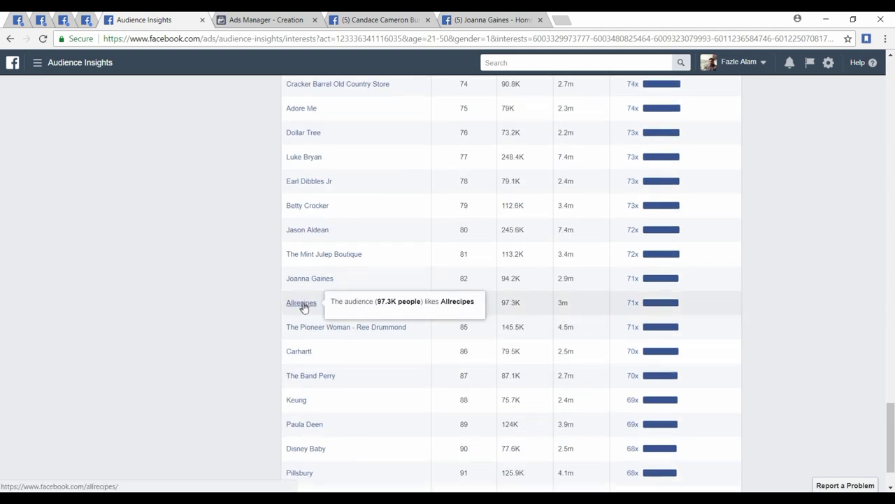
right_click(349, 329)
click(365, 336)
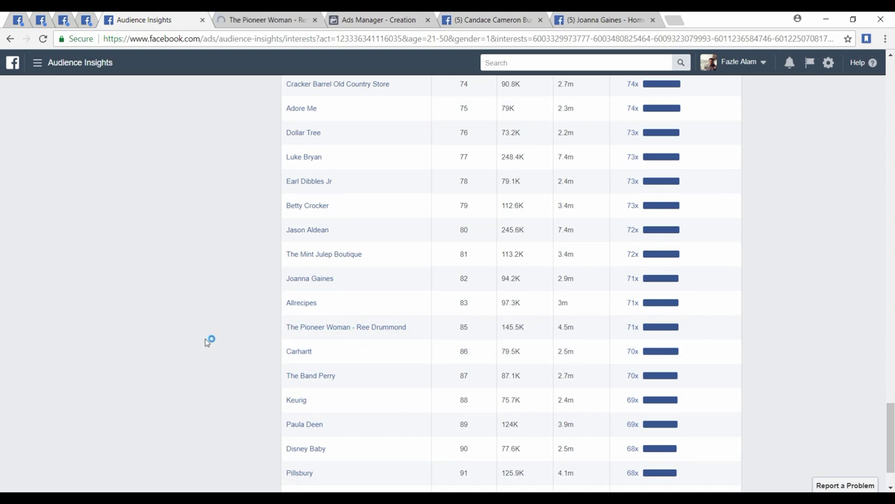
Open the Keurig, Paula Deen and Disney Baby pages from the page likes list in new browser tabs
scroll(226, 361, down, 1)
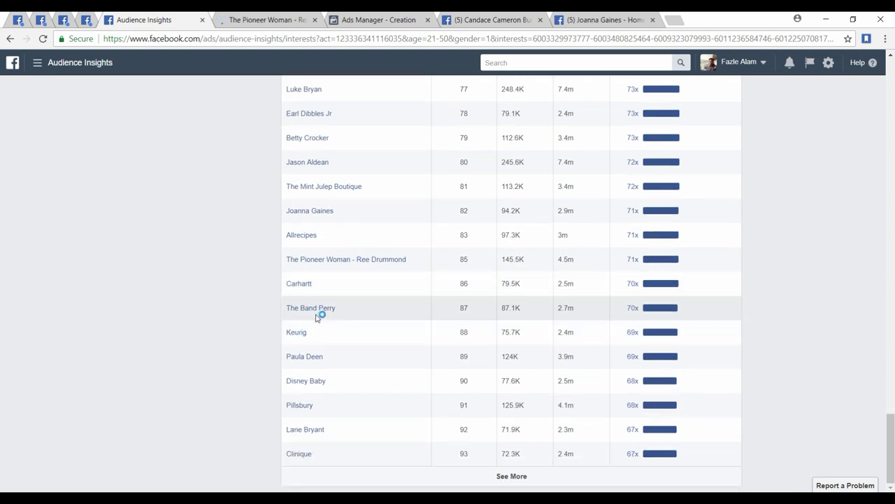
right_click(299, 339)
click(314, 343)
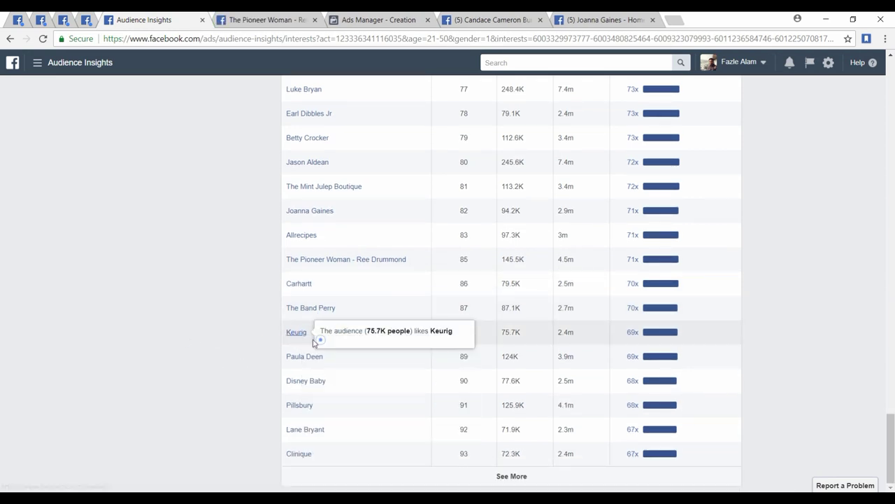
right_click(302, 358)
click(322, 366)
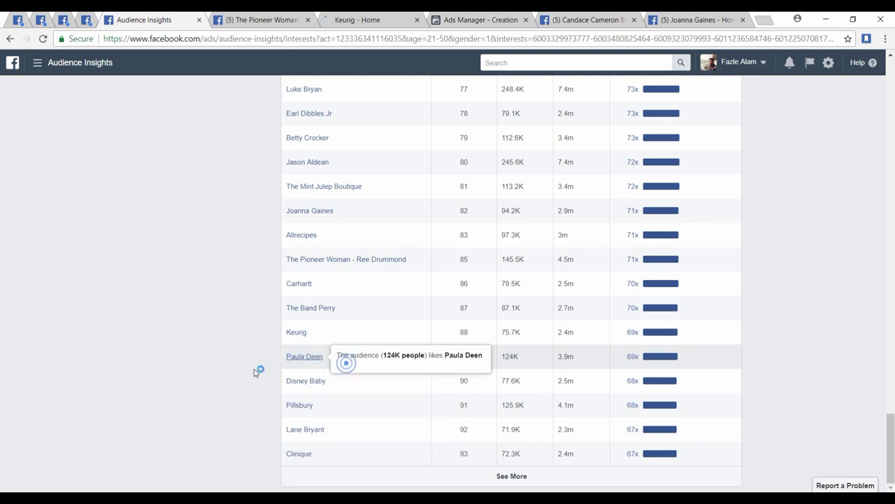
right_click(301, 386)
click(319, 390)
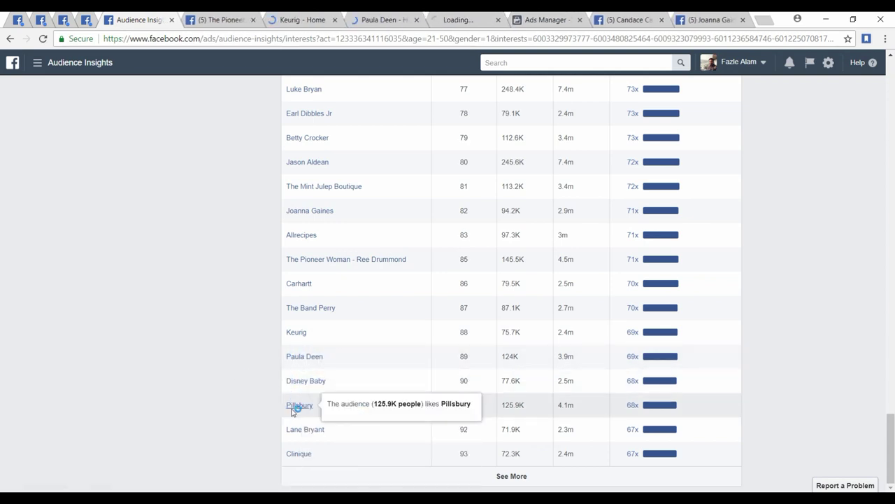
Open the Pillsbury, Lane Bryant and Clinique pages from the page likes list in new browser tabs
right_click(296, 409)
click(343, 316)
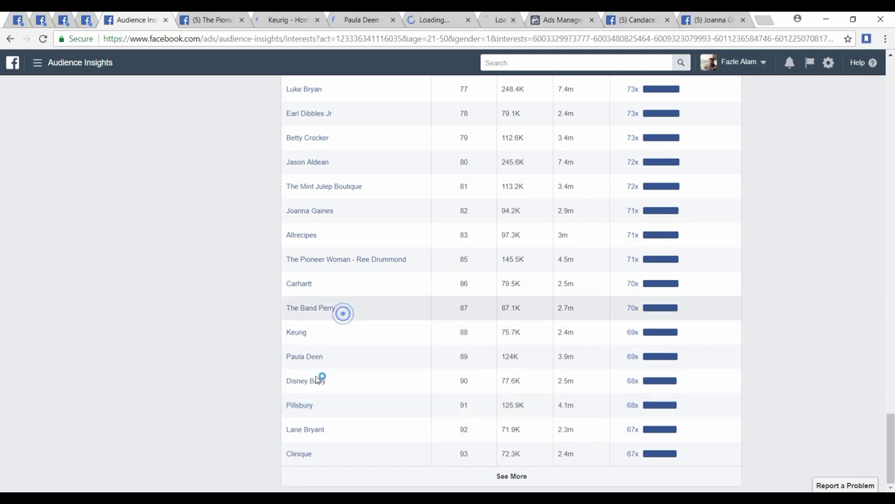
right_click(308, 429)
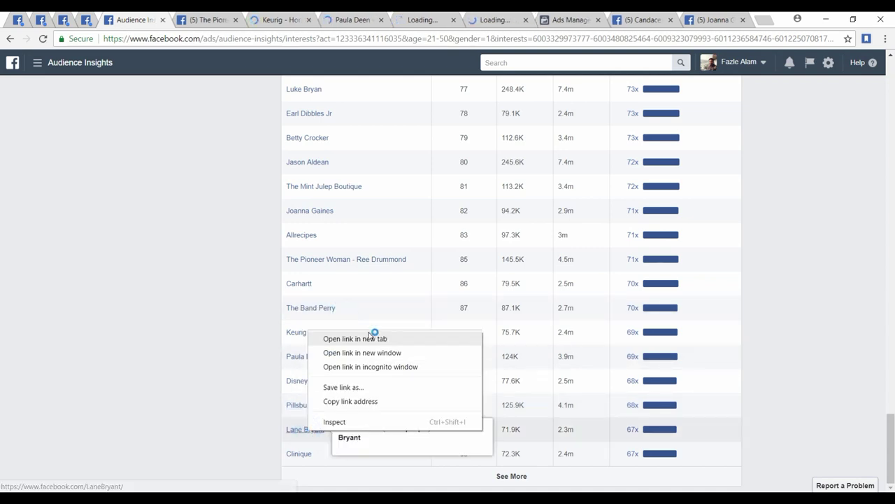
click(369, 340)
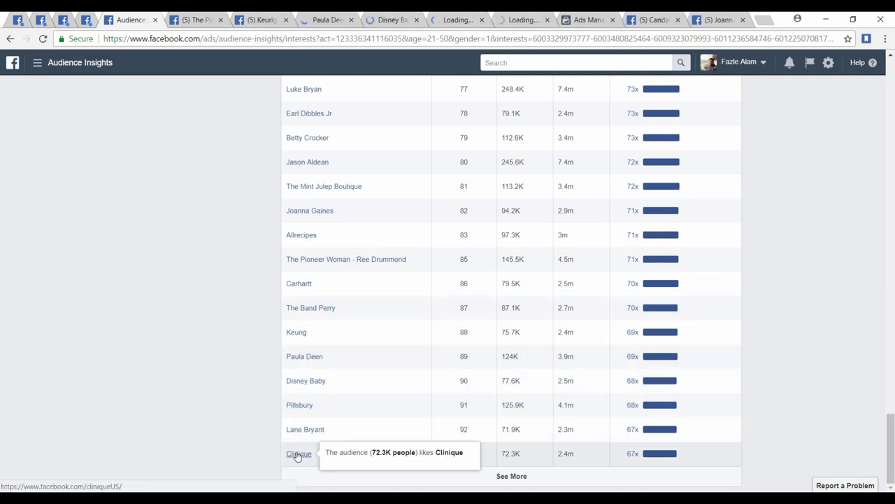
right_click(297, 453)
click(333, 360)
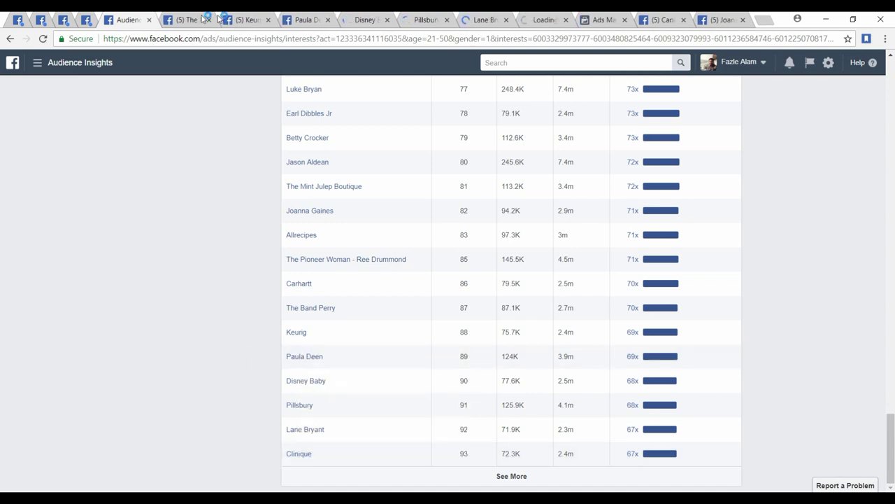
Review The Pioneer Woman - Ree Drummond page's posts and details, and close the page
click(198, 19)
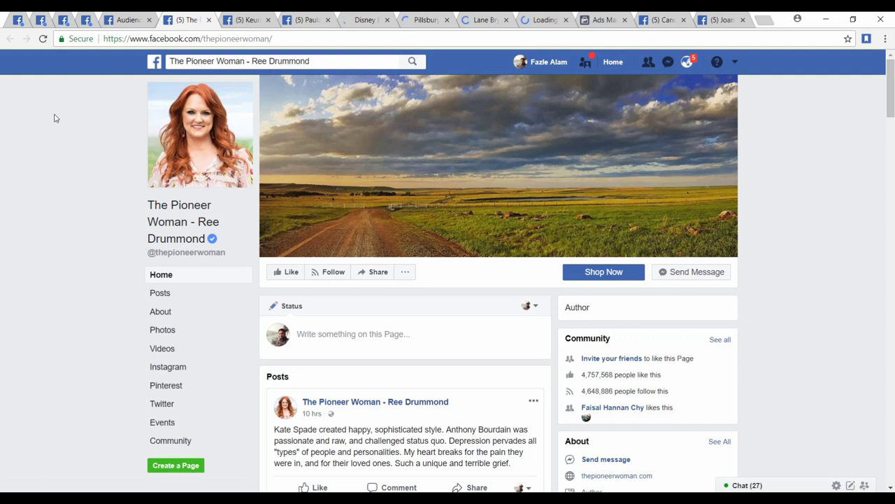
scroll(119, 234, down, 2)
scroll(124, 163, down, 3)
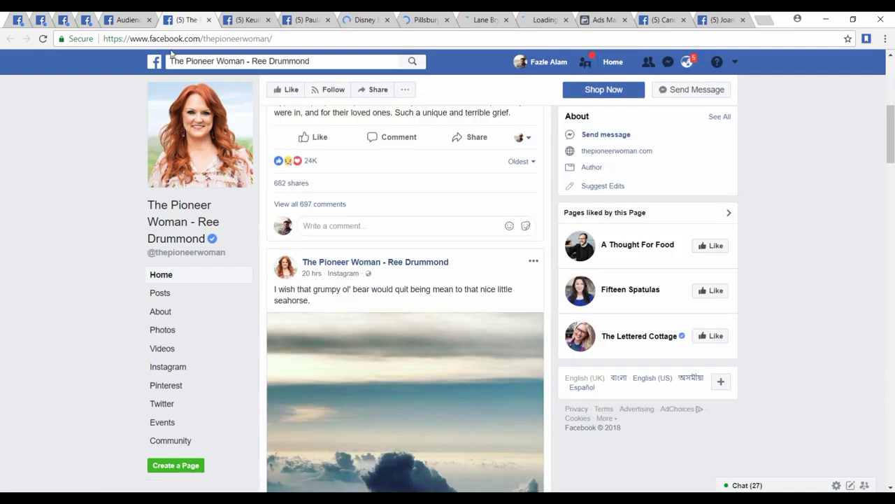
click(209, 20)
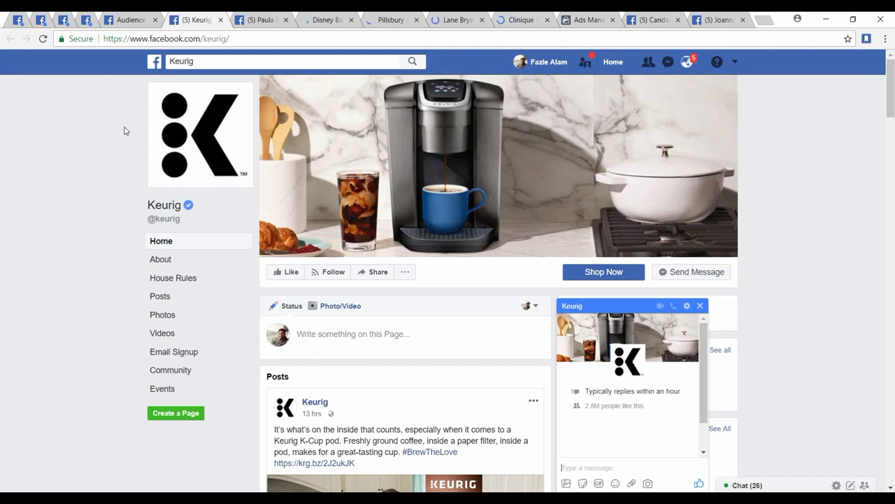
Dismiss the chat window on the Keurig page, check its community details, and close the page
click(699, 306)
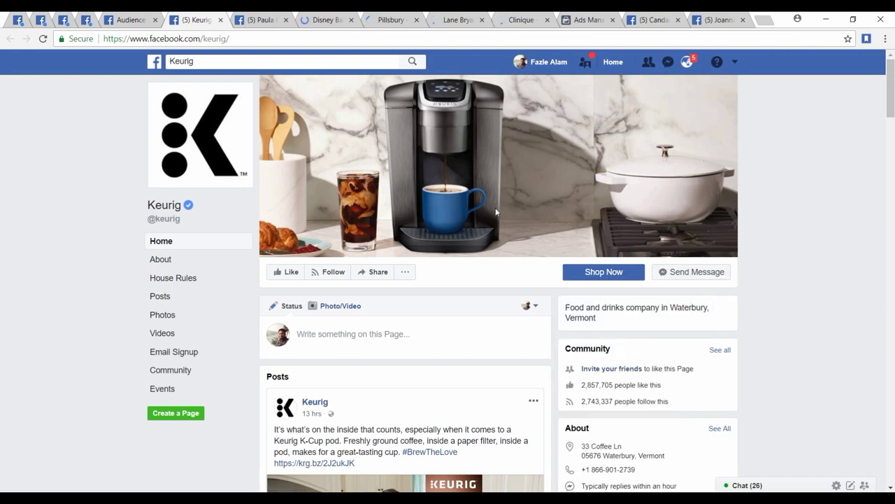
click(221, 21)
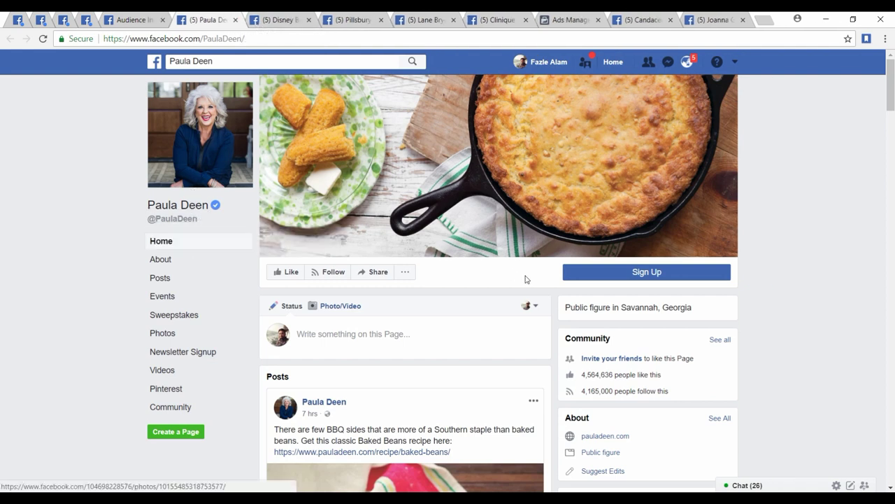
Review the Paula Deen page's posts, photos, comments, liked pages and community details
scroll(671, 308, down, 3)
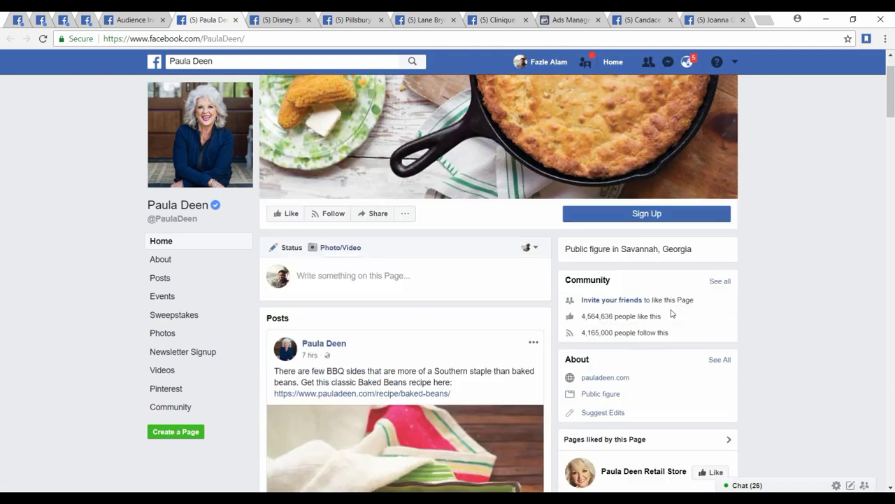
scroll(671, 314, down, 6)
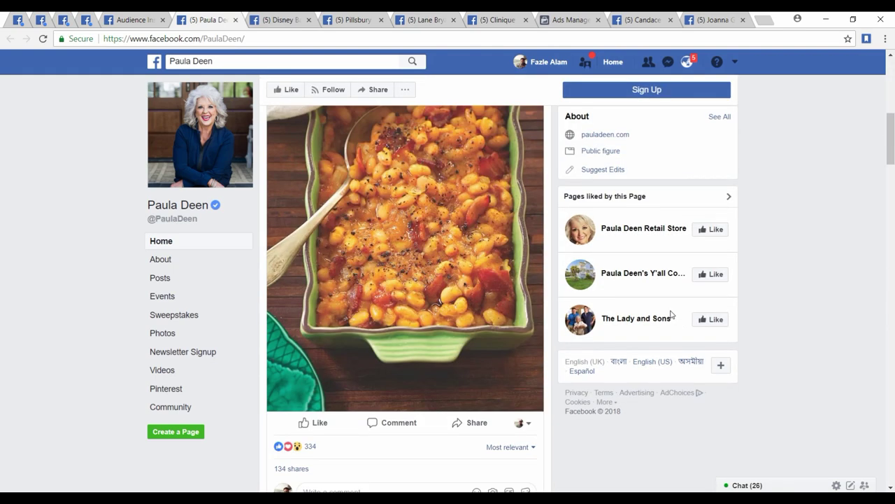
scroll(671, 315, down, 5)
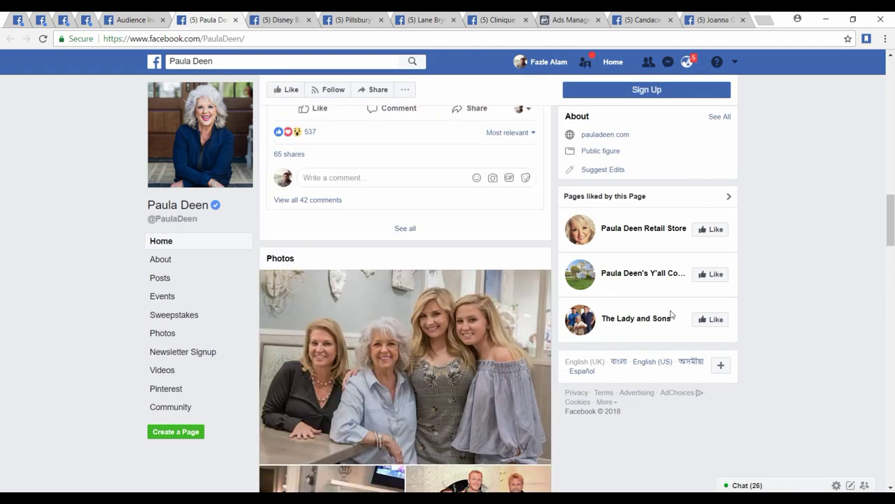
scroll(671, 314, down, 3)
scroll(671, 314, up, 2)
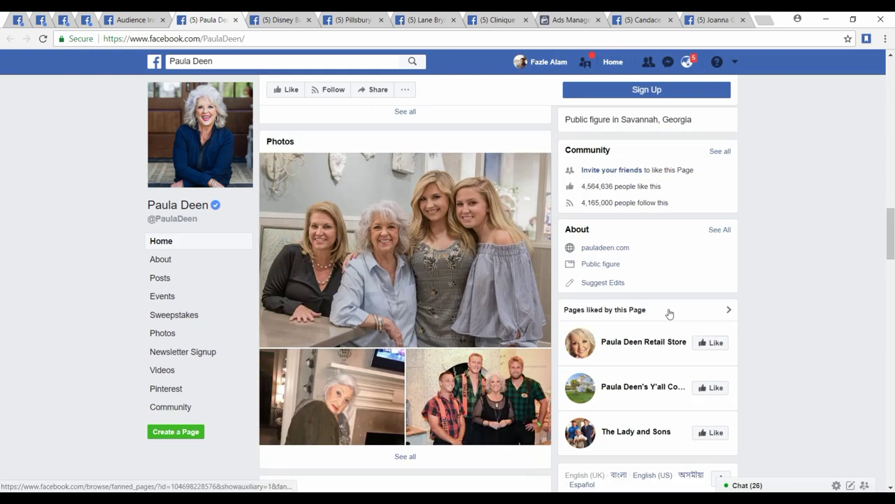
scroll(670, 314, up, 6)
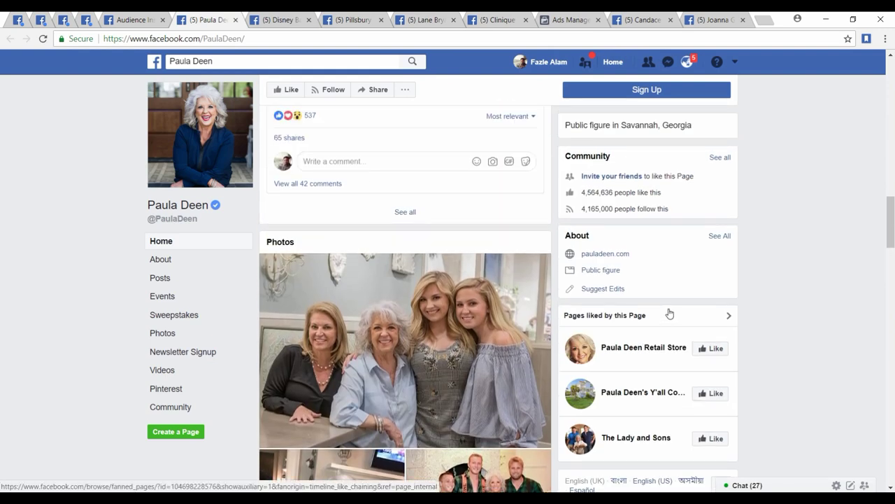
scroll(669, 313, down, 8)
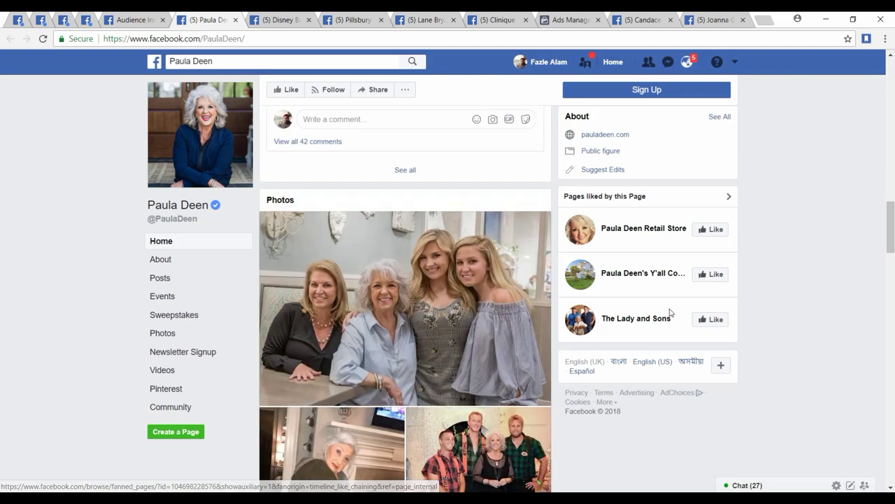
scroll(666, 313, down, 10)
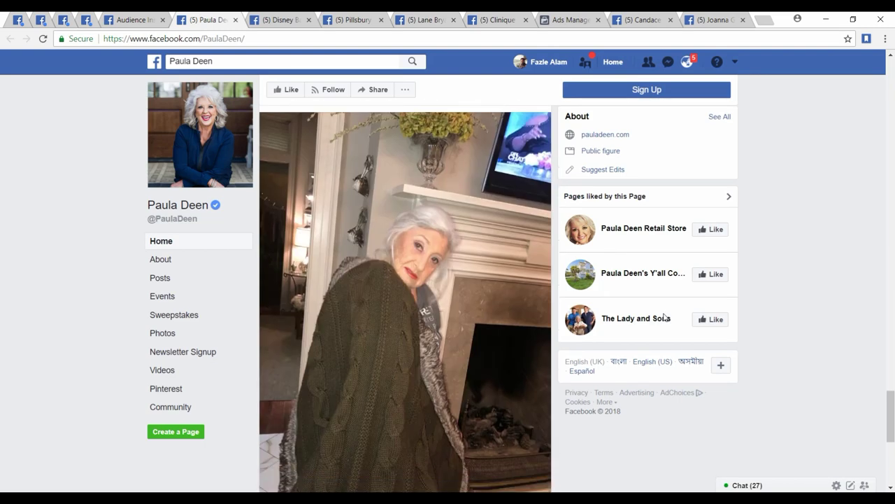
scroll(633, 324, down, 5)
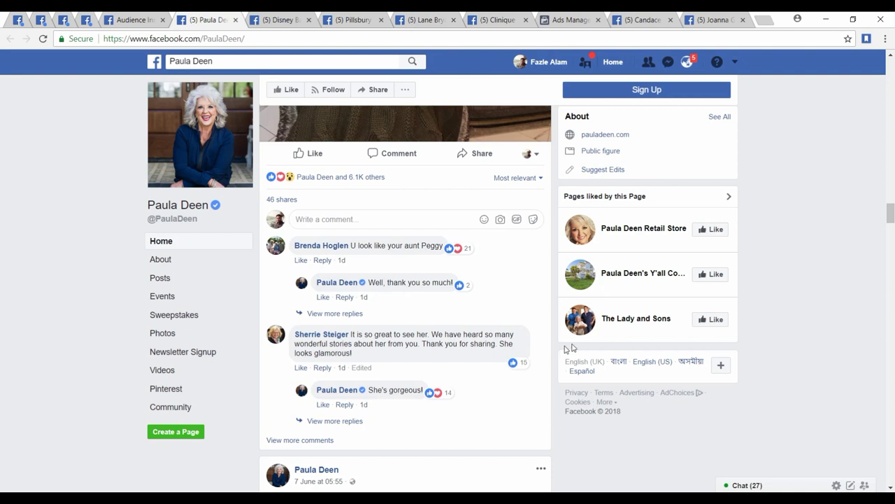
scroll(427, 244, up, 5)
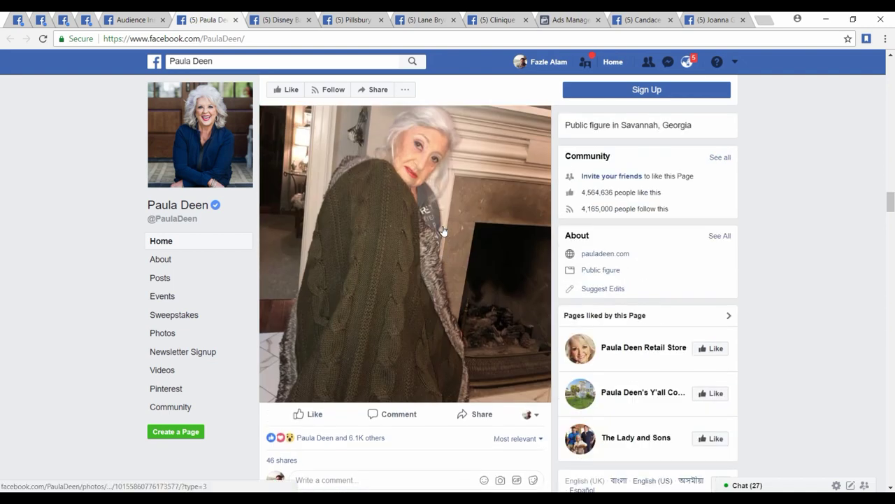
scroll(443, 230, down, 10)
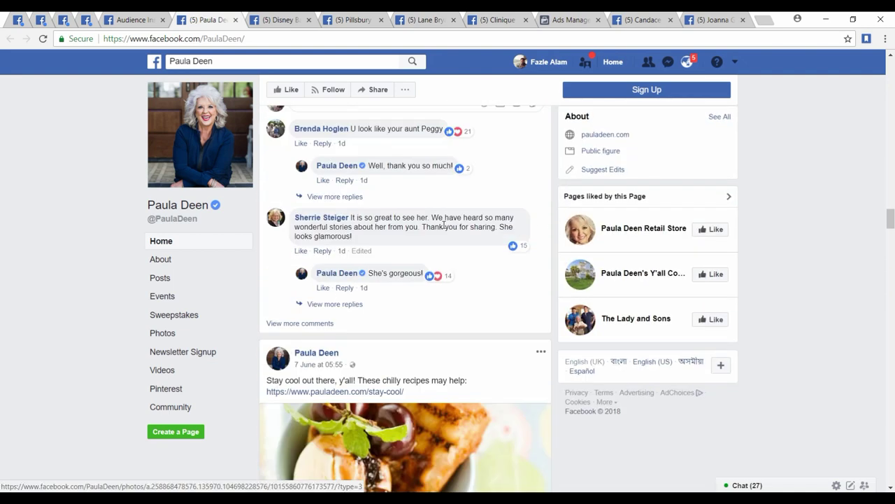
scroll(444, 228, down, 9)
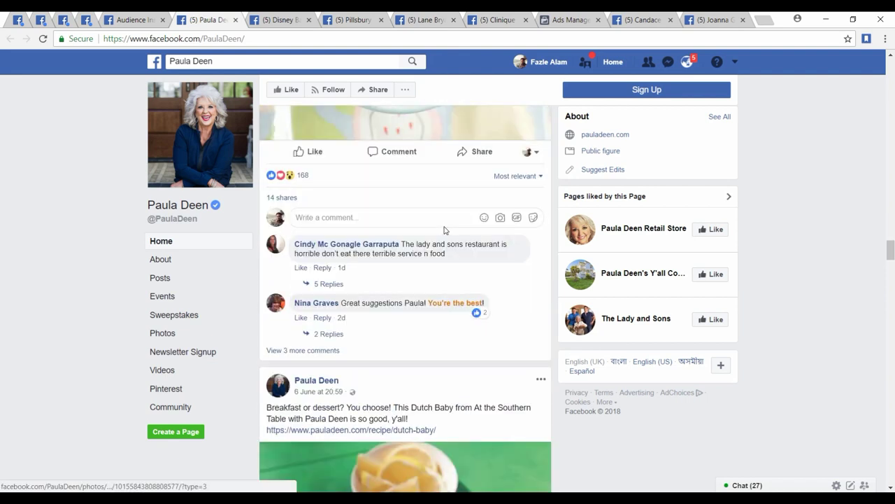
scroll(444, 230, down, 3)
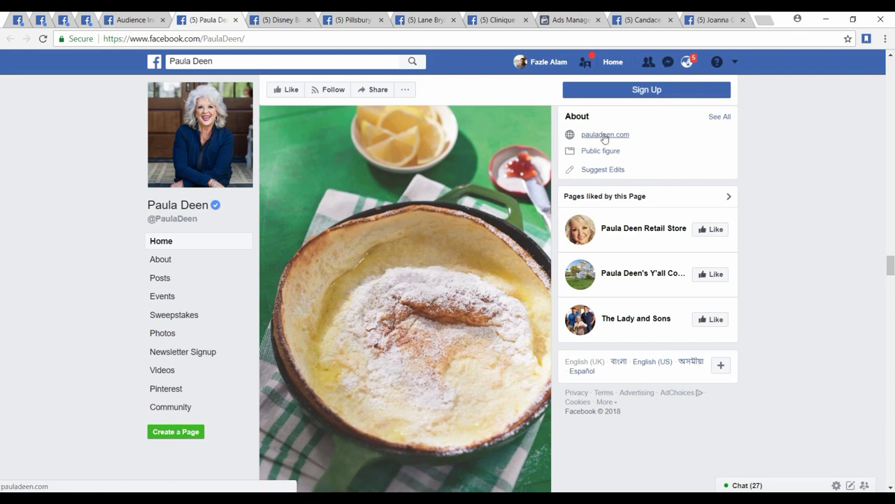
scroll(638, 131, up, 1)
scroll(638, 132, up, 1)
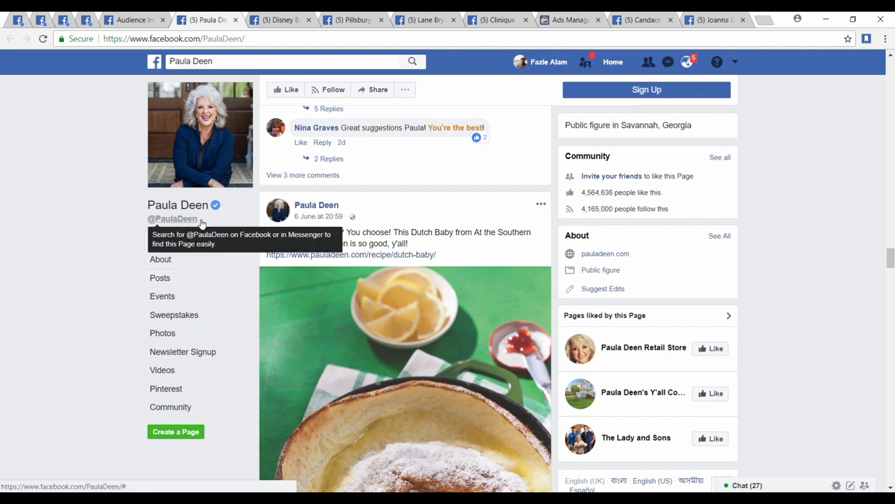
Copy the page name Paula Deen and search Google for it in a new browser tab
click(189, 60)
right_click(185, 60)
click(220, 82)
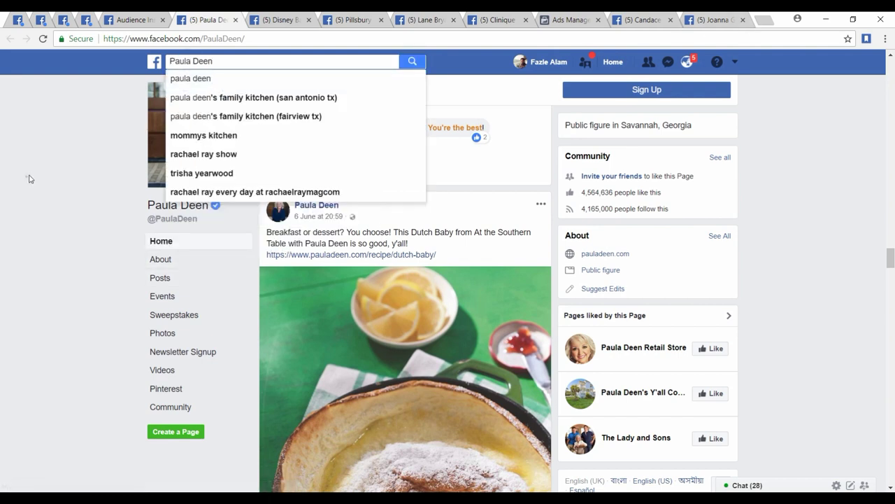
click(28, 179)
click(764, 19)
right_click(481, 39)
click(517, 107)
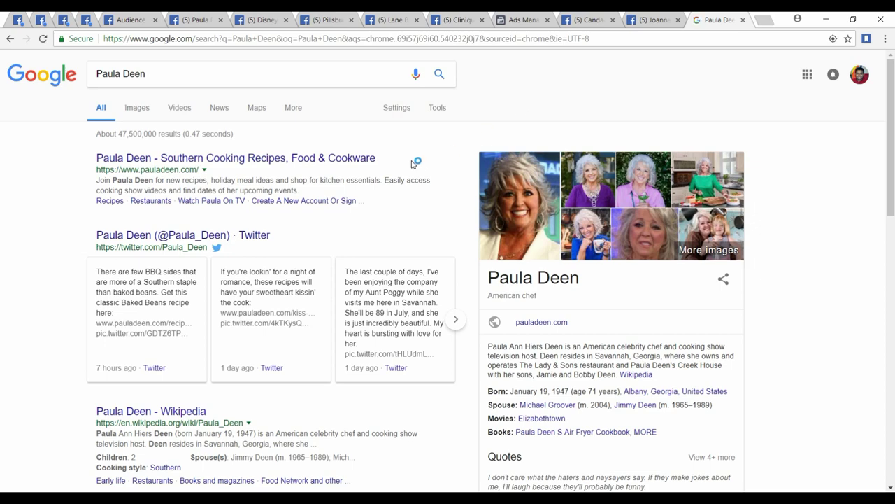
Examine the Google results about Paula Deen, and close both the search and her Facebook page
scroll(411, 164, down, 3)
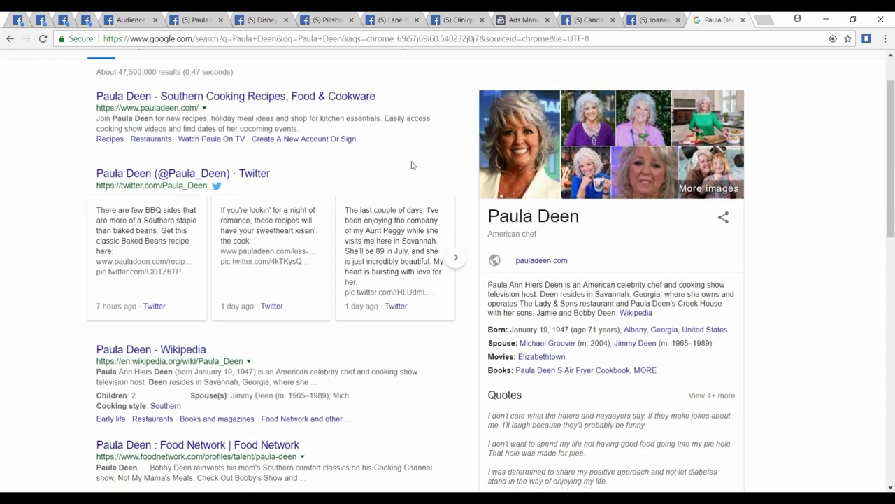
scroll(411, 163, up, 3)
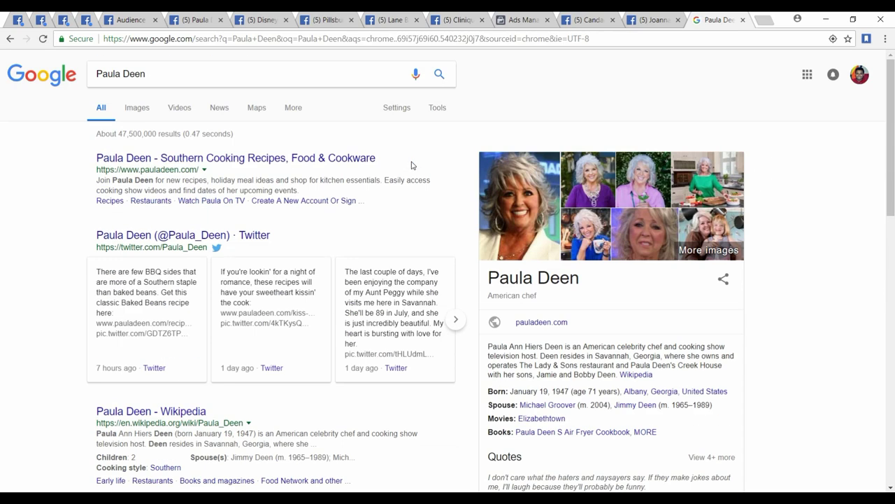
scroll(411, 165, down, 7)
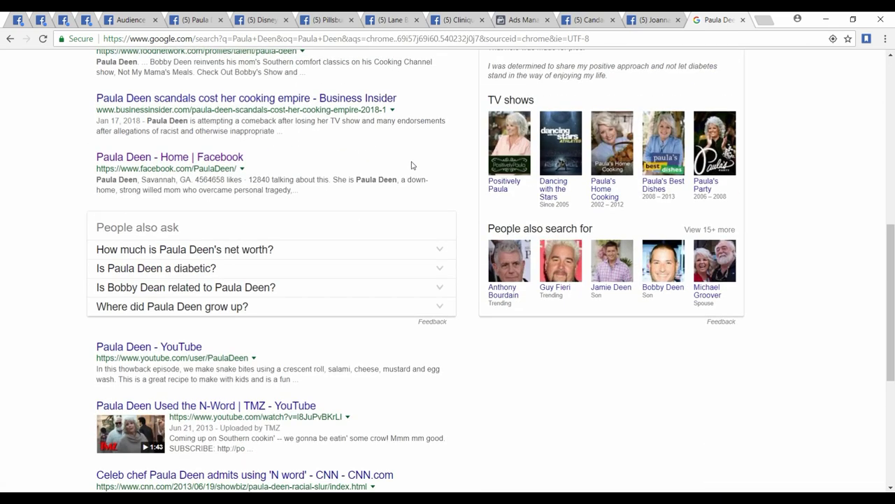
scroll(411, 165, down, 3)
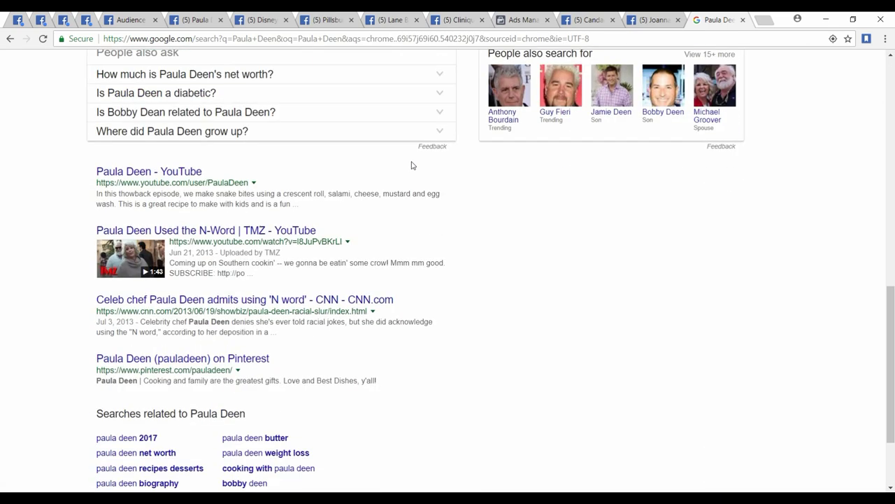
click(744, 20)
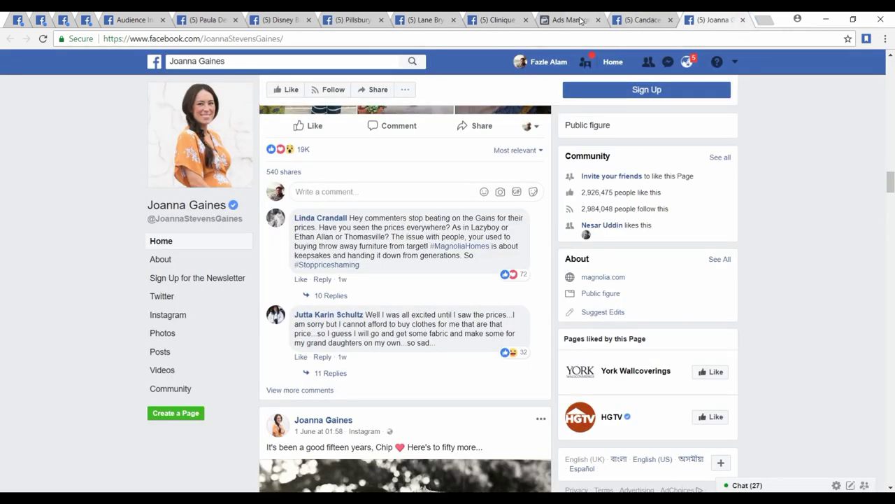
click(203, 20)
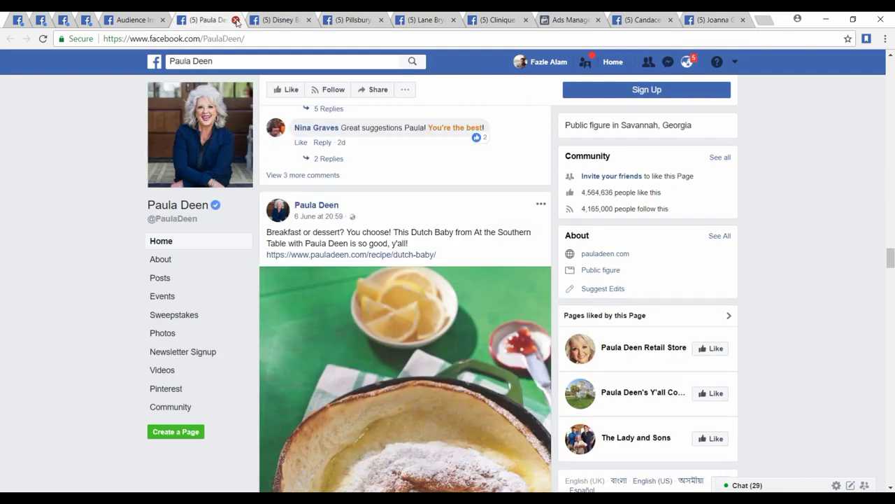
click(236, 21)
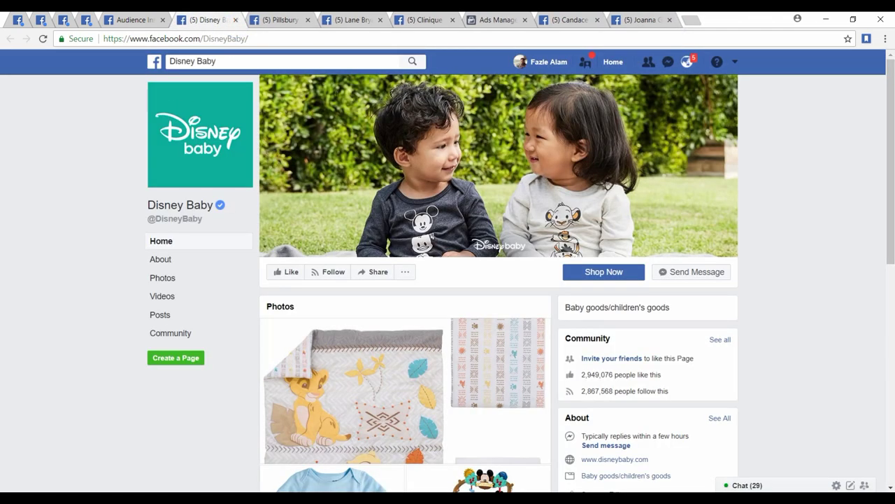
Review the Disney Baby page's videos, posts, engagement and community details
scroll(650, 319, down, 4)
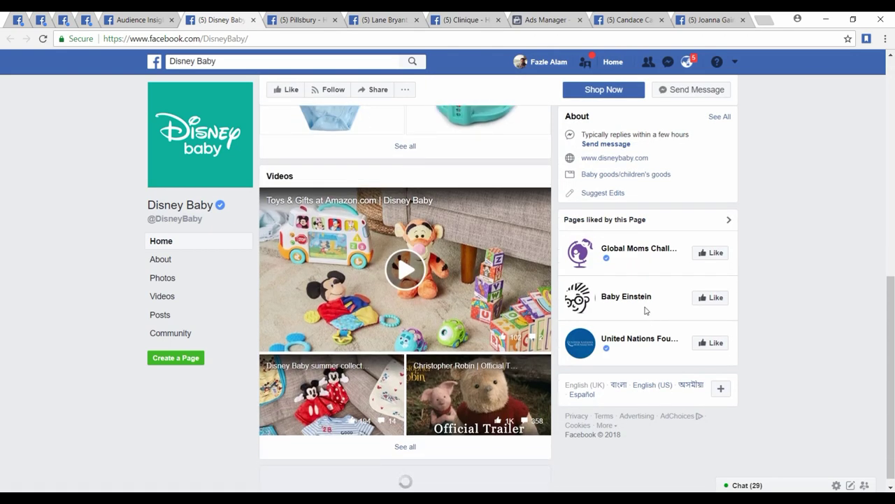
scroll(634, 236, up, 2)
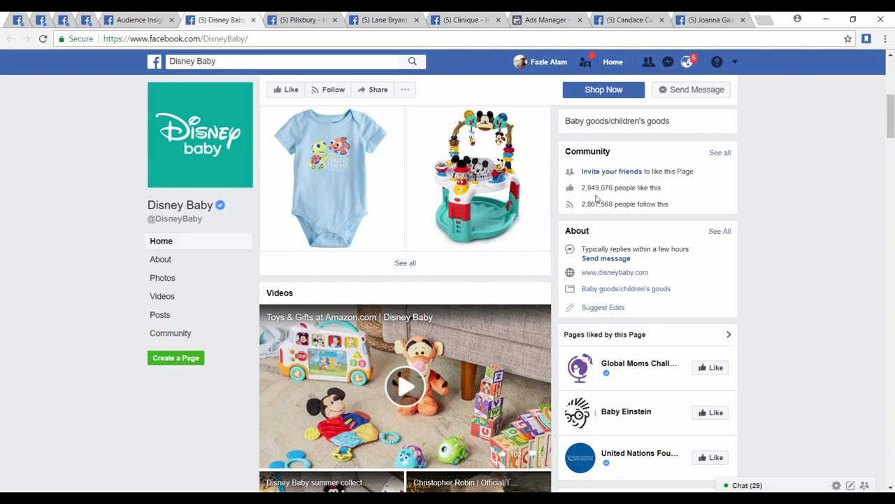
scroll(421, 282, down, 15)
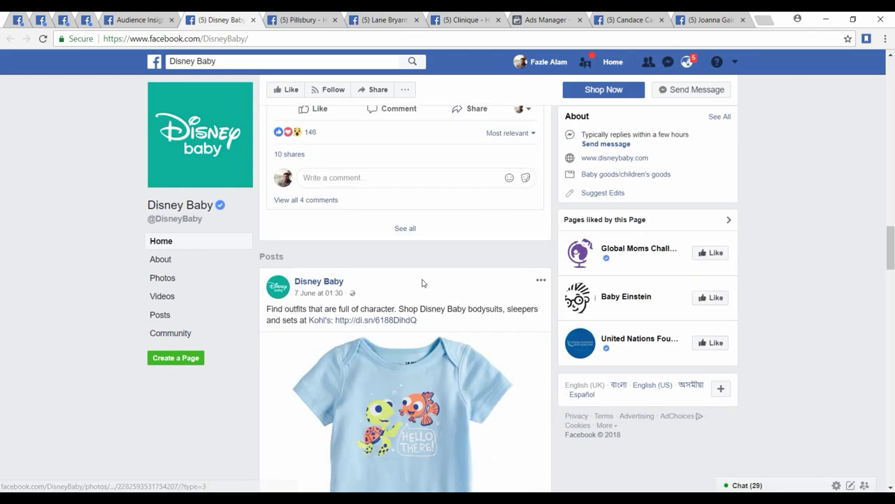
scroll(422, 282, down, 15)
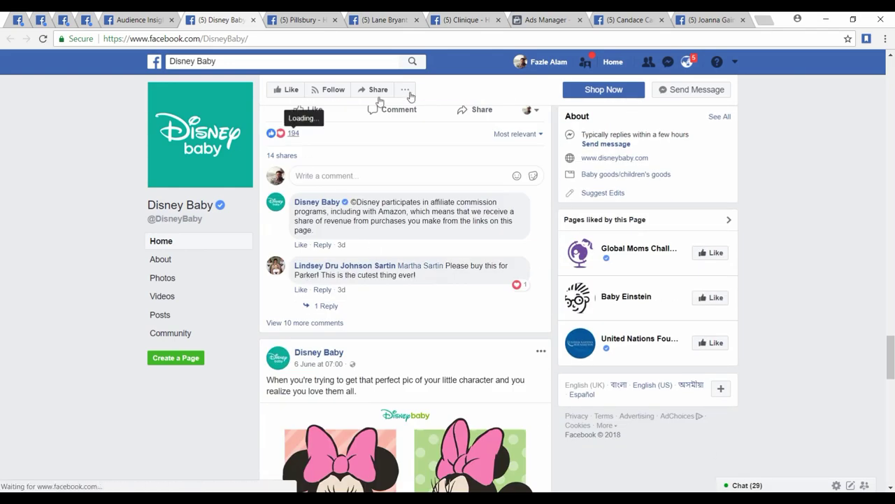
Return to Ads Manager and add the Disney Baby interest to the ad set's must-also-match targeting
click(546, 20)
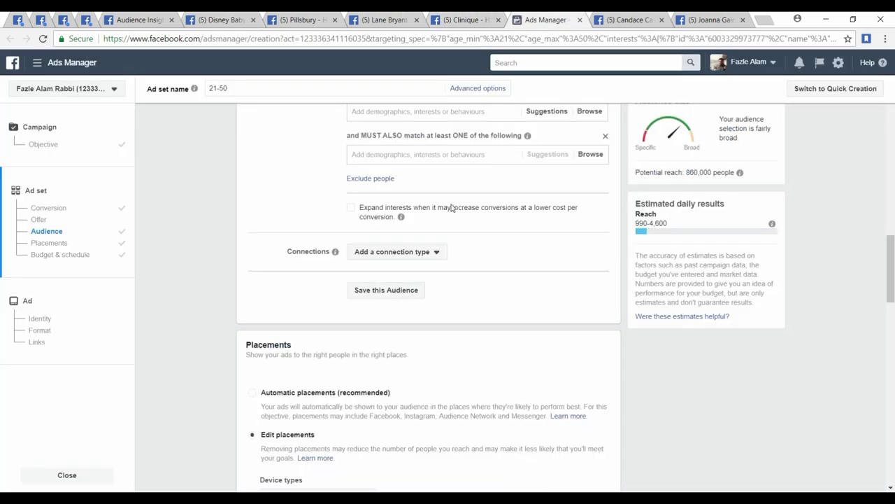
click(391, 158)
text(disney baby)
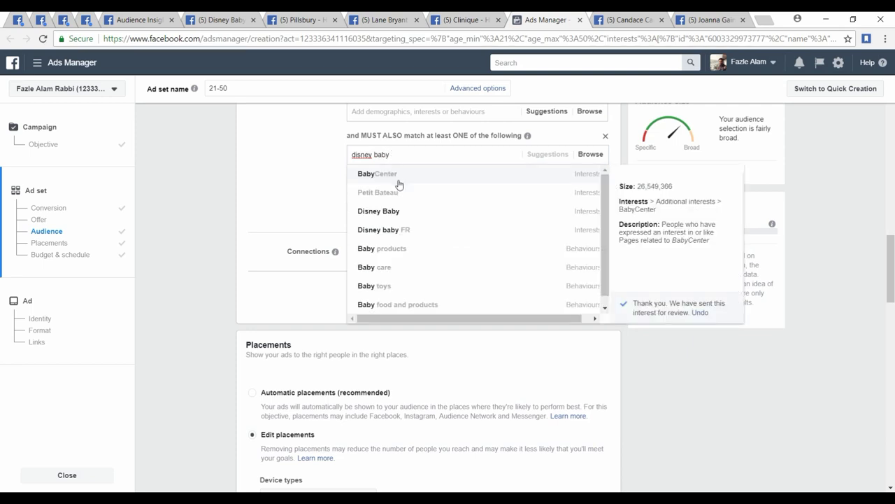
click(394, 211)
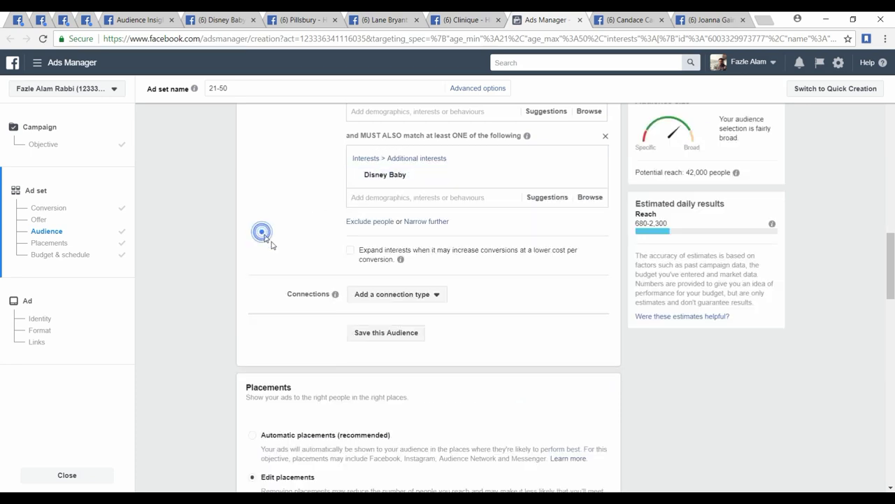
Switch to the Niche document in Word, add "Disney Baby" on a new line below Babies R Us, and return to Ads Manager
key(alt+Tab)
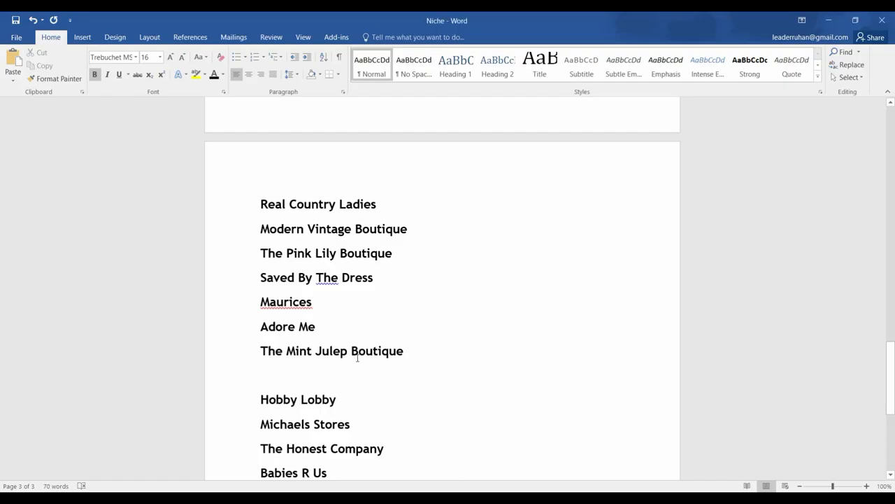
scroll(392, 364, down, 3)
click(352, 385)
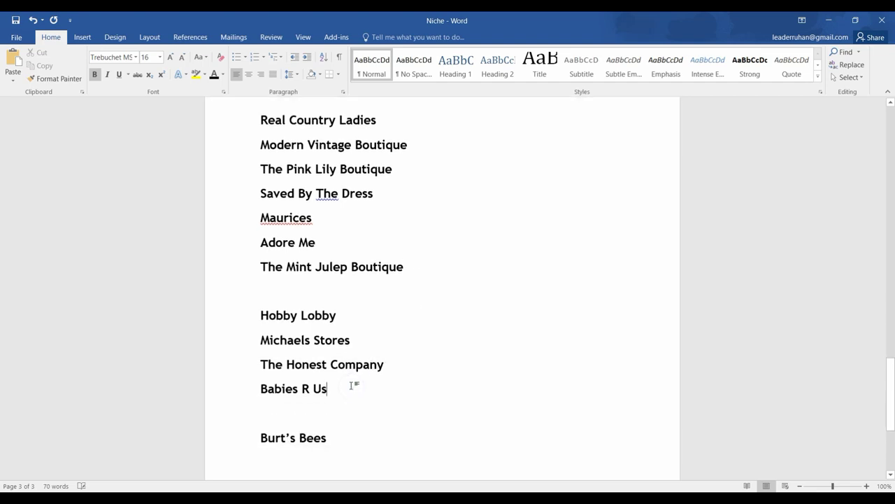
key(Return)
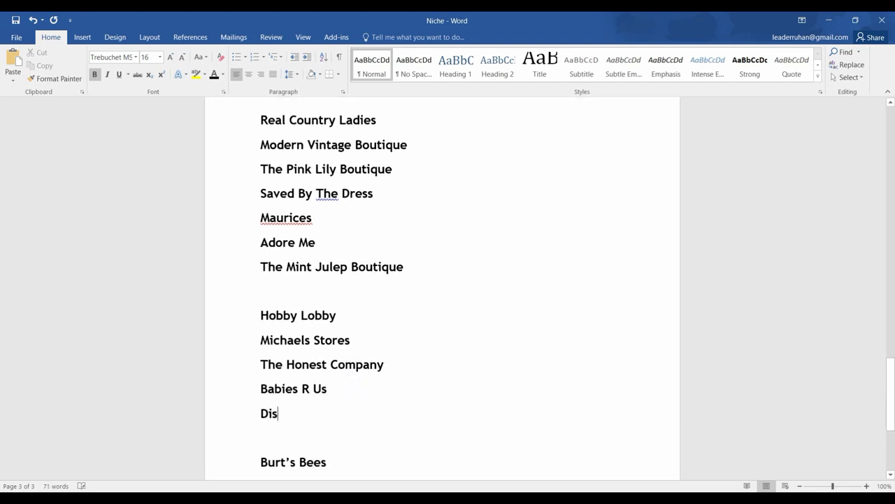
text(Disney Baby)
scroll(352, 388, down, 2)
key(alt+Tab)
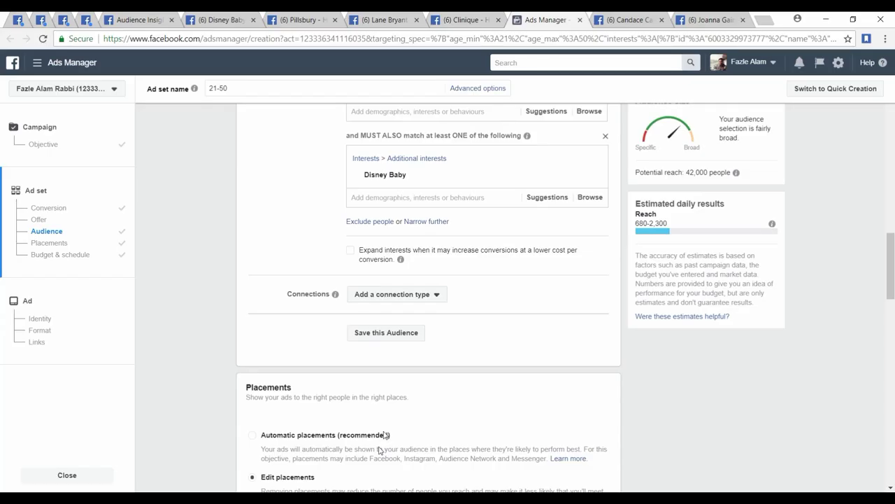
Close the Disney Baby and Pillsbury pages, and review the Lane Bryant page's posts, photos and community details
click(231, 19)
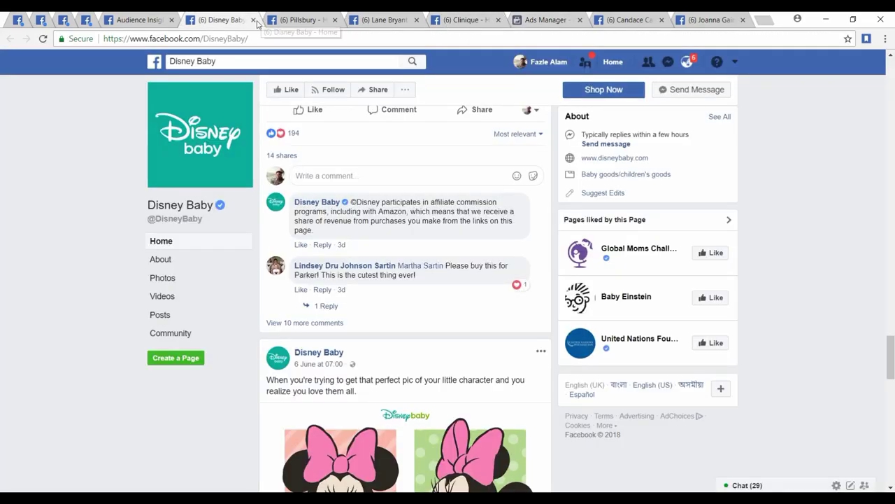
click(253, 19)
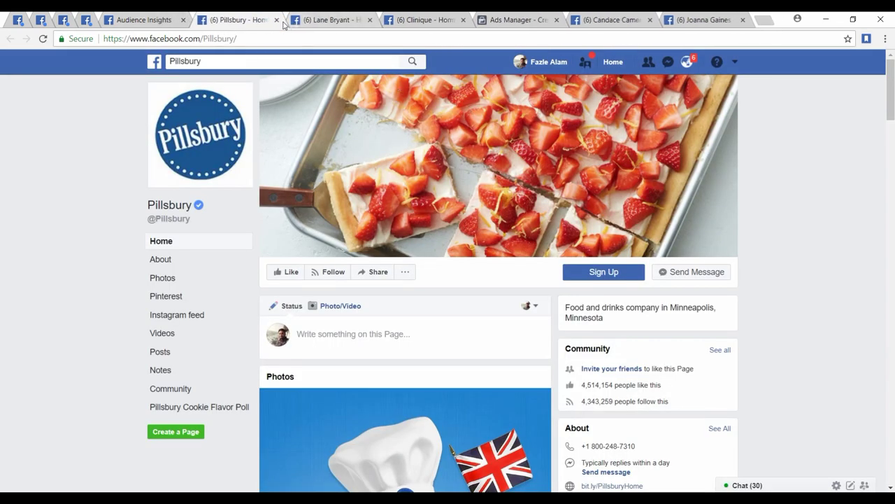
click(277, 20)
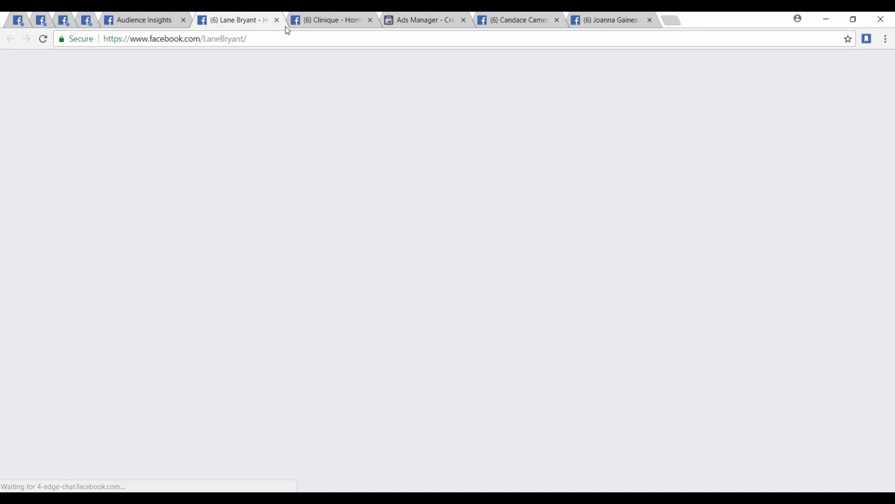
scroll(478, 209, down, 10)
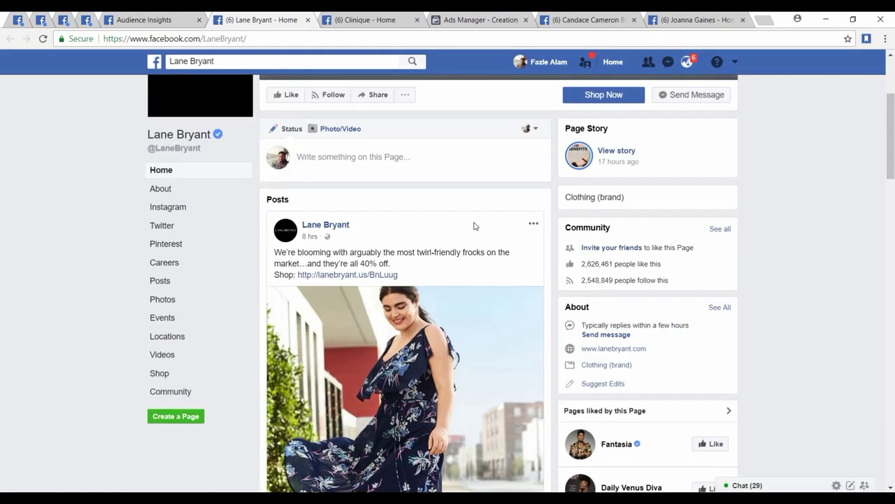
scroll(474, 227, down, 12)
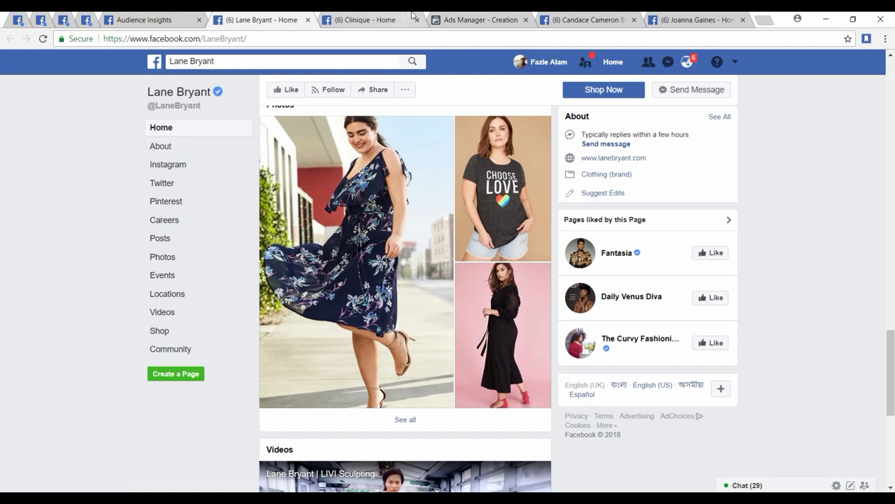
Return to Ads Manager and replace Disney Baby with the Lane Bryant interest in the ad set's must-also-match targeting
click(447, 20)
click(412, 197)
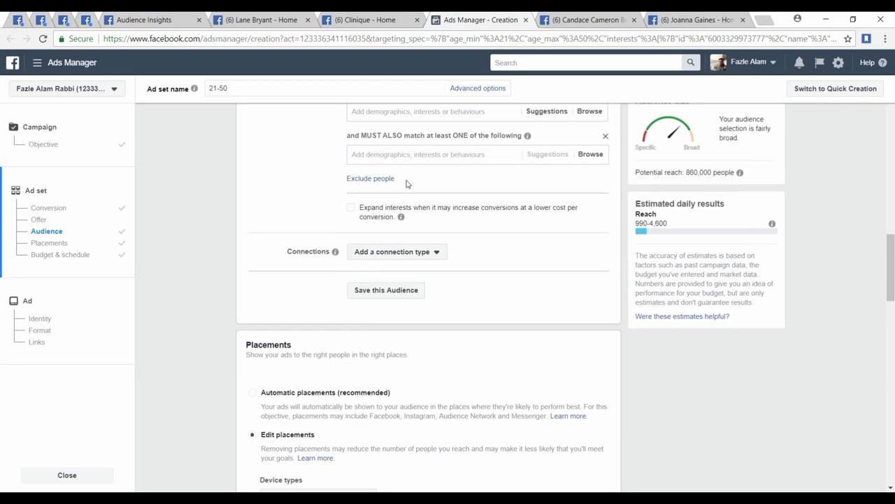
click(390, 153)
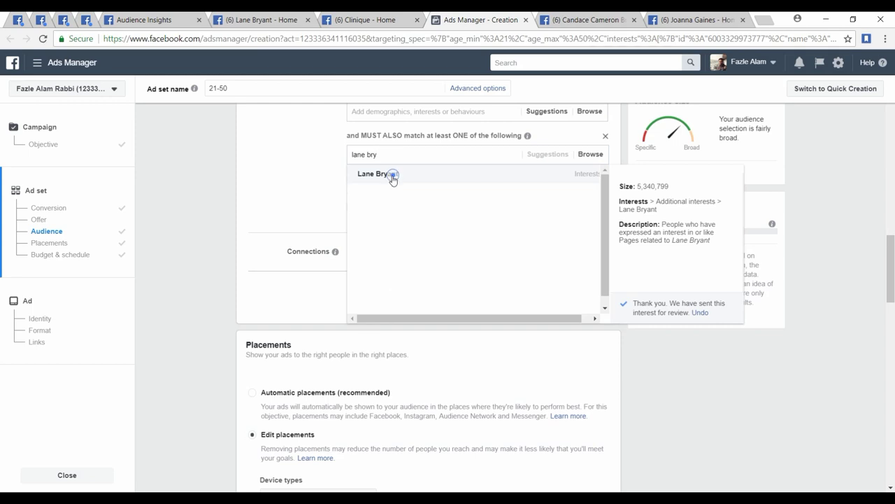
click(391, 175)
click(280, 197)
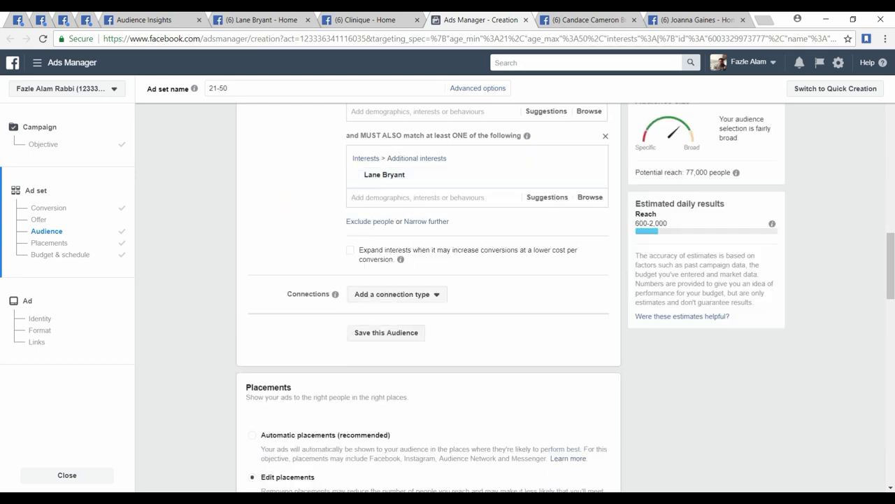
Switch to the Niche document in Word, add "Lane Bryant" on a new line below The Mint Julep Boutique, and return to Ads Manager
key(alt+Tab)
click(416, 215)
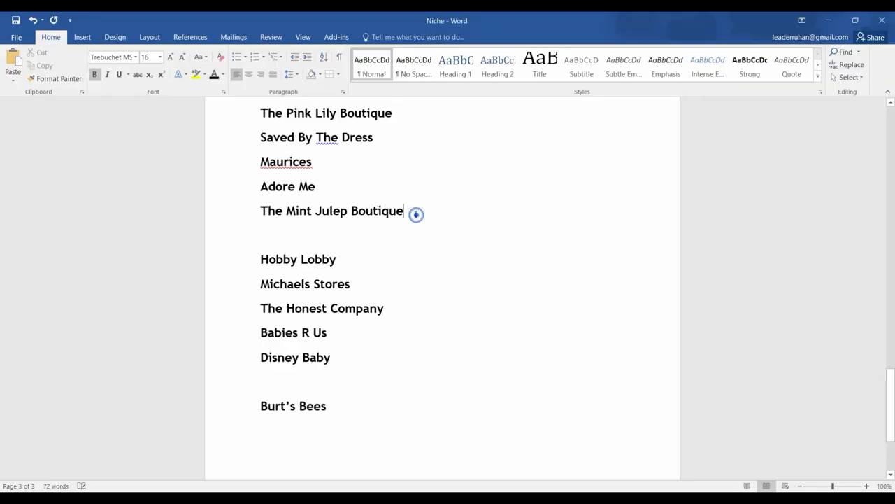
key(Return)
text(Lane Bryna)
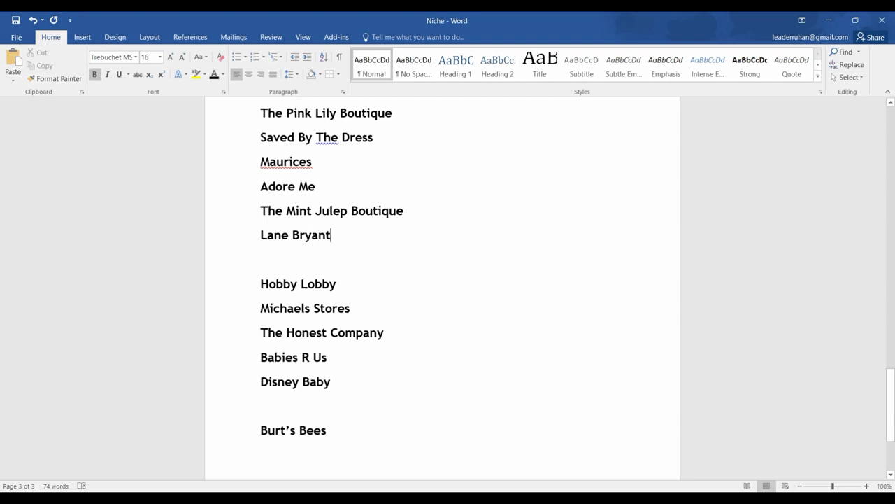
key(alt+Tab)
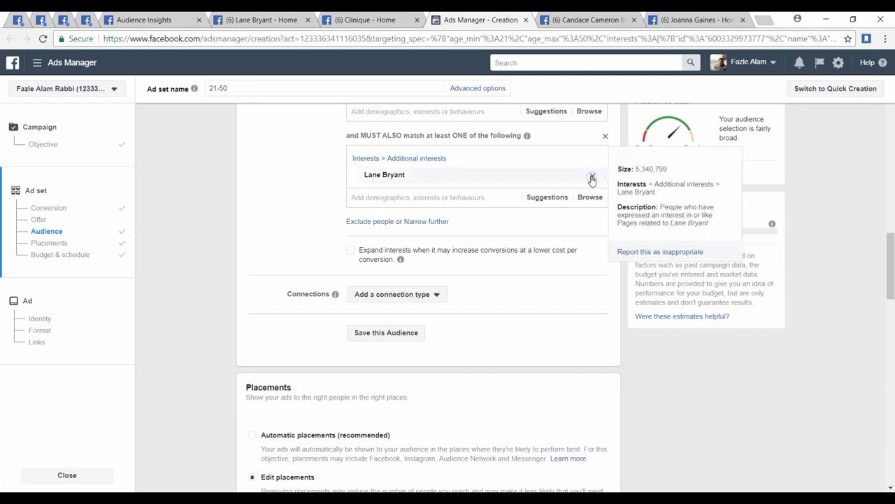
Close the Lane Bryant page and review the Clinique page's photos, posts, comments and community details
click(283, 17)
click(308, 20)
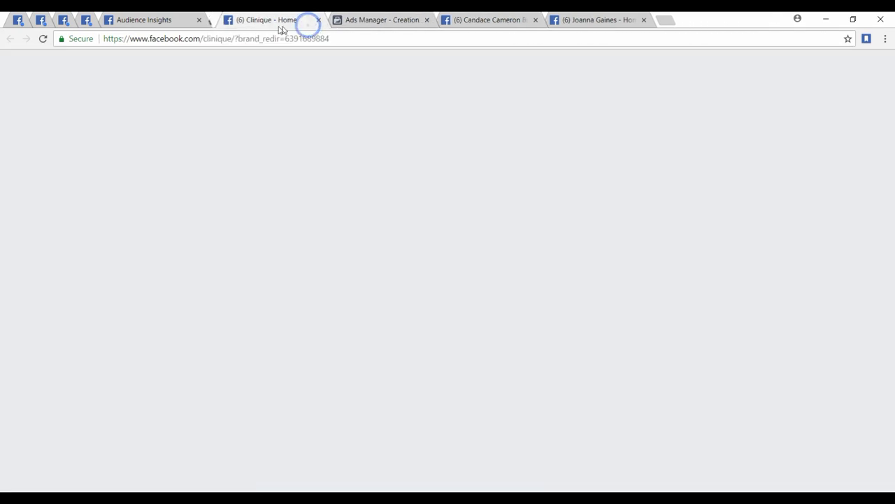
scroll(322, 140, down, 2)
scroll(321, 140, down, 13)
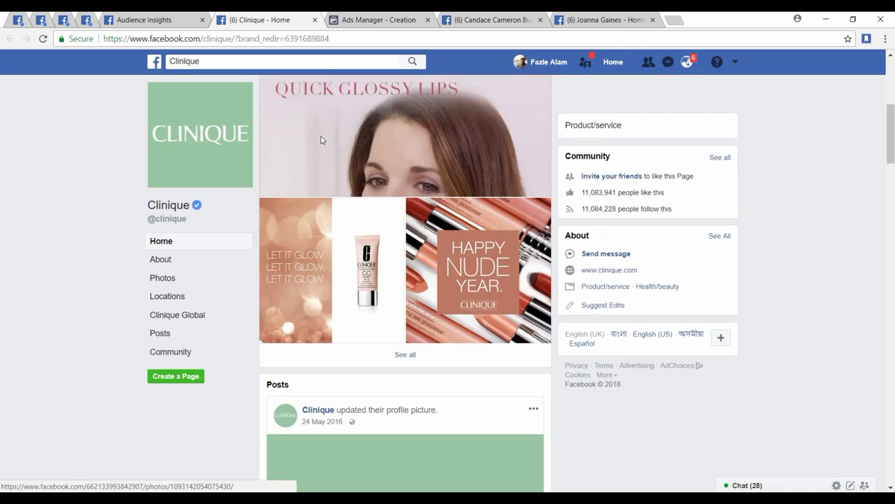
scroll(322, 140, down, 10)
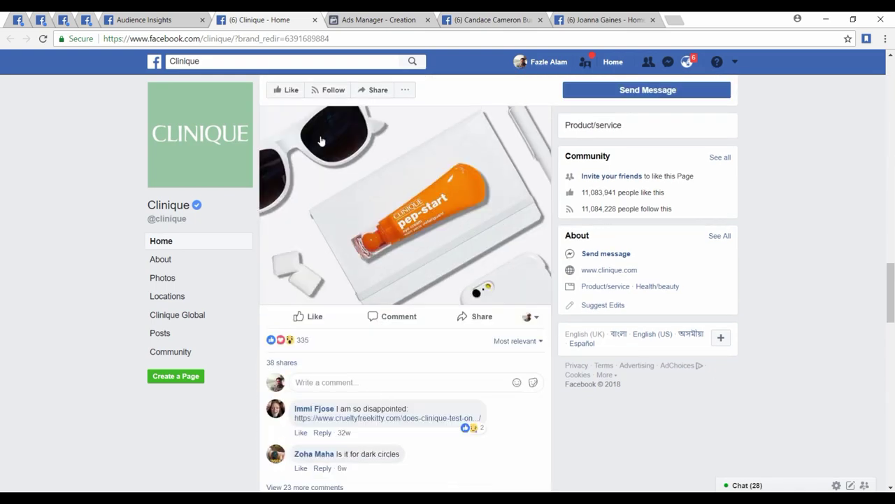
scroll(322, 140, up, 20)
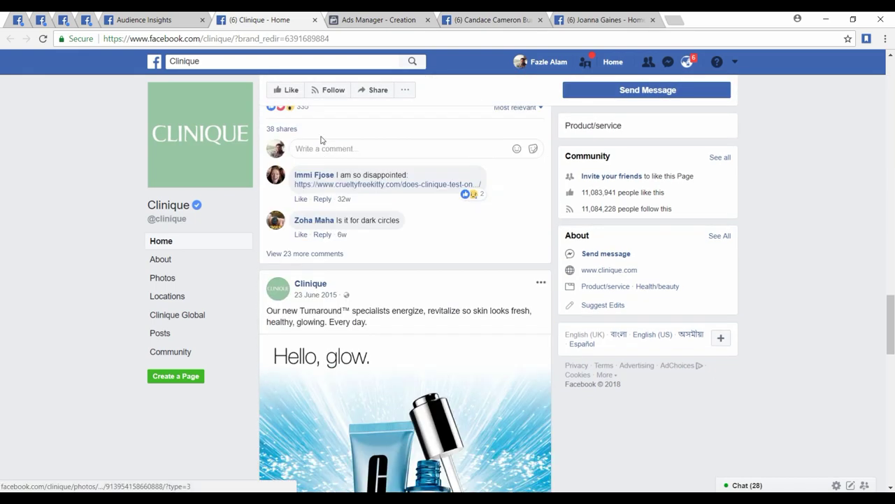
scroll(321, 141, up, 7)
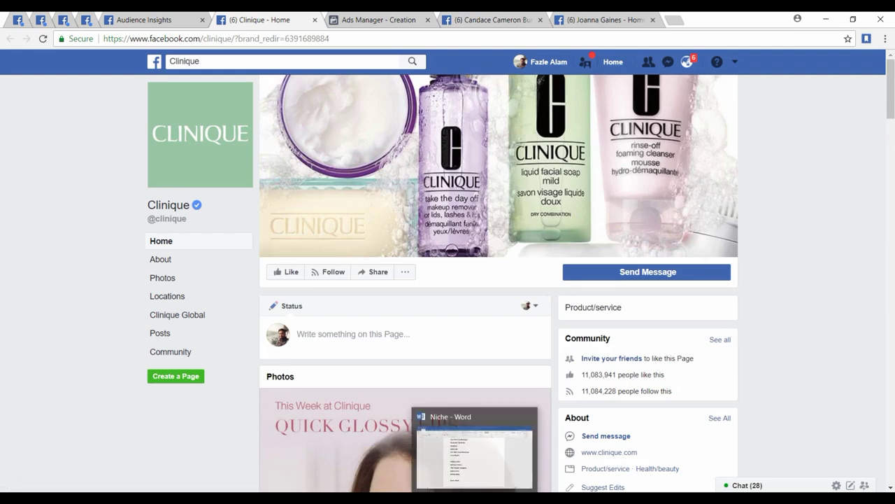
Check the list of noted brands in the Niche document in Word, and return to the Clinique page
click(458, 455)
scroll(240, 434, down, 1)
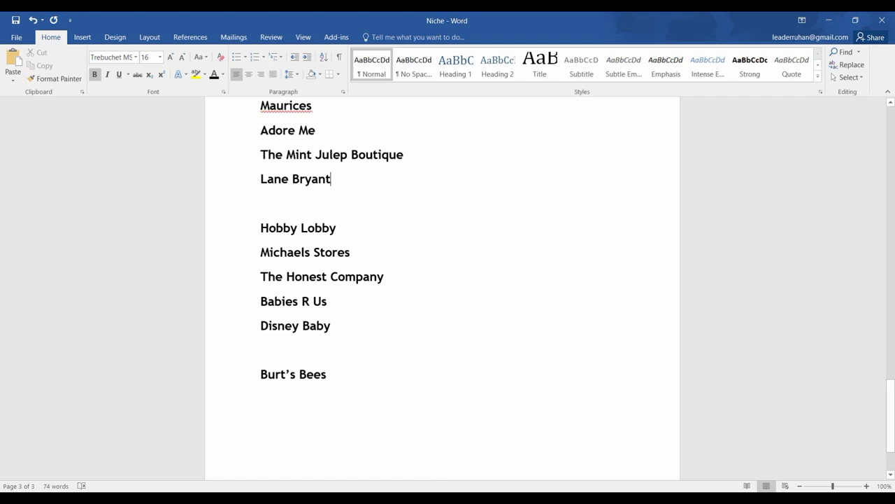
key(alt+Tab)
scroll(400, 297, down, 3)
scroll(399, 298, up, 3)
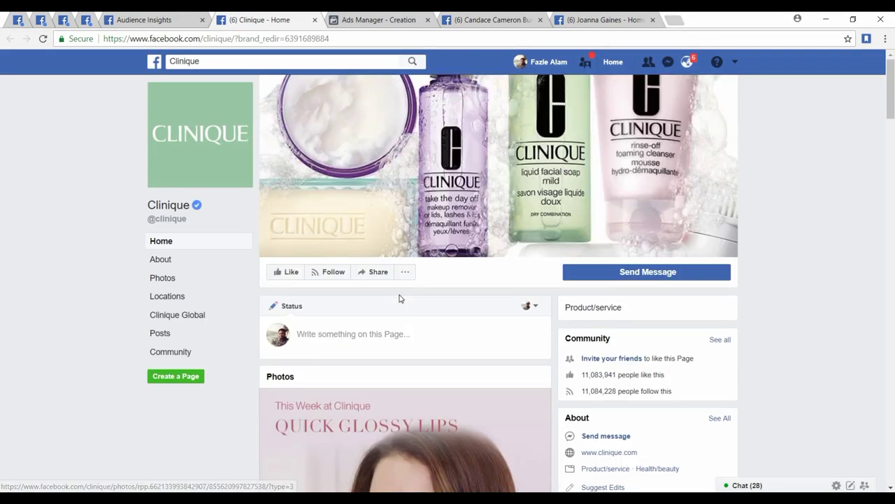
Return to Ads Manager and add the Clinique interest to the ad set's must-also-match targeting in place of Lane Bryant
click(420, 15)
click(472, 18)
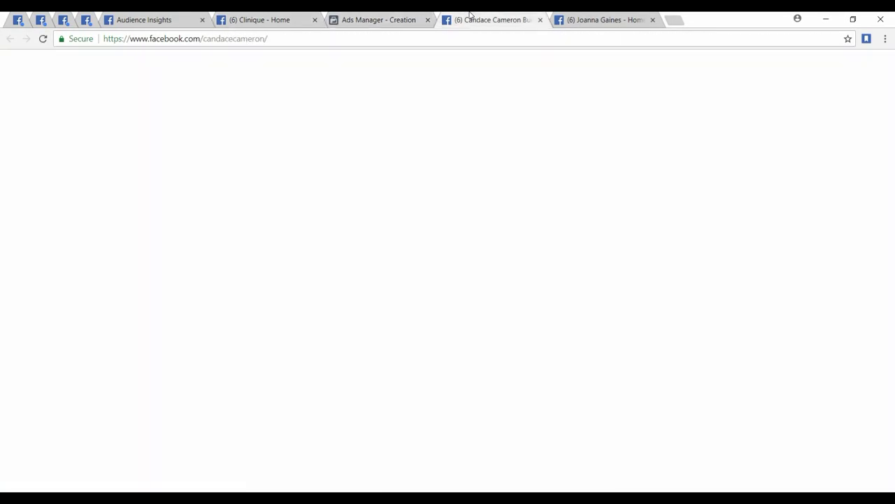
click(400, 17)
click(407, 160)
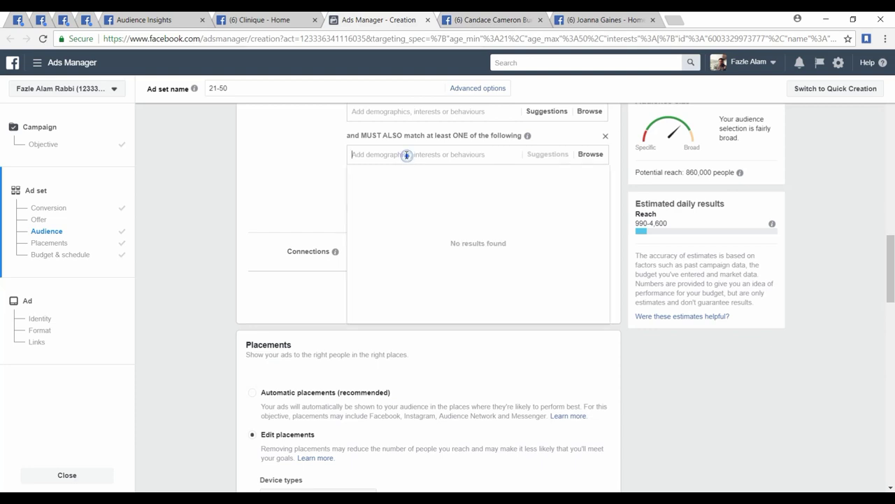
text(clini)
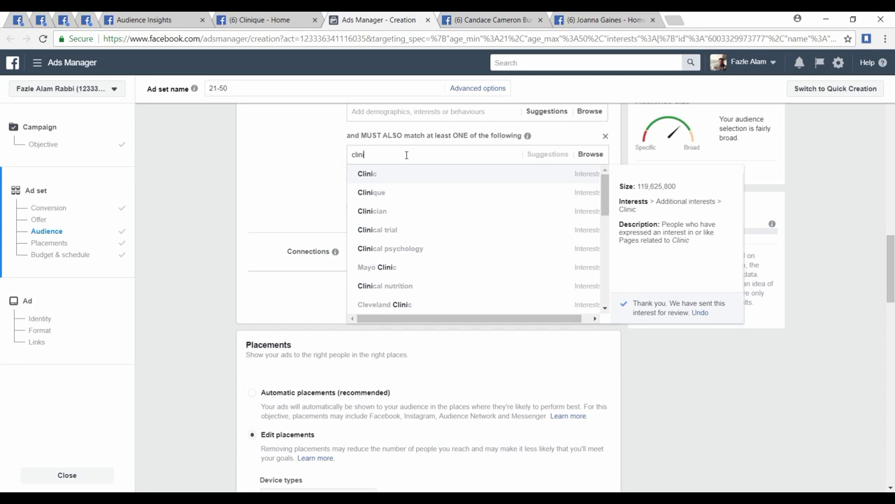
click(396, 192)
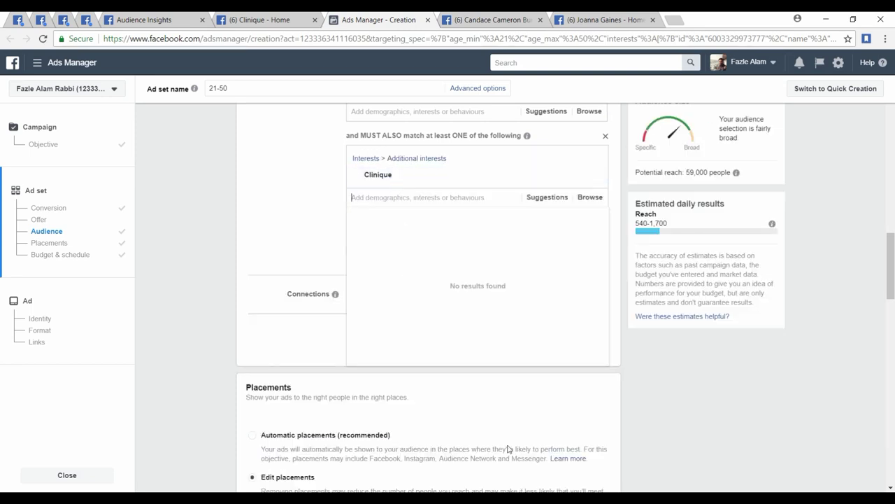
Add "Clinique" on a new line below Burt's Bees in the Niche Word document, and close the Clinique page in the browser
click(484, 498)
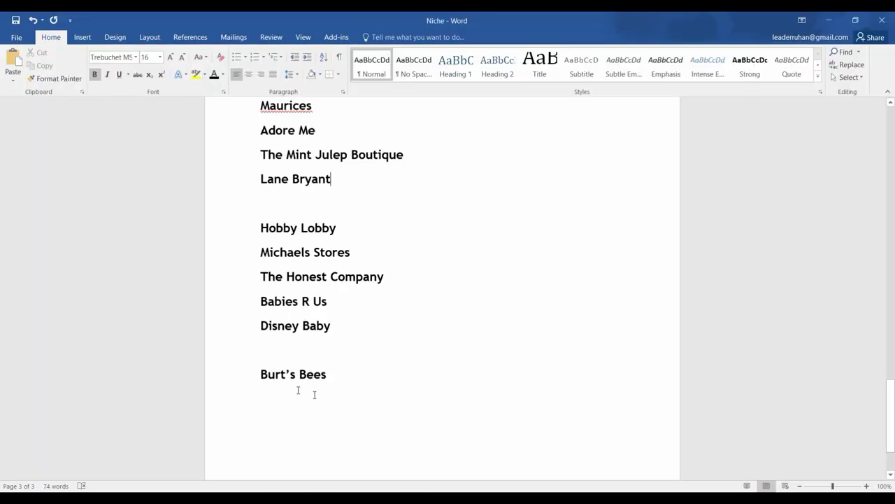
click(335, 378)
click(389, 494)
click(290, 205)
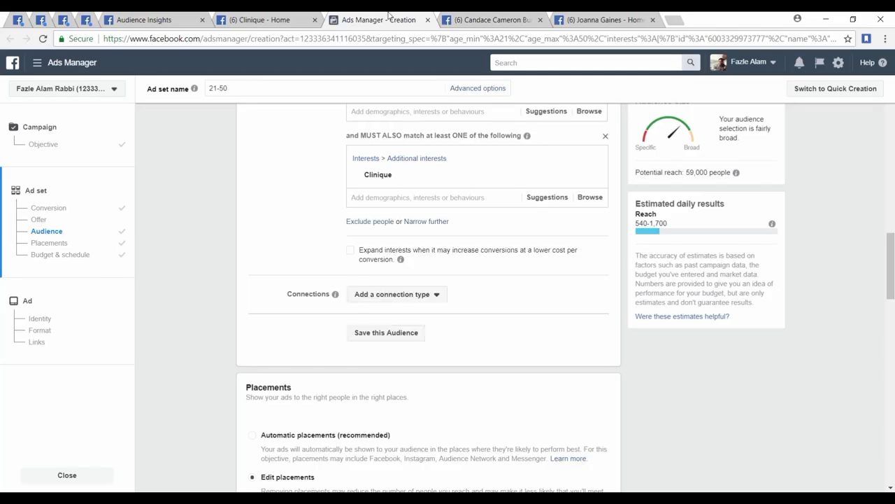
click(290, 19)
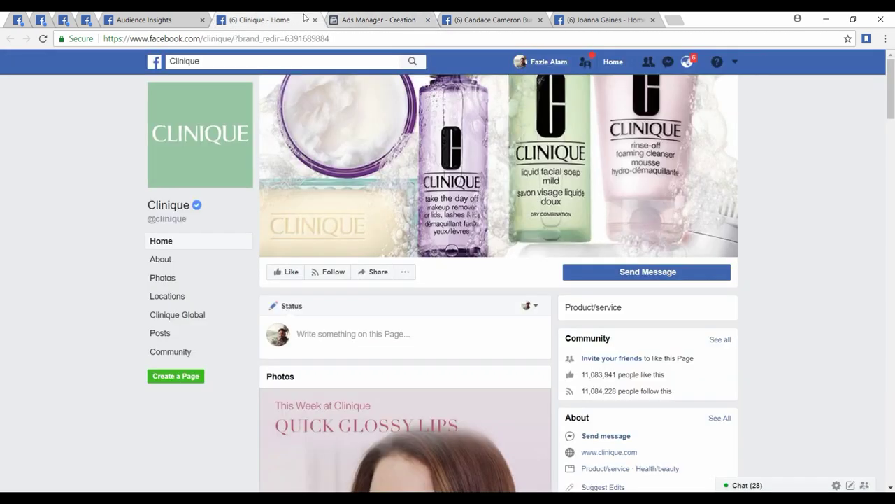
click(315, 19)
Expand the page list in Audience Insights to its last entries, and open the HomeGoods and Sugarland pages in new tabs
click(152, 18)
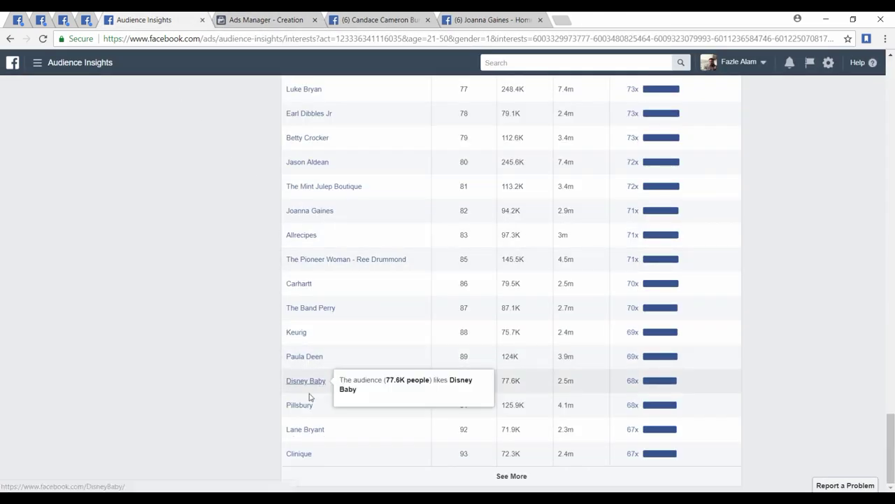
click(329, 478)
scroll(276, 357, down, 3)
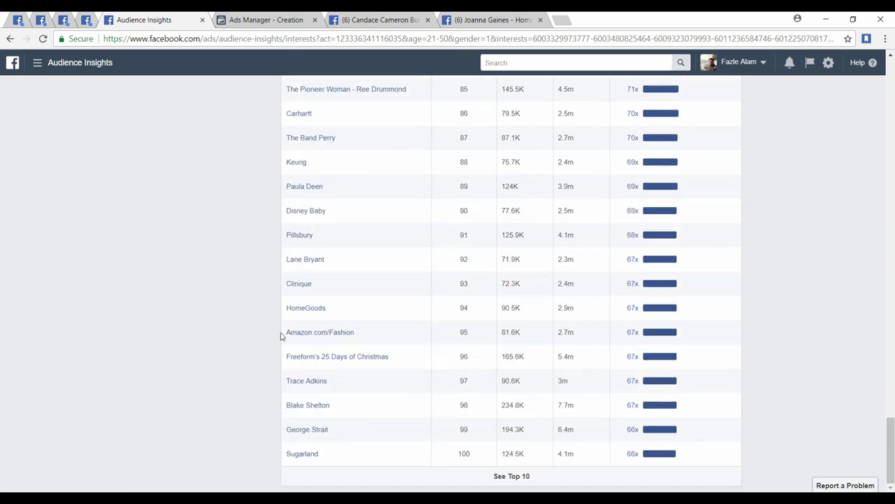
right_click(308, 310)
click(342, 314)
mouse_move(319, 337)
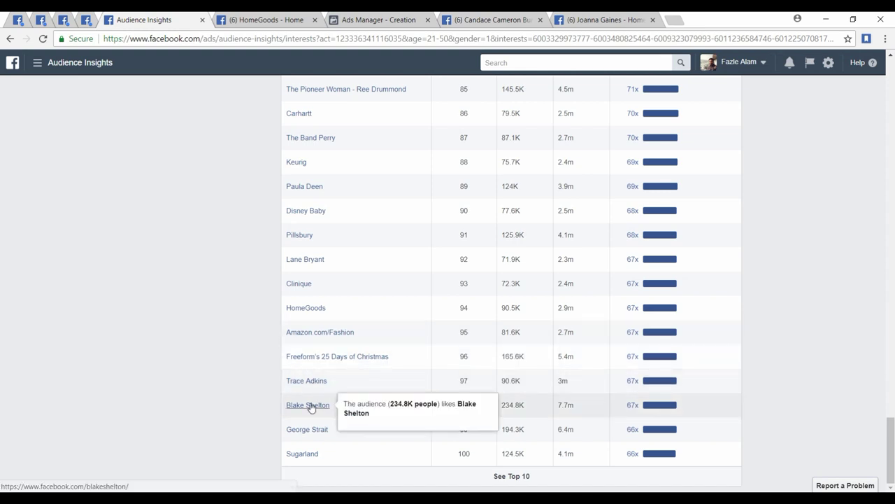
right_click(302, 455)
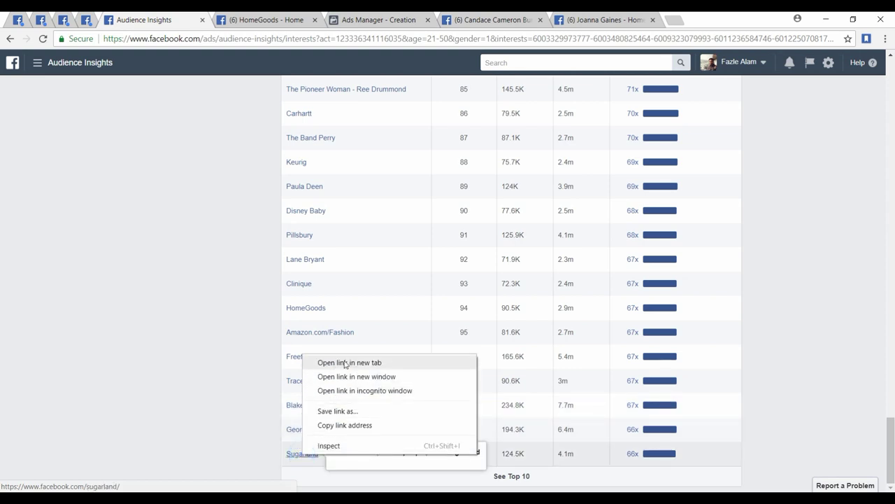
click(339, 361)
Review the HomeGoods page's photos, posts, events and company details
click(248, 19)
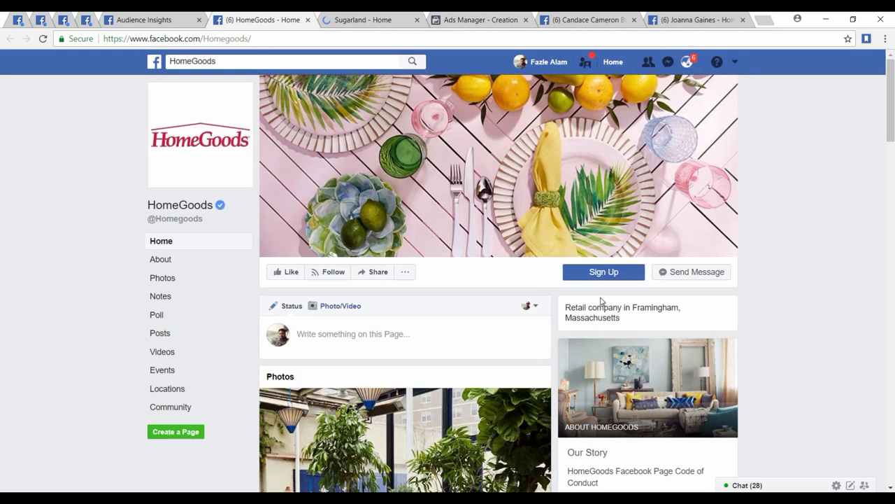
scroll(456, 296, down, 15)
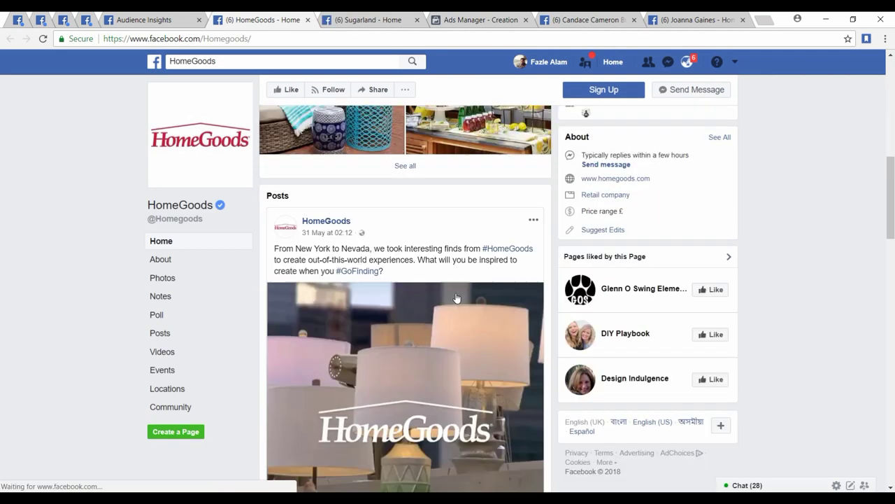
scroll(166, 377, up, 5)
scroll(166, 376, down, 3)
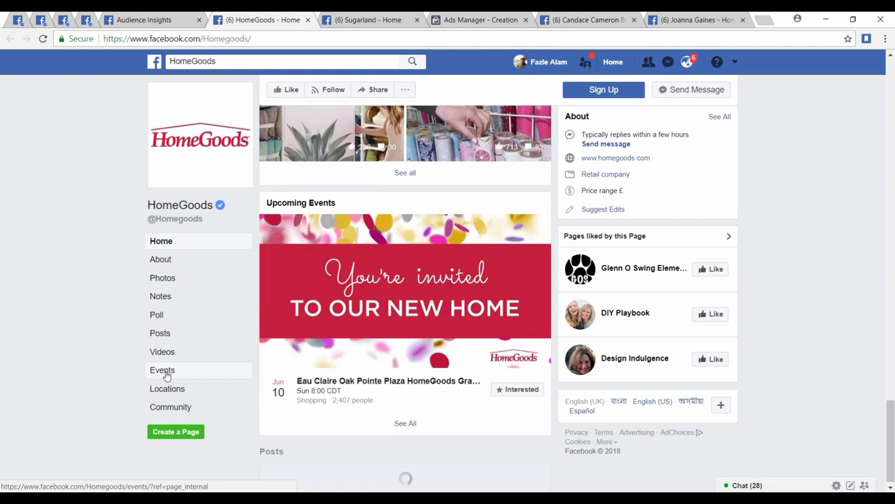
scroll(20, 310, up, 10)
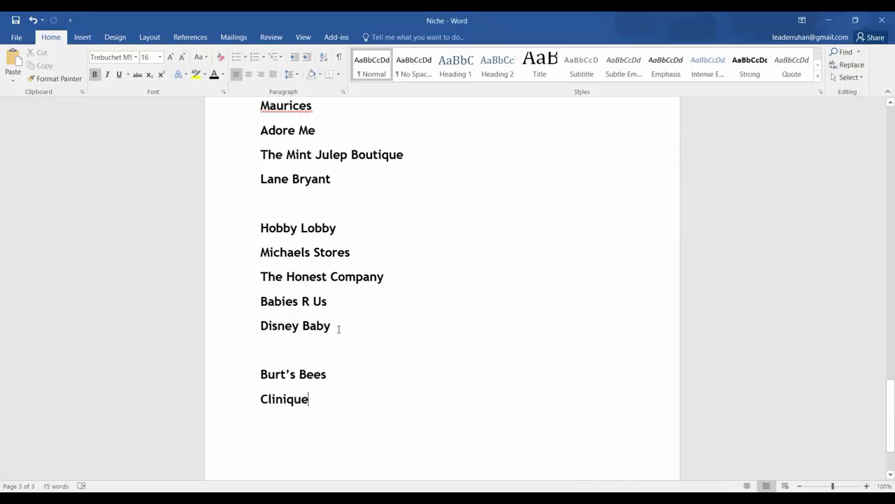
Insert a line below Disney Baby in the Niche document, and replace Clinique with HomeGoods in Ads Manager's must-also-match targeting
click(338, 329)
key(Return)
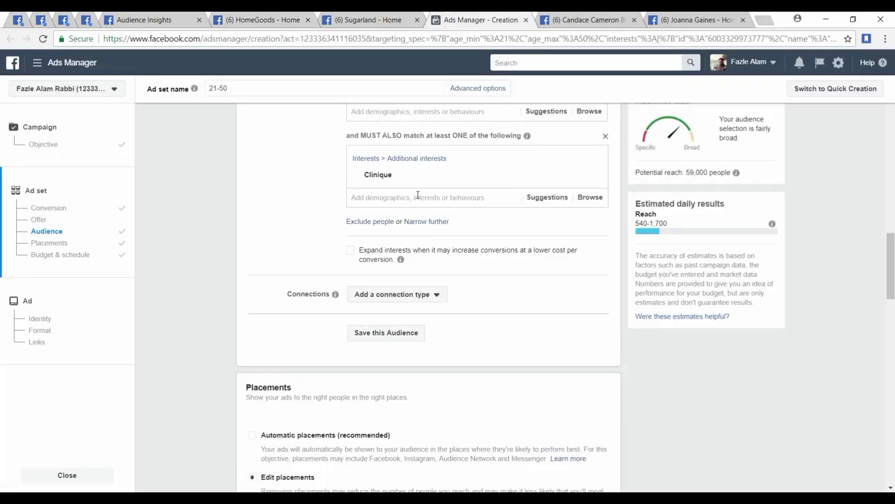
click(592, 176)
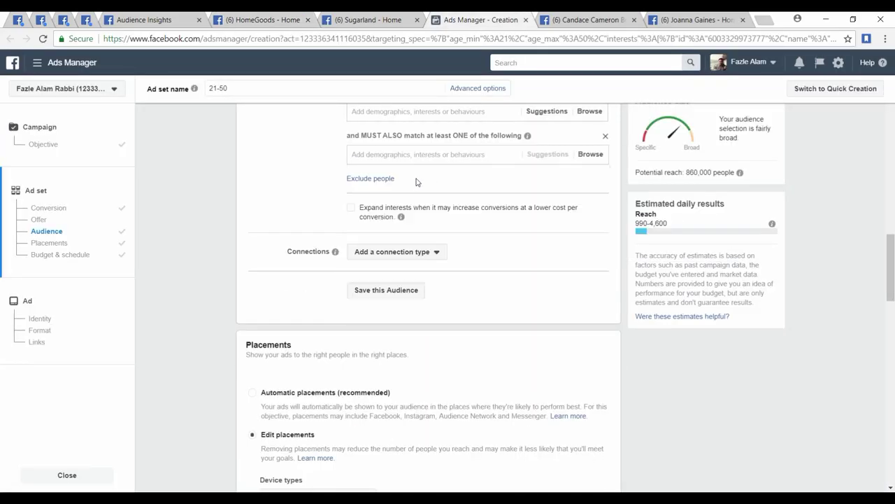
click(410, 155)
text(Homegoods)
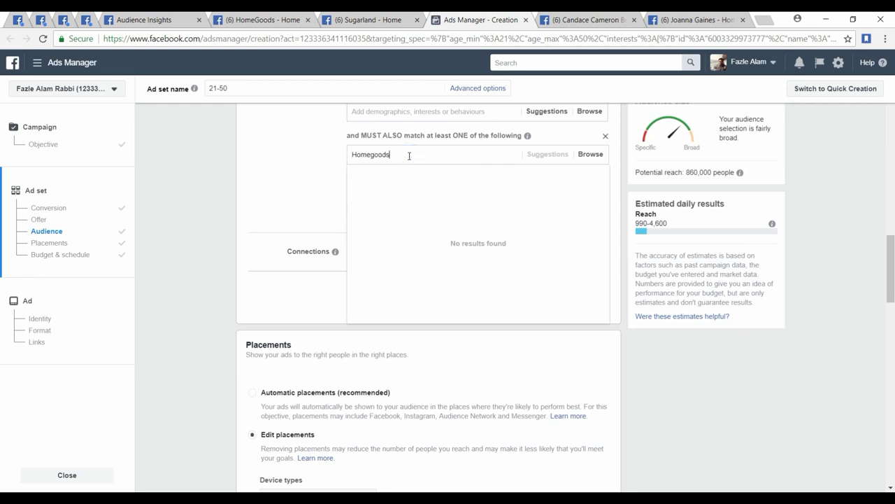
click(418, 176)
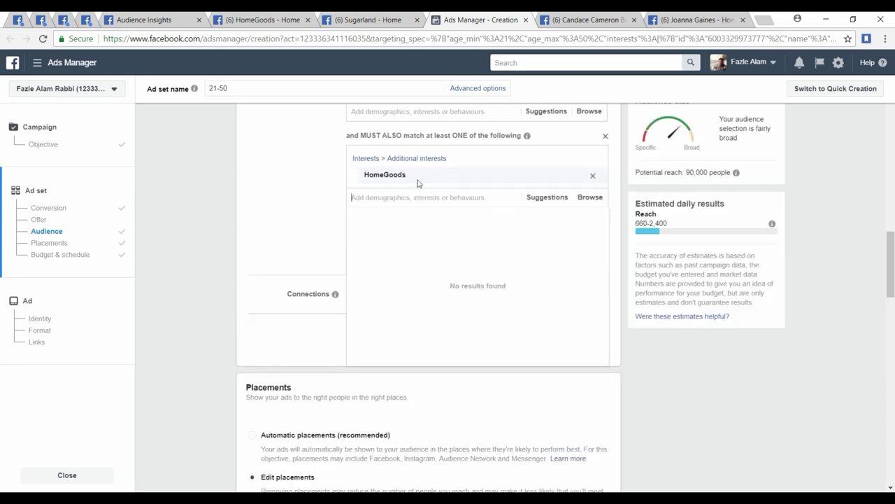
Remove the HomeGoods interest from the targeting and enter "HomeGoods" on the empty line below Disney Baby in the Niche Word document
click(592, 176)
key(alt+Tab)
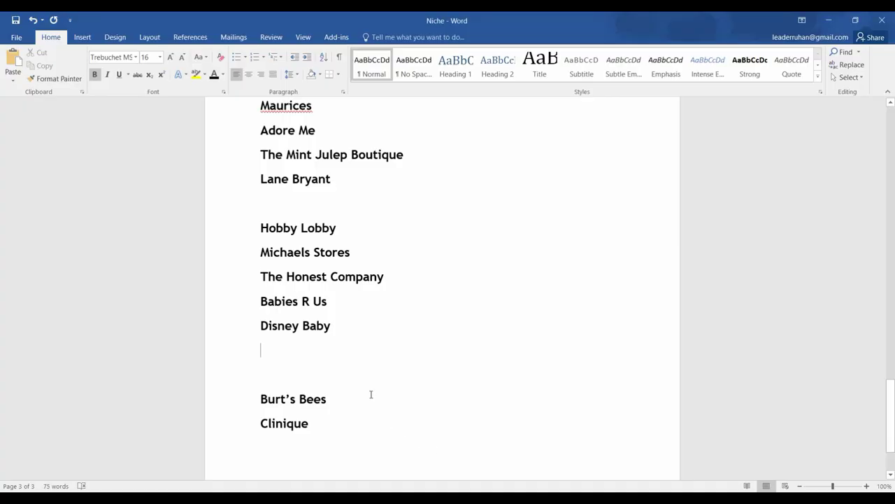
text(HomeGoods)
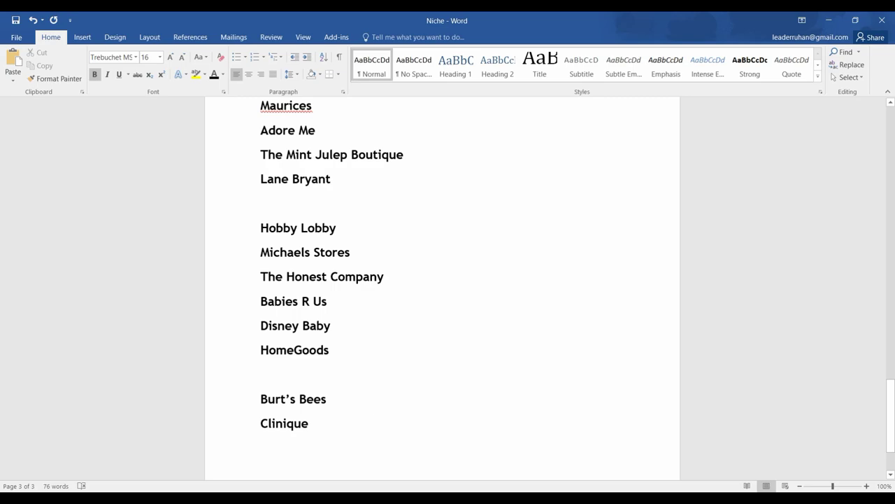
Return to the browser and close the HomeGoods and Sugarland Facebook pages
key(alt+Tab)
click(295, 15)
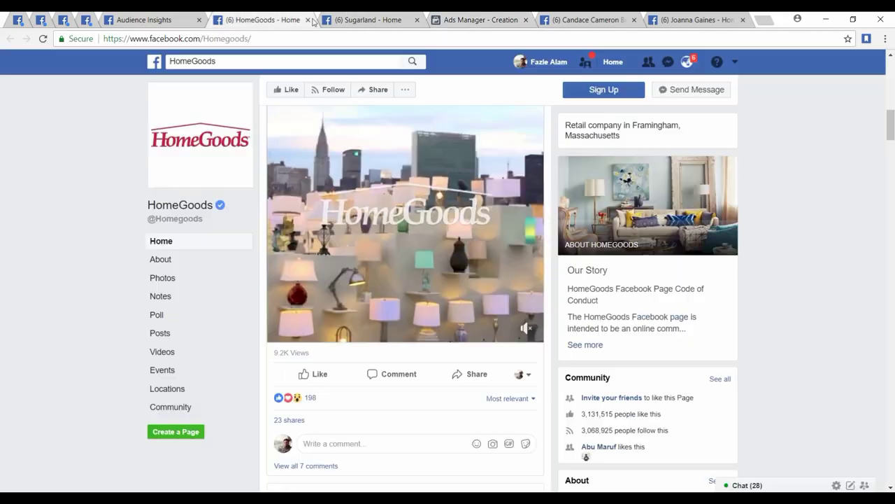
click(308, 20)
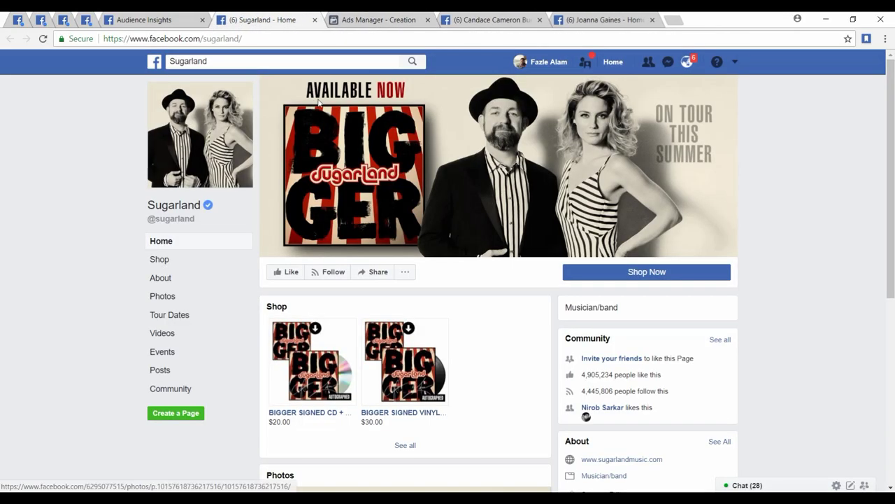
click(315, 20)
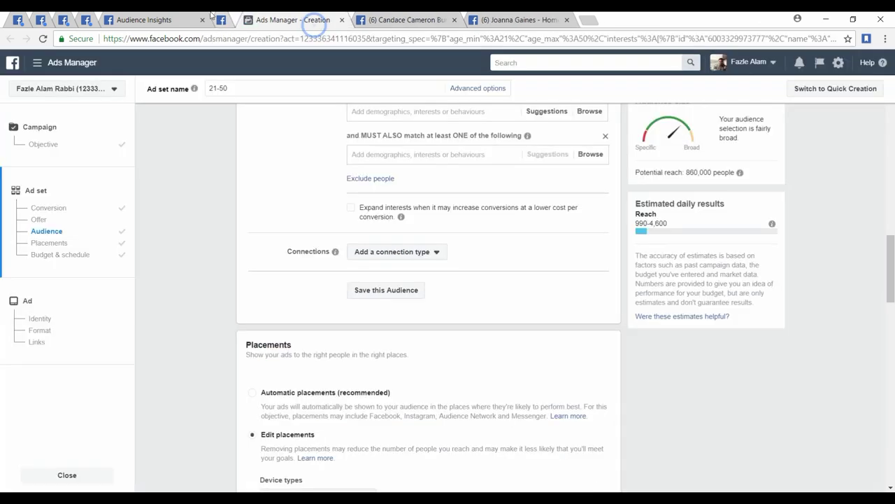
Review the page list in Audience Insights and the grouped brand names in the Niche Word document
click(138, 15)
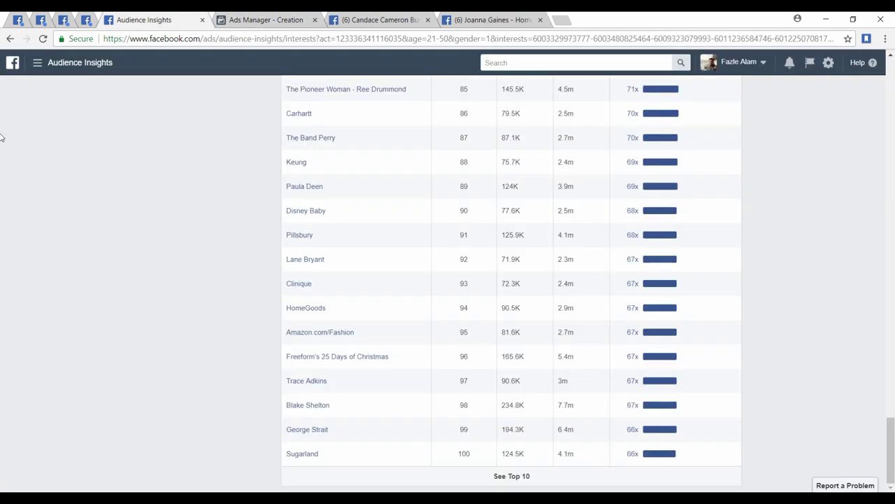
scroll(100, 370, up, 7)
scroll(100, 370, up, 1)
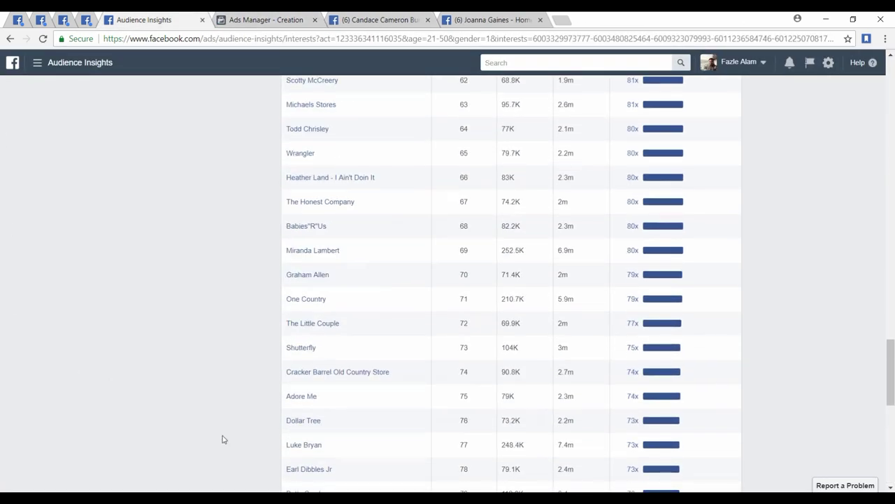
key(alt+Tab)
scroll(392, 329, up, 1)
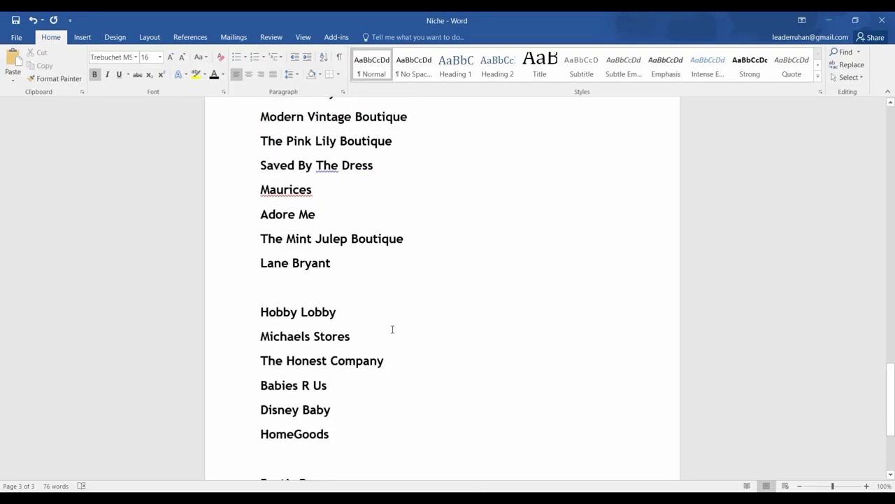
ctrl+scroll(410, 320, down, 4)
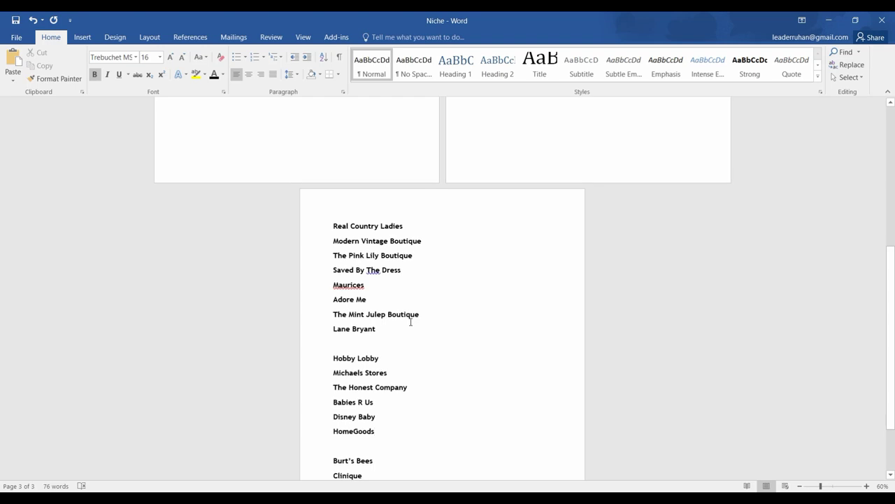
scroll(491, 368, down, 1)
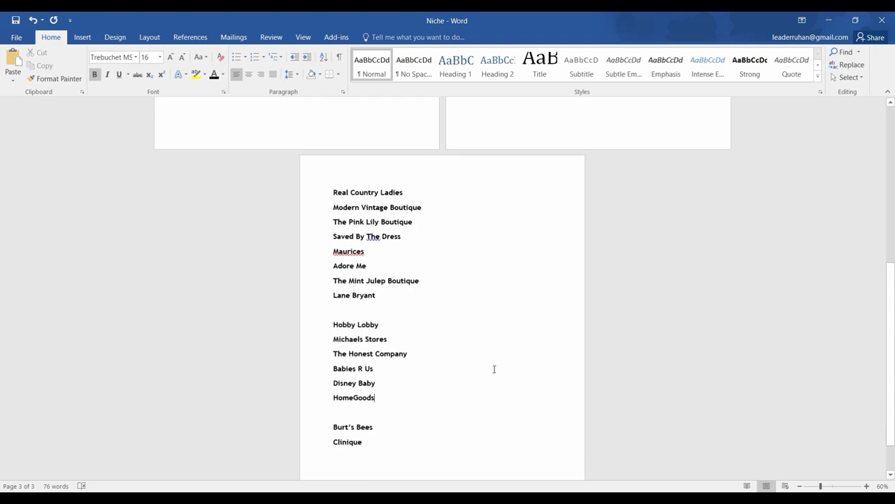
ctrl+scroll(494, 369, up, 1)
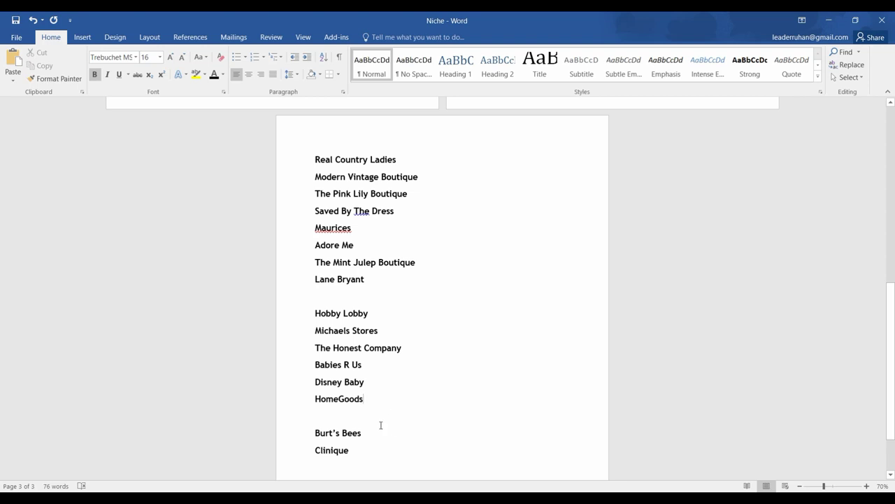
scroll(381, 419, down, 2)
mouse_move(387, 485)
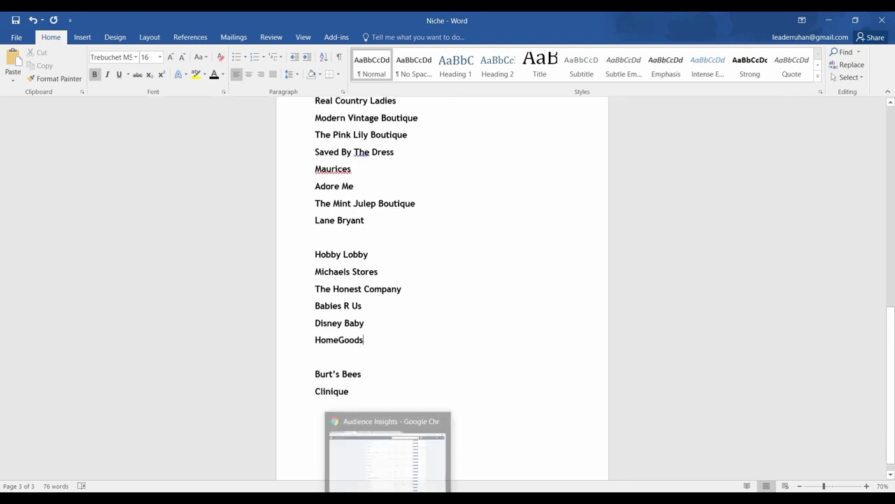
Switch to the 21-50 ad set in Ads Manager and examine its locations, age, gender, detailed targeting and placements
click(414, 456)
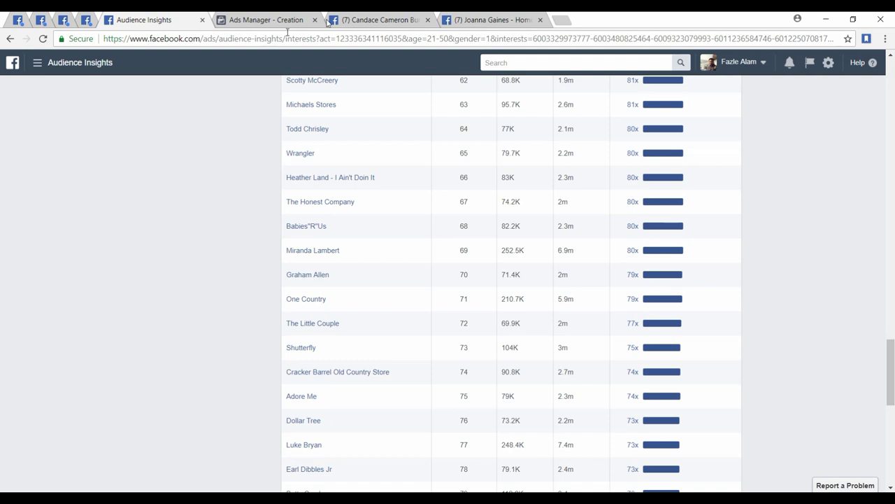
click(254, 15)
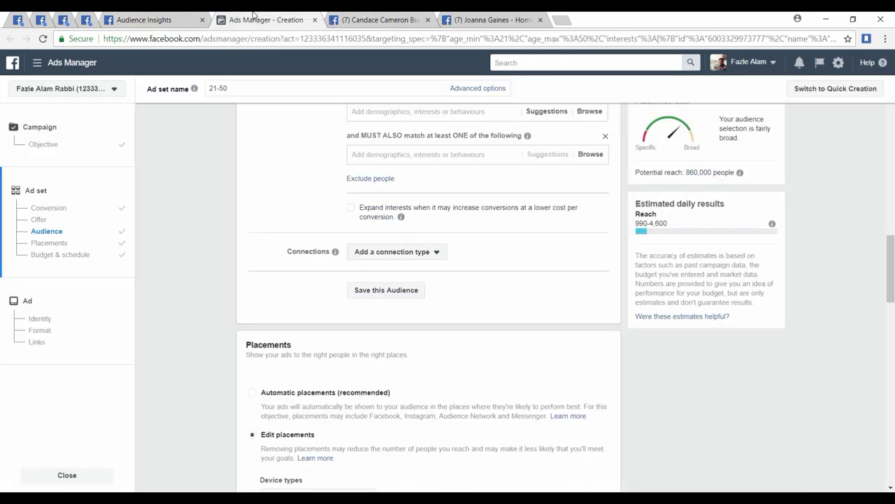
scroll(466, 332, up, 5)
scroll(460, 329, up, 4)
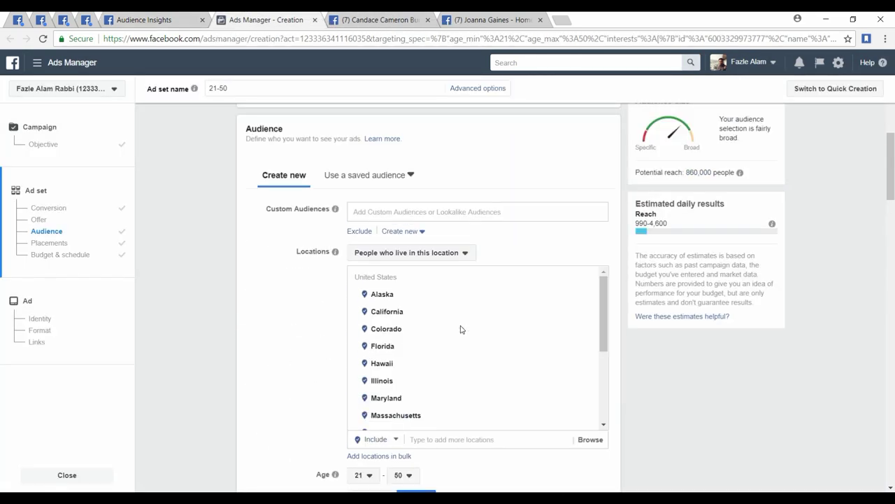
scroll(453, 315, up, 2)
scroll(453, 315, down, 3)
scroll(453, 314, up, 2)
scroll(453, 315, down, 3)
scroll(453, 316, down, 4)
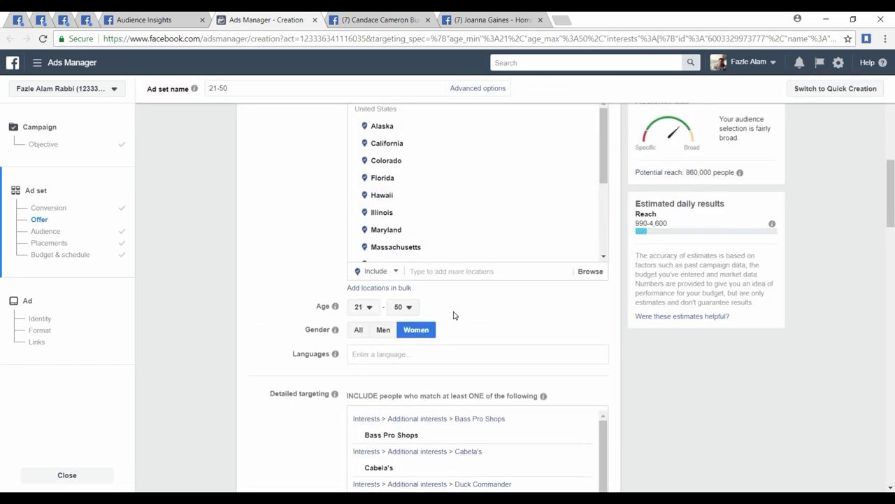
scroll(283, 371, down, 3)
scroll(283, 357, down, 8)
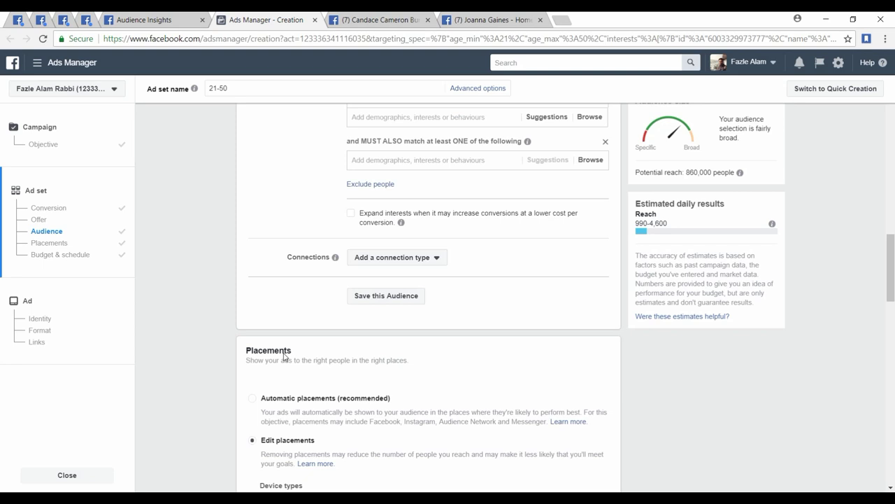
scroll(283, 352, down, 4)
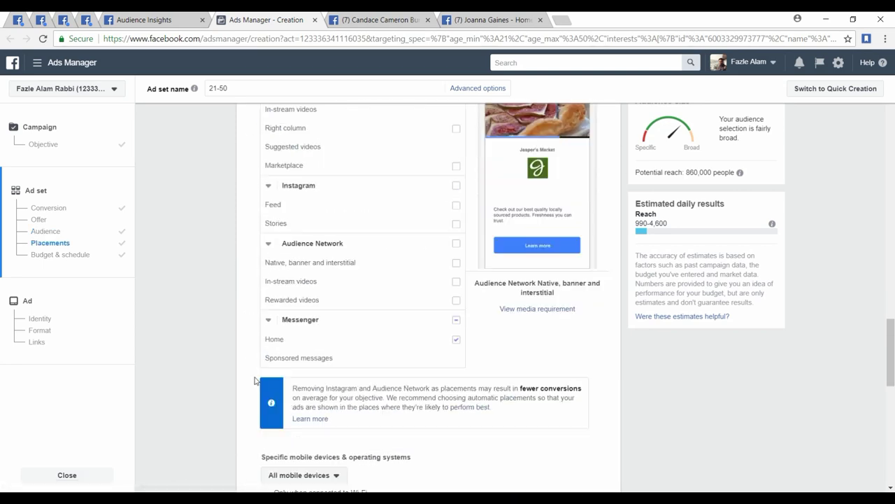
Copy Real Country Ladies from the Niche Word document and add it as a must-also-match interest in the ad set's detailed targeting
key(alt+Tab)
scroll(439, 310, up, 2)
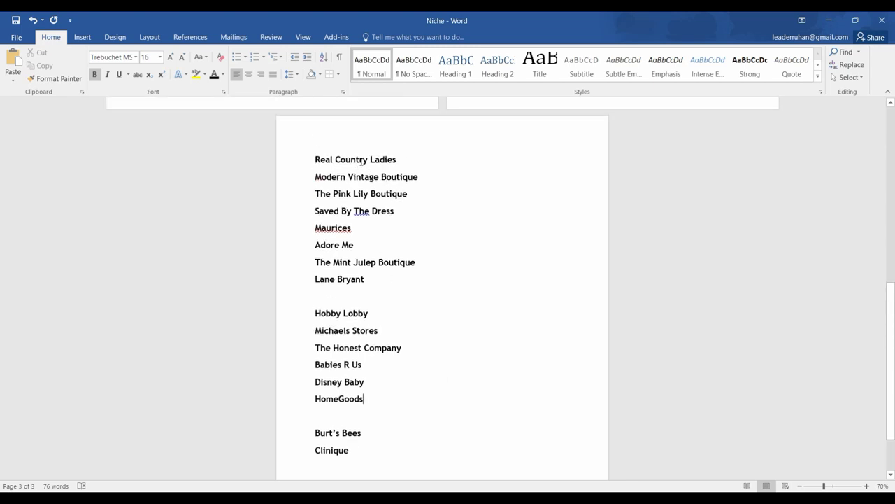
drag(315, 160, 387, 162)
key(ctrl+c)
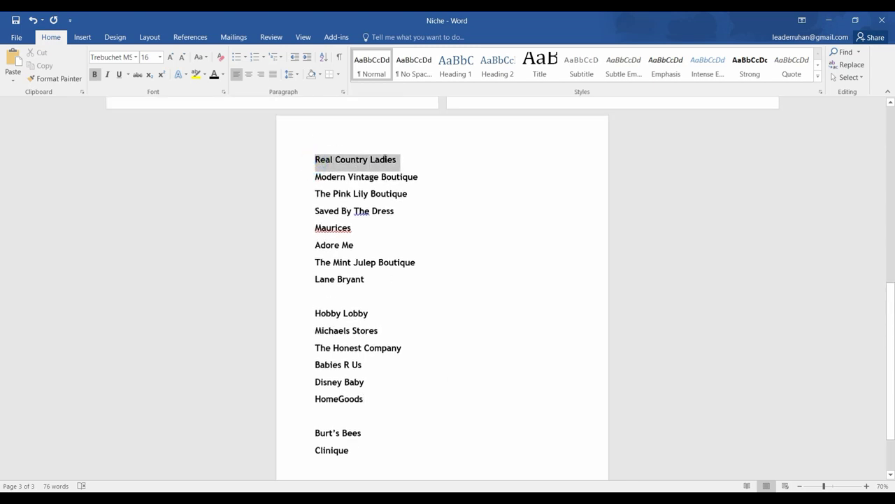
key(alt+Tab)
scroll(334, 257, up, 5)
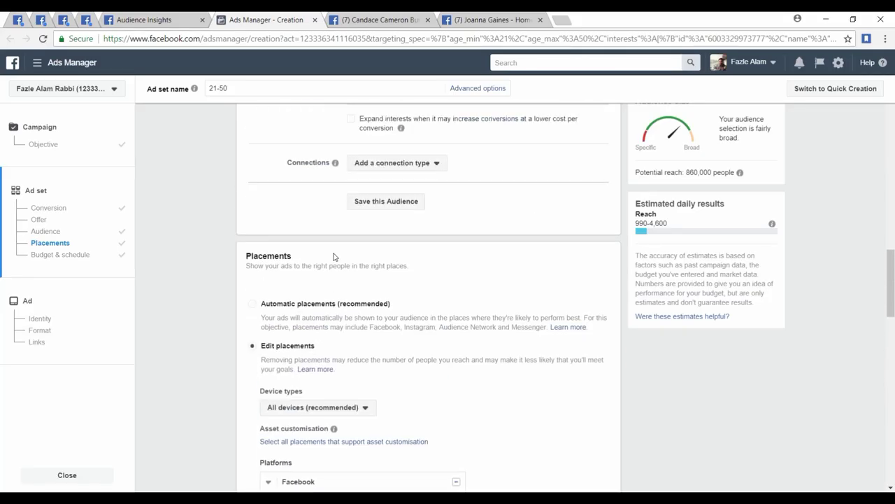
scroll(334, 257, up, 3)
click(374, 271)
key(ctrl+v)
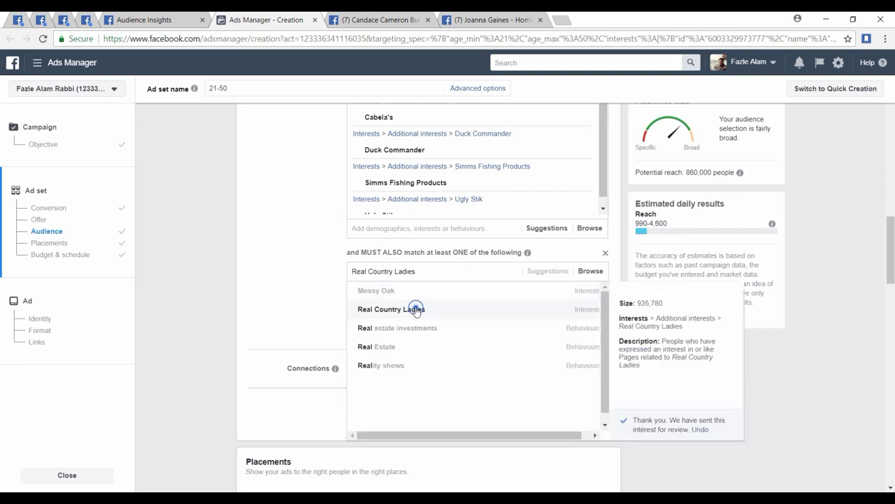
click(414, 310)
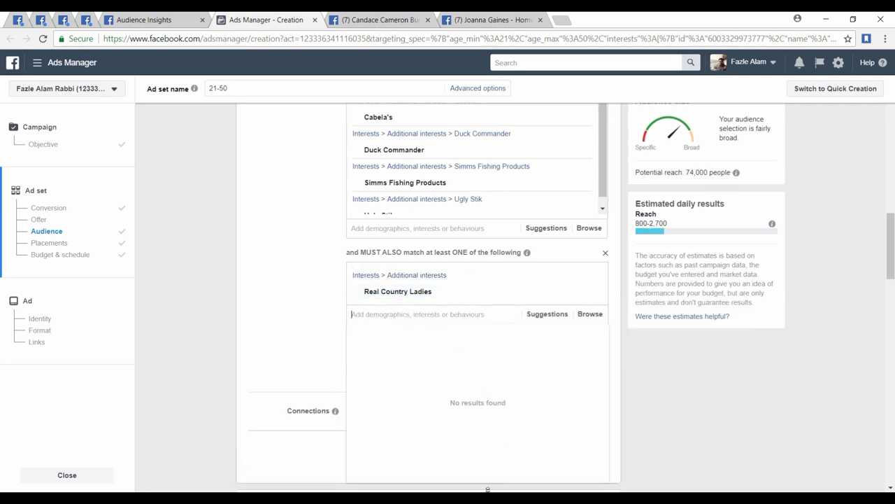
Copy Modern Vintage Boutique from the Word list and add it to the ad set's must-also-match interests
key(alt+Tab)
drag(315, 177, 423, 180)
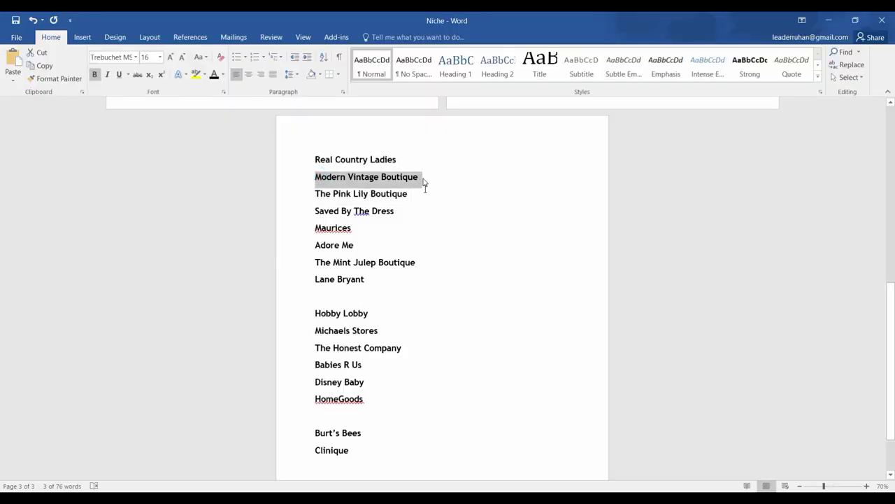
key(ctrl+c)
key(alt+Tab)
click(366, 314)
key(ctrl+v)
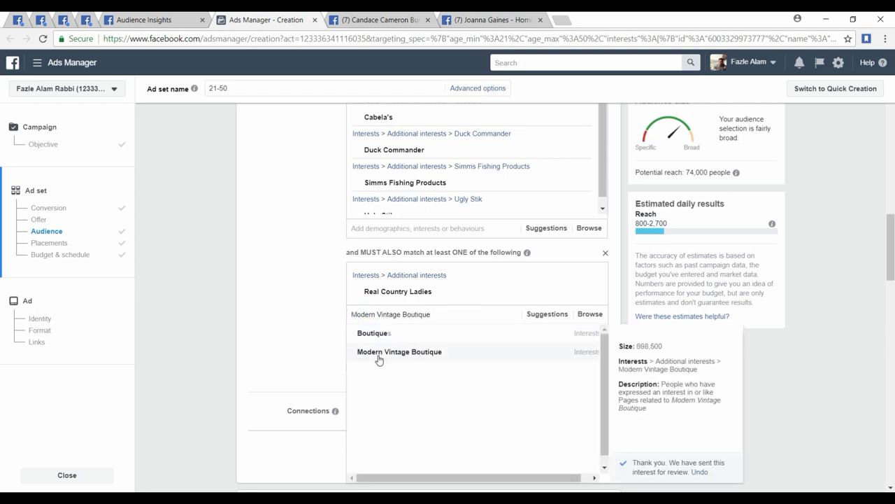
click(378, 355)
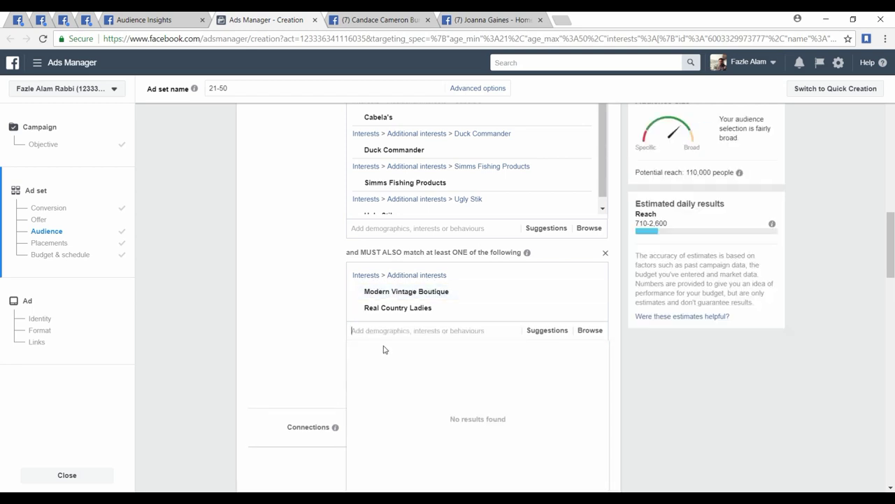
Remove Modern Vintage Boutique and Real Country Ladies from the ad set's must-also-match interests
key(alt+Tab)
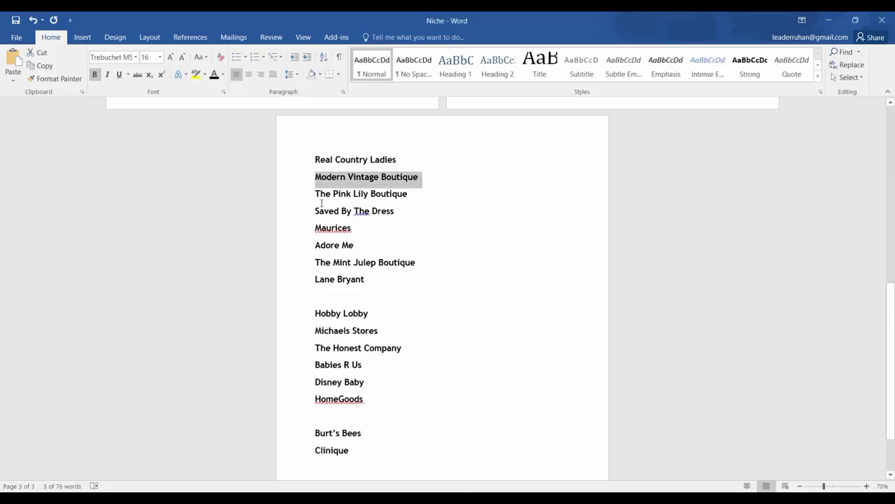
drag(315, 194, 348, 194)
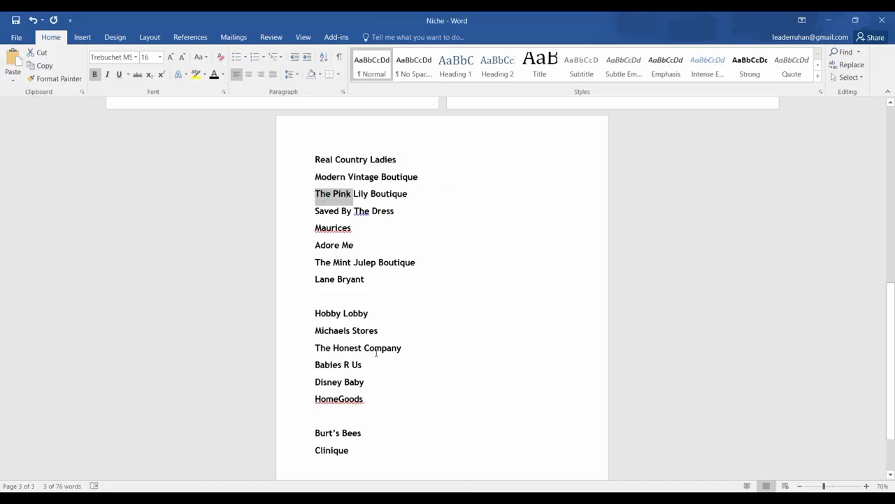
key(alt+Tab)
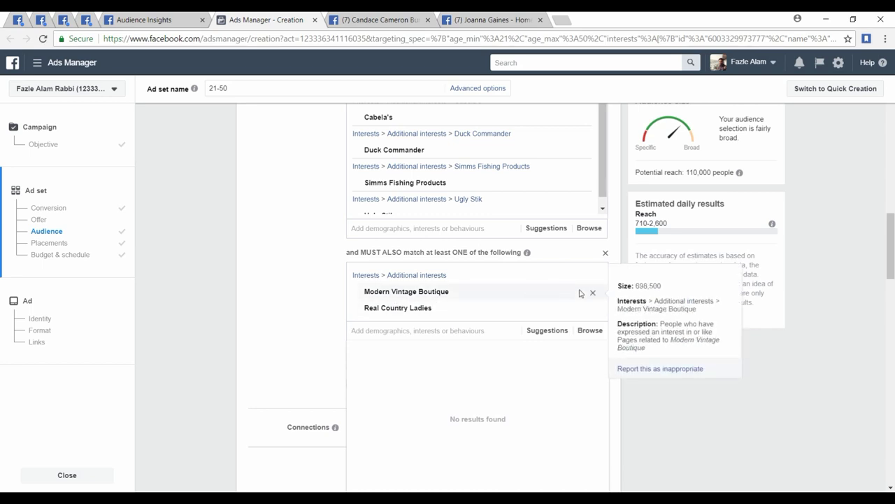
click(593, 292)
click(592, 292)
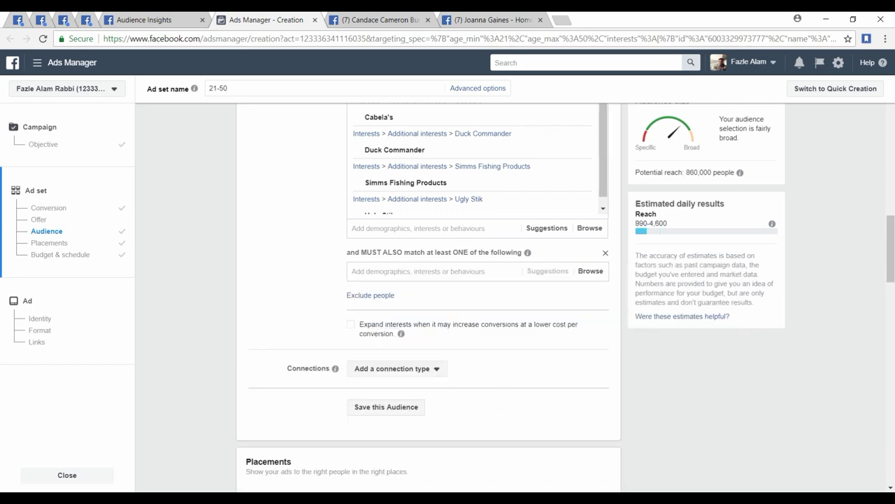
Add Real Country Ladies from the Word list to the must-also-match interests and close the suggestion list
key(alt+Tab)
drag(315, 160, 391, 160)
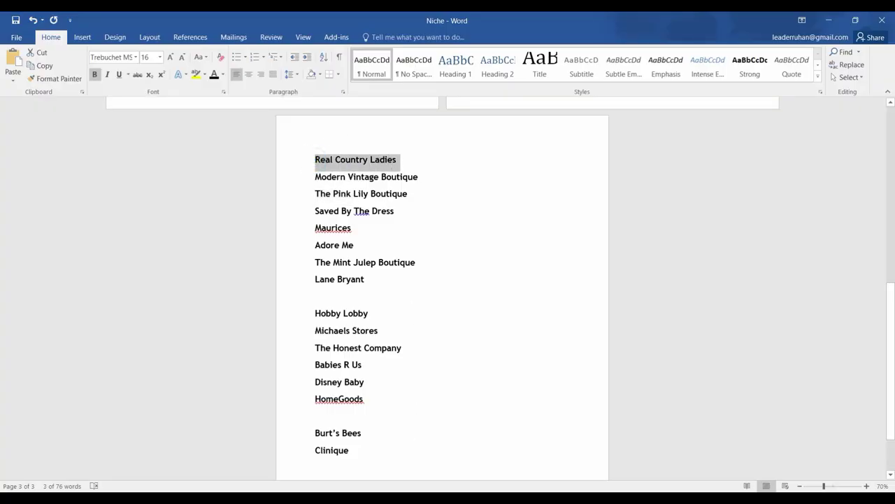
key(alt+Tab)
click(392, 271)
key(ctrl+v)
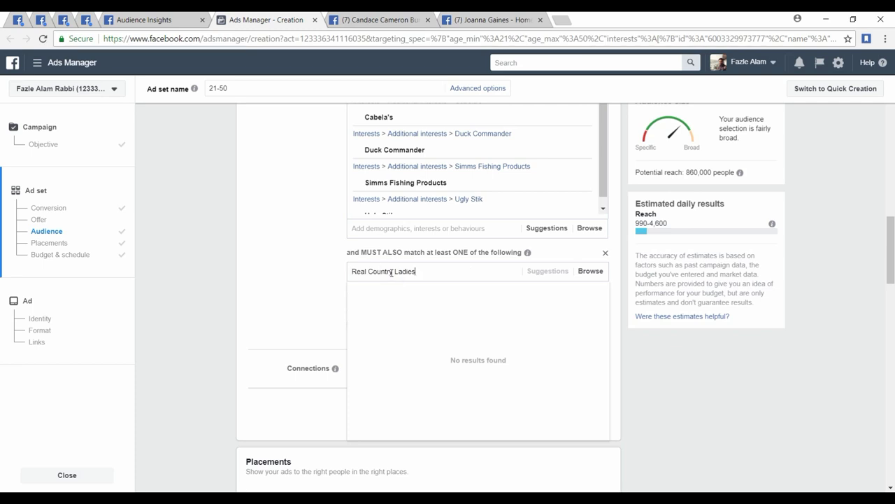
click(389, 310)
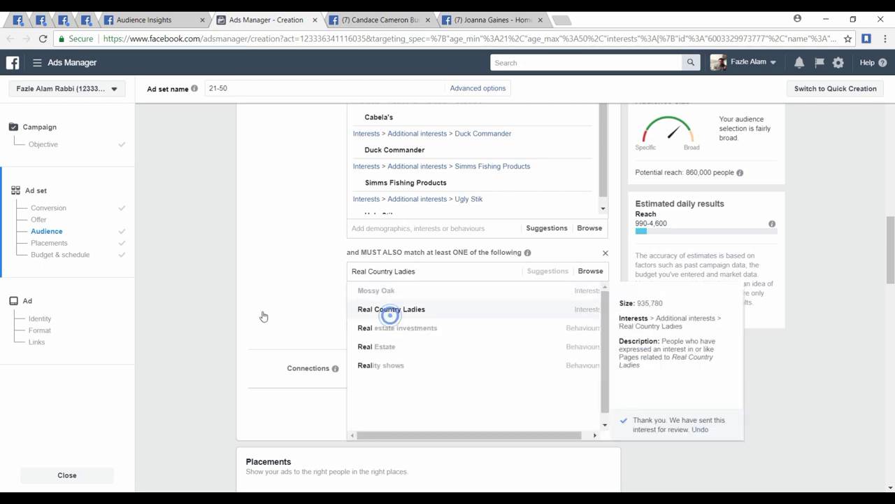
click(311, 315)
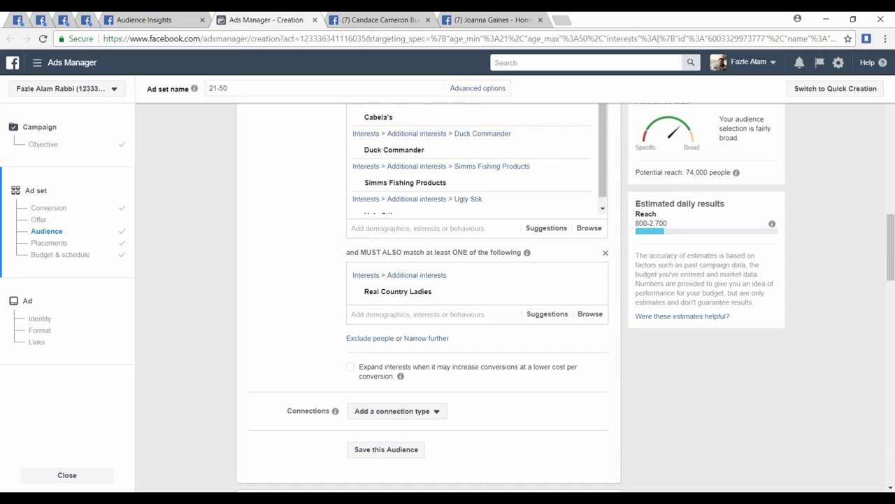
Add Modern Vintage Boutique from the Word list as a second must-also-match interest beside Real Country Ladies
key(alt+Tab)
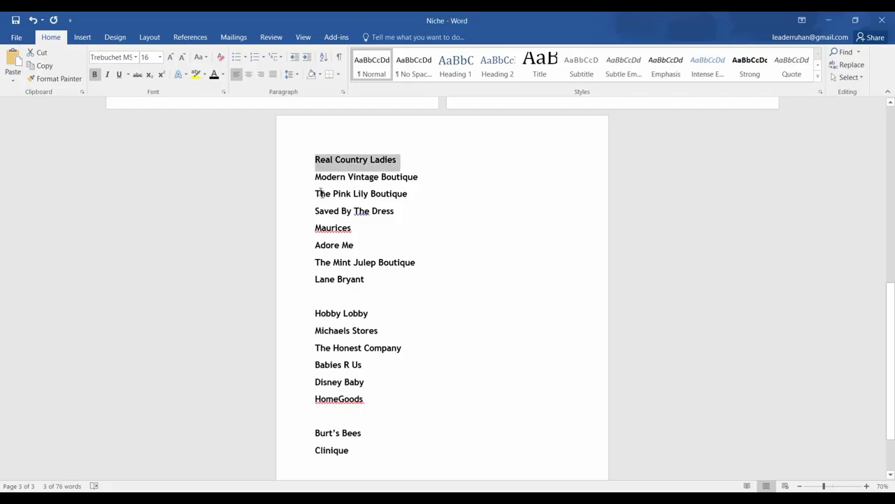
drag(315, 176, 408, 179)
key(ctrl+c)
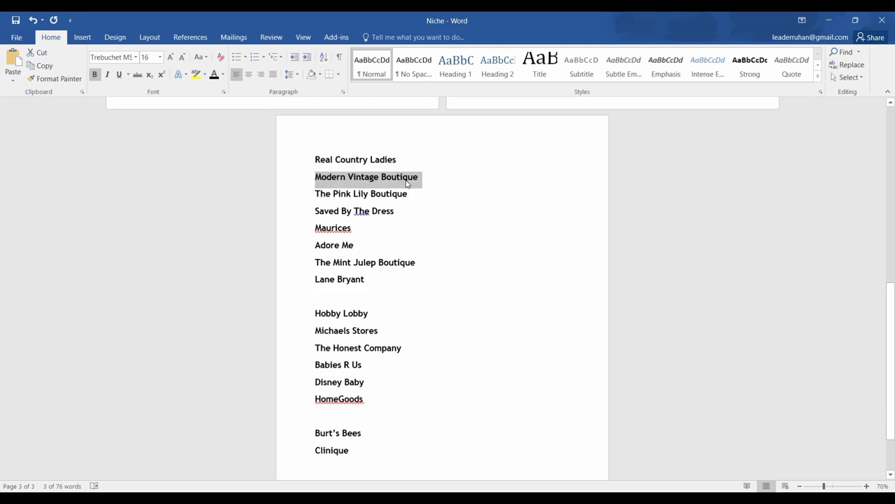
key(alt+Tab)
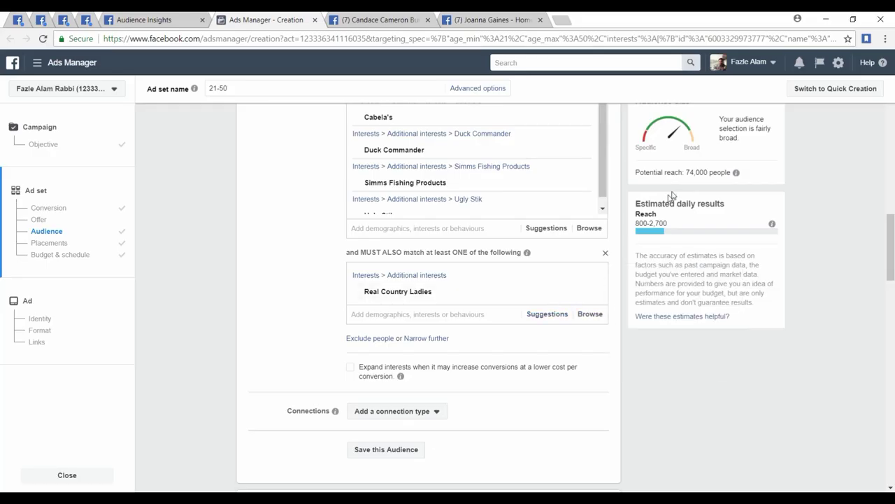
click(410, 315)
key(ctrl+v)
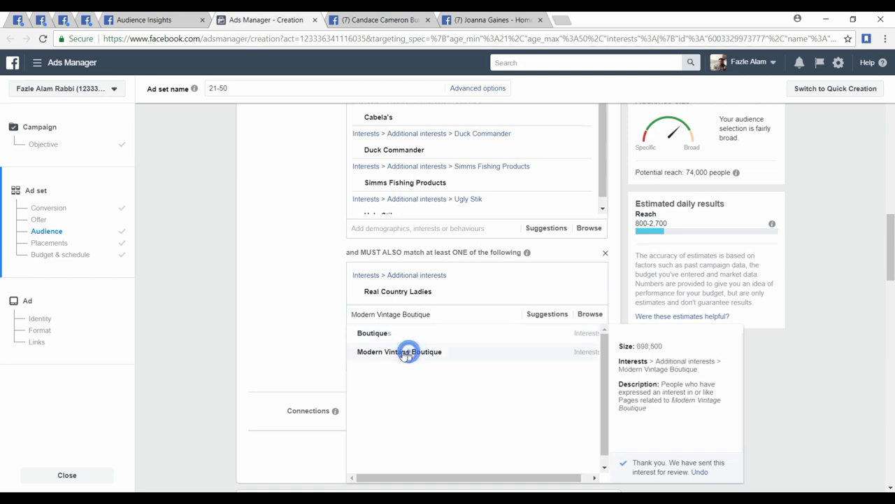
click(409, 352)
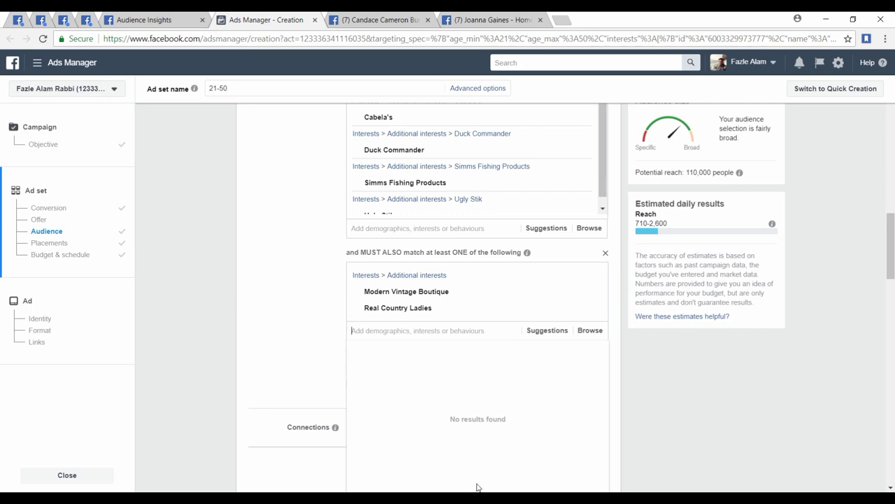
Try The Pink Lily Boutique from the Word list as a must-also-match interest, then remove it from the ad set
key(alt+Tab)
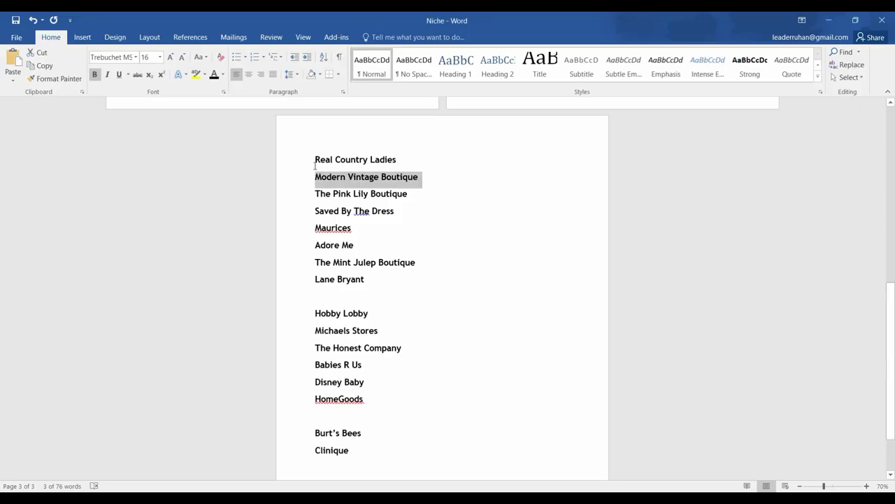
drag(316, 195, 392, 198)
key(ctrl+c)
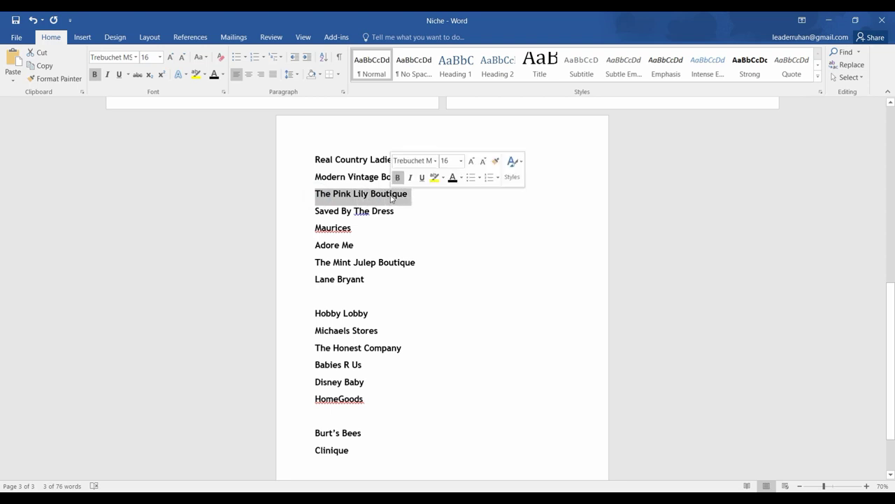
key(alt+Tab)
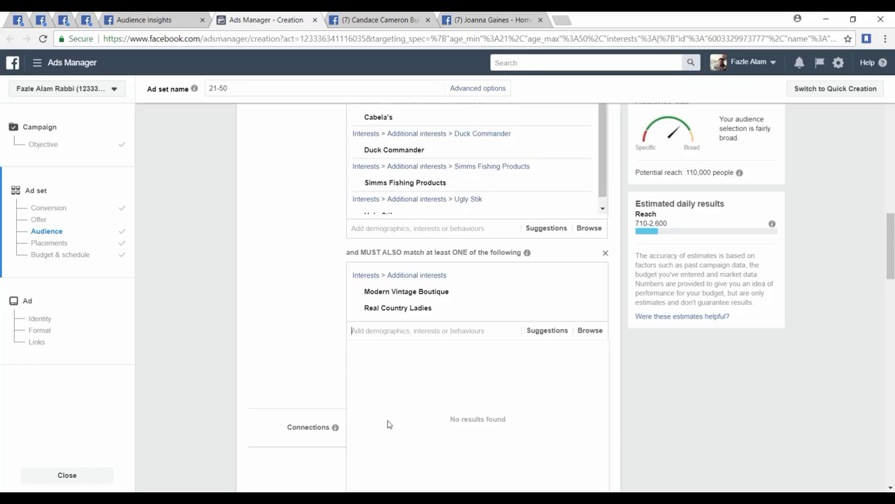
click(387, 329)
key(ctrl+v)
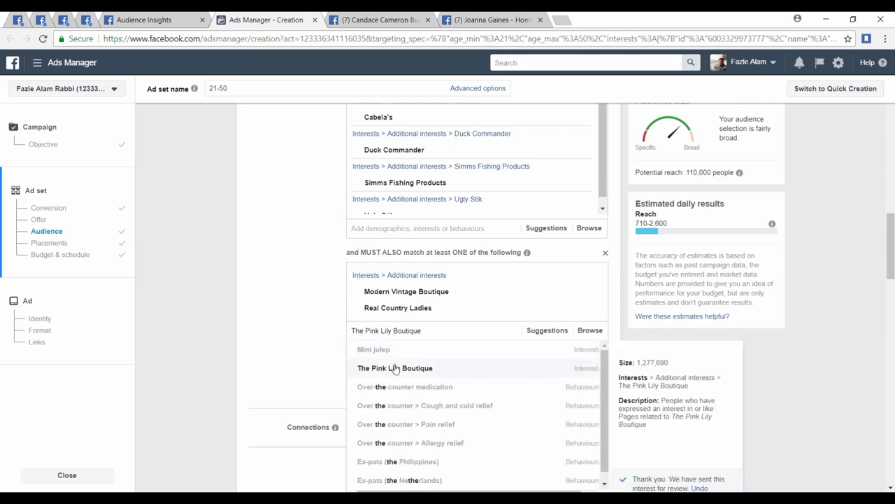
click(395, 368)
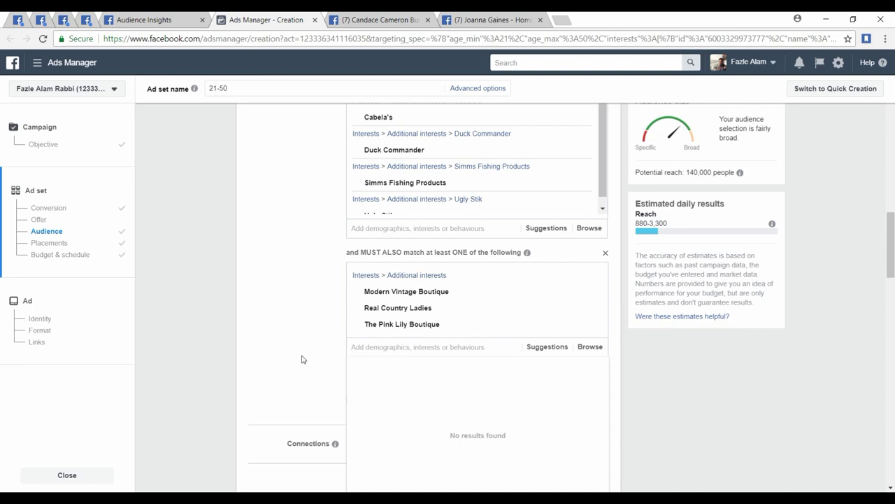
mouse_move(460, 331)
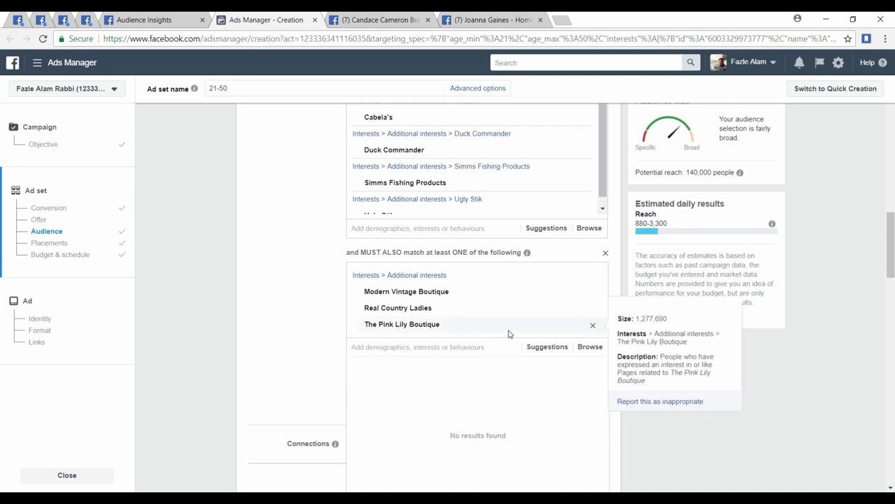
click(592, 329)
Try Saved By The Dress from the Word list as a must-also-match interest and take it out again
key(alt+Tab)
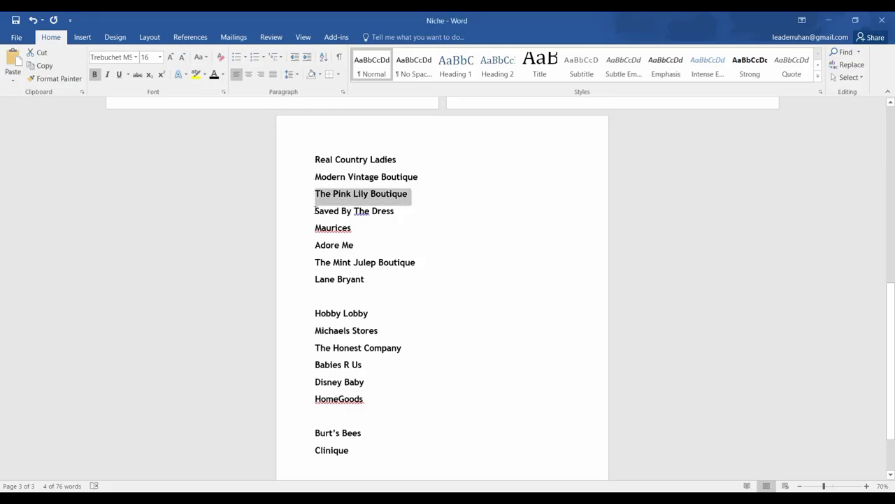
drag(316, 211, 395, 218)
key(ctrl+c)
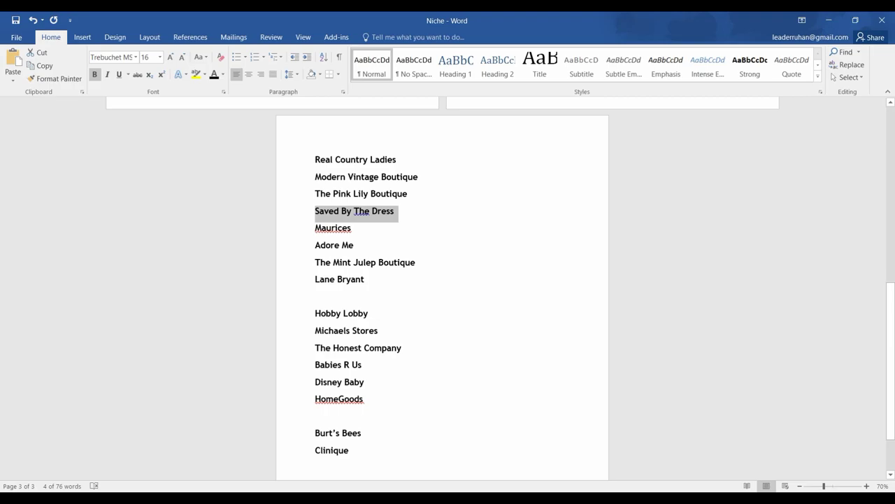
key(alt+Tab)
click(395, 330)
key(ctrl+v)
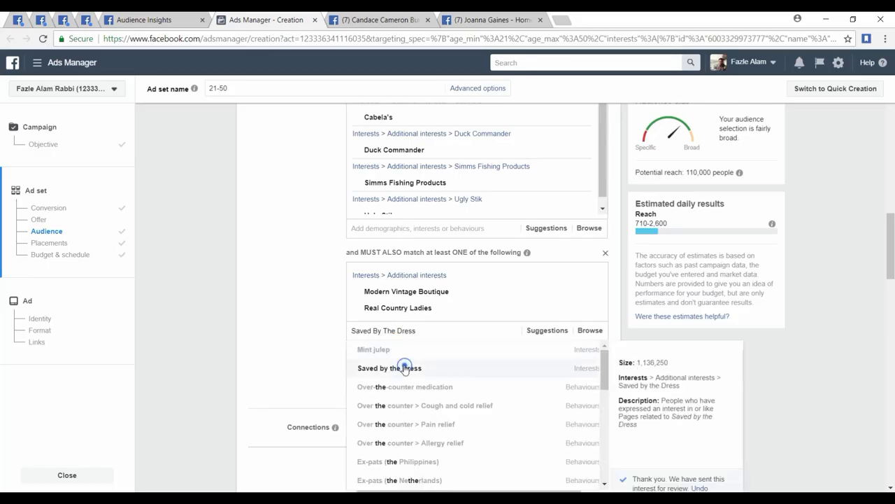
click(404, 368)
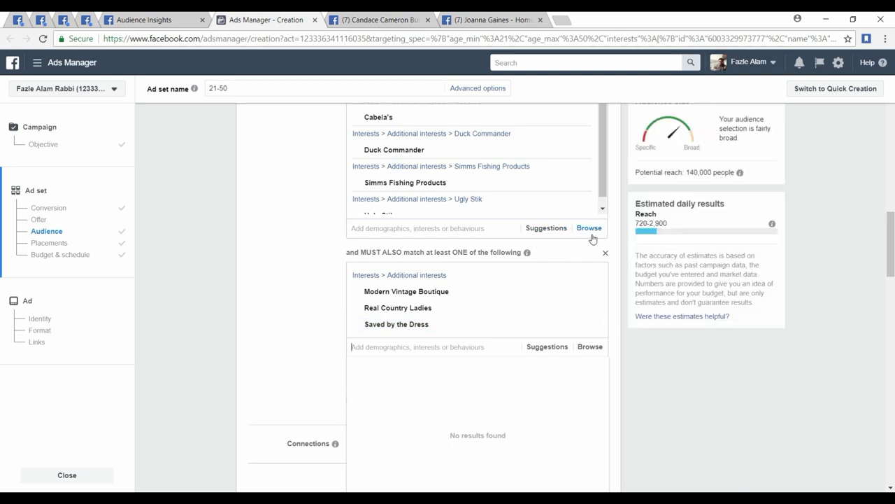
mouse_move(536, 328)
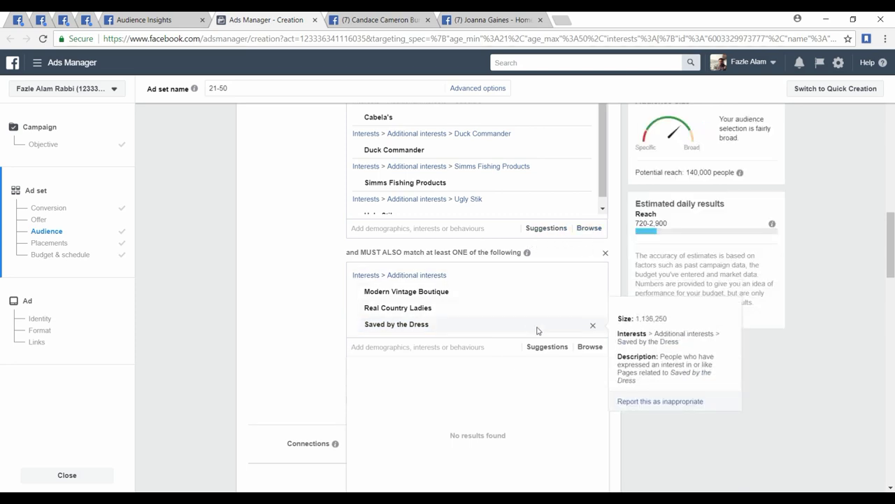
click(589, 325)
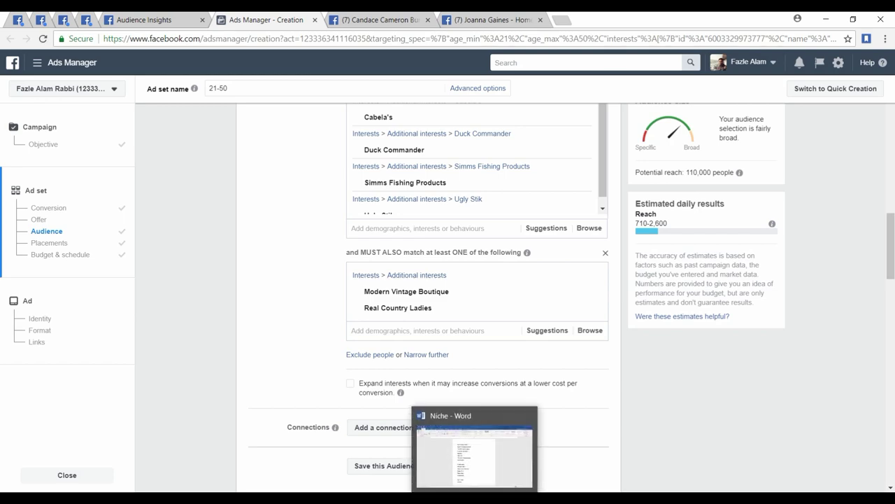
Copy Maurices from the Niche Word document and add it to the ad set's must-also-match interests
click(478, 455)
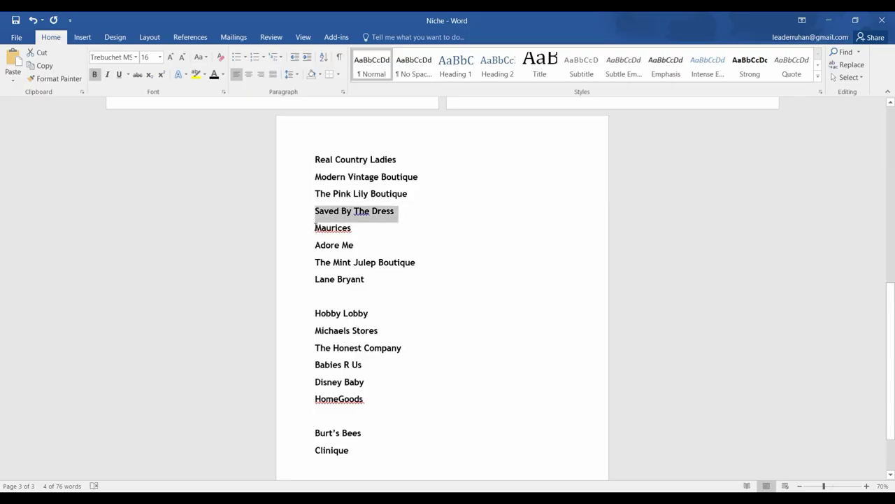
drag(316, 226, 360, 229)
key(ctrl+c)
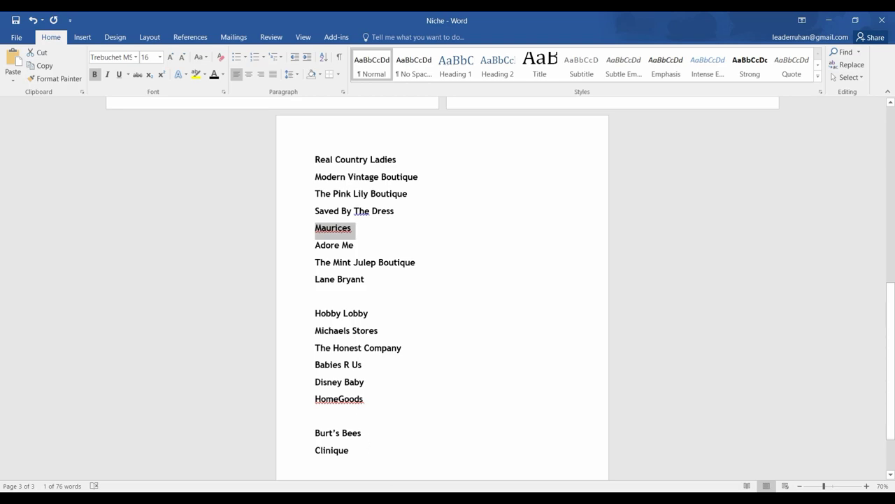
key(alt+Tab)
click(397, 331)
key(ctrl+v)
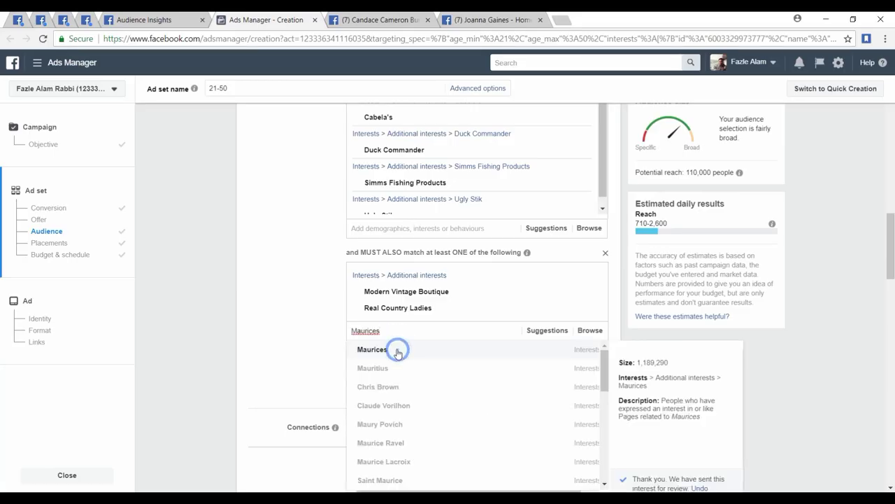
click(396, 350)
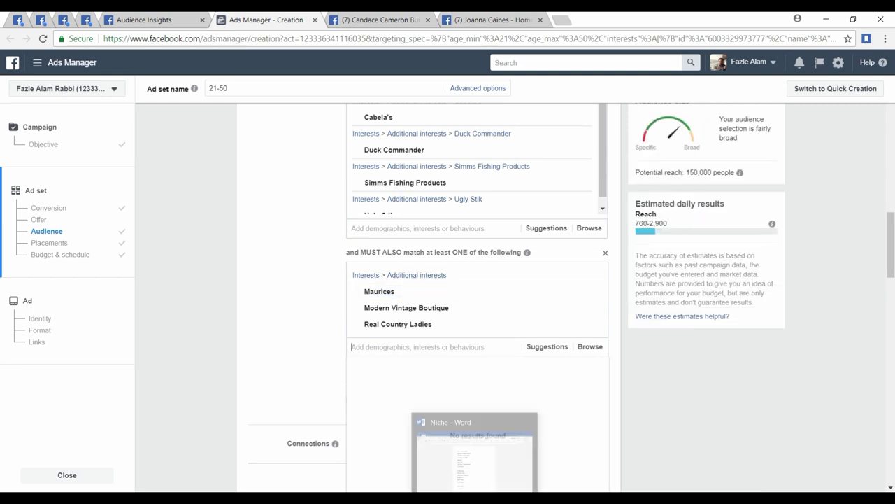
Copy Adore Me from the Word list and add it to the must-also-match interests
click(461, 455)
drag(315, 245, 357, 246)
key(ctrl+c)
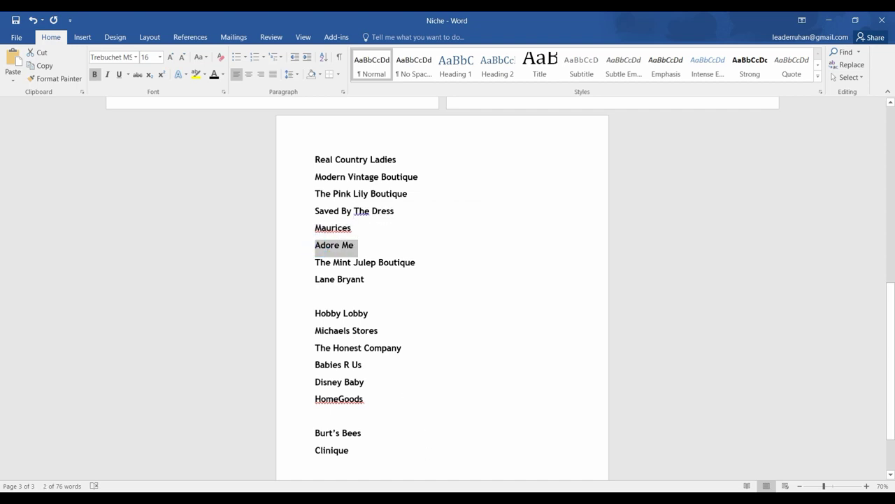
key(alt+Tab)
key(ctrl+v)
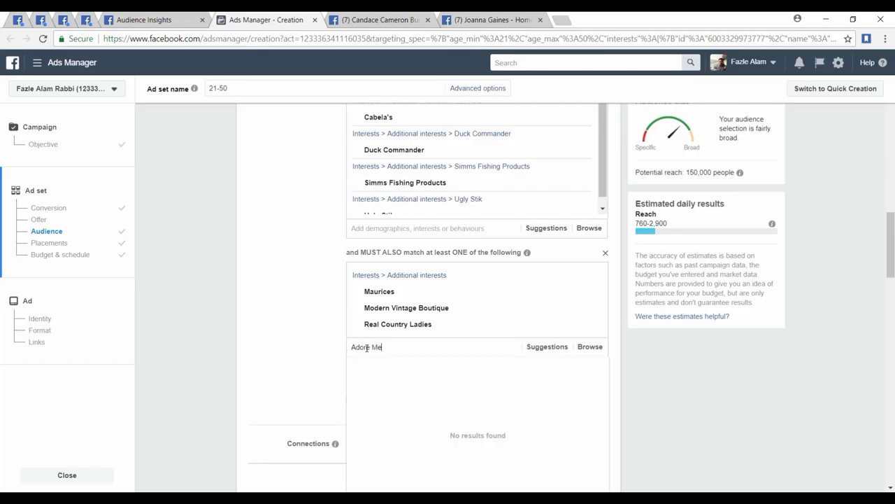
click(388, 384)
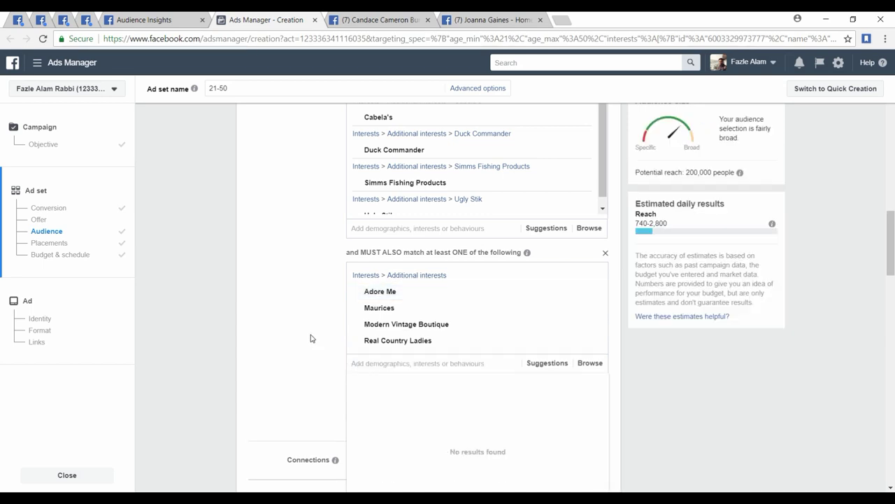
Try The Mint Julep Boutique from the Word list as a must-also-match interest and remove it again
key(alt+Tab)
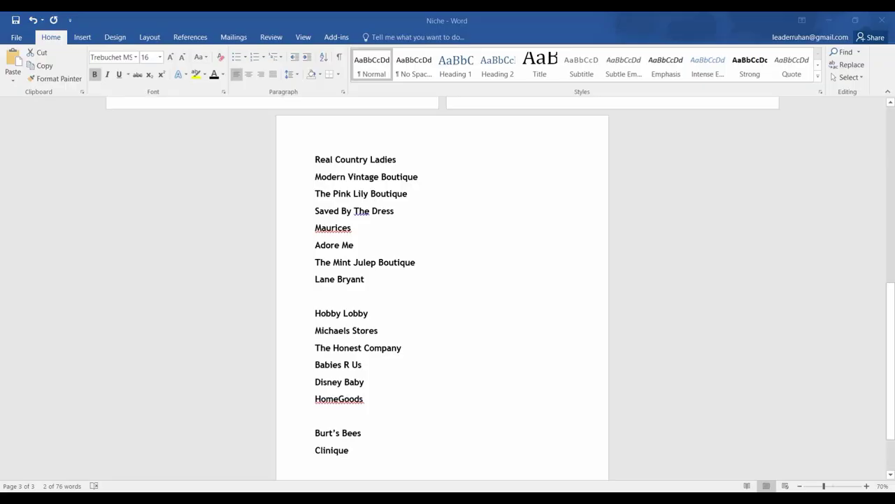
drag(315, 263, 411, 267)
key(ctrl+c)
key(alt+Tab)
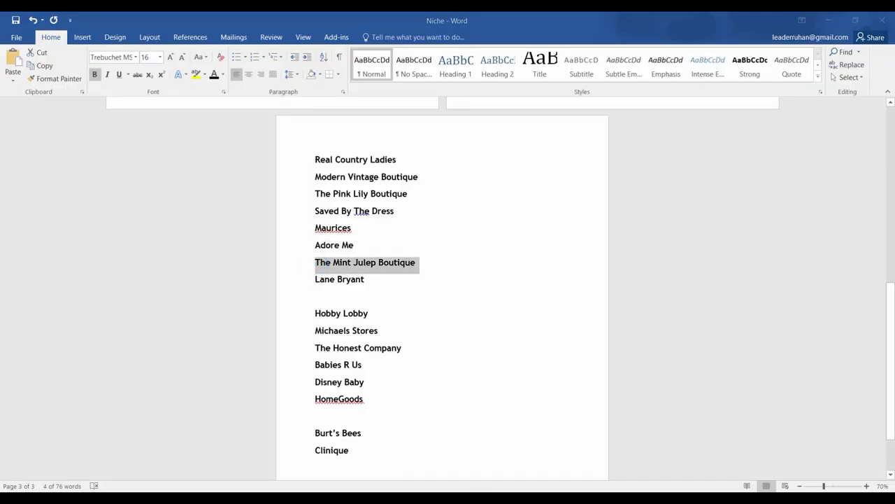
click(376, 359)
key(ctrl+v)
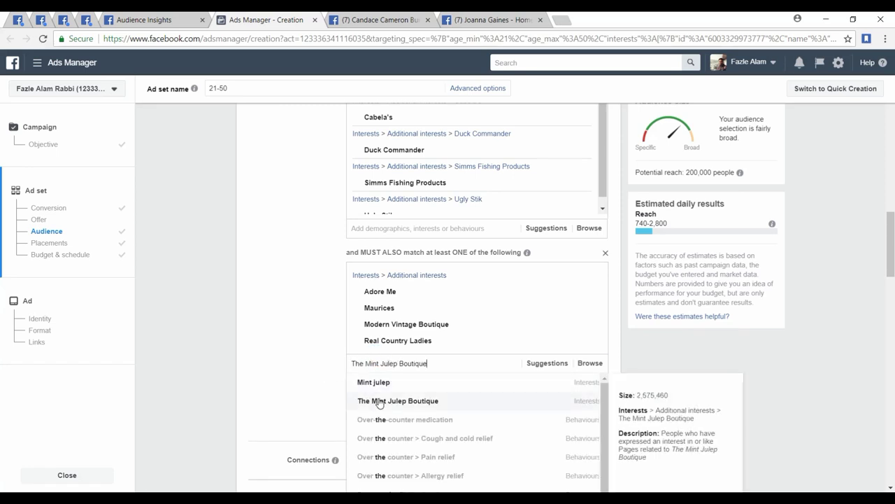
click(378, 401)
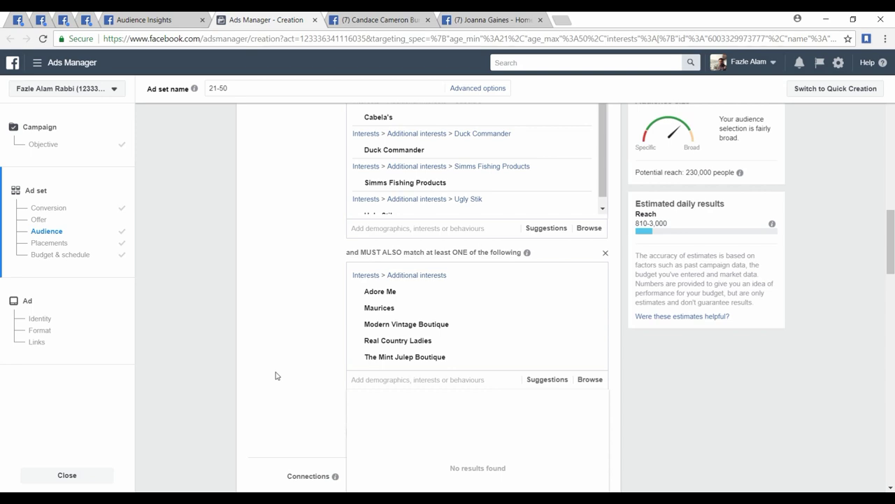
click(591, 360)
Add Lane Bryant from the Word list to the must-also-match interests and close the suggestion list
key(alt+Tab)
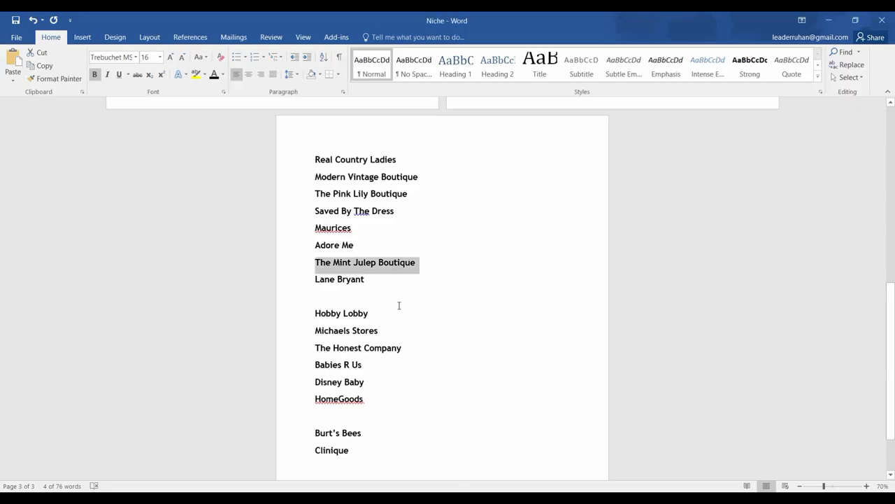
drag(315, 281, 370, 282)
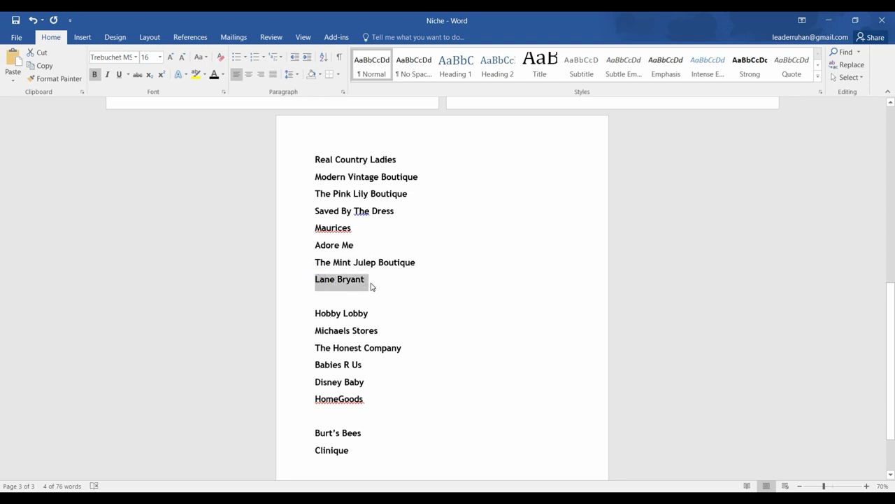
key(ctrl+c)
key(alt+Tab)
click(392, 363)
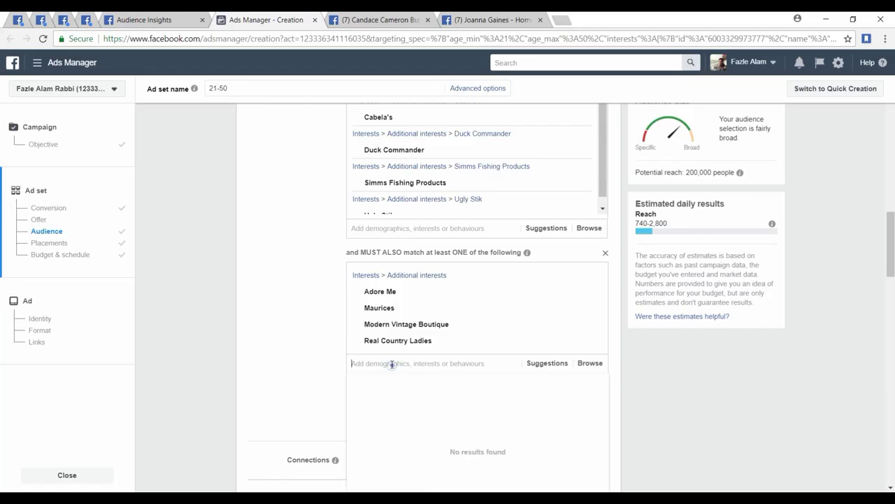
key(ctrl+v)
click(393, 379)
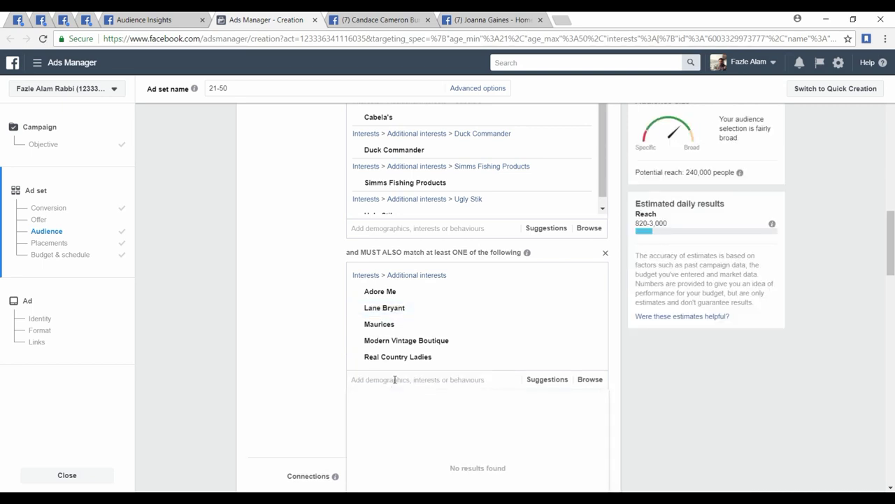
click(303, 343)
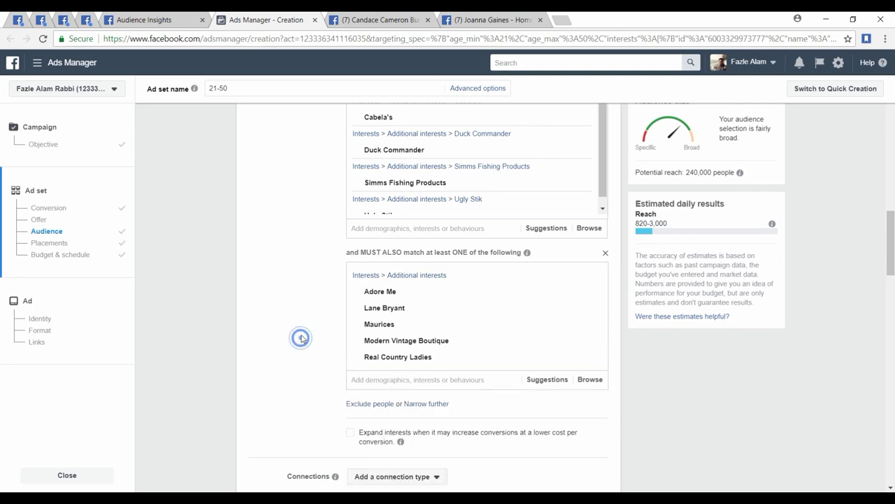
Review the ad set's locations, age, gender and both groups of detailed targeting interests
scroll(322, 315, up, 15)
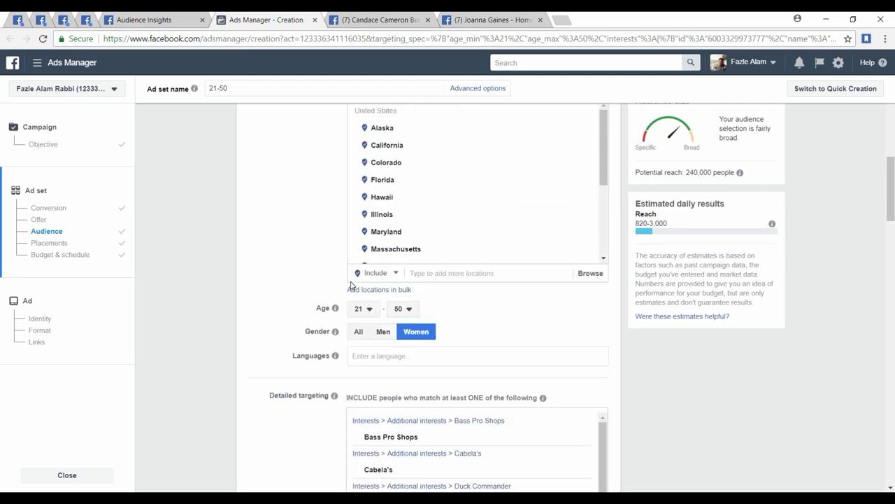
scroll(358, 241, down, 10)
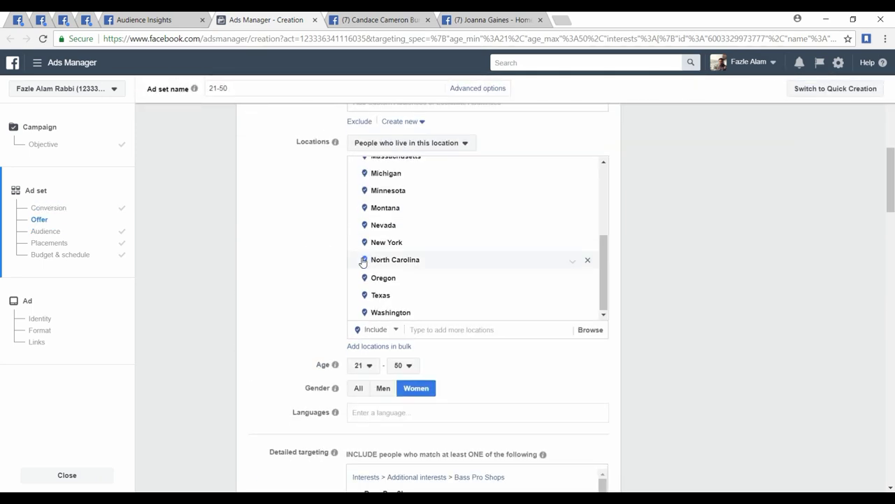
scroll(310, 359, down, 2)
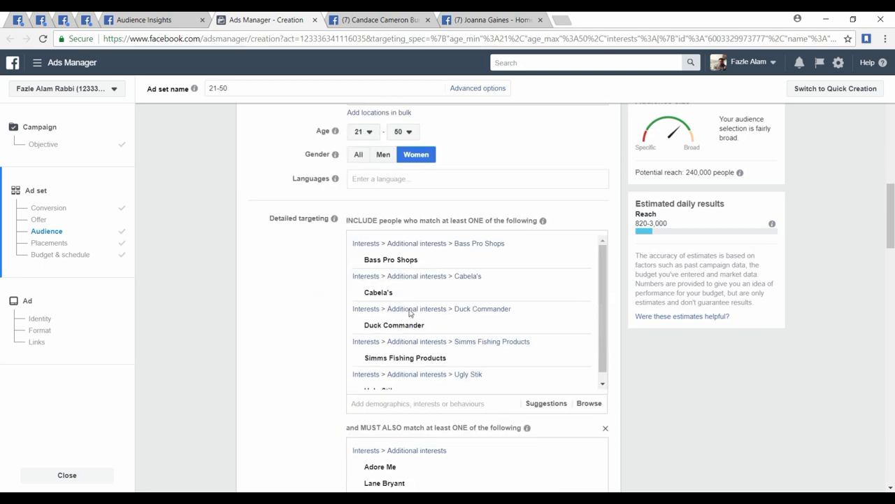
mouse_move(455, 263)
scroll(454, 263, down, 4)
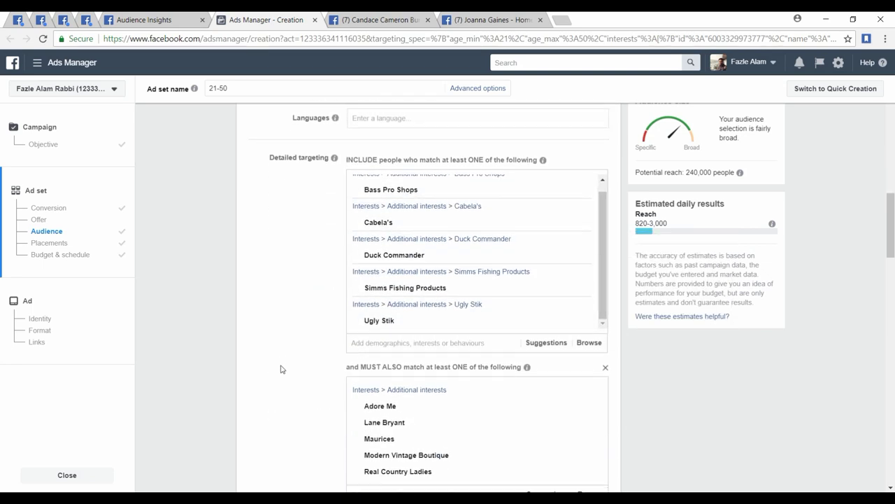
mouse_move(436, 242)
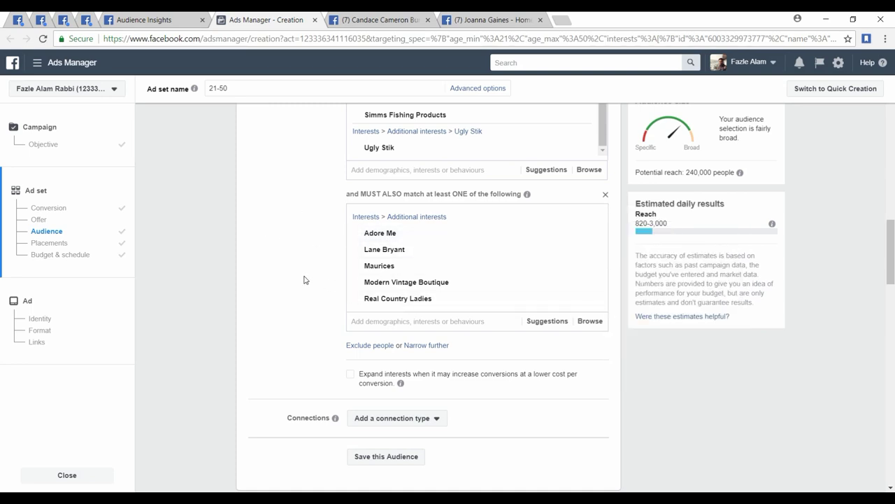
mouse_move(373, 235)
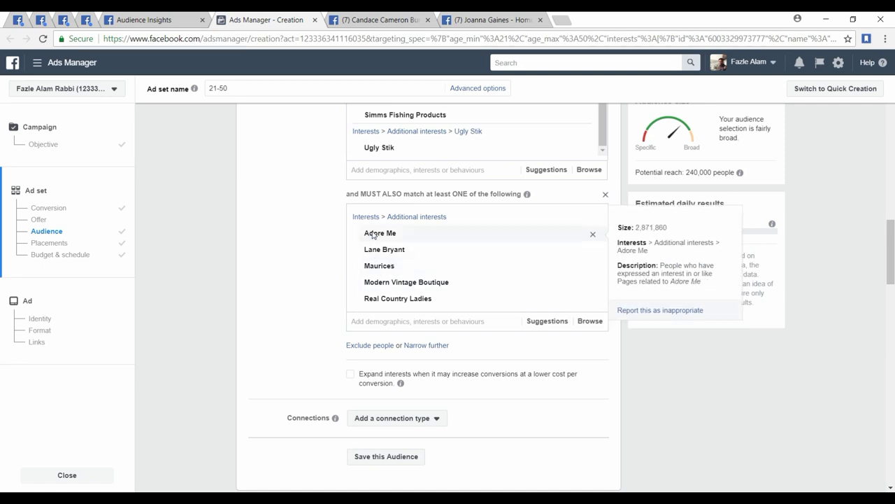
scroll(316, 264, up, 3)
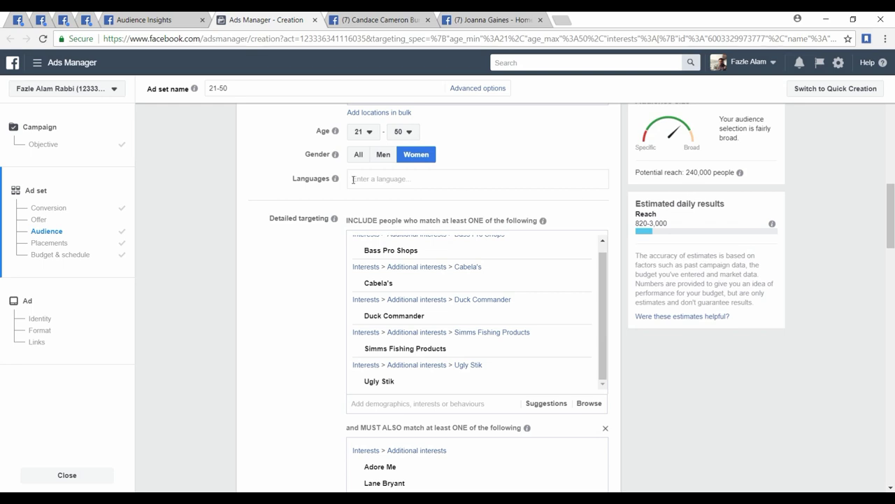
Compare the ad set's potential reach with the gender set to All and to Men, and set it back to Women
scroll(353, 180, up, 1)
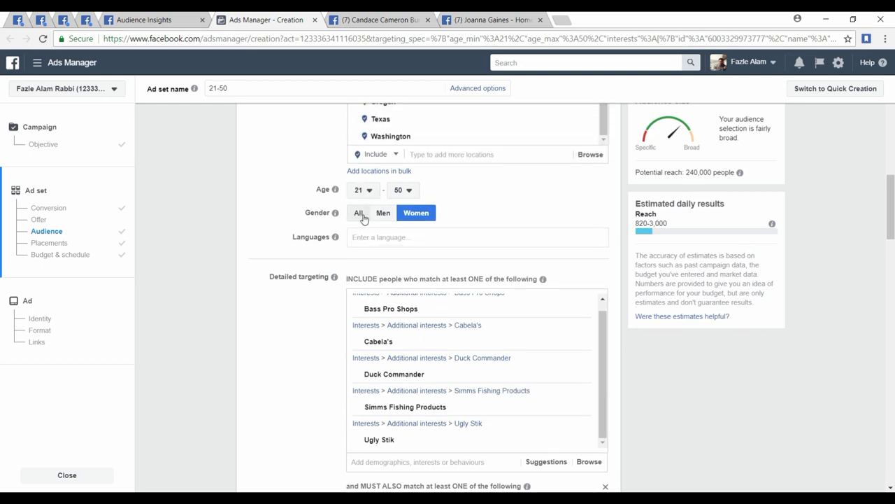
click(359, 216)
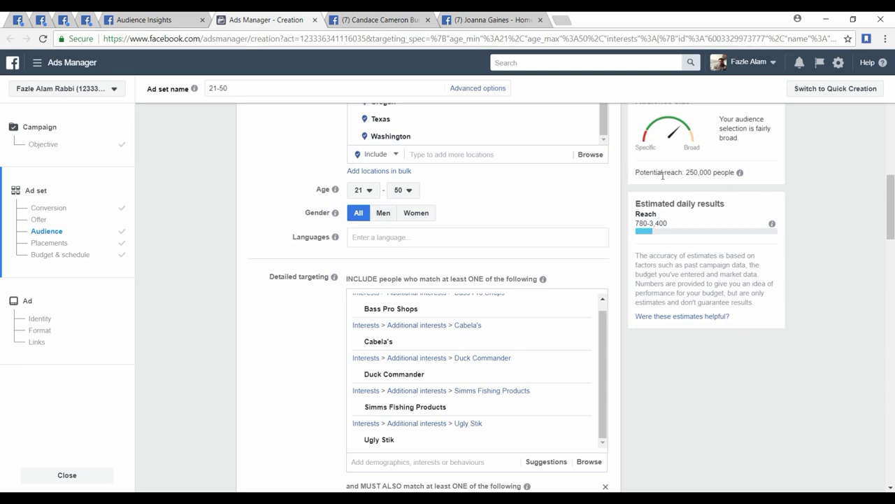
click(384, 215)
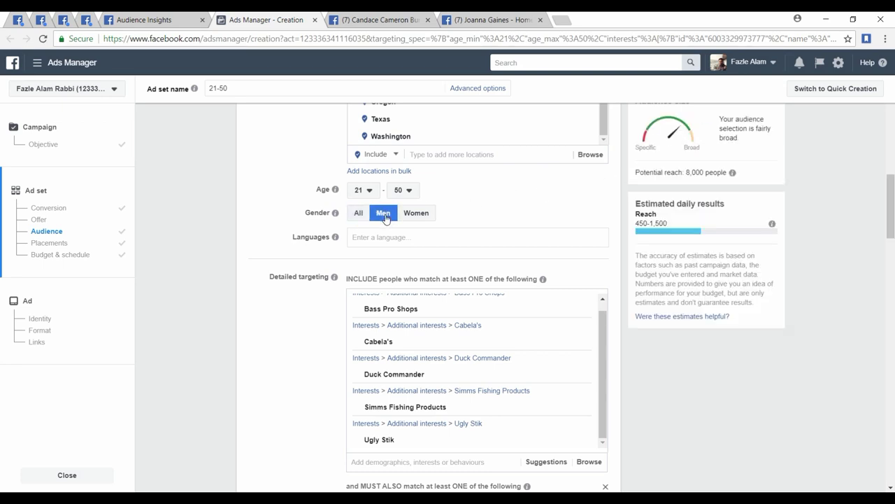
scroll(291, 334, down, 6)
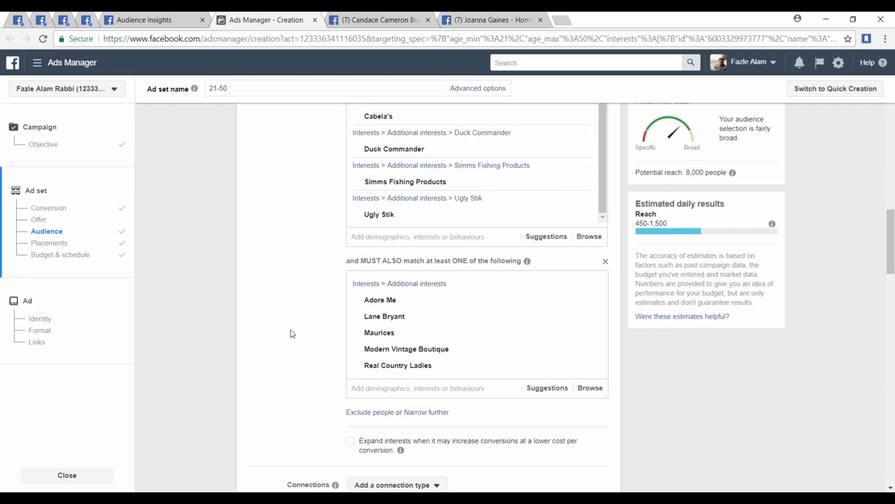
scroll(293, 334, up, 5)
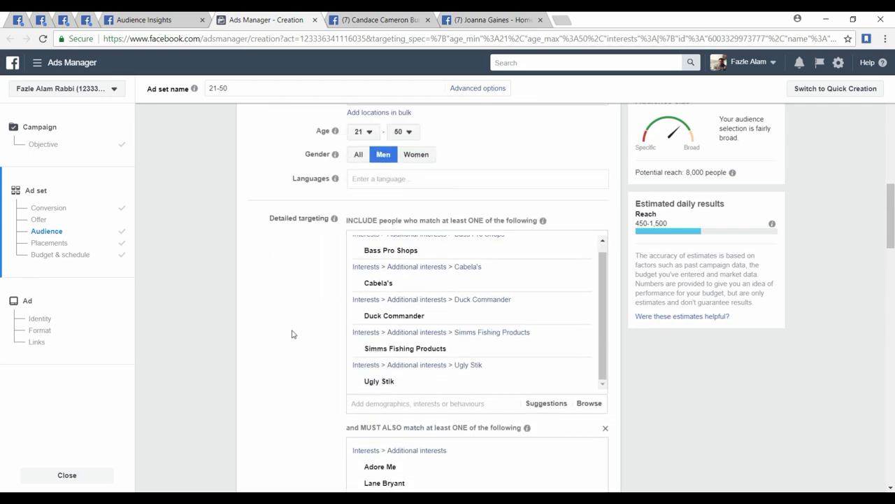
scroll(291, 333, up, 2)
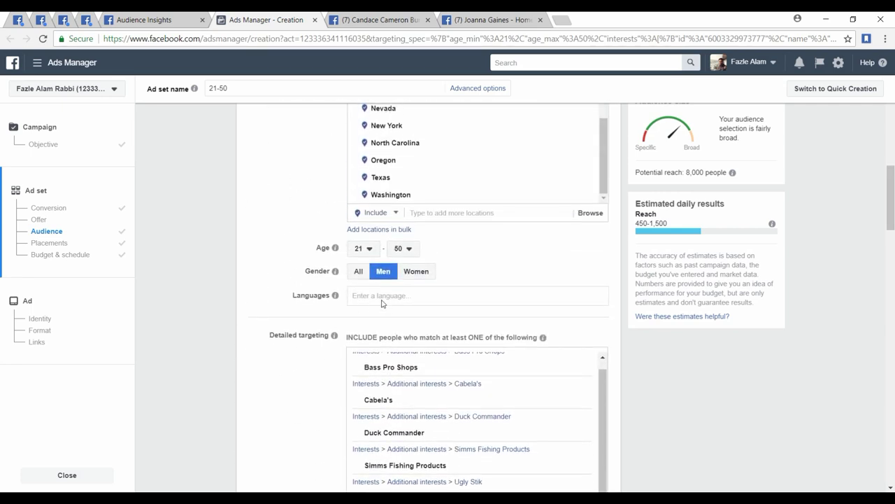
click(411, 274)
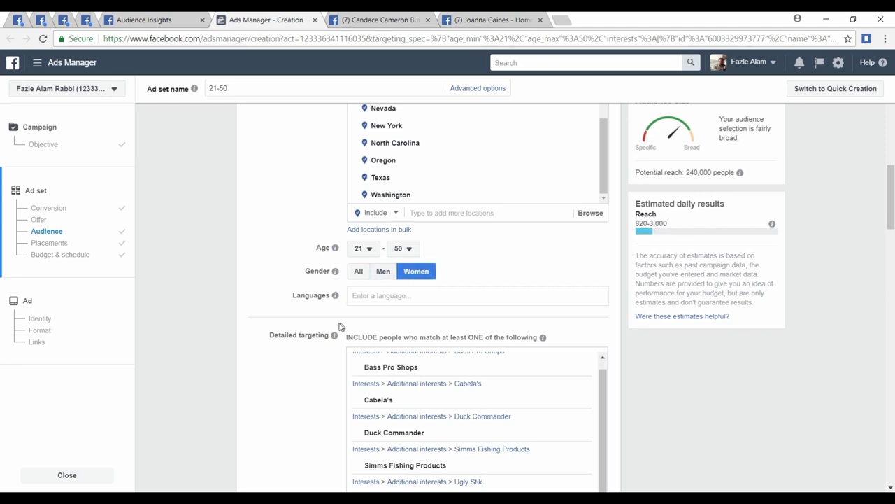
click(310, 370)
scroll(324, 392, down, 2)
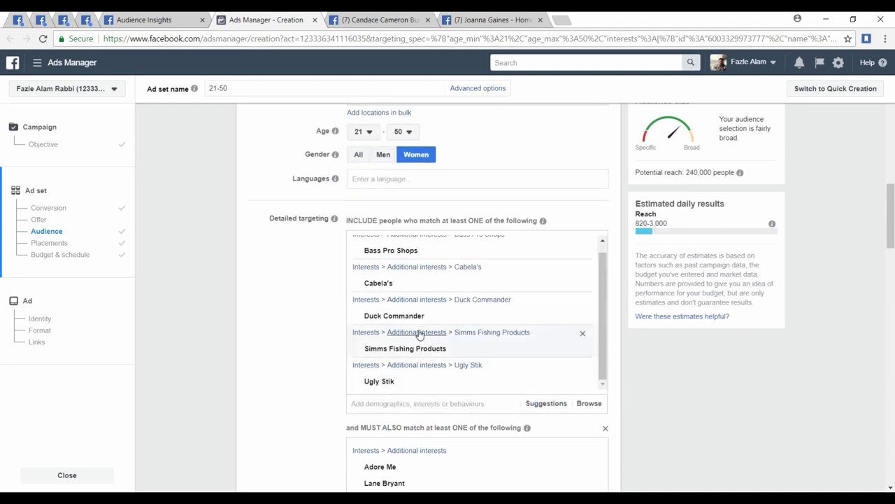
scroll(370, 355, down, 1)
scroll(306, 380, down, 1)
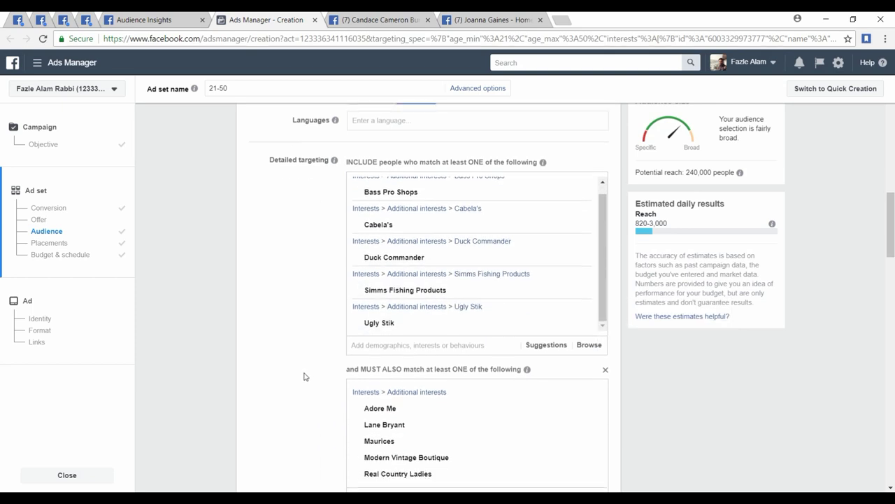
scroll(288, 348, down, 3)
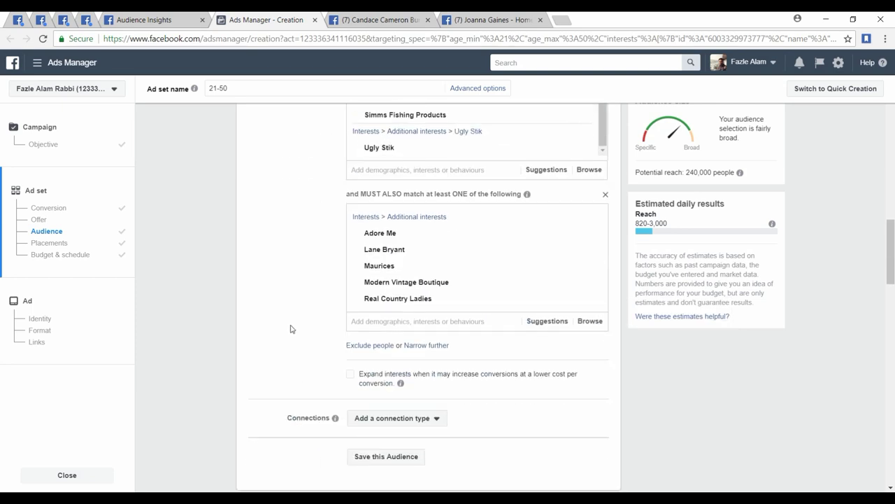
Look through the pinned outdoor brand pages, including Berkley Fishing and Field & Stream, and examine the Gander Outdoors page's location and posts
click(17, 18)
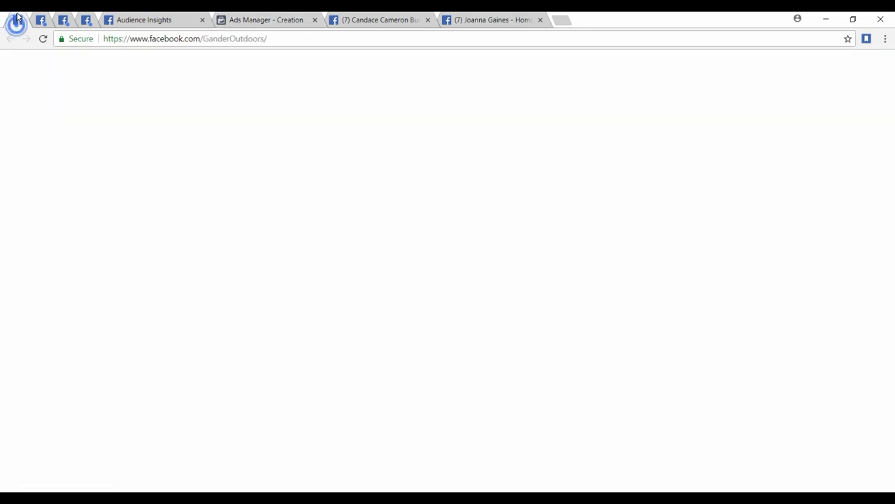
click(39, 17)
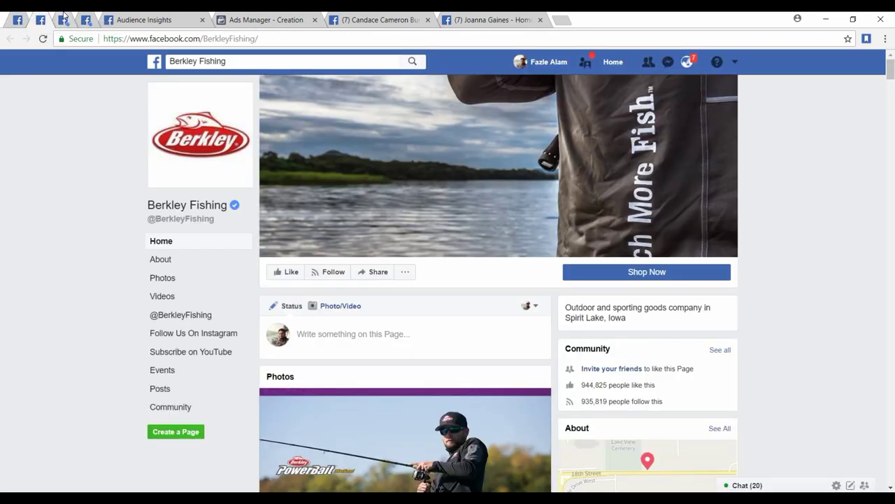
click(62, 18)
click(83, 18)
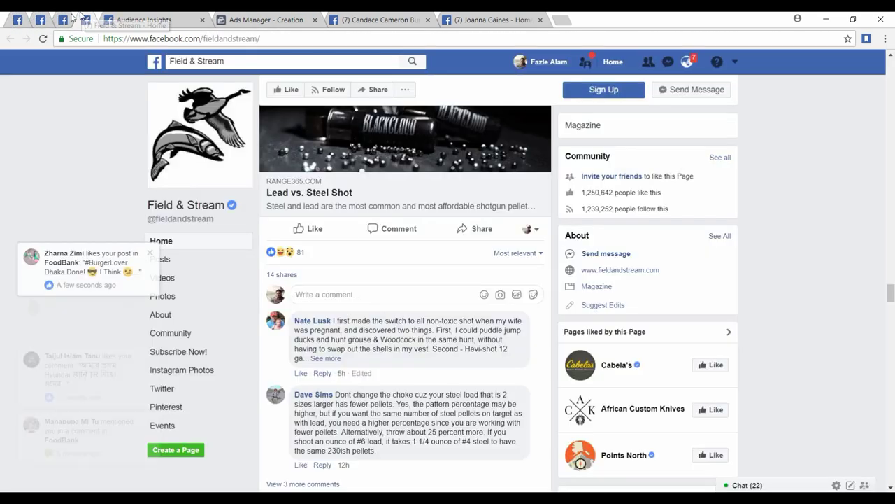
click(15, 20)
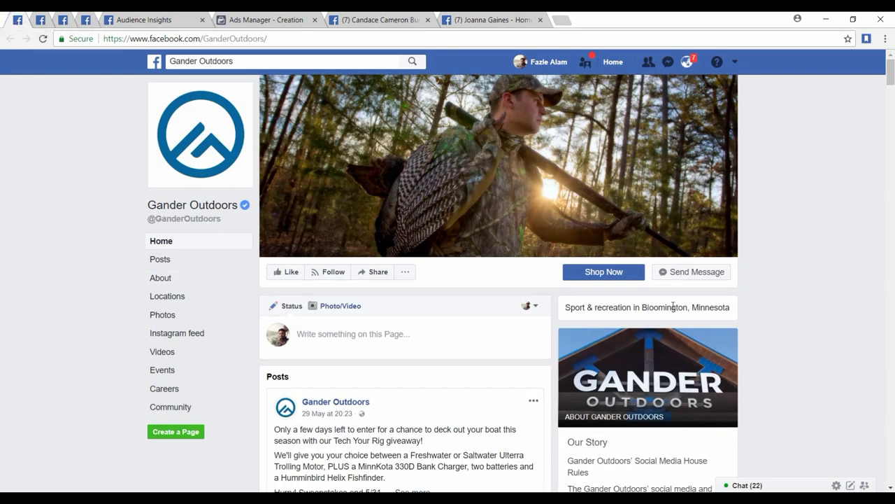
scroll(531, 290, down, 10)
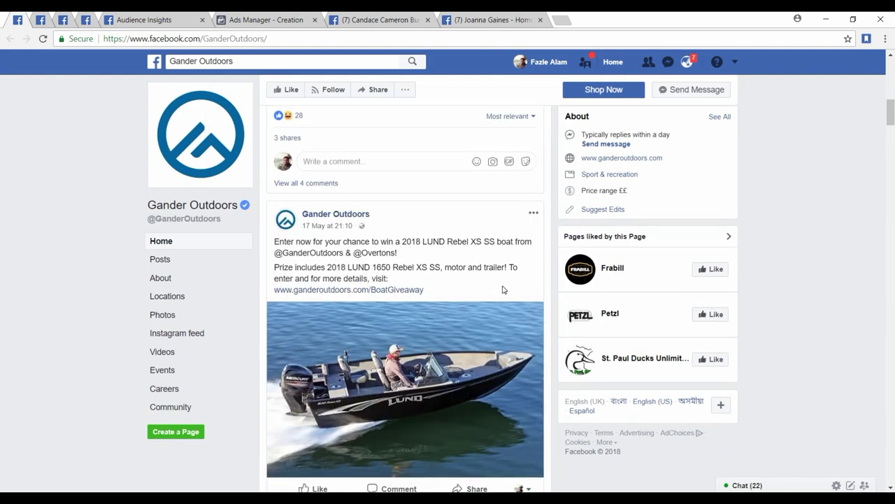
scroll(502, 290, up, 5)
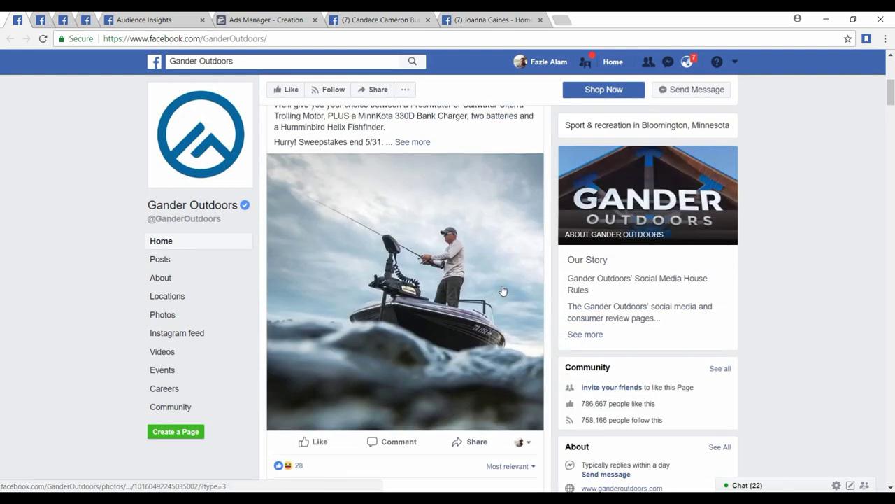
scroll(502, 289, up, 3)
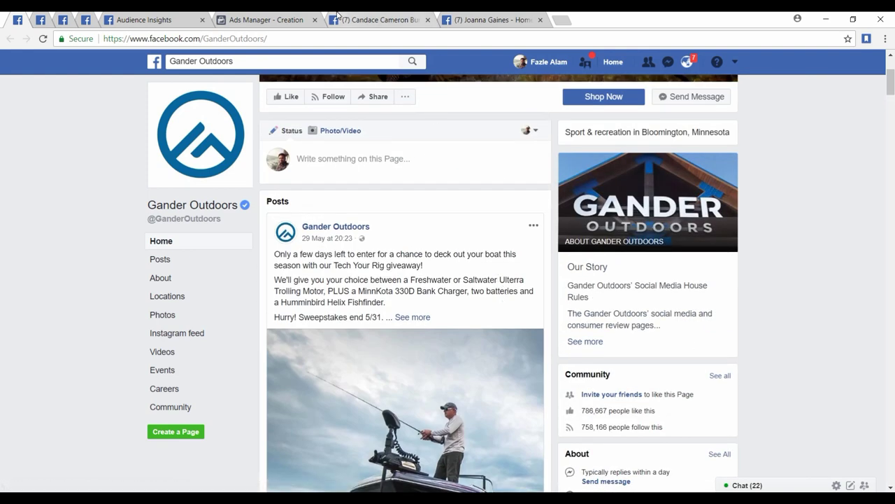
Search for "gander" in the ad set's first detailed targeting group and close the suggestions without adding an interest
click(342, 19)
click(266, 20)
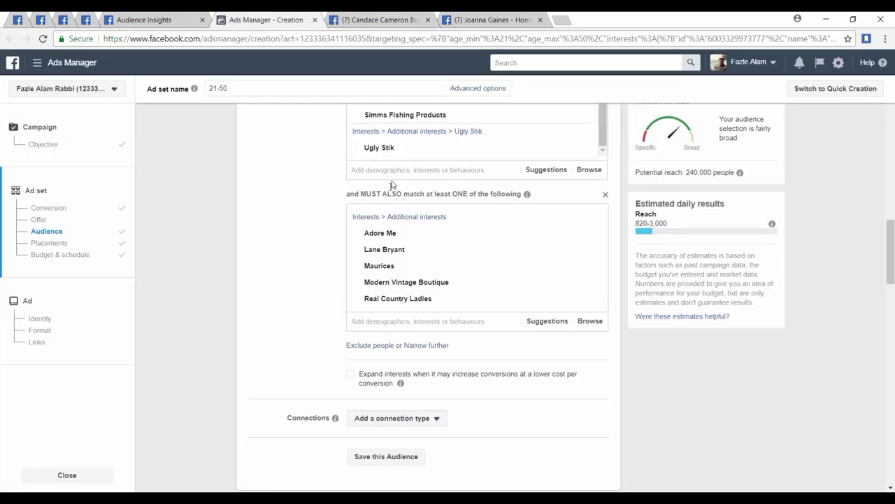
scroll(391, 182, up, 1)
click(395, 227)
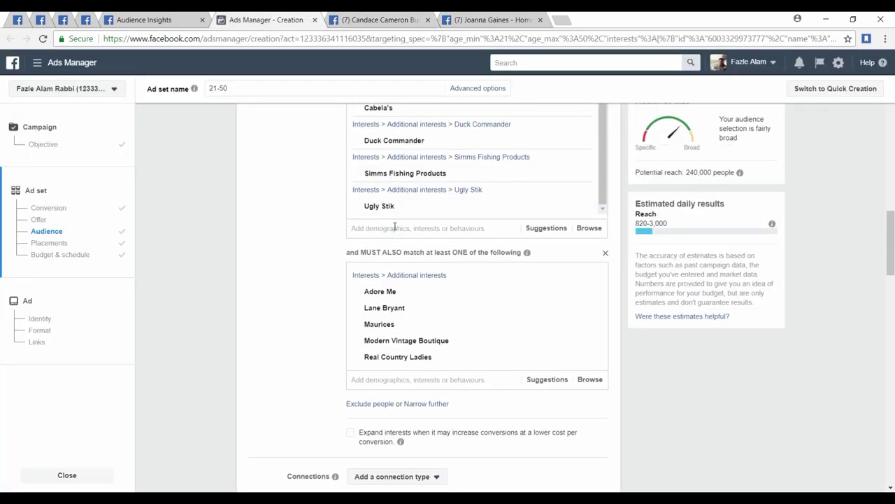
text(gan)
key(BackSpace)
key(BackSpace)
key(BackSpace)
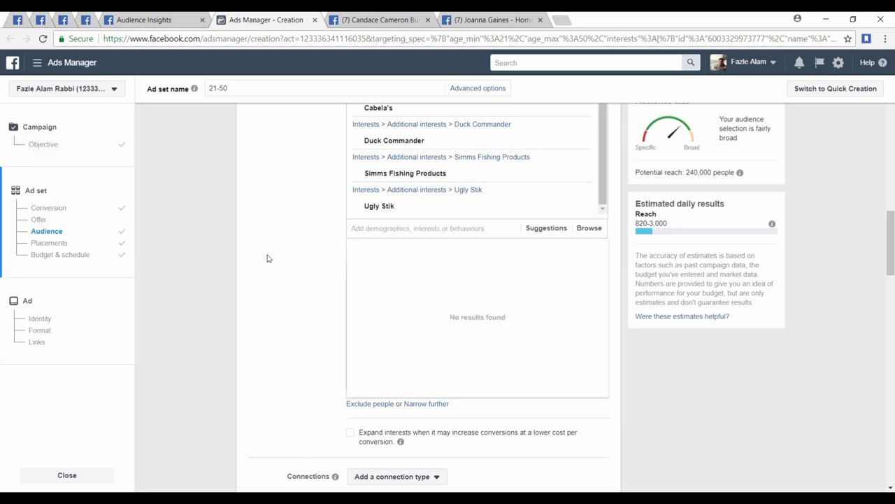
click(267, 258)
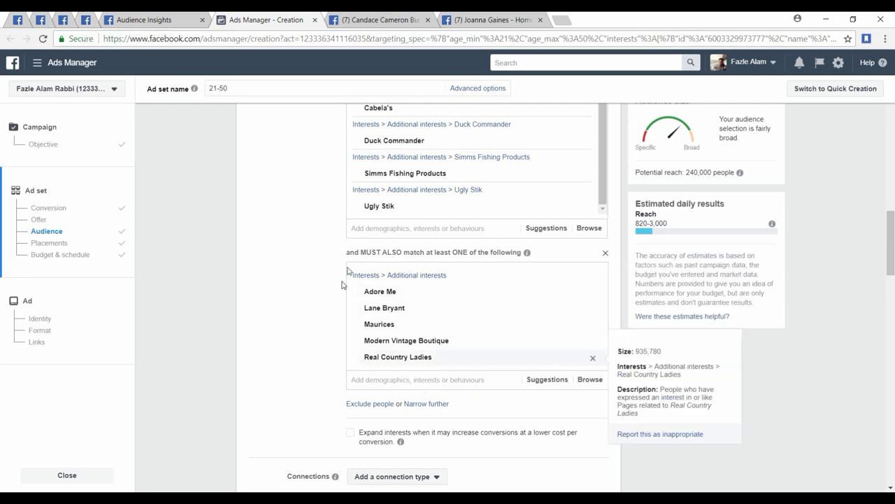
click(418, 229)
text(gander)
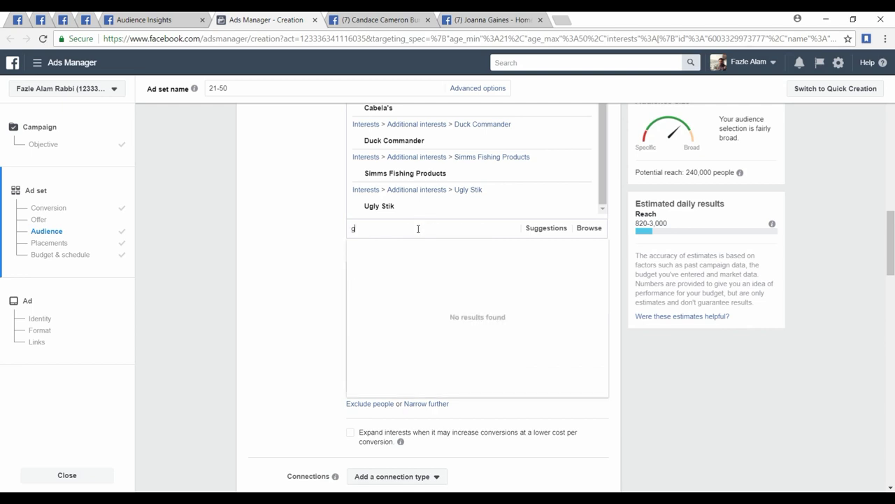
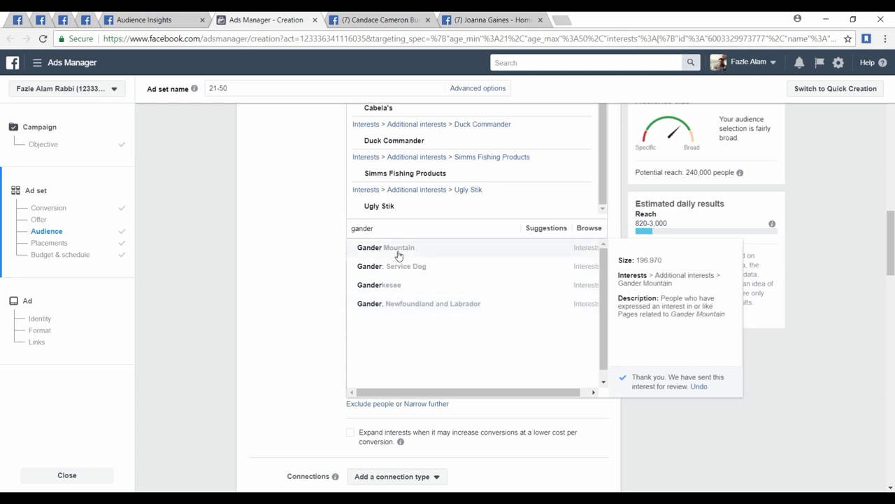
click(280, 227)
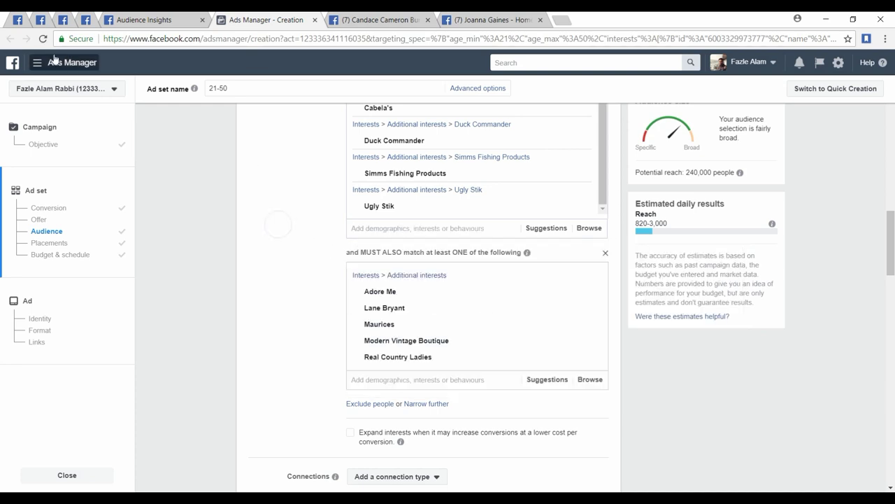
Return to the pinned Gander Outdoors page and close it
click(17, 21)
right_click(19, 23)
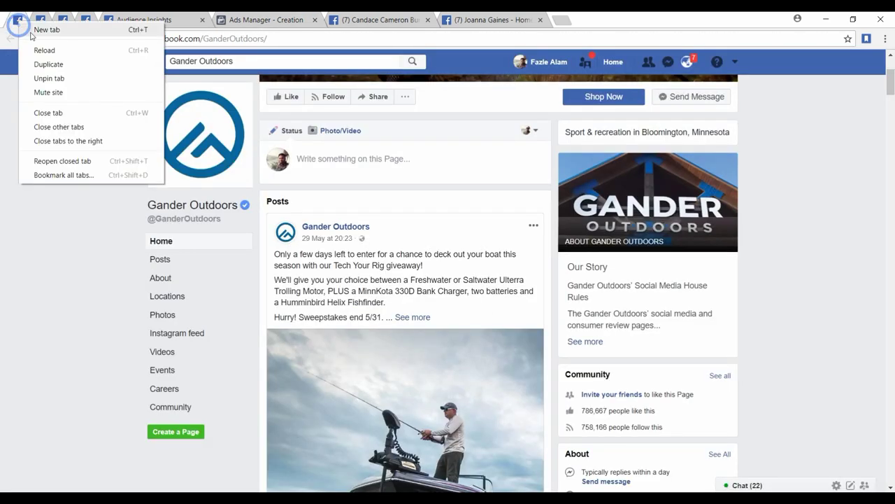
click(66, 116)
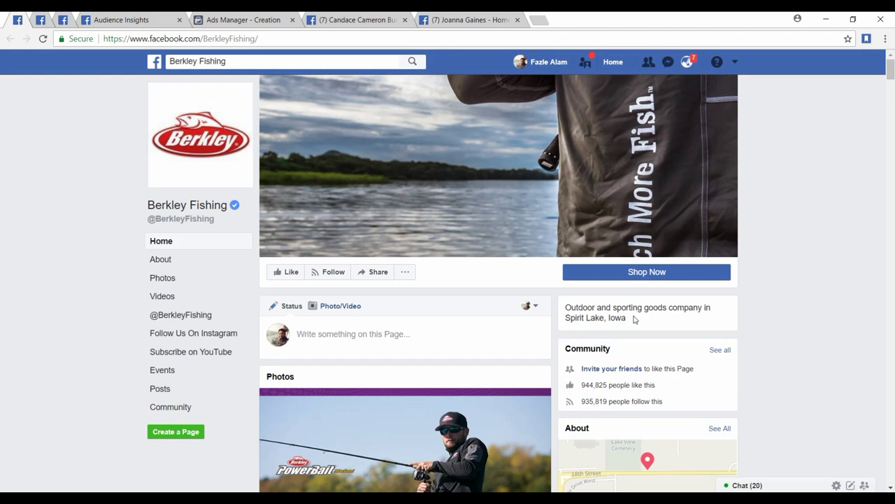
Try Berkley (fishing) as an interest in the ad set's first detailed targeting group and remove it again
click(271, 18)
click(376, 231)
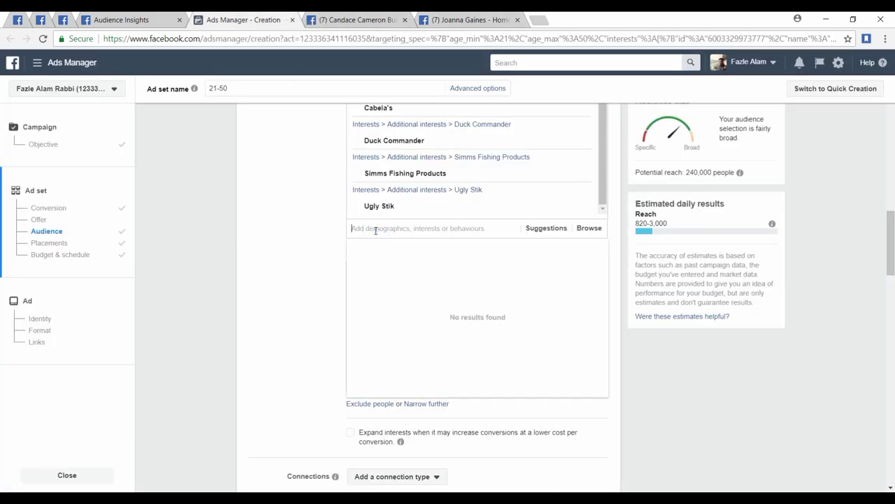
text(berkley fish)
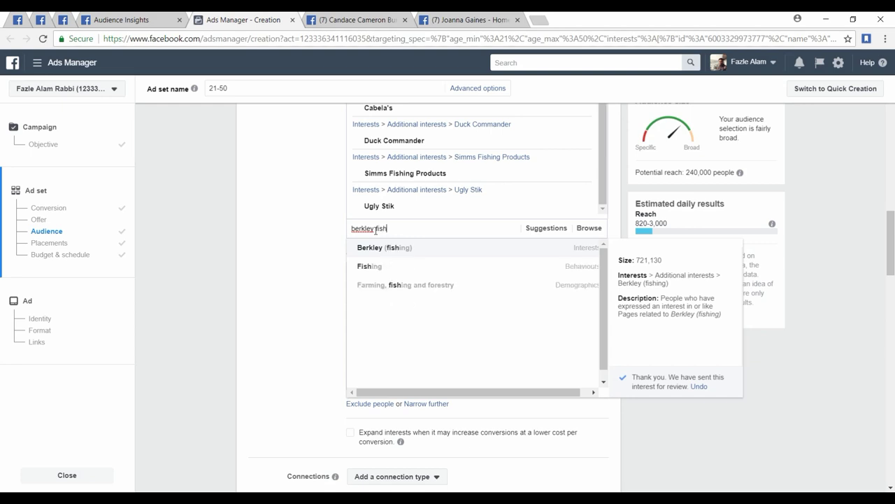
click(396, 248)
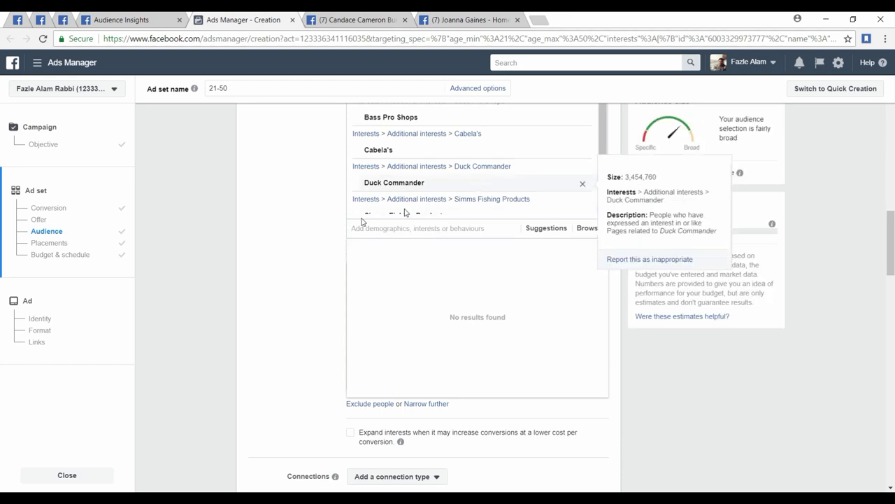
scroll(306, 206, up, 2)
scroll(454, 247, down, 1)
scroll(532, 210, up, 1)
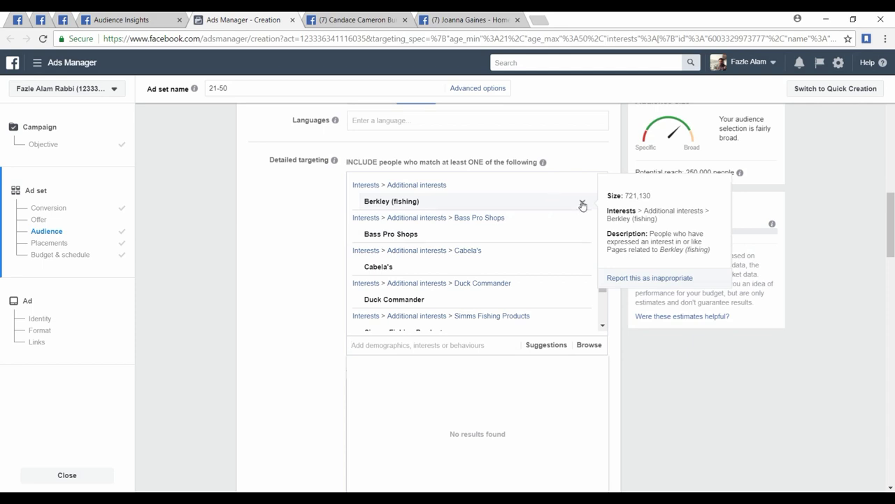
click(584, 205)
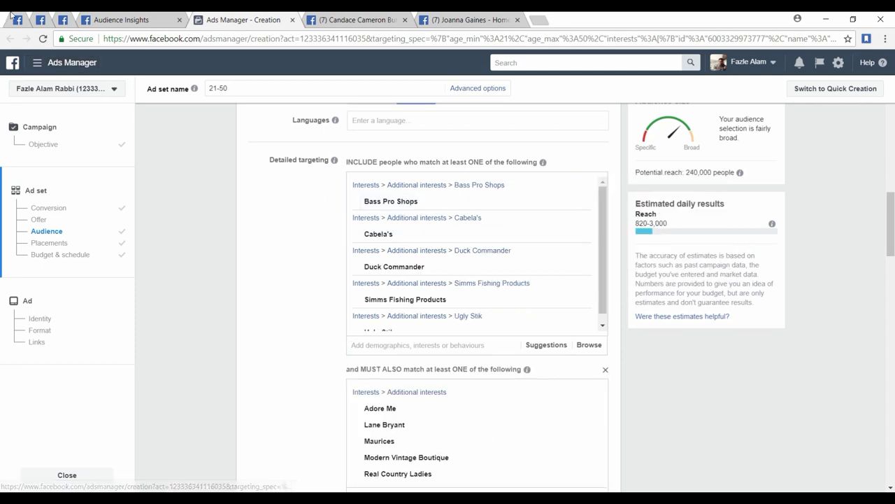
Look over the Berkley Fishing page's posts and liked pages, and close the page
click(18, 19)
scroll(349, 283, down, 15)
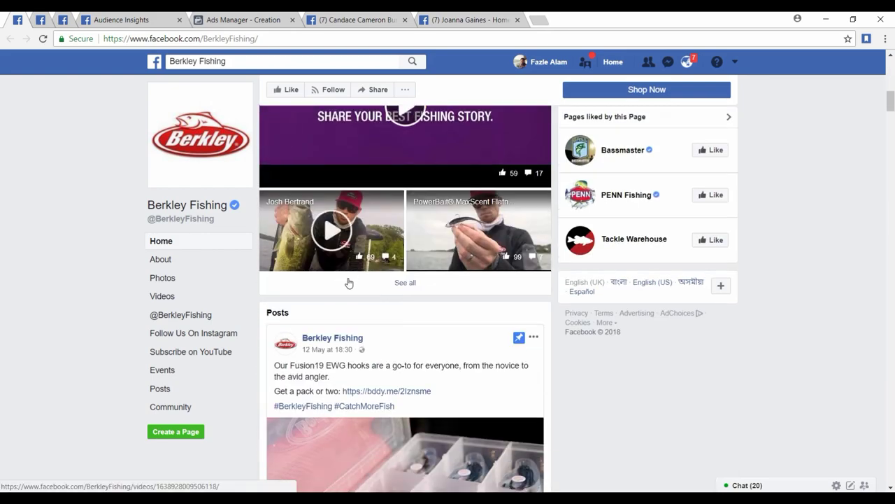
scroll(349, 283, up, 15)
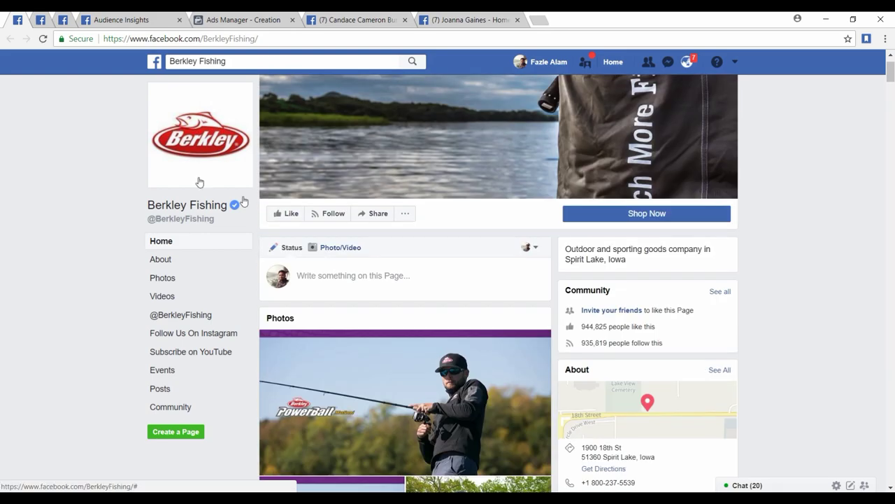
scroll(200, 182, up, 1)
right_click(12, 19)
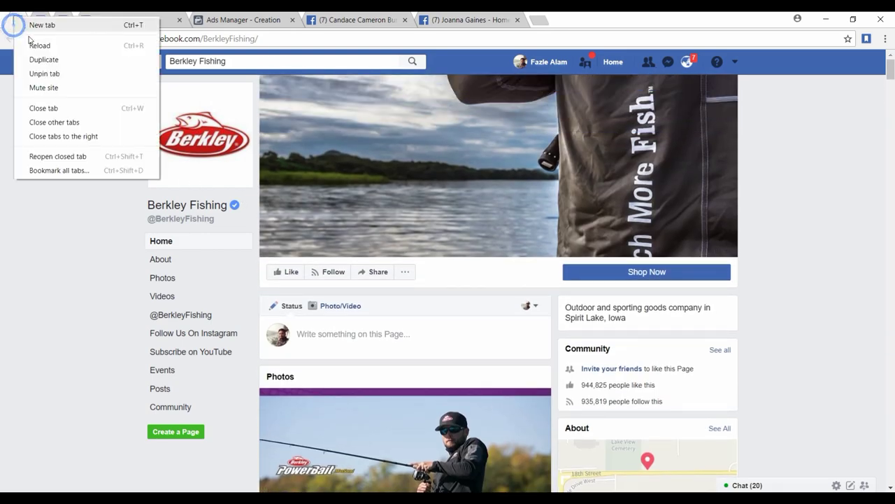
click(66, 110)
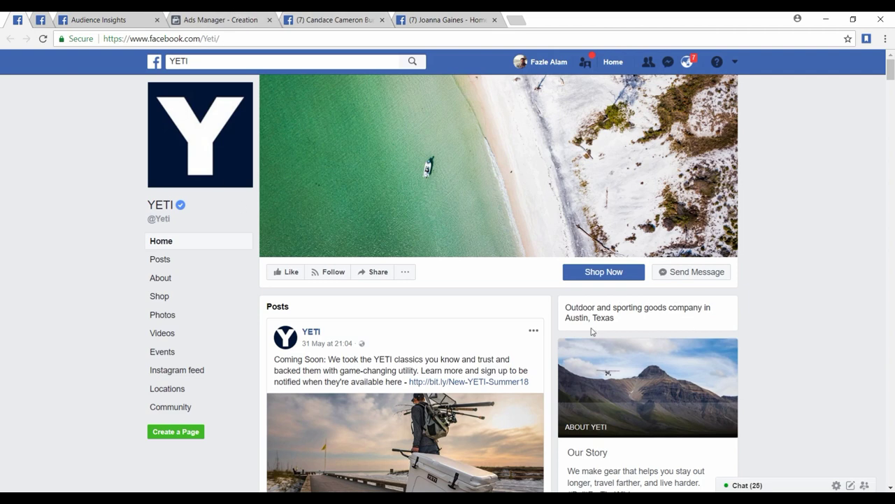
Look over the YETI page's posts and the pages it likes
scroll(408, 309, down, 8)
scroll(363, 234, up, 7)
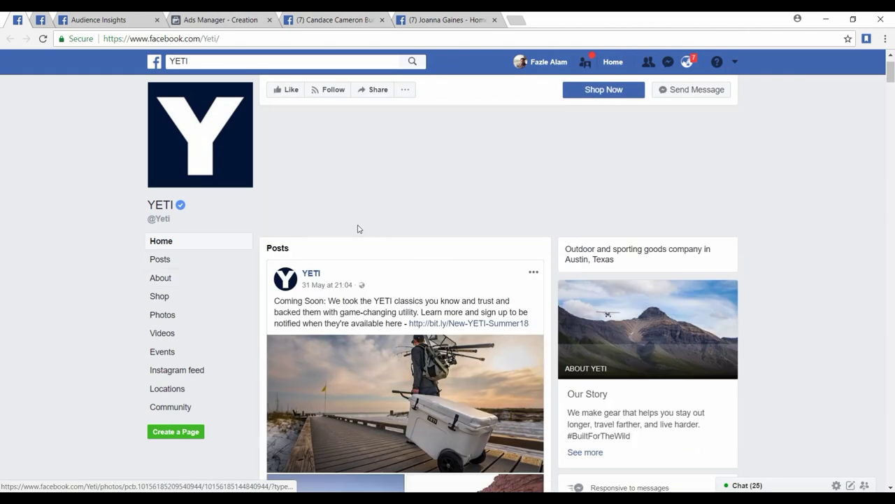
scroll(391, 315, down, 10)
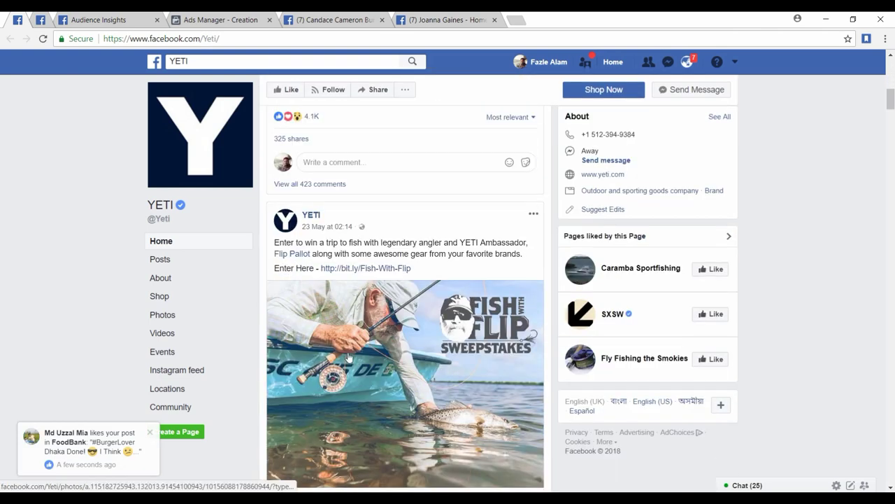
scroll(349, 357, down, 3)
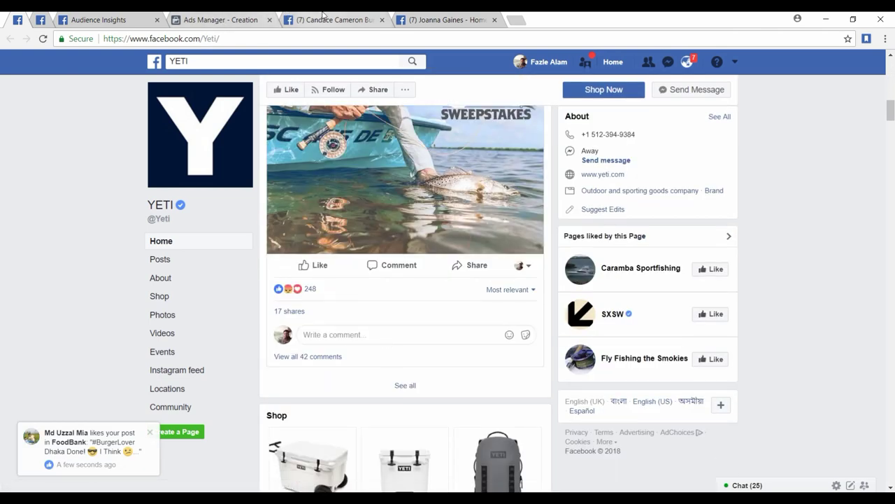
Try Yeti as an interest in the ad set's first detailed targeting group and remove it again
click(222, 19)
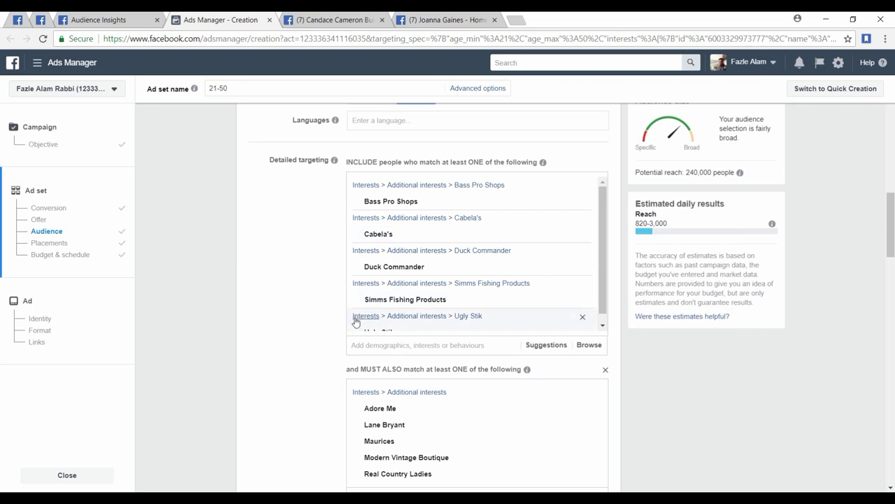
click(384, 343)
text(yeti)
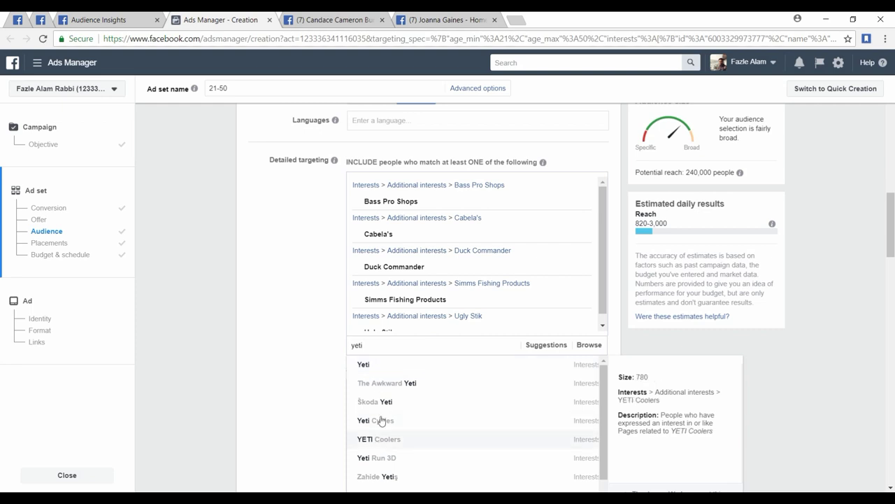
click(387, 366)
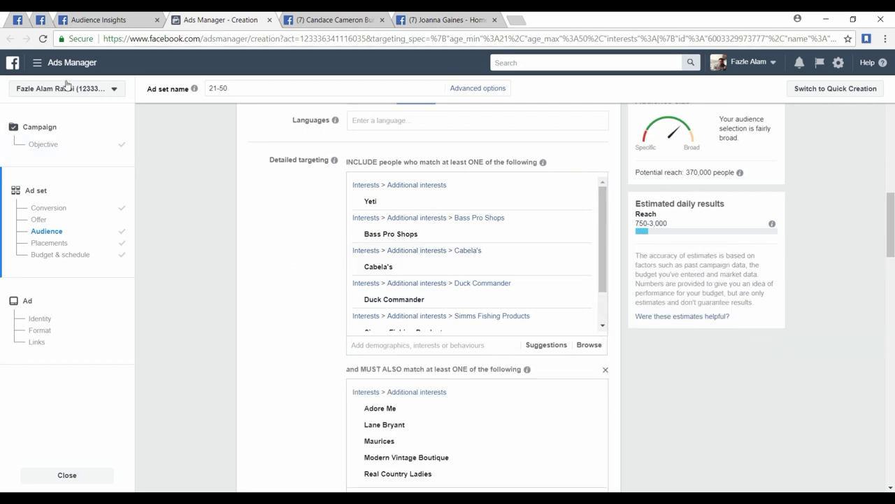
click(584, 202)
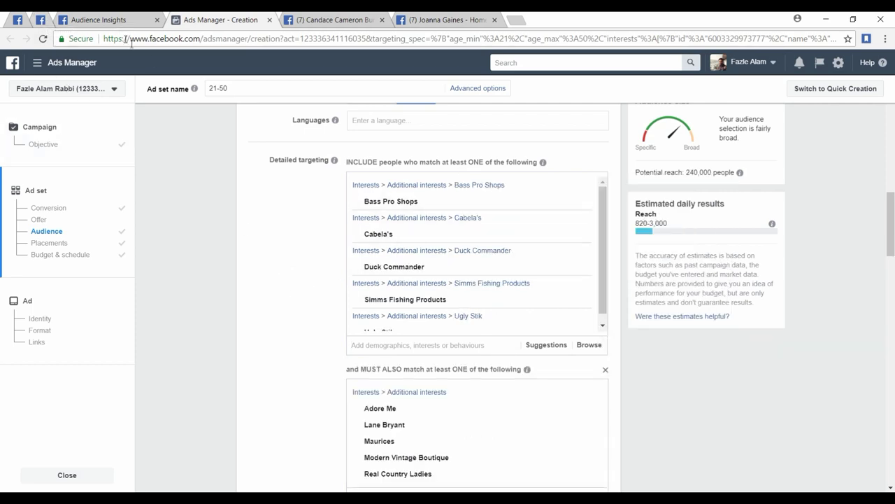
Check the pinned Field & Stream page and try Field & Stream as an interest in the ad set's first detailed targeting group
click(42, 20)
click(243, 15)
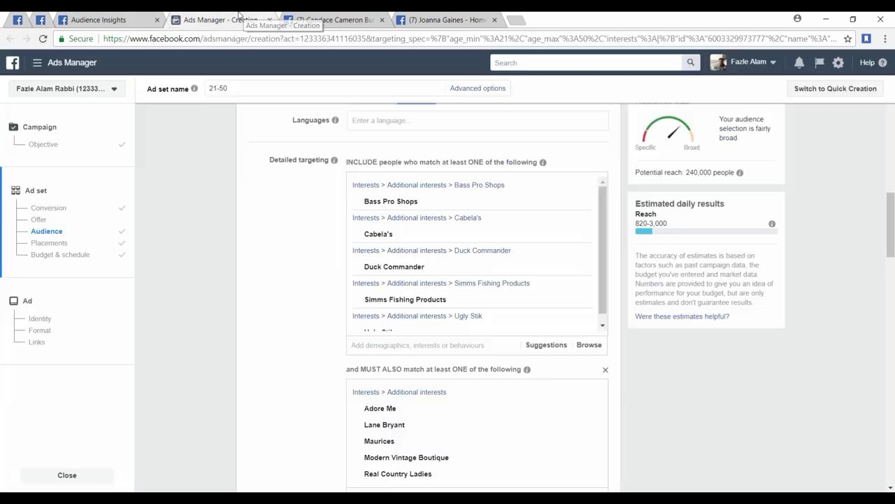
click(393, 345)
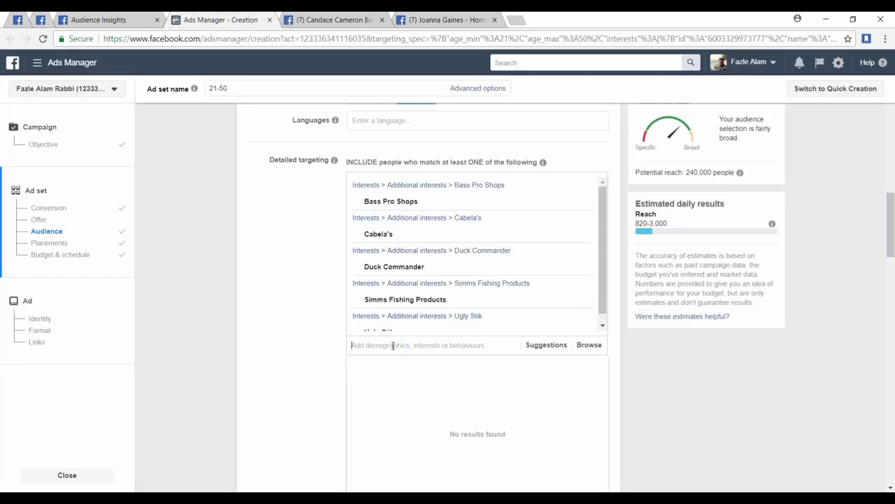
text(field & stream)
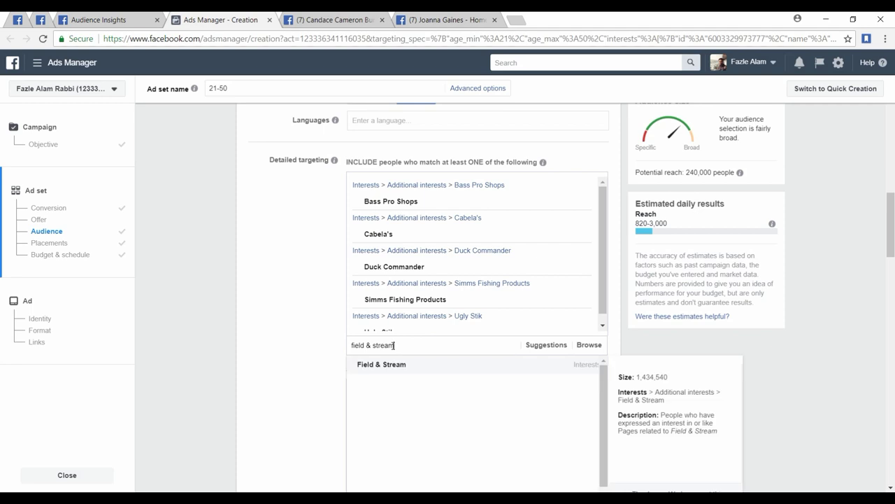
click(395, 364)
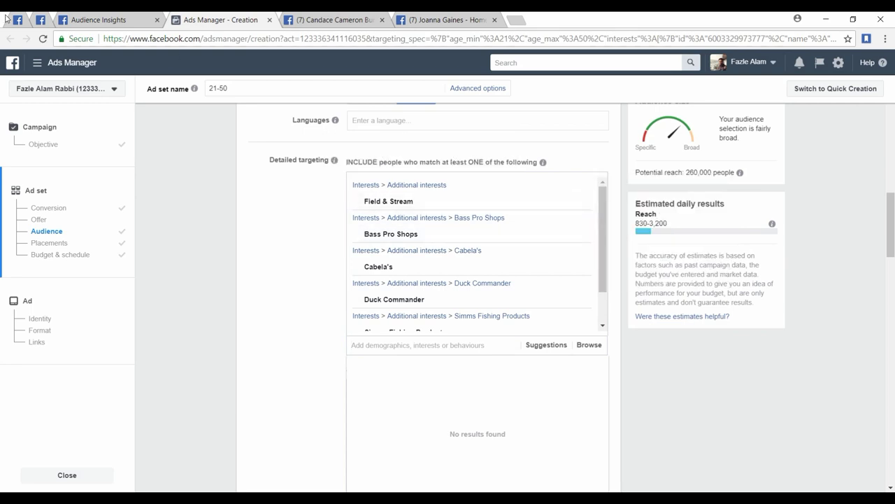
Return to the pinned Field & Stream page and close it
click(42, 14)
right_click(42, 15)
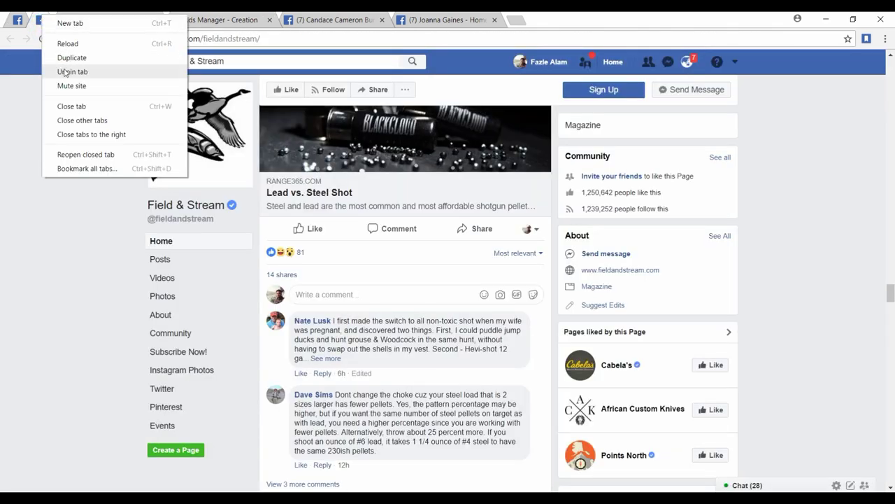
click(73, 106)
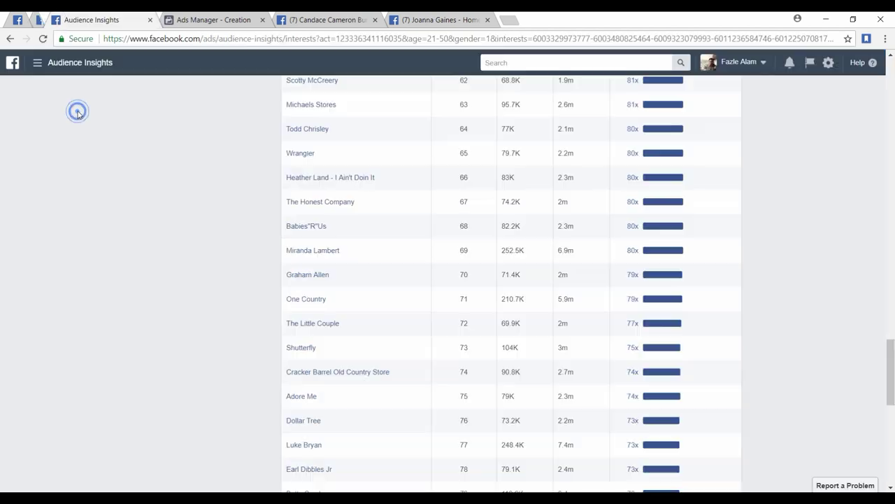
Replace the Field & Stream interest with Yeti in the ad set's first detailed targeting group
click(18, 20)
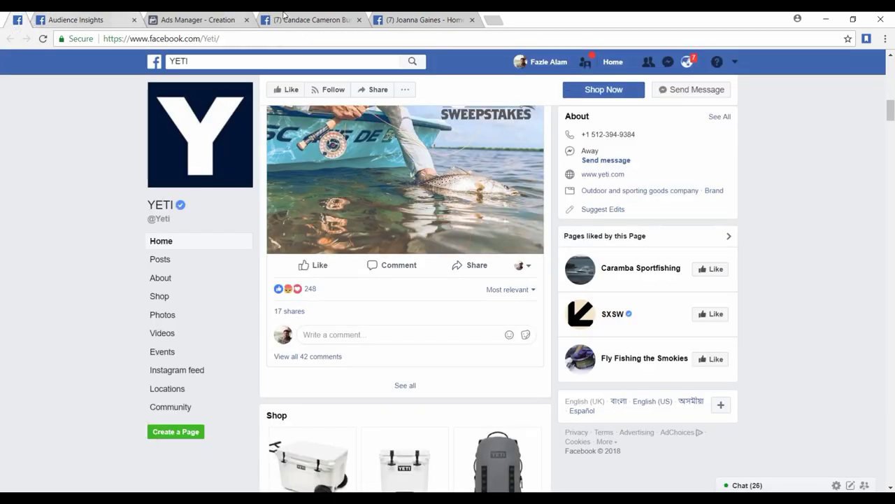
click(199, 16)
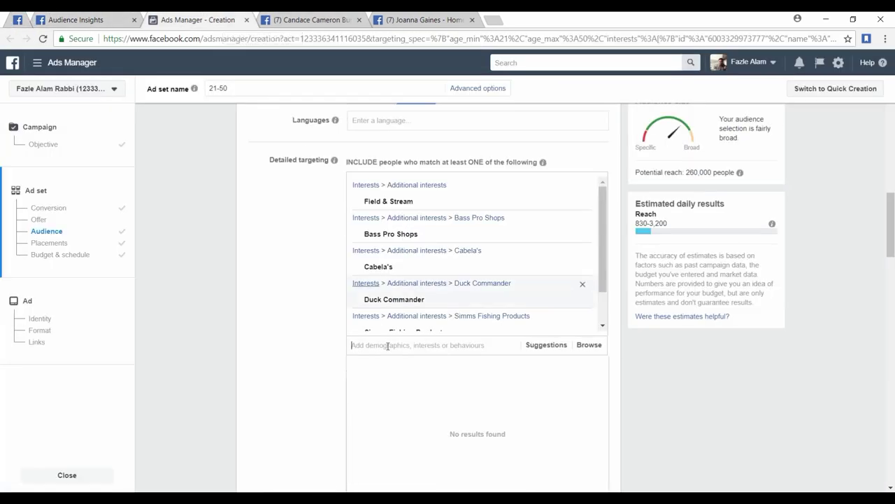
click(582, 203)
click(395, 344)
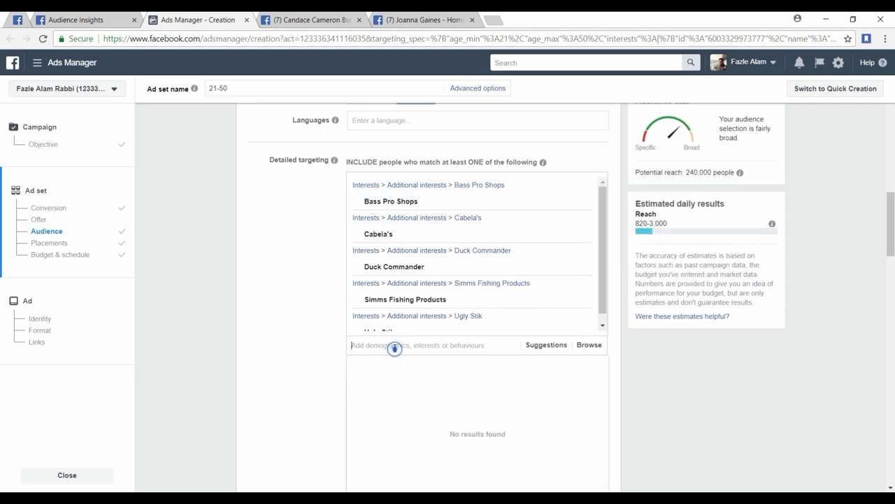
text(yet)
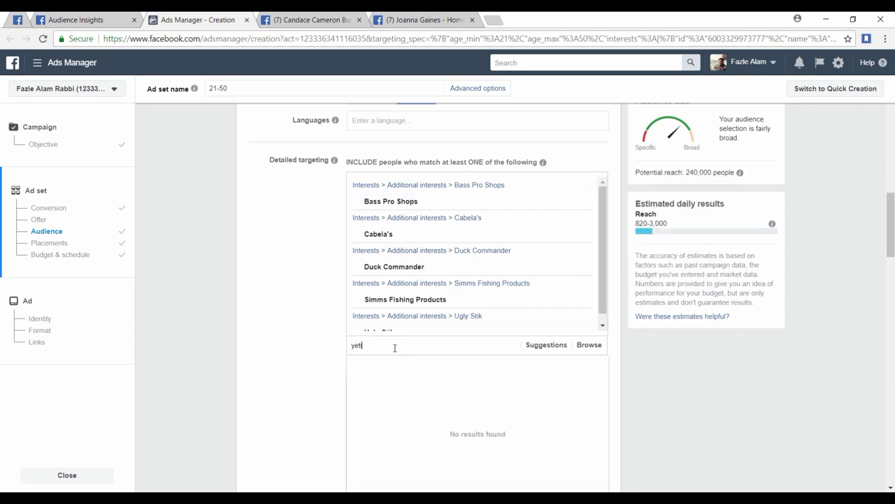
text(i)
click(388, 365)
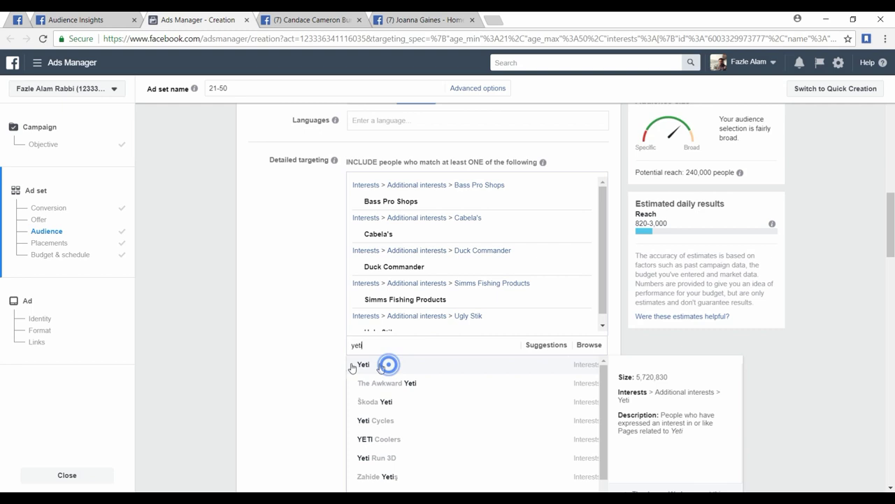
click(296, 367)
click(296, 367)
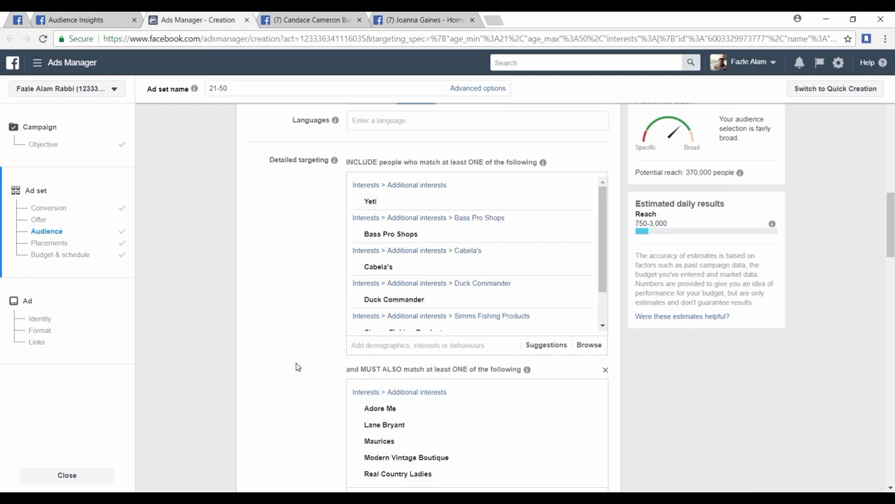
Try the audience with gender set to All and set it back to Women
scroll(296, 366, down, 1)
scroll(296, 367, up, 2)
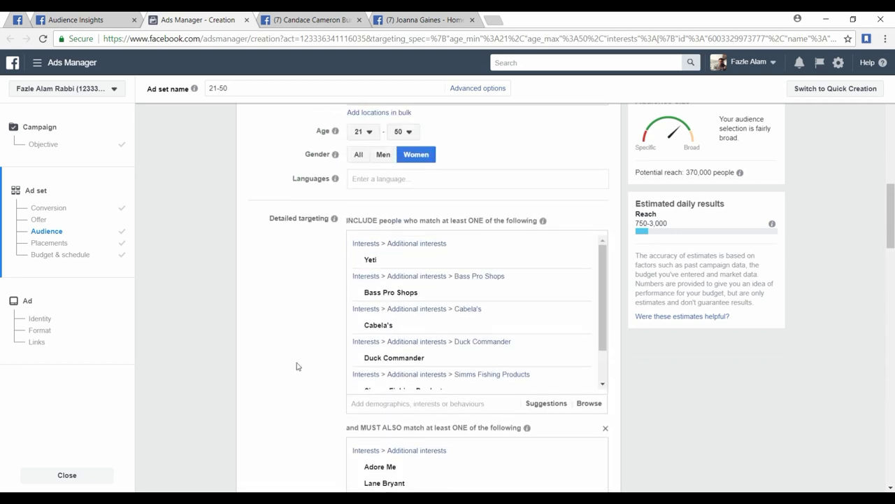
scroll(296, 363, down, 2)
scroll(297, 364, up, 3)
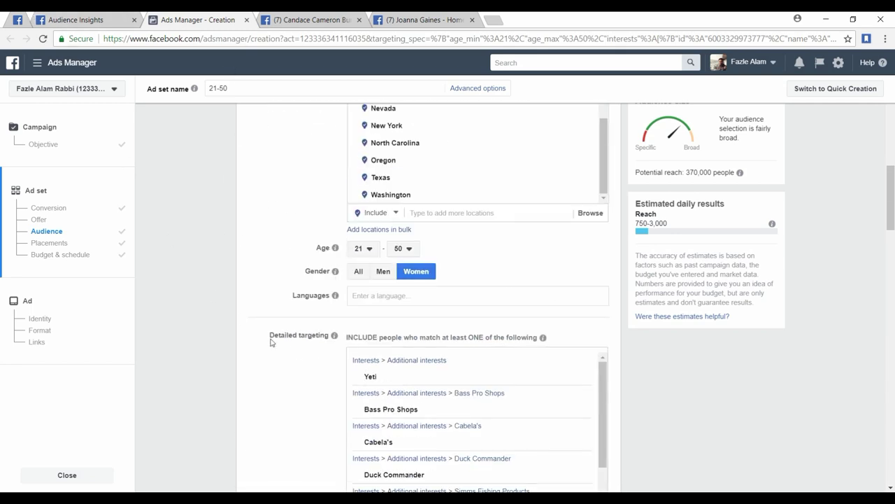
scroll(511, 337, down, 3)
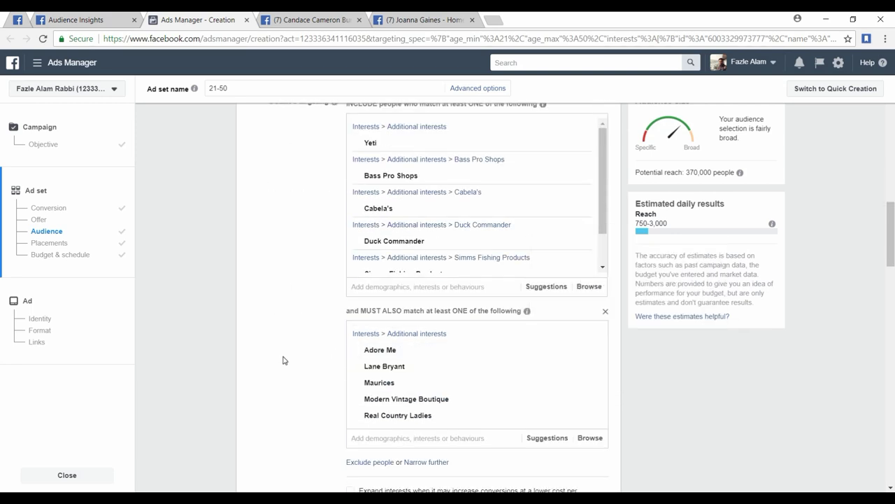
scroll(284, 359, up, 3)
mouse_move(355, 277)
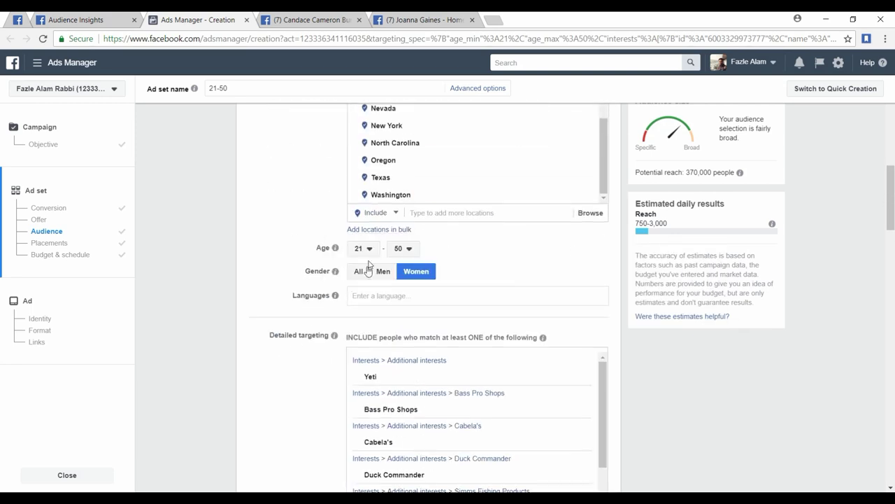
click(351, 275)
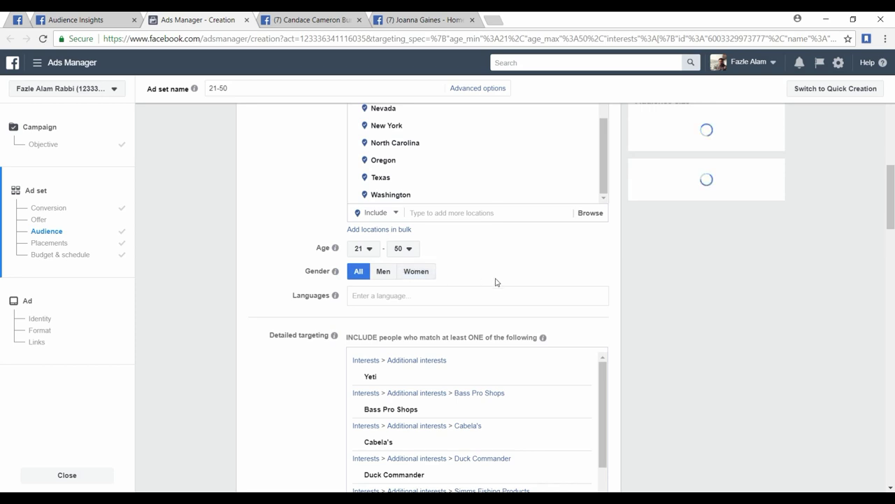
click(428, 273)
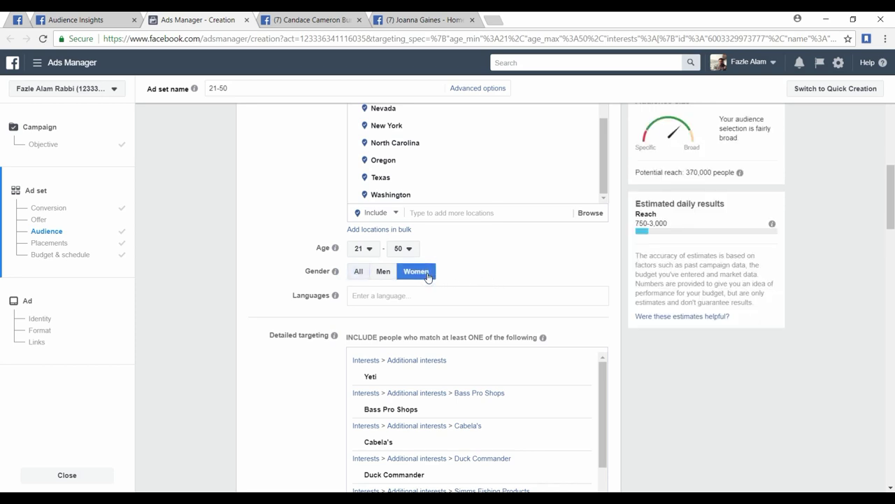
Check the targeting groups and the open Candace Cameron Bure and Joanna Gaines pages for further interests
scroll(311, 357, down, 3)
scroll(306, 357, down, 3)
scroll(306, 355, up, 4)
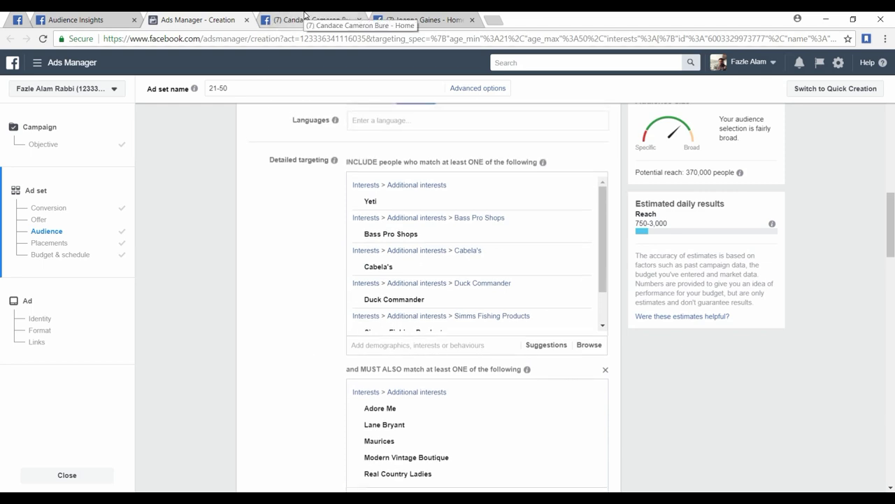
click(305, 16)
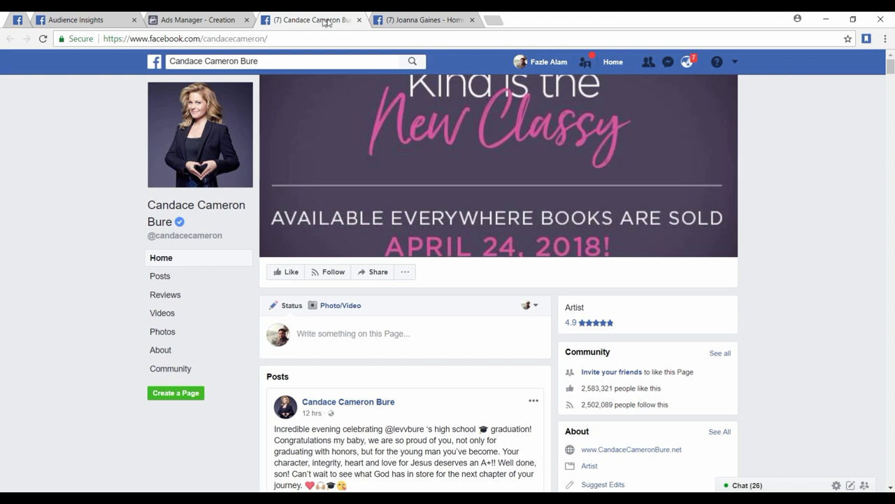
click(390, 20)
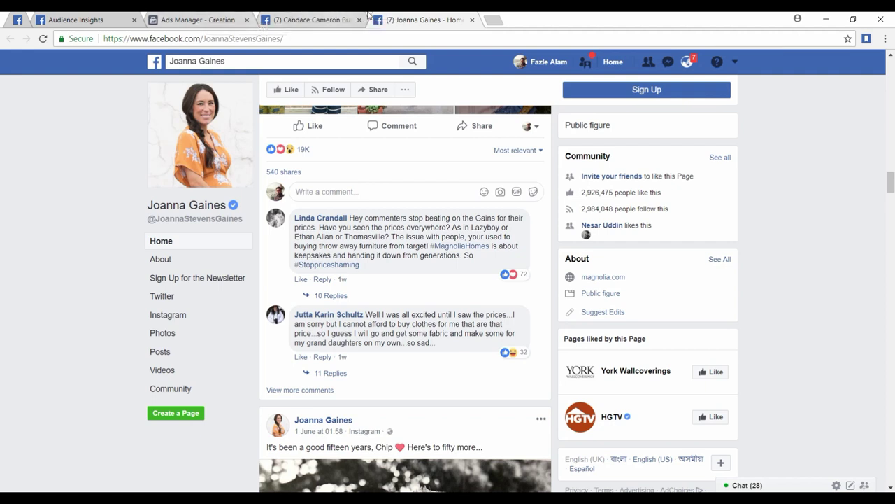
Add Joanna Gaines as an interest to the ad set's "MUST ALSO match" detailed targeting group
click(197, 19)
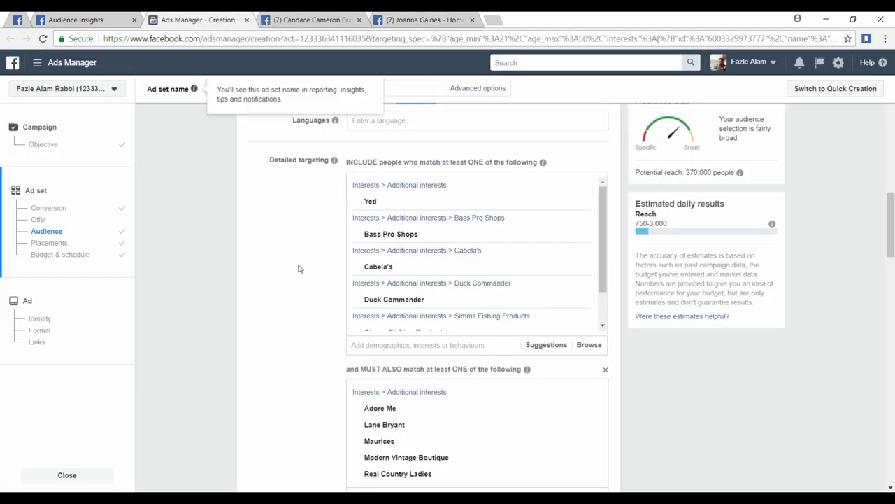
scroll(292, 289, down, 2)
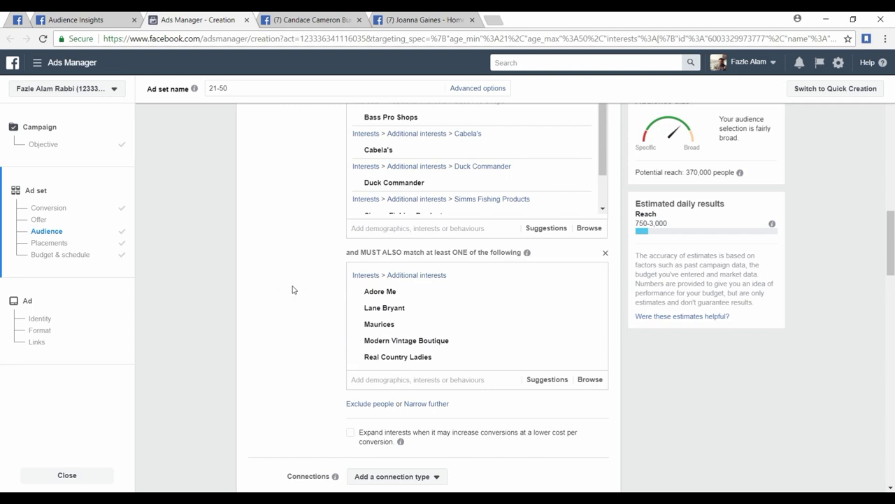
scroll(293, 289, up, 2)
scroll(293, 289, down, 2)
click(381, 379)
text(joanna gaines)
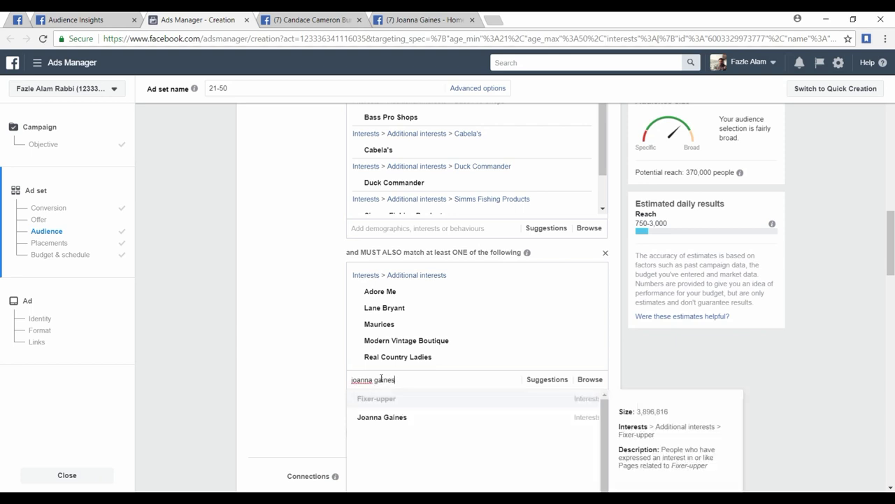
click(398, 418)
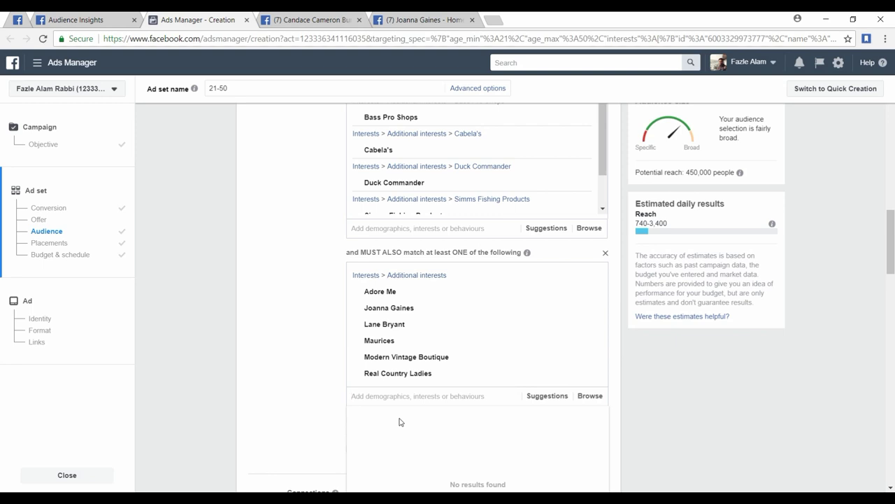
click(287, 321)
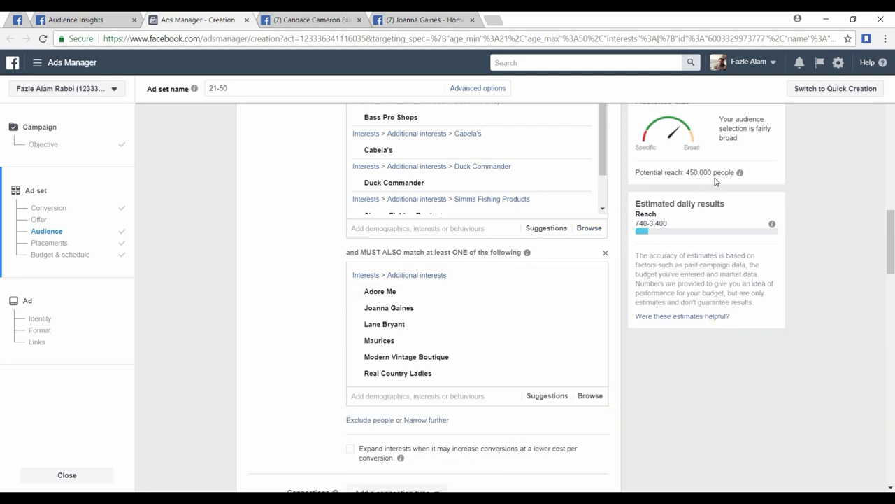
Look over the ad set's placement settings below the audience section
scroll(260, 253, down, 4)
scroll(554, 222, up, 3)
scroll(344, 336, down, 8)
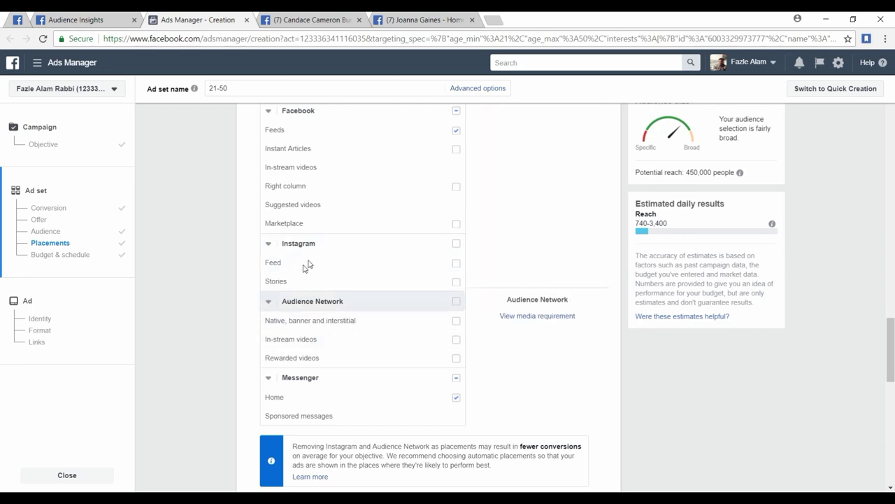
scroll(260, 314, down, 2)
scroll(242, 331, up, 12)
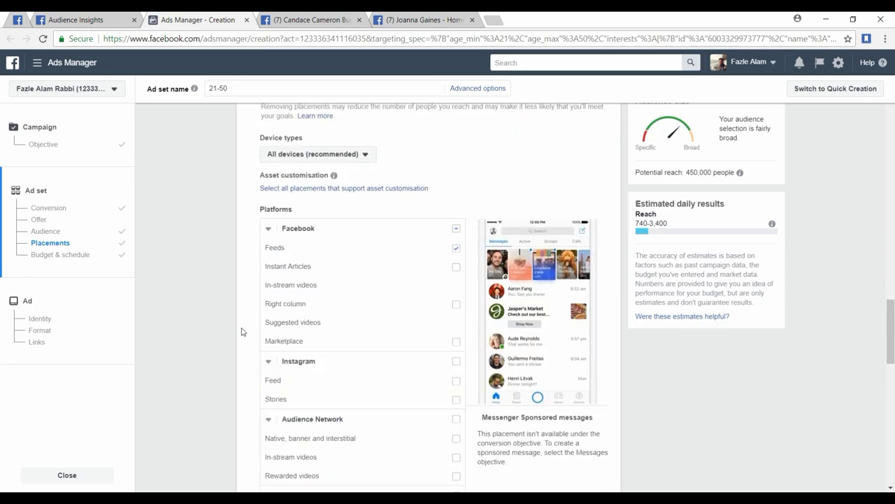
Review the ad set's age, gender and both detailed targeting groups in the audience section
scroll(241, 331, up, 3)
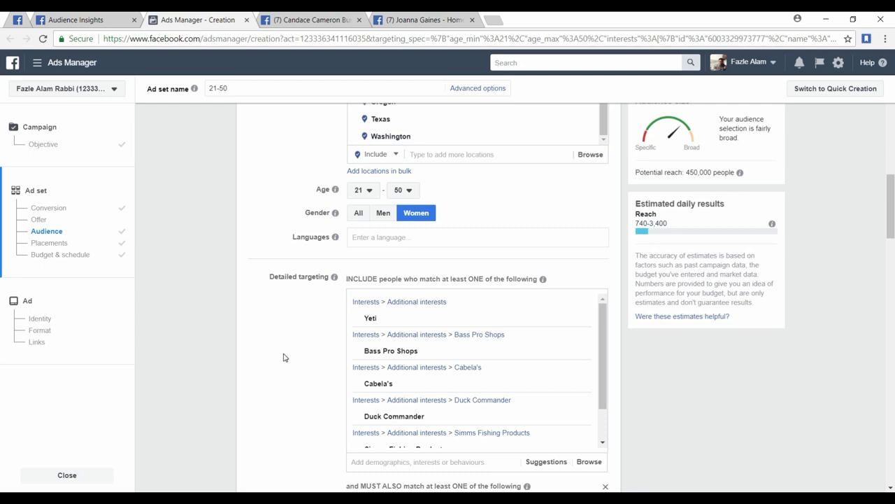
scroll(283, 357, down, 3)
scroll(396, 218, down, 1)
scroll(388, 182, up, 1)
scroll(270, 242, down, 2)
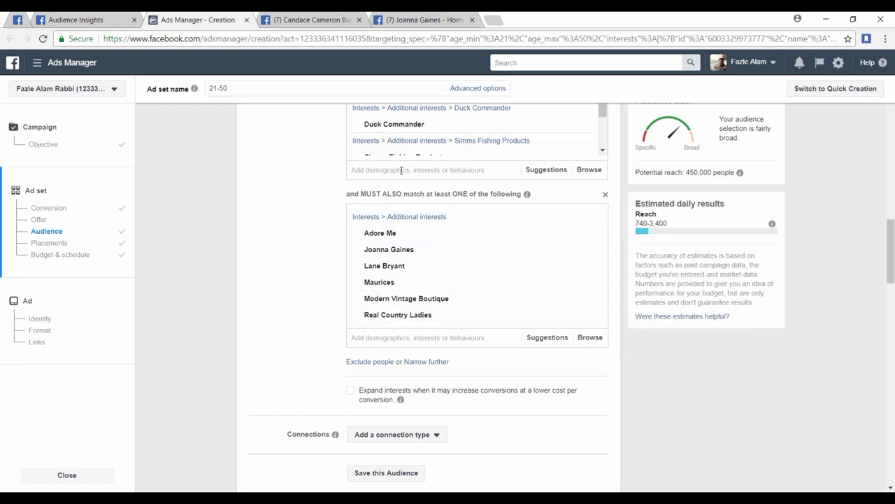
scroll(376, 298, up, 2)
scroll(414, 161, down, 2)
scroll(390, 352, up, 1)
scroll(391, 351, down, 2)
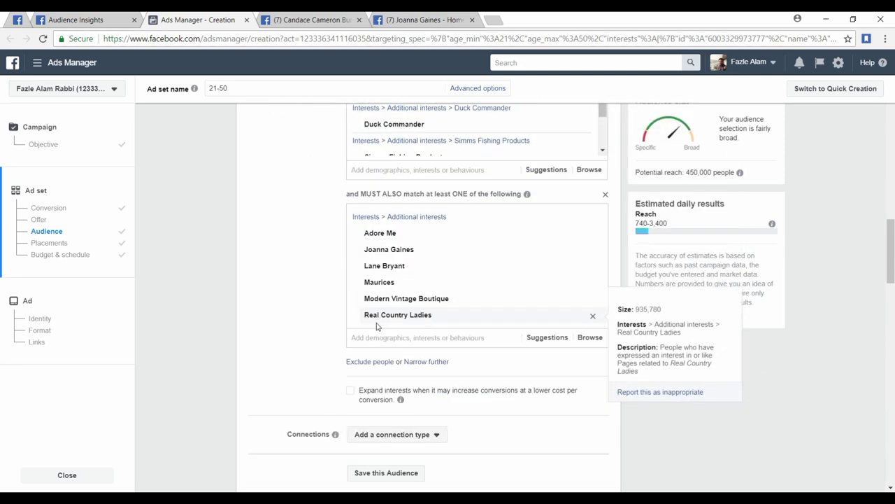
Narrow the audience further with a third "MUST ALSO match" group requiring the relationship status Married
click(438, 304)
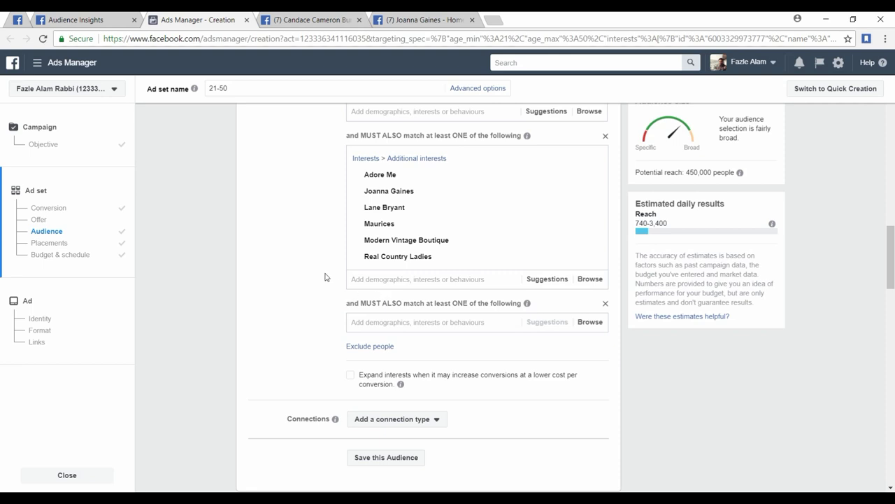
scroll(316, 238, up, 4)
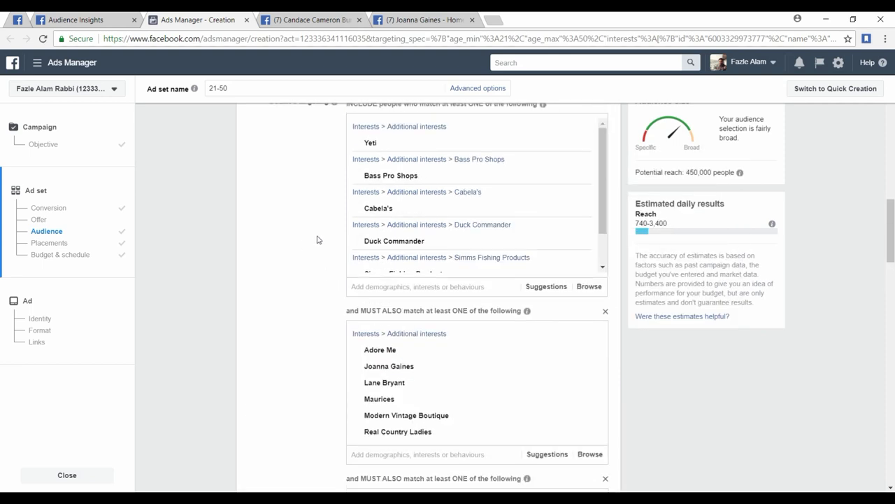
scroll(374, 236, down, 3)
scroll(310, 276, down, 3)
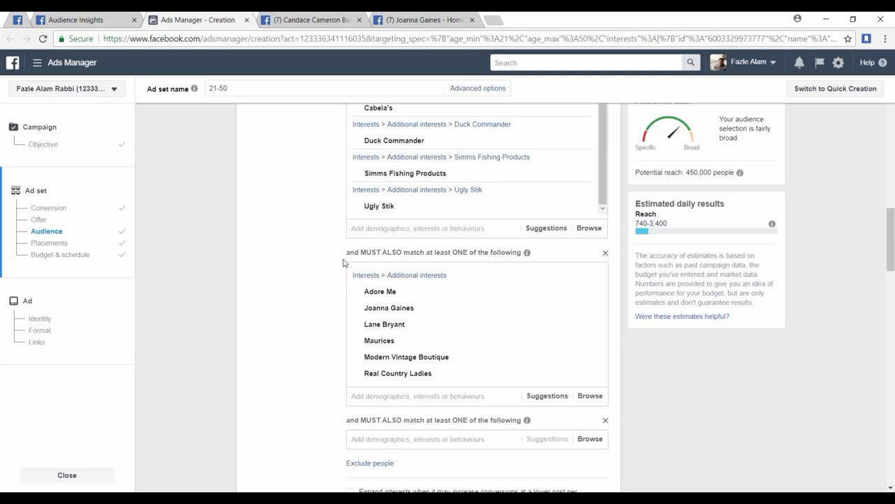
scroll(320, 303, up, 1)
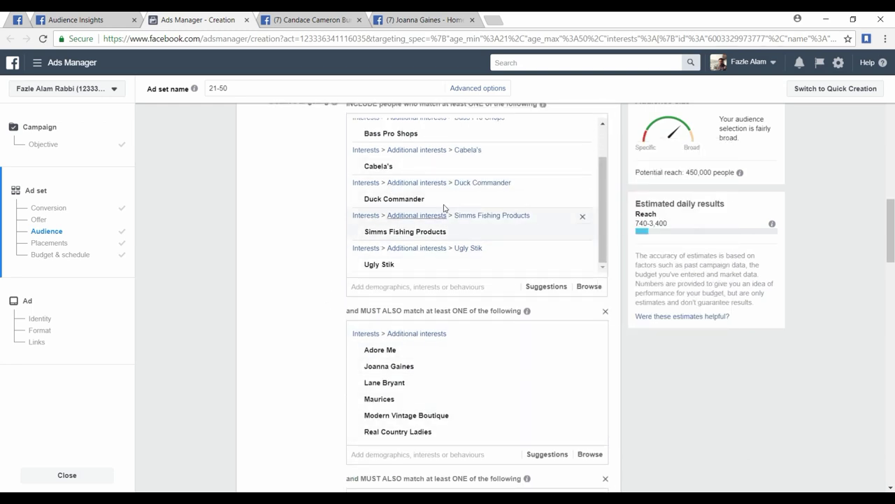
scroll(259, 245, down, 3)
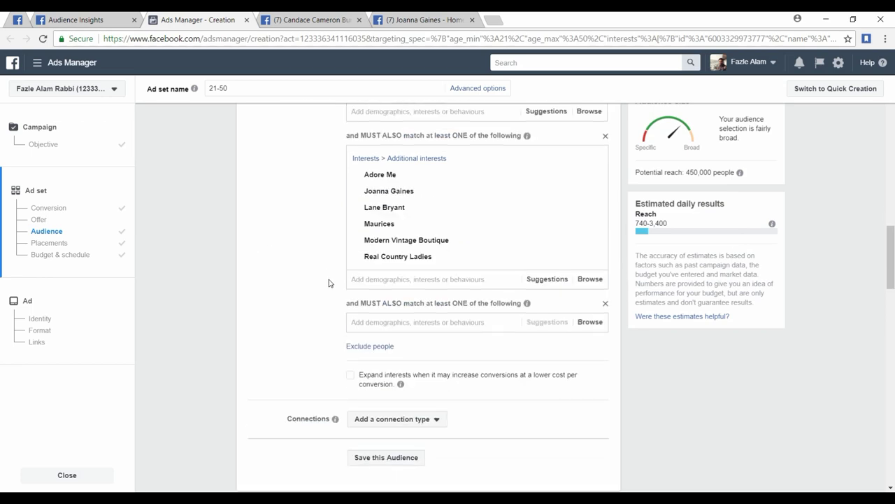
click(366, 324)
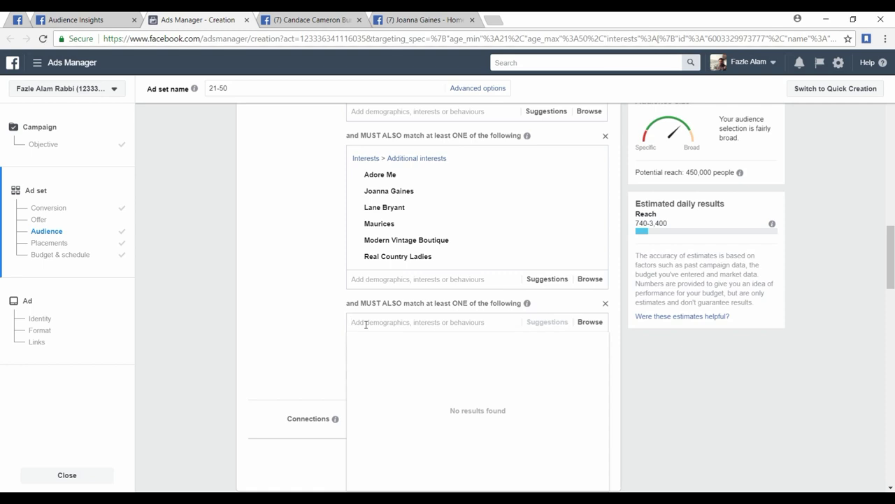
text(married)
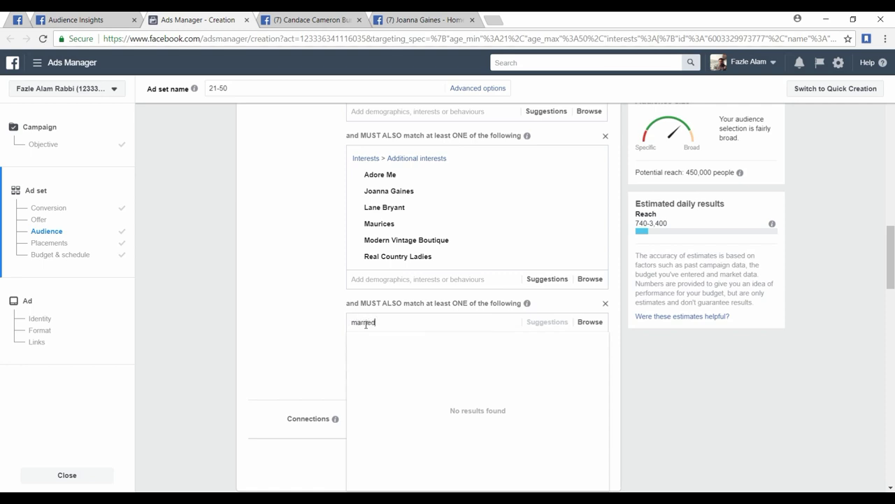
click(383, 341)
click(250, 350)
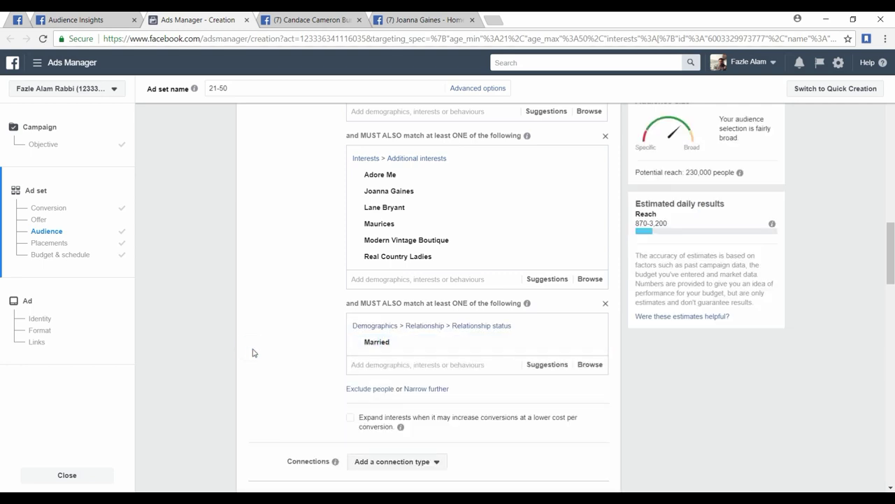
Check the narrowed audience and remove the "MUST ALSO match" group containing Married
mouse_move(413, 354)
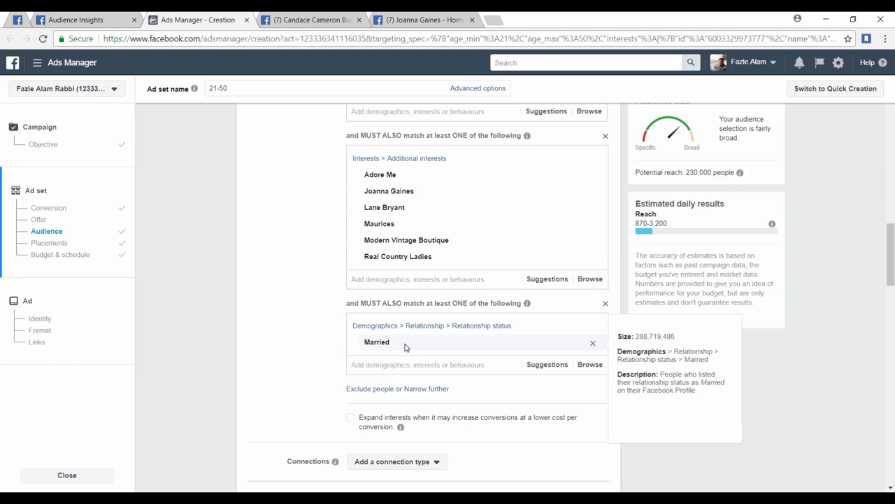
scroll(292, 310, up, 3)
scroll(291, 310, down, 3)
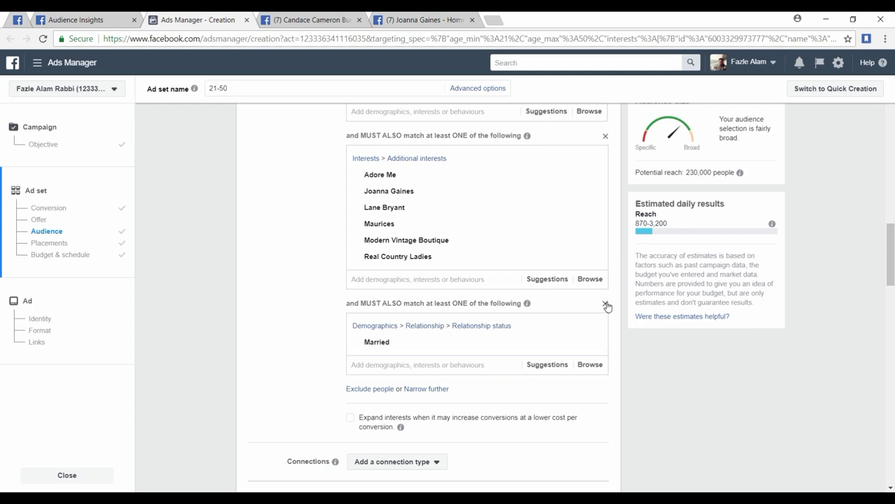
click(606, 305)
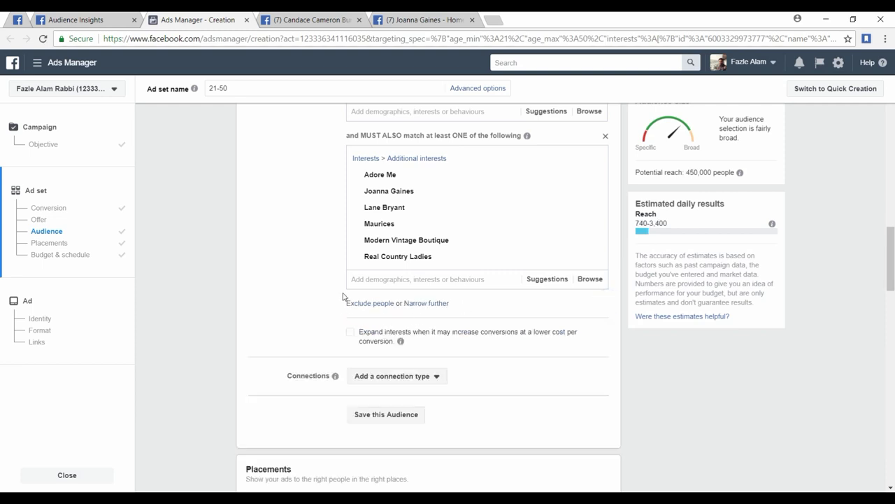
Look over the audience's locations, age, gender and the two remaining detailed targeting groups
scroll(279, 233, up, 1)
scroll(278, 233, up, 2)
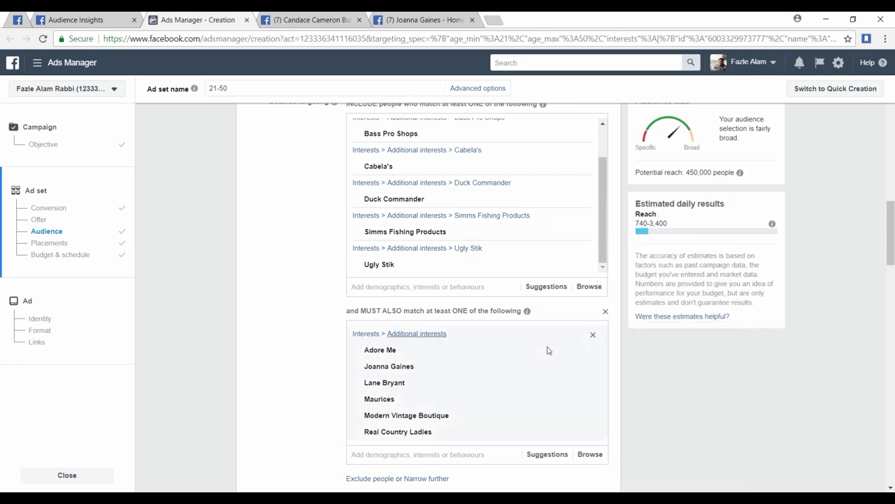
scroll(326, 359, up, 2)
scroll(336, 336, down, 3)
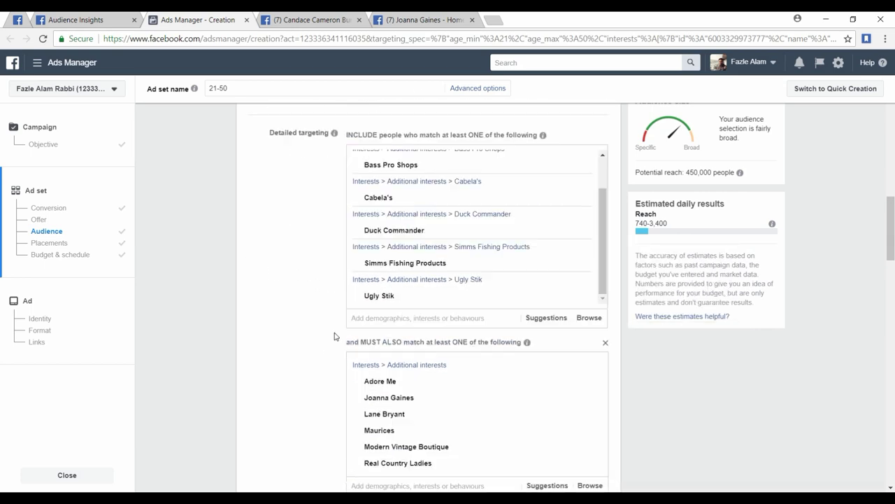
scroll(466, 228, up, 2)
scroll(384, 255, up, 5)
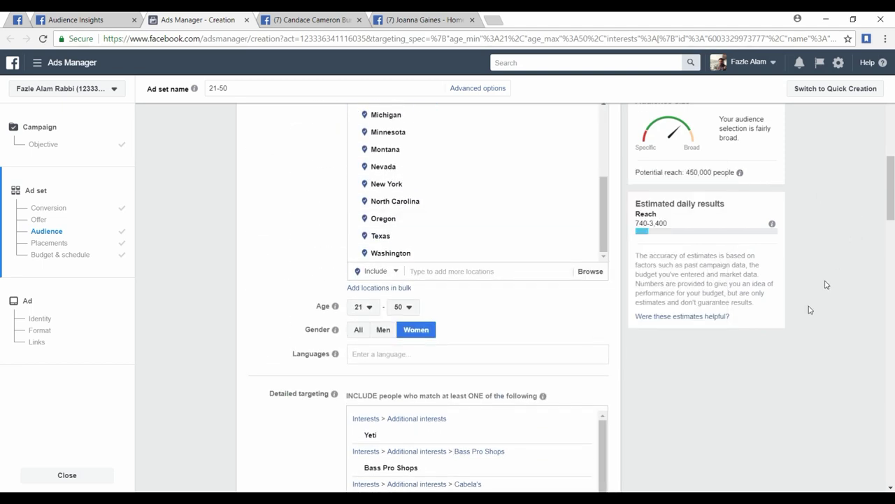
scroll(601, 404, down, 2)
scroll(747, 361, down, 4)
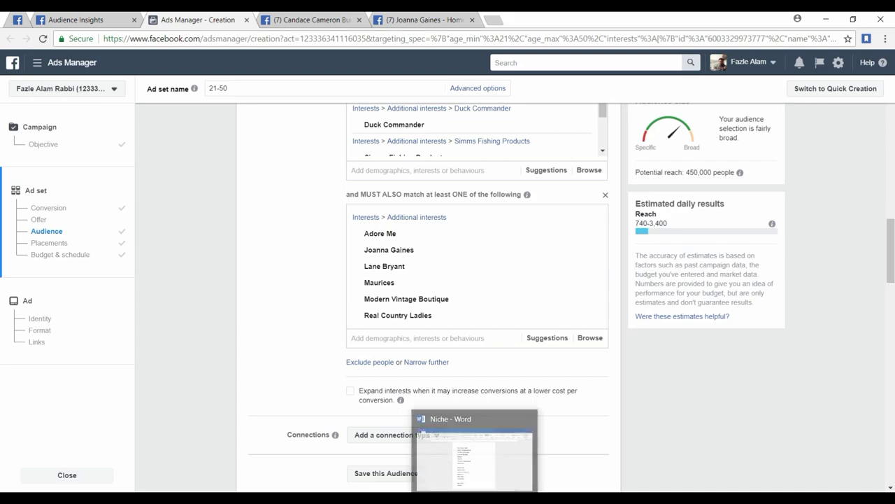
Switch to the Niche document in Word and colour the line The Pink Lily Boutique red, keeping it bold
key(alt+Tab)
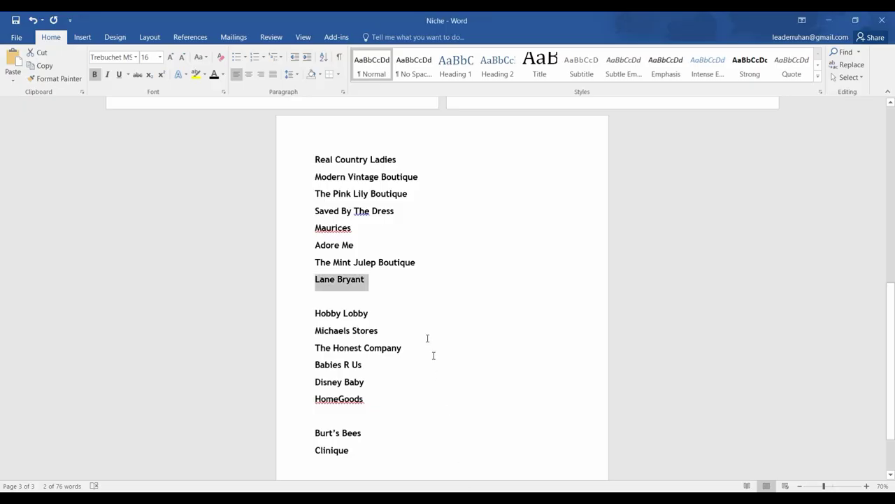
click(376, 282)
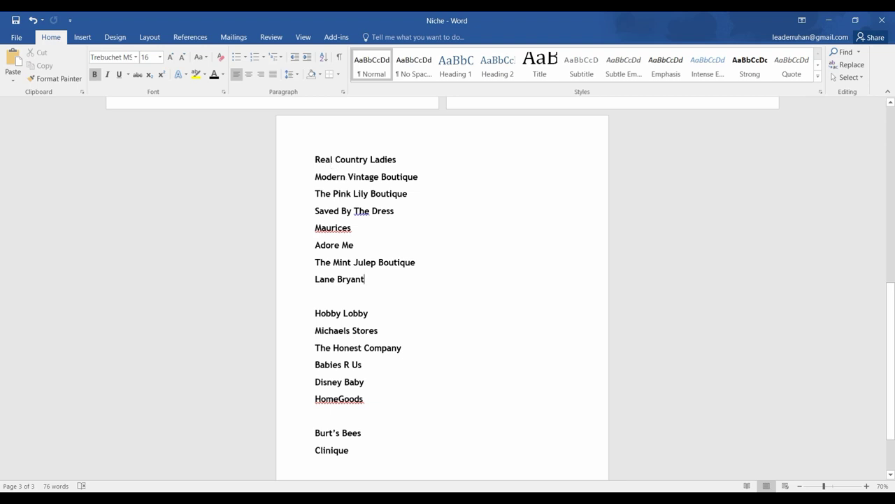
click(295, 162)
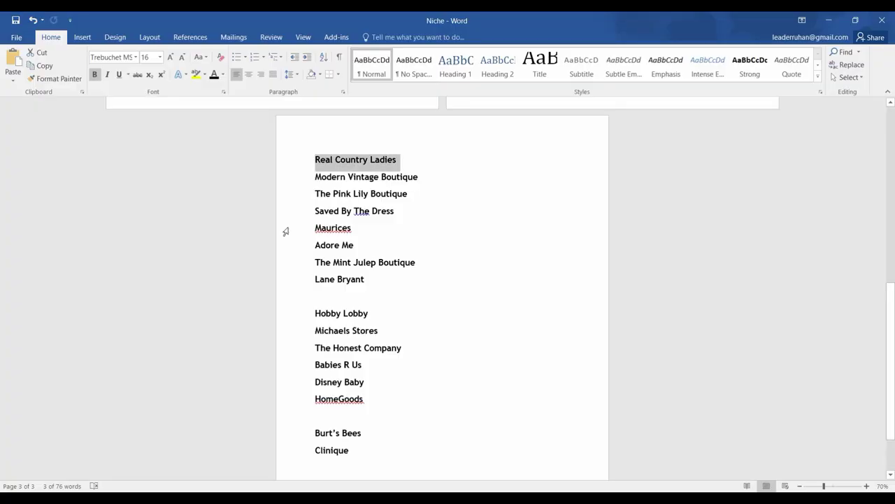
click(294, 195)
click(94, 74)
click(311, 212)
click(295, 199)
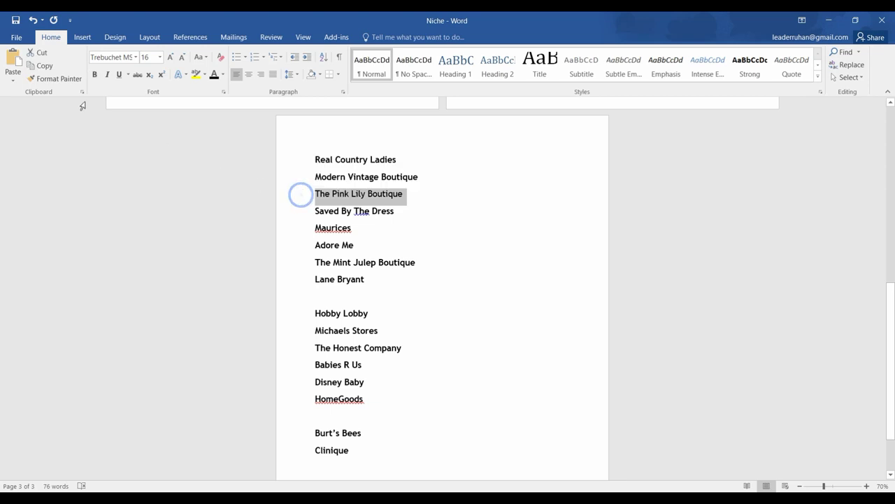
click(95, 74)
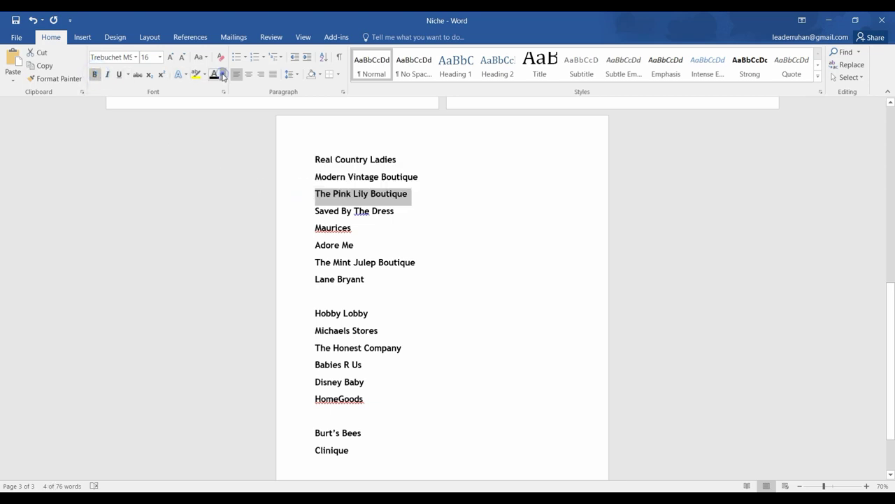
click(222, 75)
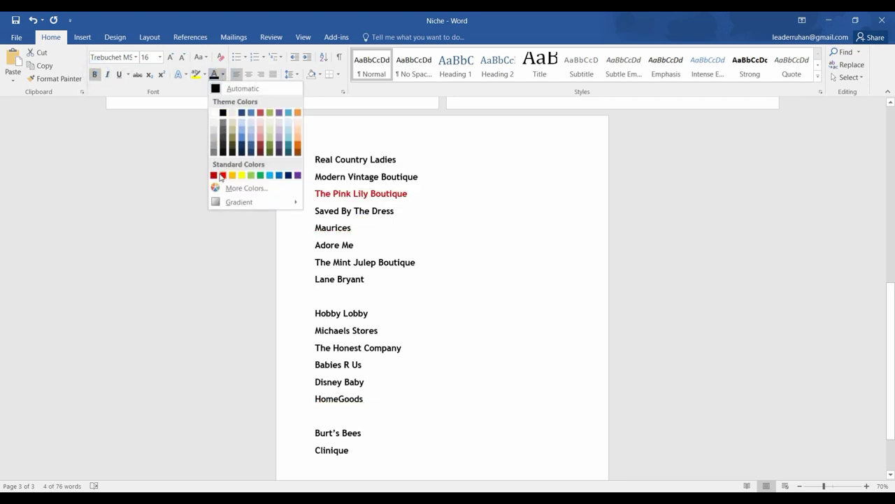
click(221, 176)
Colour the lines Saved By The Dress and The Mint Julep Boutique red in the boutique list
click(294, 214)
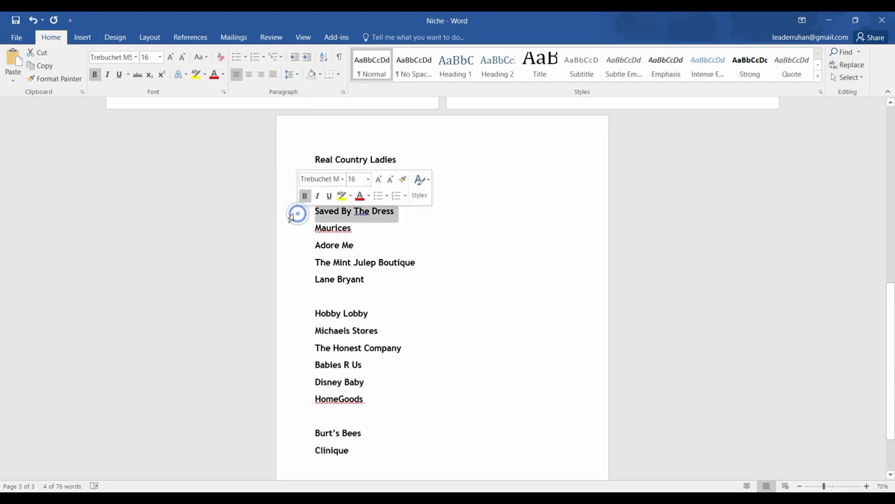
click(359, 195)
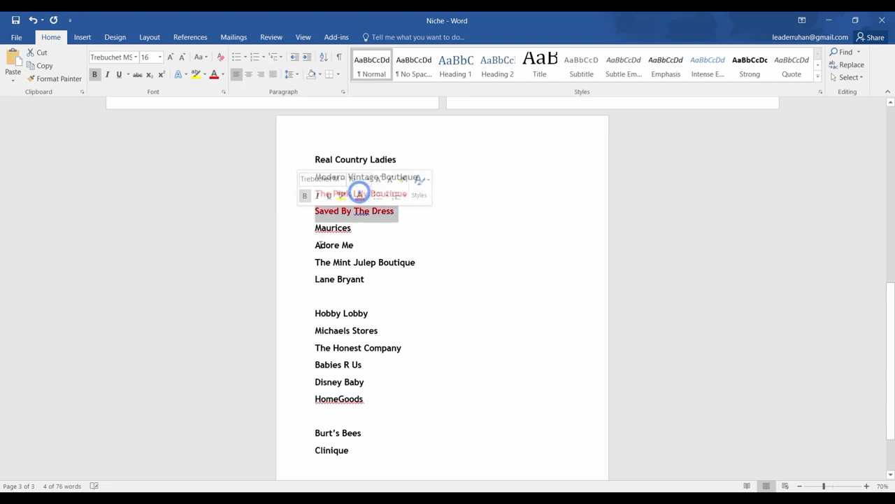
click(288, 264)
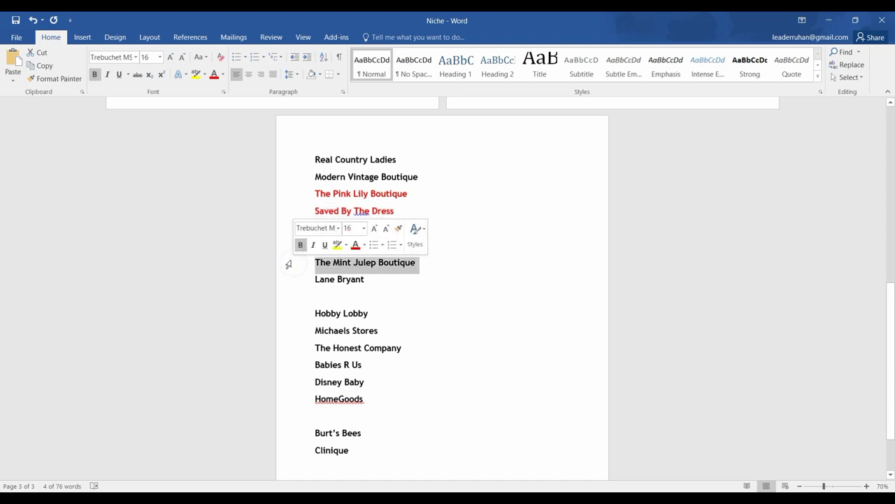
click(355, 244)
click(357, 262)
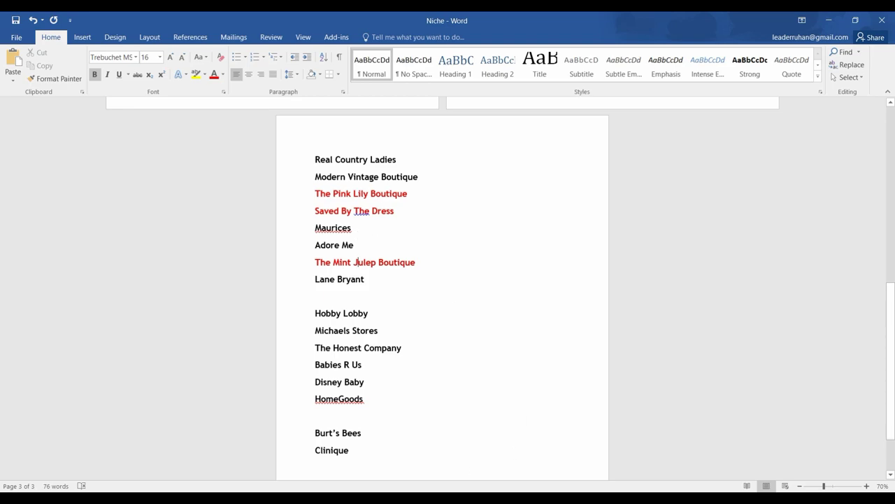
Switch back to Ads Manager, try The Pink Lily Boutique as an interest in the "MUST ALSO match" group, and remove it
key(alt+Tab)
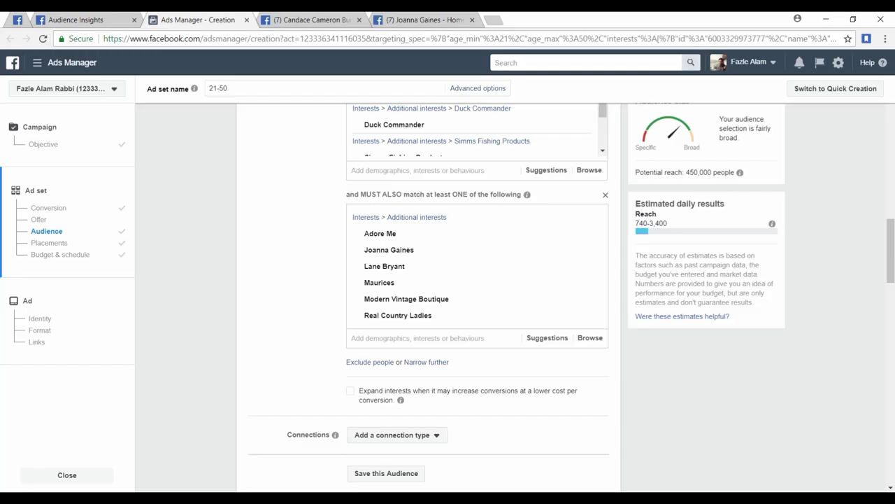
click(411, 334)
text(the pink lily)
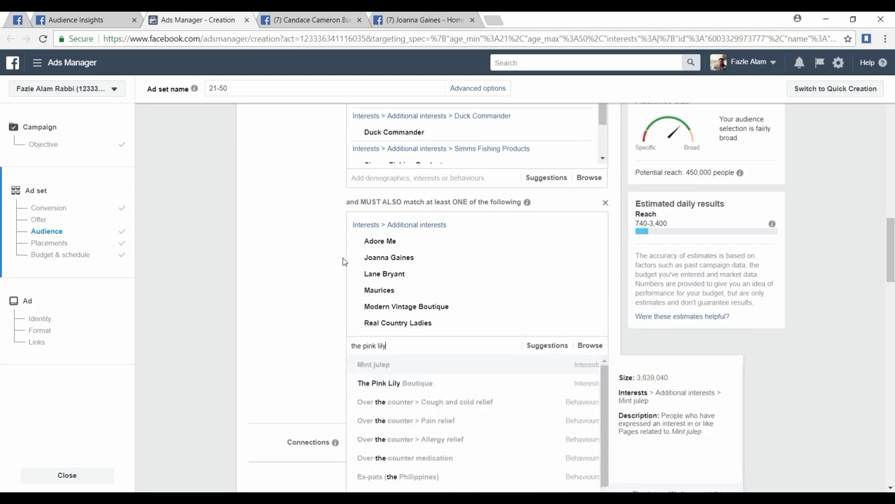
scroll(357, 248, up, 3)
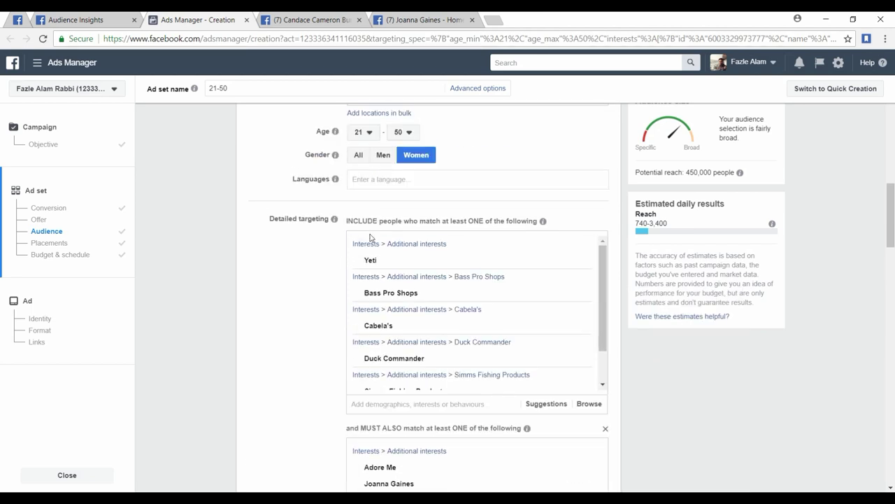
scroll(311, 247, down, 4)
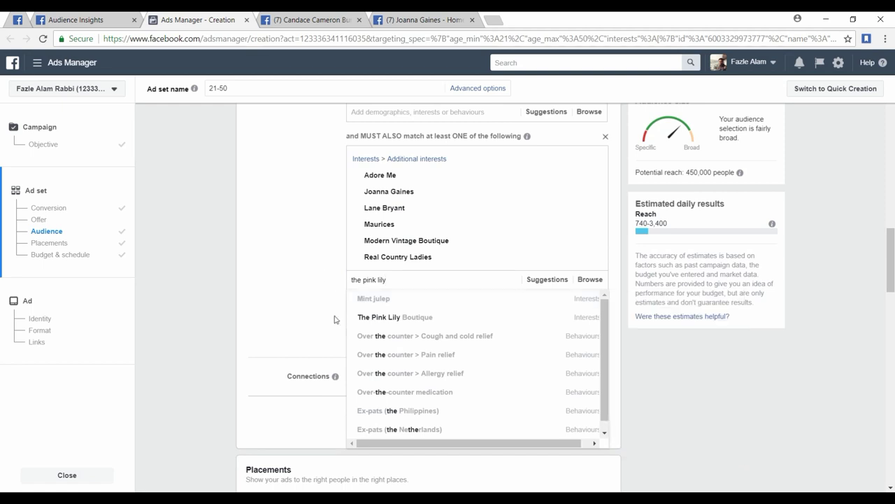
mouse_move(378, 321)
click(403, 317)
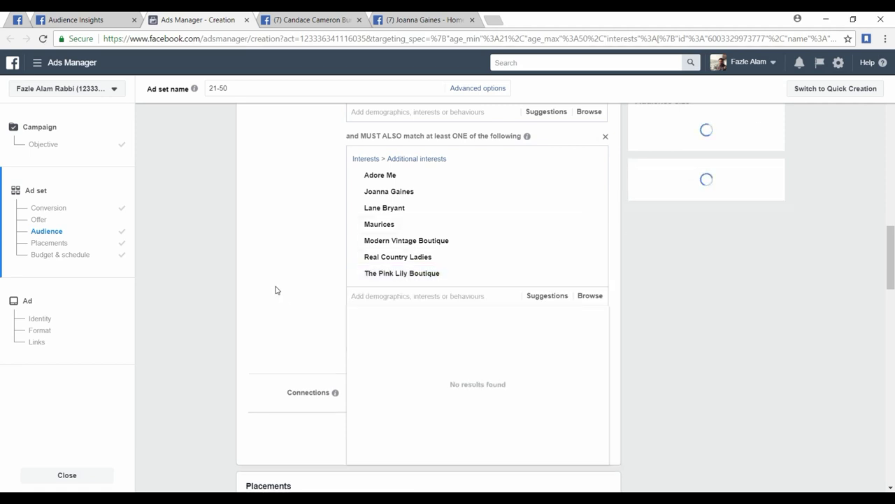
mouse_move(502, 282)
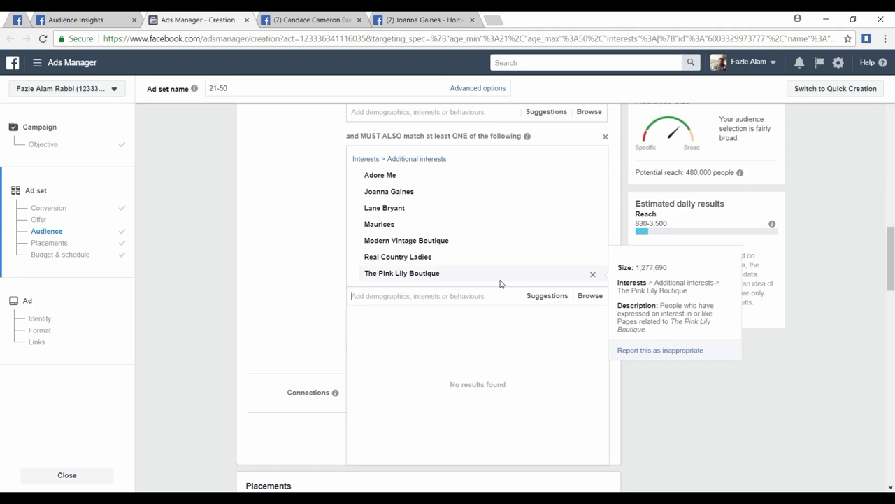
click(593, 275)
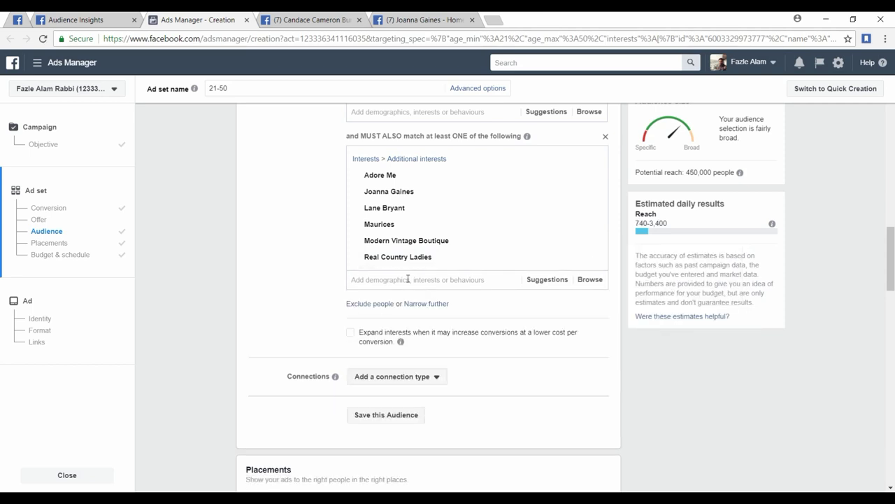
Try Saved by the Dress as an interest in the "MUST ALSO match" group and remove it
click(407, 278)
text(saved by the dress)
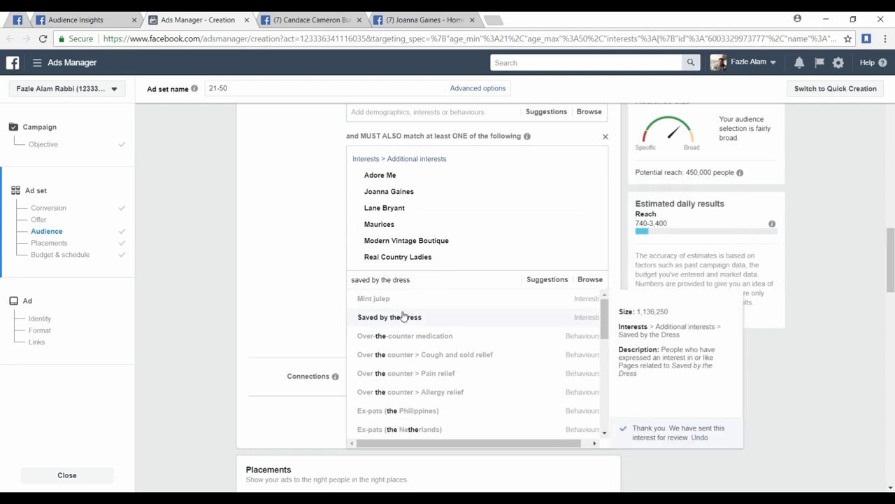
click(402, 318)
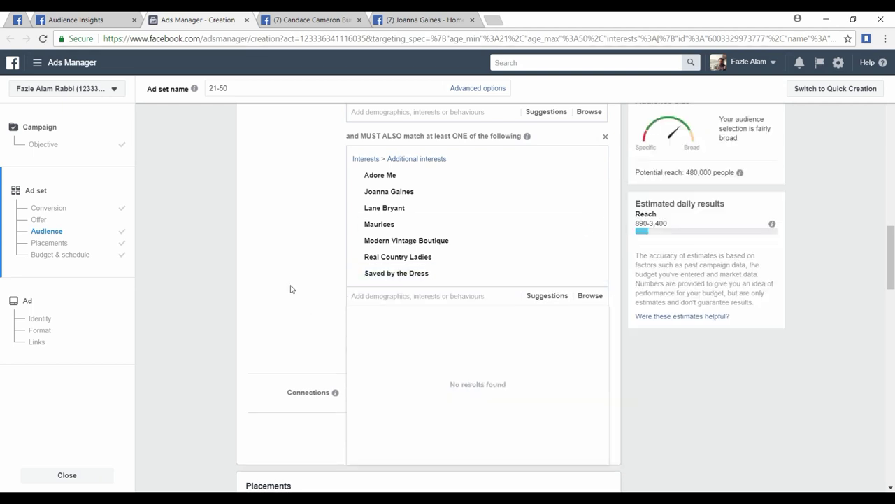
click(593, 274)
Add The Mint Julep Boutique as an interest in the "MUST ALSO match" group
click(408, 280)
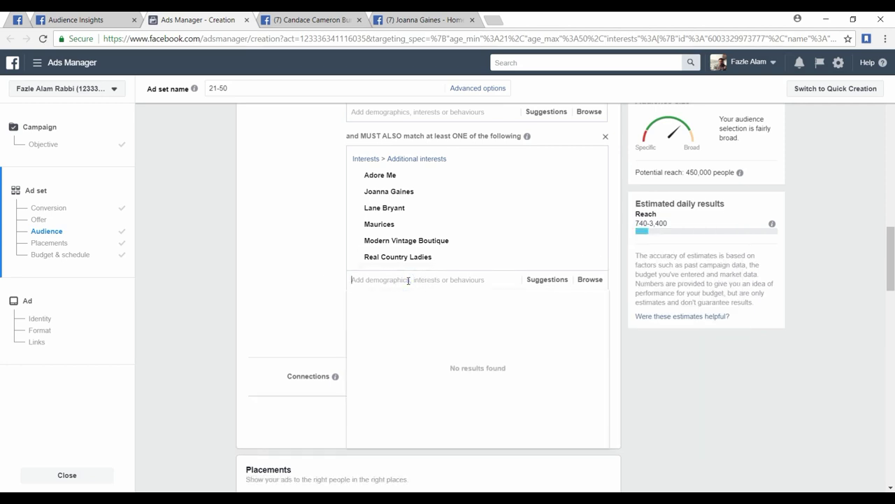
text(mint julep)
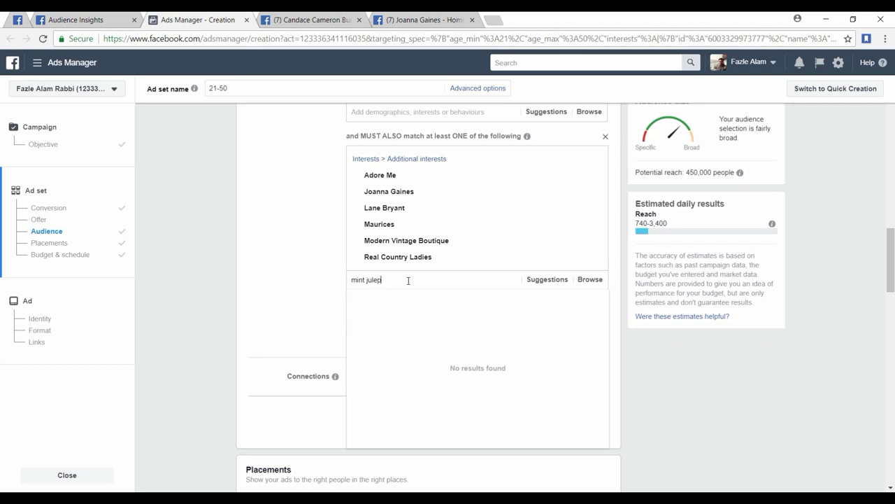
click(412, 324)
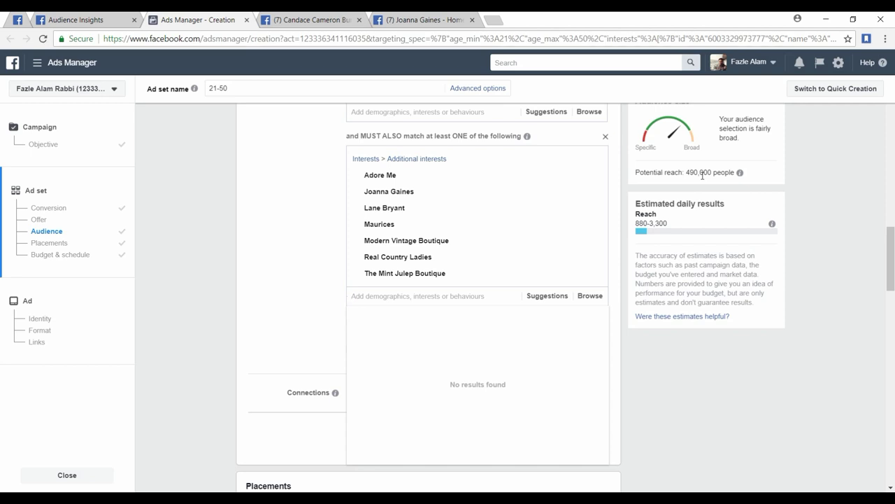
click(276, 255)
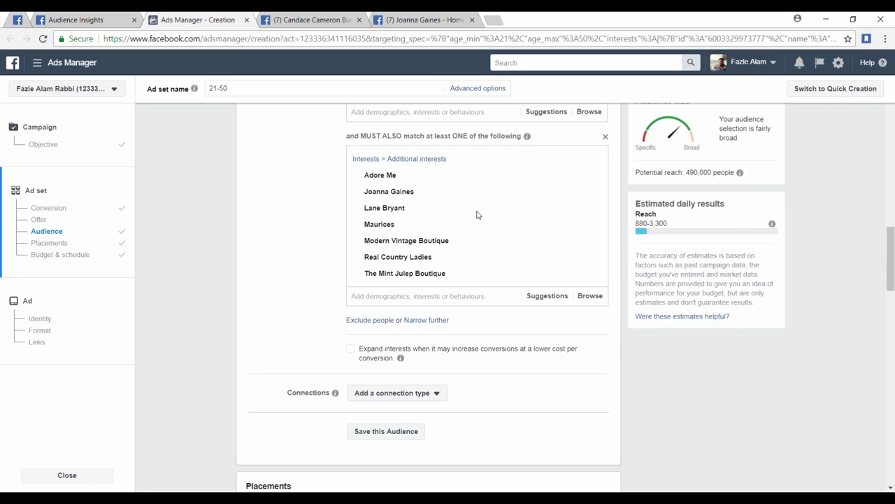
Rename the ad set as FB Pro Ad X
mouse_move(440, 283)
scroll(300, 326, down, 3)
scroll(309, 320, up, 2)
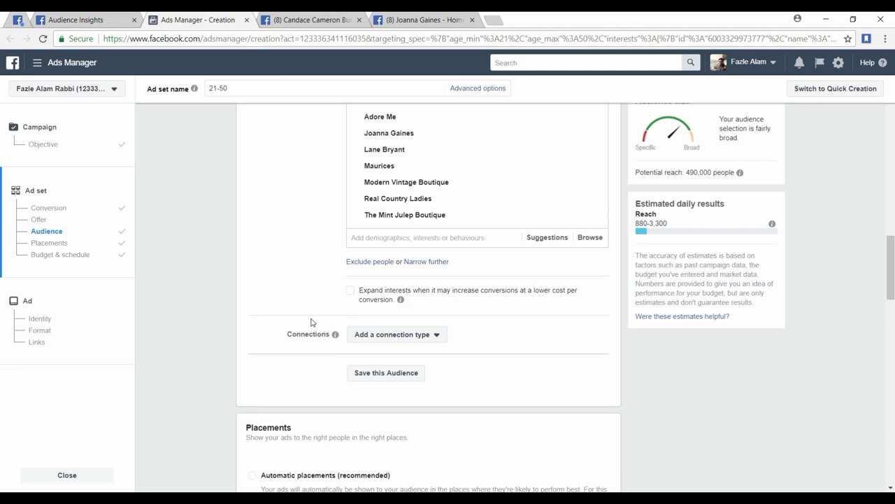
scroll(312, 322, up, 6)
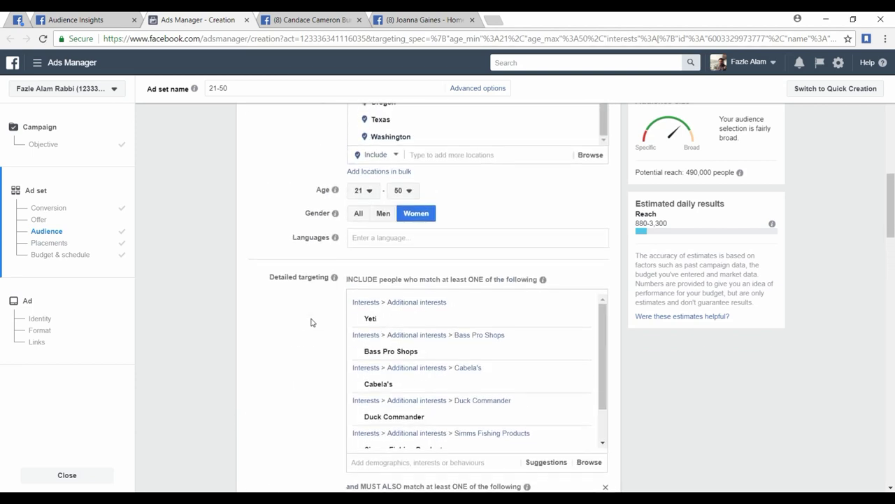
scroll(311, 322, up, 5)
scroll(312, 322, down, 3)
scroll(312, 322, up, 4)
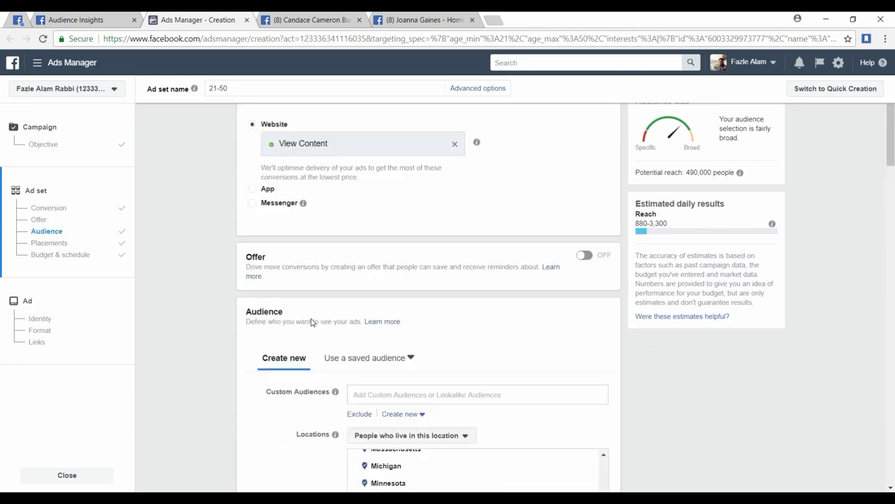
scroll(312, 321, up, 2)
drag(333, 133, 304, 133)
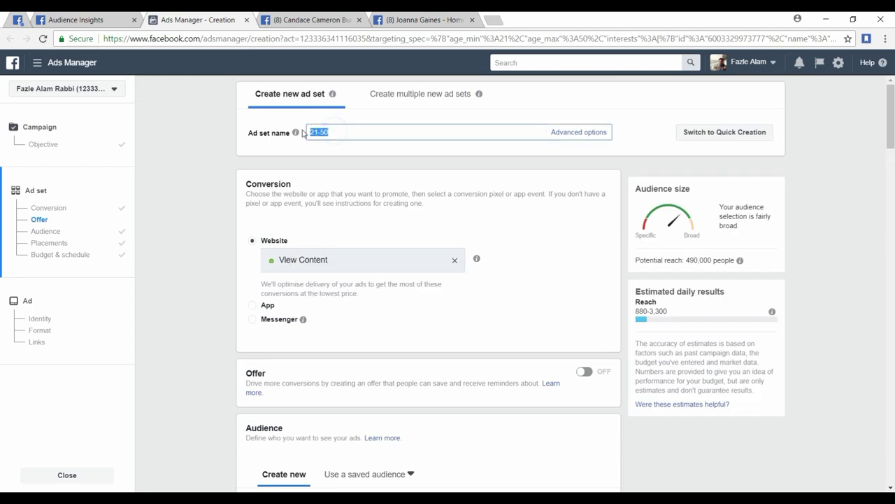
text(FB Pro Ad X)
Look over both detailed targeting groups and set the ad set name back to 21-50
scroll(457, 298, down, 10)
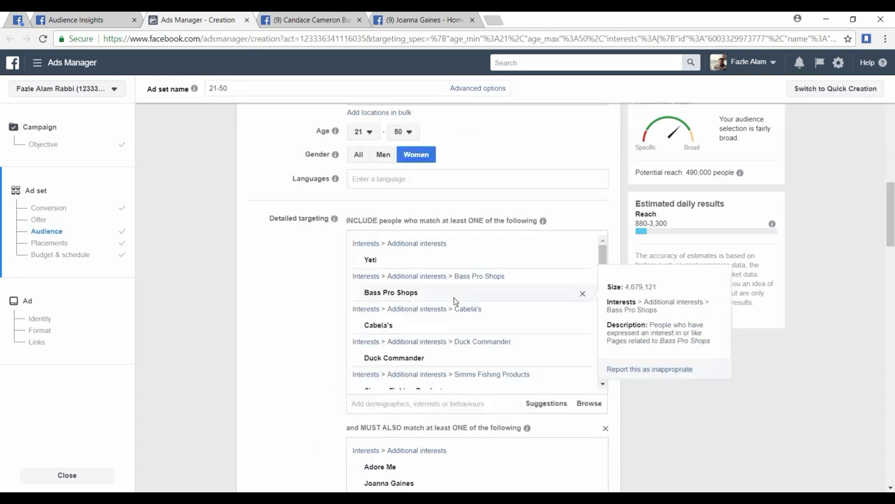
scroll(327, 310, down, 3)
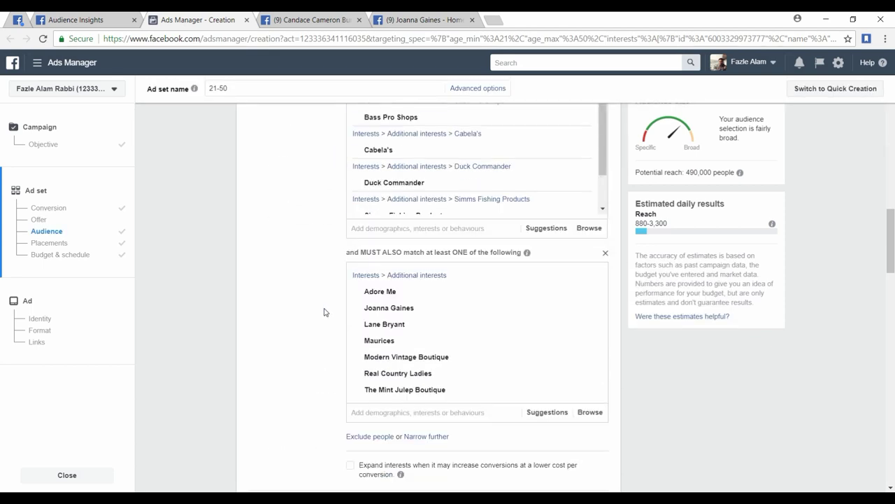
scroll(324, 312, up, 15)
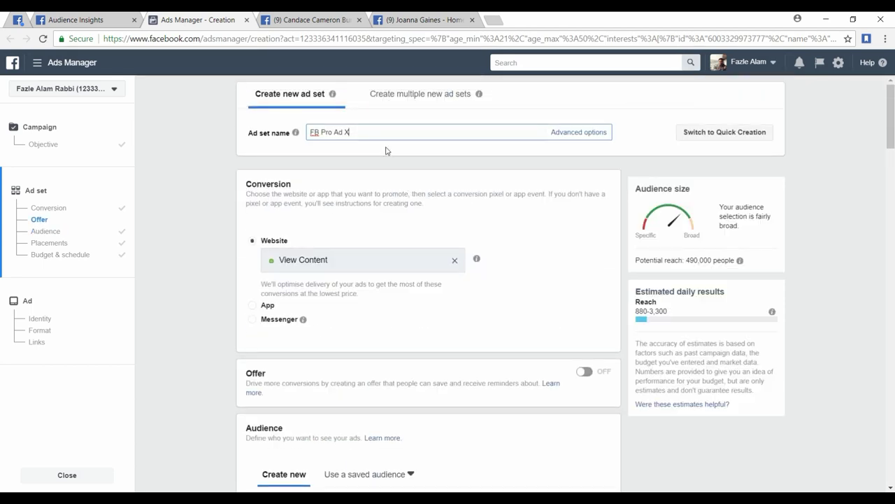
triple_click(362, 133)
key(BackSpace)
text(21-50)
Switch to the Niche document in Word and colour the lines from Real Country Ladies to Lane Bryant red
scroll(505, 293, down, 4)
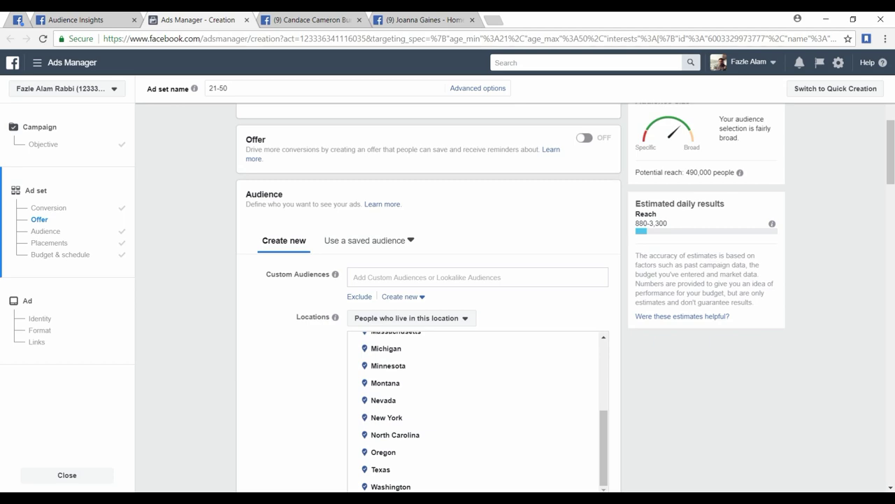
click(483, 499)
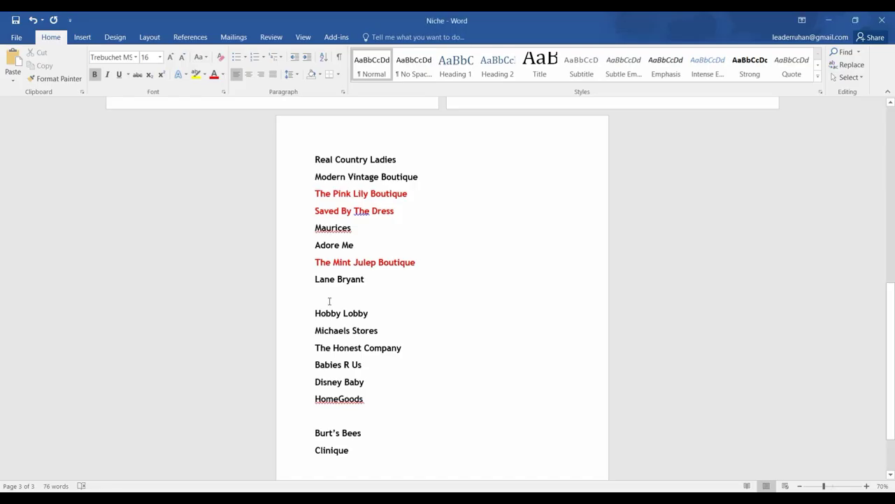
click(294, 267)
drag(281, 159, 286, 280)
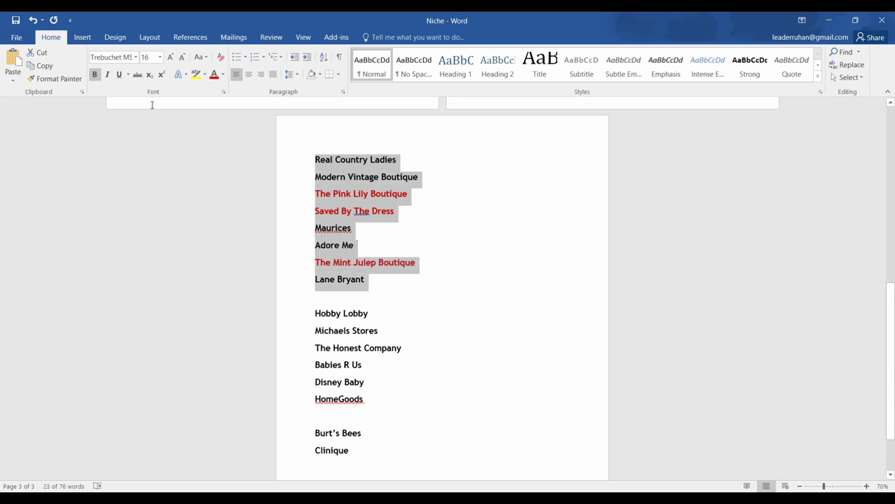
click(214, 74)
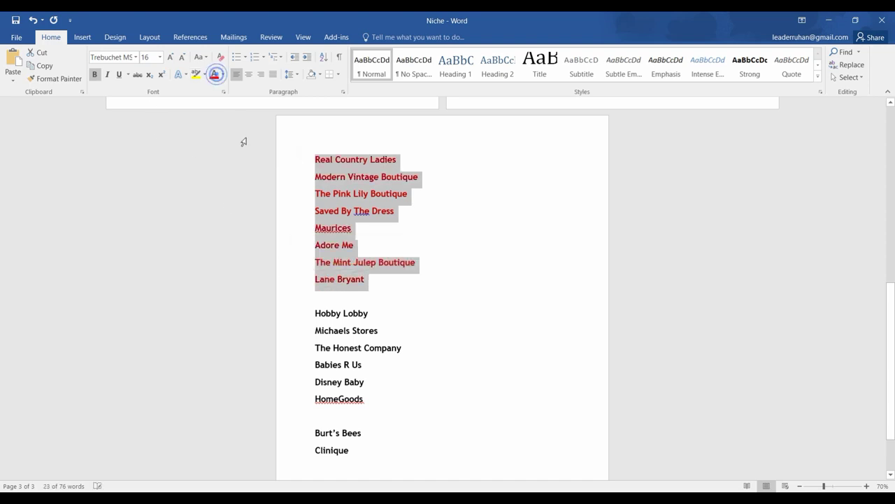
Colour the lines The Pink Lily Boutique and Saved By The Dress black
click(282, 199)
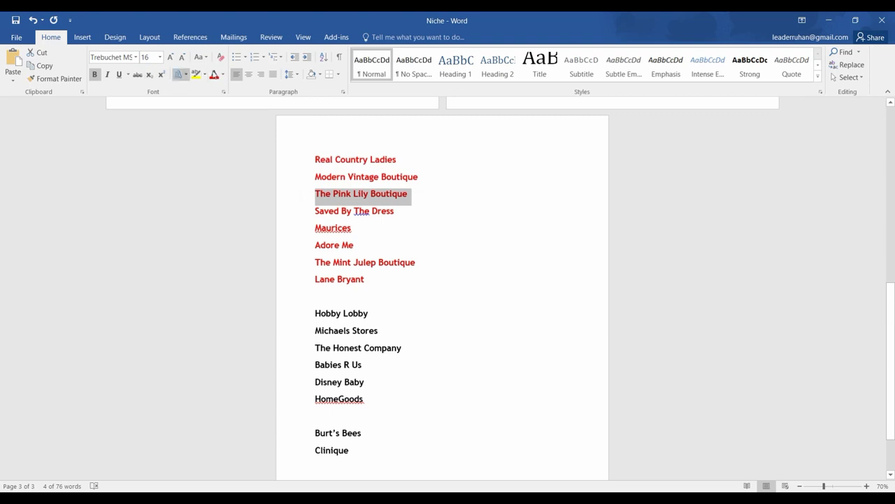
click(222, 74)
click(223, 86)
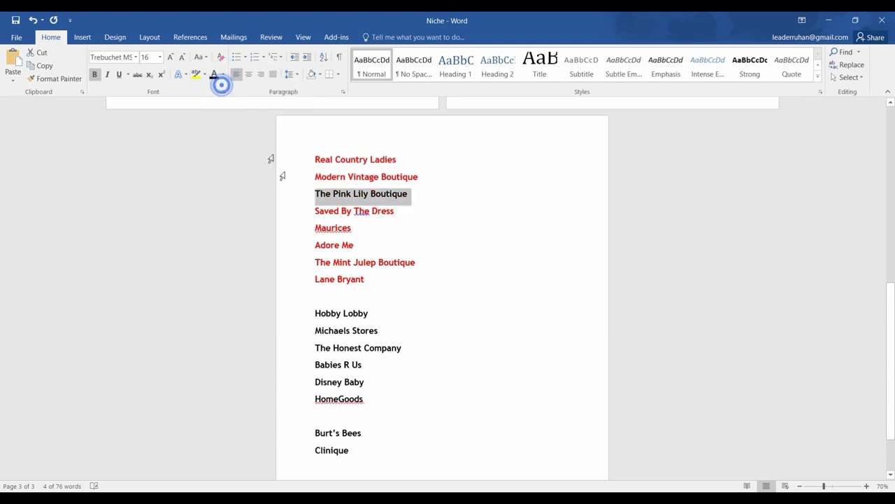
click(279, 215)
click(214, 74)
click(331, 217)
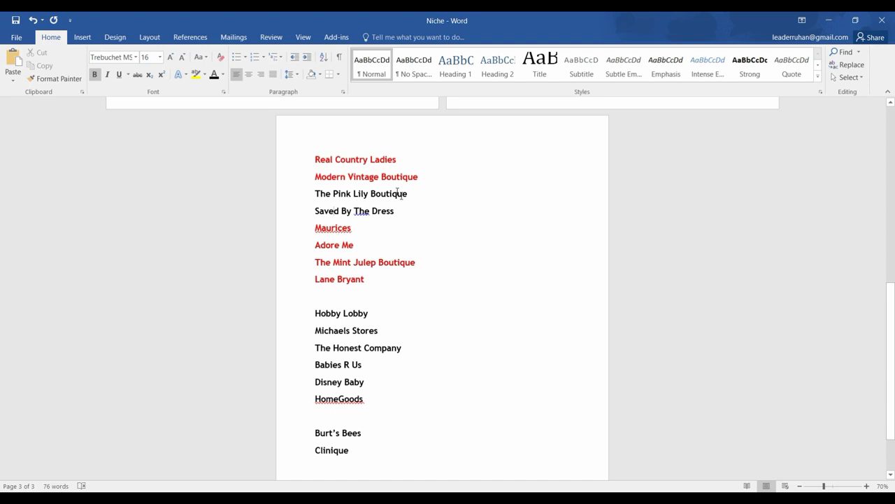
Add a line reading "Total = 490K" directly below Lane Bryant in the boutique list
click(393, 280)
key(Return)
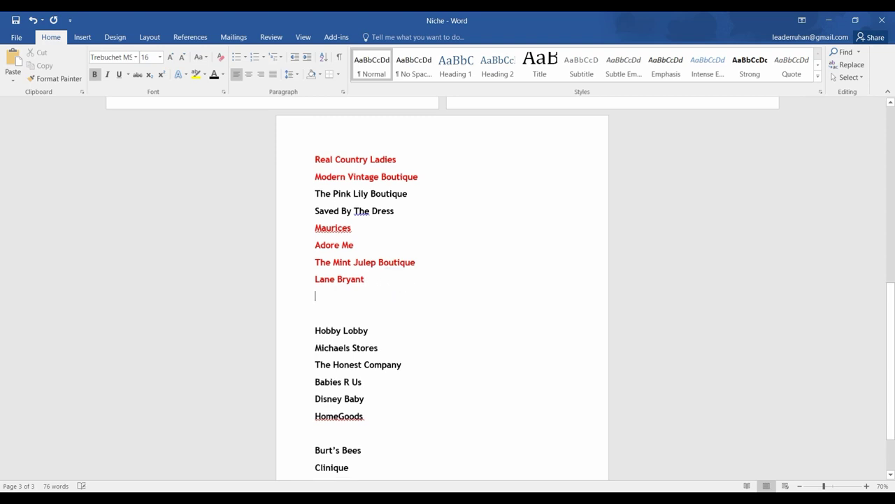
text(Total = 490K)
scroll(330, 319, down, 1)
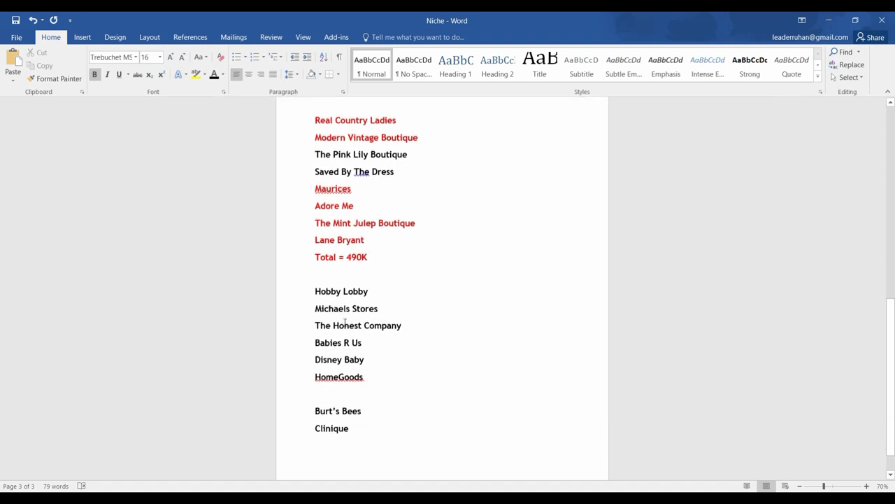
scroll(337, 154, up, 1)
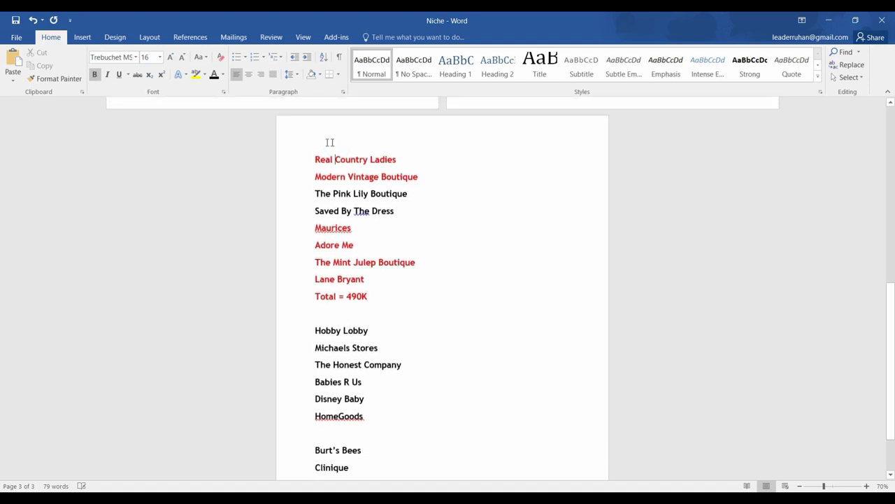
click(314, 158)
scroll(343, 417, down, 1)
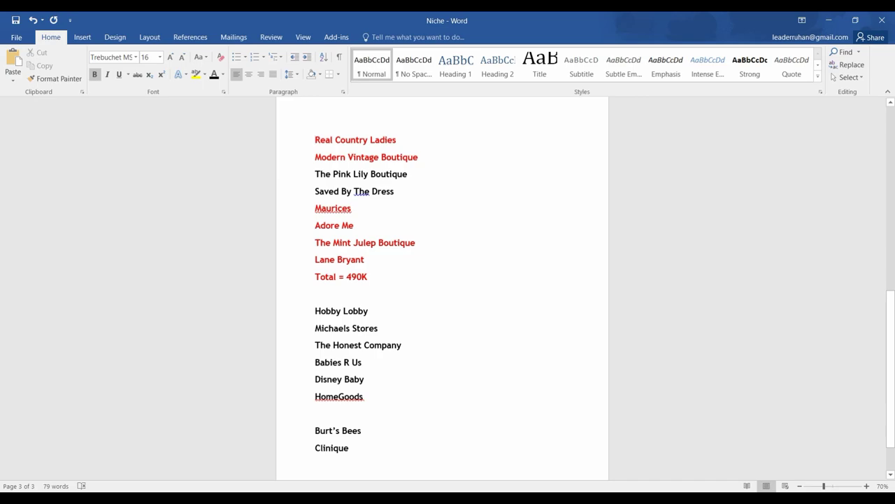
Switch back to Ads Manager and remove Yeti from the INCLUDE group of the detailed targeting
key(alt+Tab)
scroll(276, 365, down, 8)
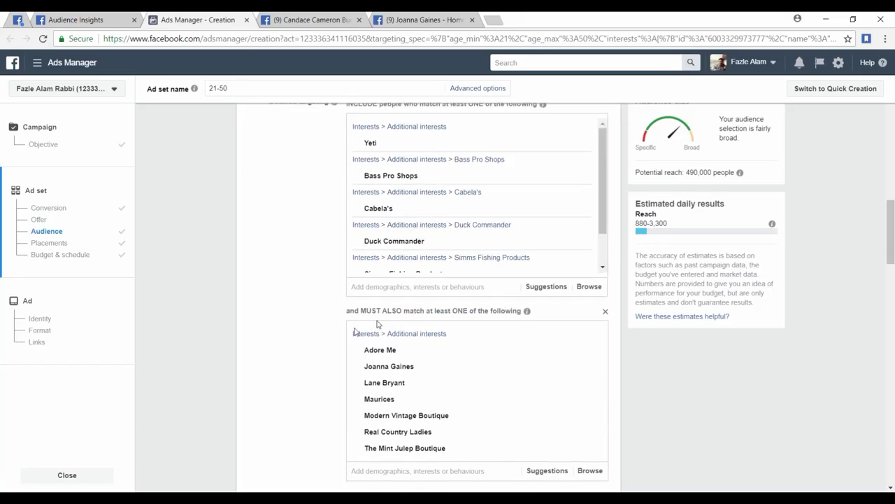
scroll(300, 282, up, 2)
mouse_move(580, 262)
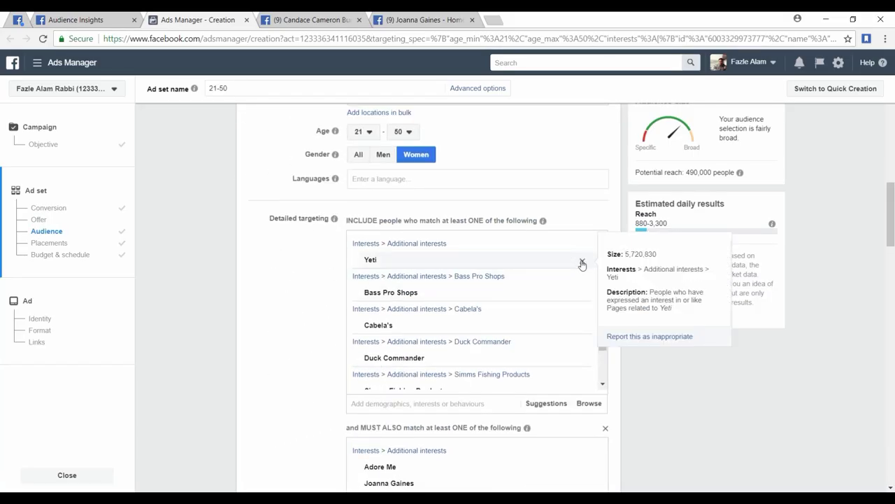
click(582, 263)
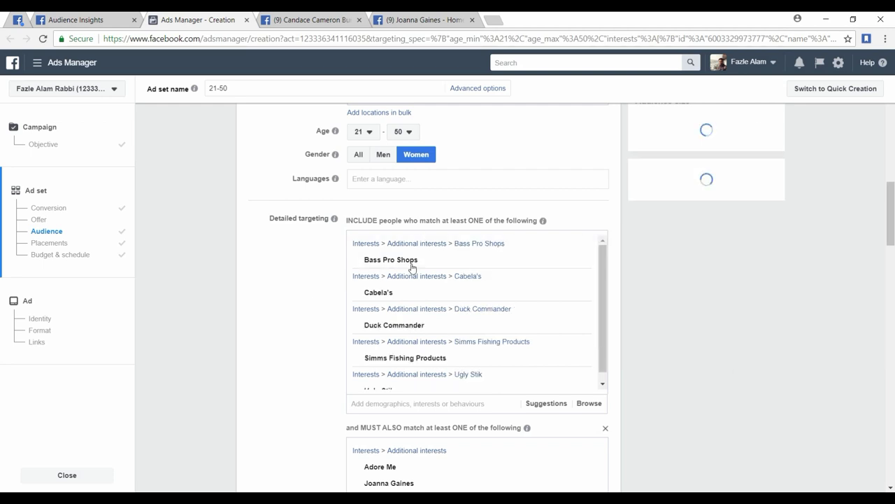
Delete the "MUST ALSO match" group with its boutique interests and narrow the audience with a new empty group
scroll(367, 329, down, 3)
scroll(272, 324, up, 2)
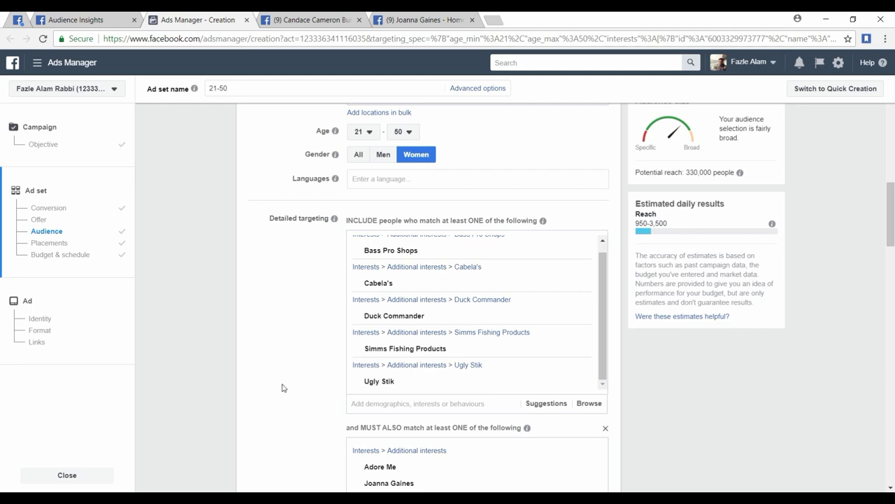
scroll(310, 369, down, 2)
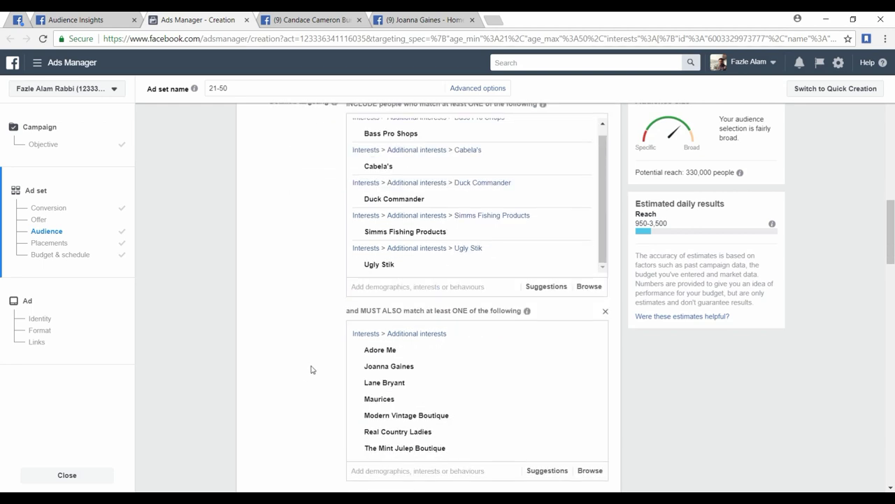
click(606, 311)
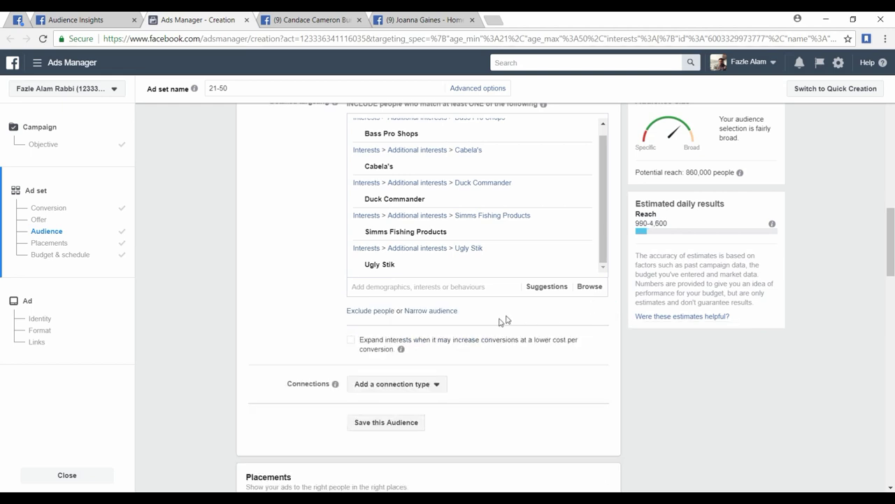
click(441, 312)
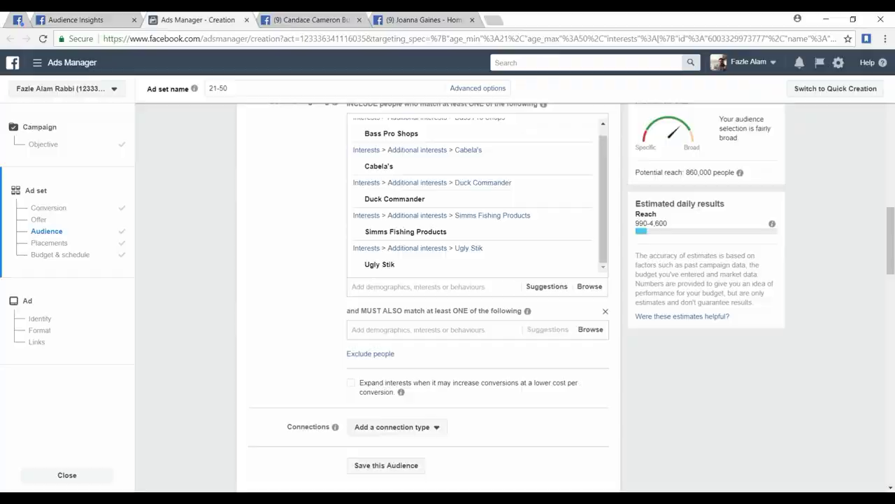
Copy Hobby Lobby from the Word niche list and add it as an interest in the empty "MUST ALSO match" group in Ads Manager
key(alt+Tab)
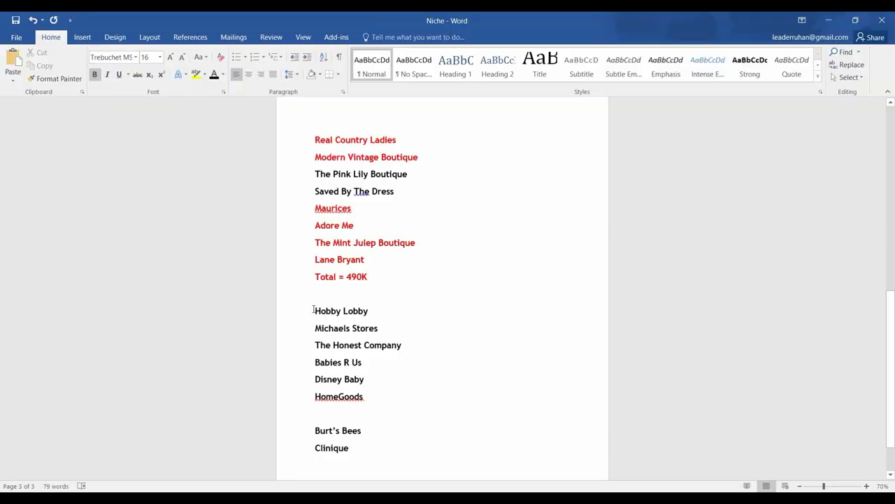
drag(314, 310, 359, 316)
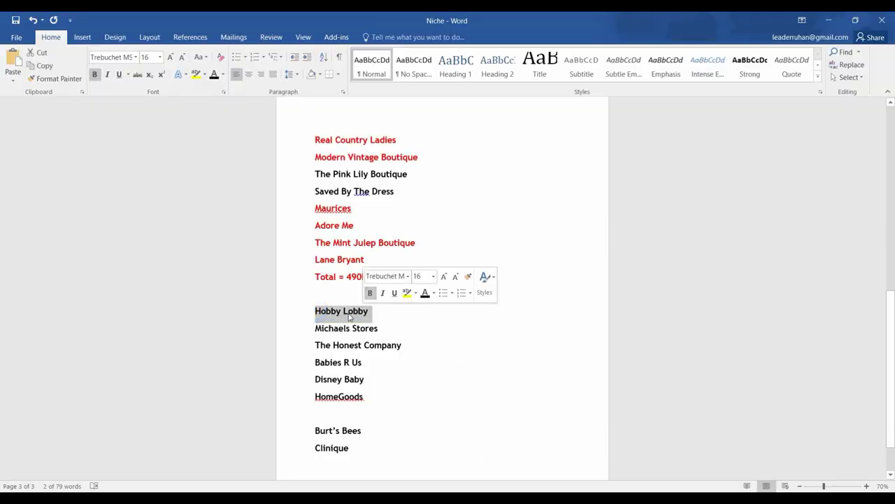
right_click(353, 312)
click(370, 333)
click(340, 312)
key(alt+Tab)
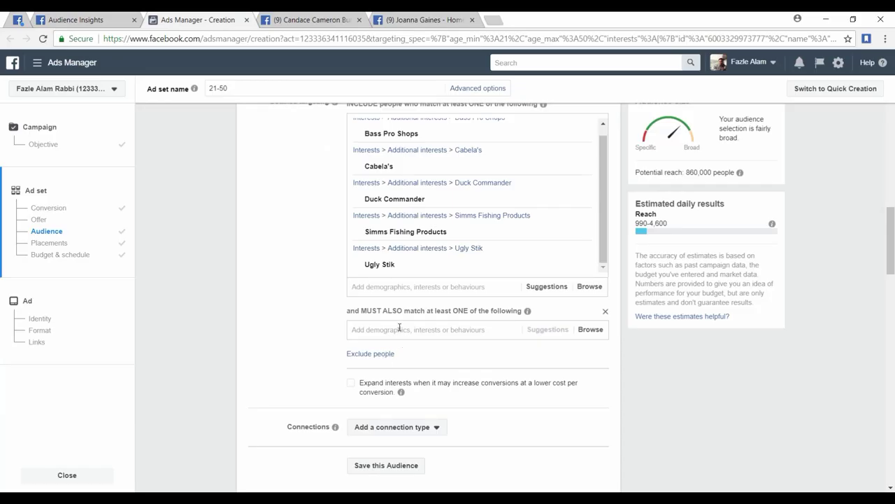
right_click(402, 329)
click(453, 399)
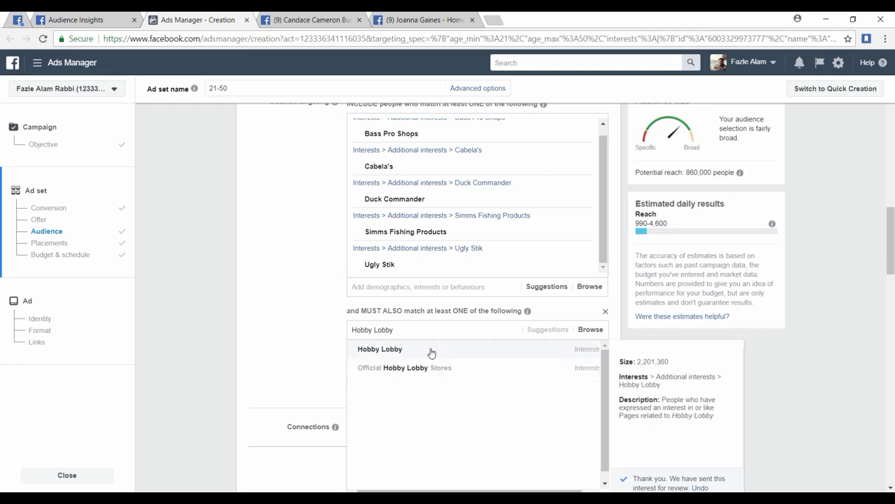
click(431, 350)
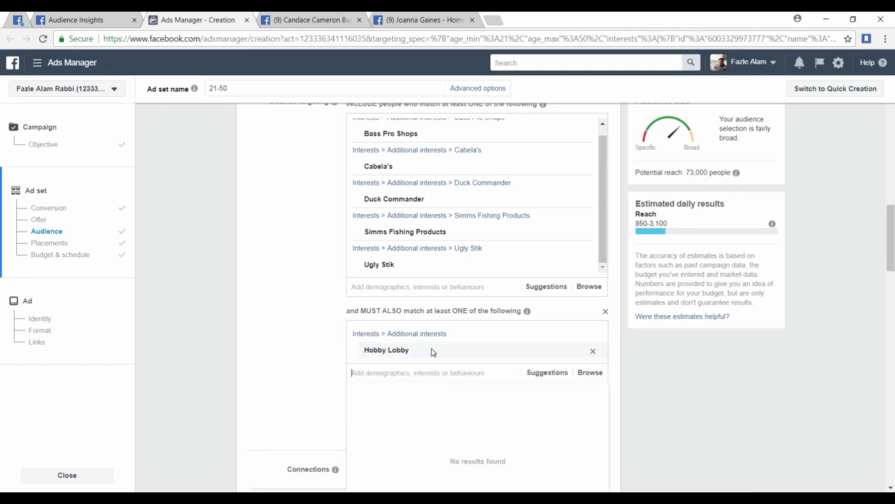
Copy Michaels Stores from the Word list and add the matching interest to the "MUST ALSO match" group in Ads Manager
mouse_move(474, 498)
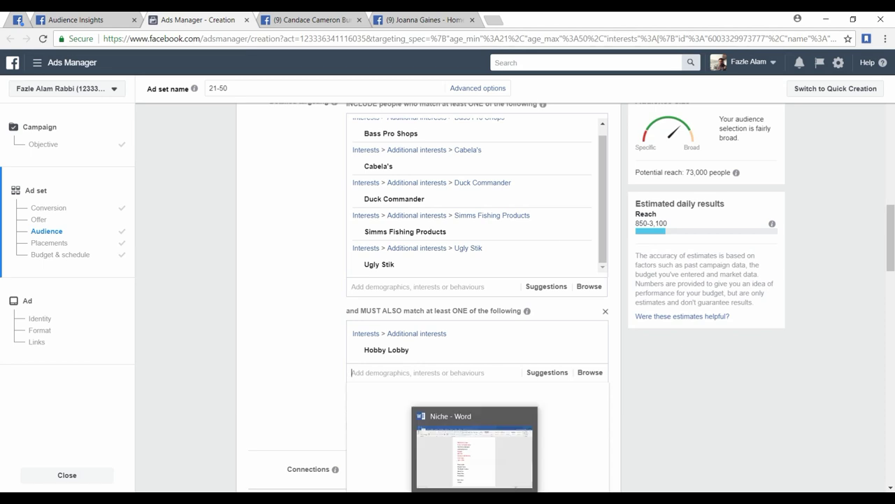
click(434, 475)
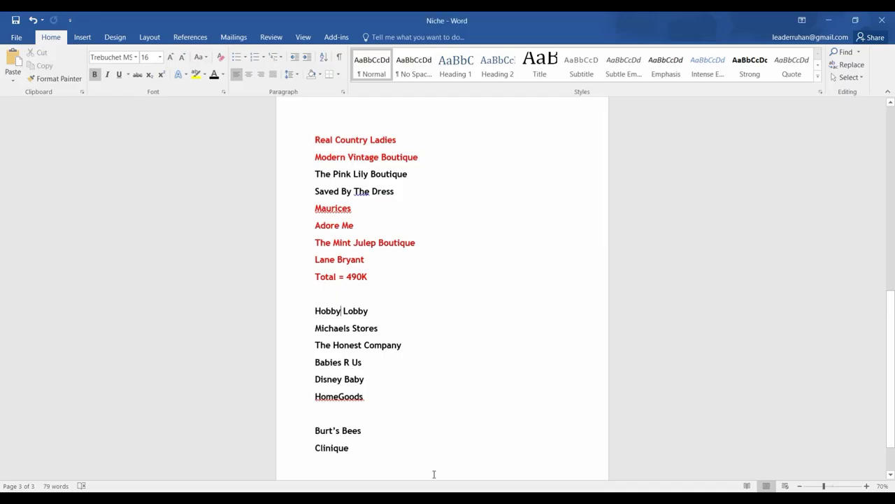
drag(314, 327, 371, 329)
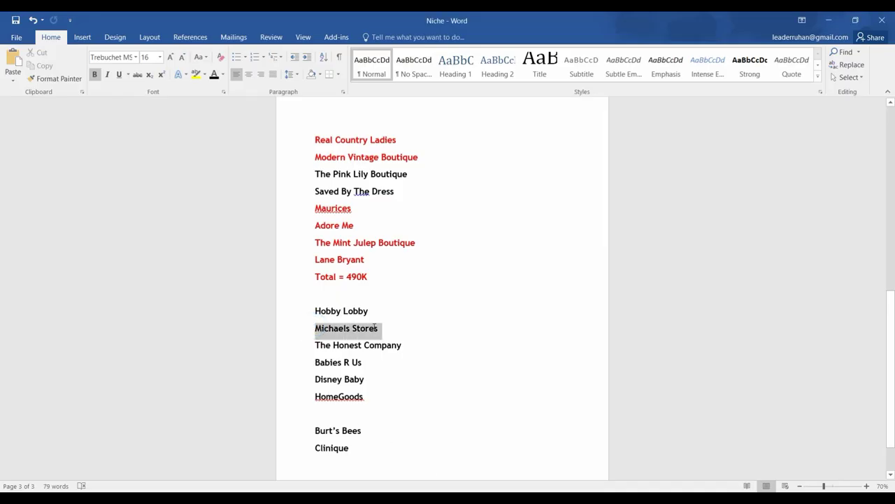
right_click(369, 328)
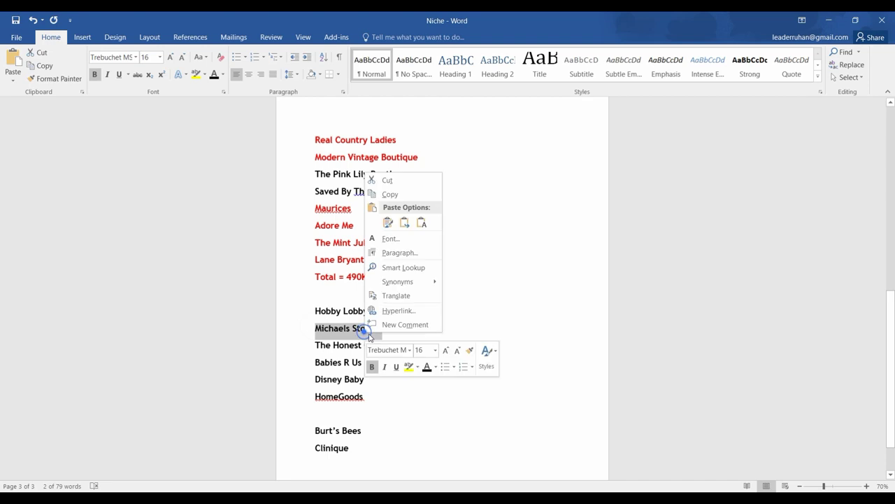
click(390, 194)
key(alt+Tab)
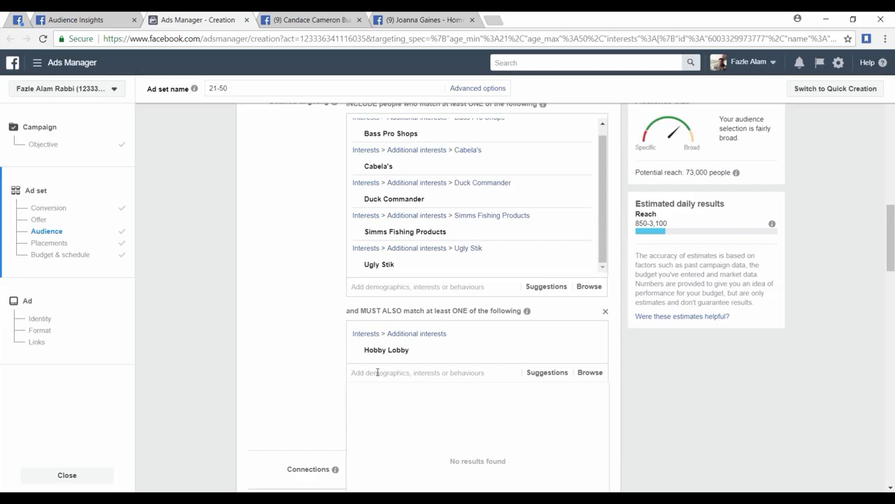
right_click(375, 372)
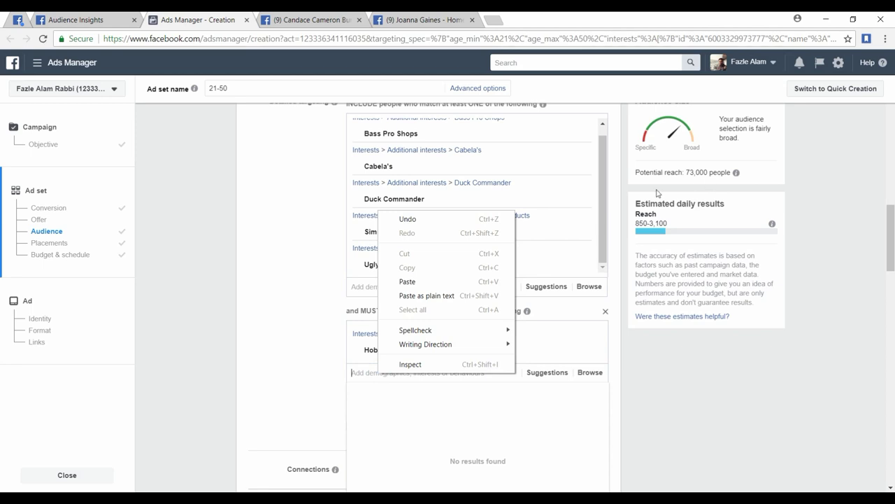
click(422, 281)
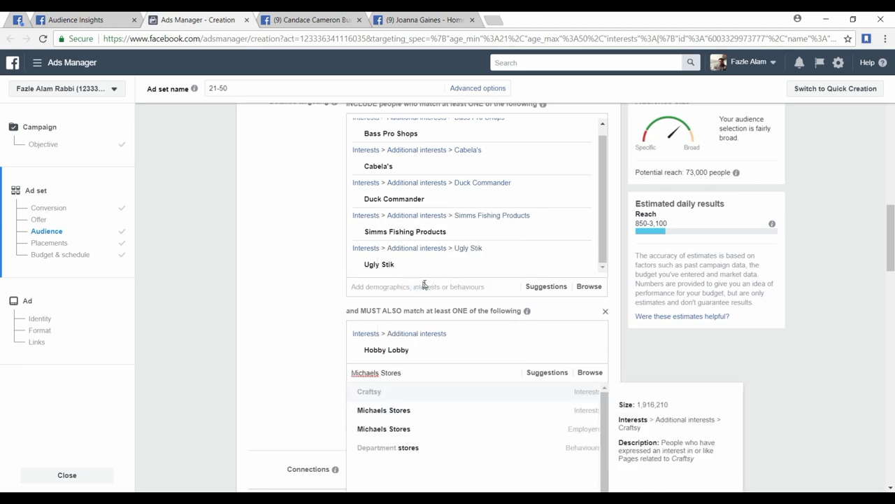
click(422, 418)
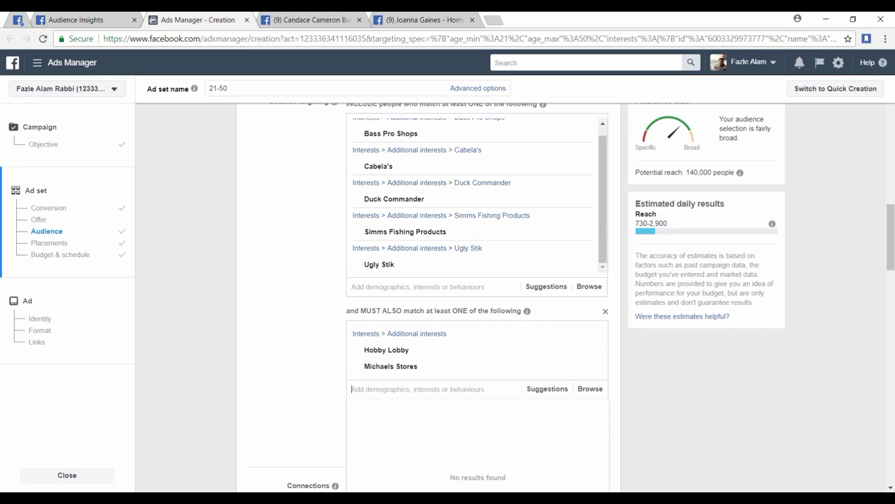
Copy The Honest Company from the Word list and add that interest to the "MUST ALSO match" group in Ads Manager
click(422, 491)
drag(314, 343, 402, 346)
right_click(389, 349)
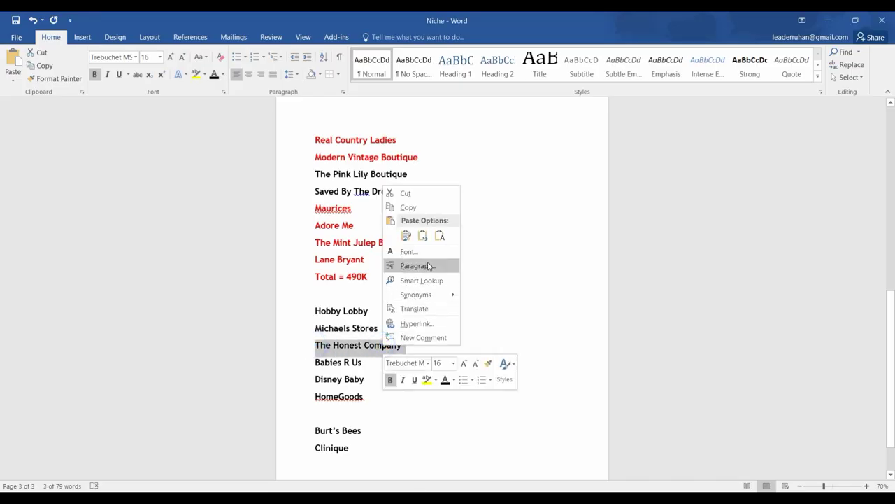
click(412, 208)
click(345, 361)
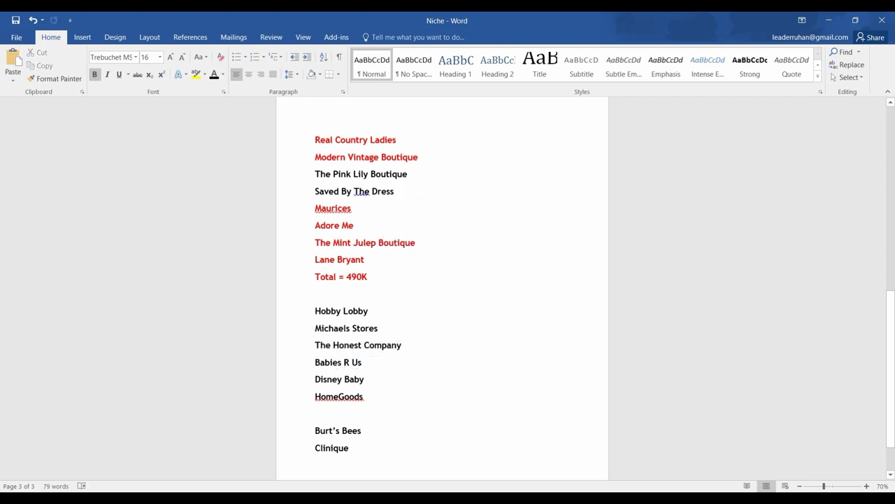
key(alt+Tab)
right_click(375, 393)
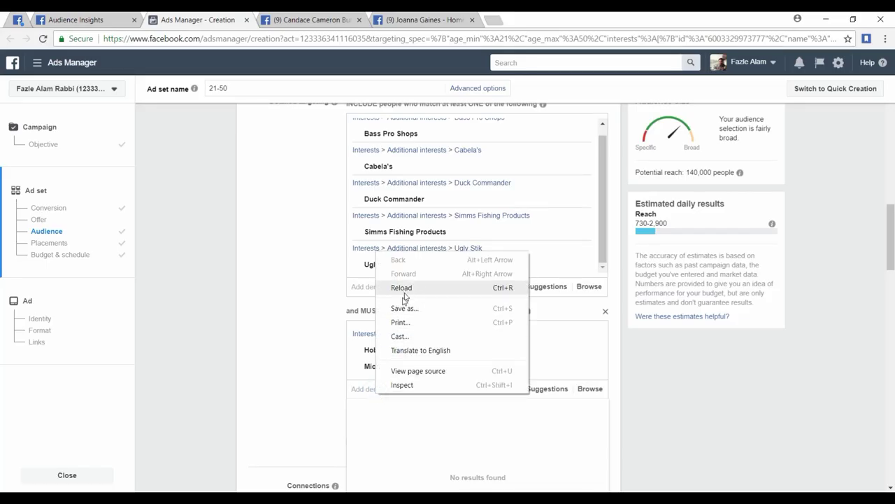
click(361, 387)
right_click(386, 387)
click(394, 299)
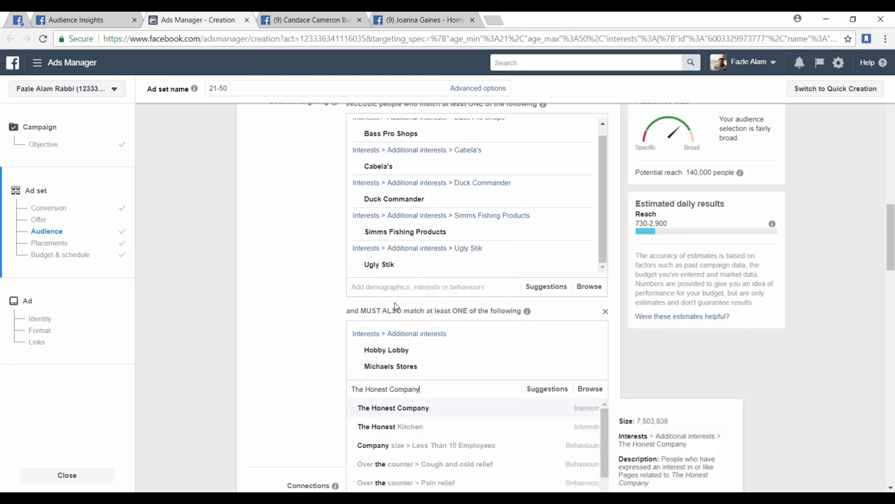
click(404, 411)
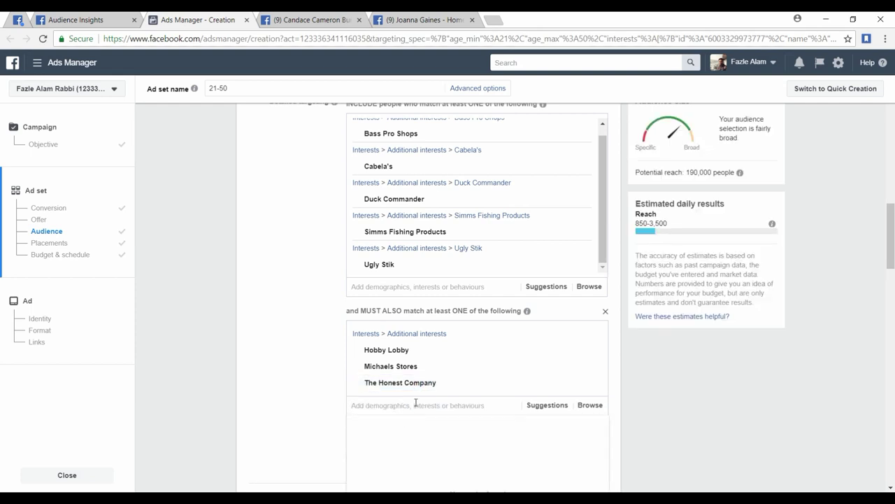
Test Babies "R" Us from the Word list as a narrowing interest in Ads Manager, and remove it from the "MUST ALSO match" group again
key(alt+Tab)
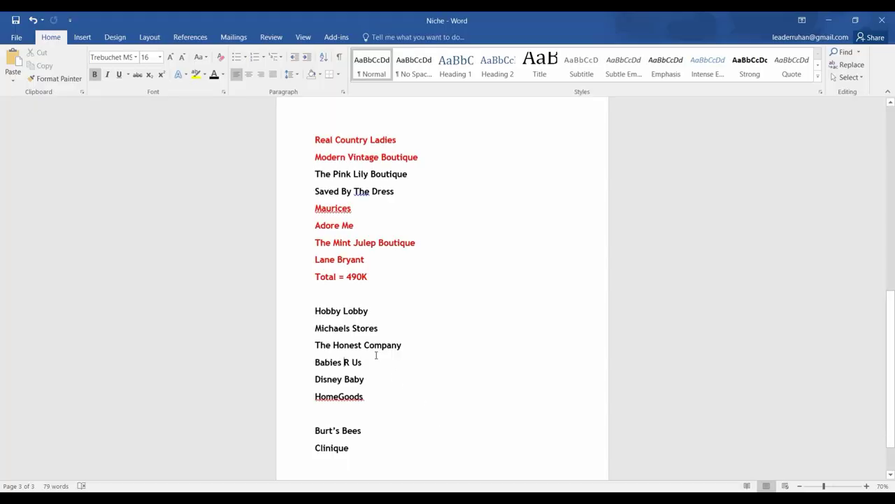
drag(317, 362, 363, 363)
right_click(350, 363)
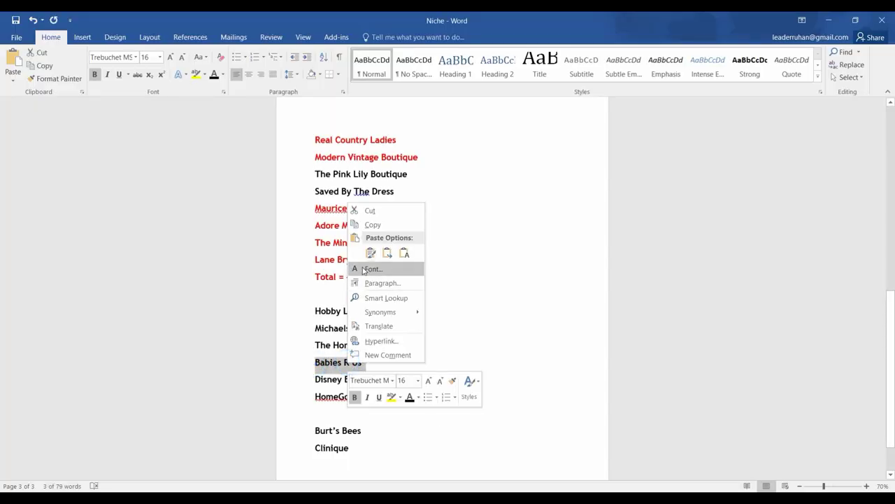
click(370, 224)
click(394, 399)
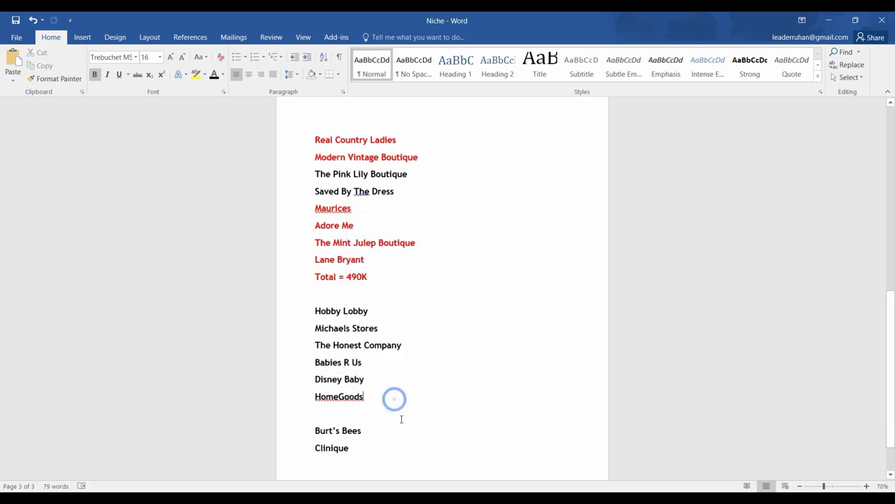
key(alt+Tab)
click(386, 405)
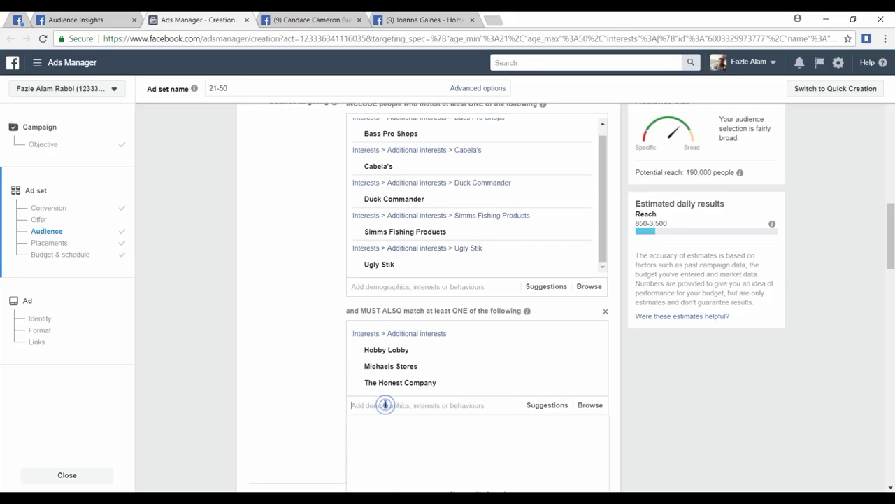
key(ctrl+v)
scroll(301, 414, down, 1)
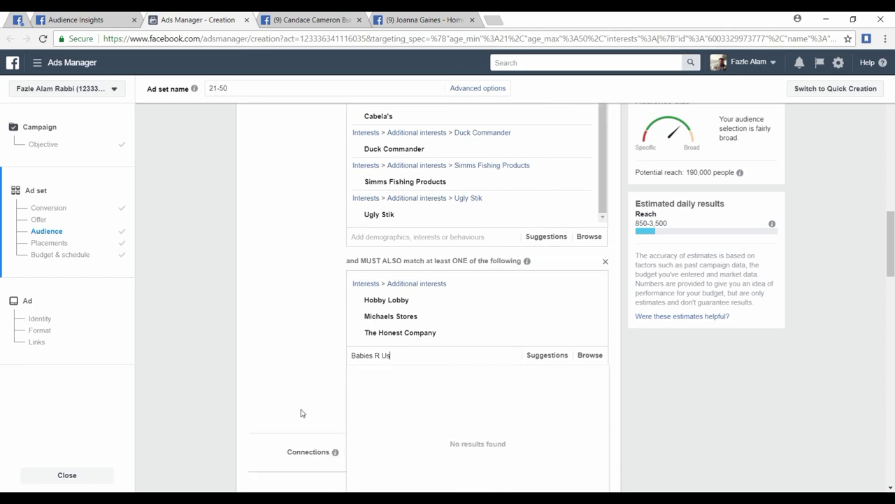
click(382, 403)
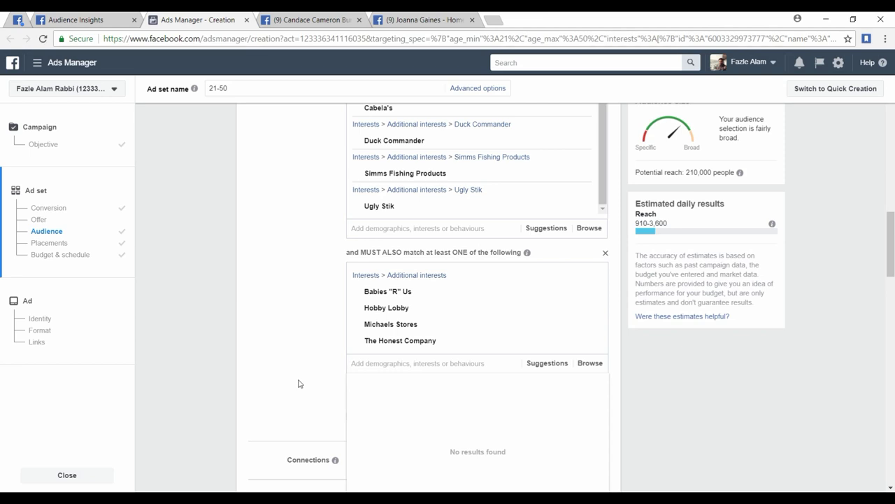
mouse_move(588, 294)
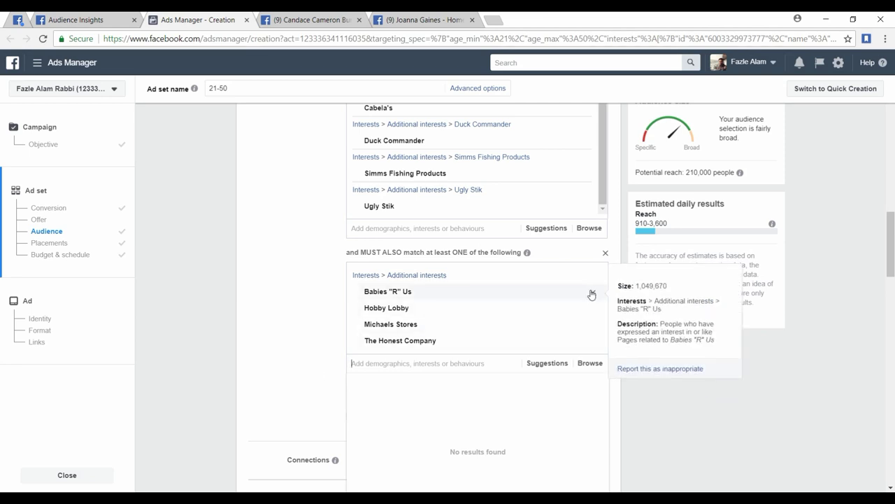
click(592, 293)
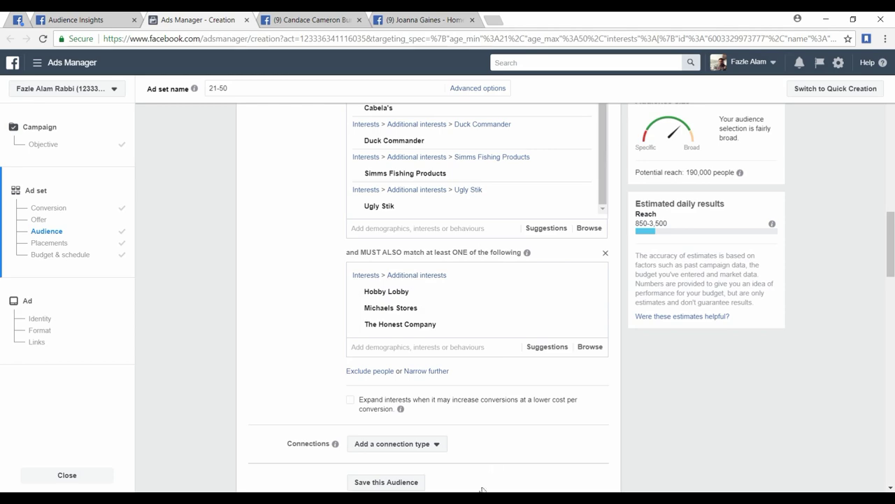
Test Disney Baby from the Word list as a narrowing interest in Ads Manager, and remove it from the "MUST ALSO match" group again
mouse_move(474, 498)
click(440, 462)
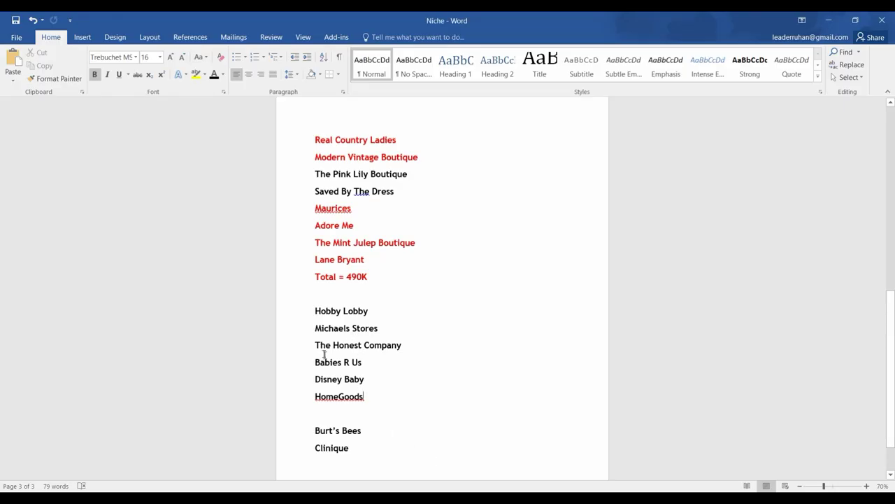
drag(315, 379, 369, 379)
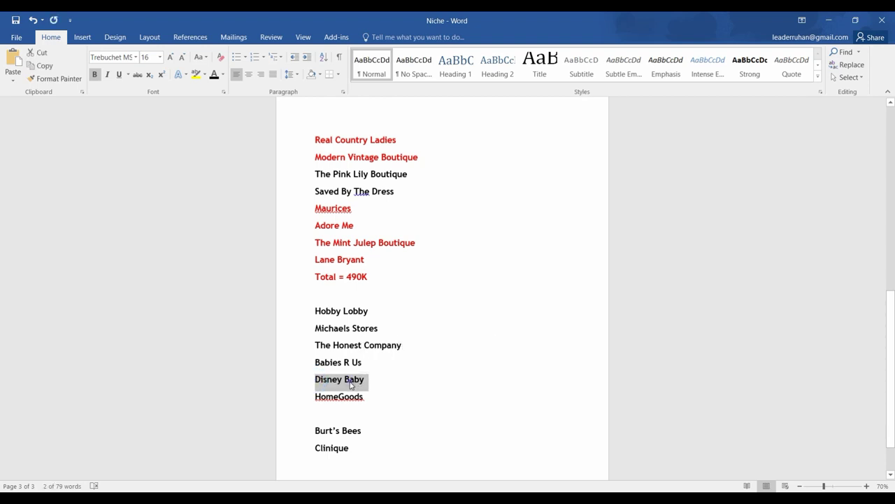
right_click(354, 381)
click(378, 244)
click(352, 378)
click(395, 489)
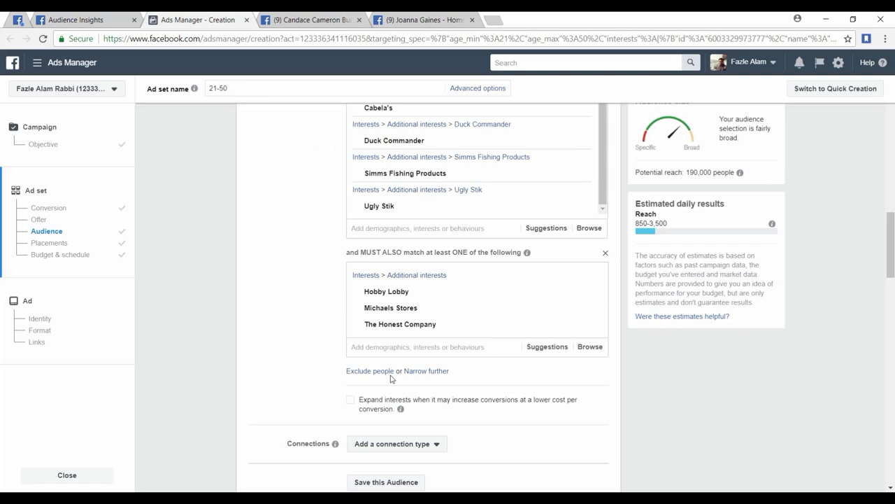
right_click(391, 349)
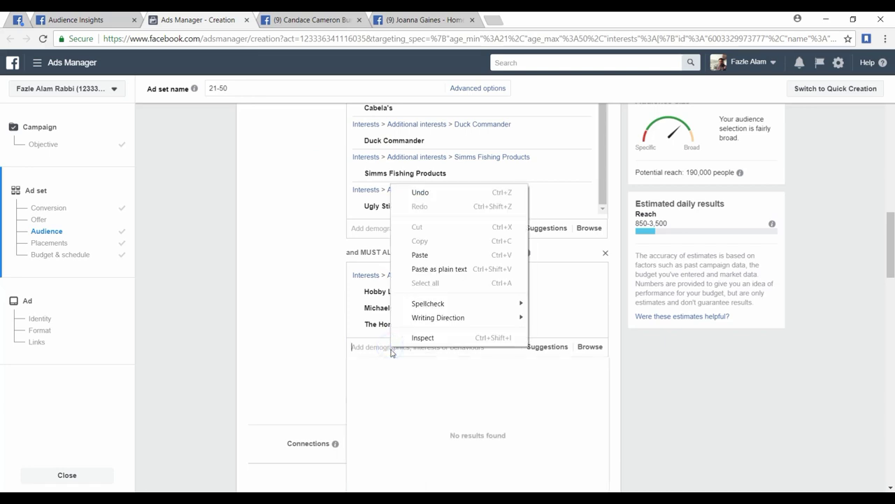
click(416, 256)
click(378, 401)
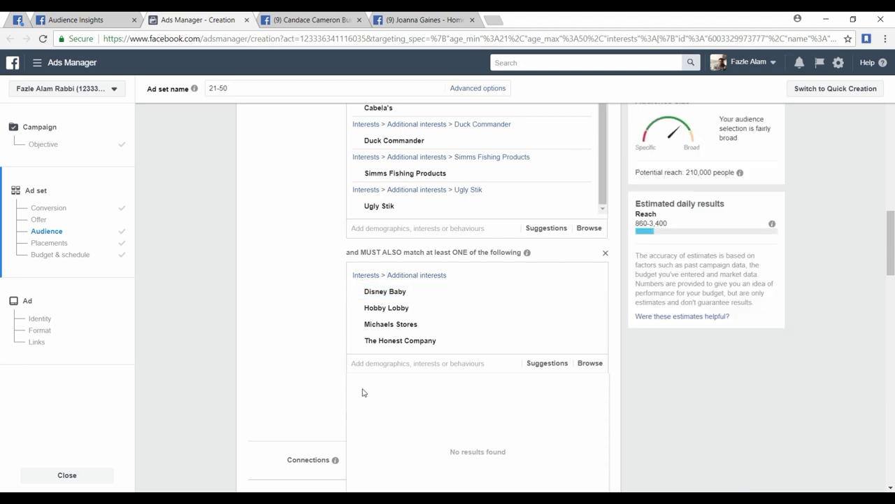
click(593, 291)
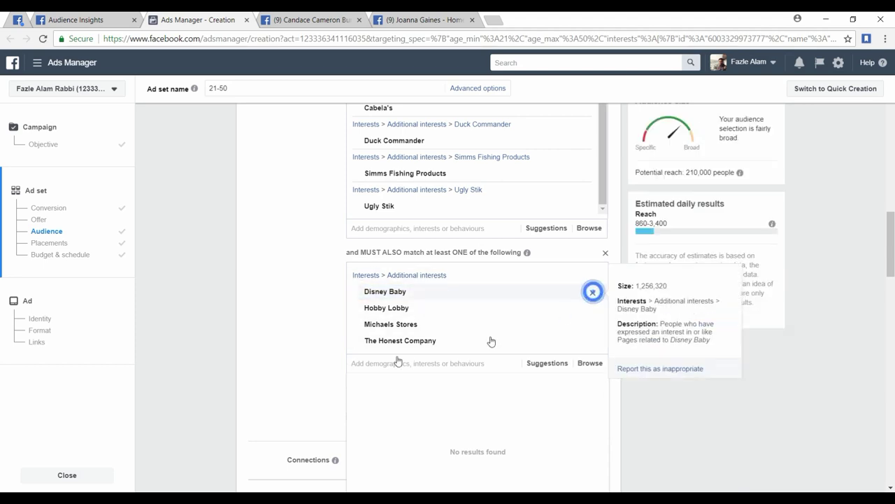
Copy HomeGoods from the Word list and add the matching interest to the "MUST ALSO match" group in Ads Manager
key(alt+Tab)
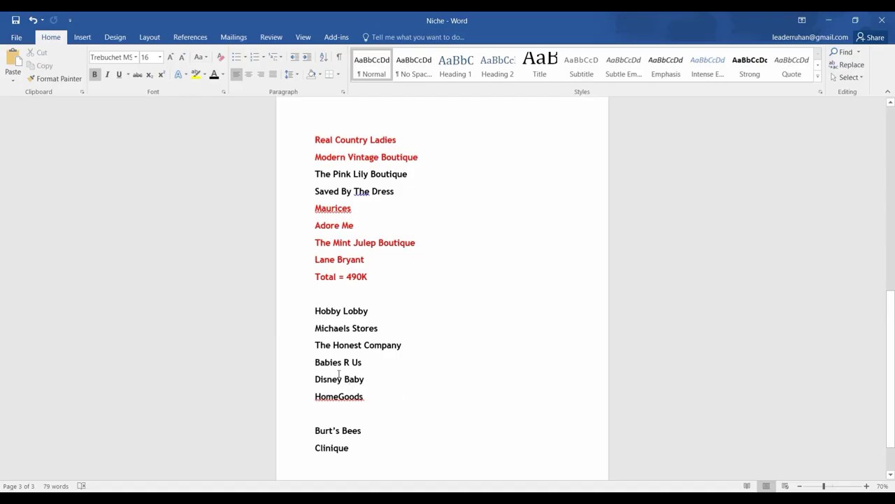
drag(316, 399, 355, 404)
right_click(355, 403)
click(381, 264)
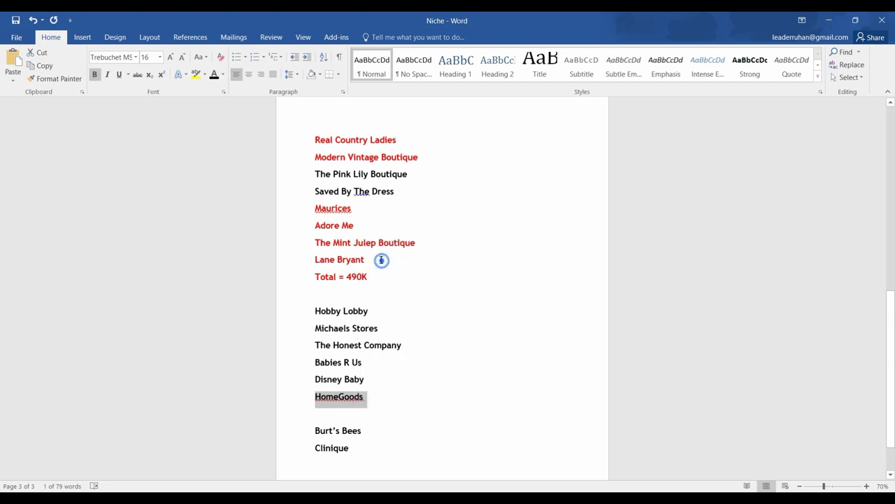
key(alt+Tab)
click(378, 345)
key(ctrl+v)
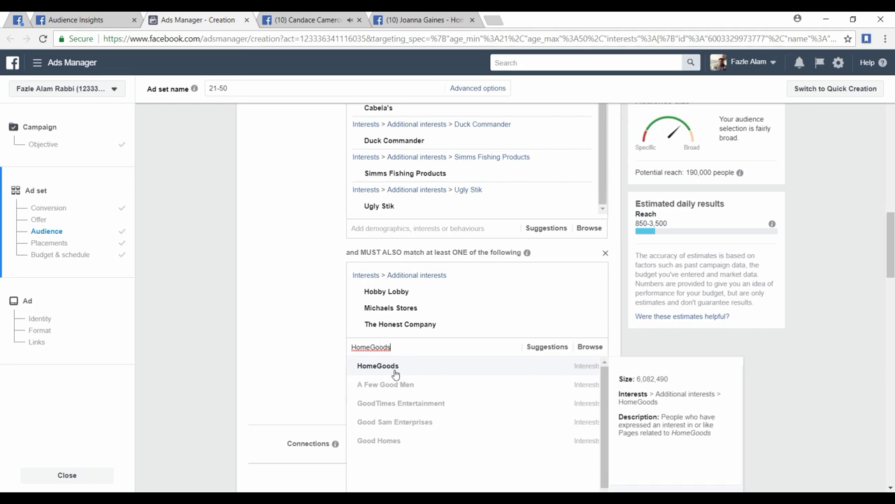
click(395, 374)
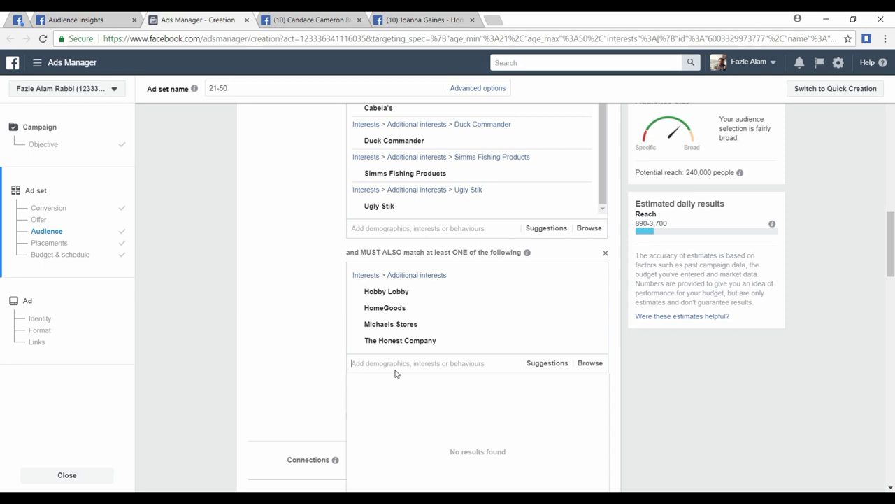
click(290, 355)
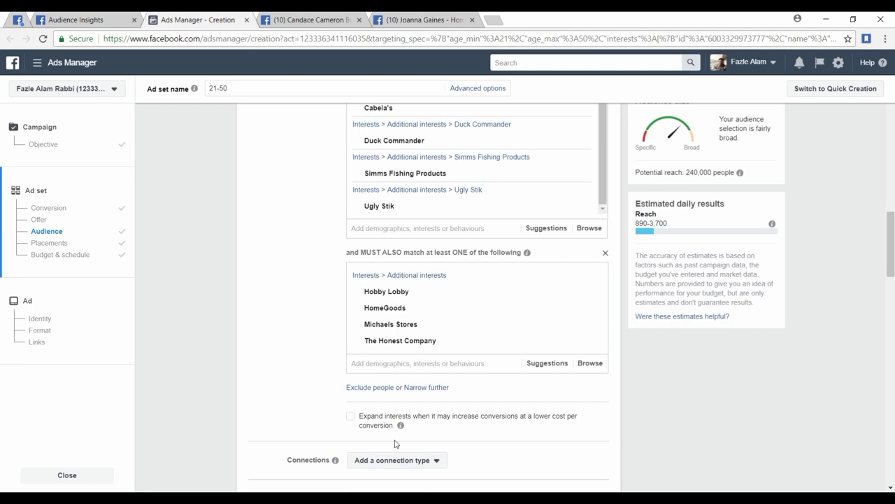
scroll(308, 371, up, 4)
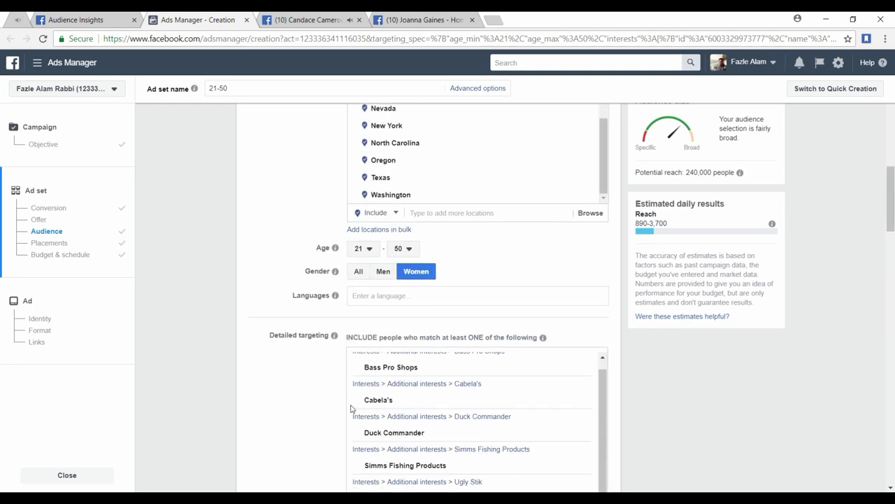
scroll(443, 429, up, 1)
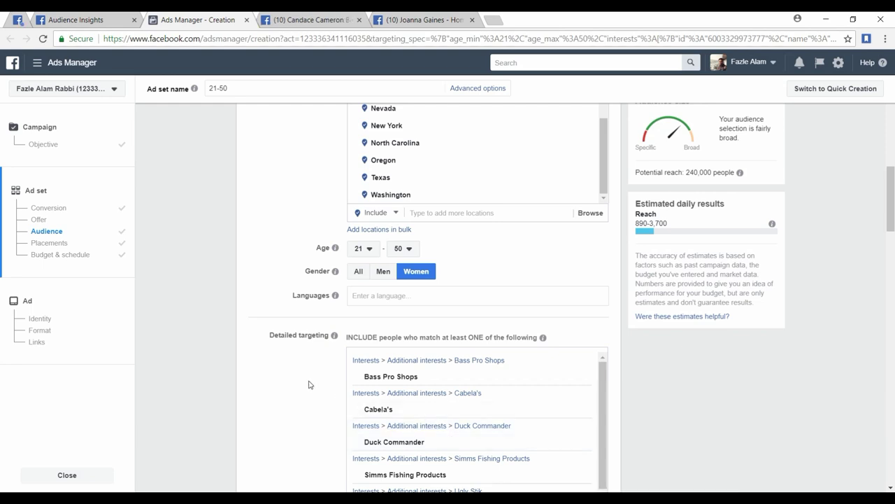
scroll(318, 360, down, 3)
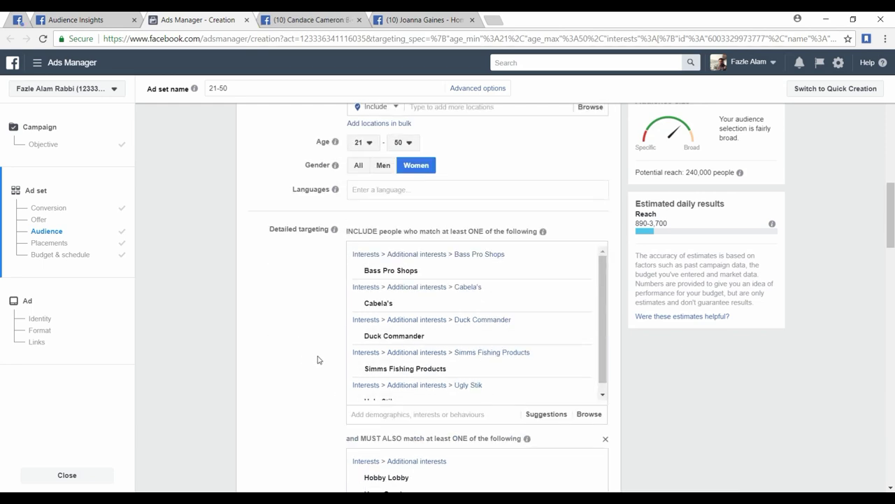
Test Burt's Bees from the Word list as a narrowing interest in Ads Manager, and remove it from the "MUST ALSO match" group again
key(alt+Tab)
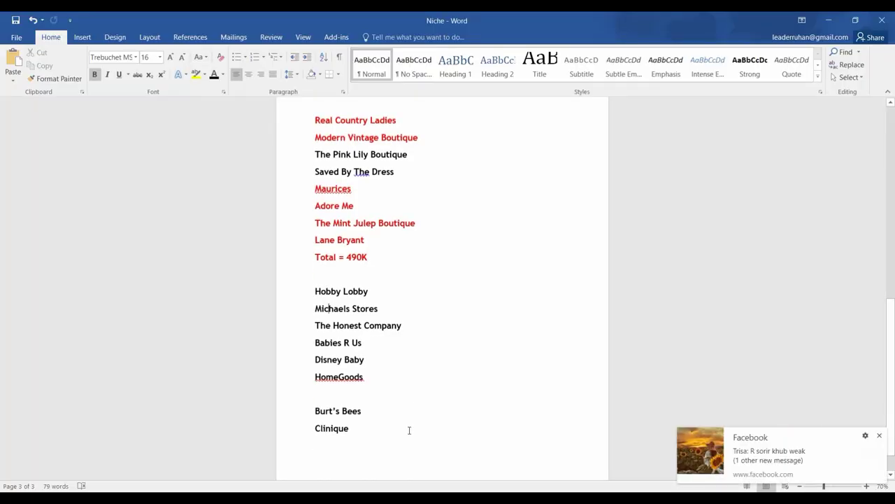
click(880, 435)
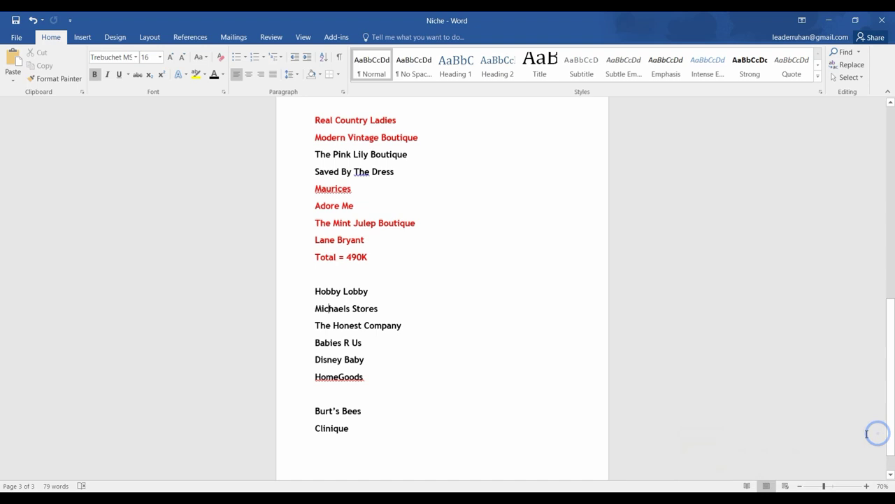
drag(314, 410, 363, 413)
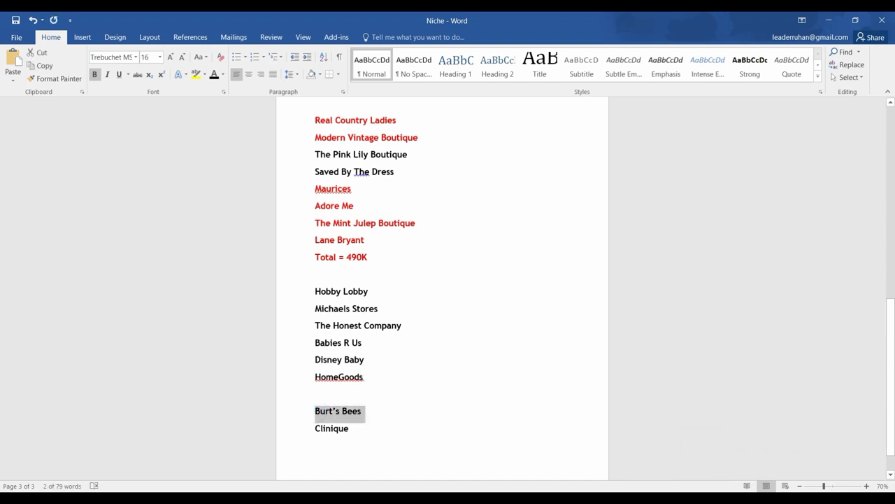
key(alt+Tab)
click(394, 421)
key(ctrl+v)
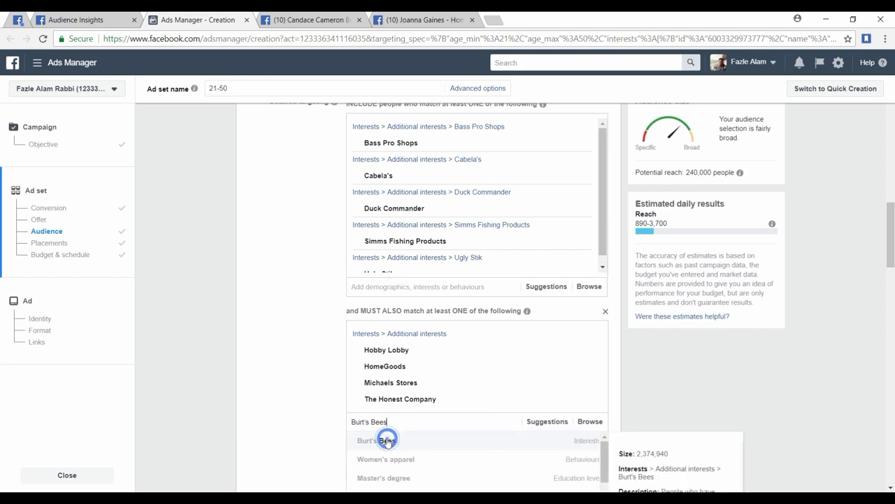
click(388, 441)
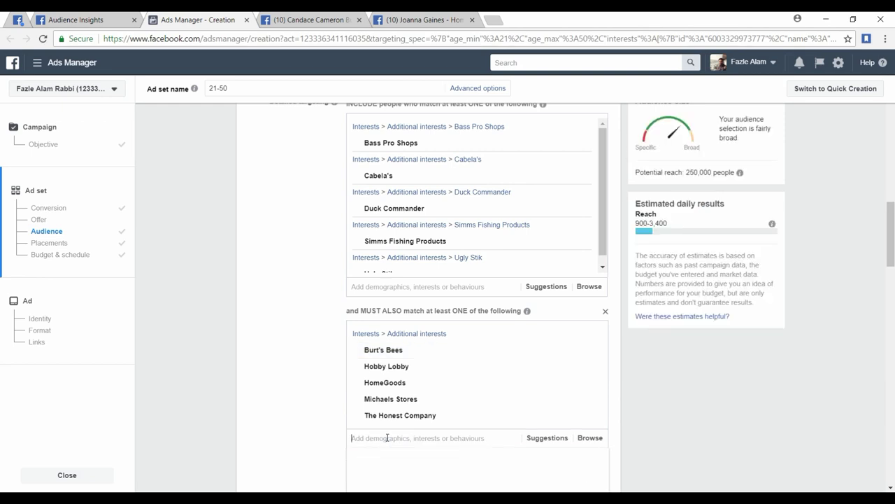
mouse_move(399, 352)
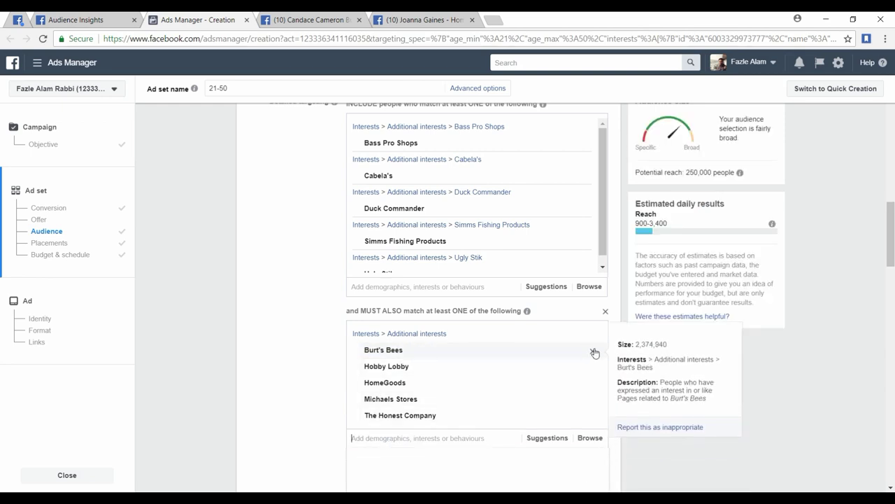
click(595, 352)
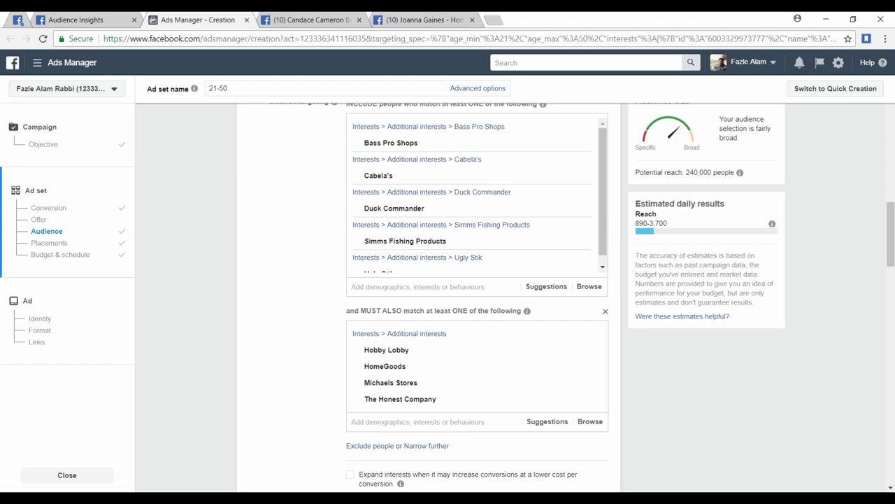
Test Clinique from the Word list as a narrowing interest in Ads Manager, and remove it from the "MUST ALSO match" group again
key(alt+Tab)
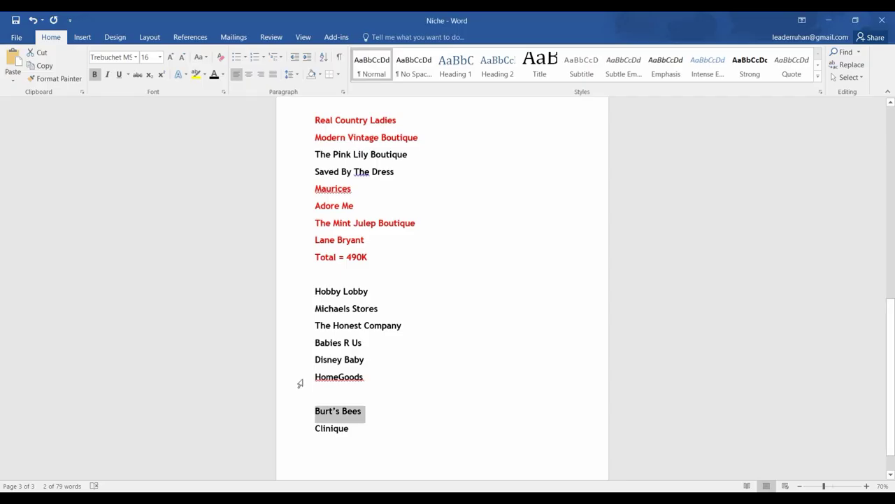
double_click(316, 428)
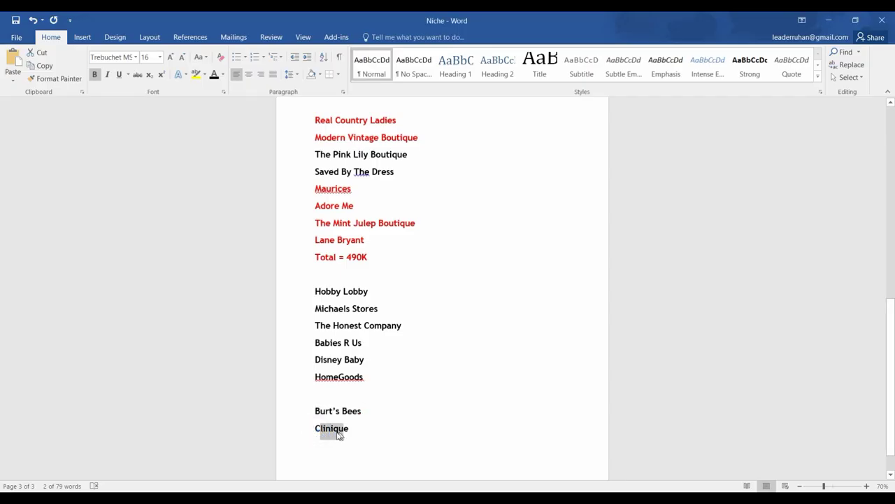
click(316, 429)
drag(315, 429, 352, 432)
key(ctrl+c)
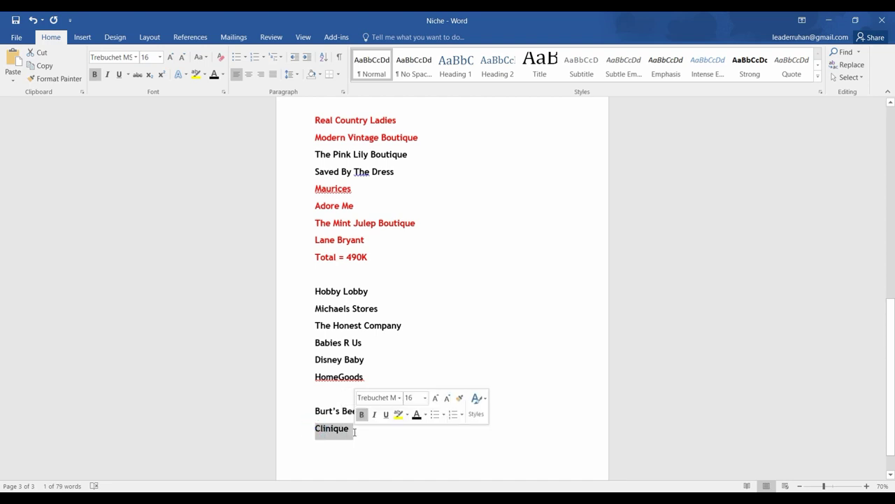
key(alt+Tab)
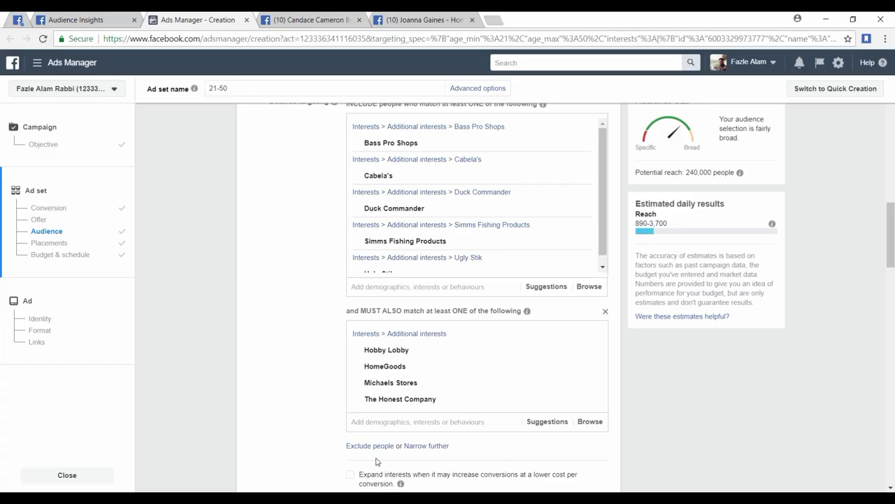
click(382, 420)
key(ctrl+v)
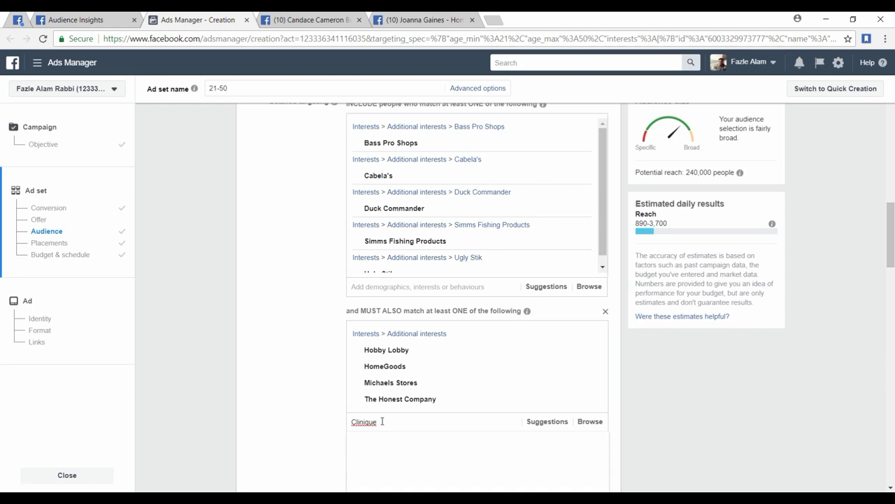
click(375, 441)
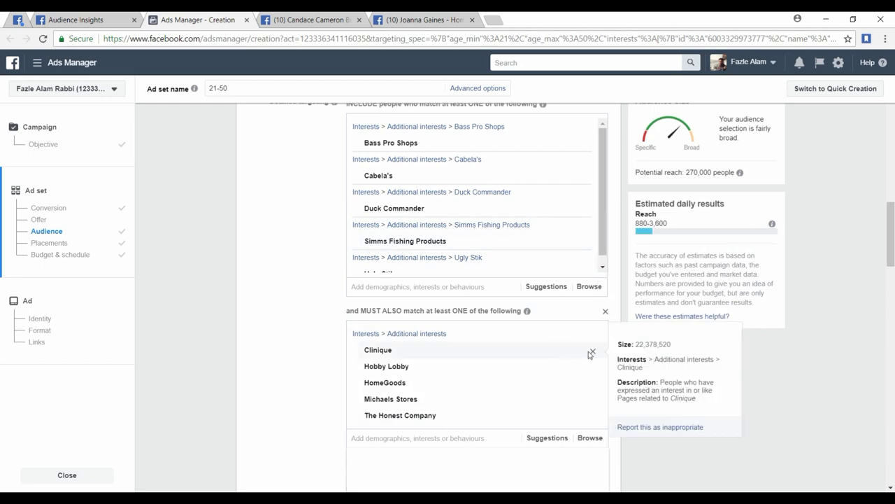
click(591, 352)
Search for yeti and add the Yeti interest to the first detailed targeting group, alongside Bass Pro Shops and Cabela's
scroll(303, 316, up, 3)
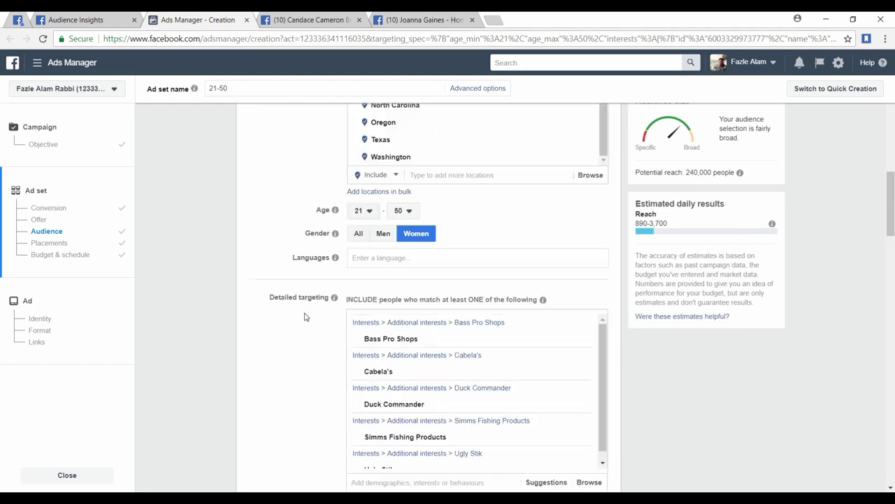
scroll(392, 361, down, 4)
click(381, 403)
text(ye)
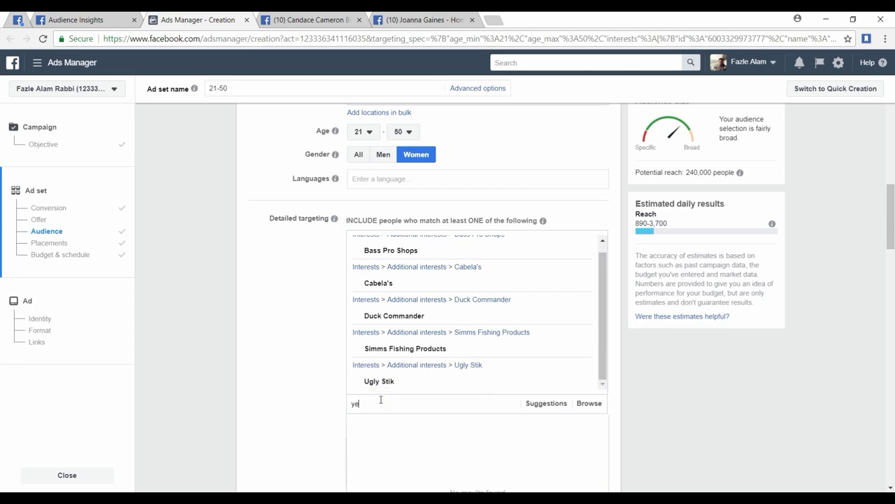
text(ti)
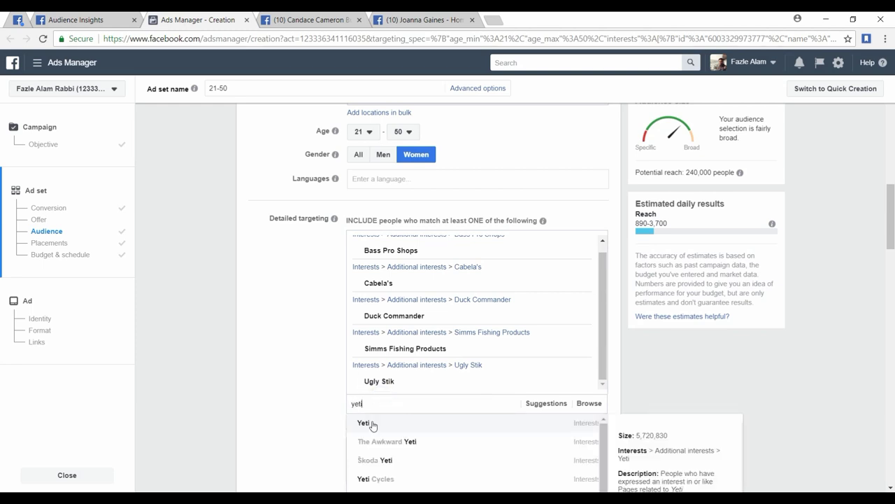
click(372, 424)
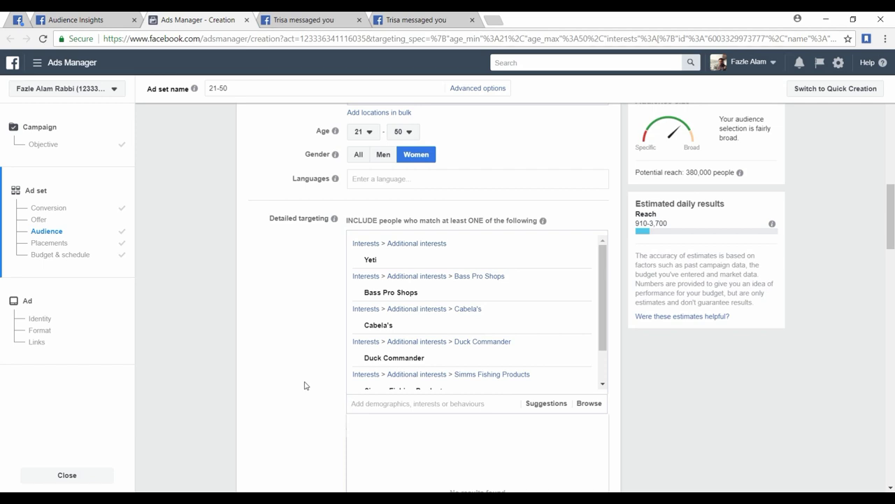
scroll(276, 372, down, 3)
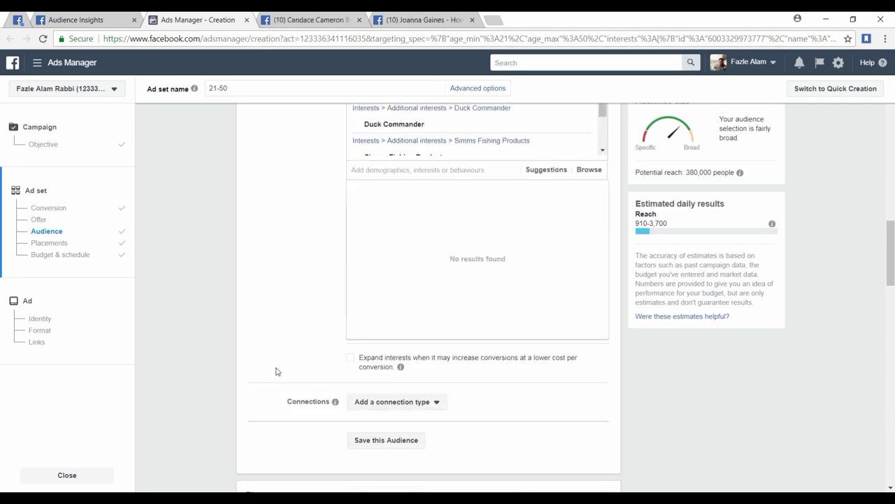
click(302, 332)
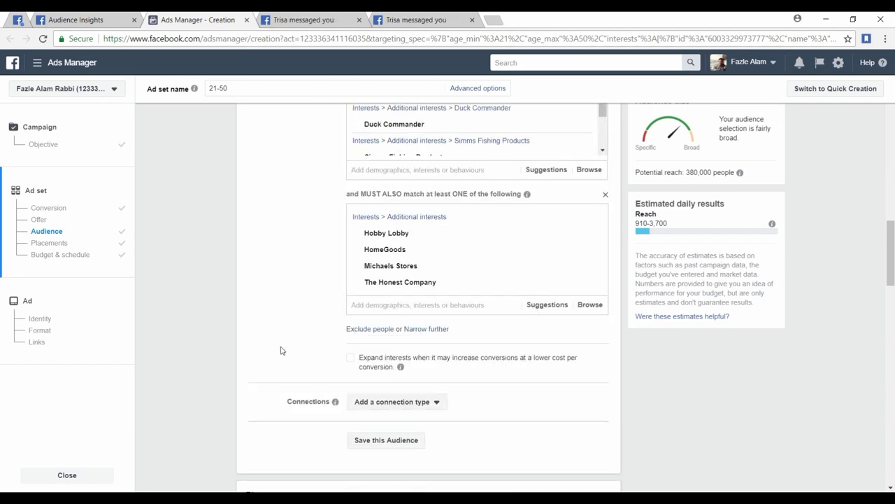
Check the open Joanna Gaines and Candace Cameron Bure Facebook pages, and add Candace Cameron Bure to the "MUST ALSO match" group in Ads Manager
click(420, 21)
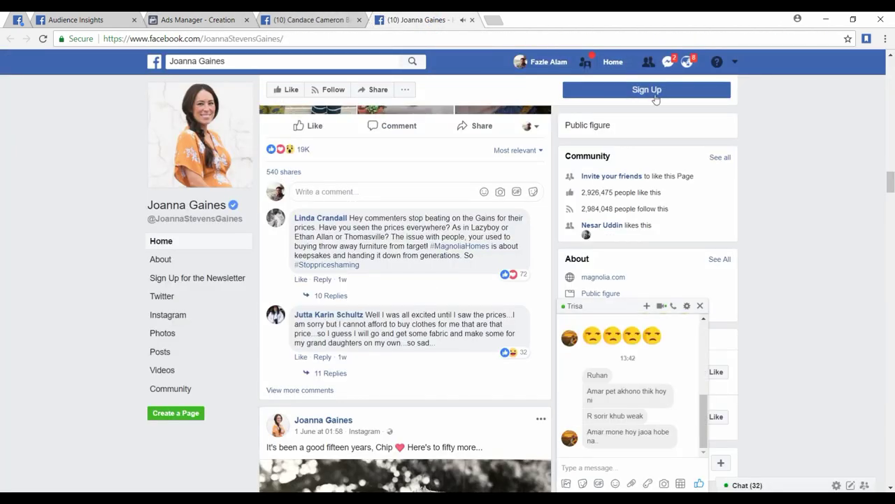
click(699, 306)
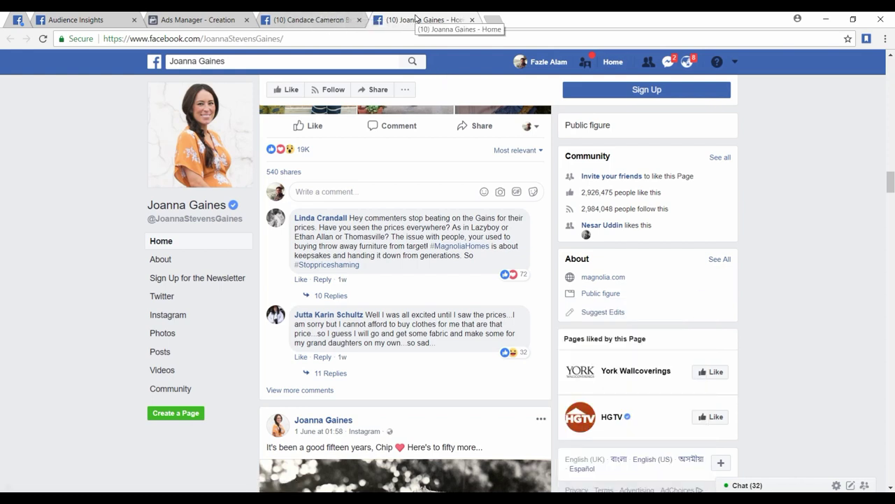
click(305, 23)
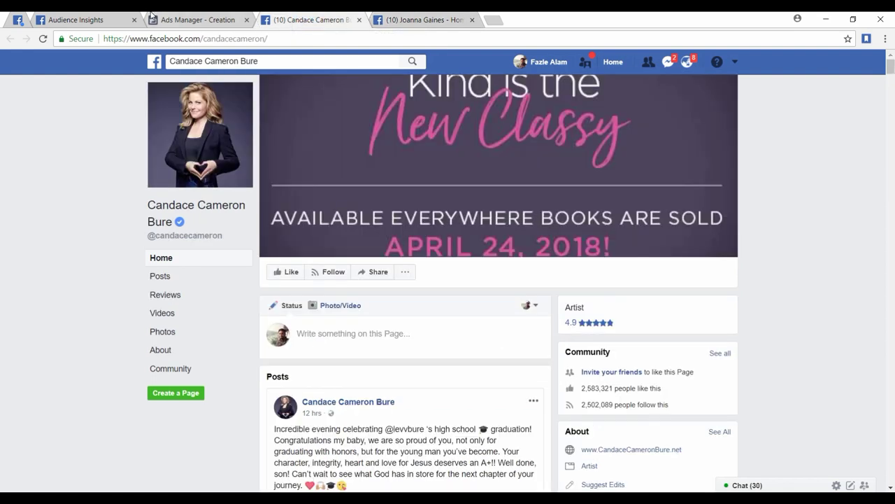
click(202, 20)
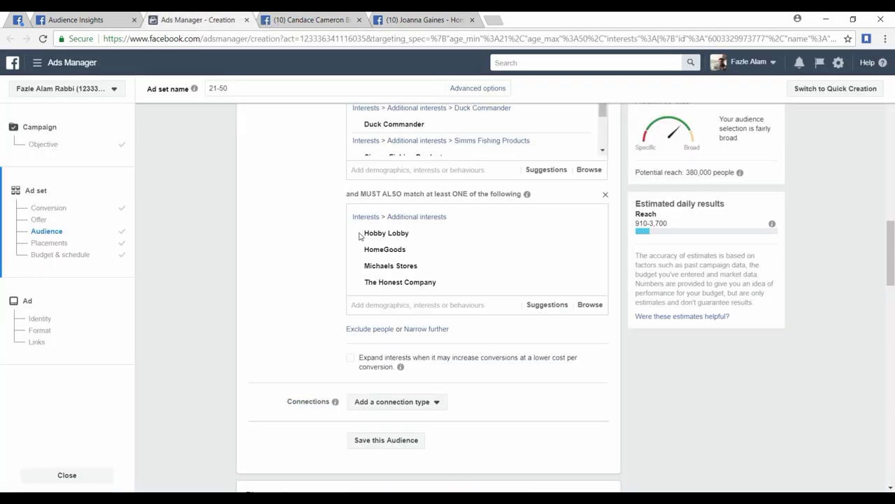
click(401, 302)
text(candace camer)
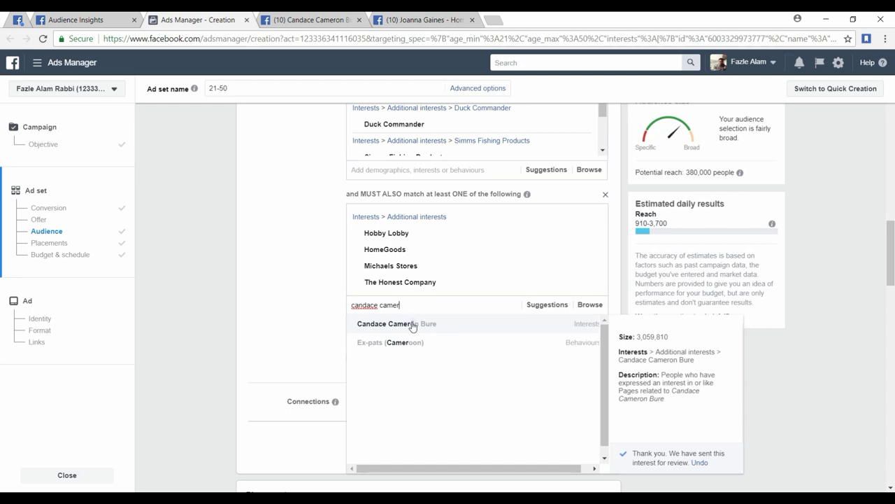
click(413, 325)
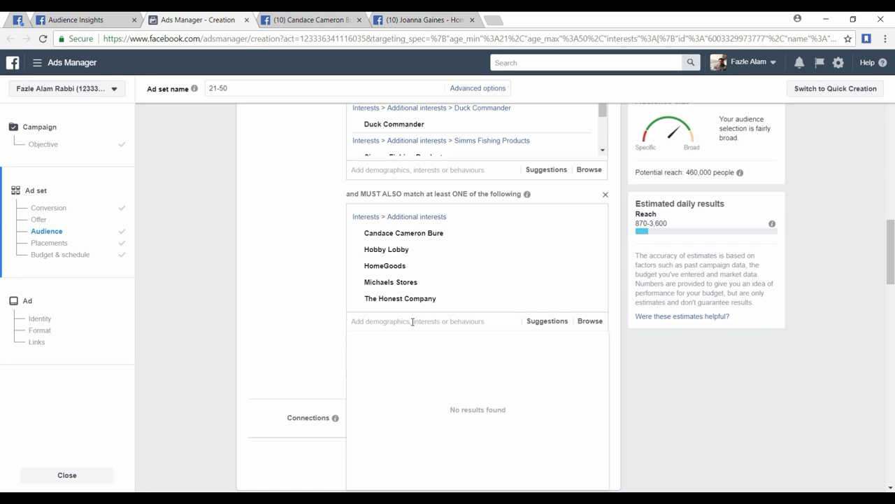
scroll(267, 327, up, 2)
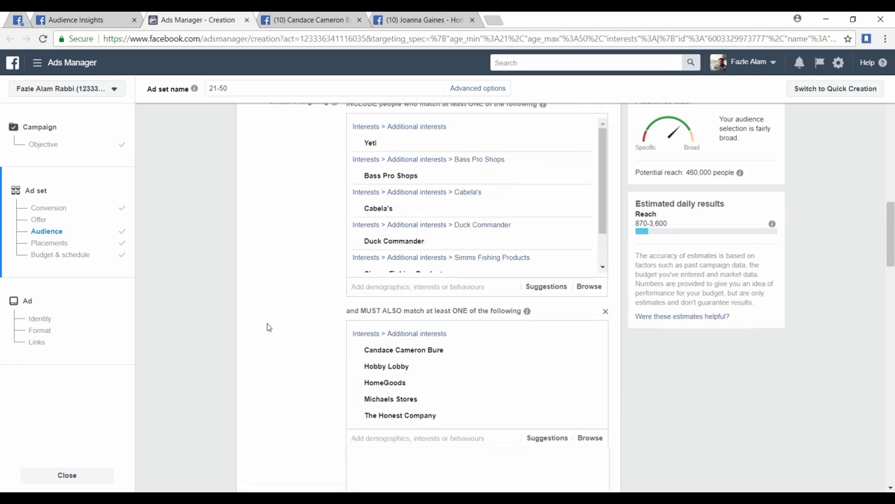
scroll(266, 326, up, 2)
scroll(304, 306, up, 2)
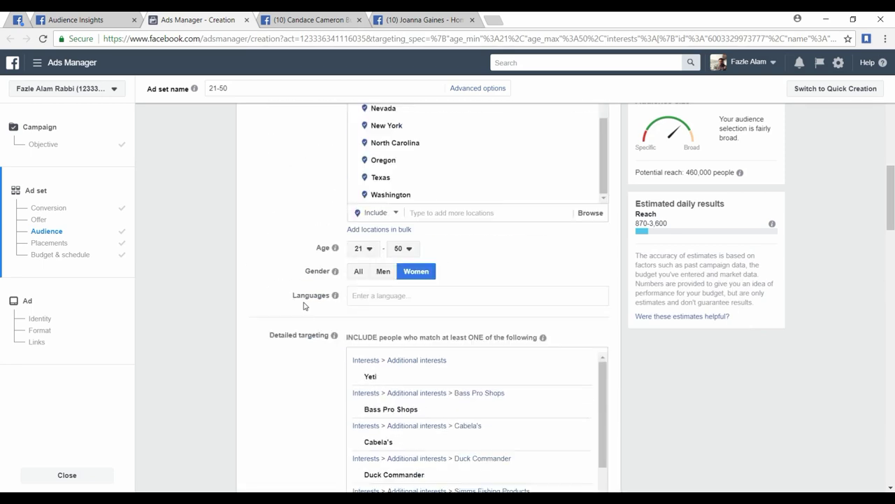
Compare the audience's potential reach with gender set to All, and restore the gender to Women
click(357, 271)
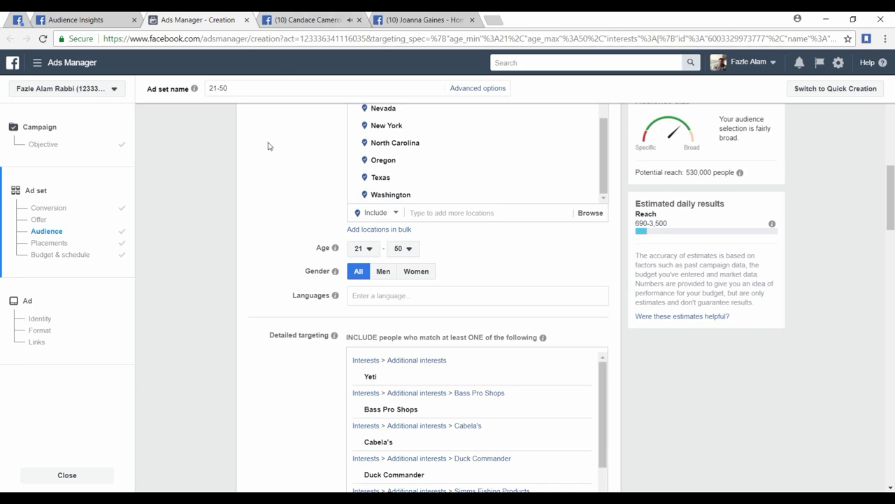
scroll(268, 144, down, 3)
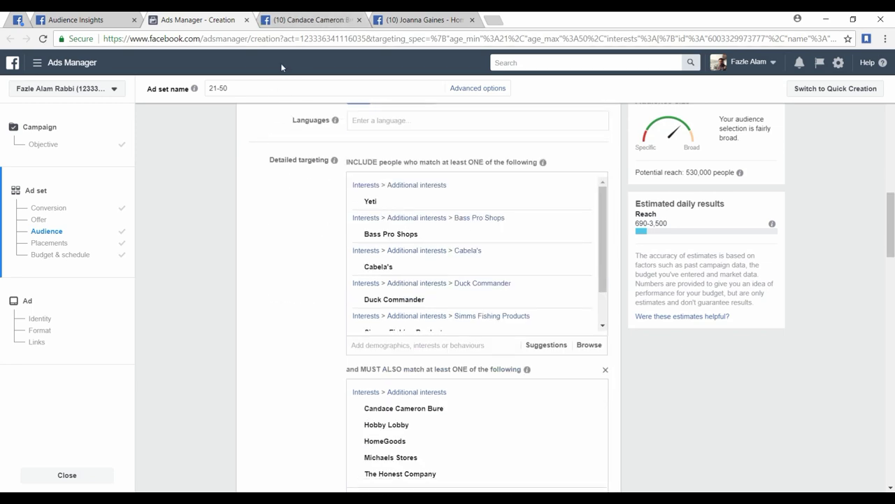
scroll(344, 198, up, 3)
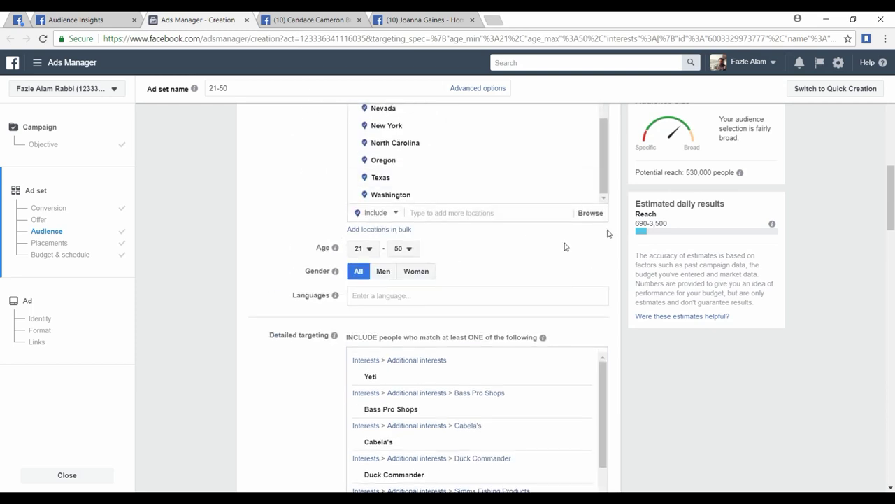
click(417, 273)
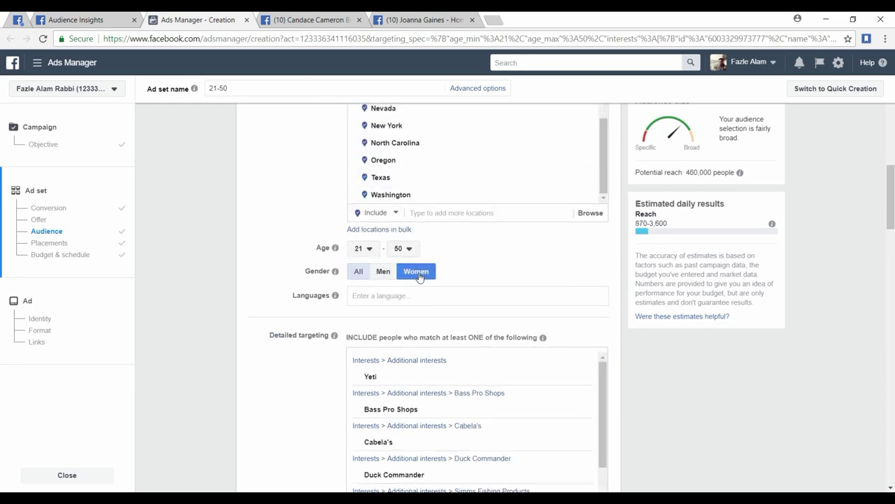
scroll(466, 276, down, 3)
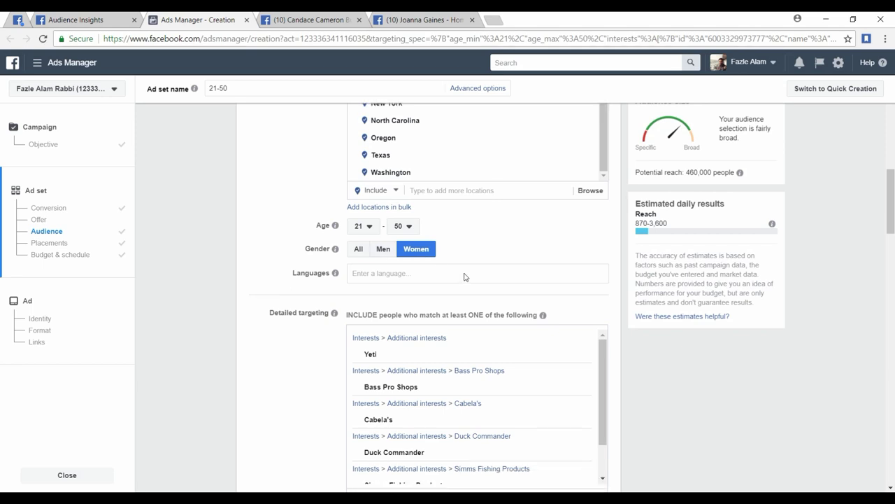
scroll(310, 289, up, 1)
Check the brand list in Word, test Disney Baby in the "MUST ALSO match" group in Ads Manager, and remove it again
scroll(311, 290, down, 5)
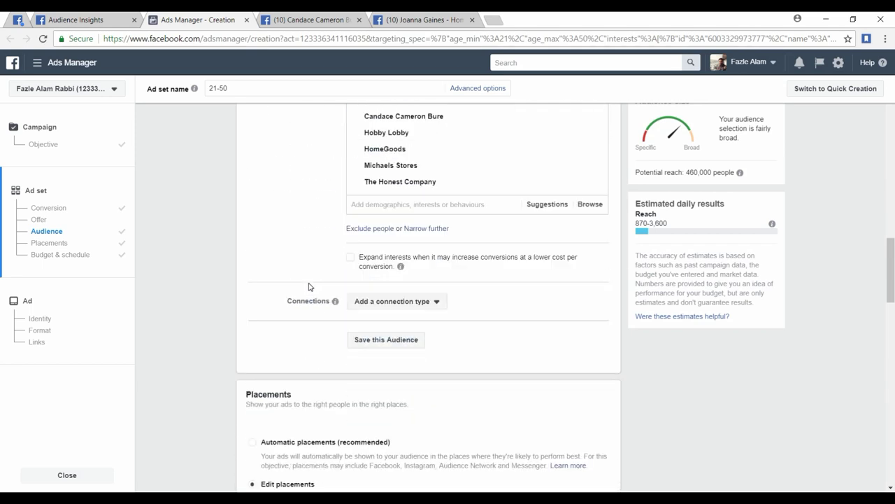
scroll(310, 286, up, 1)
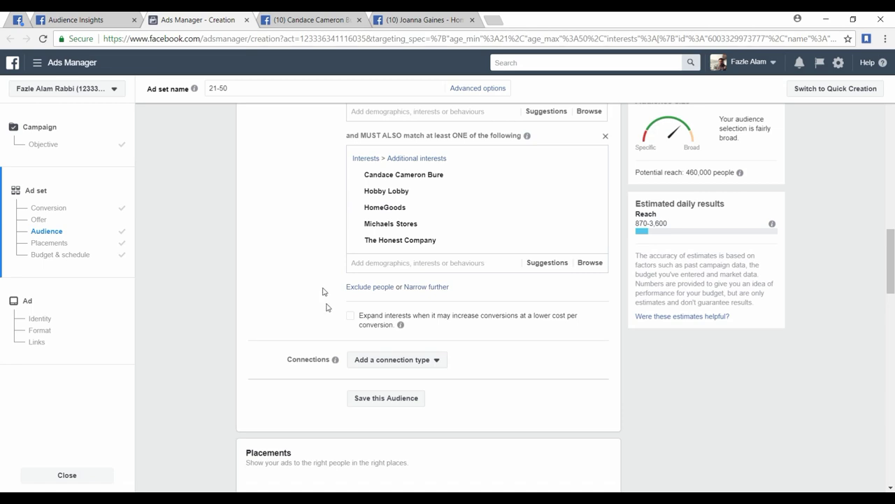
key(alt+Tab)
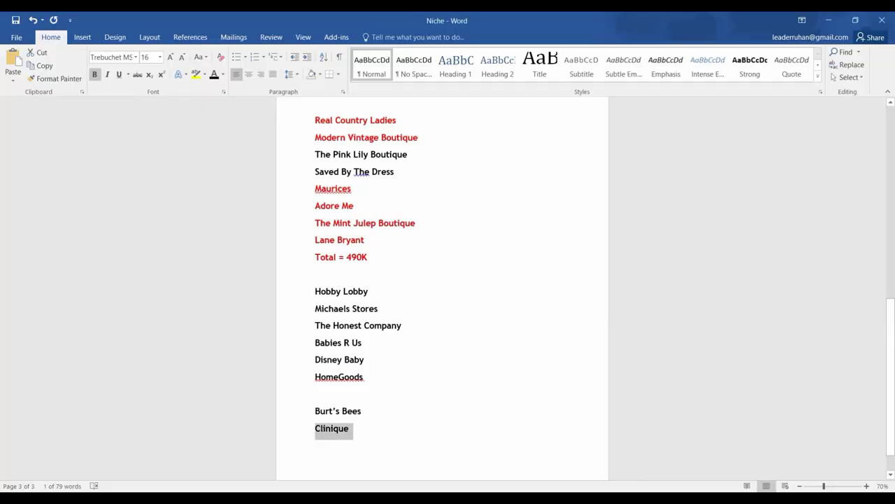
key(alt+Tab)
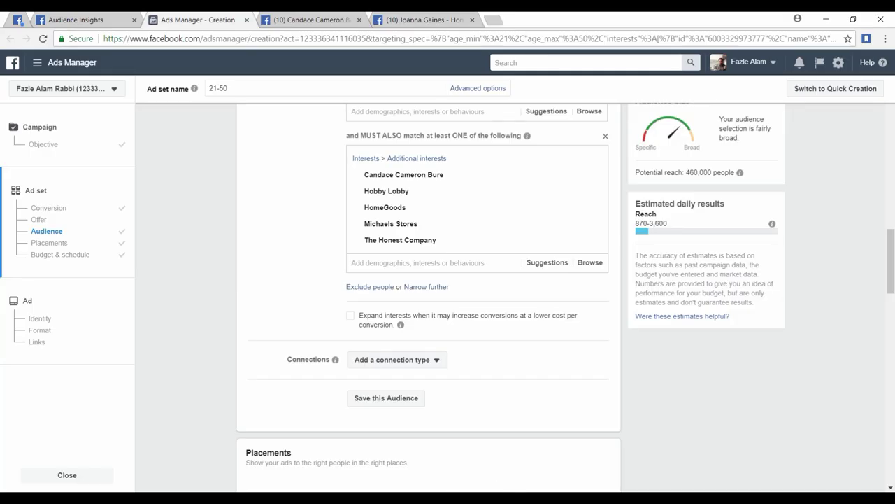
key(alt+Tab)
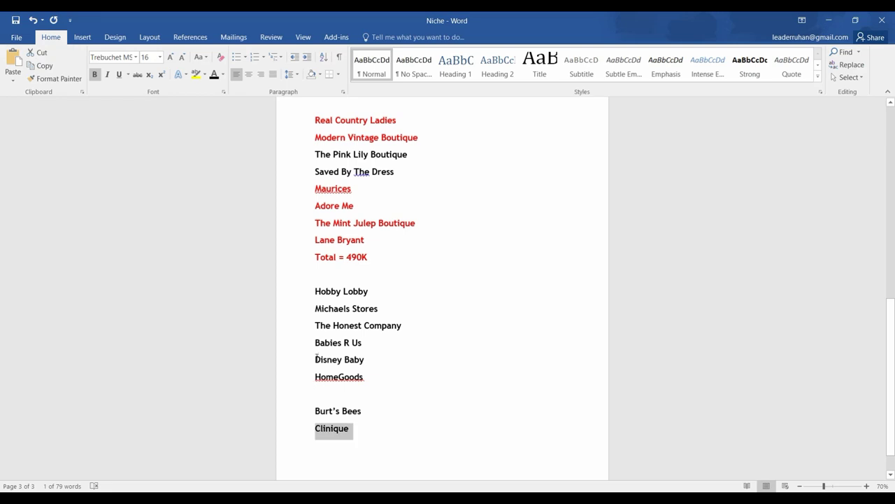
key(alt+Tab)
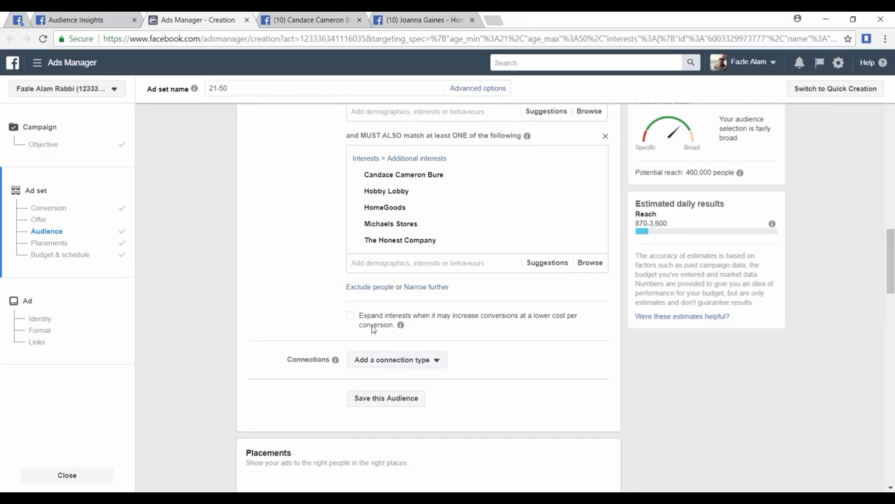
click(371, 263)
text(disney ba)
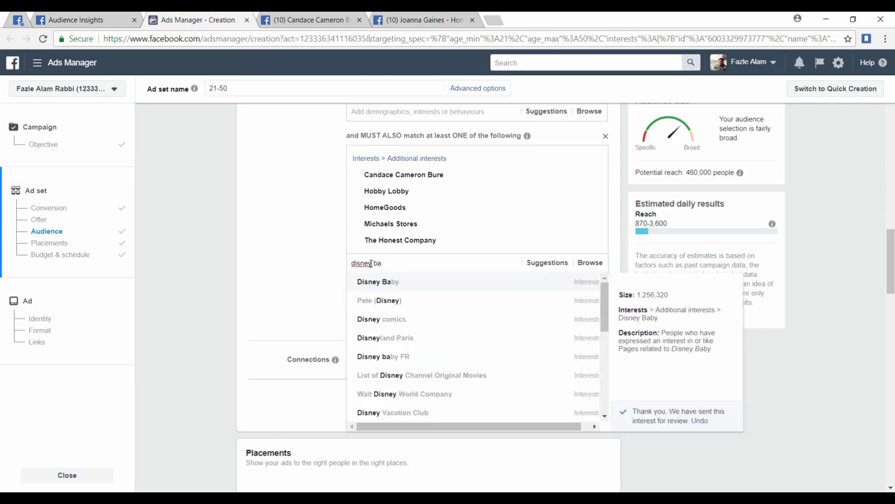
click(372, 281)
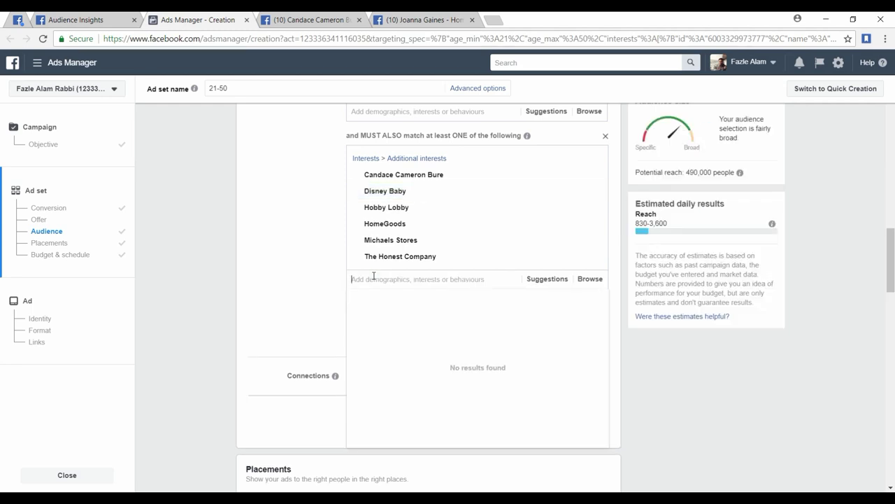
mouse_move(552, 194)
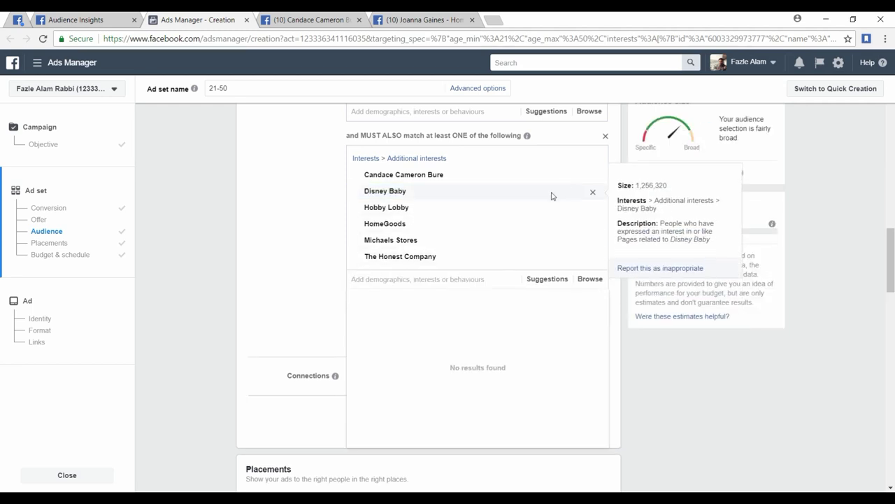
click(591, 192)
Test Babies "R" Us as a narrowing interest, and remove it from the "MUST ALSO match" group again
click(404, 263)
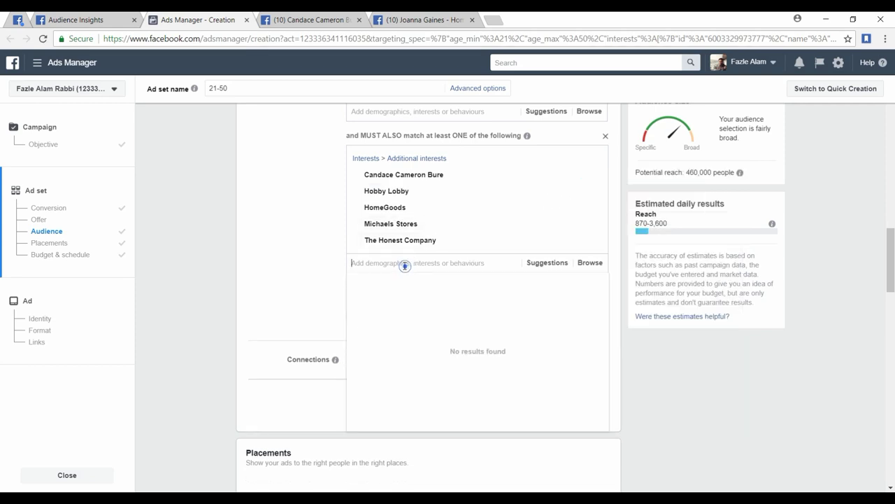
text(a)
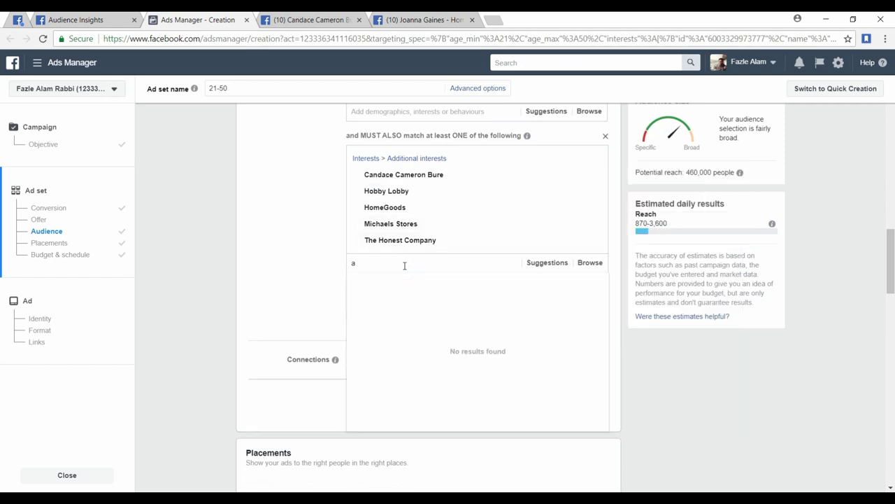
key(BackSpace)
text(babies r)
click(396, 282)
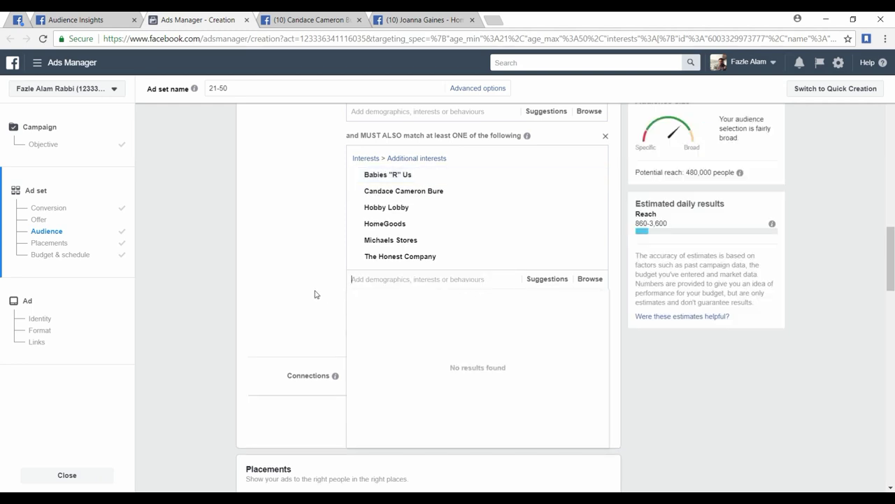
mouse_move(527, 177)
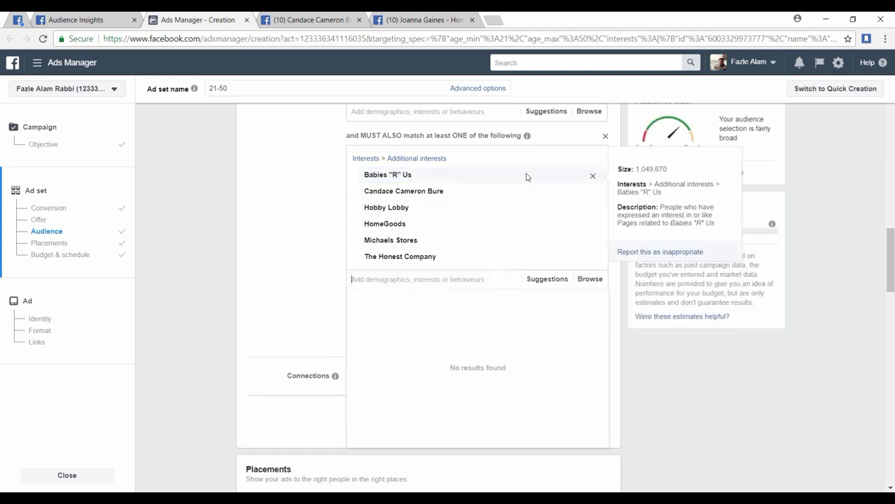
click(593, 176)
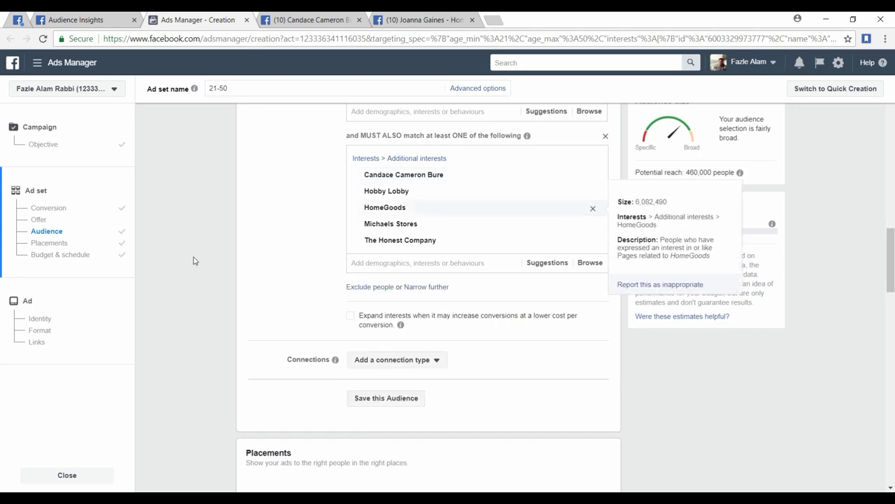
click(230, 226)
Test Burt's Bees as a narrowing interest, and remove it from the "MUST ALSO match" group again
click(365, 262)
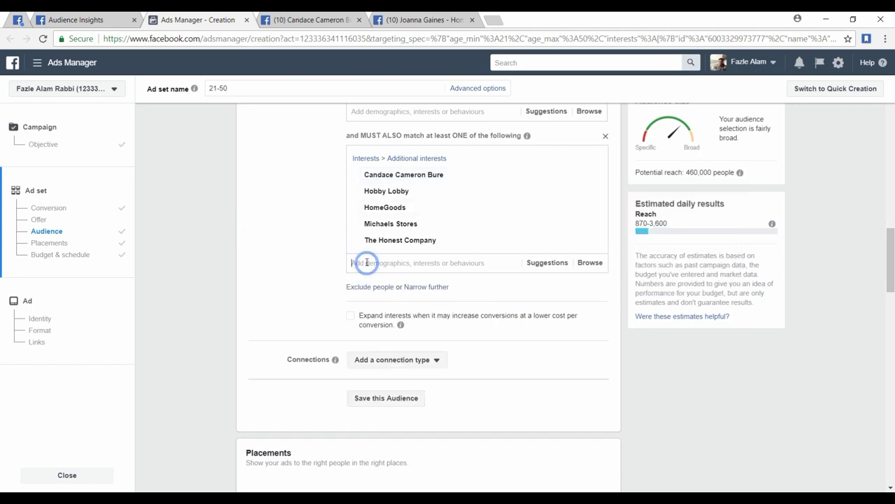
text(burt)
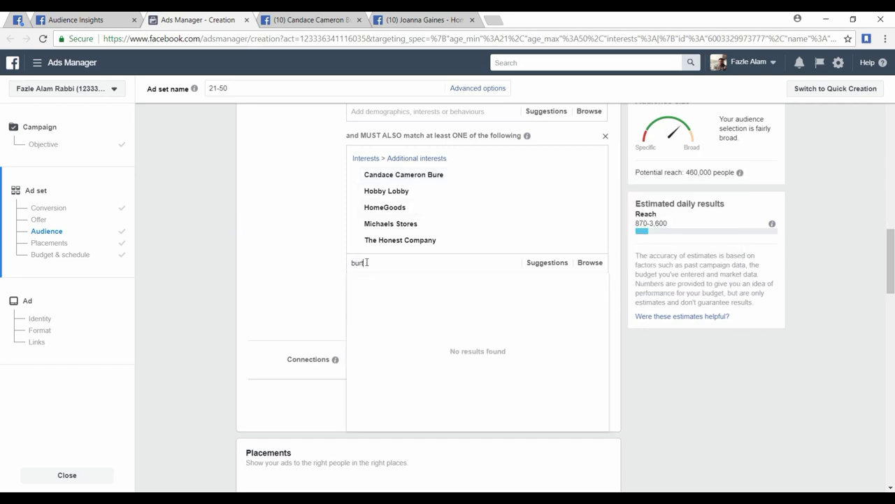
text('s)
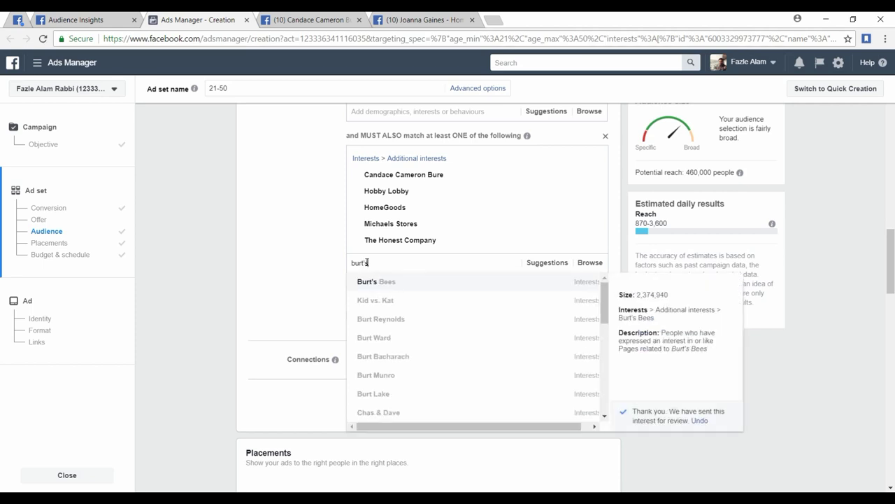
click(375, 281)
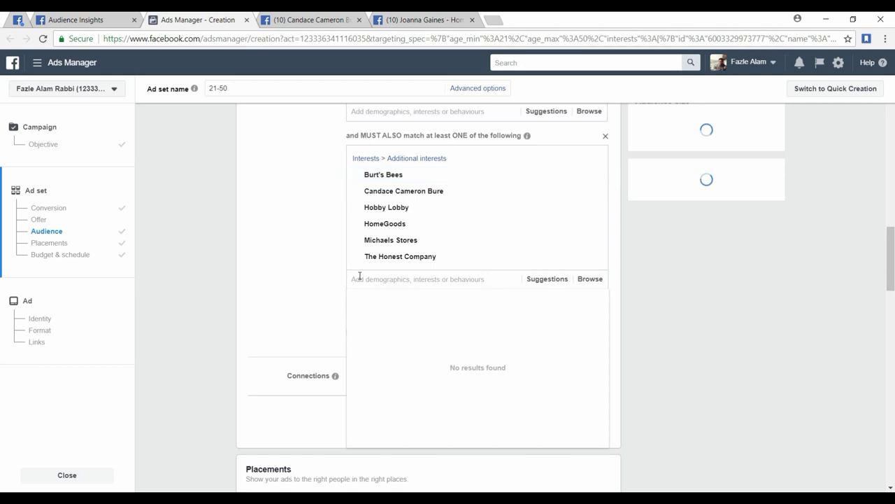
mouse_move(539, 174)
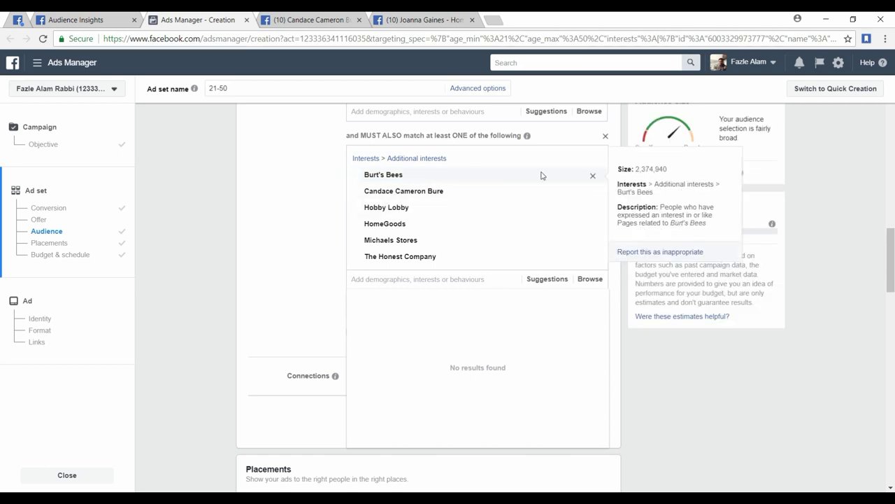
click(592, 177)
Search for clinique and add the Clinique interest to the "MUST ALSO match" group
click(385, 262)
text(clinique)
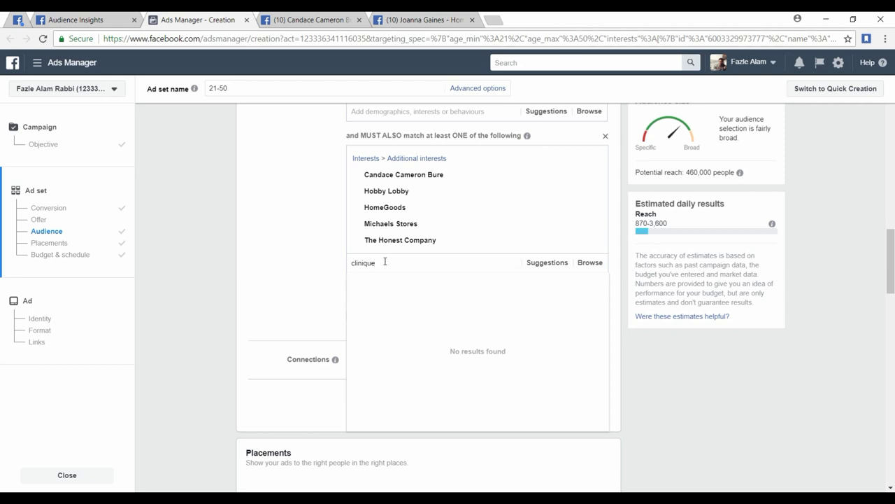
click(380, 281)
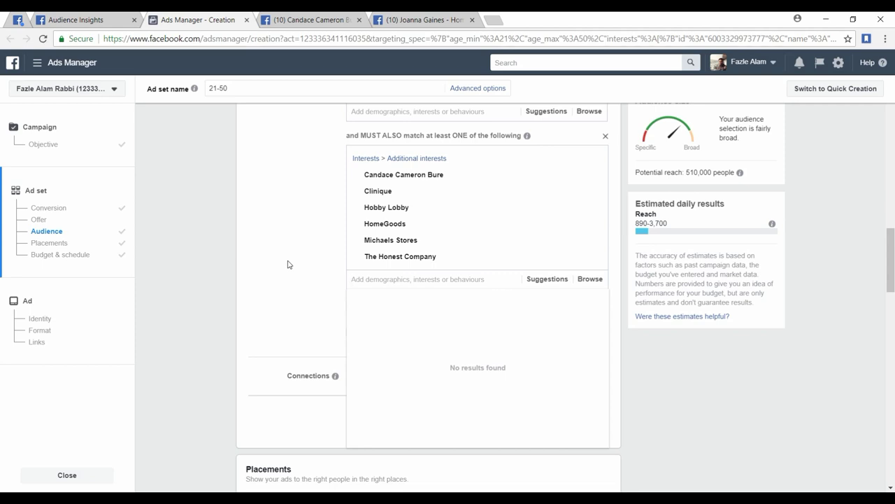
With Clinique included, compare the potential reach for all genders against women only, and leave the gender on Women
scroll(288, 265, up, 4)
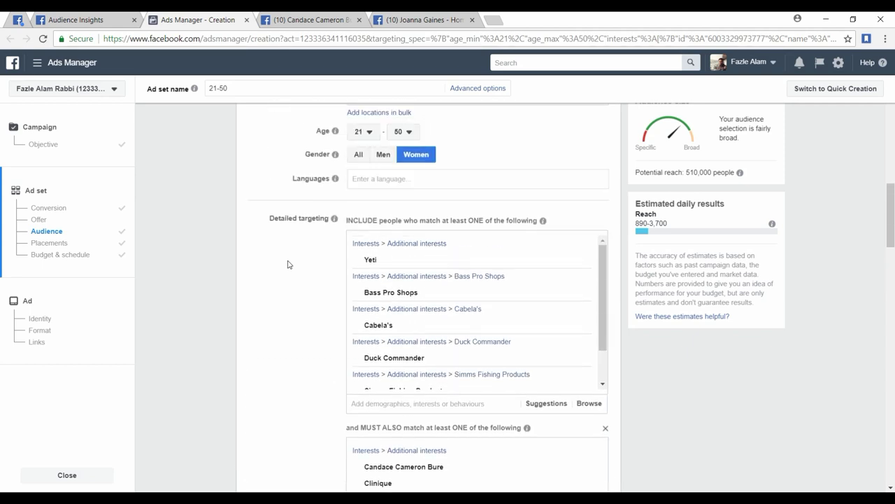
scroll(287, 265, up, 3)
click(359, 271)
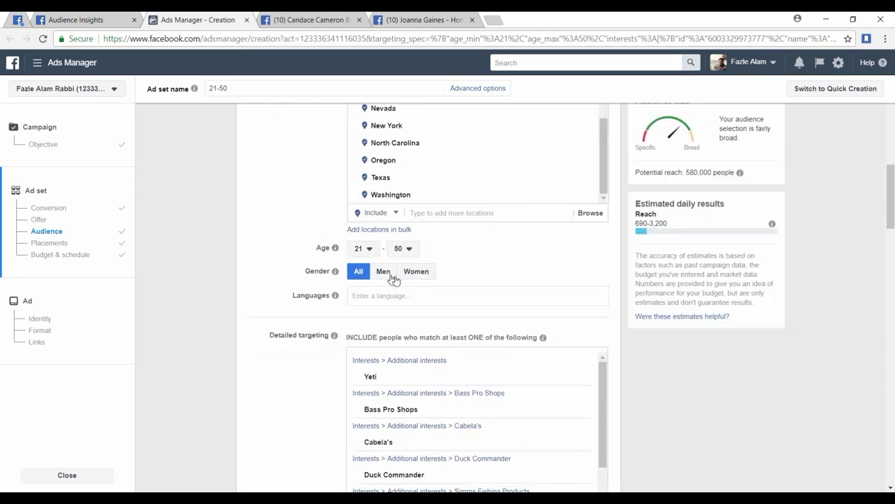
click(417, 272)
scroll(274, 354, up, 4)
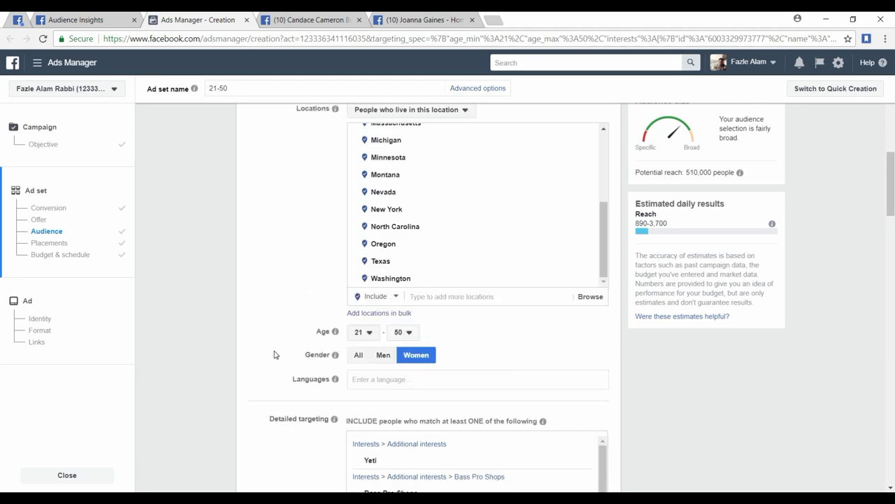
scroll(273, 351, up, 3)
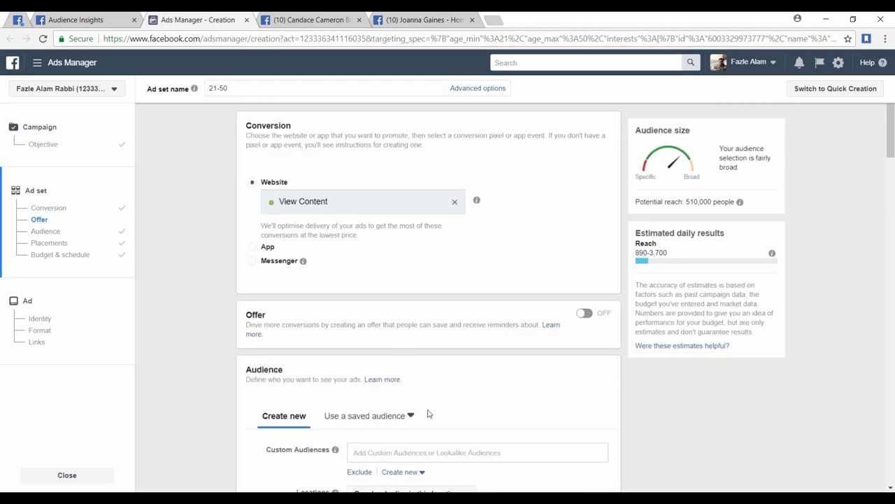
scroll(428, 413, down, 3)
Switch to the Word list, remove the blank line above Burt's Bees, and colour the entries from Hobby Lobby through Clinique red
click(459, 490)
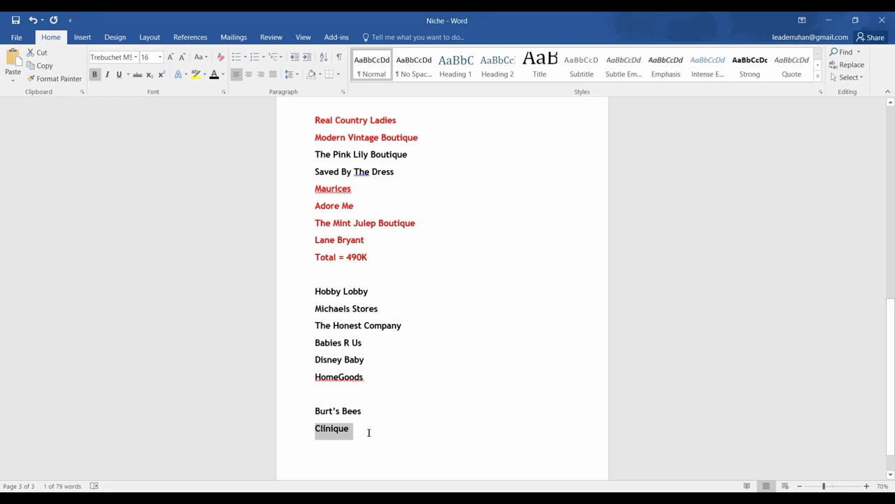
click(336, 397)
key(BackSpace)
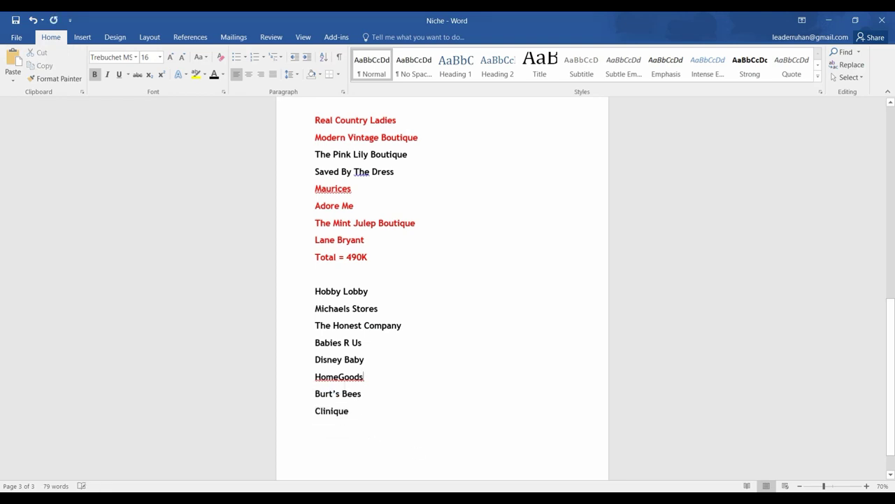
drag(294, 291, 300, 410)
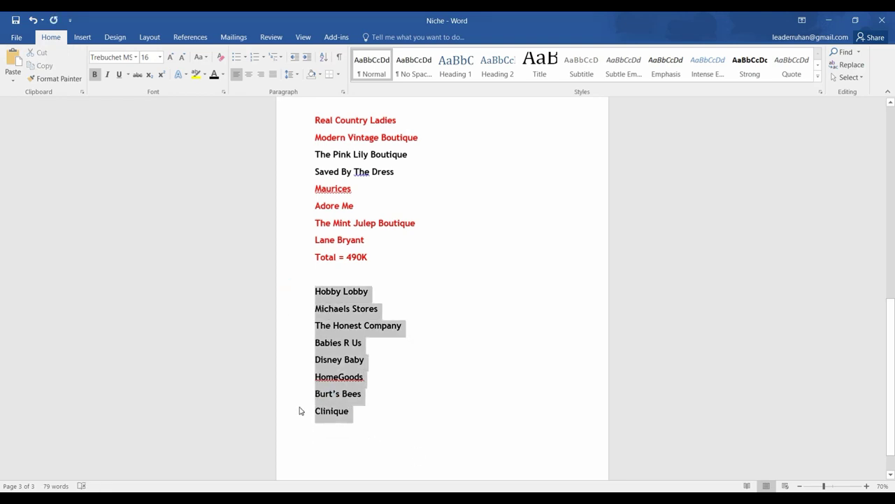
click(225, 79)
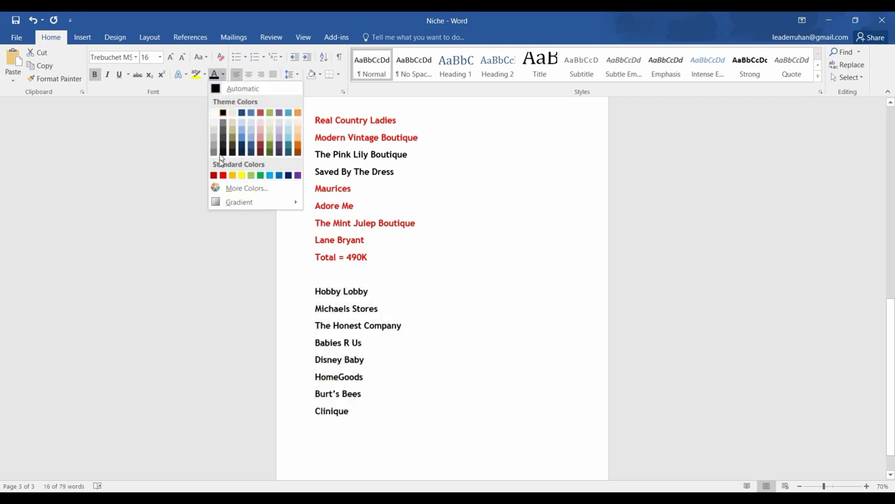
click(224, 177)
click(330, 307)
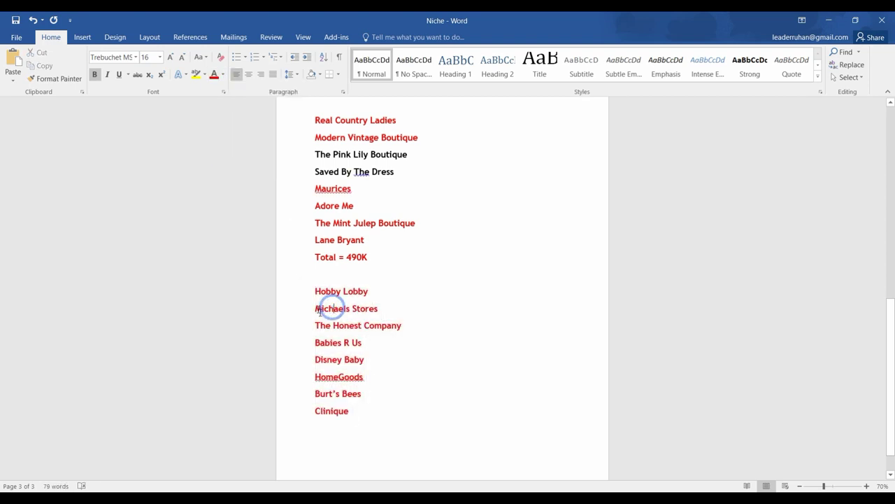
Try to recolour Babies R Us, Disney Baby and Burt's Bees one by one to black, and undo the list's colour changes
click(296, 344)
click(375, 326)
click(378, 343)
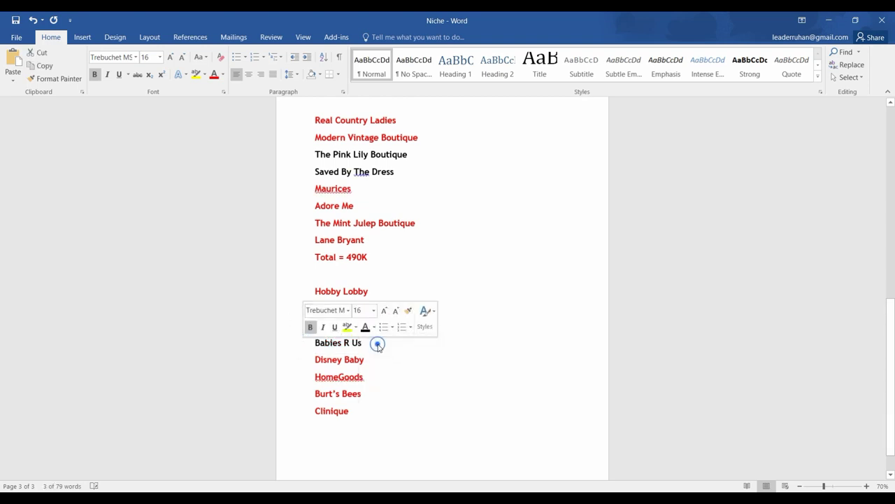
click(299, 361)
click(376, 342)
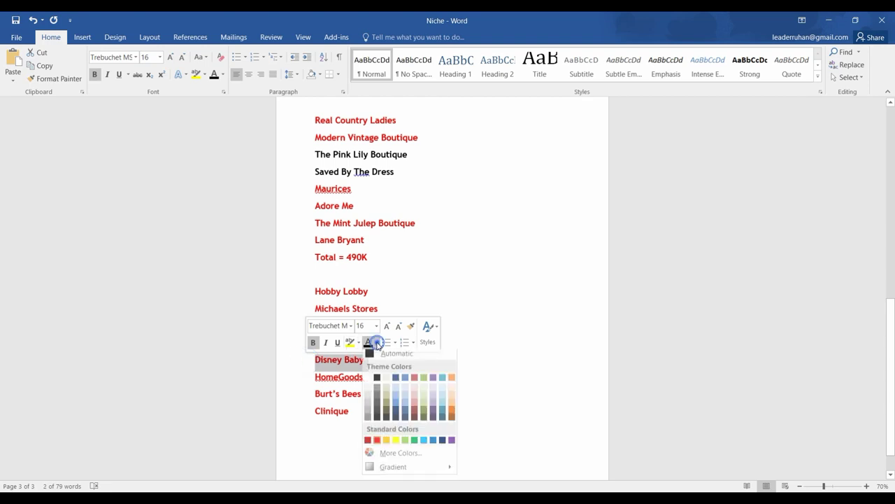
click(378, 381)
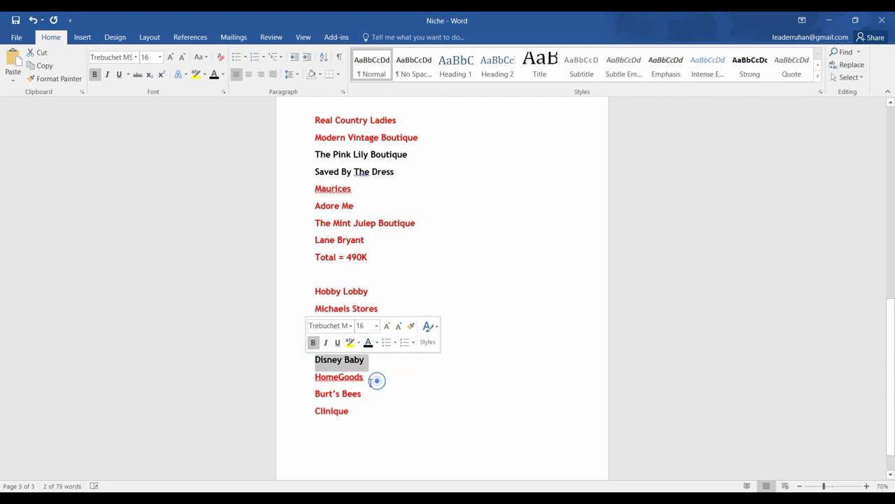
click(290, 395)
click(362, 359)
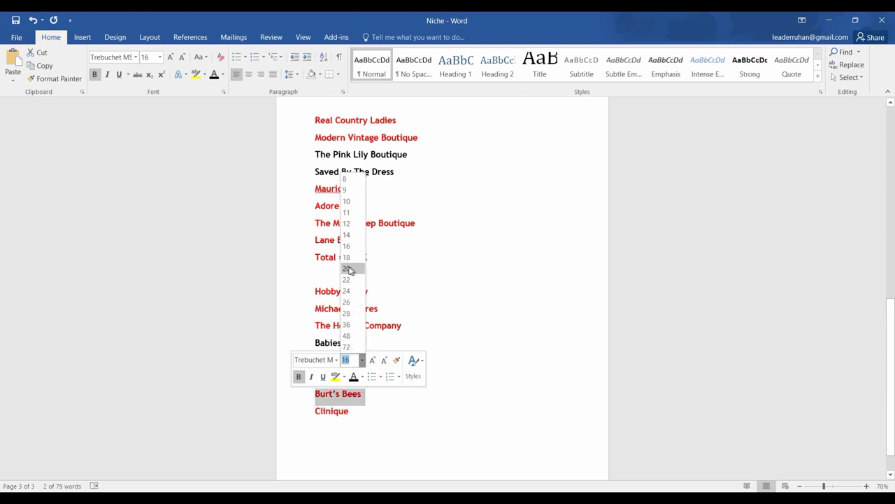
click(396, 402)
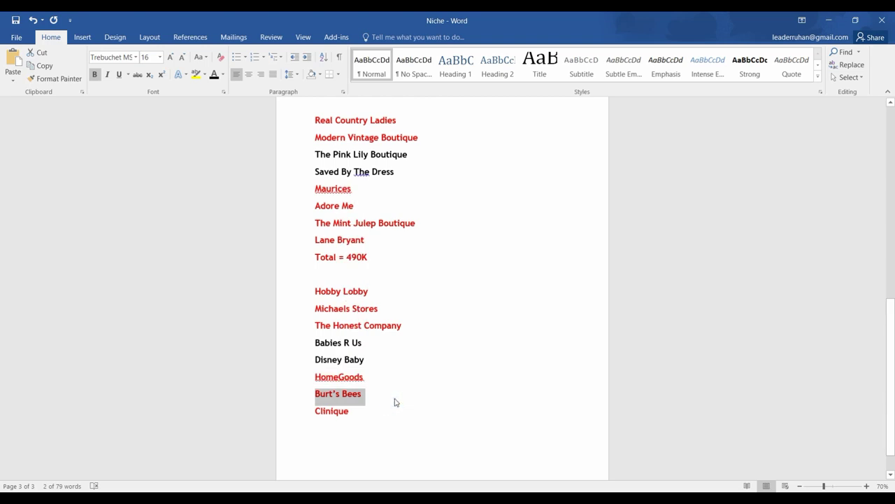
key(ctrl+z)
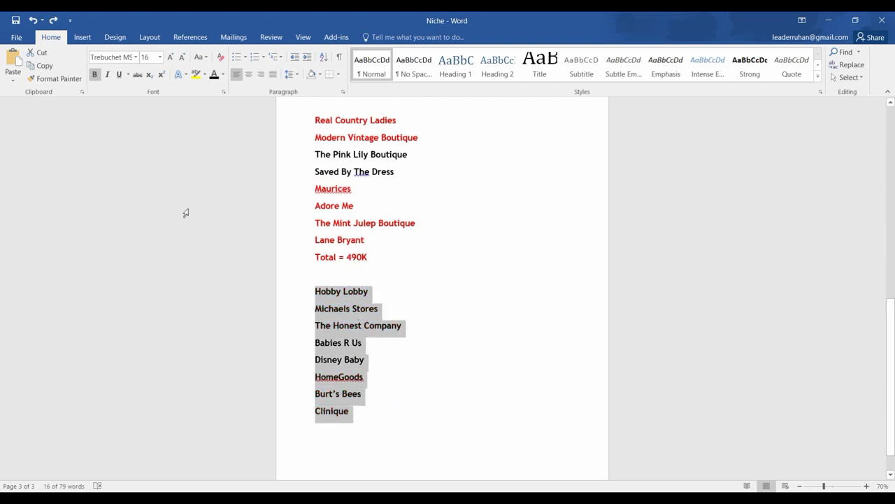
Colour the entries from Hobby Lobby through Clinique red again
click(222, 75)
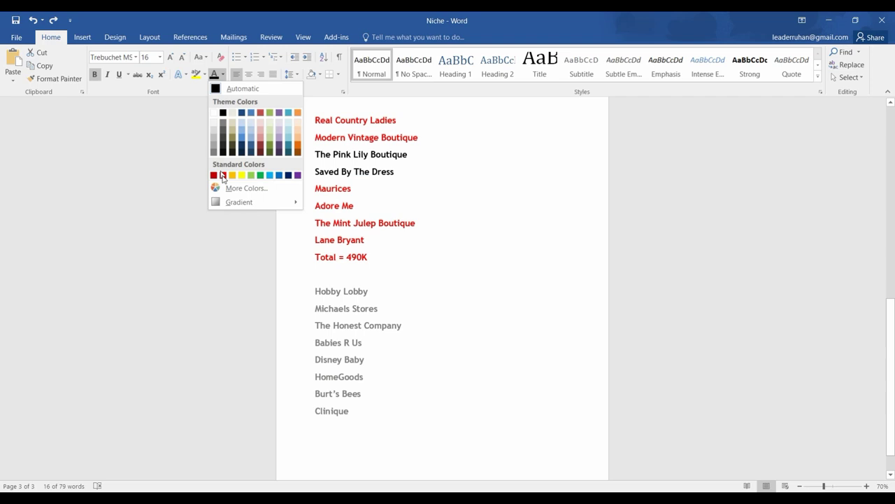
click(222, 175)
click(296, 295)
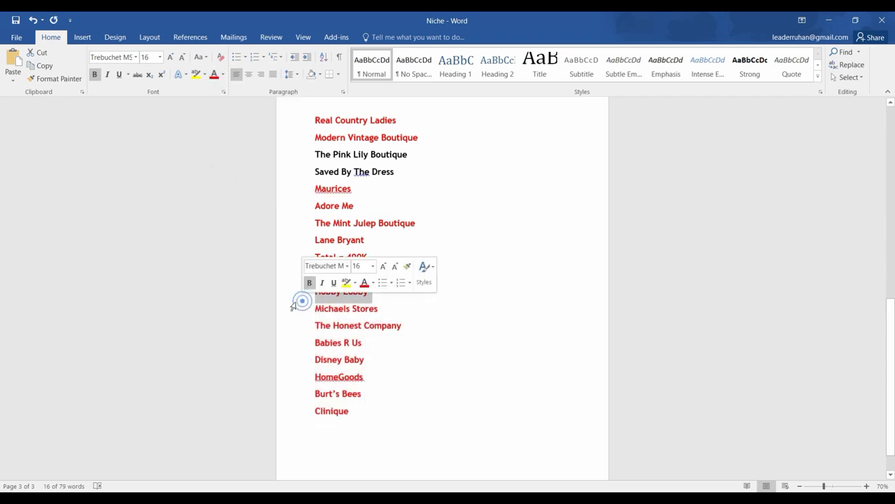
Set the font colour of Babies R Us, Disney Baby and Burt's Bees to Automatic
click(296, 342)
shift+click(297, 360)
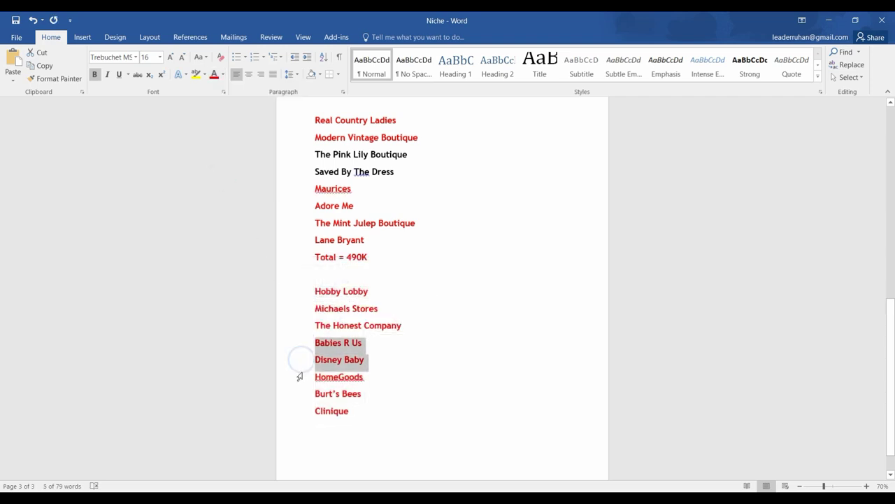
ctrl+click(308, 397)
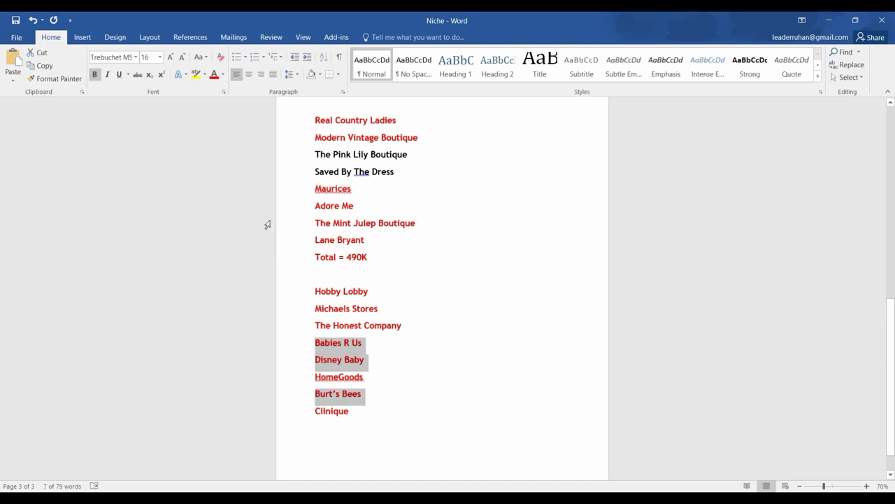
click(223, 74)
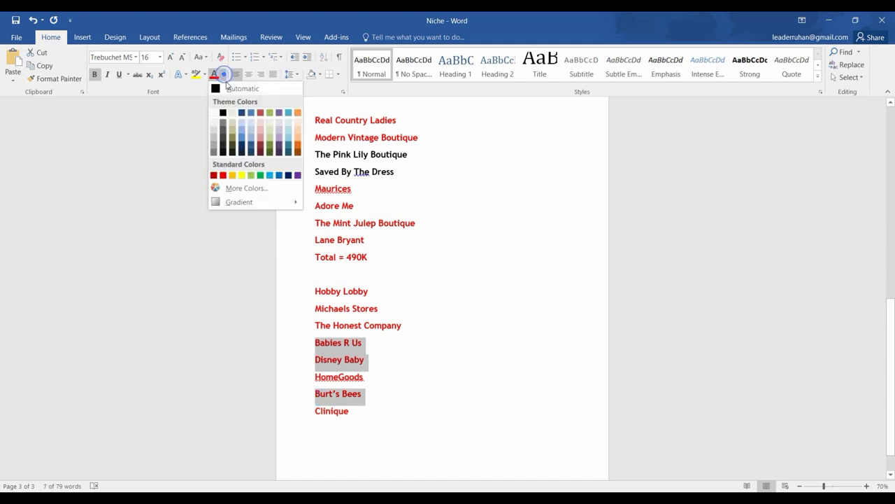
click(234, 89)
click(350, 281)
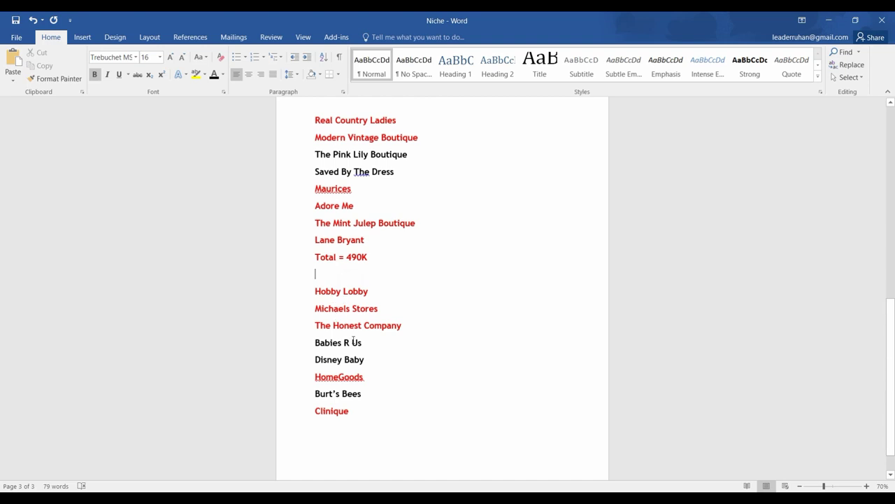
Switch to Ads Manager and review the ad set's conversion, placements, age, gender and the interests in both detailed targeting groups
key(alt+Tab)
scroll(242, 396, down, 6)
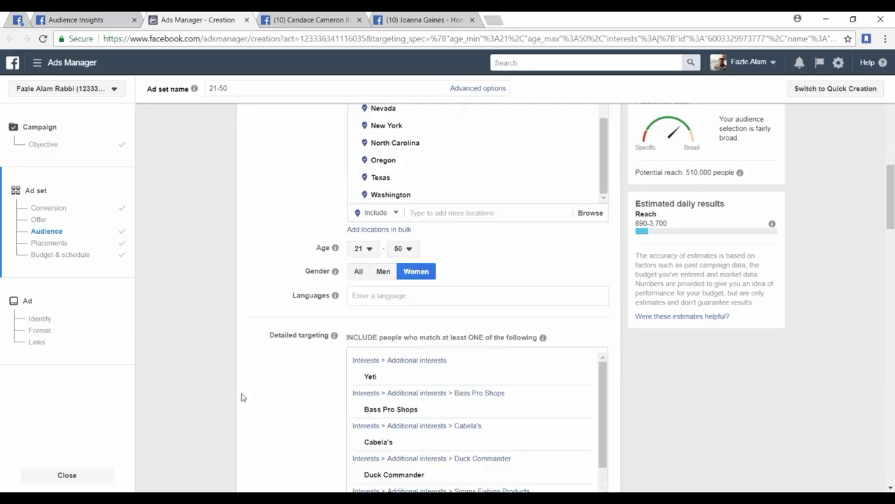
scroll(273, 390, down, 2)
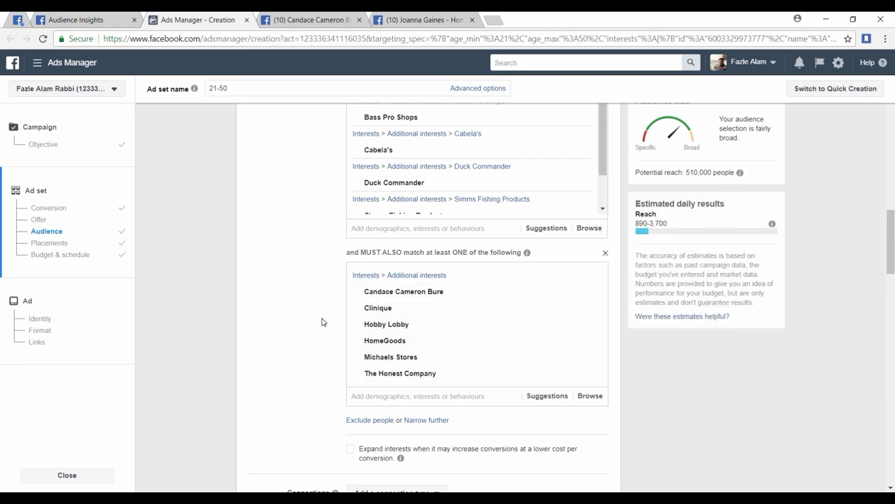
scroll(322, 322, down, 3)
scroll(321, 321, down, 10)
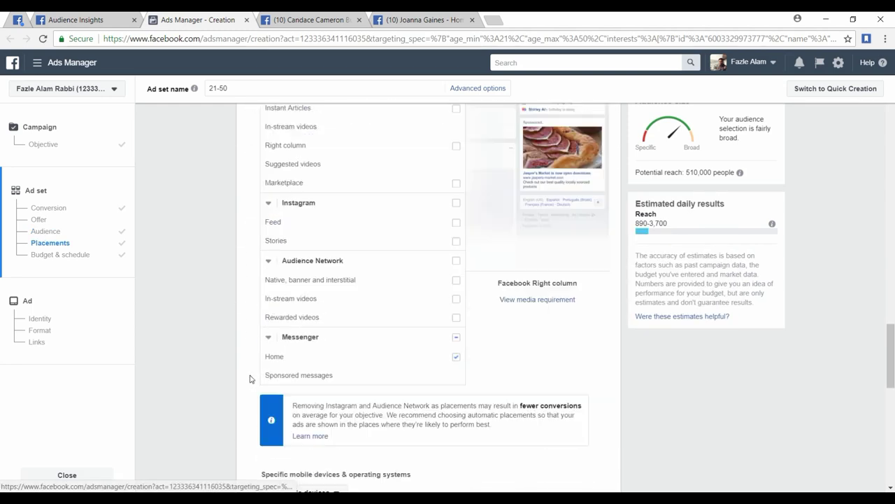
scroll(249, 375, up, 3)
scroll(332, 240, up, 6)
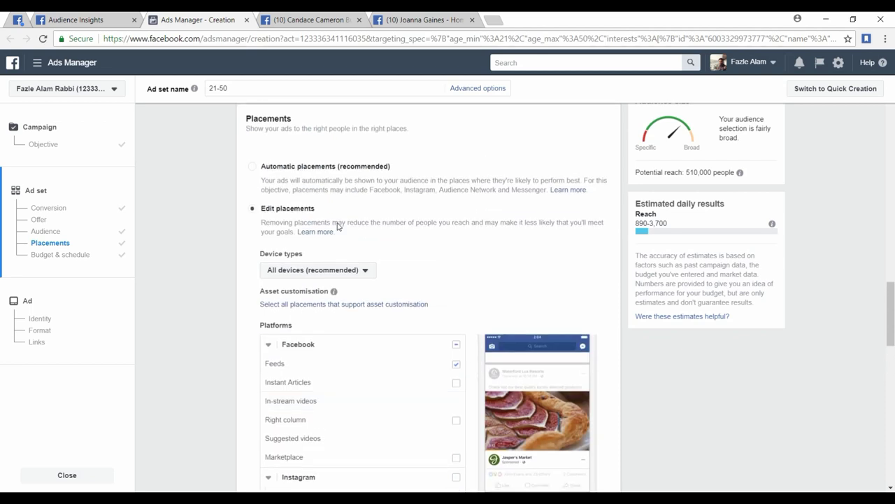
scroll(283, 285, up, 15)
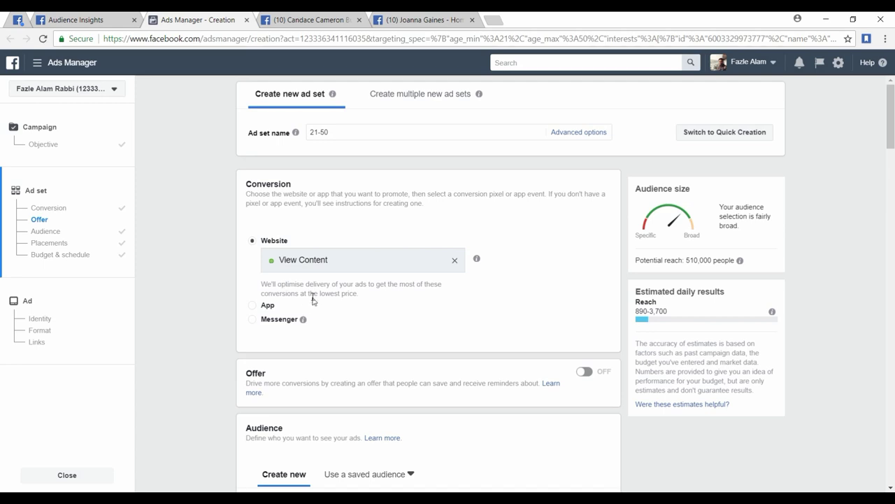
scroll(312, 297, down, 6)
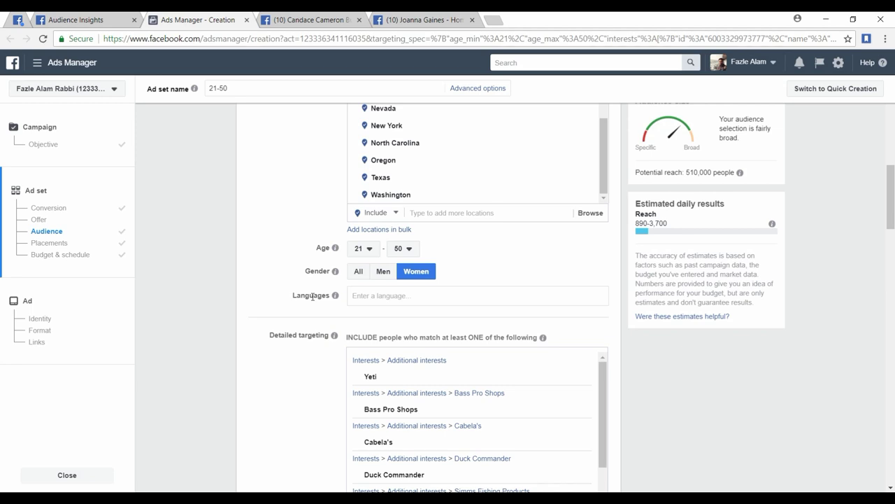
scroll(312, 297, down, 3)
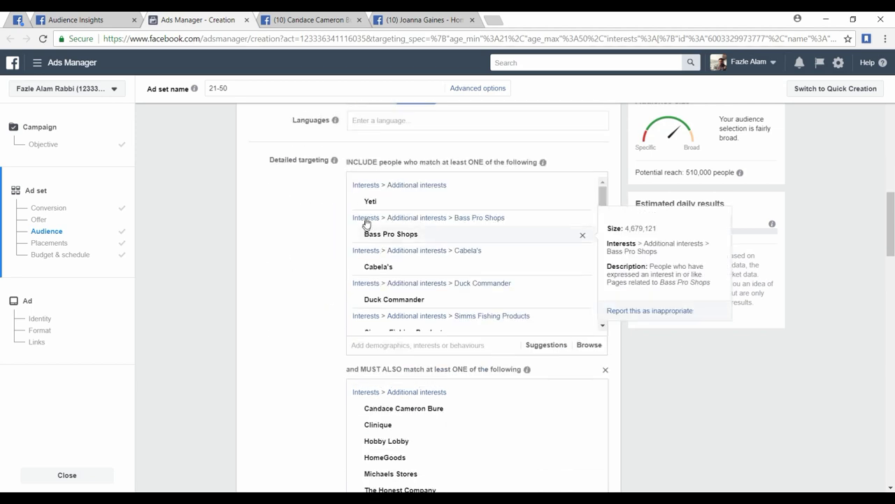
scroll(383, 201, down, 1)
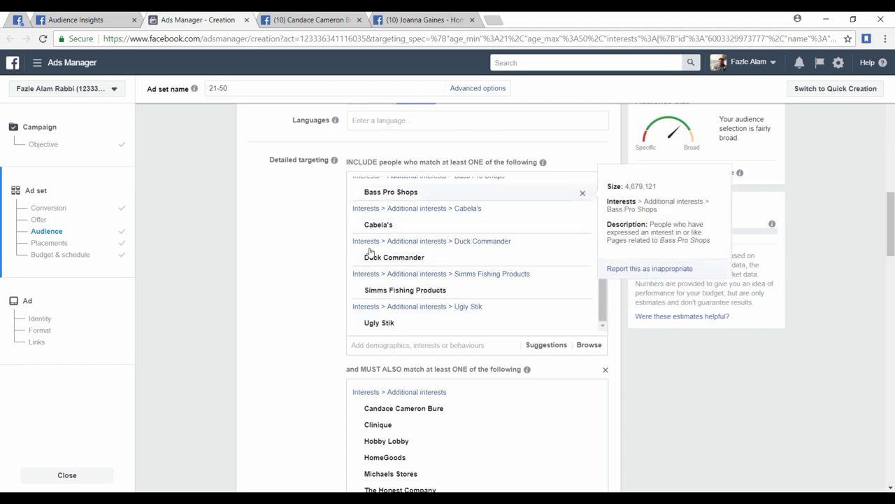
scroll(278, 360, down, 2)
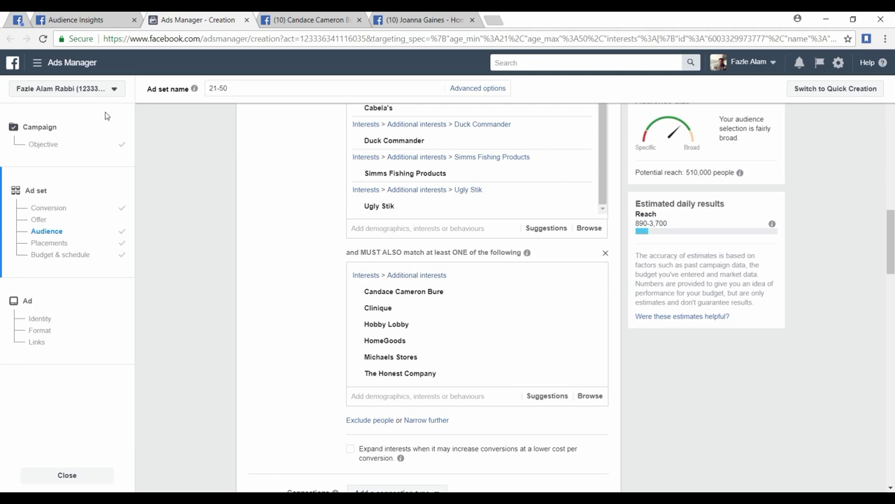
Close the Candace Cameron Bure and Joanna Gaines pages, and recheck the included and "MUST ALSO match" interests
click(360, 20)
click(360, 20)
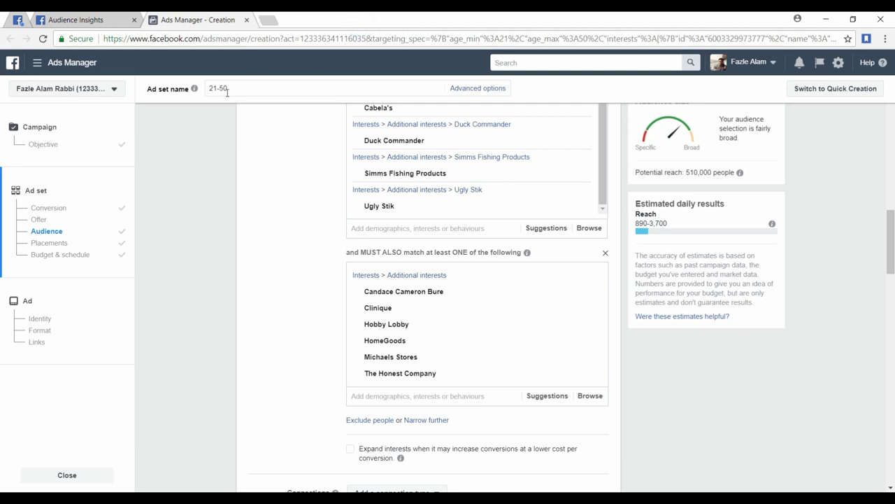
scroll(180, 198, down, 3)
scroll(290, 215, up, 3)
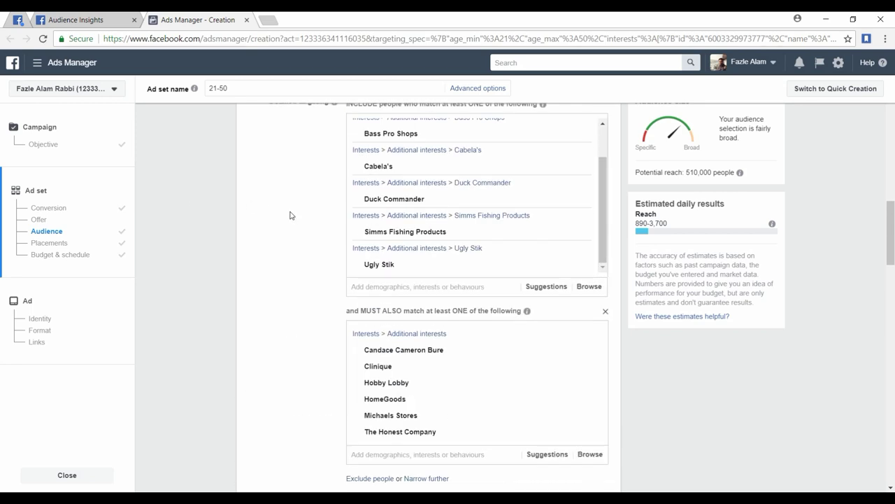
scroll(290, 215, up, 2)
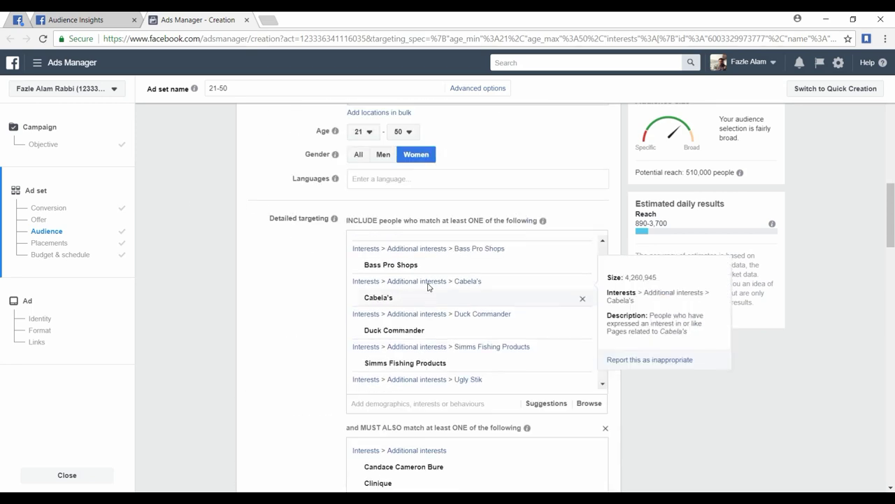
scroll(428, 287, up, 1)
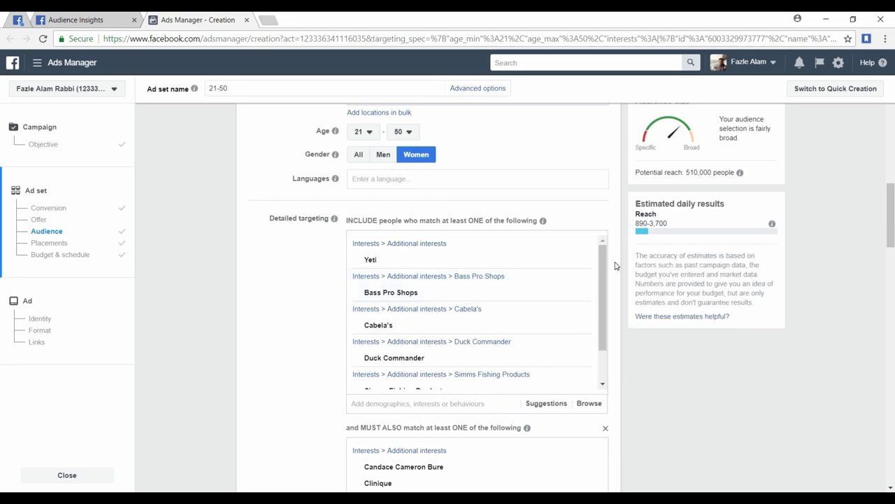
Review the whole ad set once more, from conversion and locations through interests to placements and budget, checking the potential reach
scroll(616, 266, up, 3)
scroll(615, 268, up, 7)
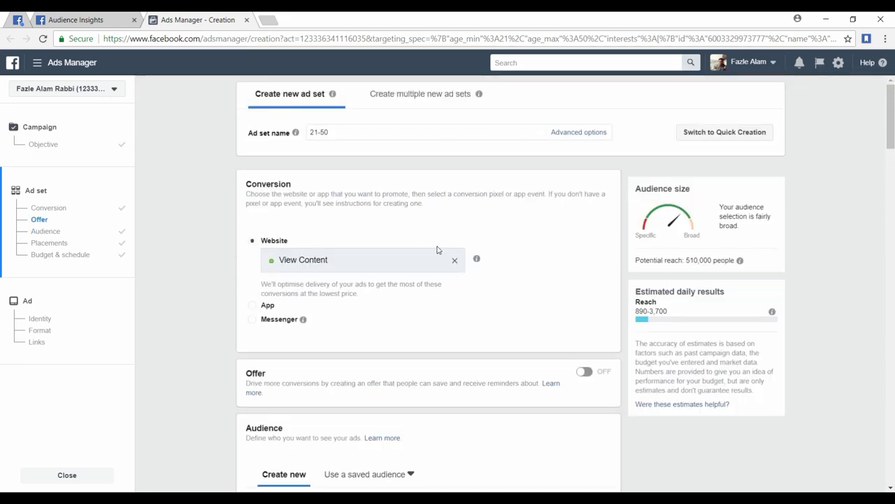
scroll(220, 160, down, 10)
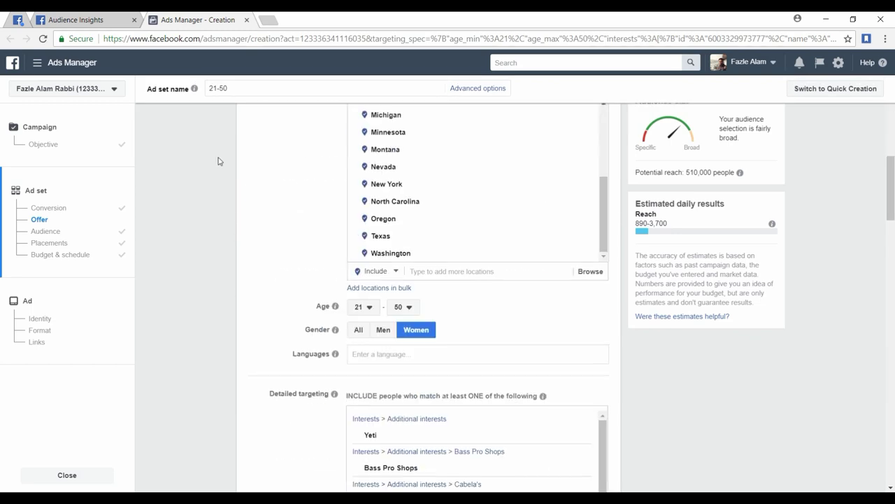
scroll(220, 161, down, 1)
scroll(221, 163, down, 3)
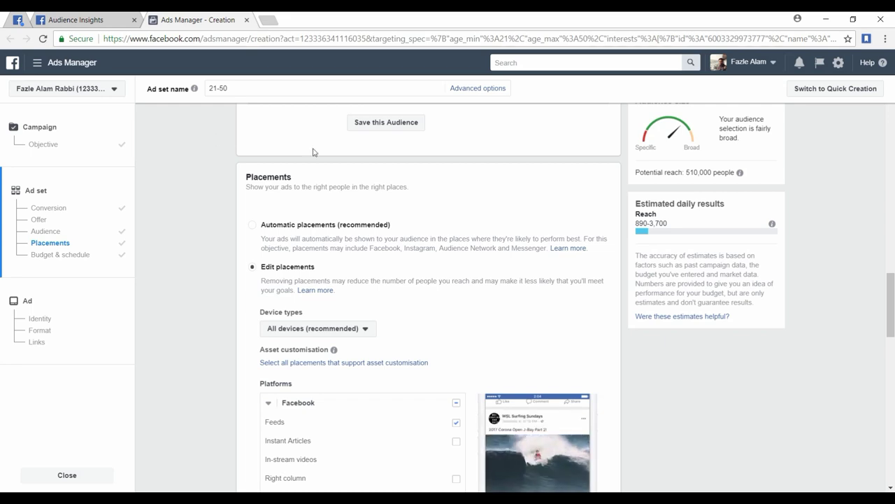
scroll(293, 168, down, 7)
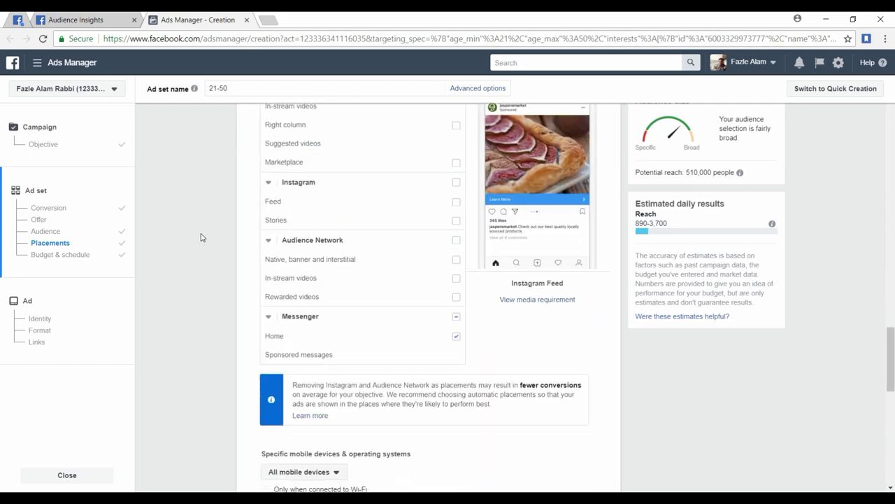
scroll(204, 235, down, 3)
scroll(201, 210, up, 8)
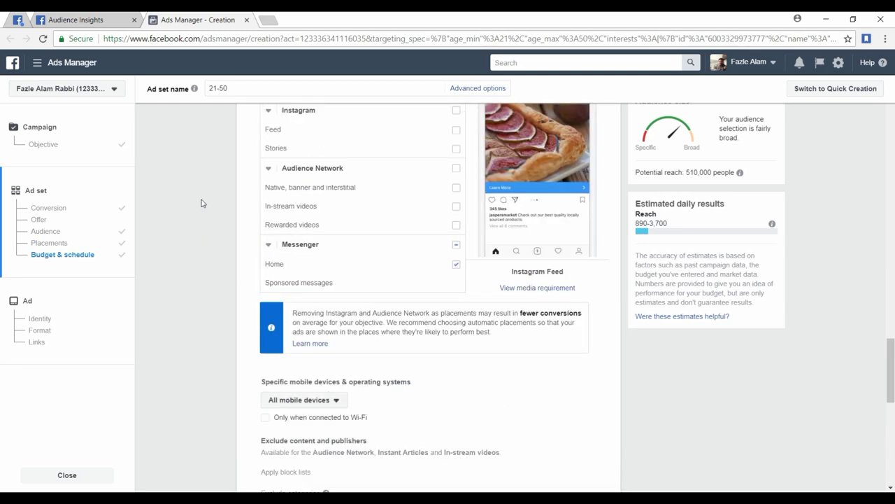
scroll(197, 170, up, 10)
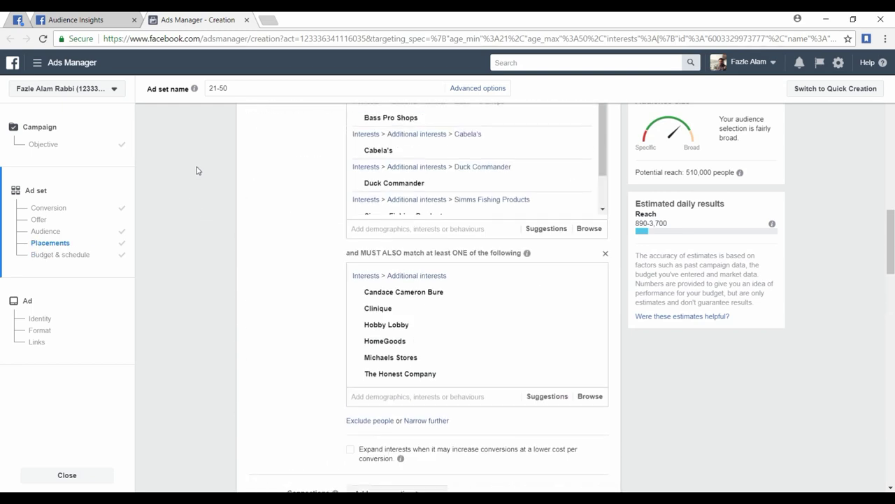
scroll(196, 170, up, 10)
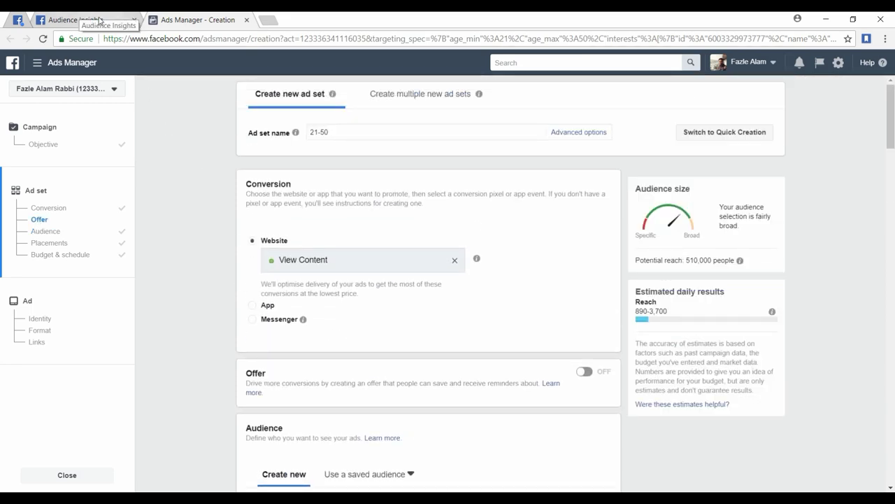
Switch to Audience Insights and look back over the Page Likes up to the Top Categories
click(98, 21)
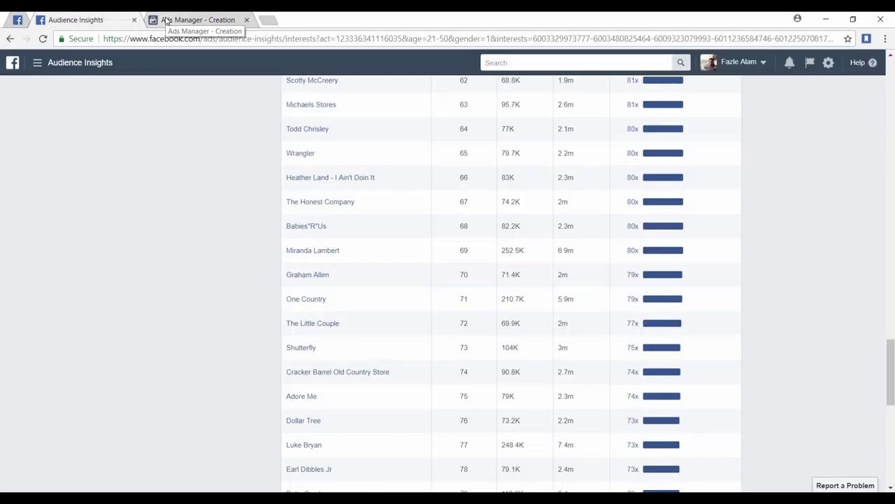
scroll(82, 325, up, 20)
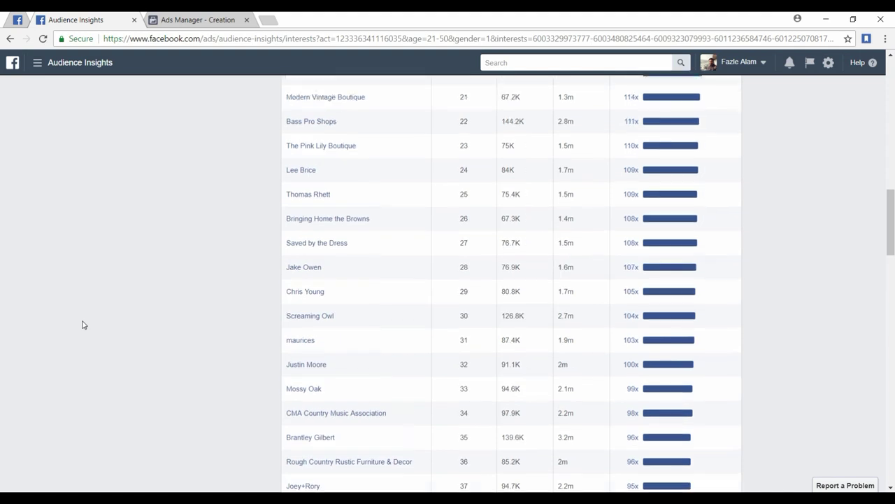
scroll(82, 324, up, 6)
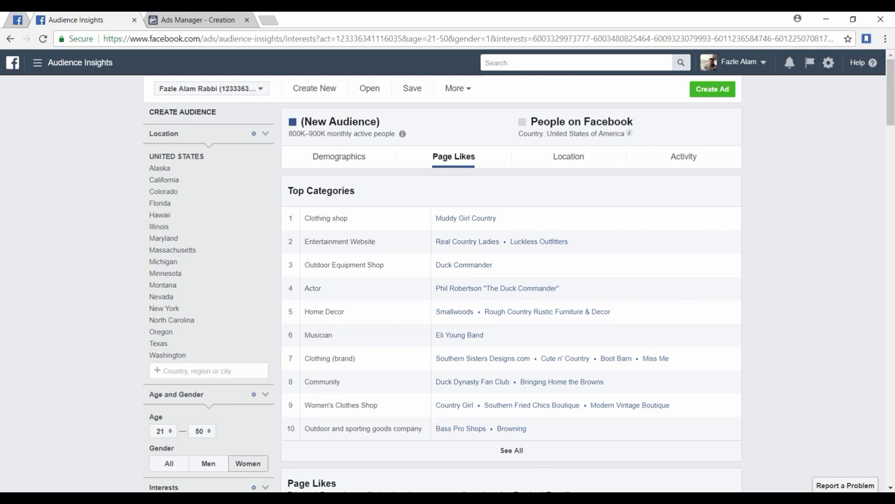
Switch to the PowerPoint presentation "Facebook Pro Targeting Part - 2" and start its slide show
mouse_move(503, 498)
mouse_move(476, 498)
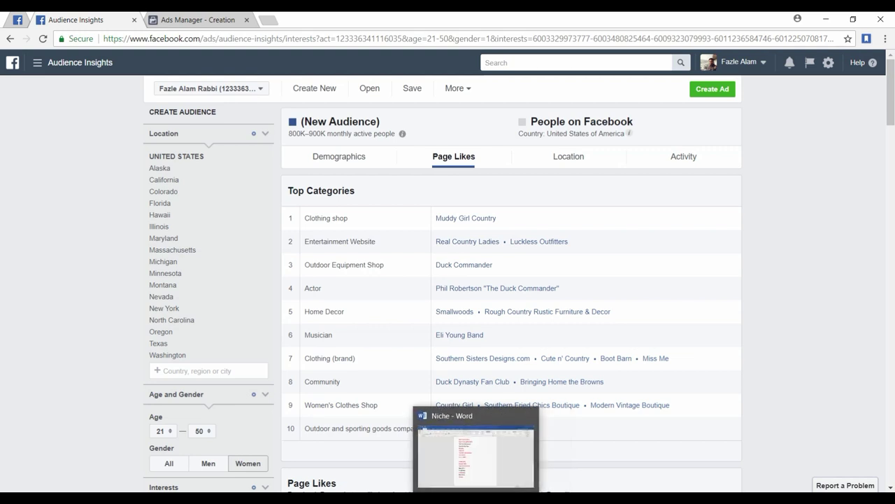
mouse_move(488, 440)
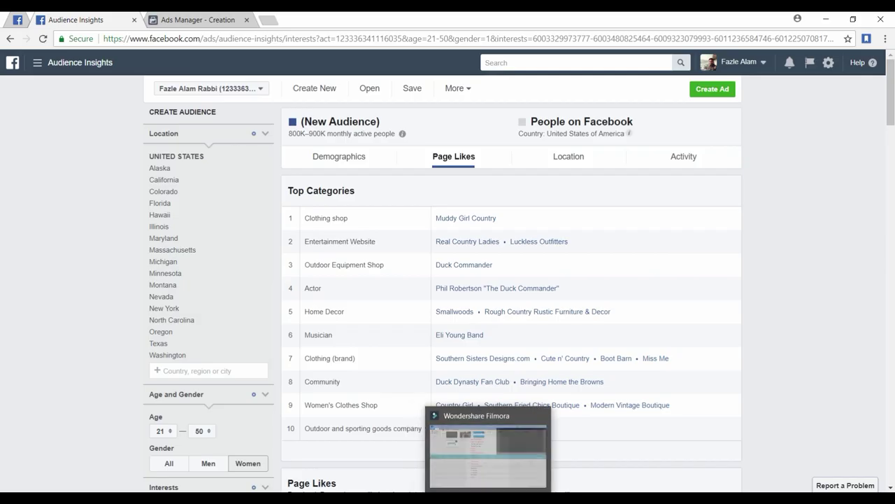
click(499, 490)
click(518, 455)
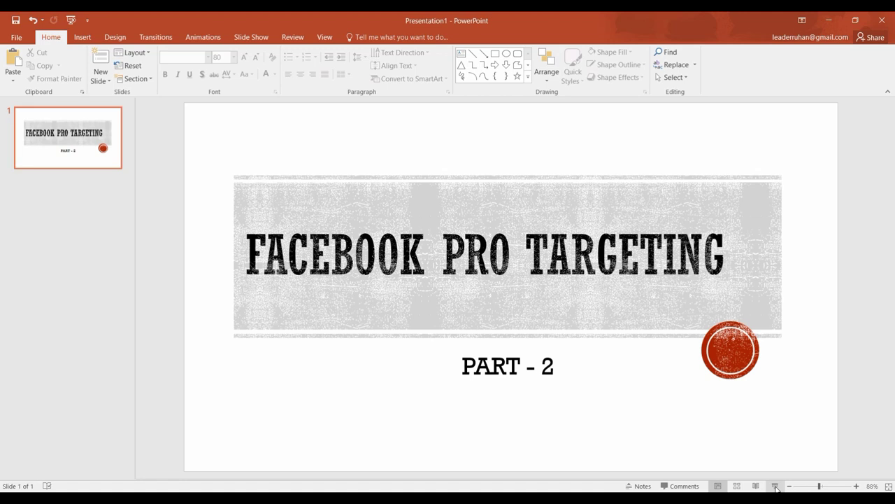
click(775, 485)
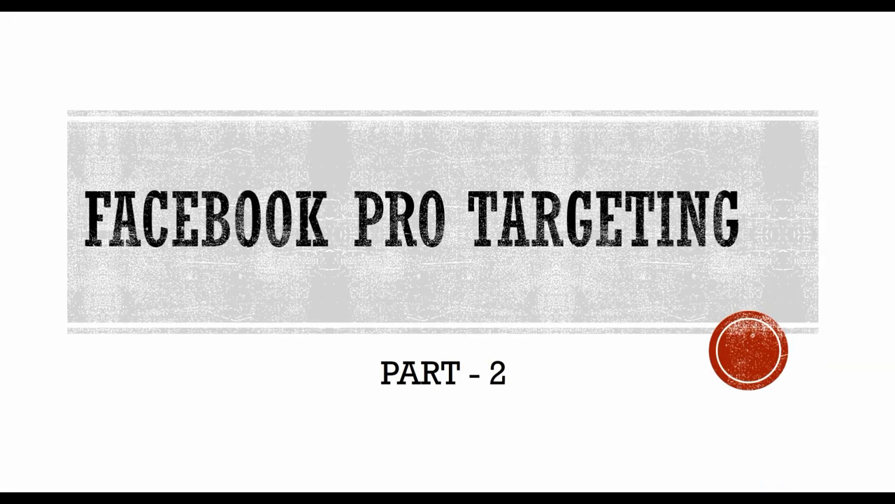